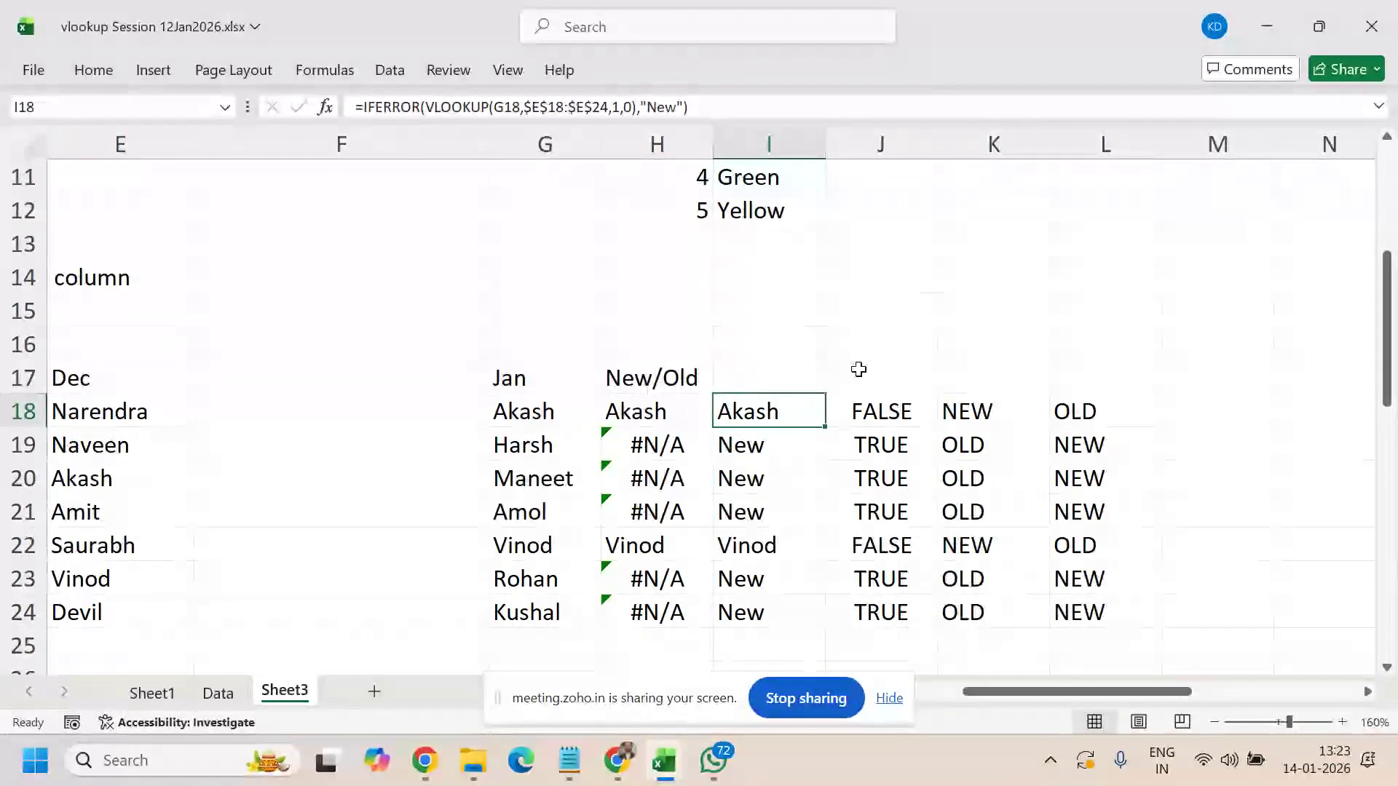
- Select columns J:L and delete their TRUE/FALSE and NEW/OLD contents, keeping the lookup columns
drag(898, 133, 1070, 157)
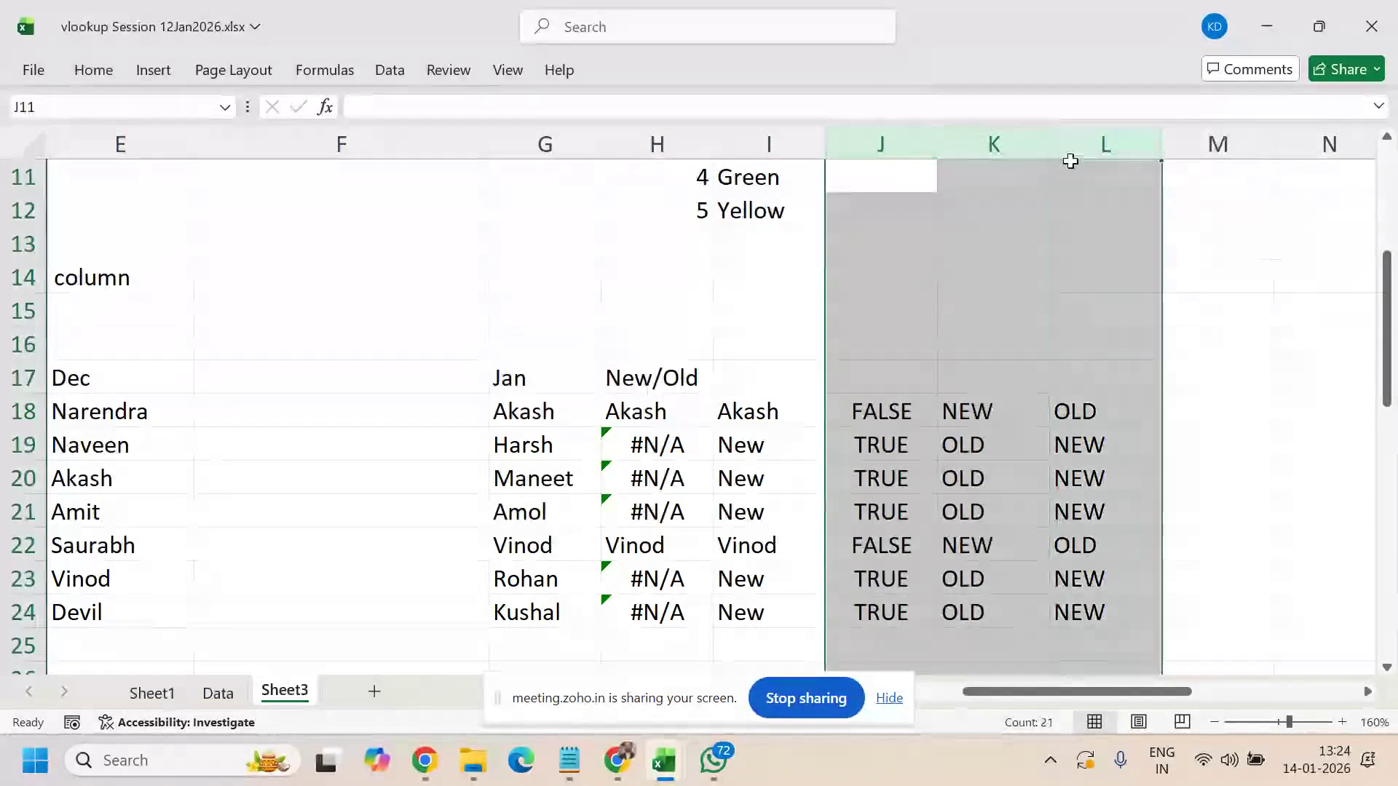
key(Delete)
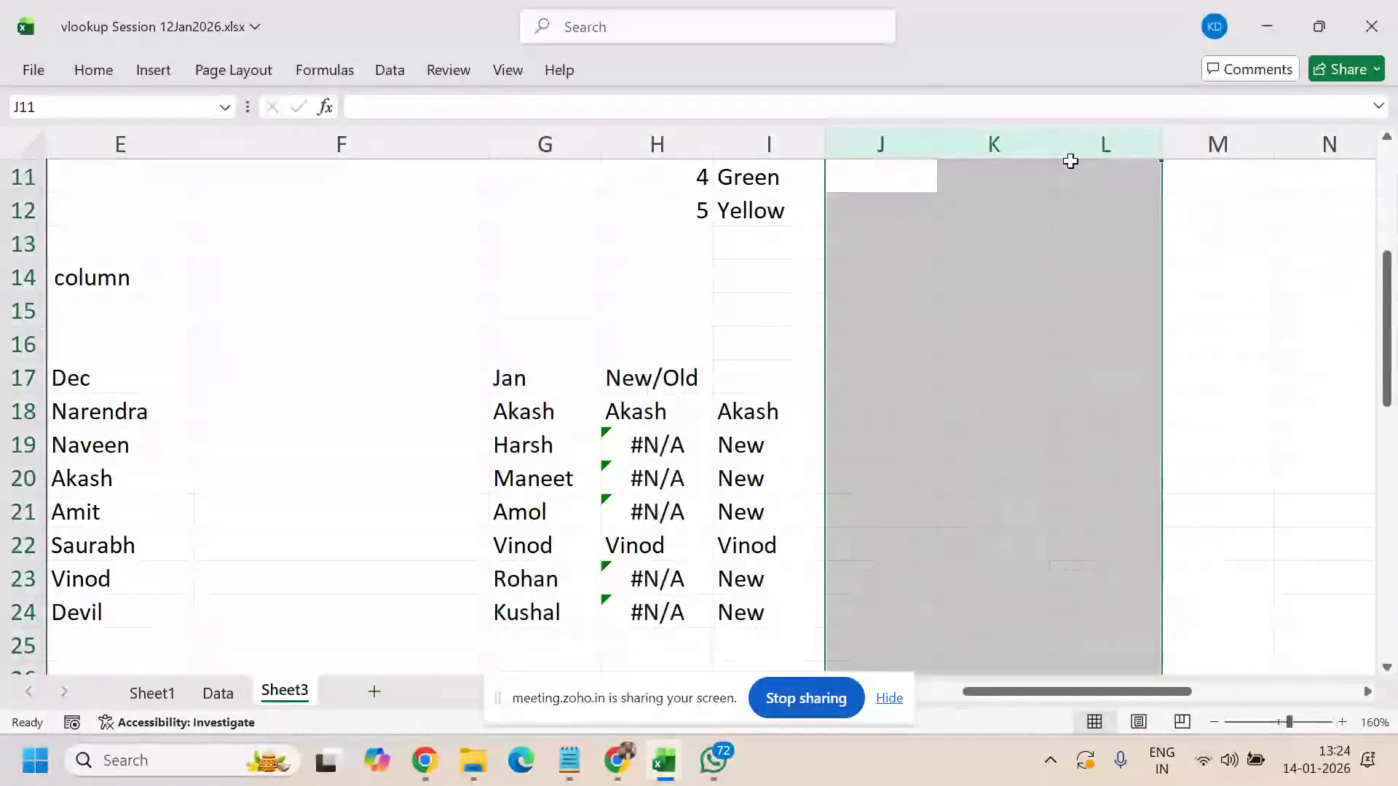
click(932, 478)
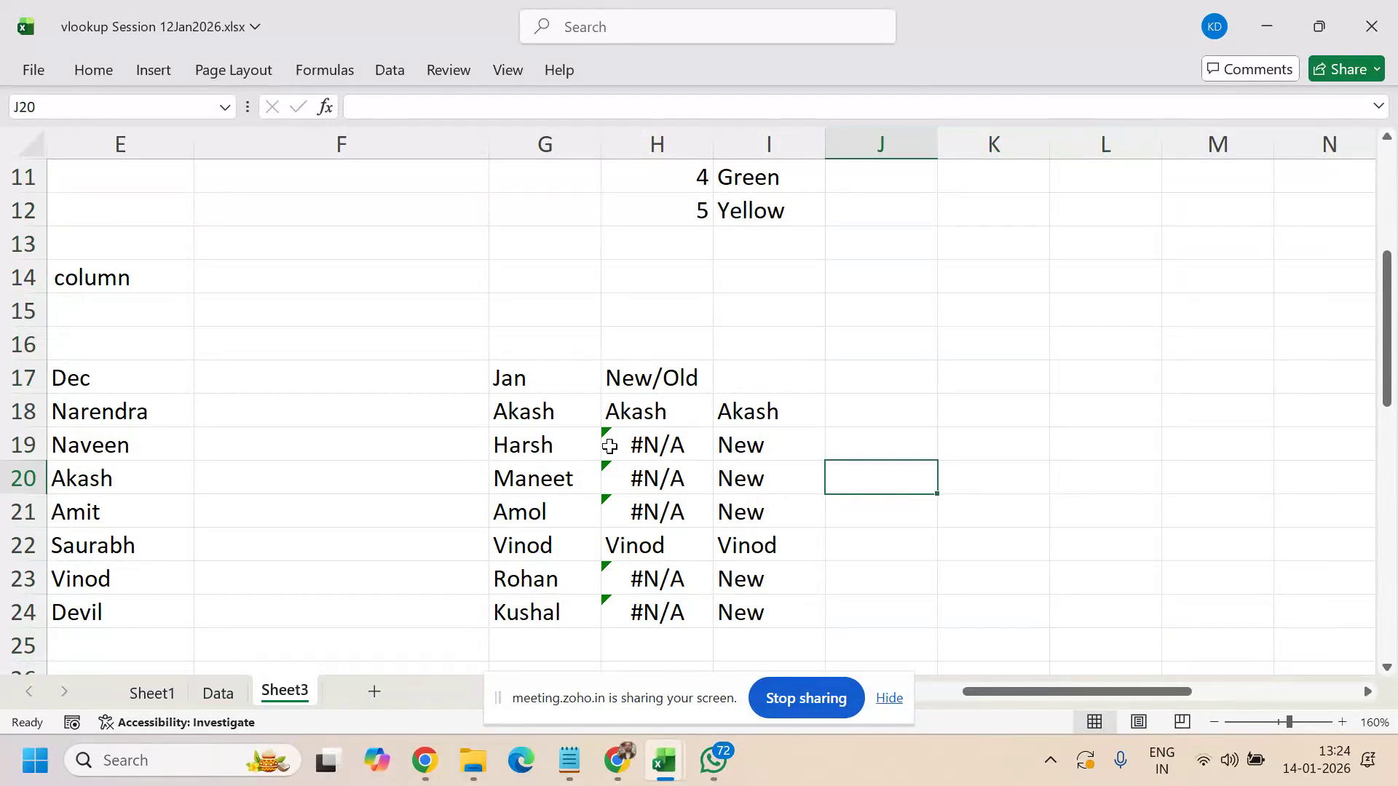
click(566, 415)
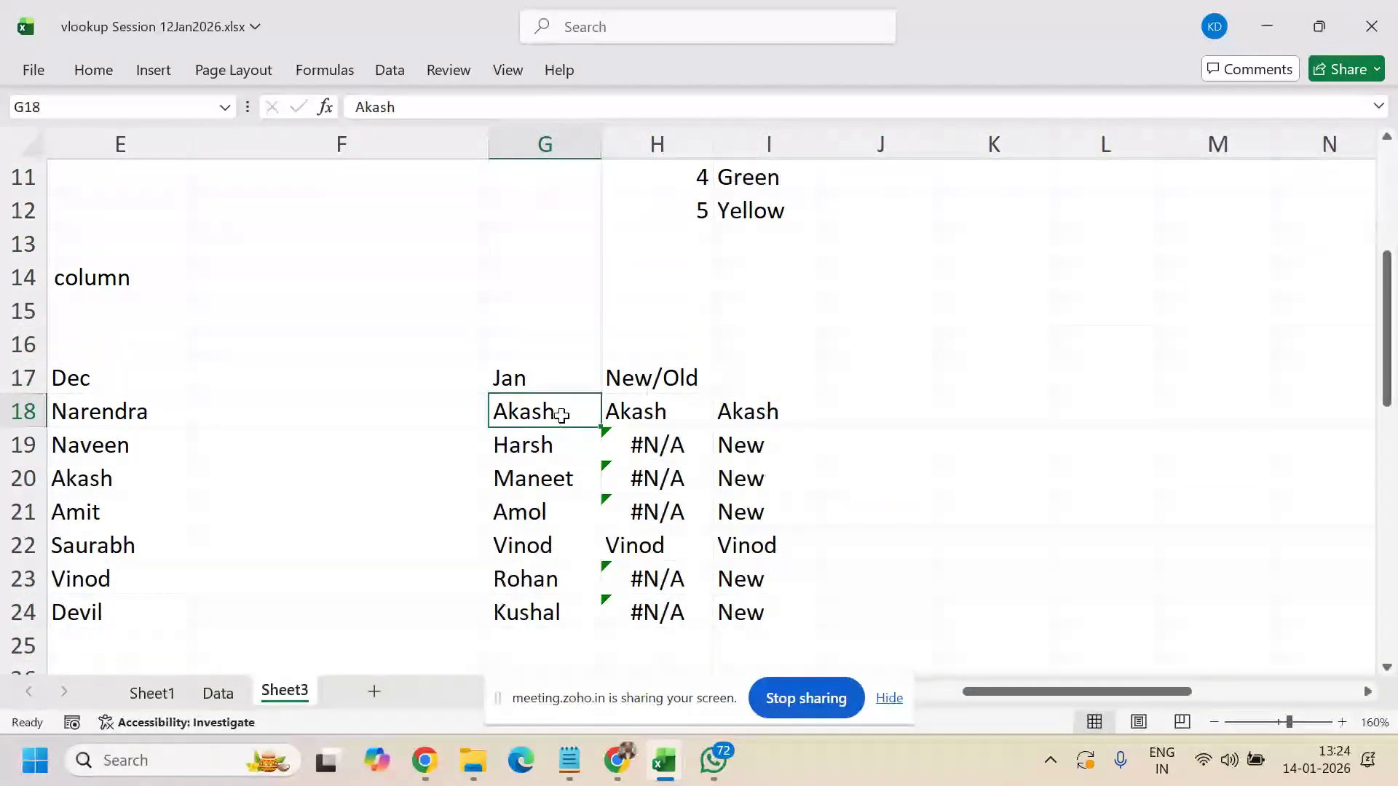
click(638, 418)
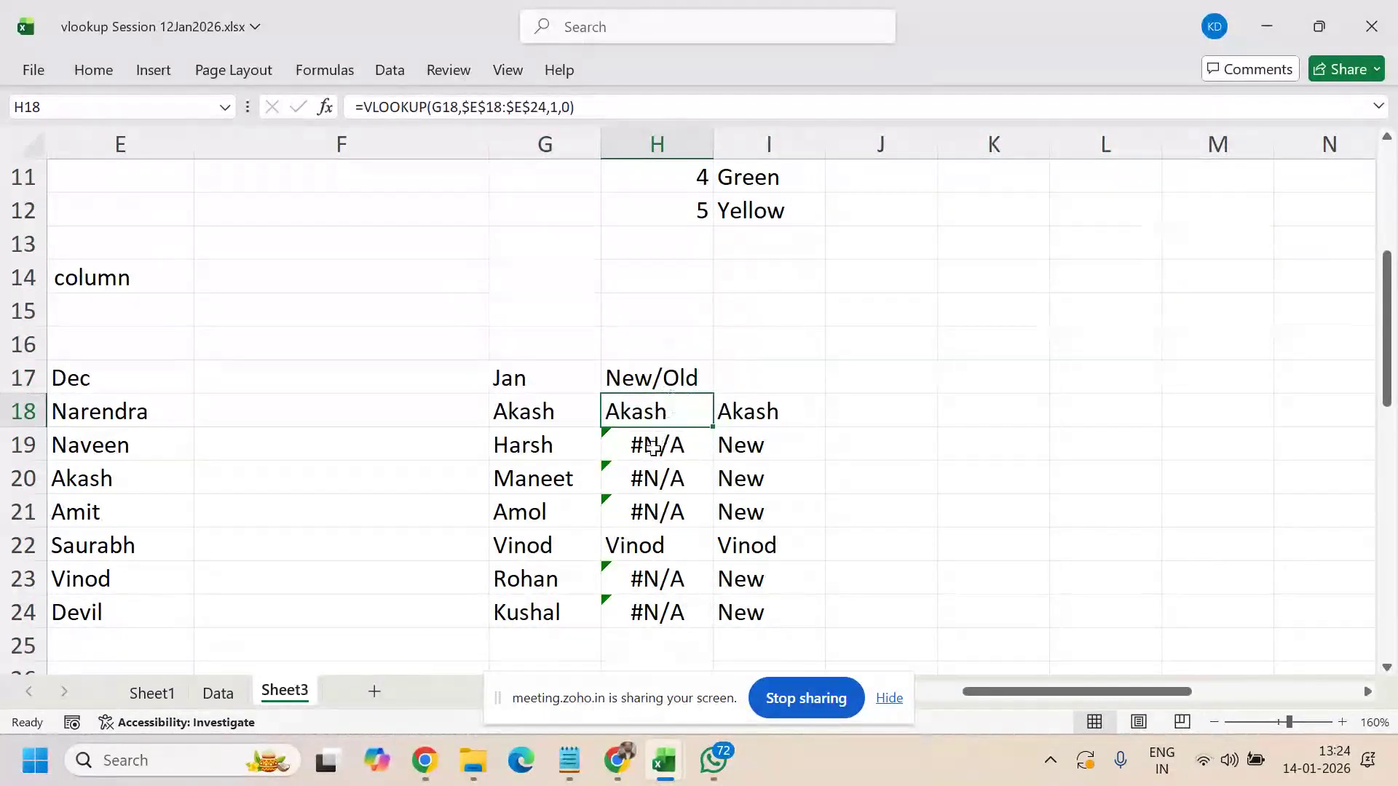
drag(652, 447, 647, 504)
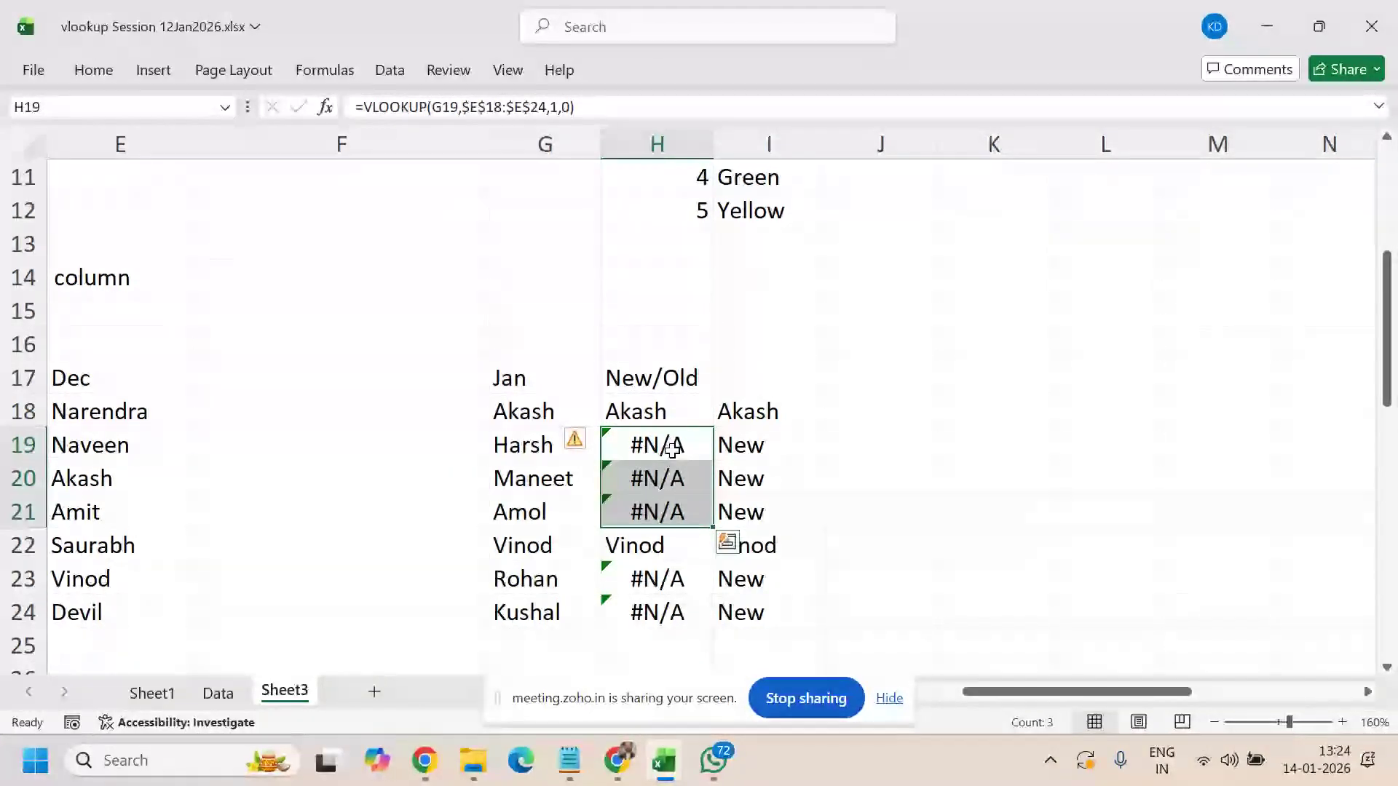
click(648, 408)
click(732, 429)
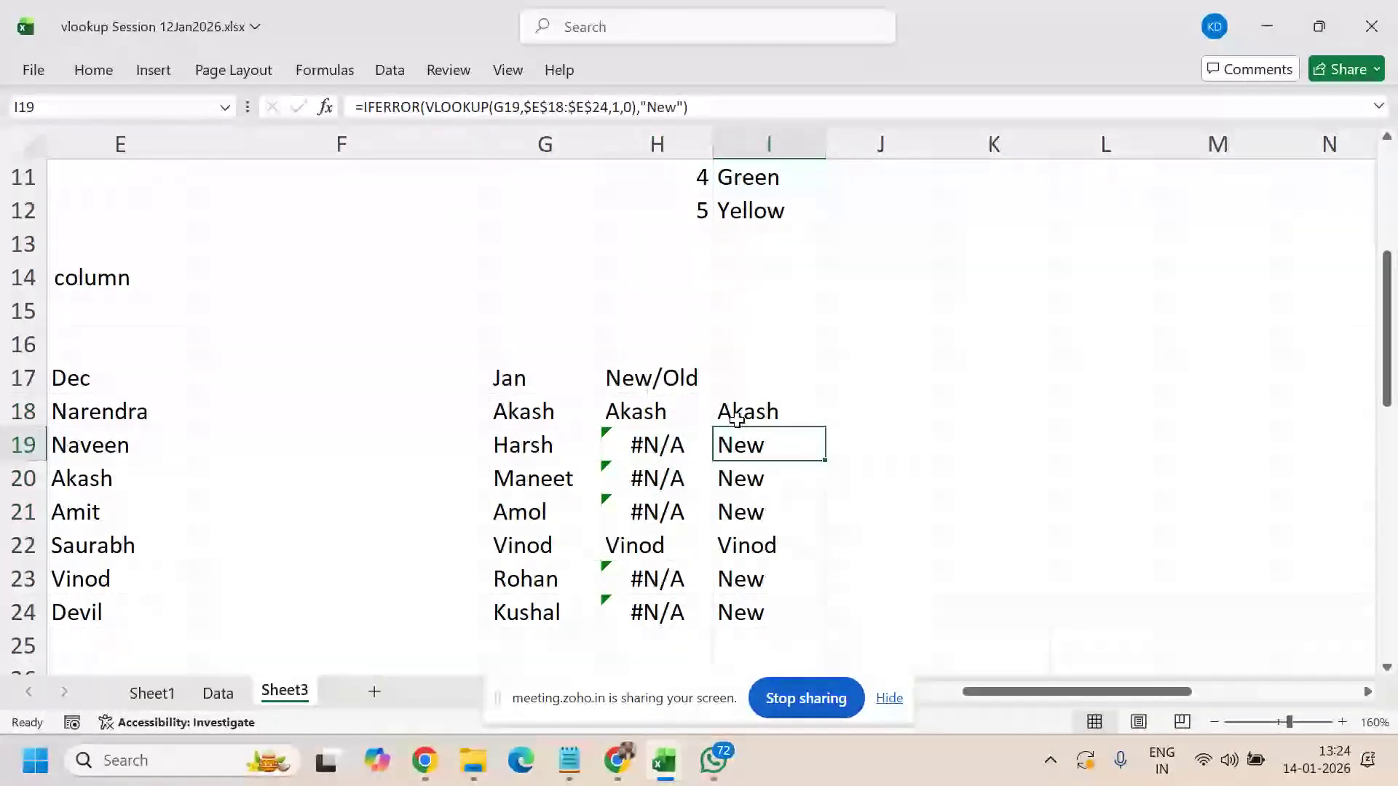
click(736, 410)
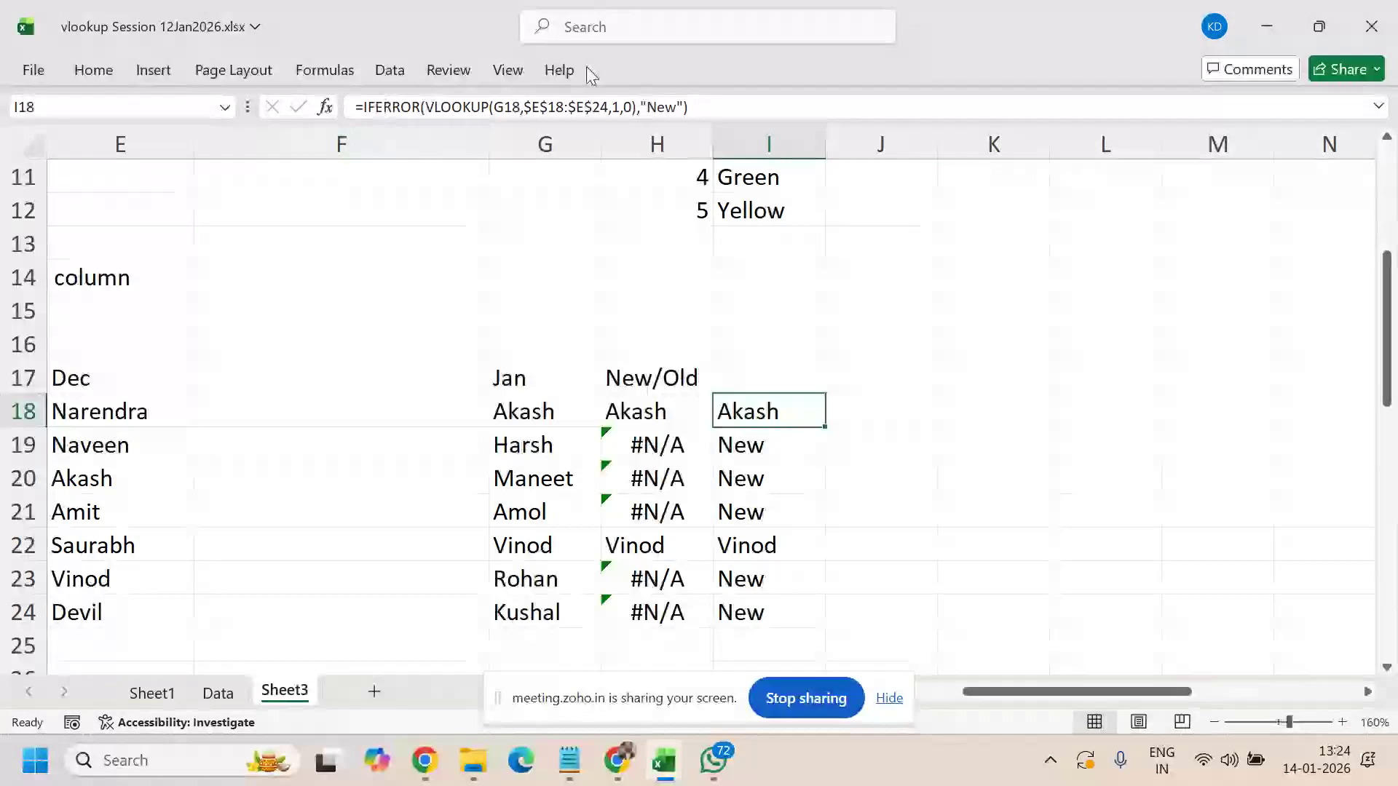
click(659, 109)
double_click(658, 110)
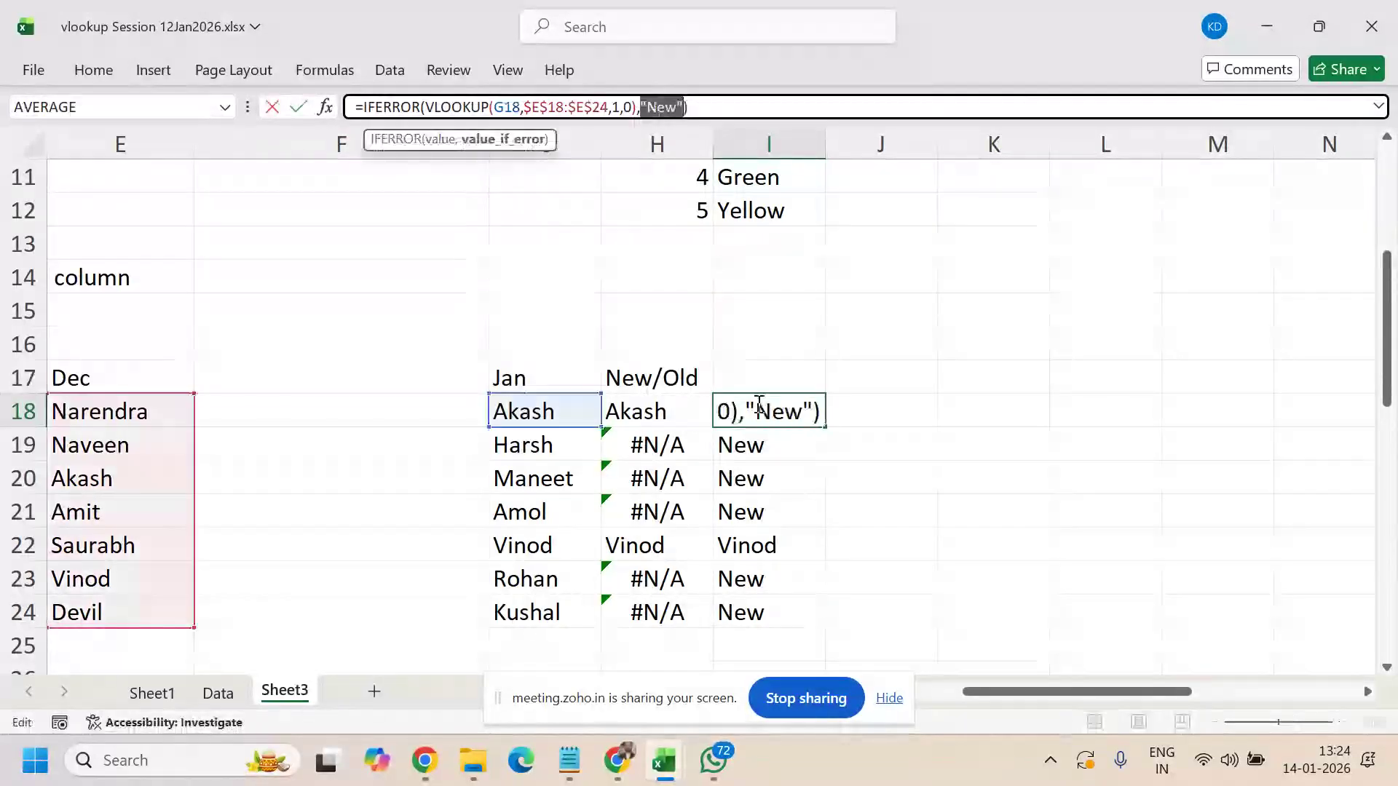
key(Escape)
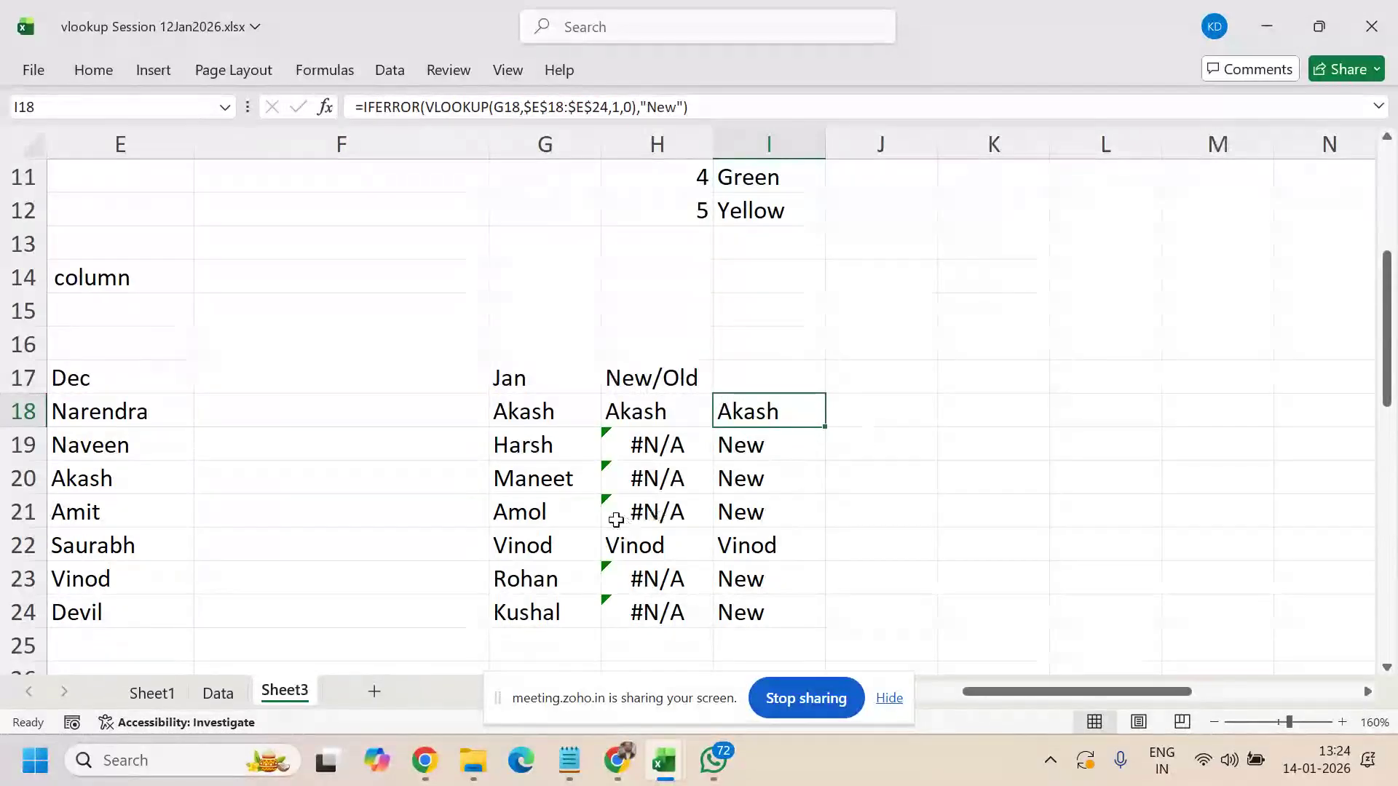
drag(555, 452, 727, 506)
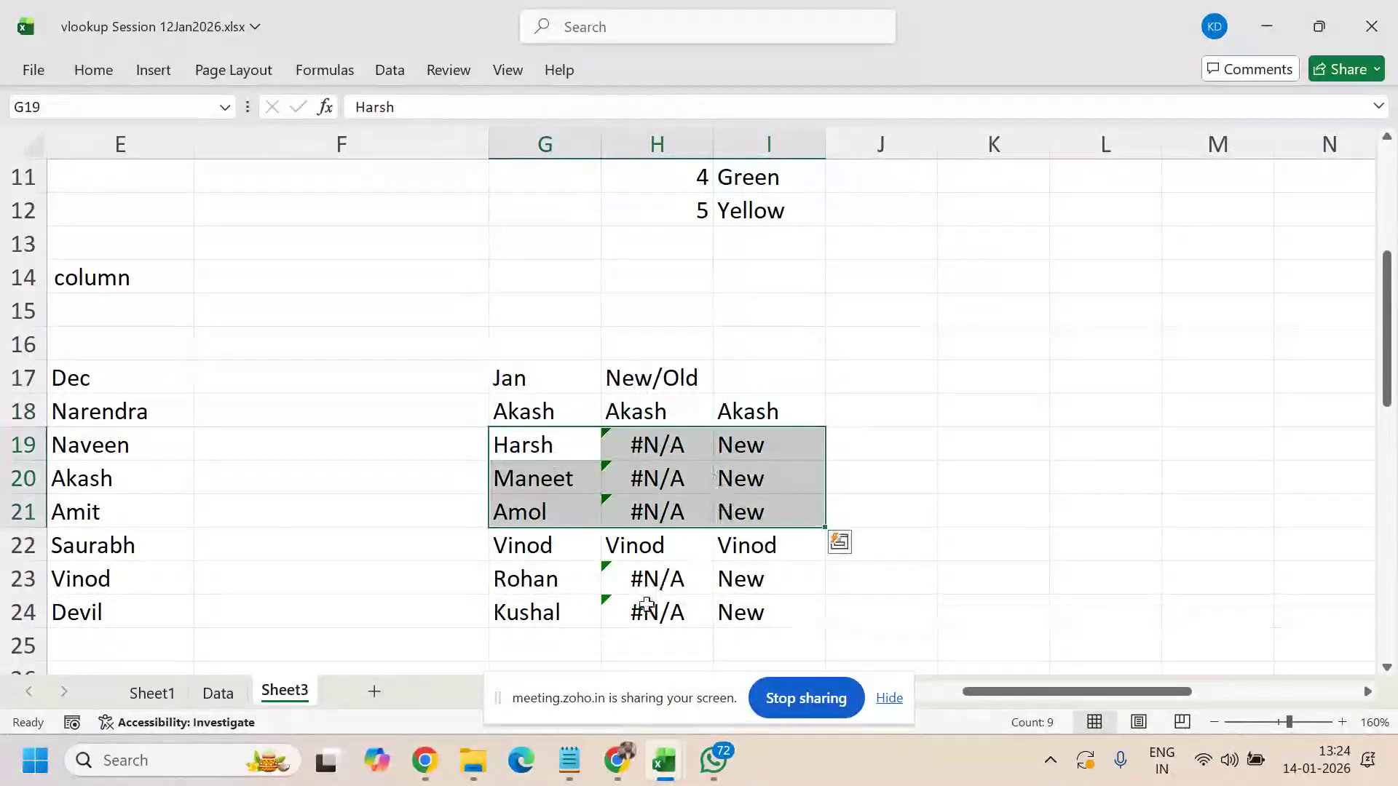
drag(554, 546, 754, 537)
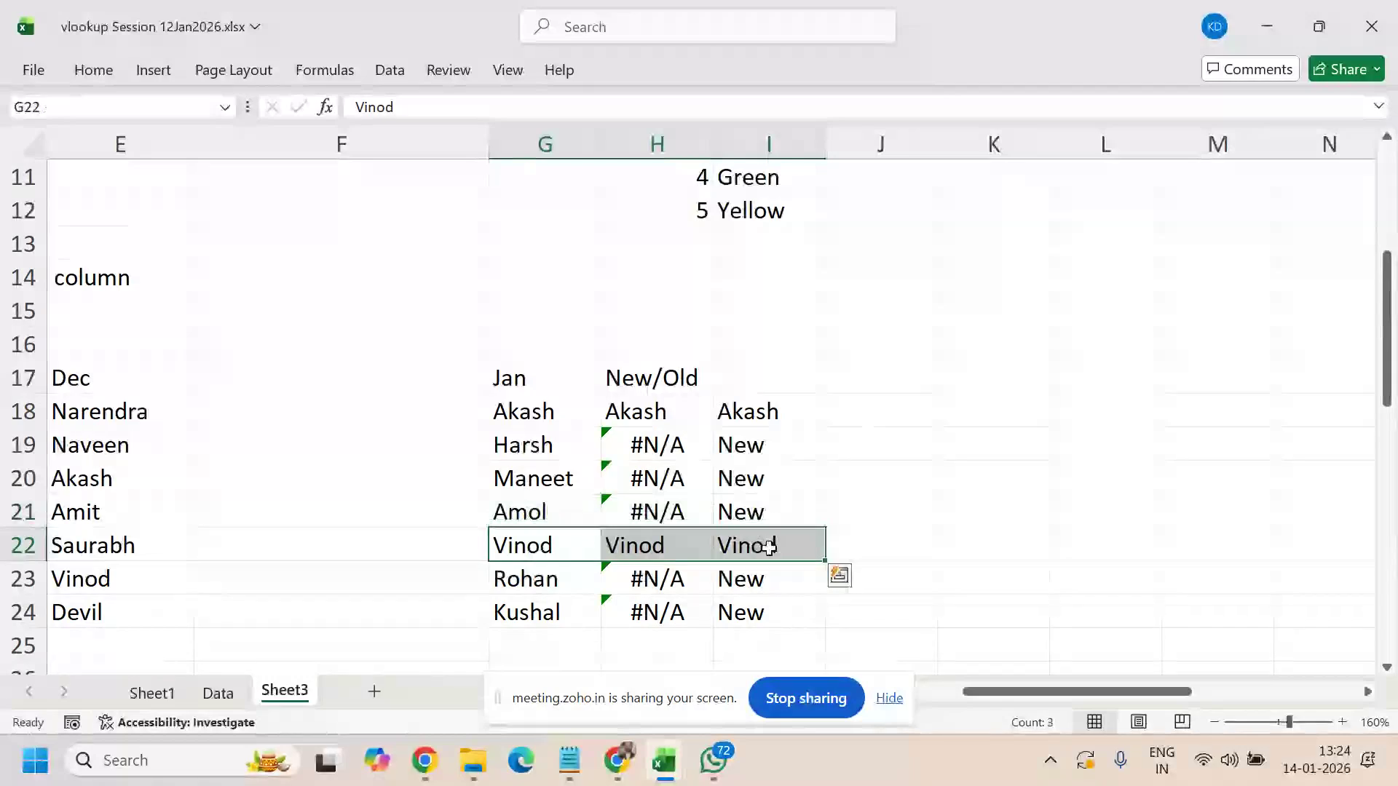
click(753, 539)
click(757, 408)
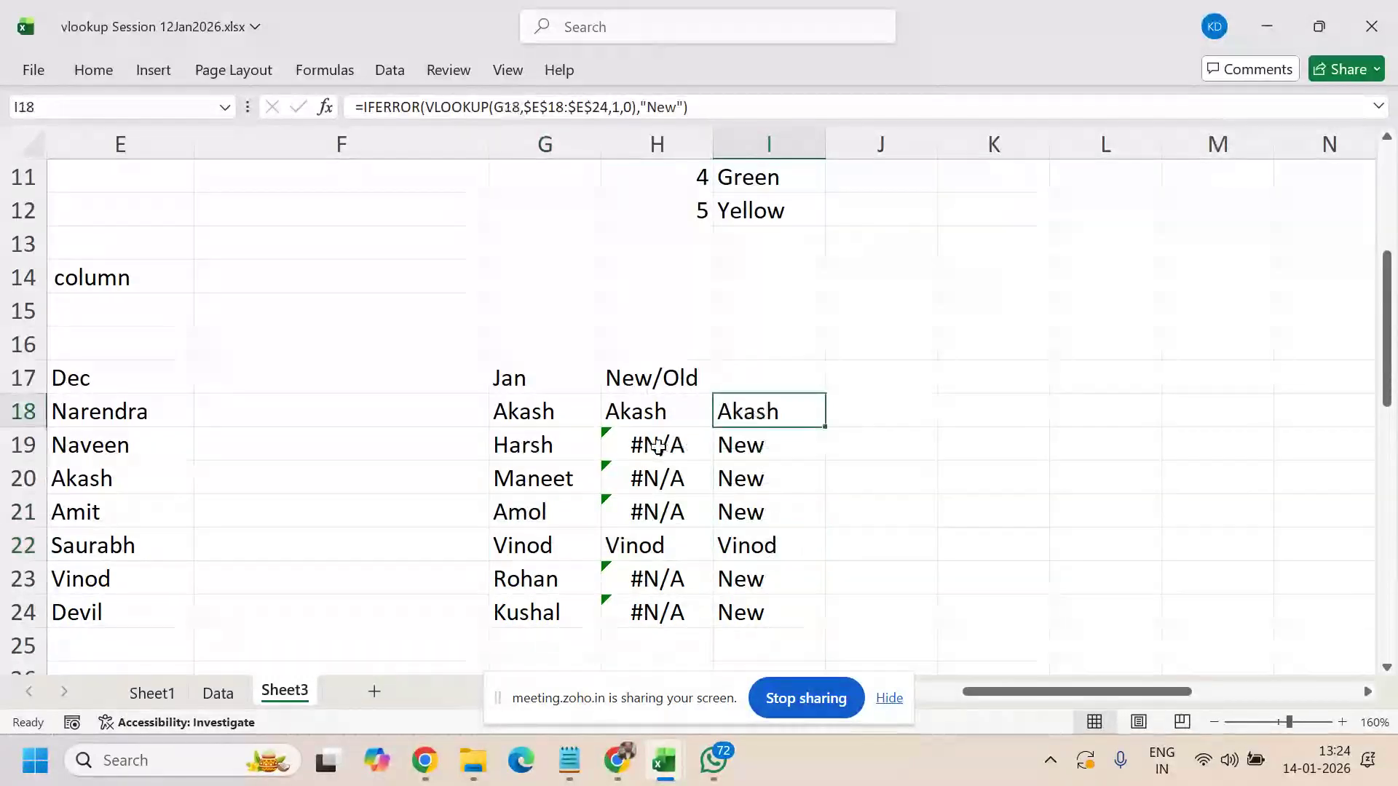
drag(634, 412, 623, 614)
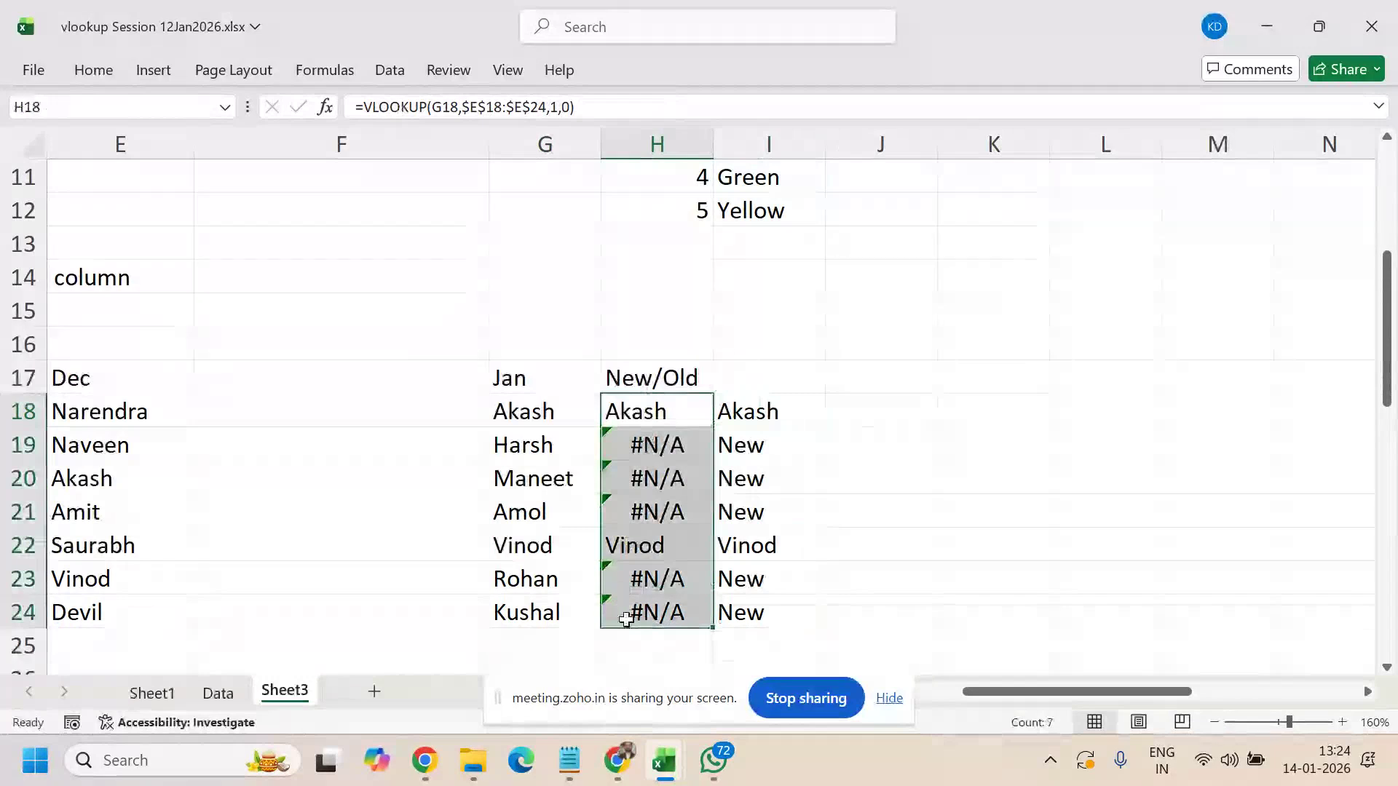
click(664, 411)
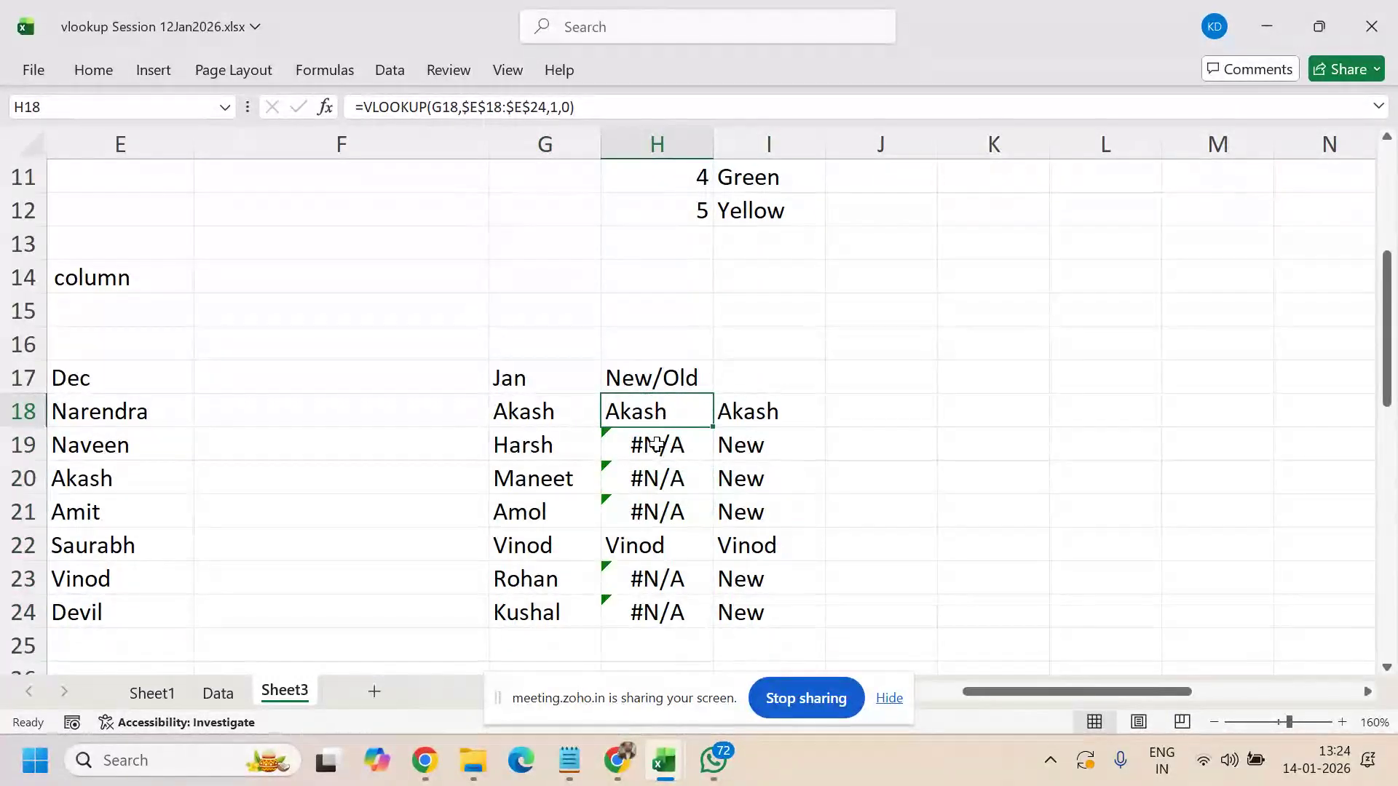
click(656, 445)
click(652, 478)
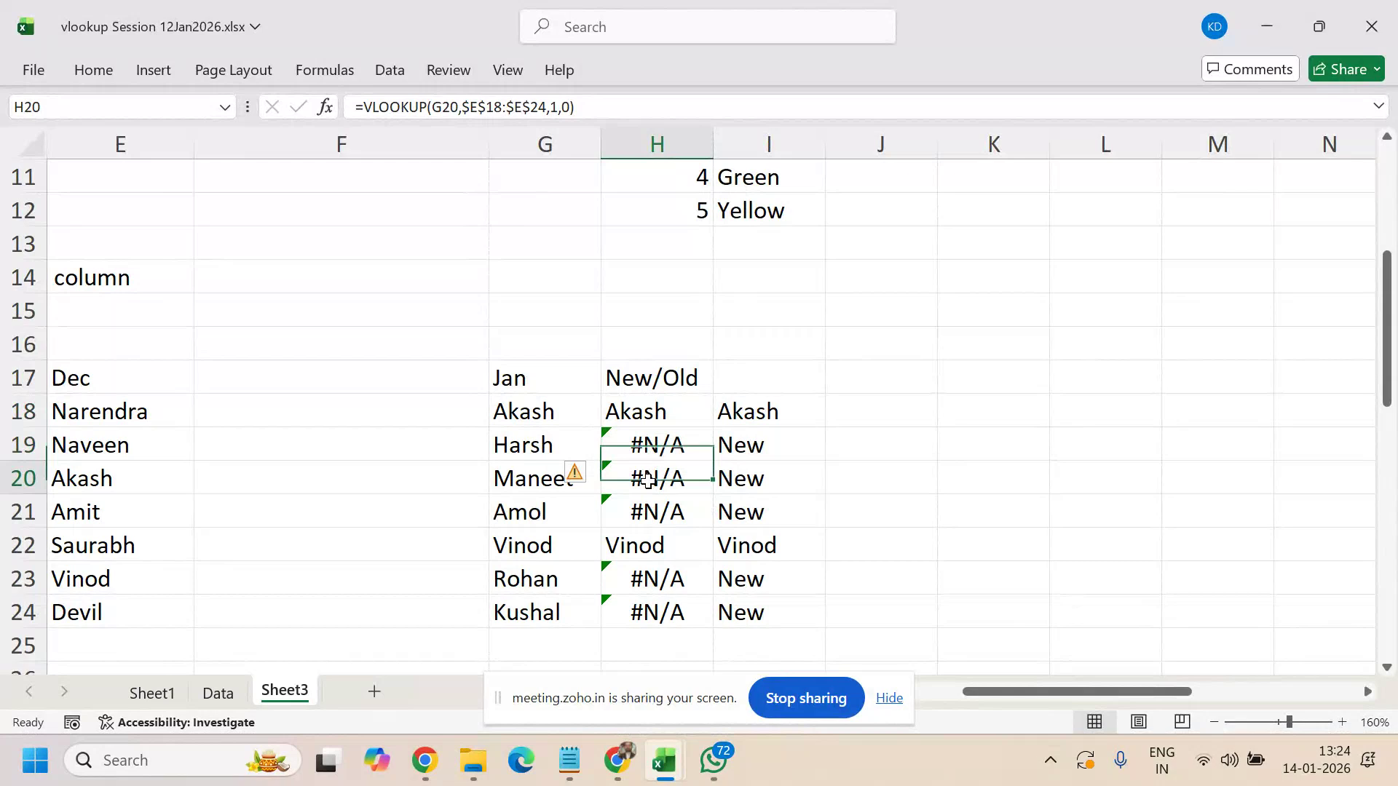
click(662, 415)
click(664, 444)
click(662, 477)
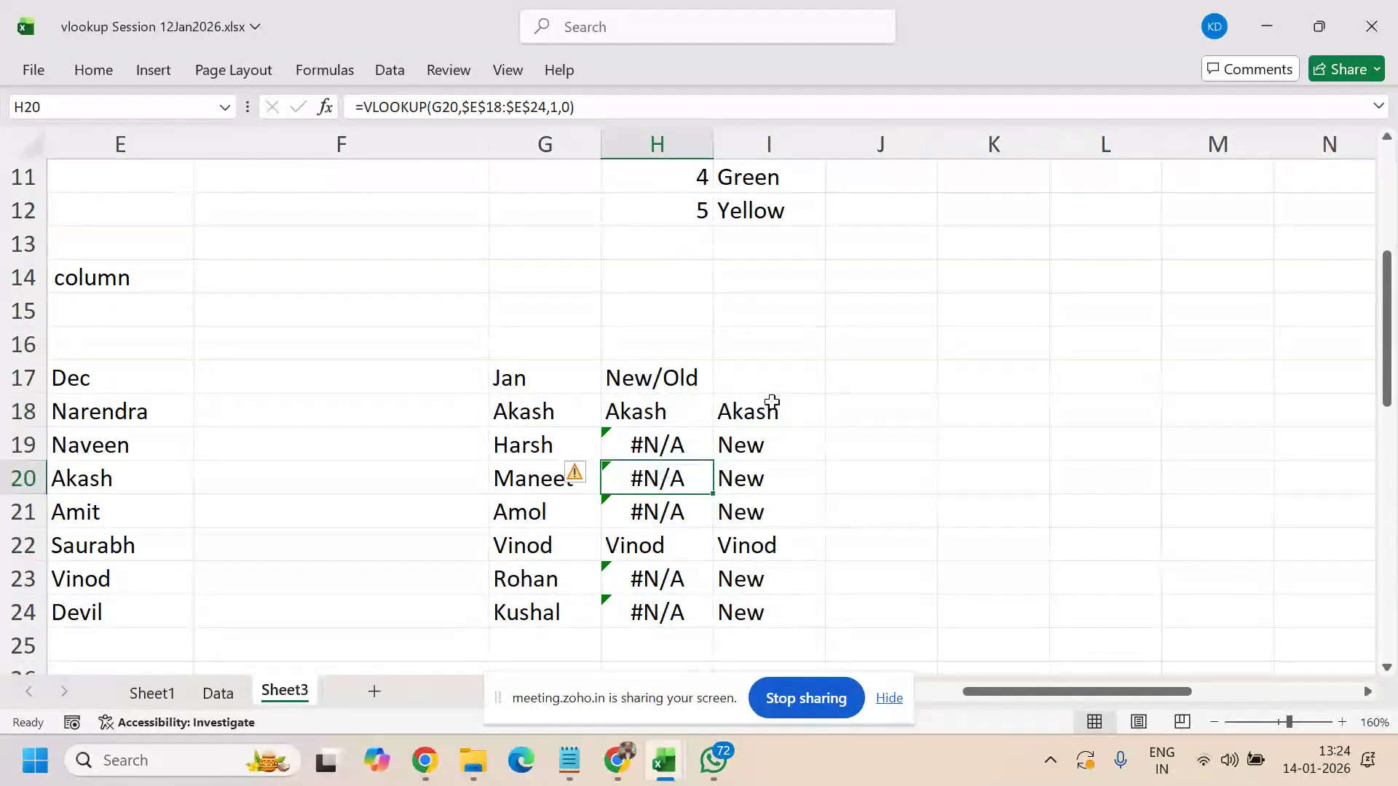
click(871, 413)
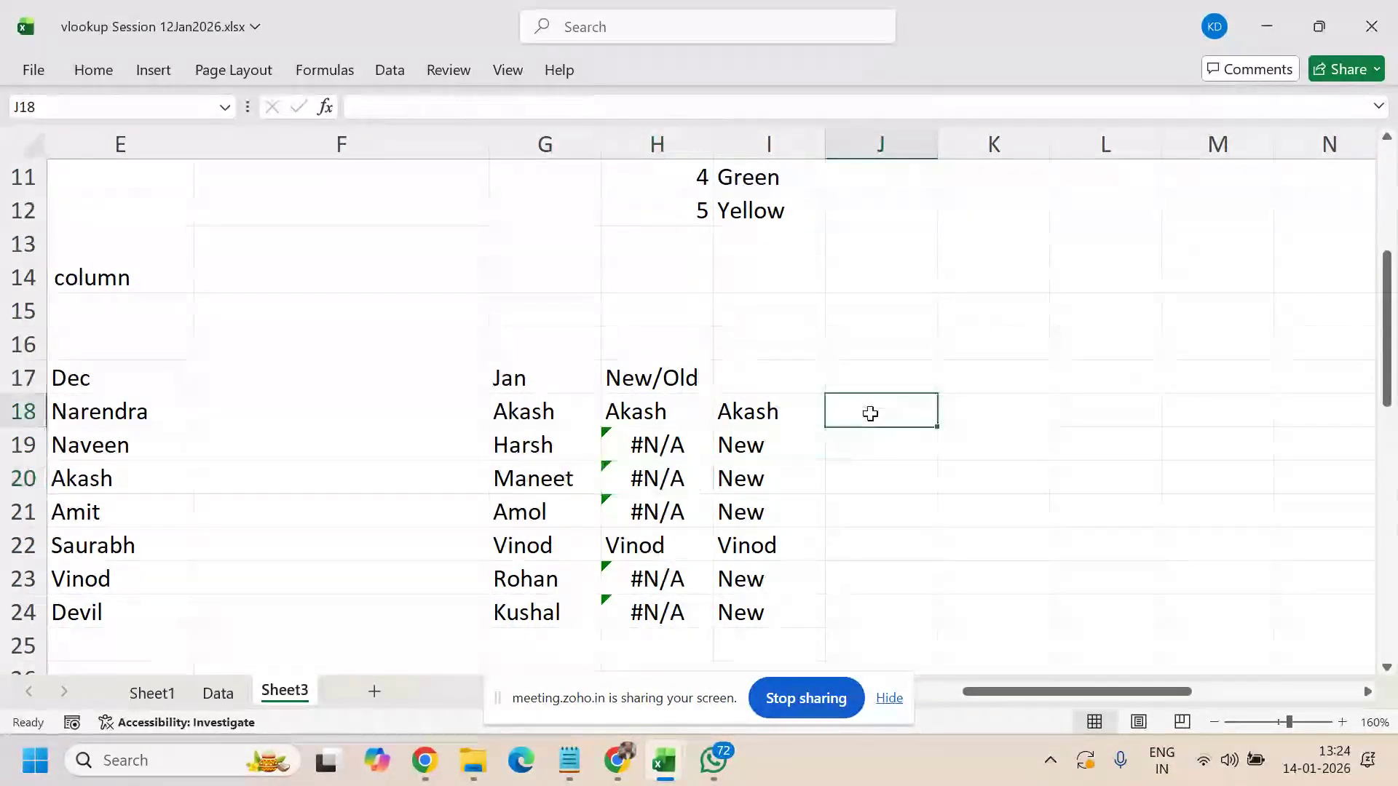
- Enter =ISNA(H18) in J18 and fill it down through J24
text(=)
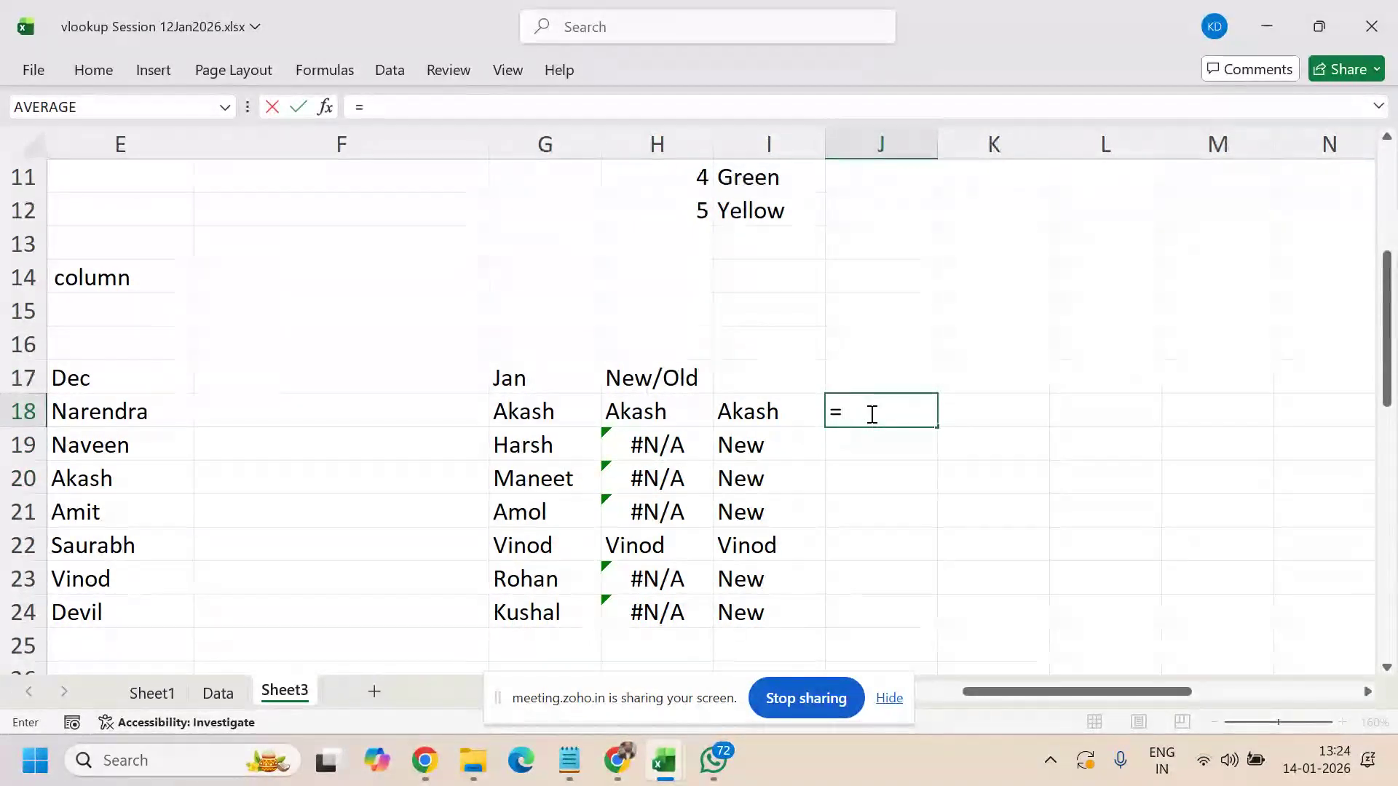
text(isna()
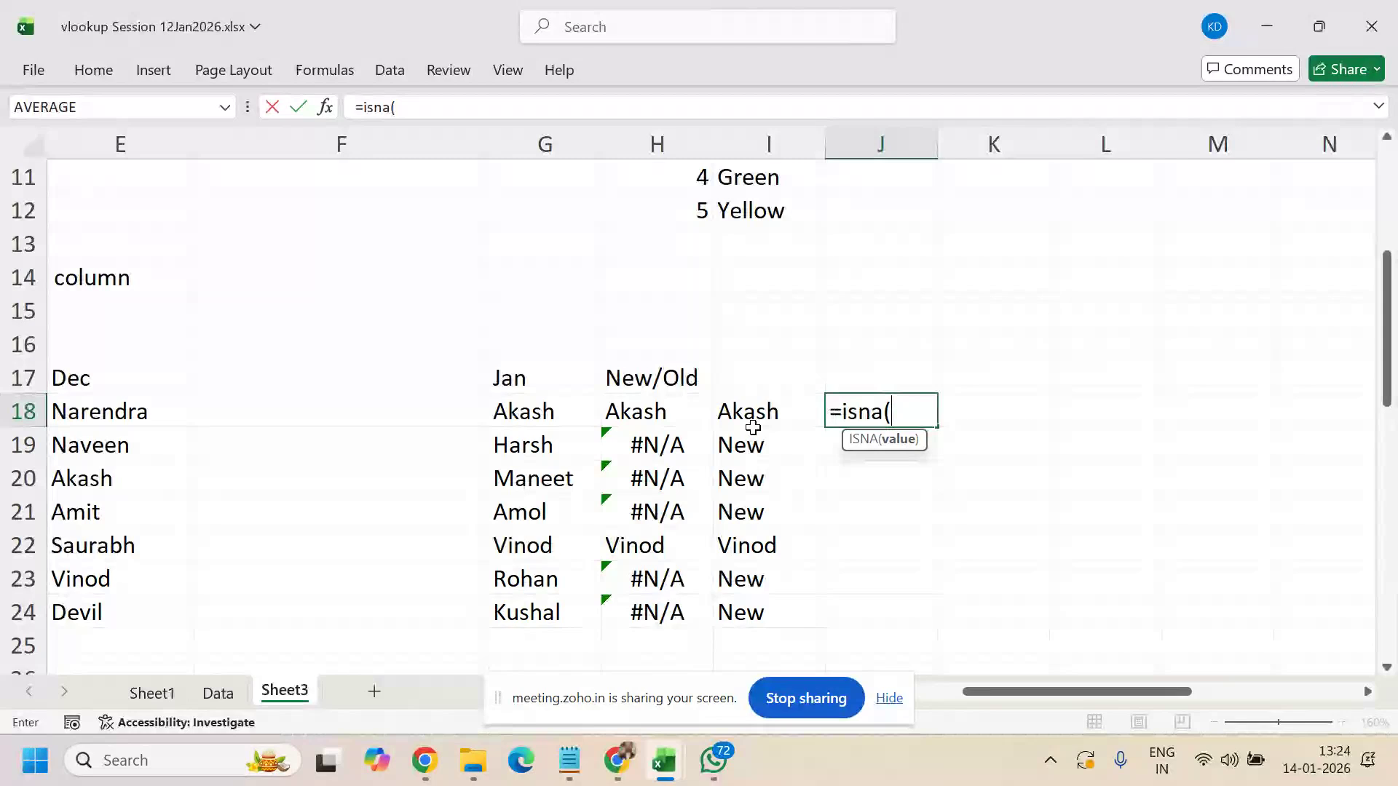
click(669, 410)
text())
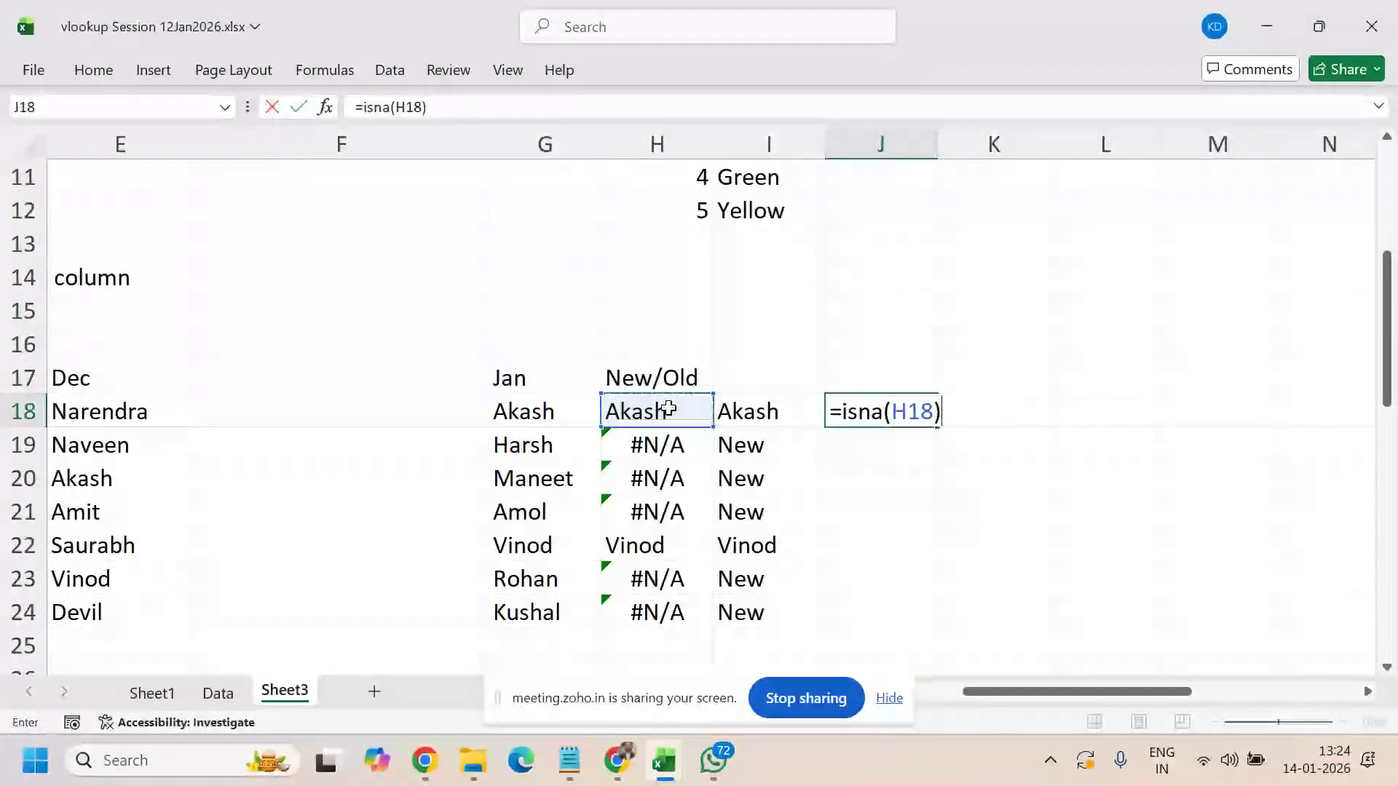
key(Return)
key(Up)
key(shift+Down)
key(shift+Down)
key(shift+Down)
key(shift+Down)
key(shift+Down)
key(shift+Down)
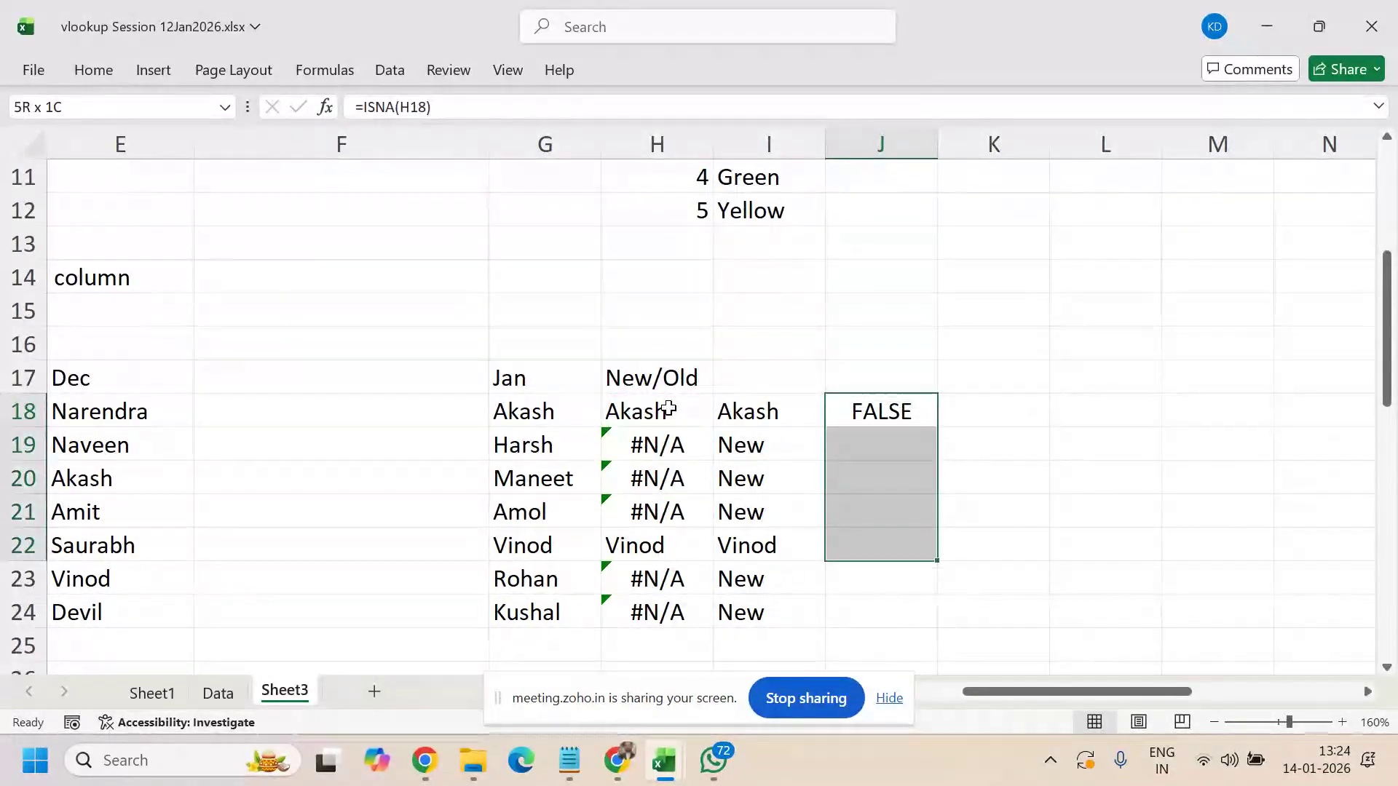
key(ctrl+d)
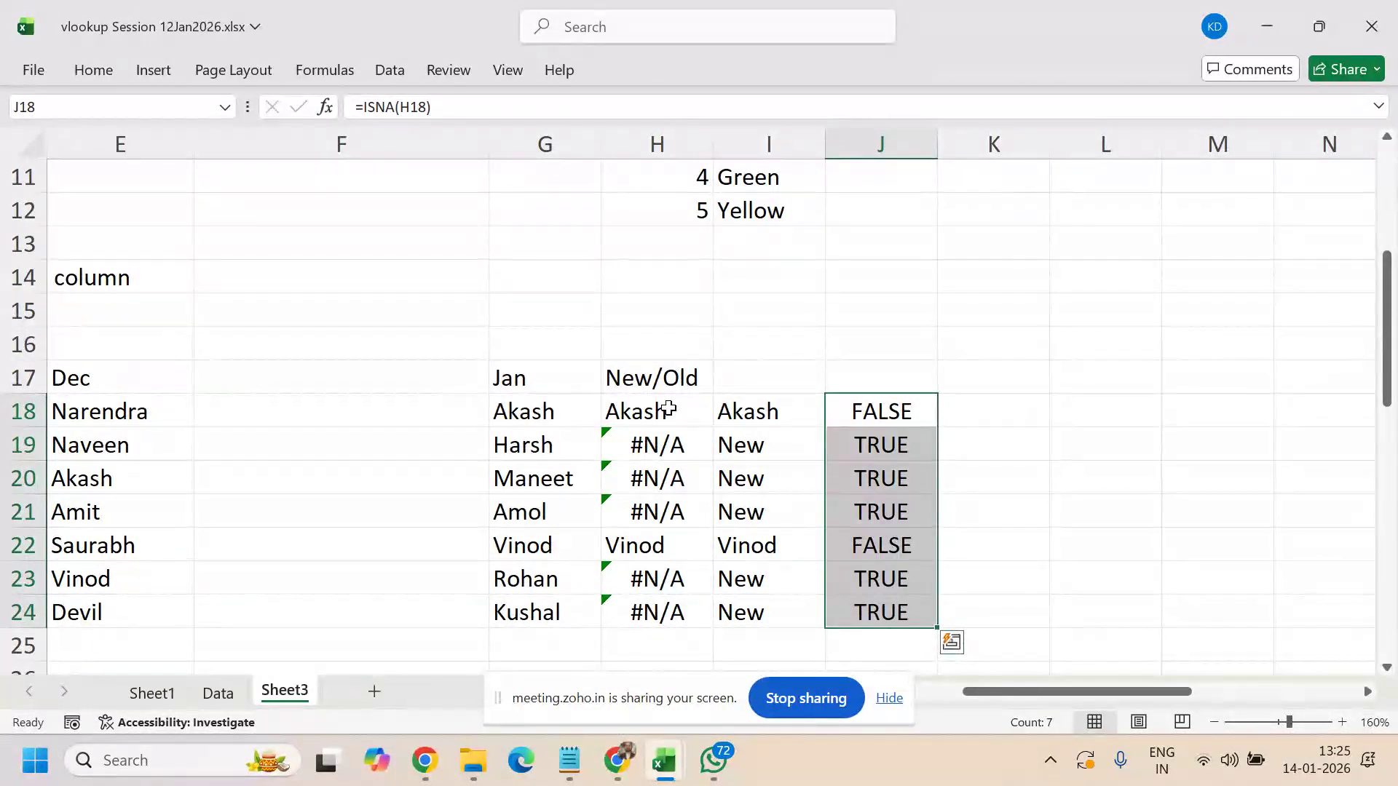
- Add the column labels ISNA in J16 and IF in K16
click(887, 354)
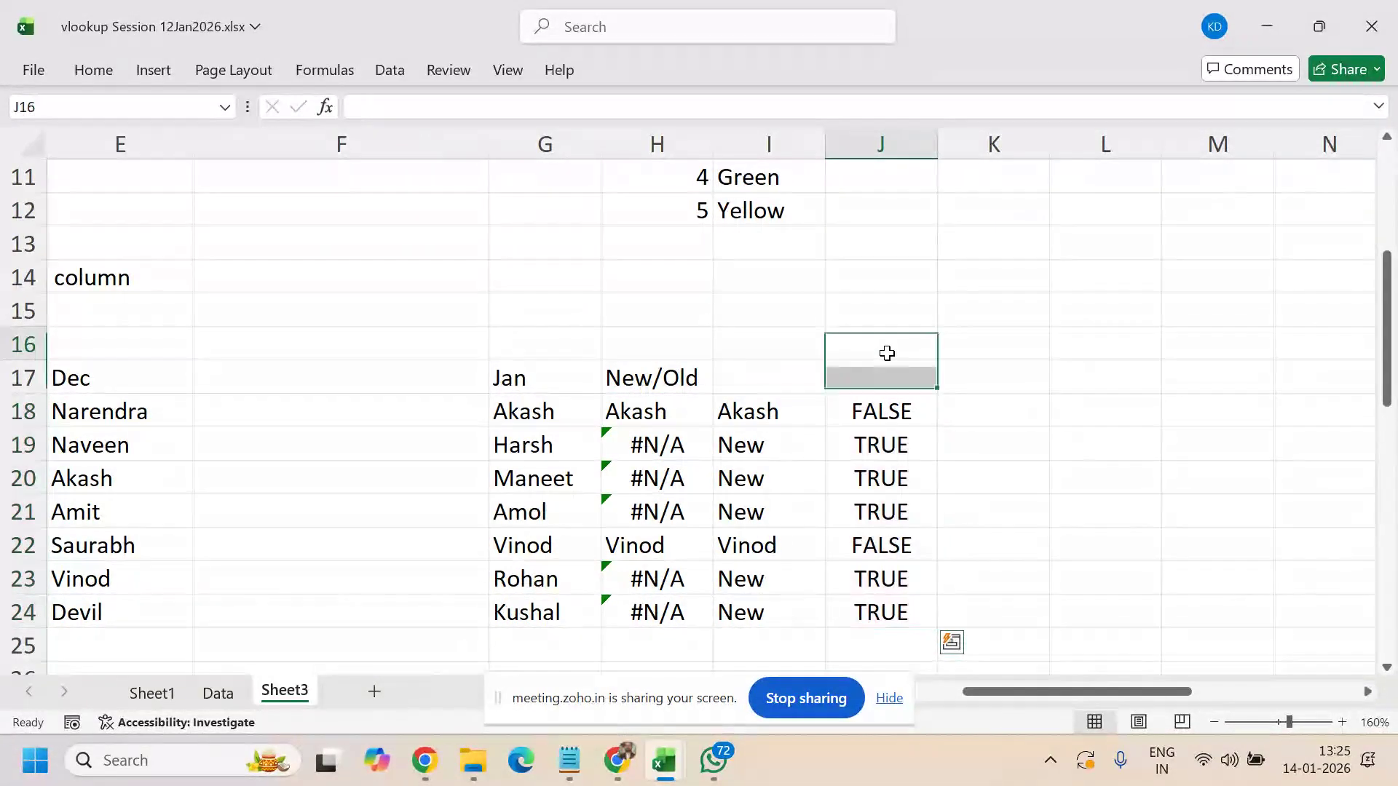
text(ISNA)
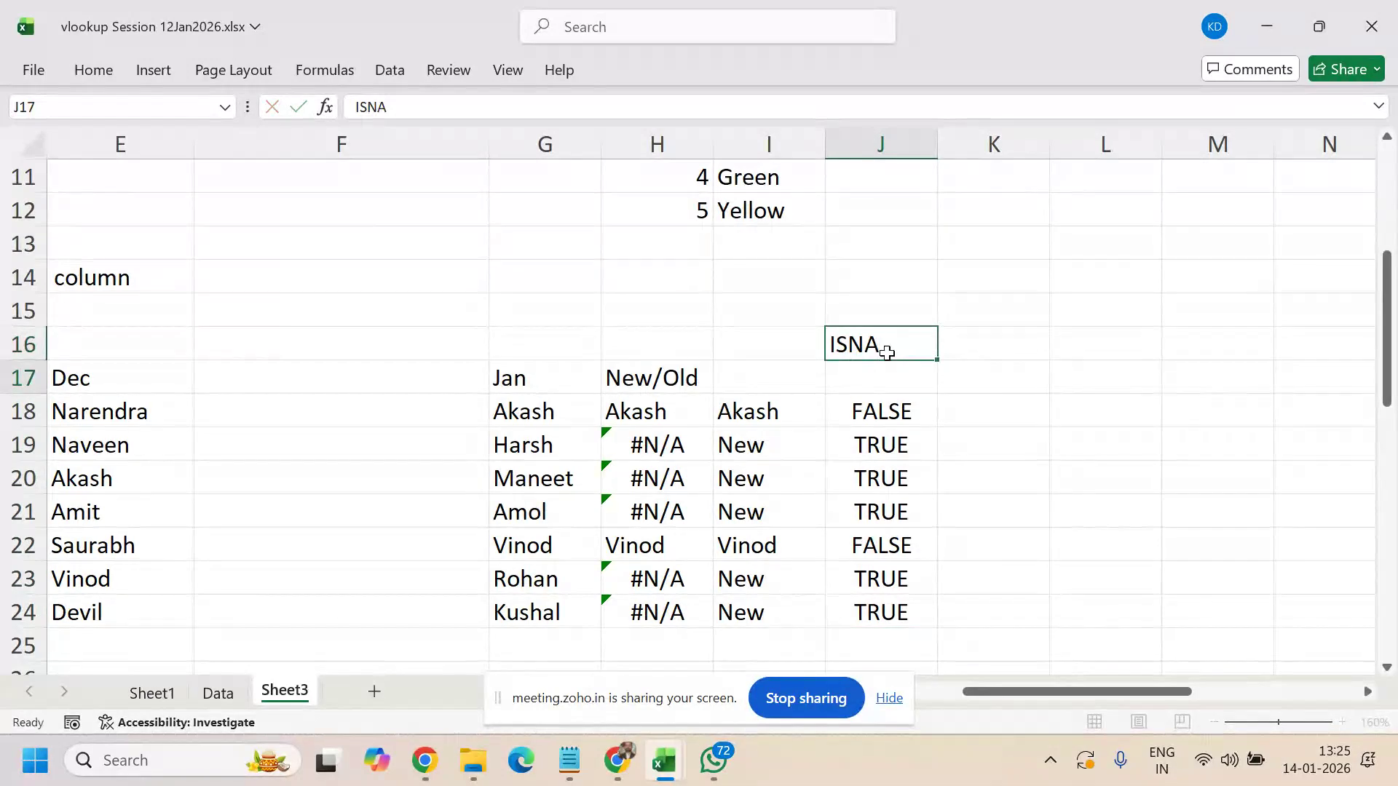
key(Return)
key(Up)
key(Right)
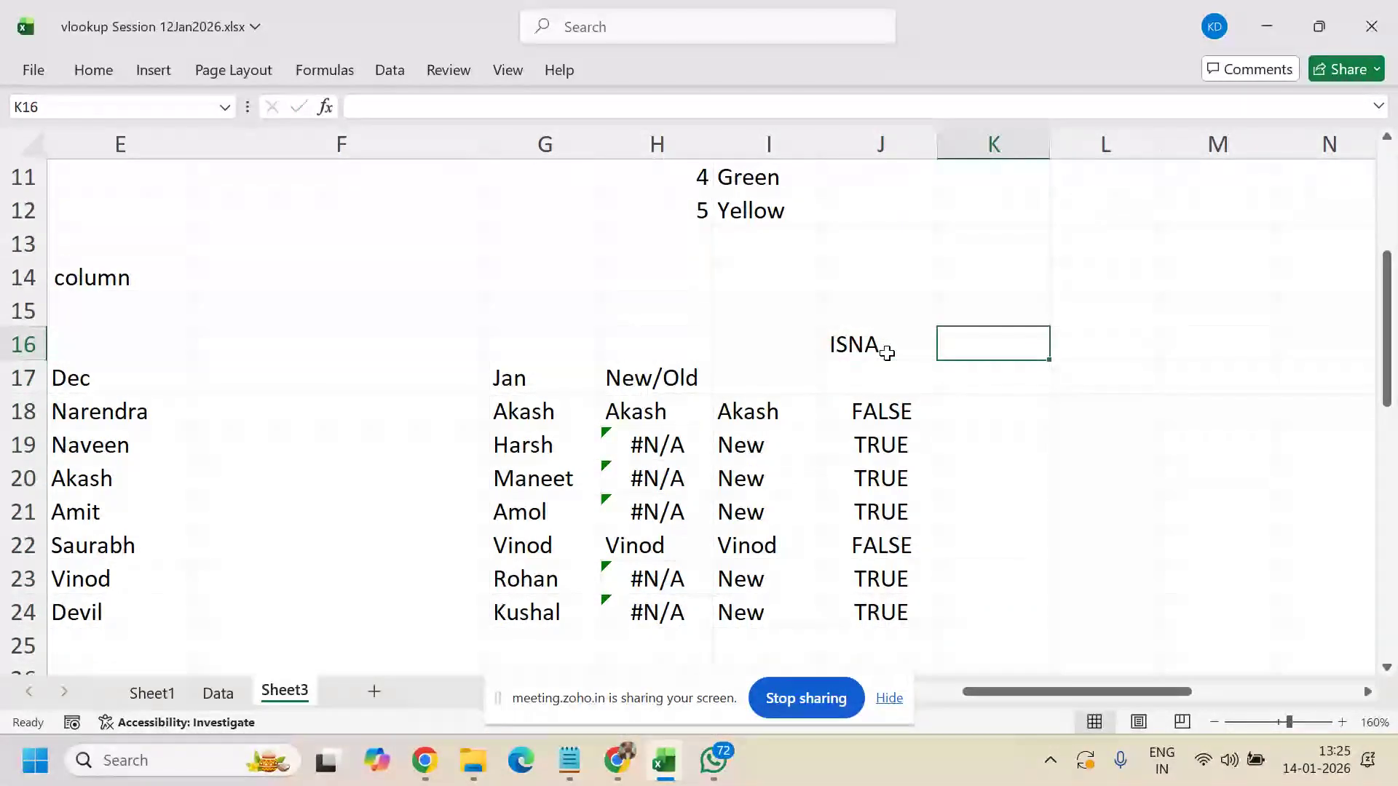
text(IF)
key(Return)
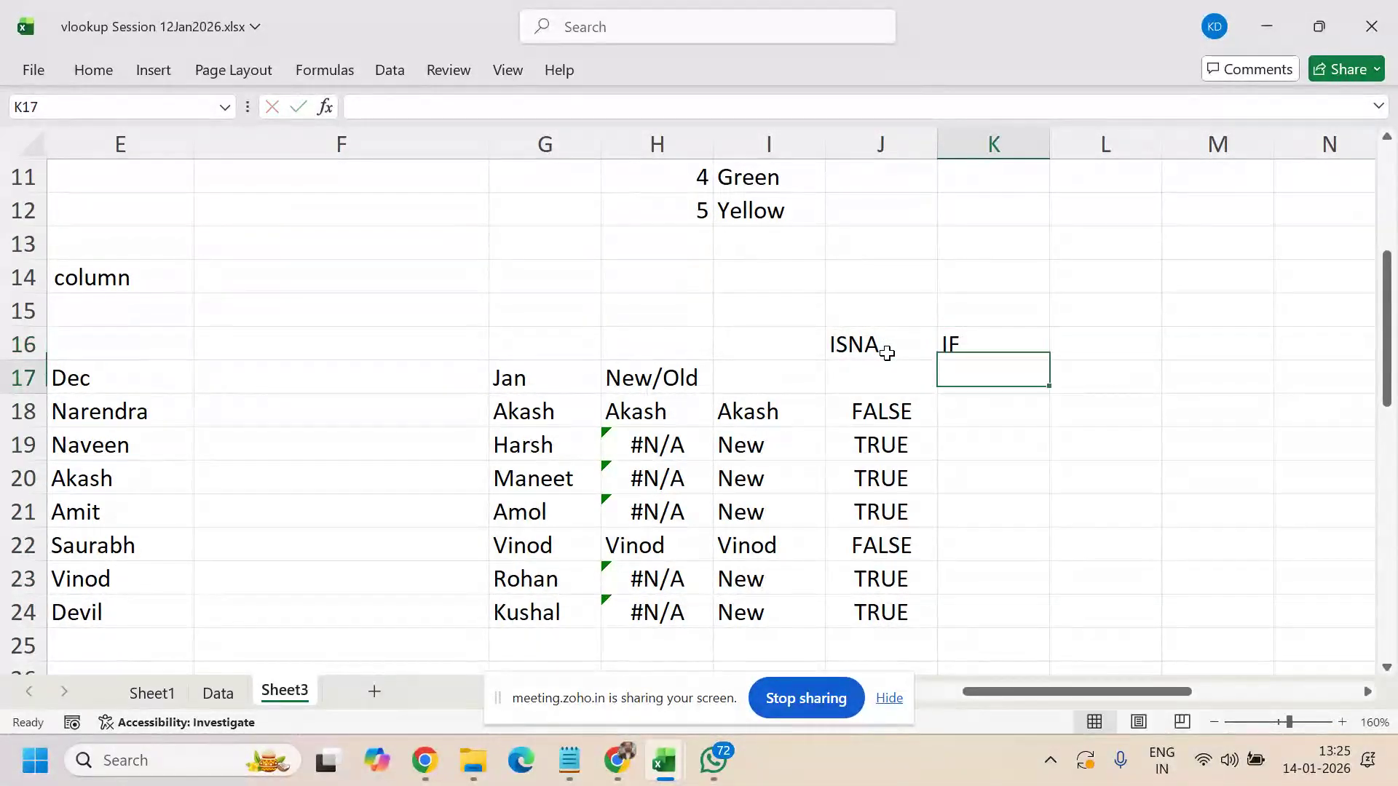
- Check the ISNA results in J18:J19 and settle on cell K18
key(Down)
key(Left)
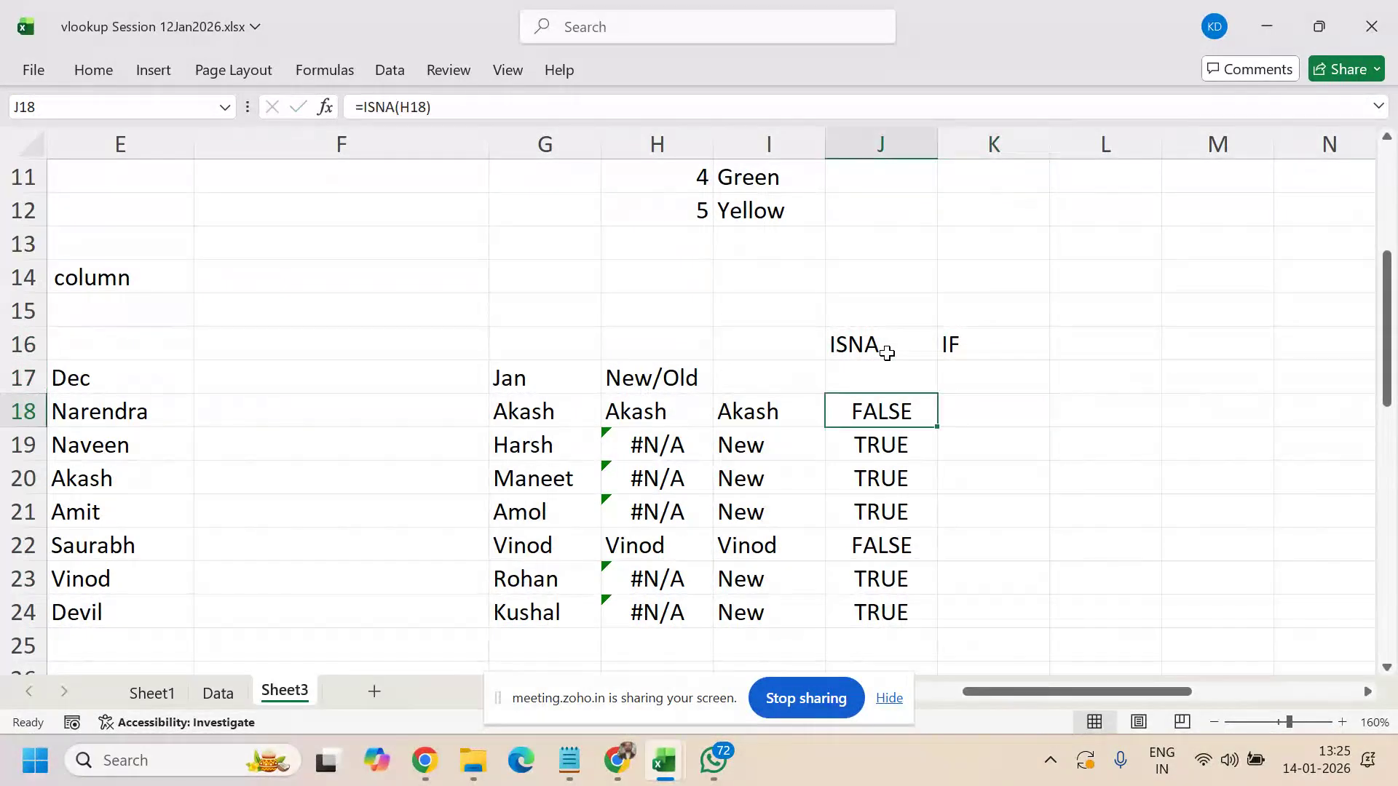
key(Down)
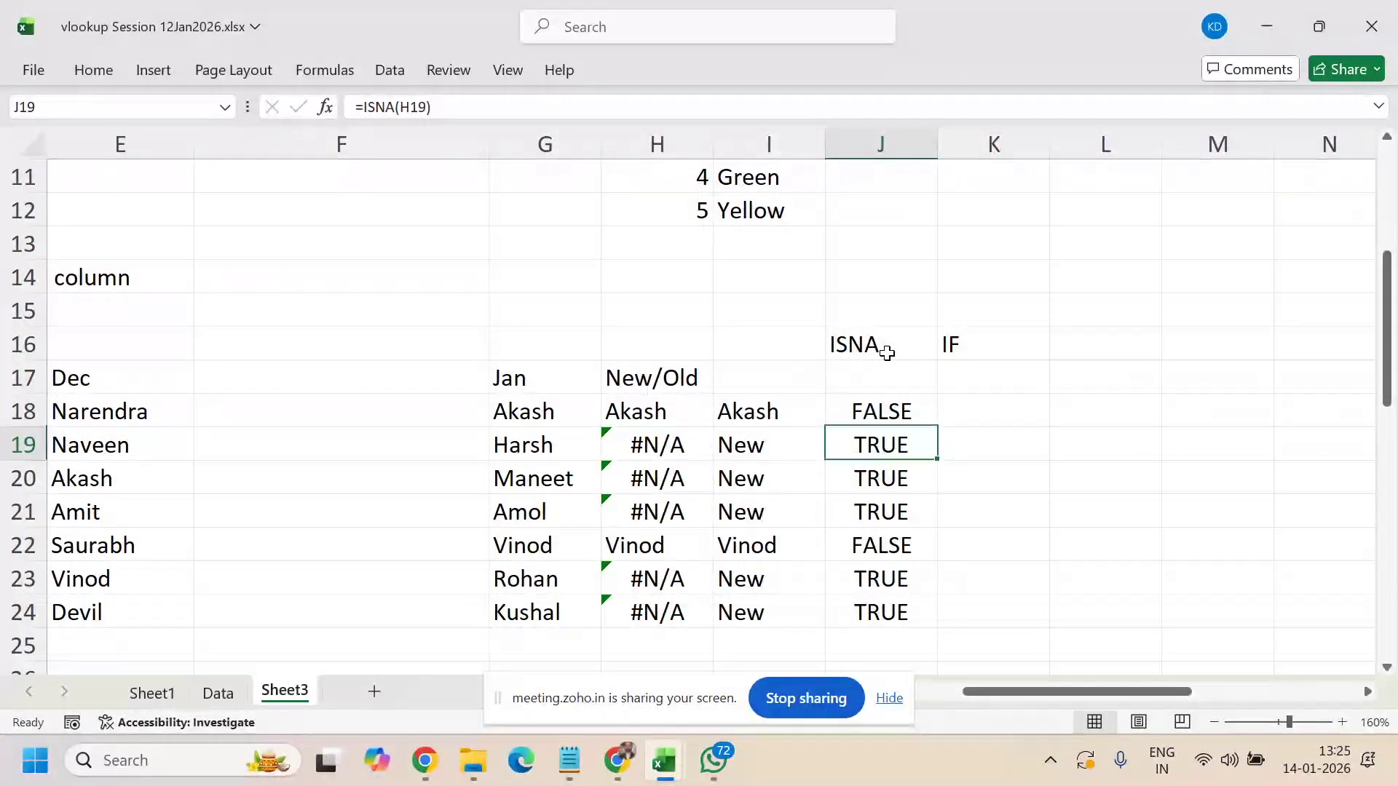
key(Right)
key(Left)
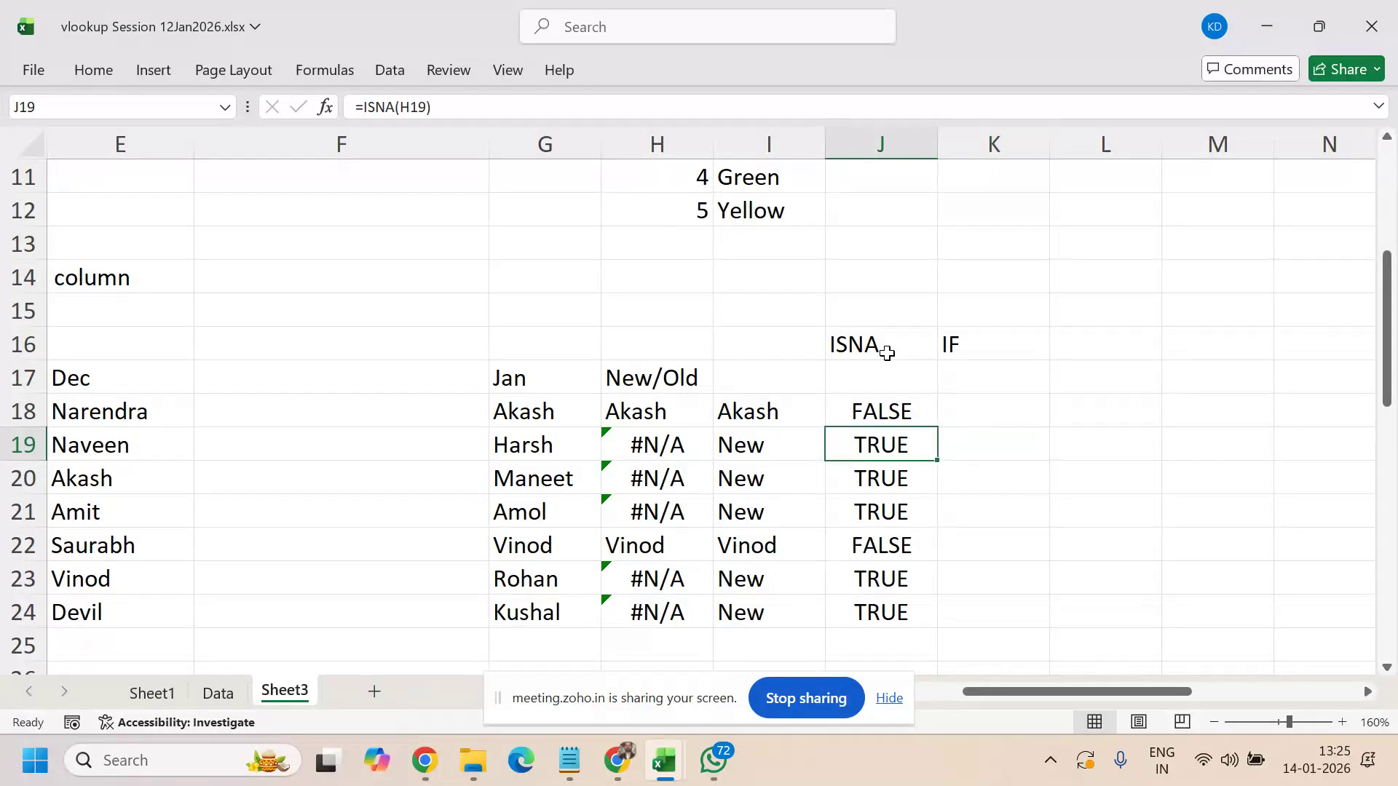
key(Up)
key(Right)
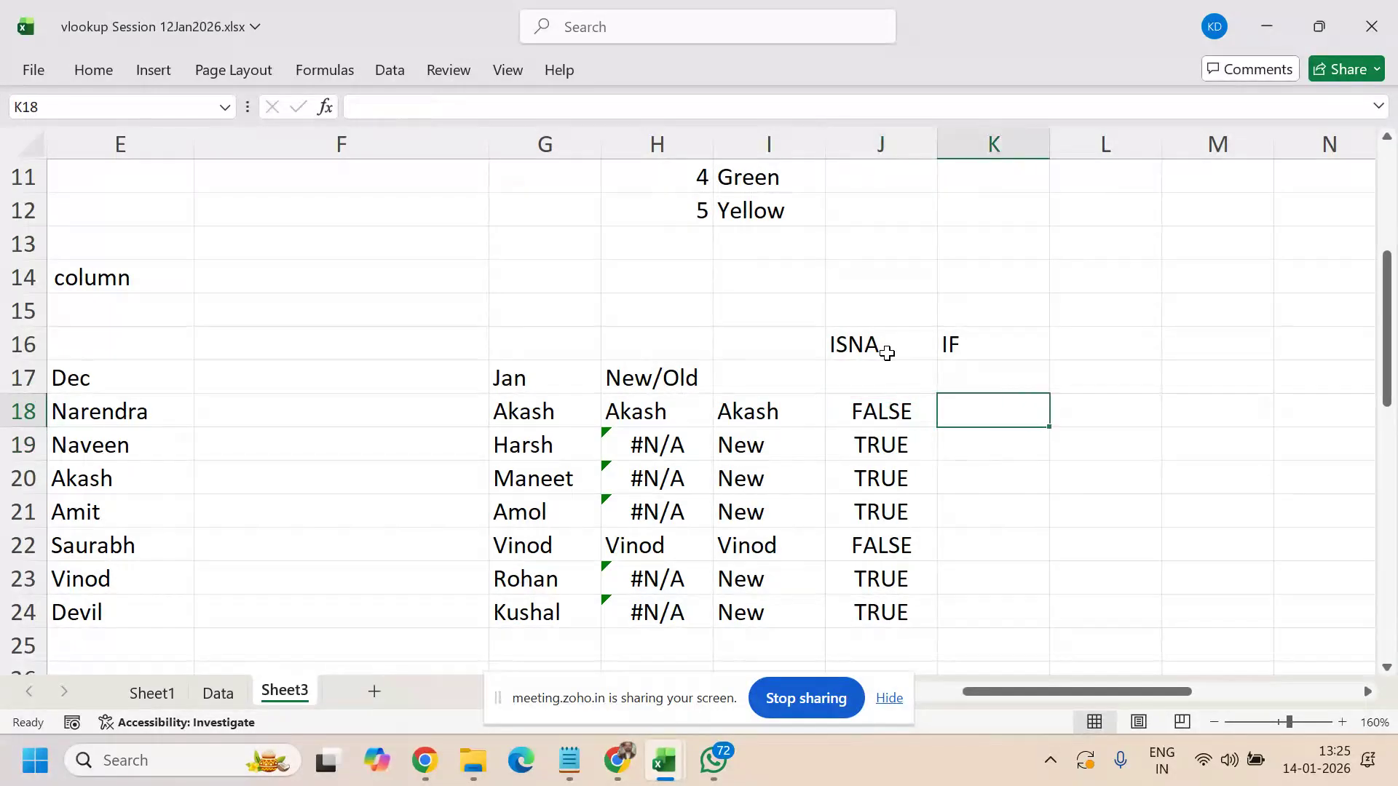
- Enter =IF(J18=TRUE,"New","OLD") in K18 and fill it down to K24
text(=)
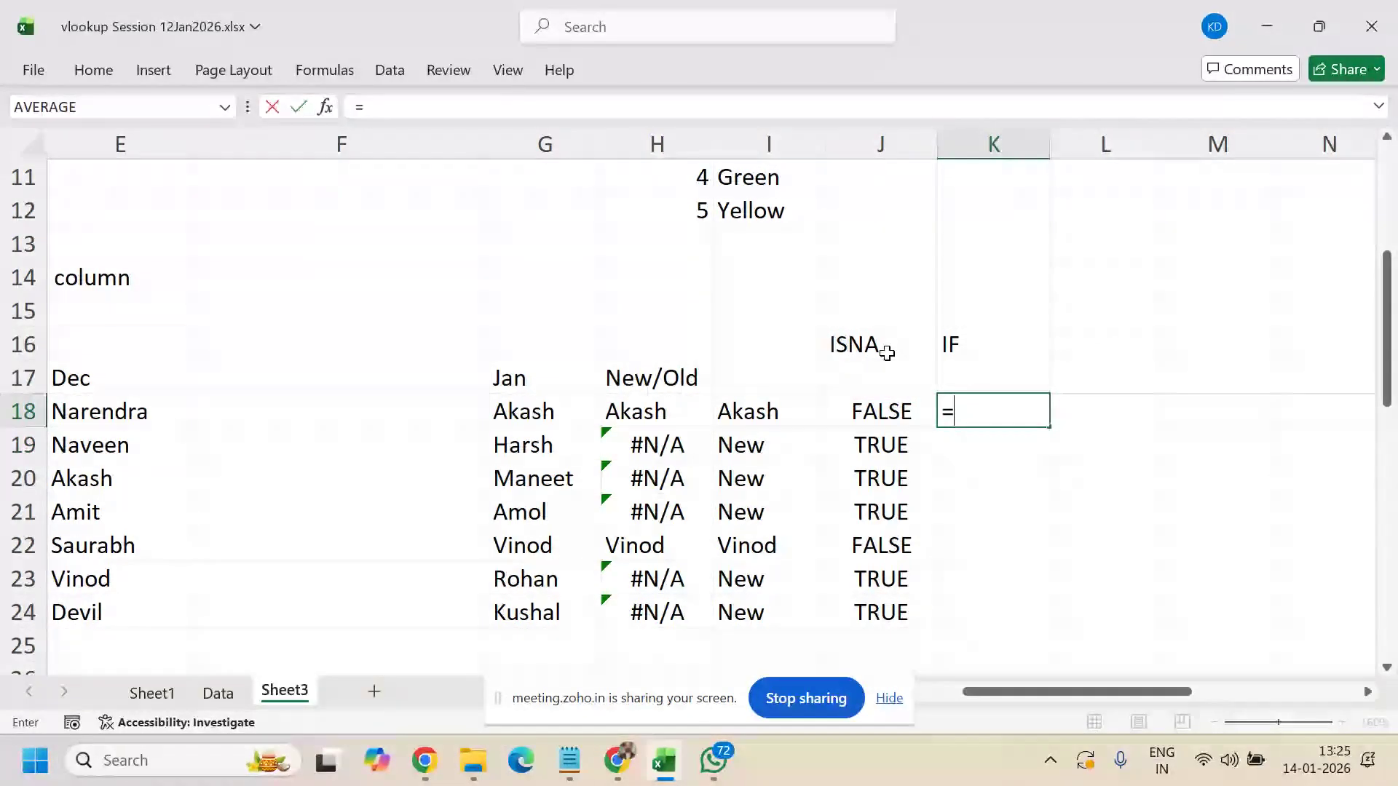
text(if()
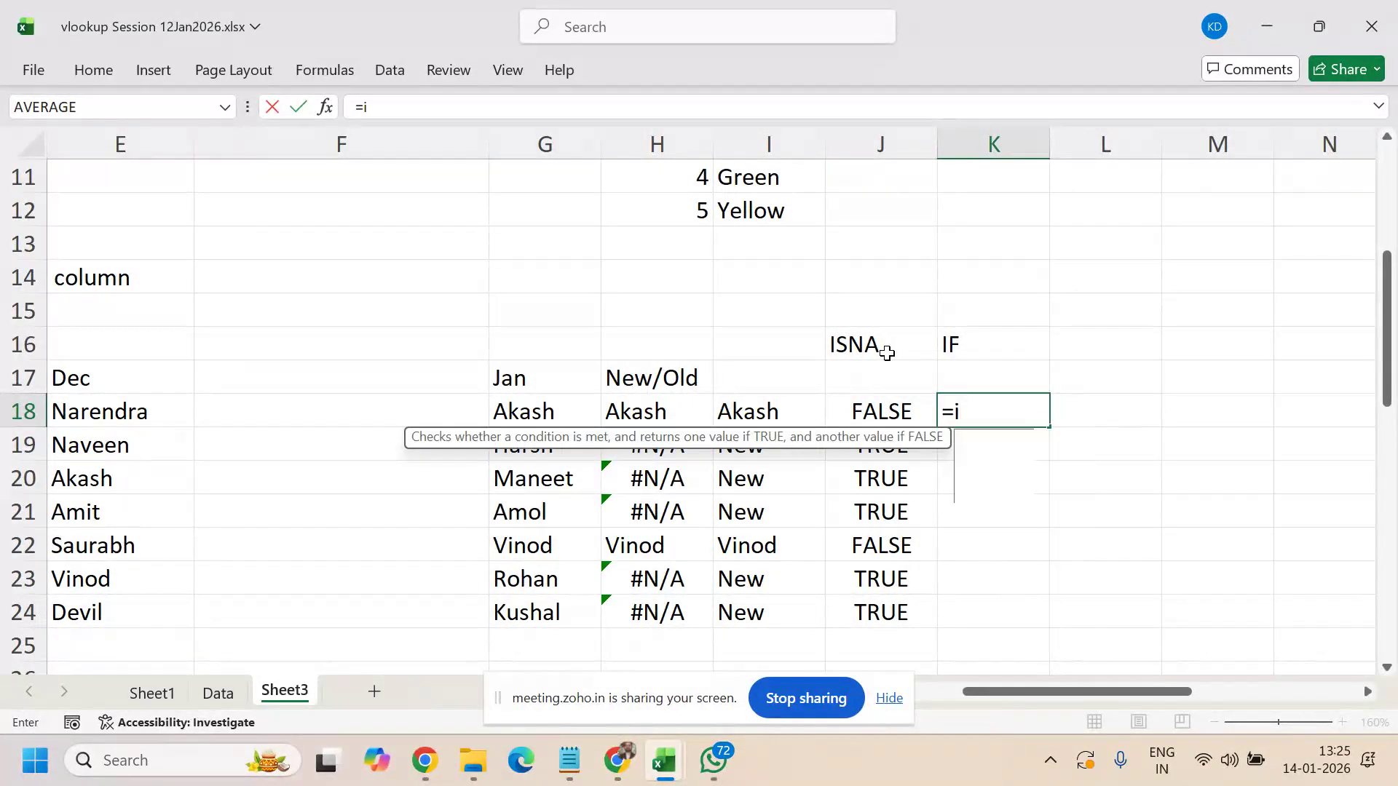
click(854, 410)
text(=TRUE)
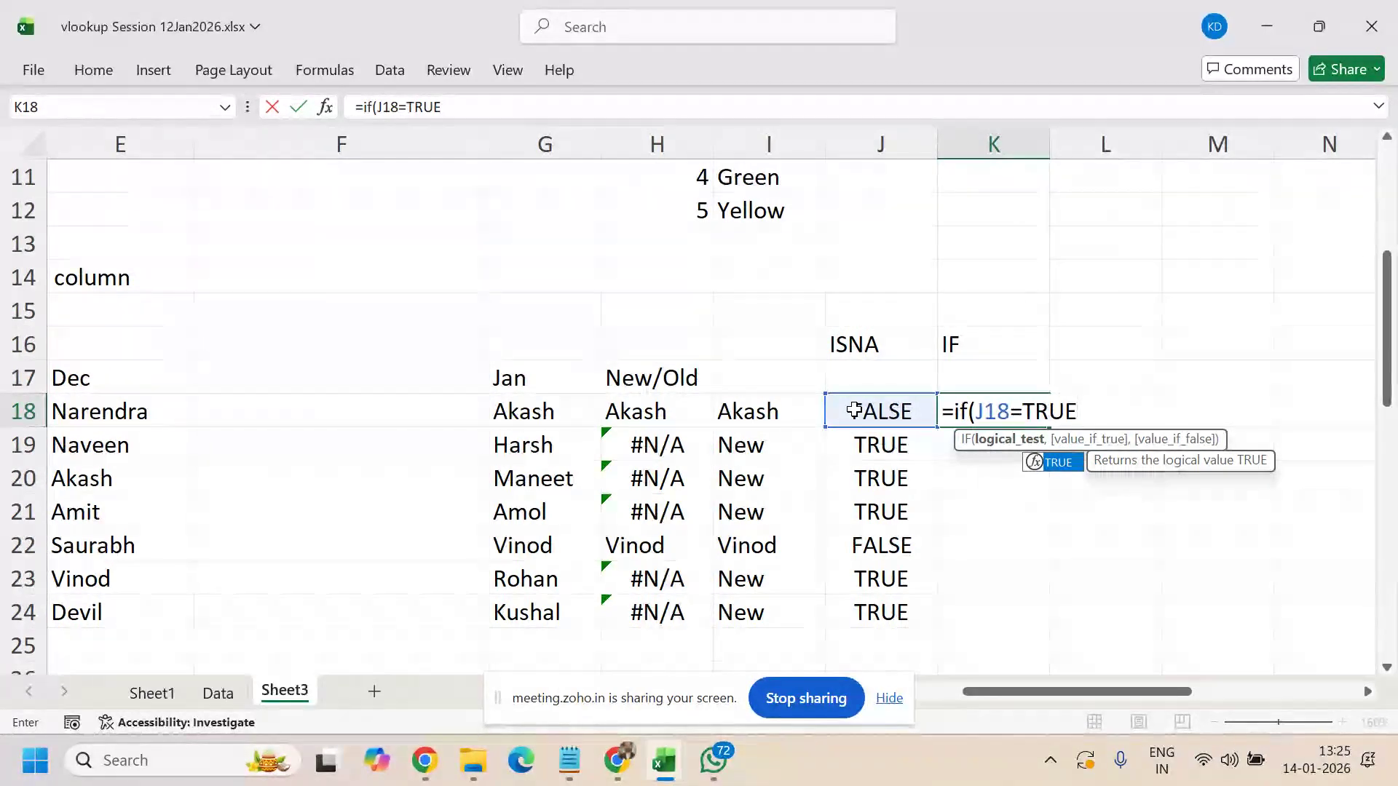
text(,")
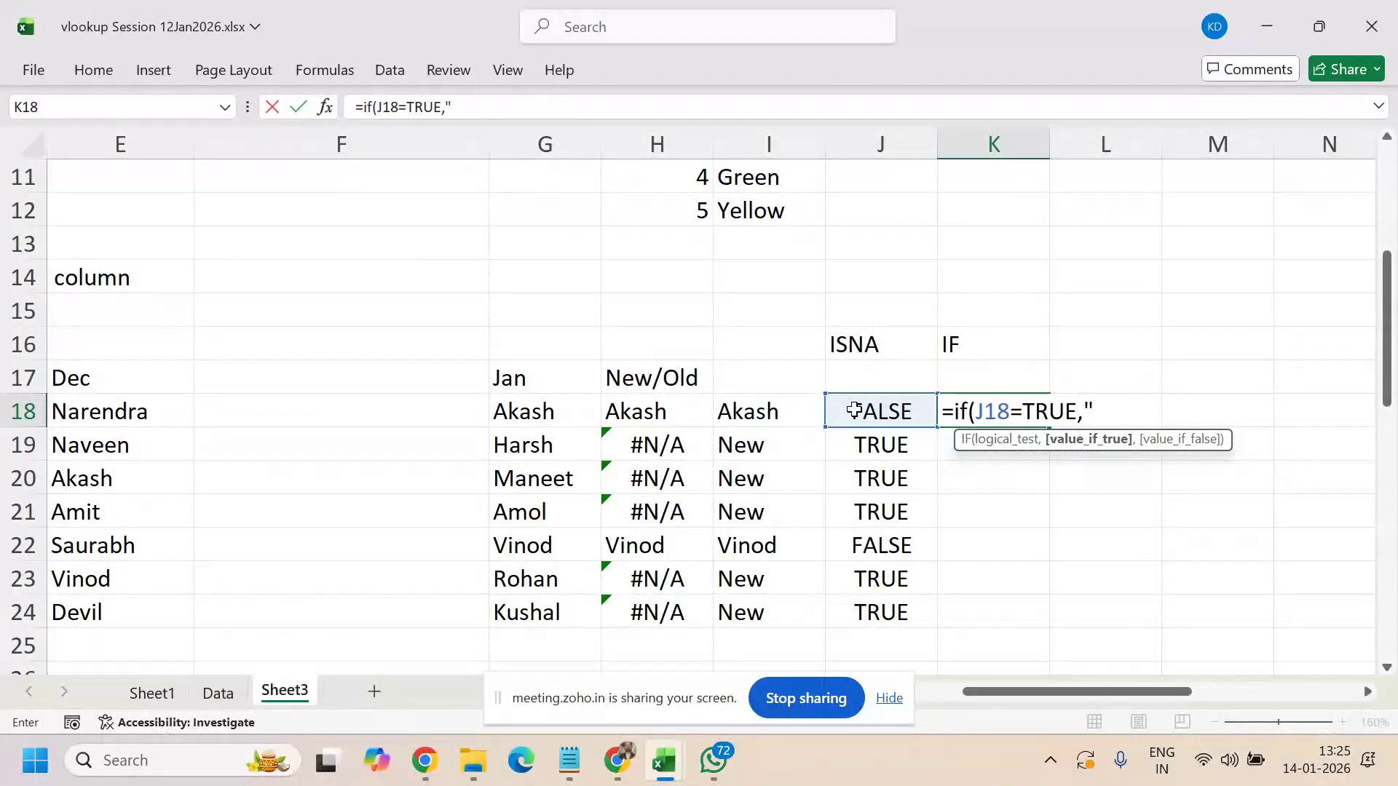
text(New")
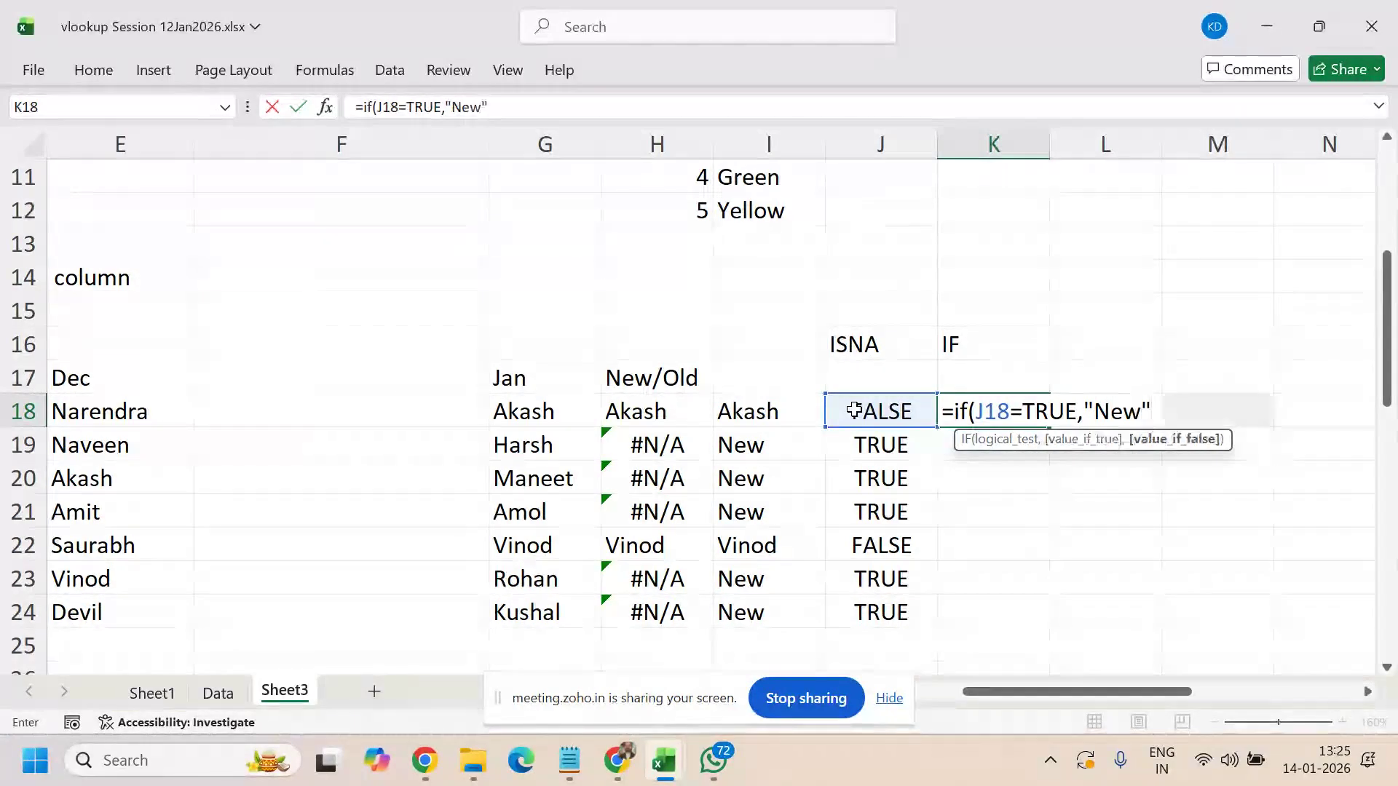
text(,")
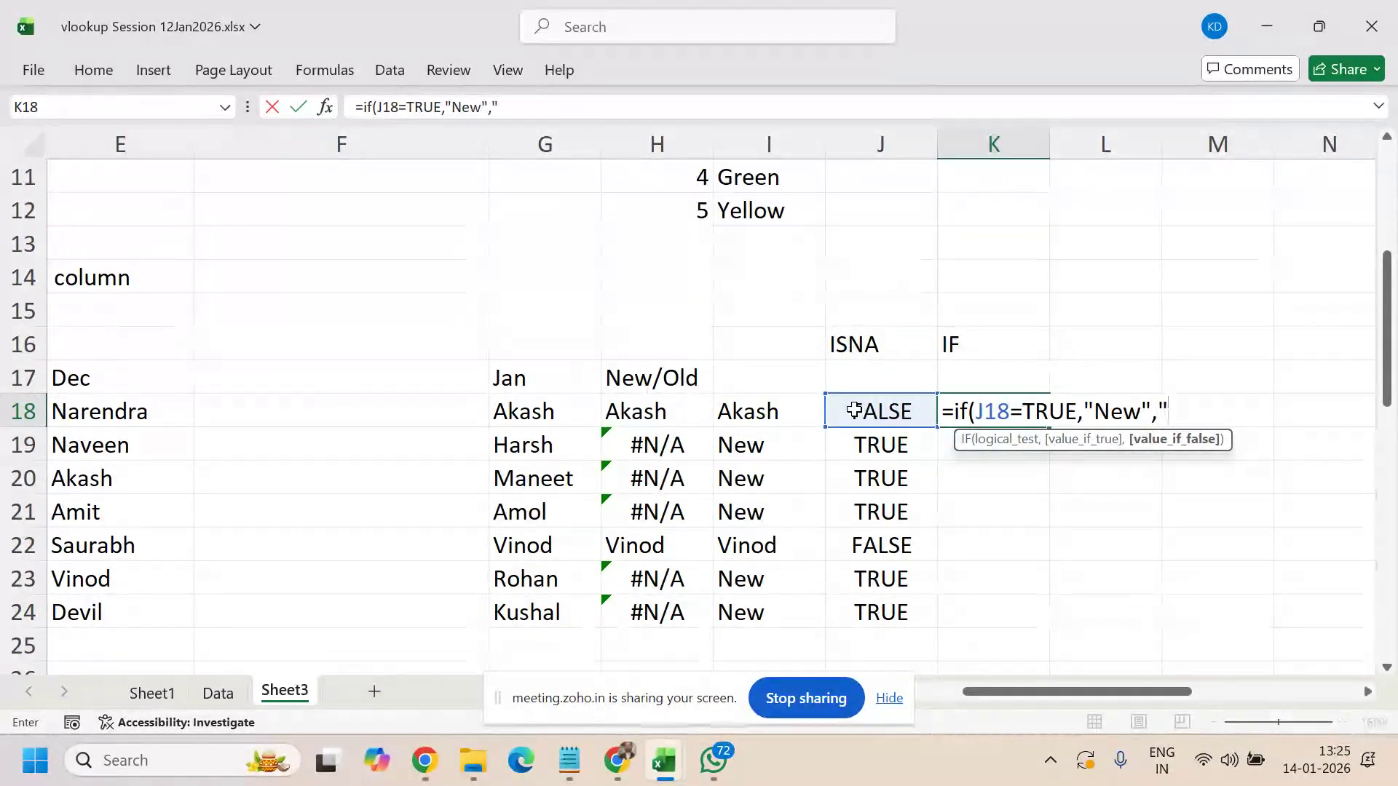
text(OLD")
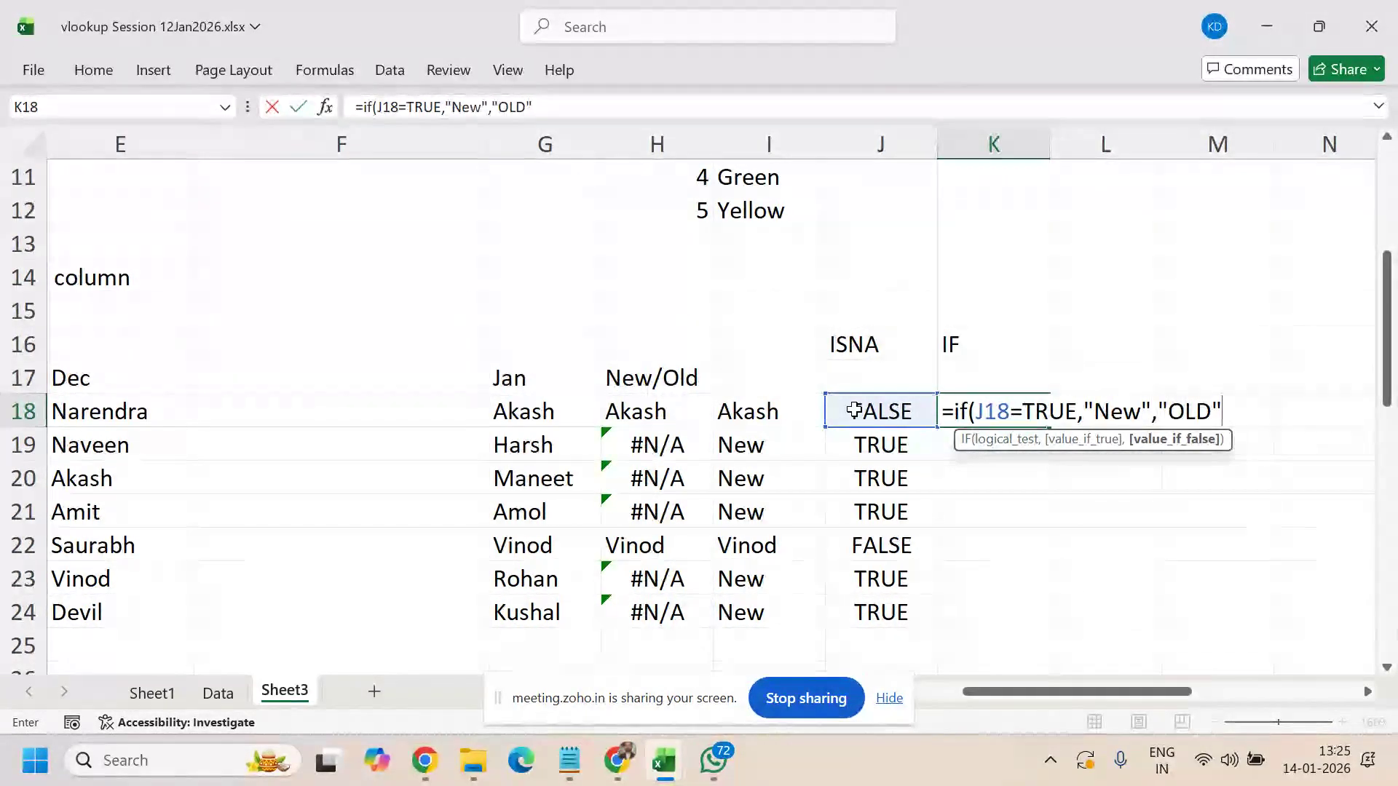
text())
key(Return)
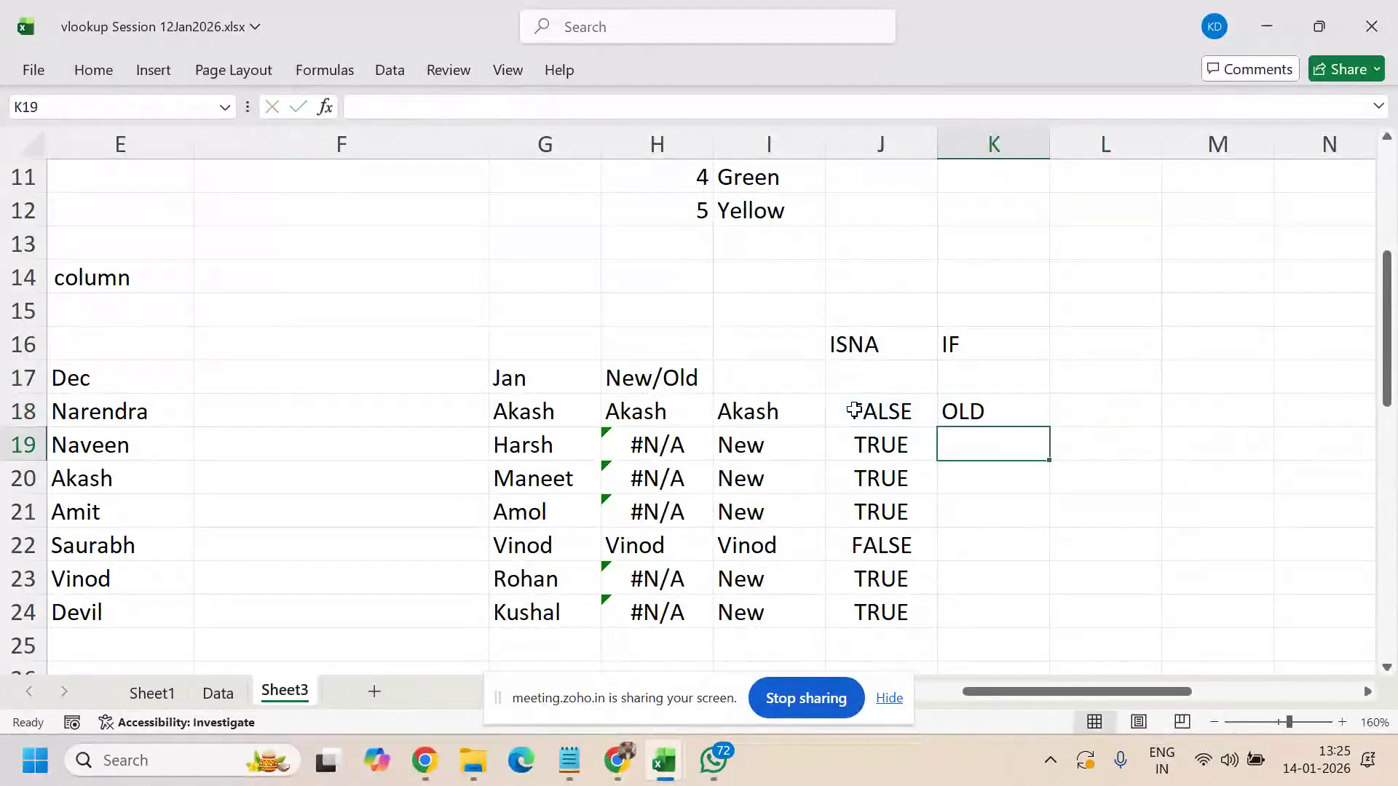
key(Up)
key(shift+Down)
key(shift+Down)
key(shift+Down)
key(shift+Down)
key(shift+Down)
key(shift+Down)
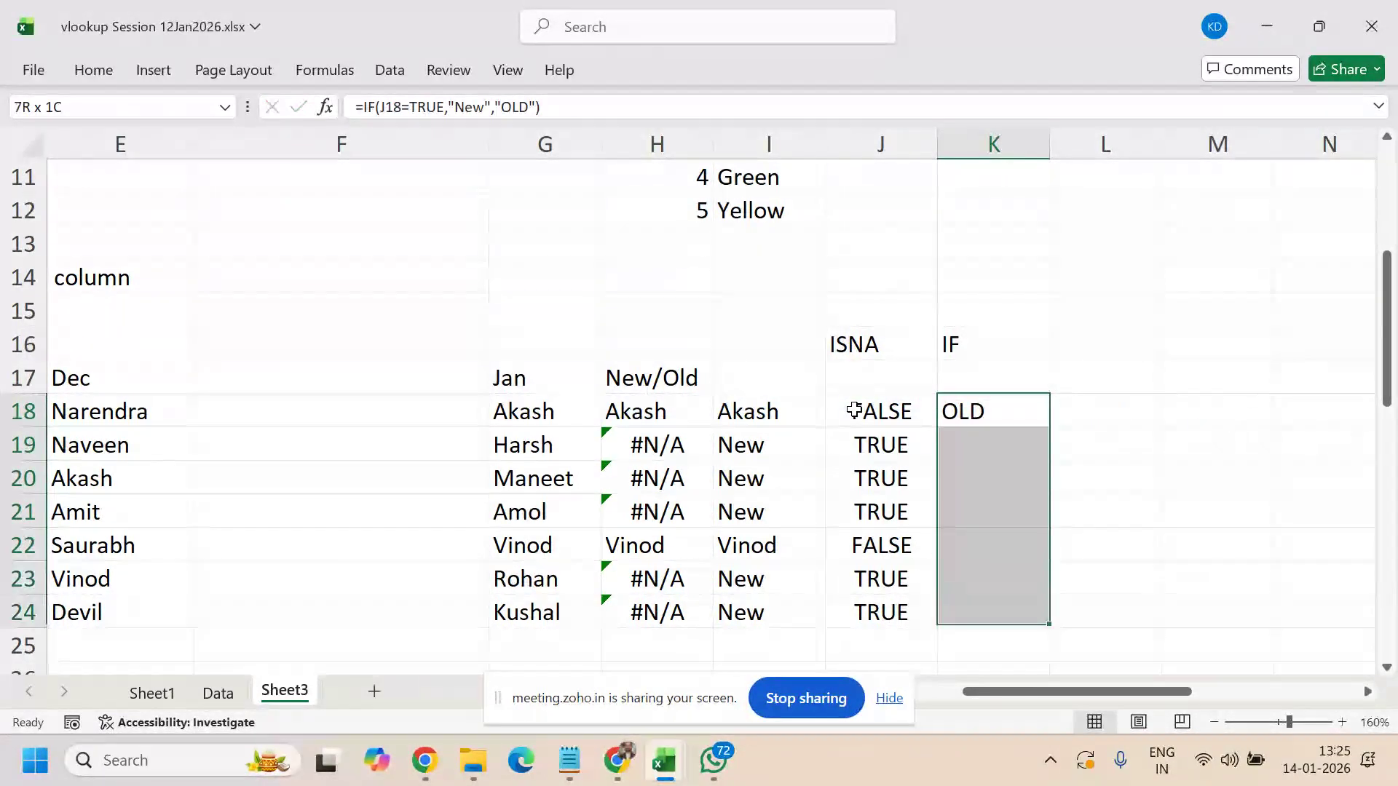
key(ctrl+d)
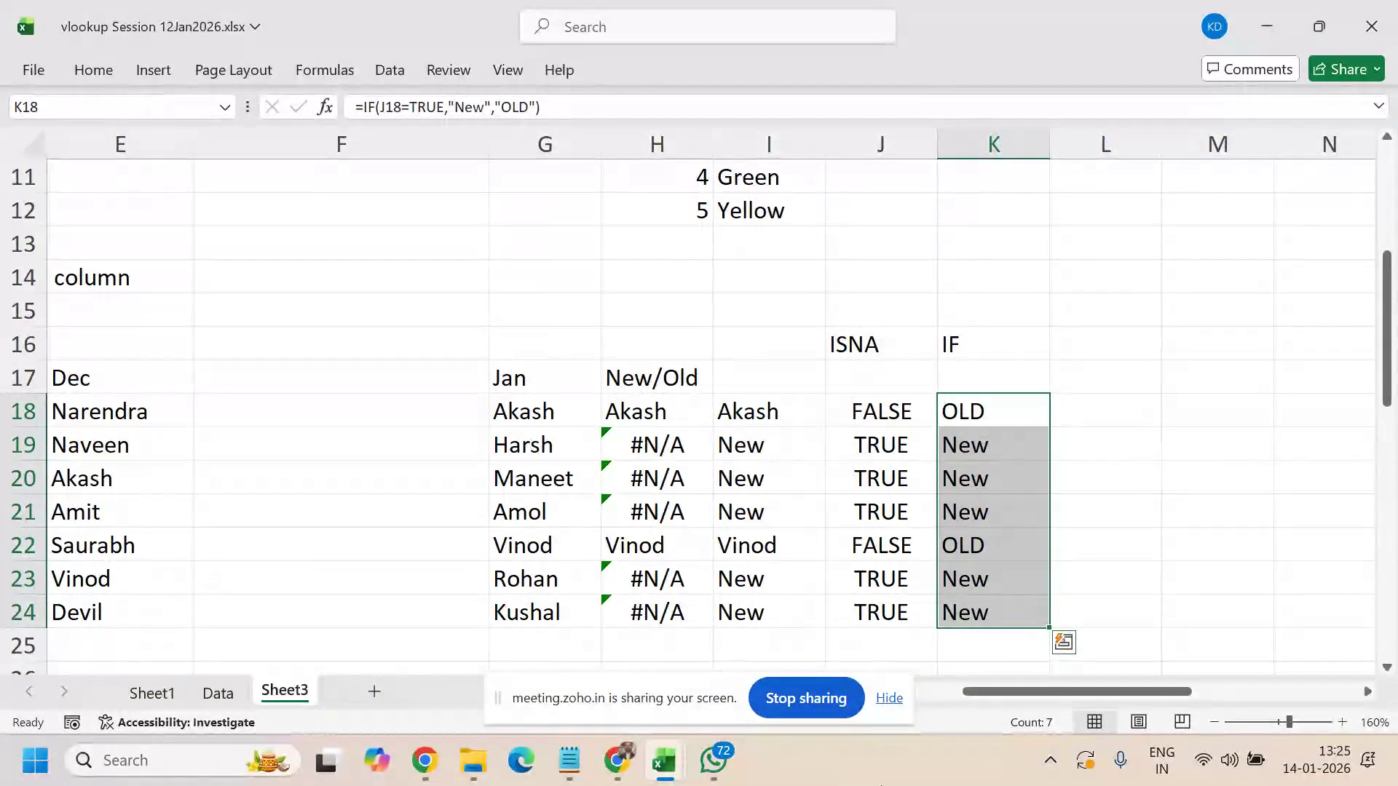
drag(672, 416, 652, 583)
drag(866, 407, 880, 599)
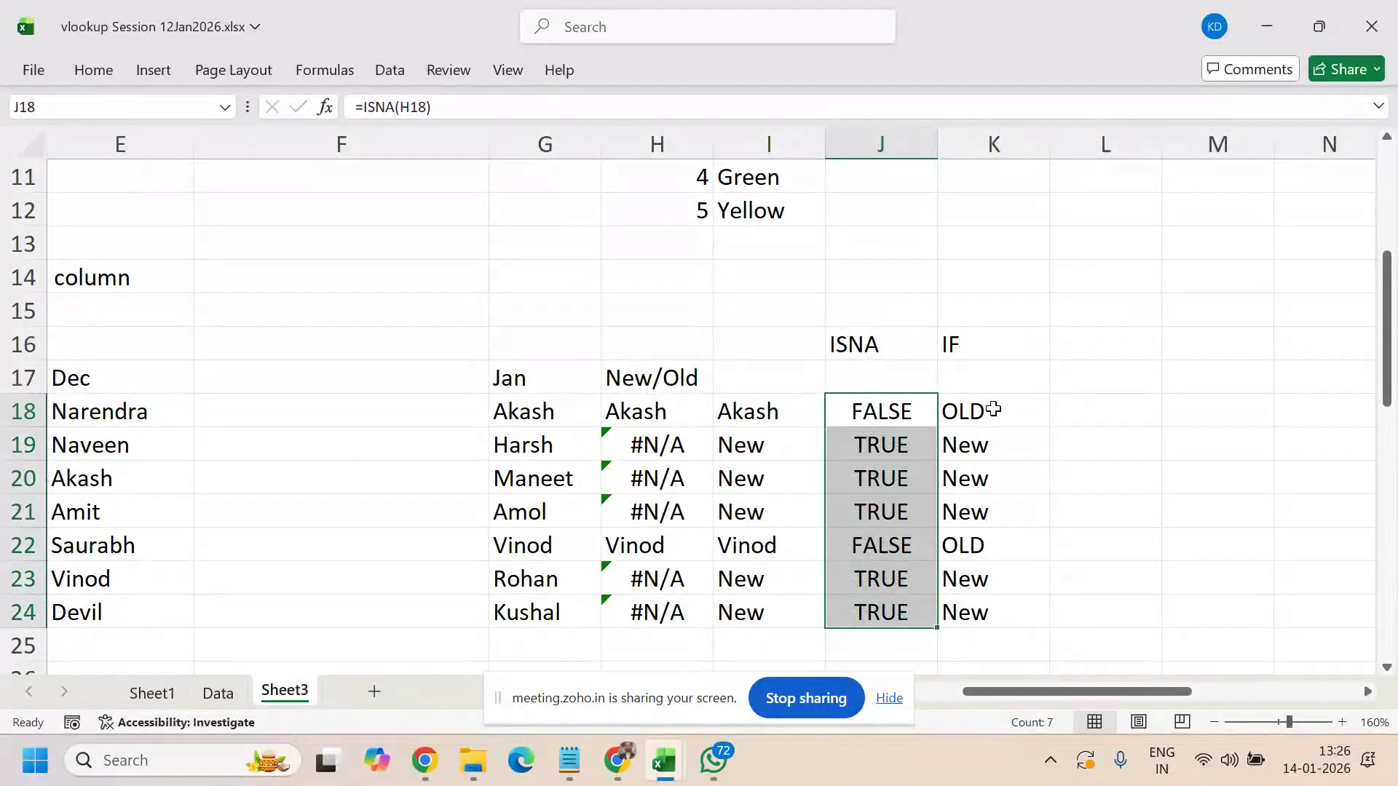
drag(993, 410, 986, 610)
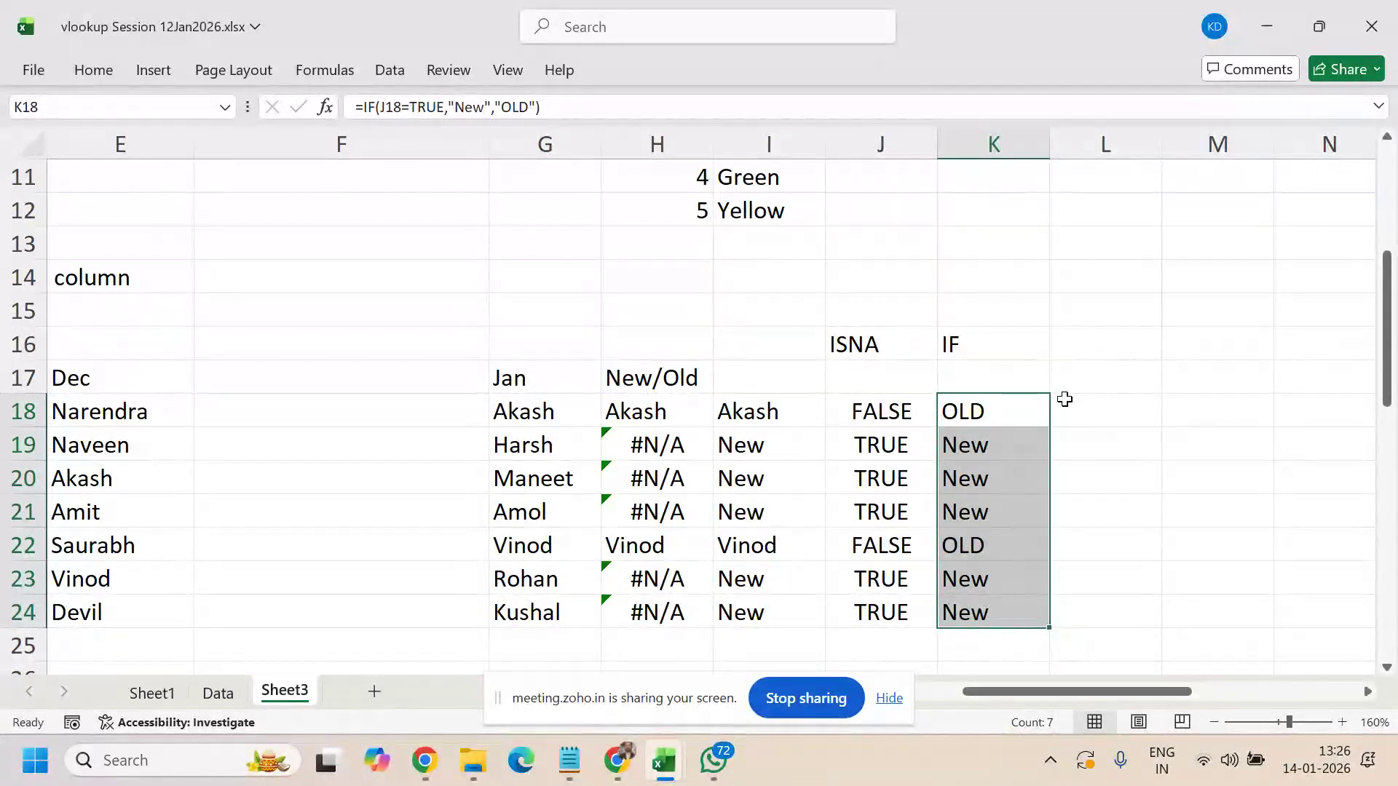
click(983, 412)
click(1092, 415)
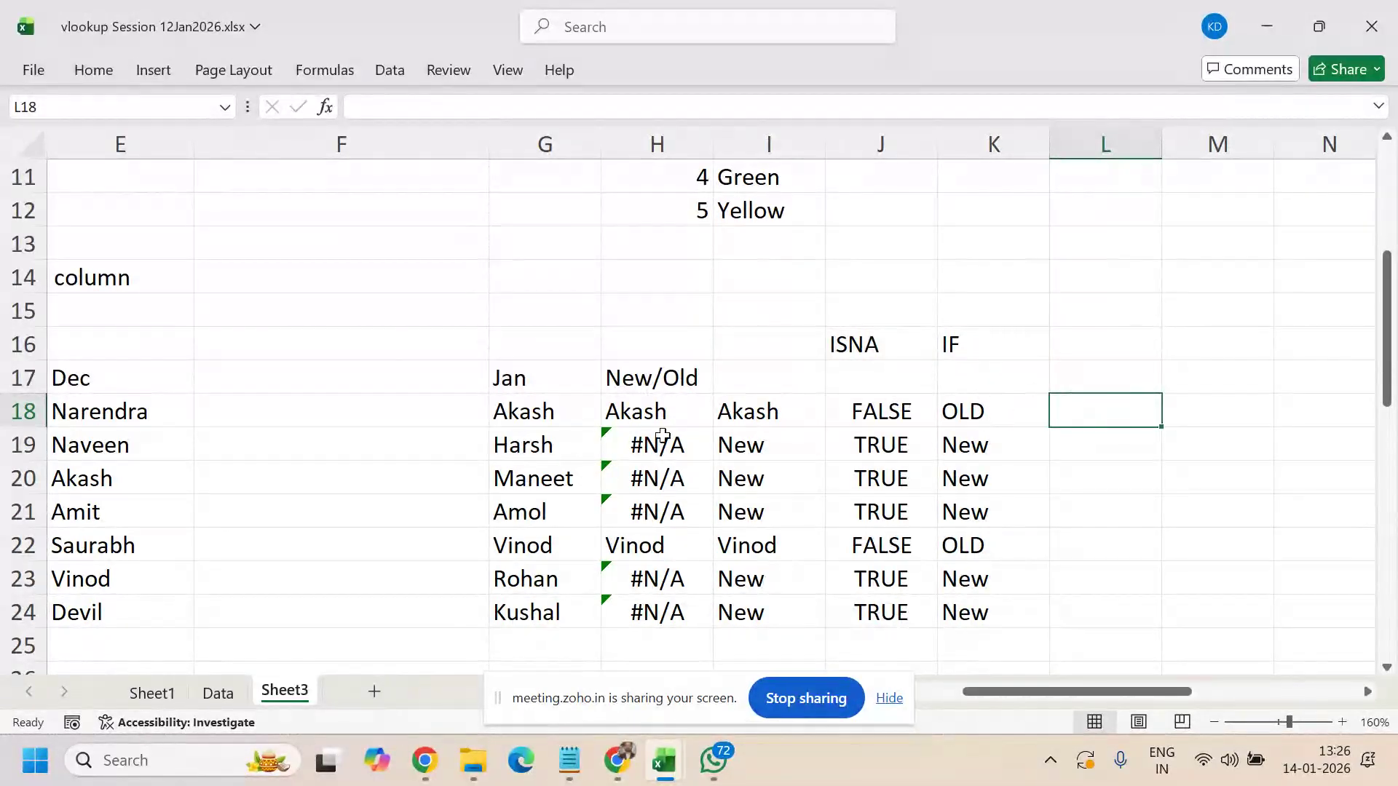
- Enter =VLOOKUP(G18,$E$18:$E$24,1,0) in L18 to find the Jan name in the Dec list
drag(661, 410, 659, 612)
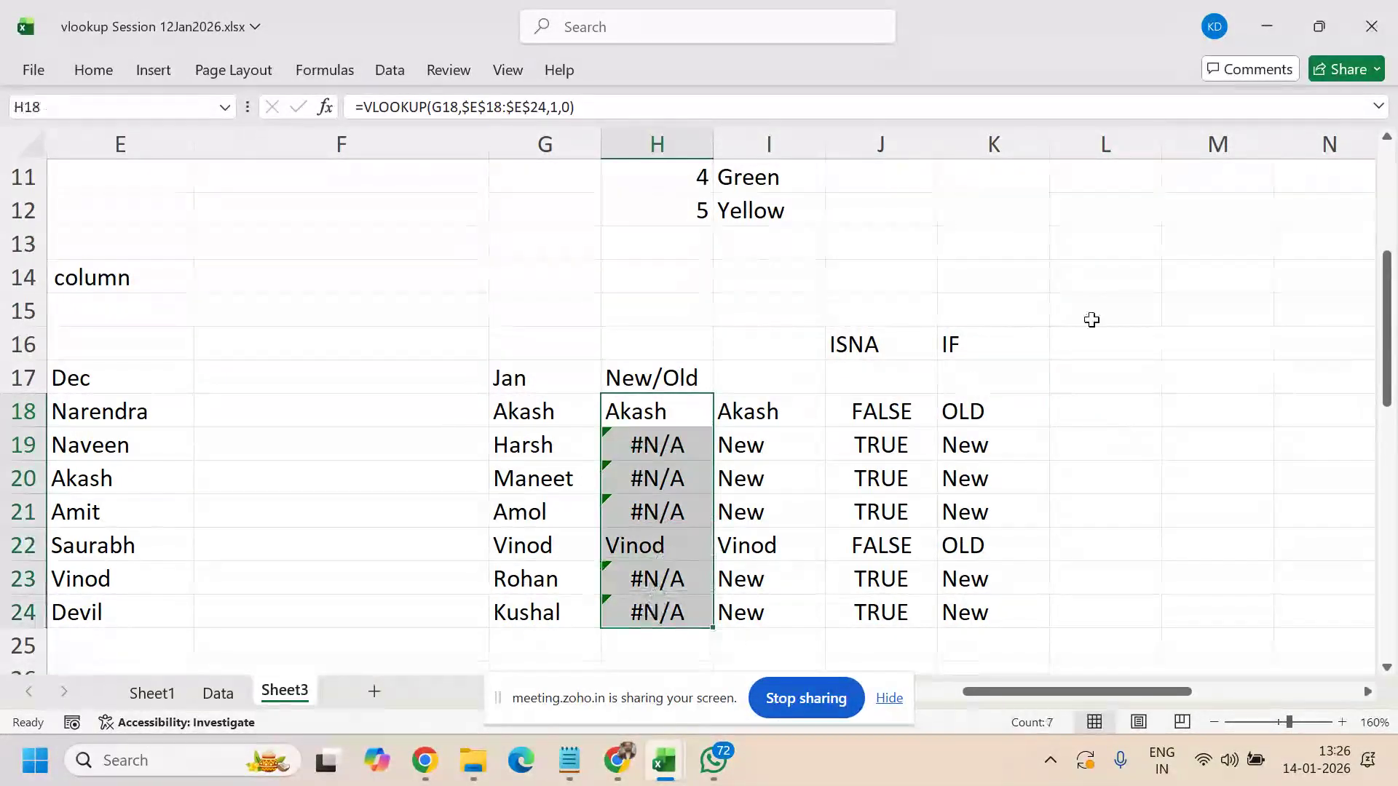
click(1072, 412)
text(=vlookup)
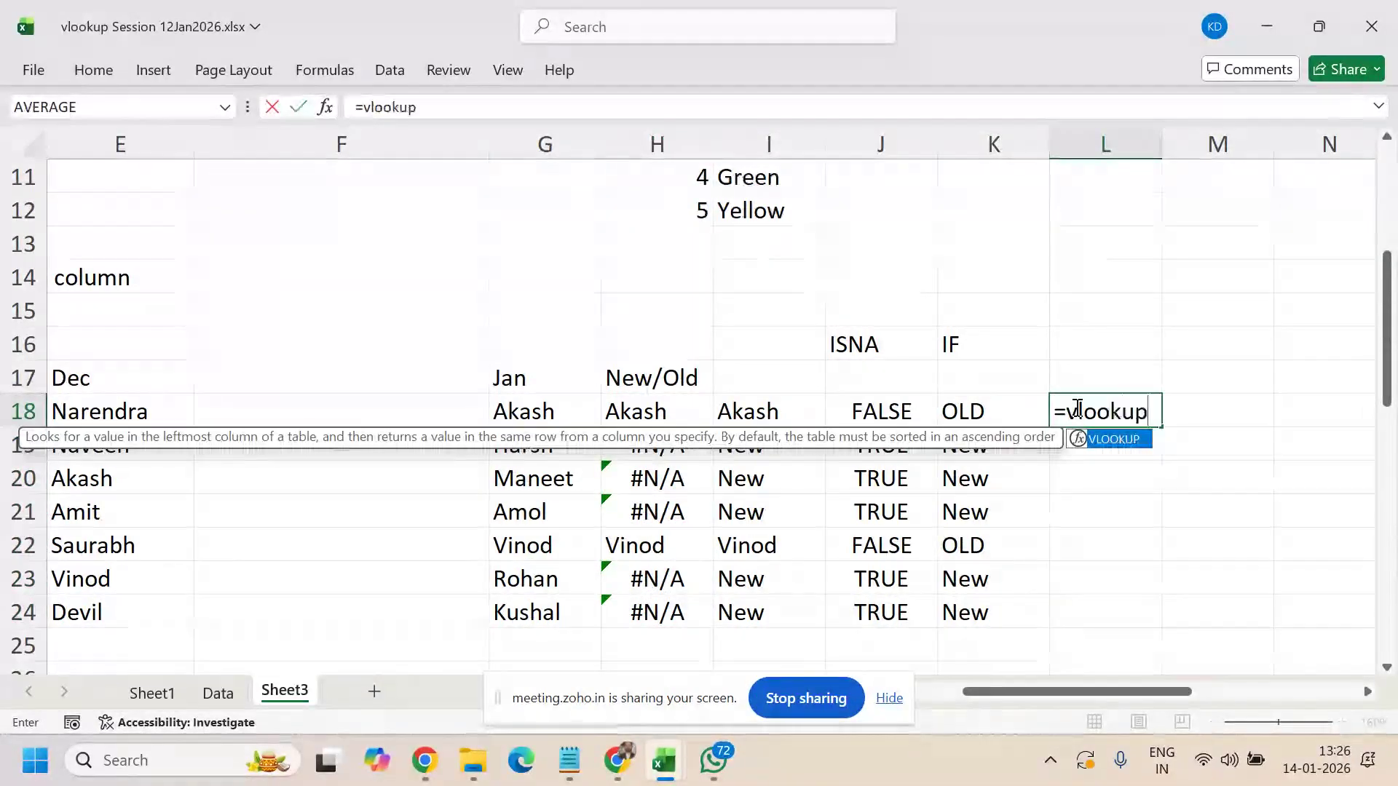
text(()
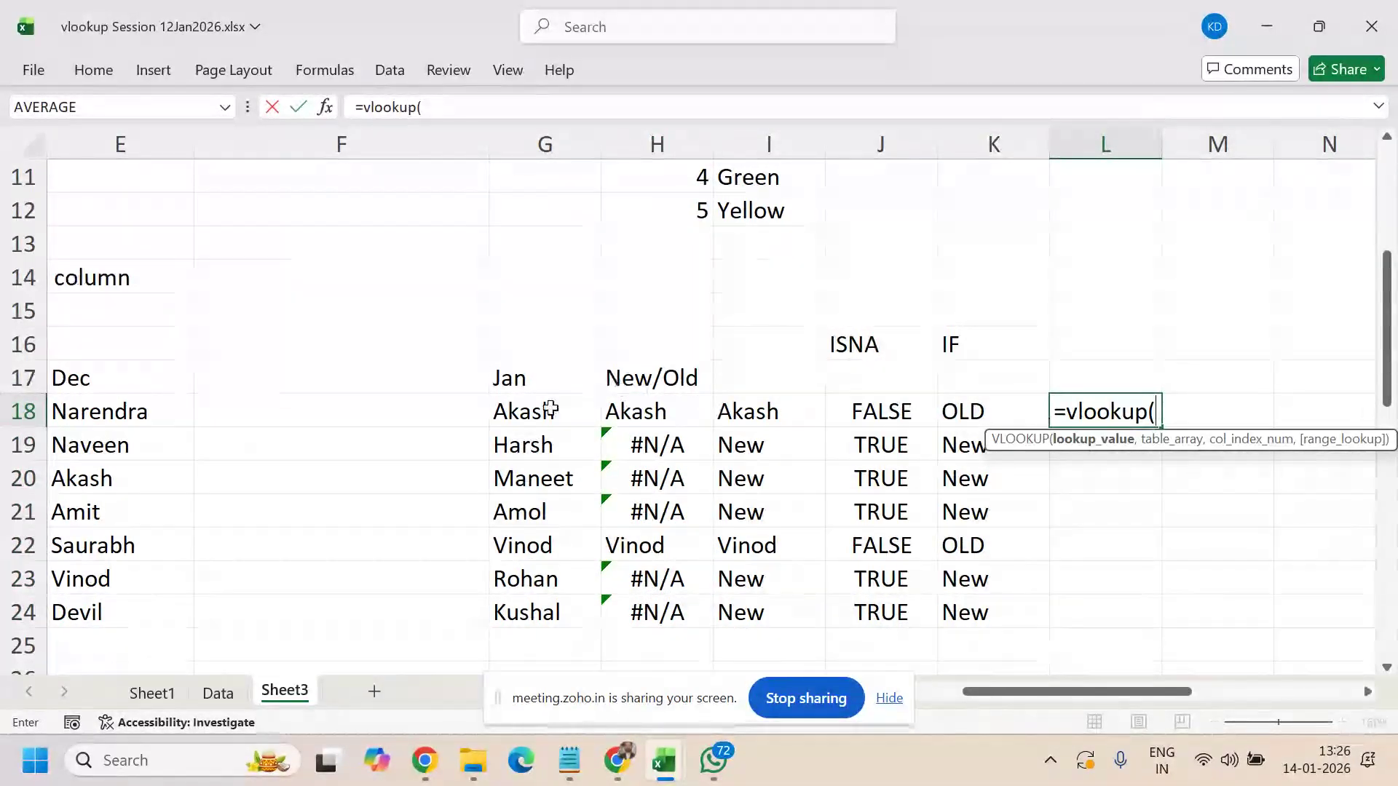
click(536, 412)
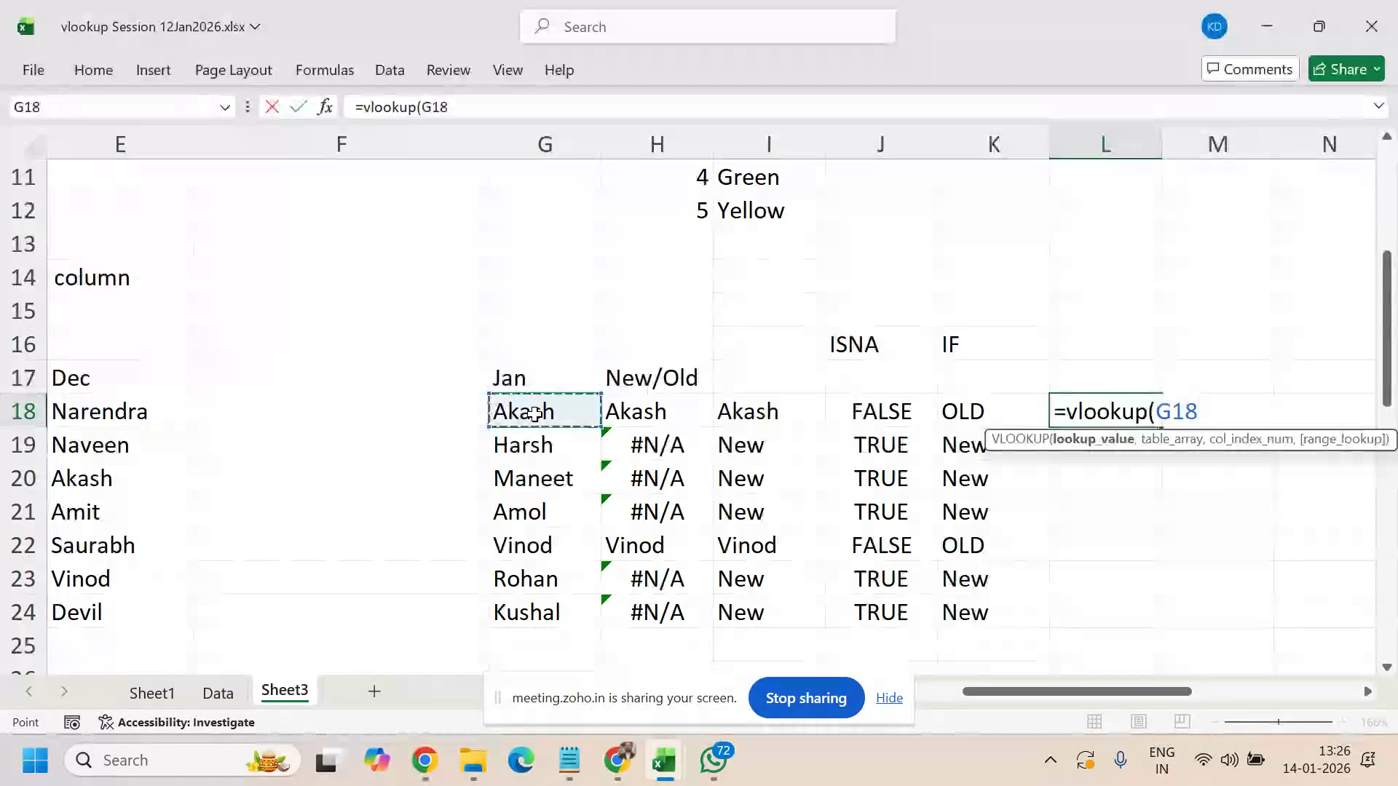
text(,)
drag(109, 412, 122, 612)
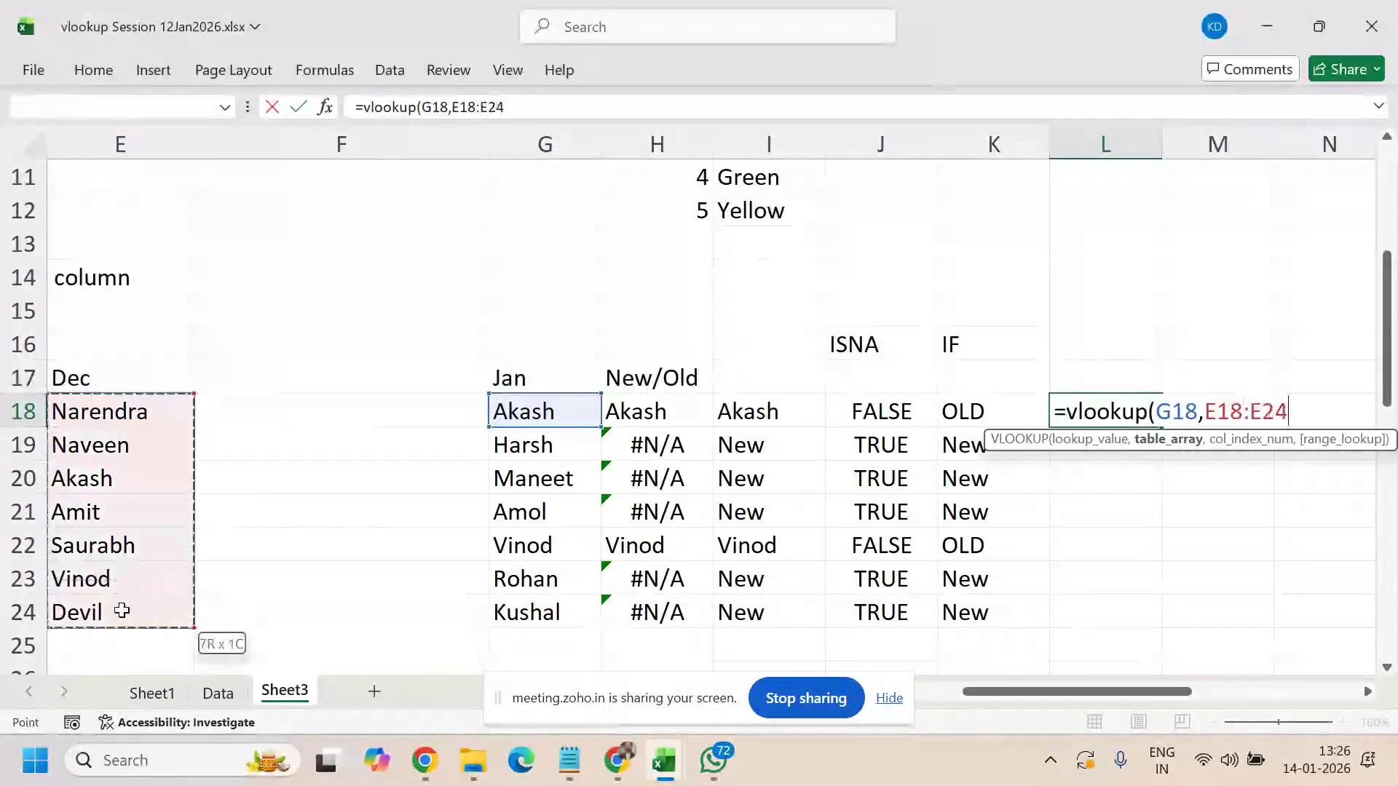
key(F4)
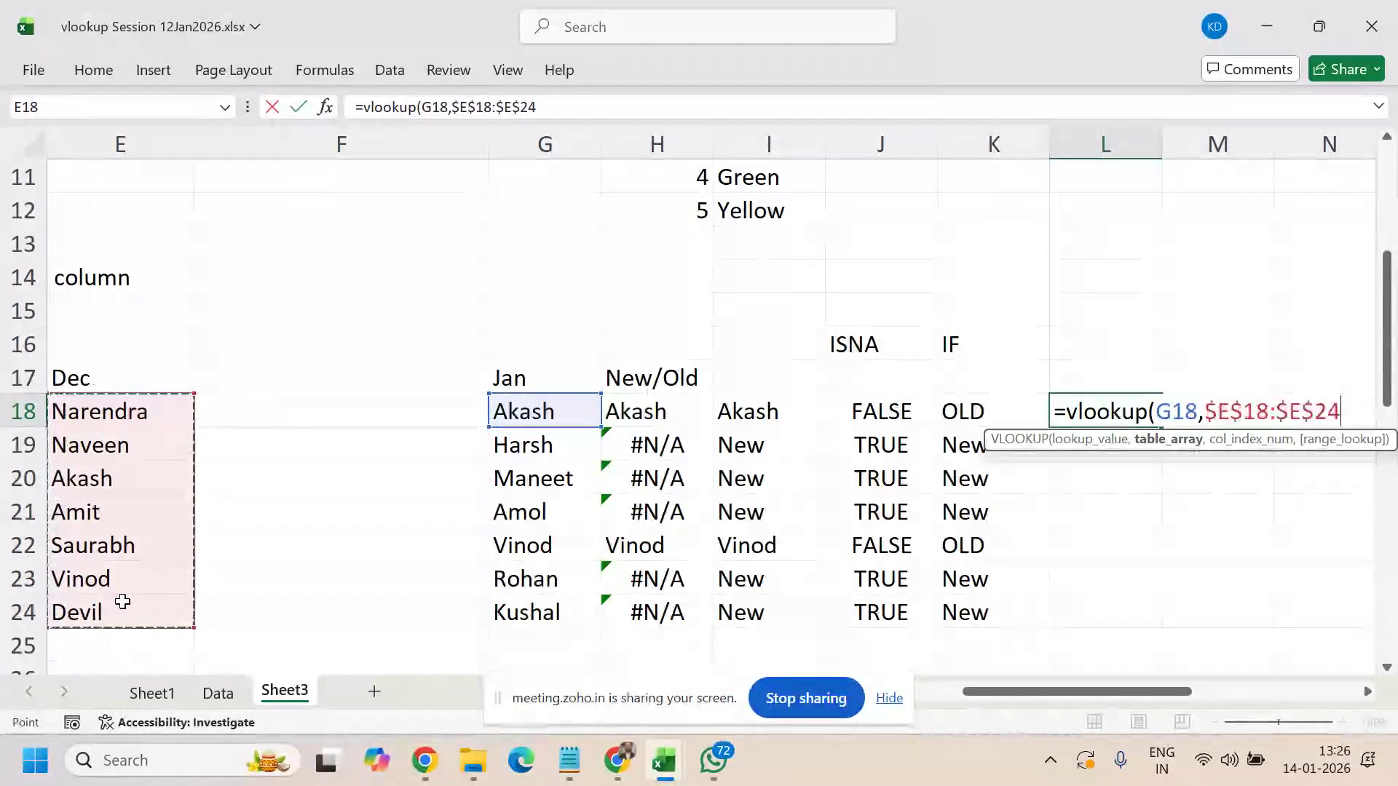
text(,1,0)
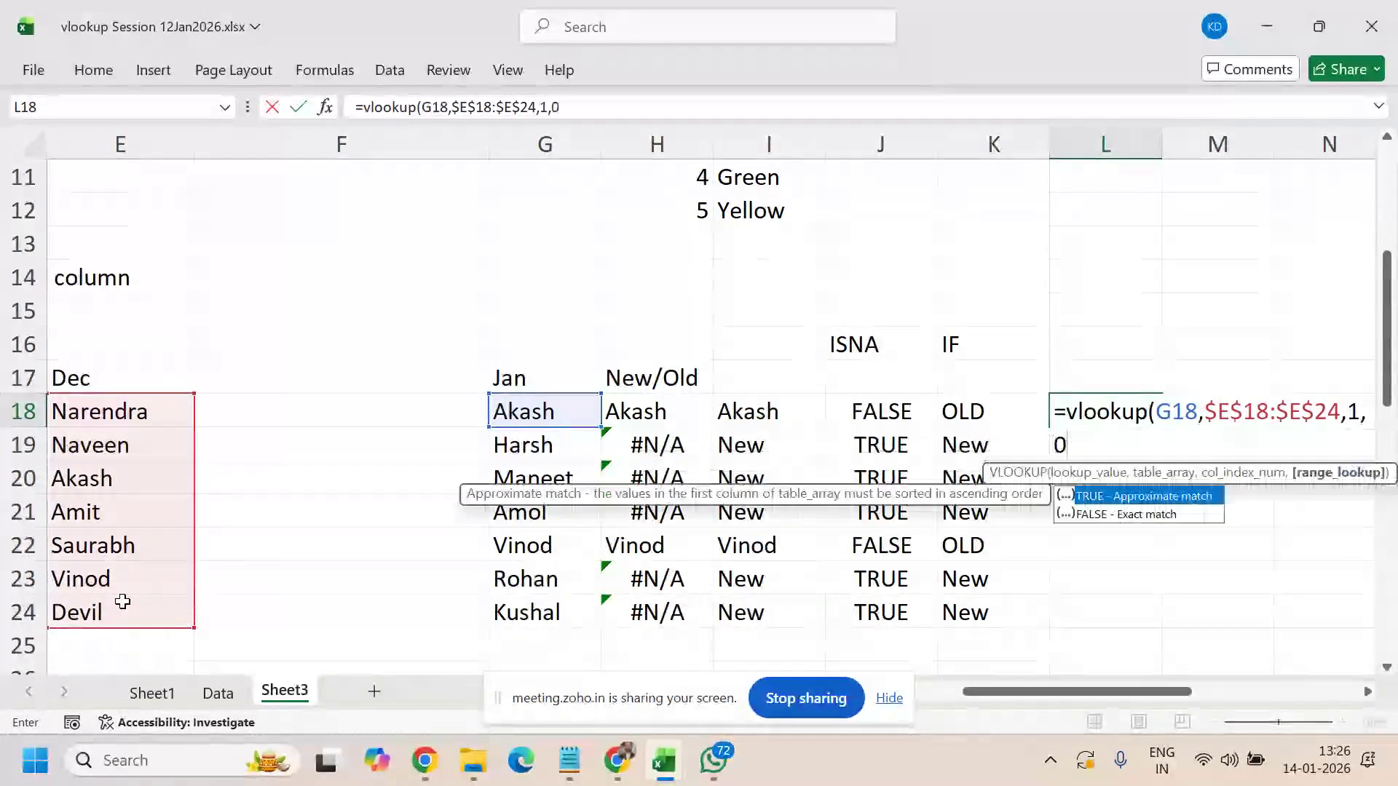
key(Return)
- Fill the VLOOKUP formula down through L24
key(Up)
key(shift+Down)
key(shift+Down)
key(shift+Down)
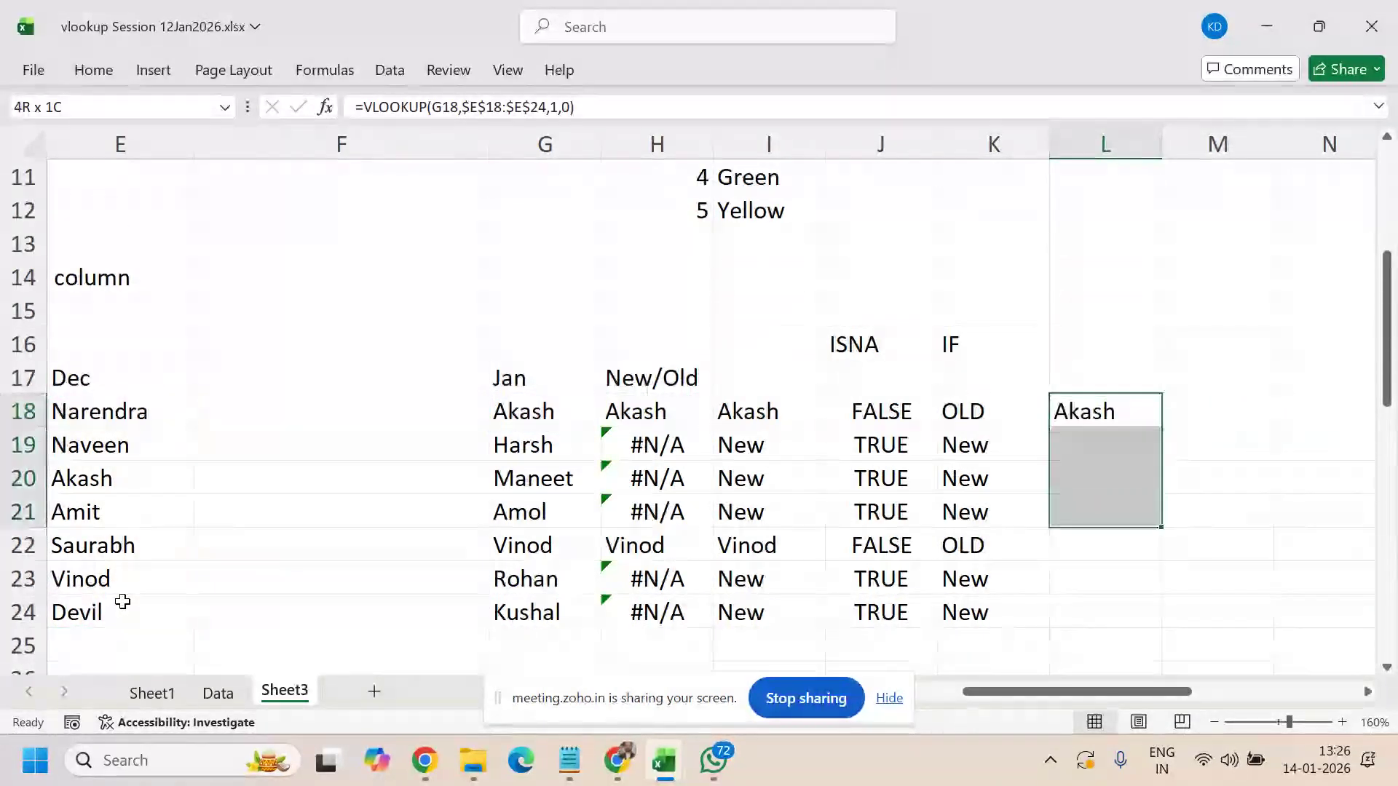
key(shift+Down)
key(shift+Down)
key(shift+Down)
key(ctrl+d)
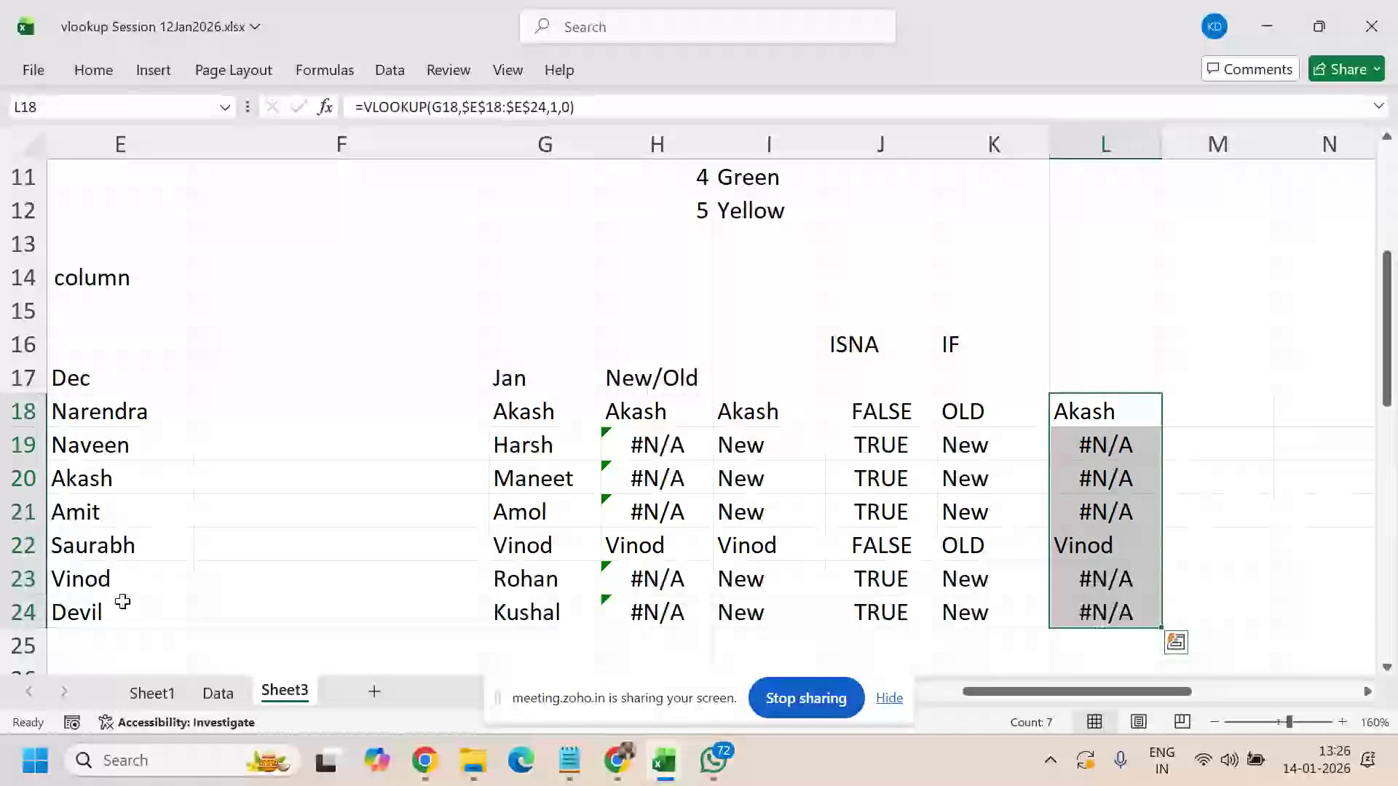
- Wrap L18's lookup as =ISNA(VLOOKUP(G18,$E$18:$E$24,1,0))
click(368, 107)
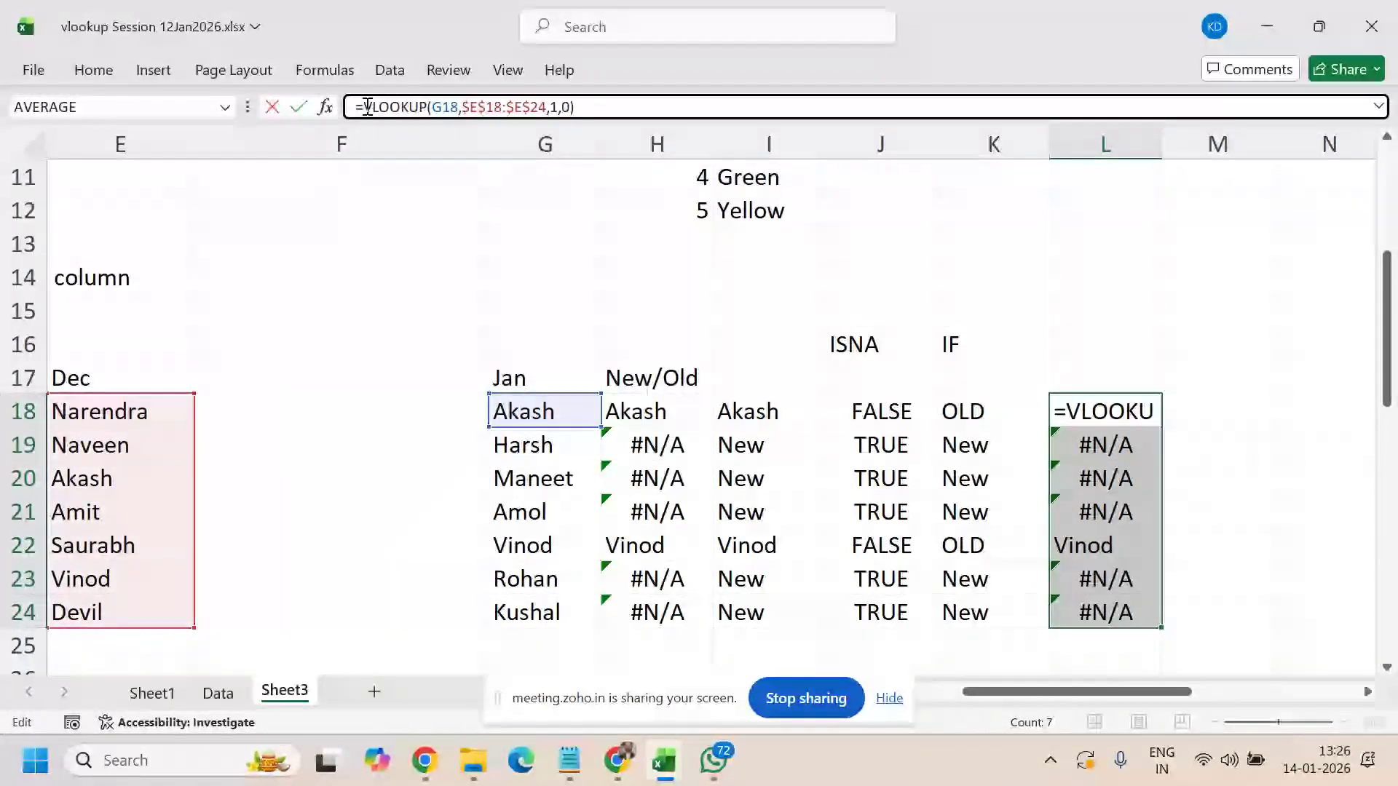
text(isna()
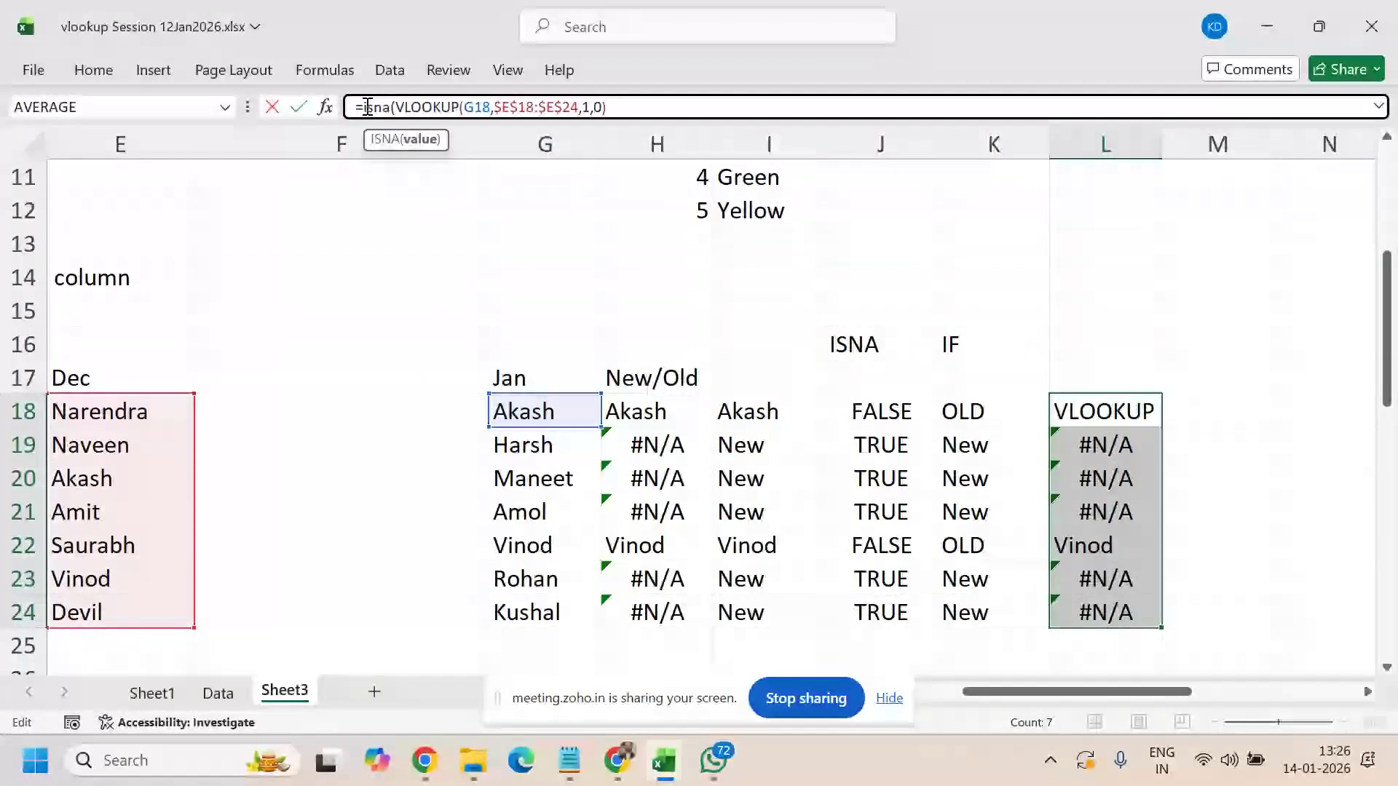
click(672, 98)
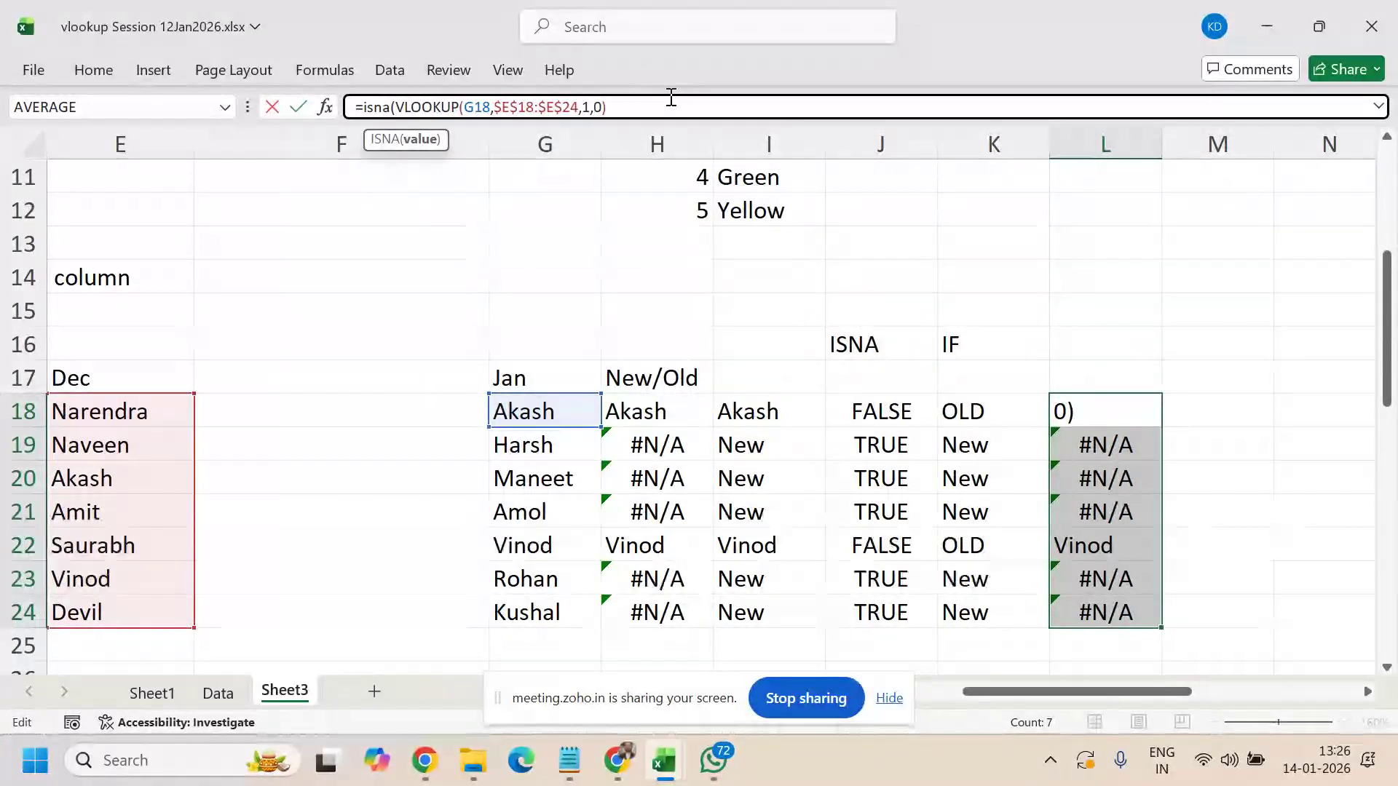
text())
key(Return)
- Reselect L18:L24 and reopen L18's ISNA formula for editing
key(Up)
key(ctrl+shift+Down)
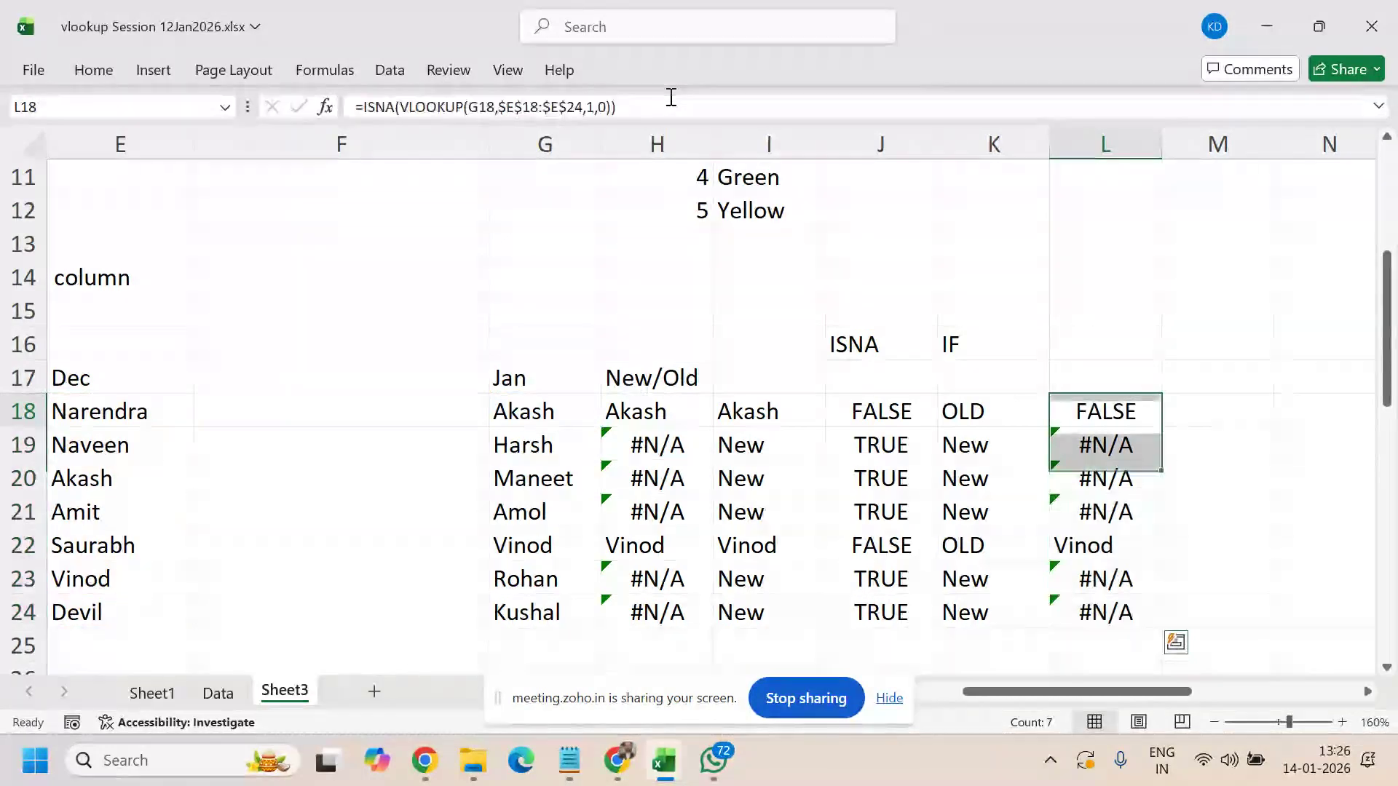
key(ctrl+shift+Down)
key(ctrl+shift+Up)
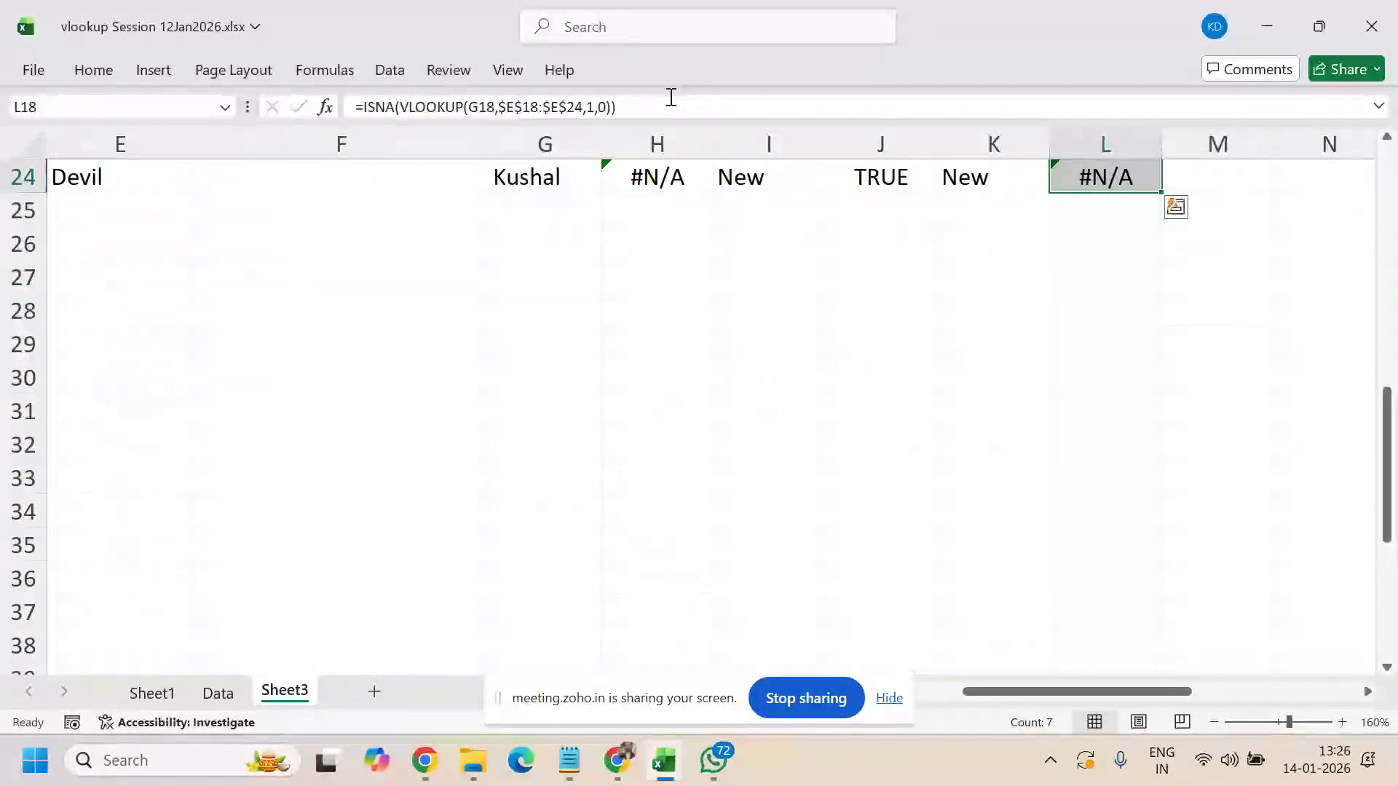
scroll(1192, 260, up, 5)
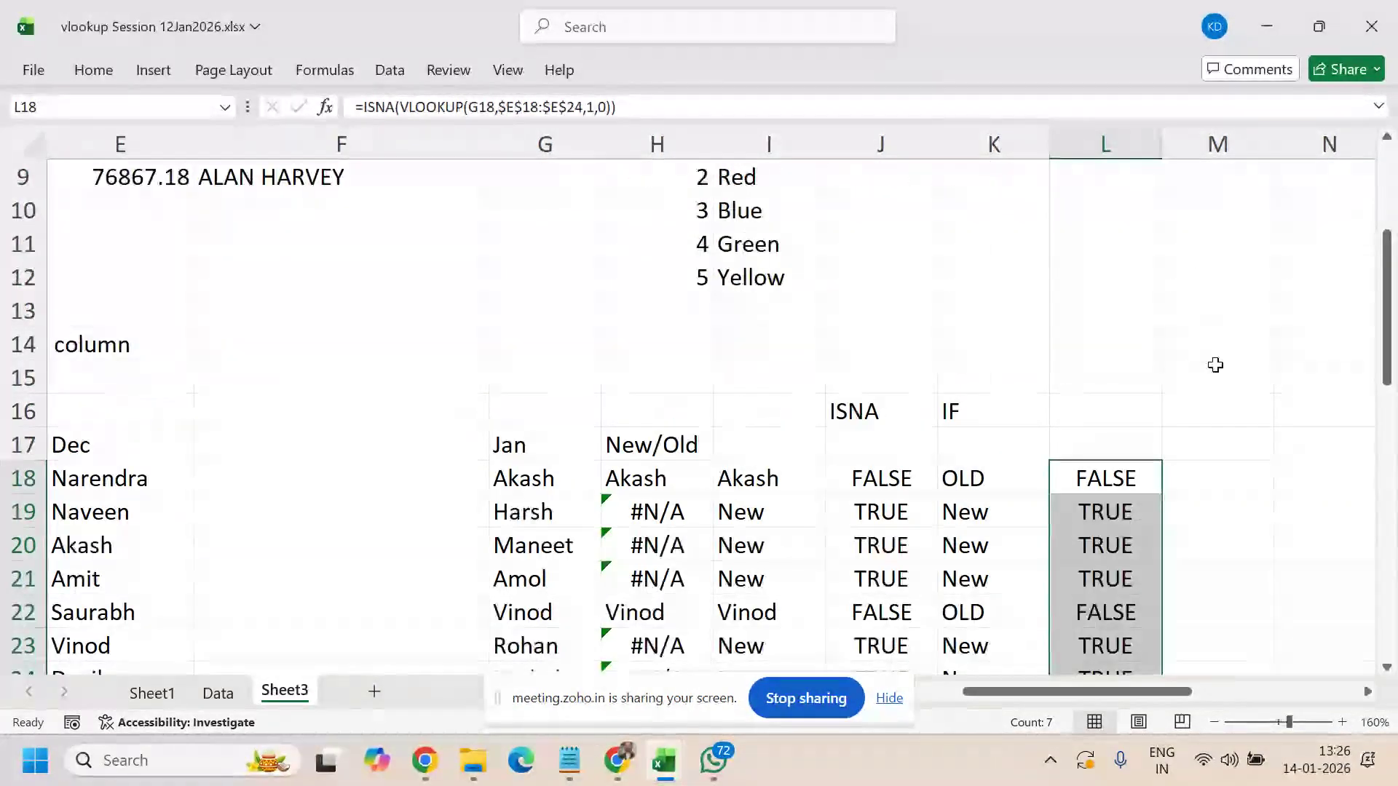
scroll(1139, 378, down, 1)
key(shift+Up)
key(shift+Up)
key(shift+Up)
key(shift+Up)
key(shift+Up)
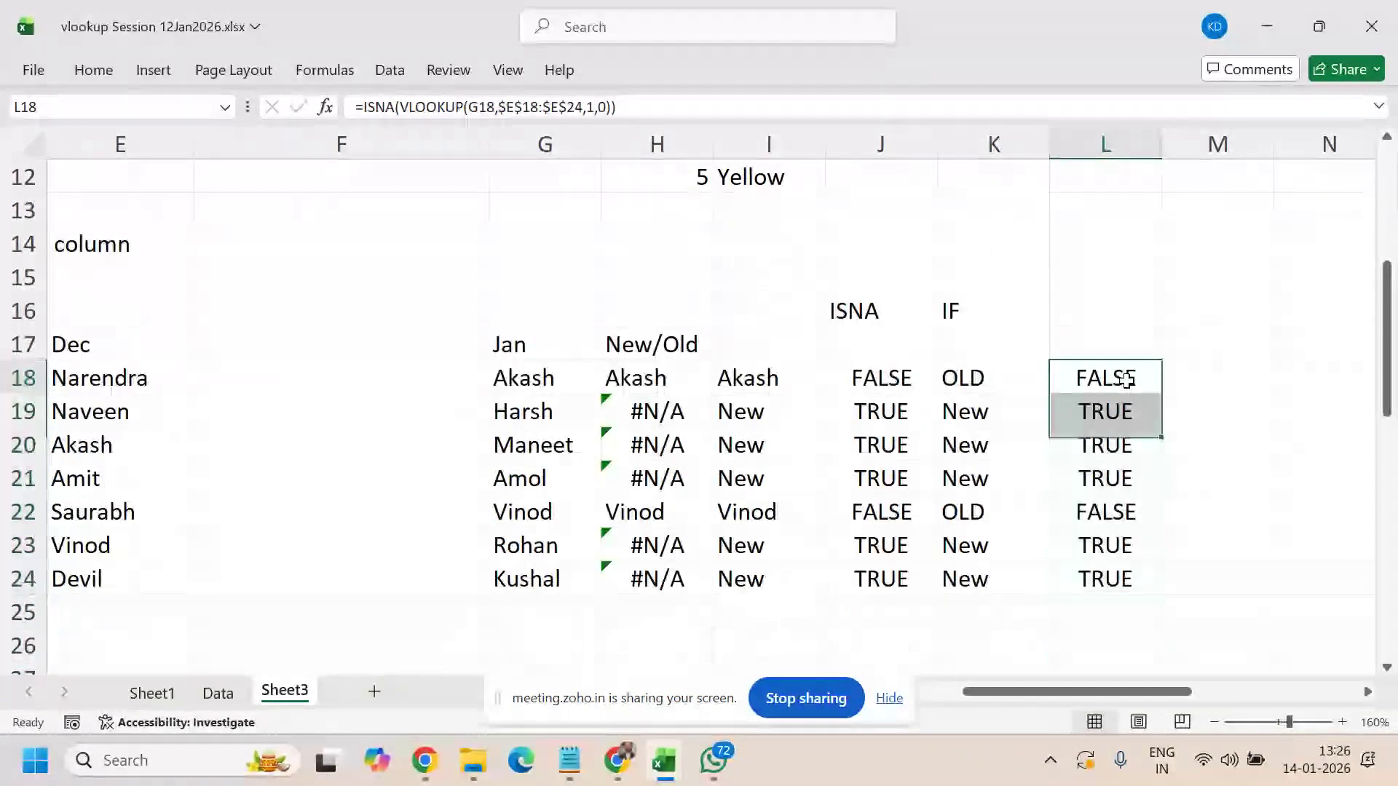
key(shift+Down)
key(shift+Down)
key(shift+Down)
key(shift+Down)
key(shift+Down)
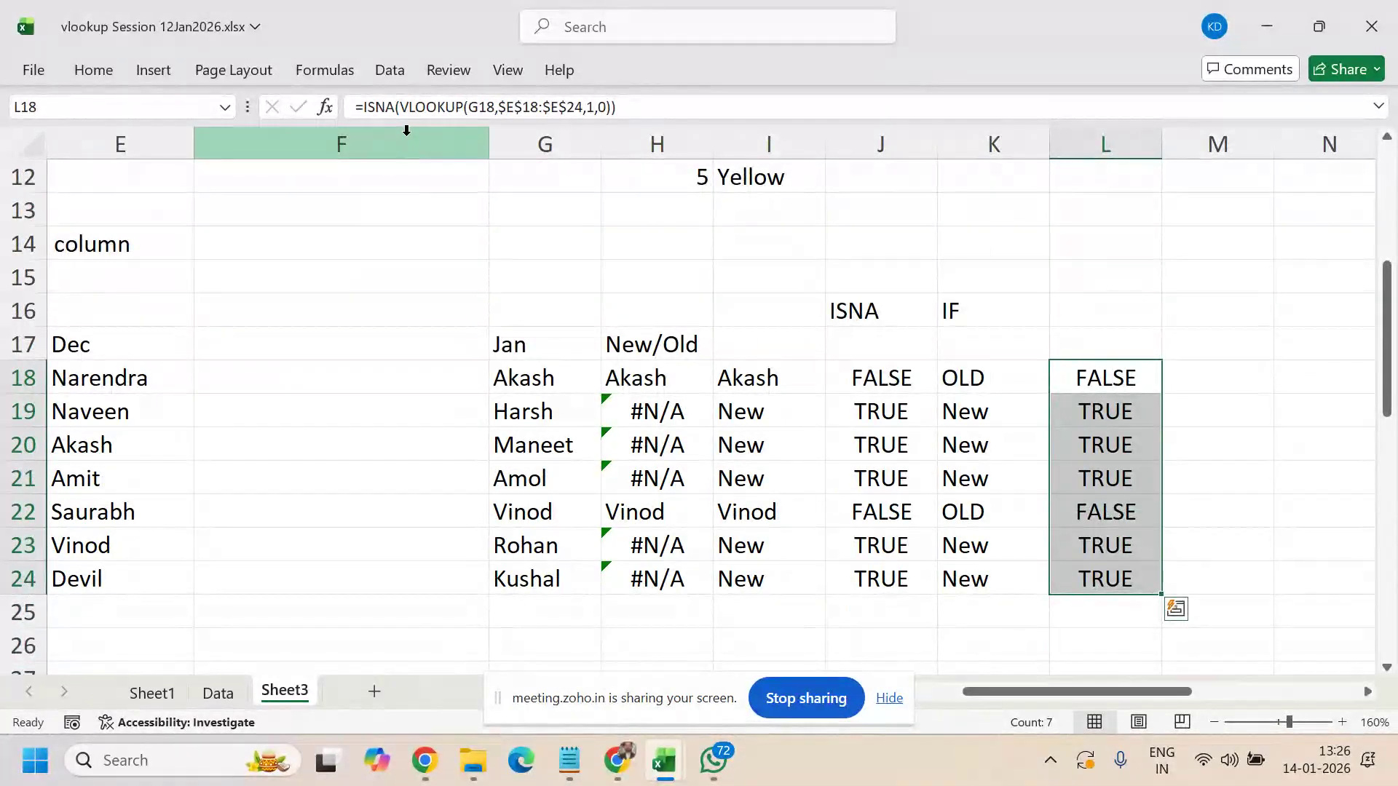
click(361, 107)
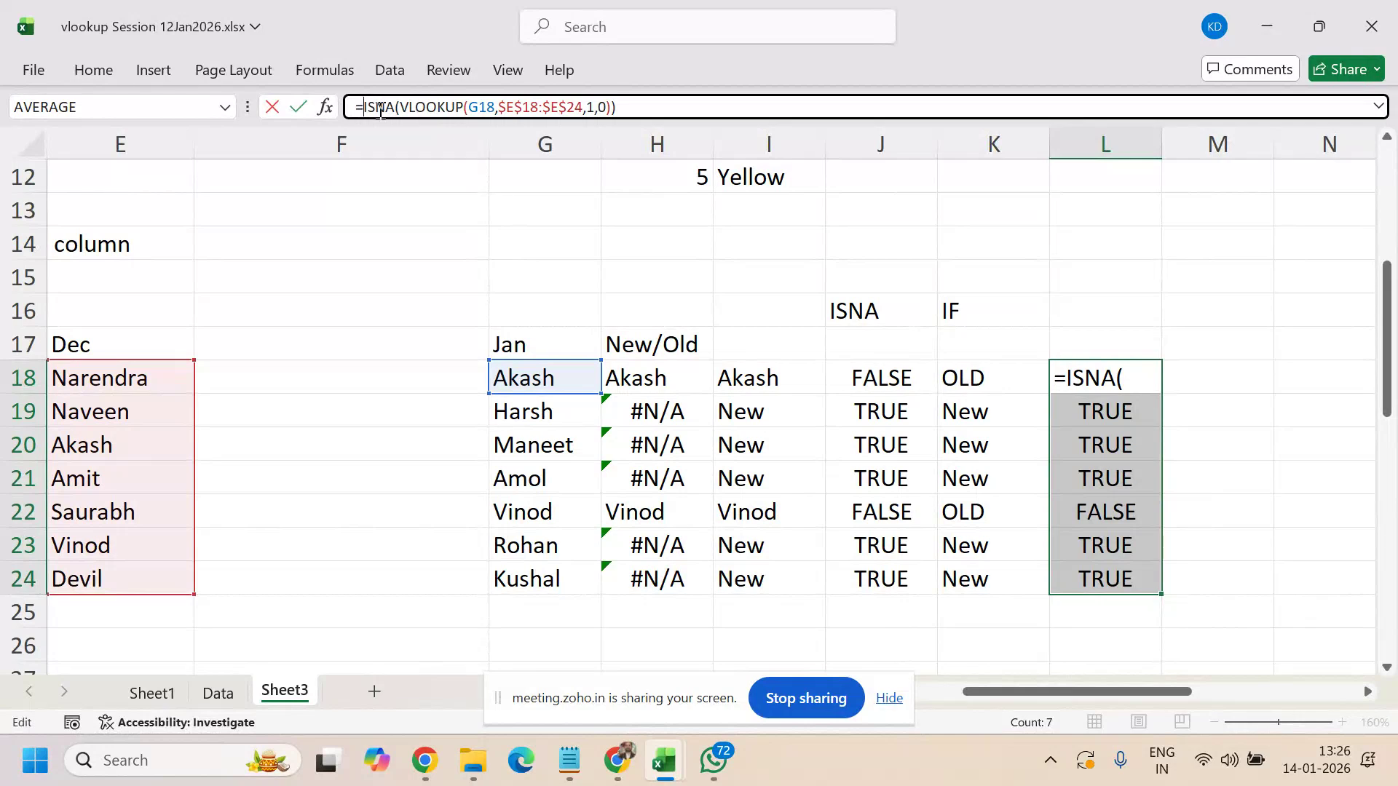
- Change the formula to =IF(ISNA(VLOOKUP(G18,$E$18:$E$24,1,0))=TRUE,"NEW","OLD") across L18:L24
text(if()
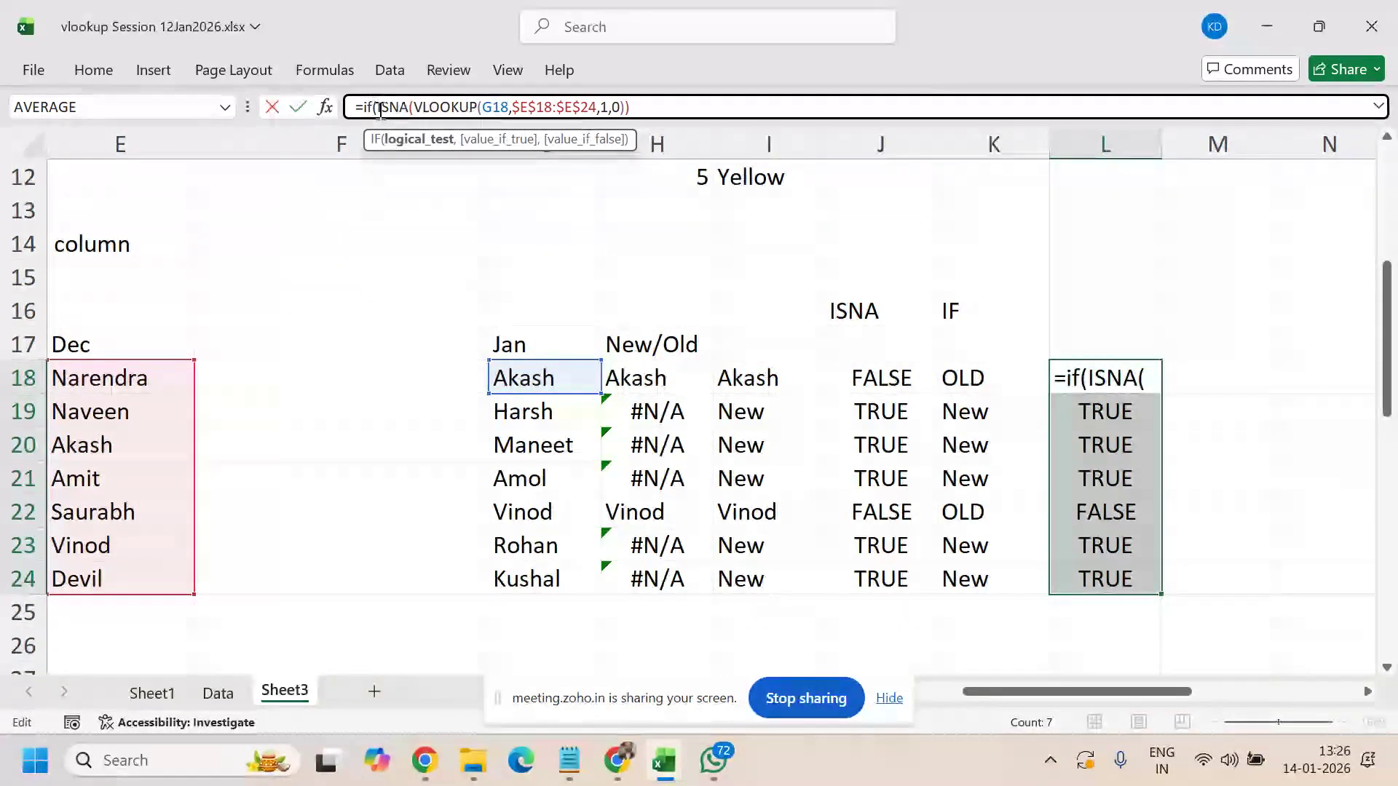
click(673, 107)
text(=)
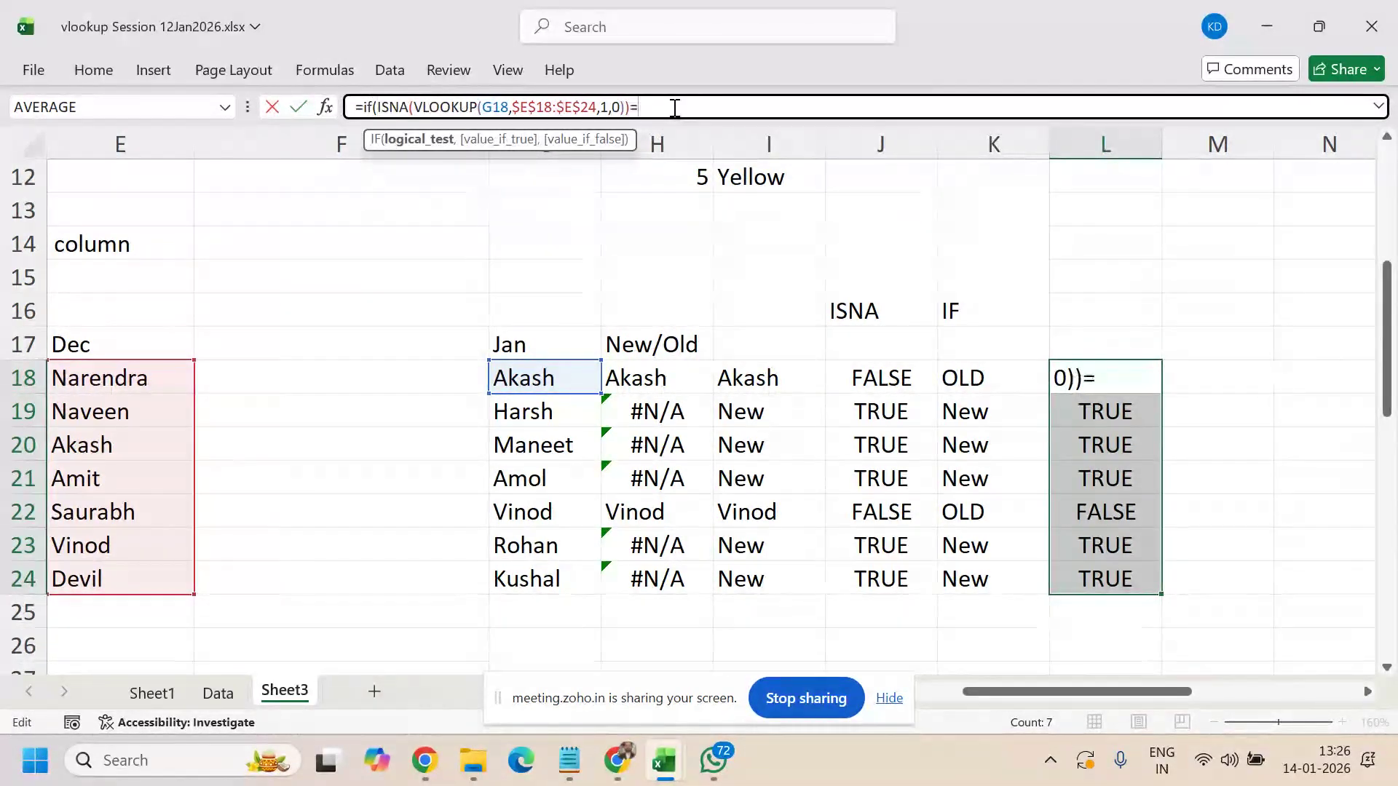
text(TRUE,)
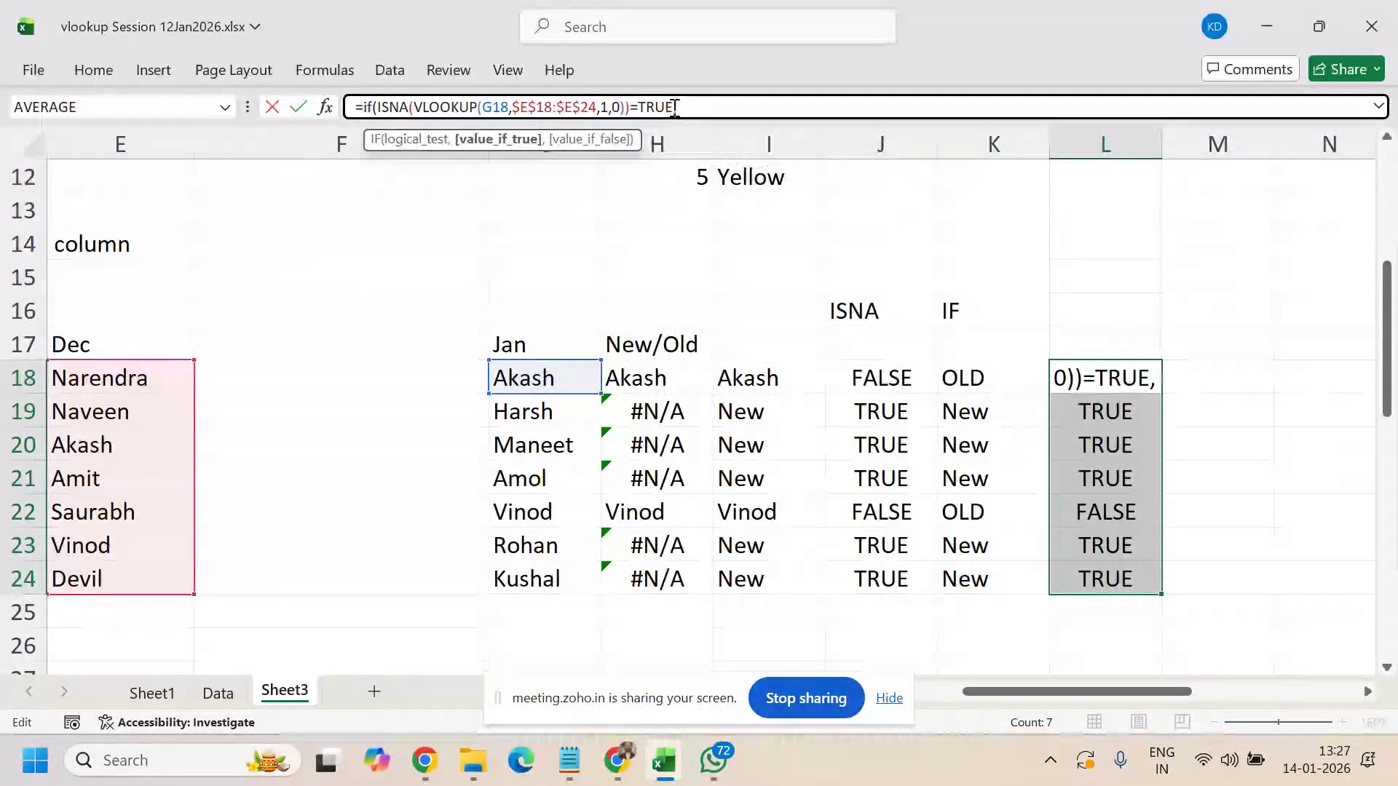
text("N)
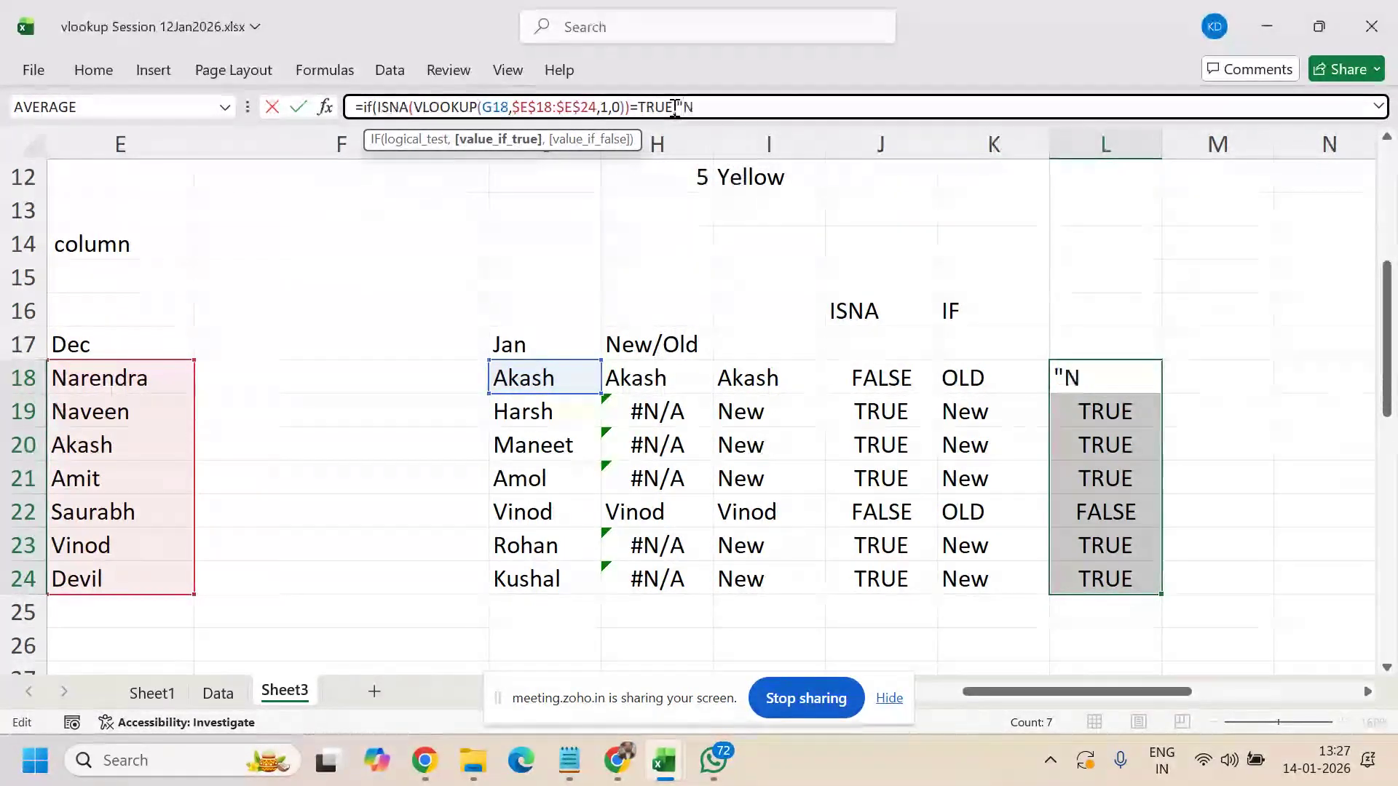
text(EW","O)
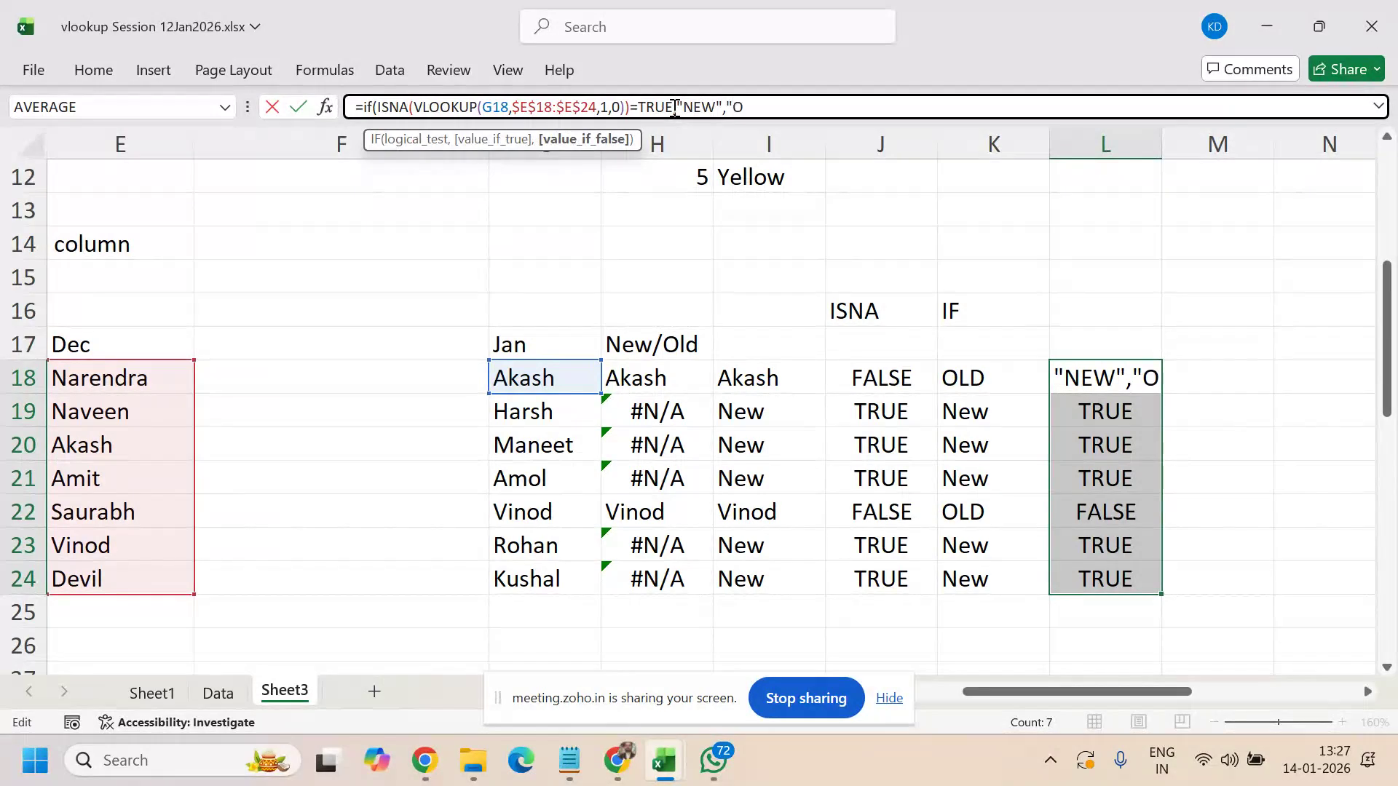
text(LD")
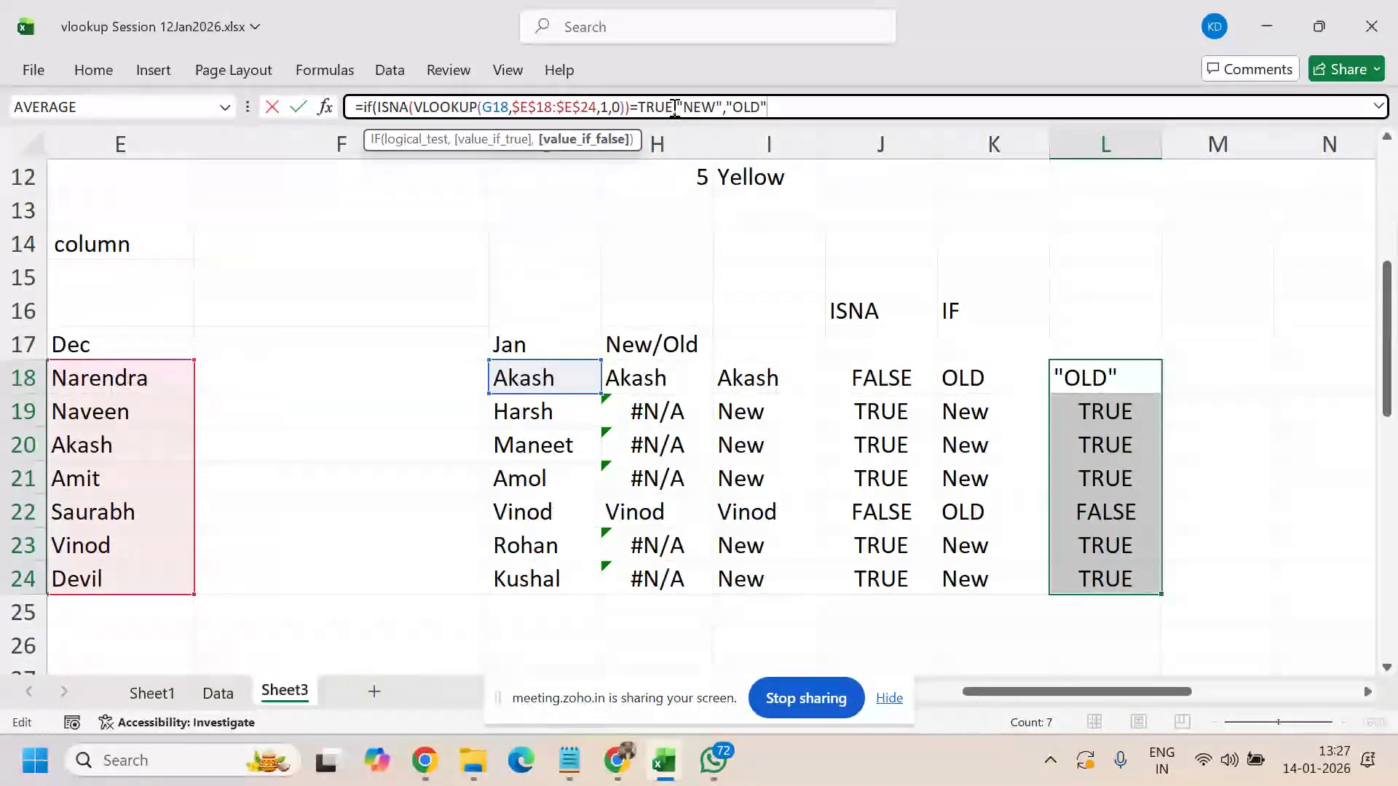
text())
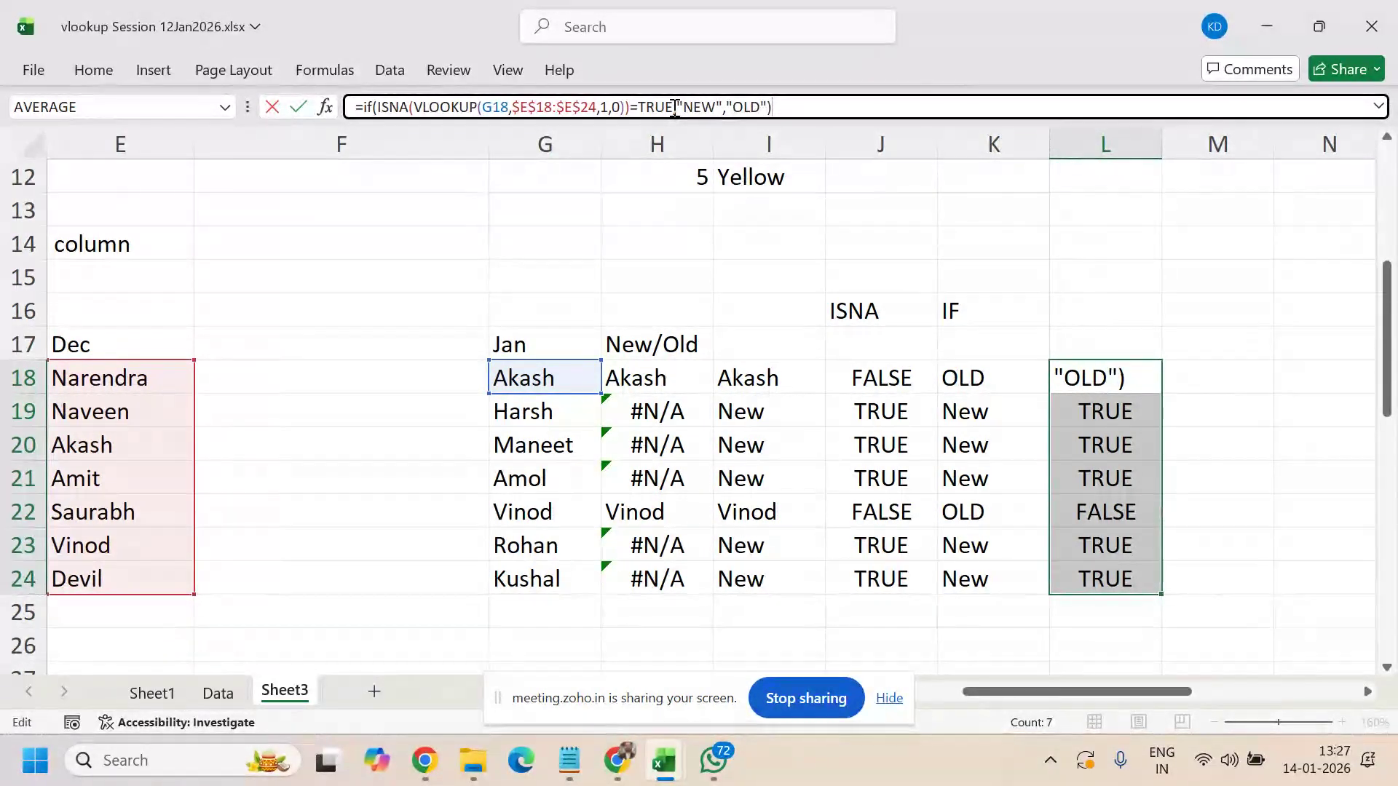
key(ctrl+Return)
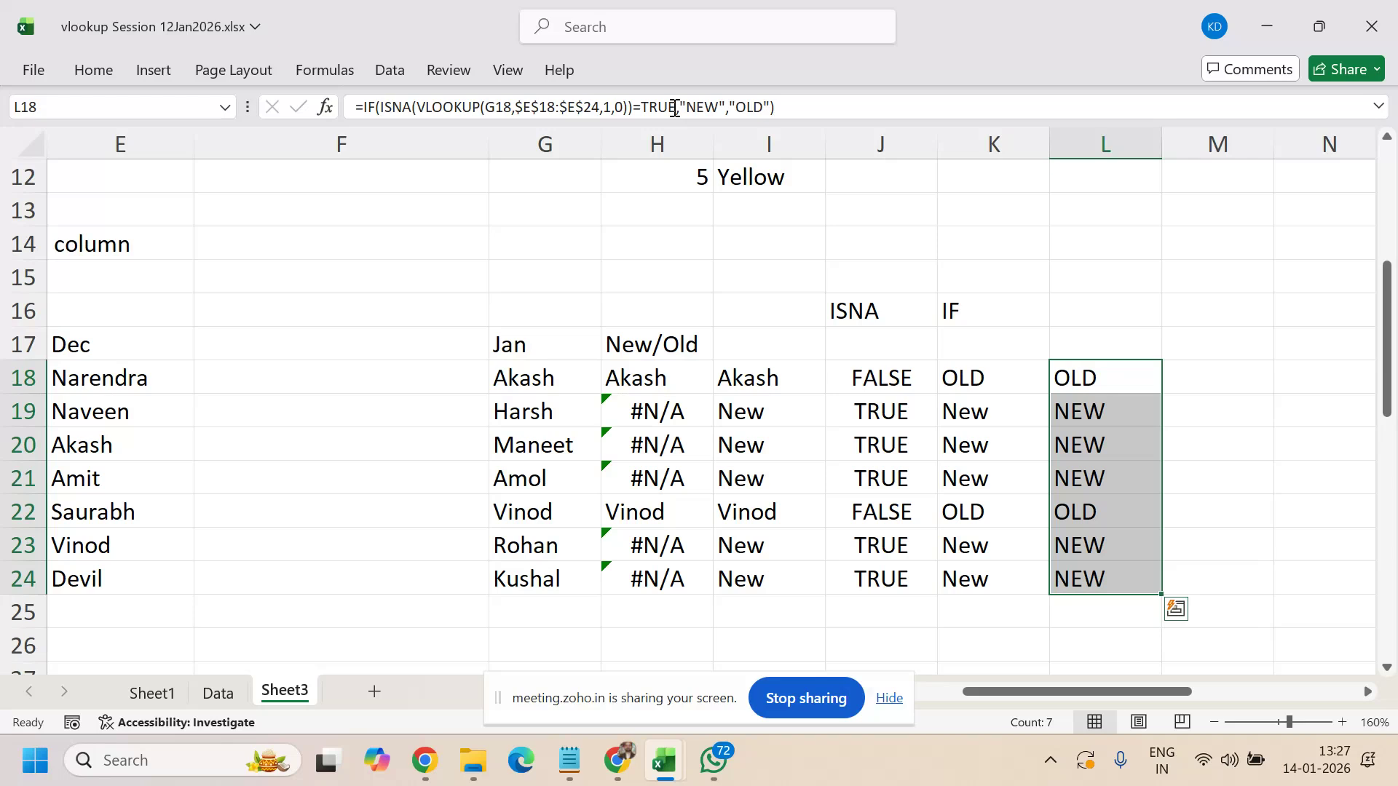
- Try the formula without =TRUE and with a text "TRUE" comparison, then undo
click(675, 108)
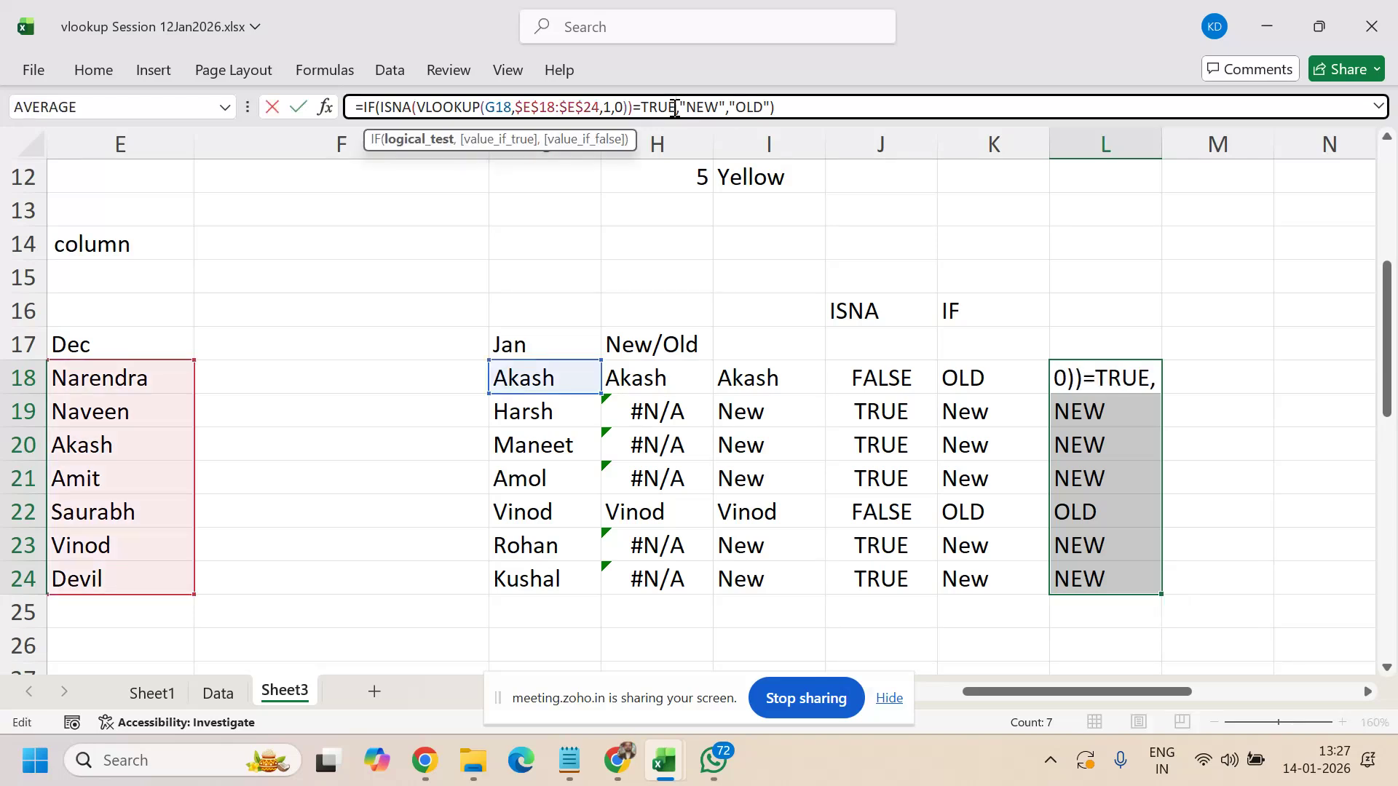
key(BackSpace)
key(BackSpace)
key(BackSpace)
key(BackSpace)
key(BackSpace)
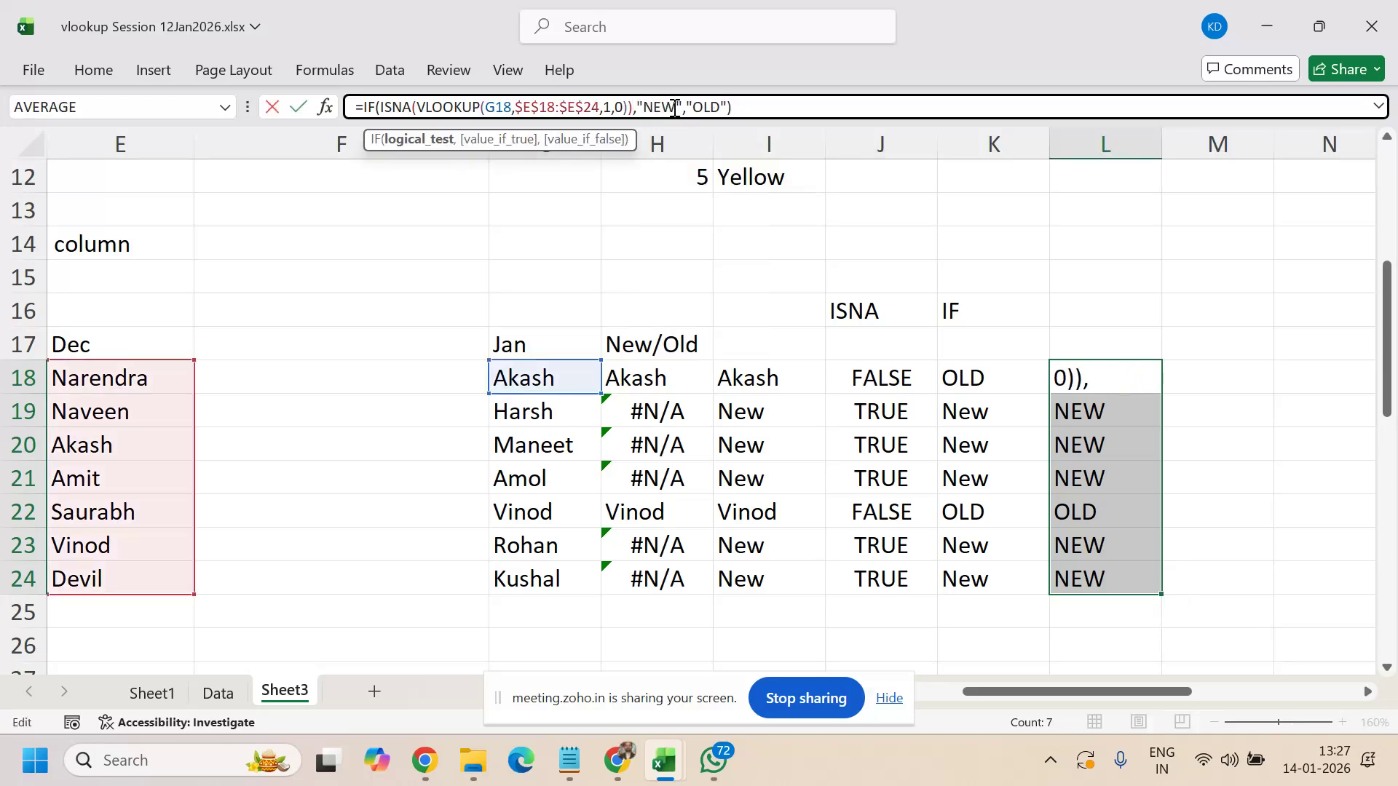
key(ctrl+Return)
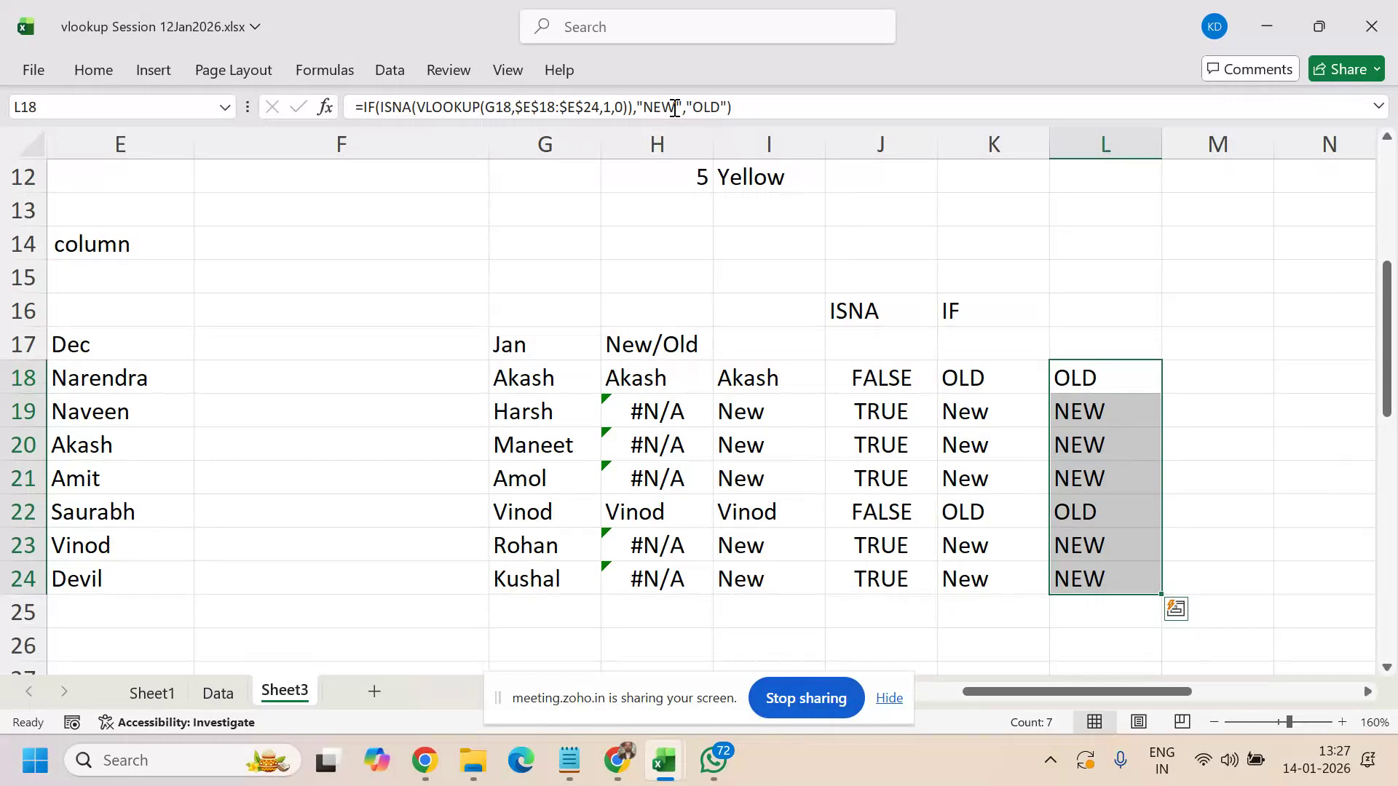
click(633, 107)
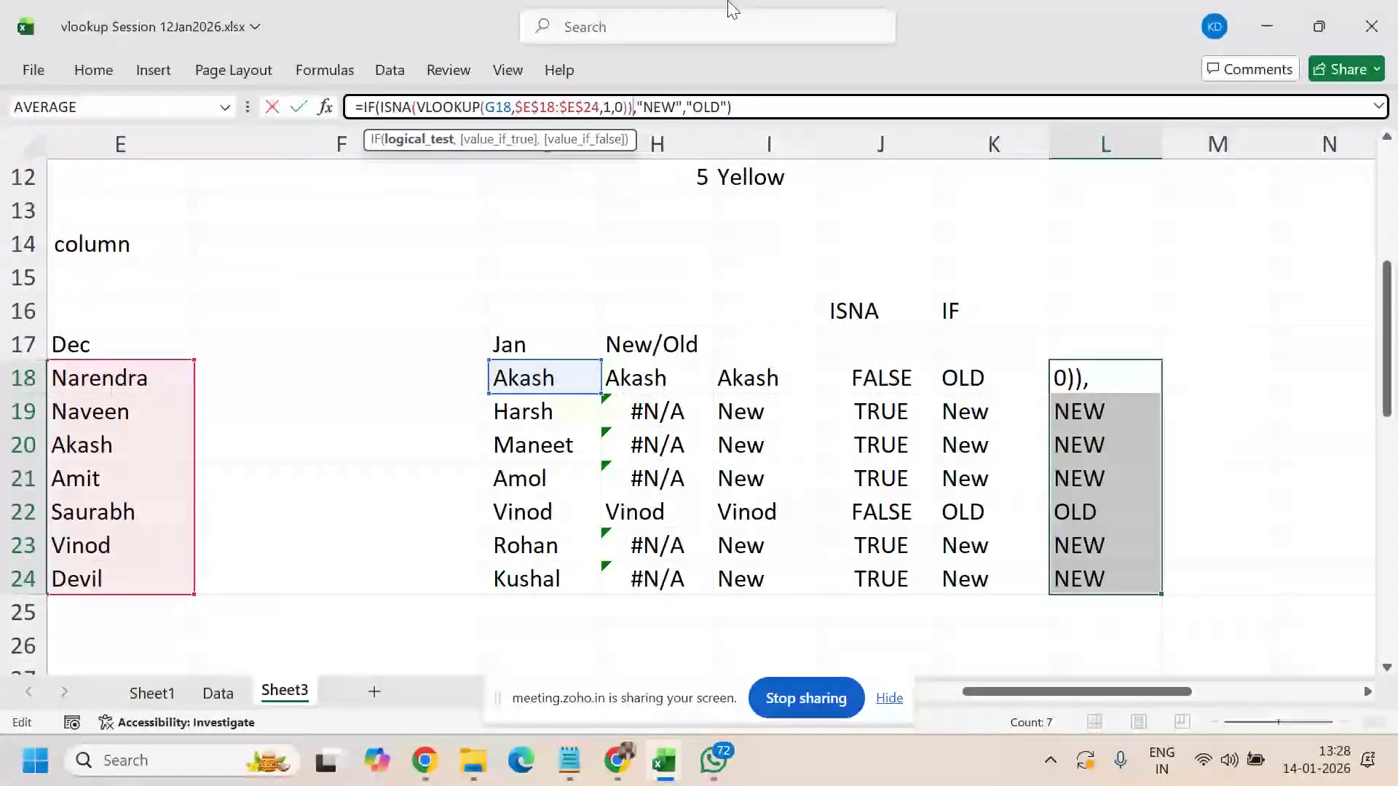
text("TRUE")
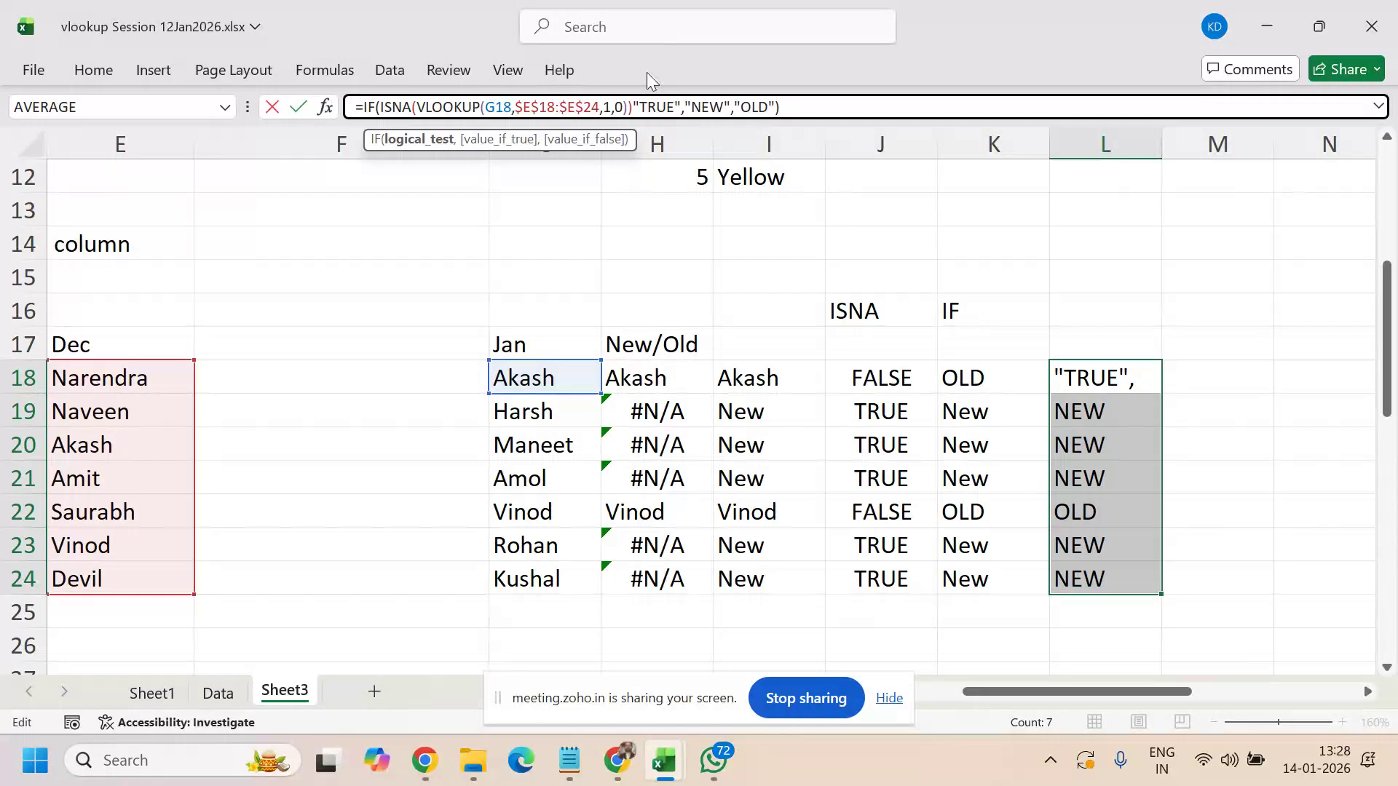
click(632, 107)
text(=)
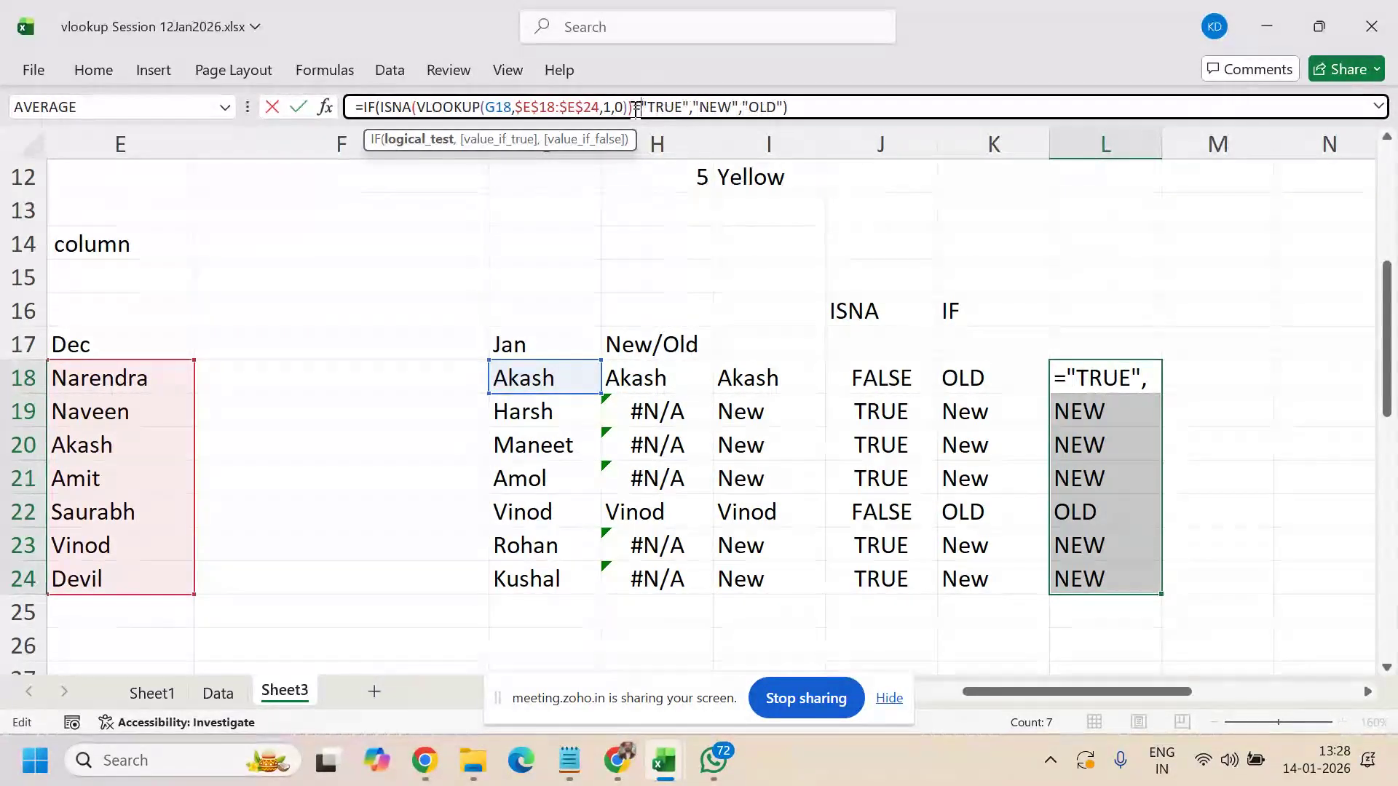
key(ctrl+Return)
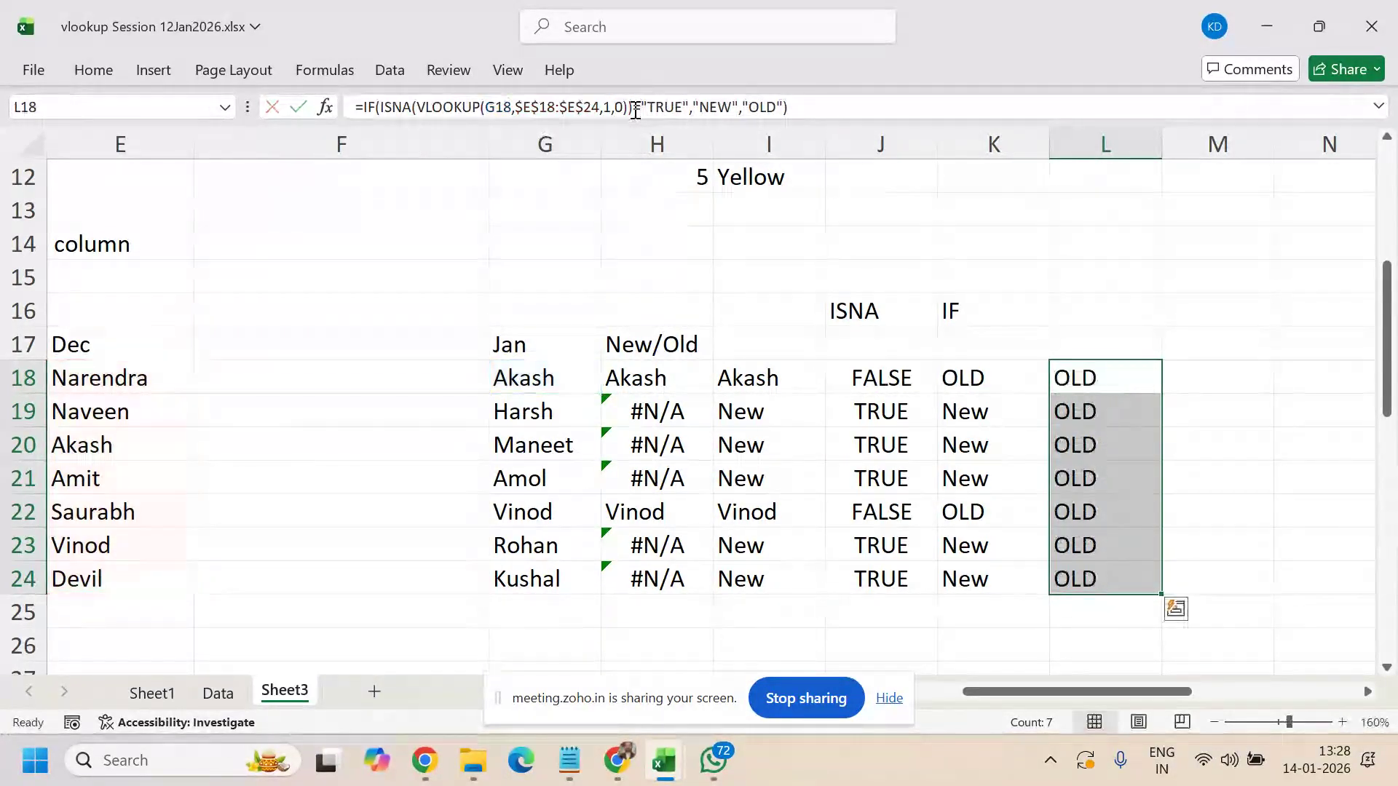
key(ctrl+z)
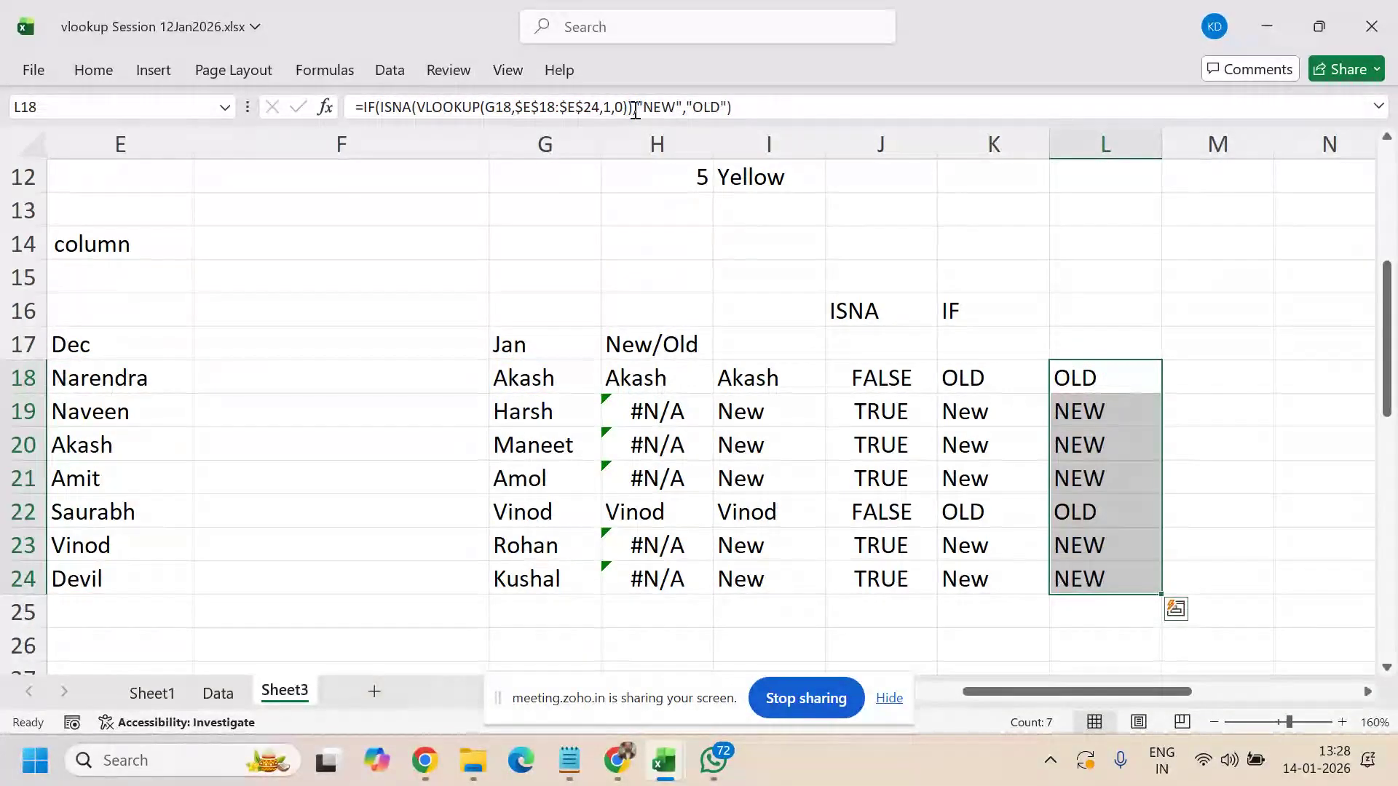
- Restore the =TRUE comparison in L18's formula
click(632, 107)
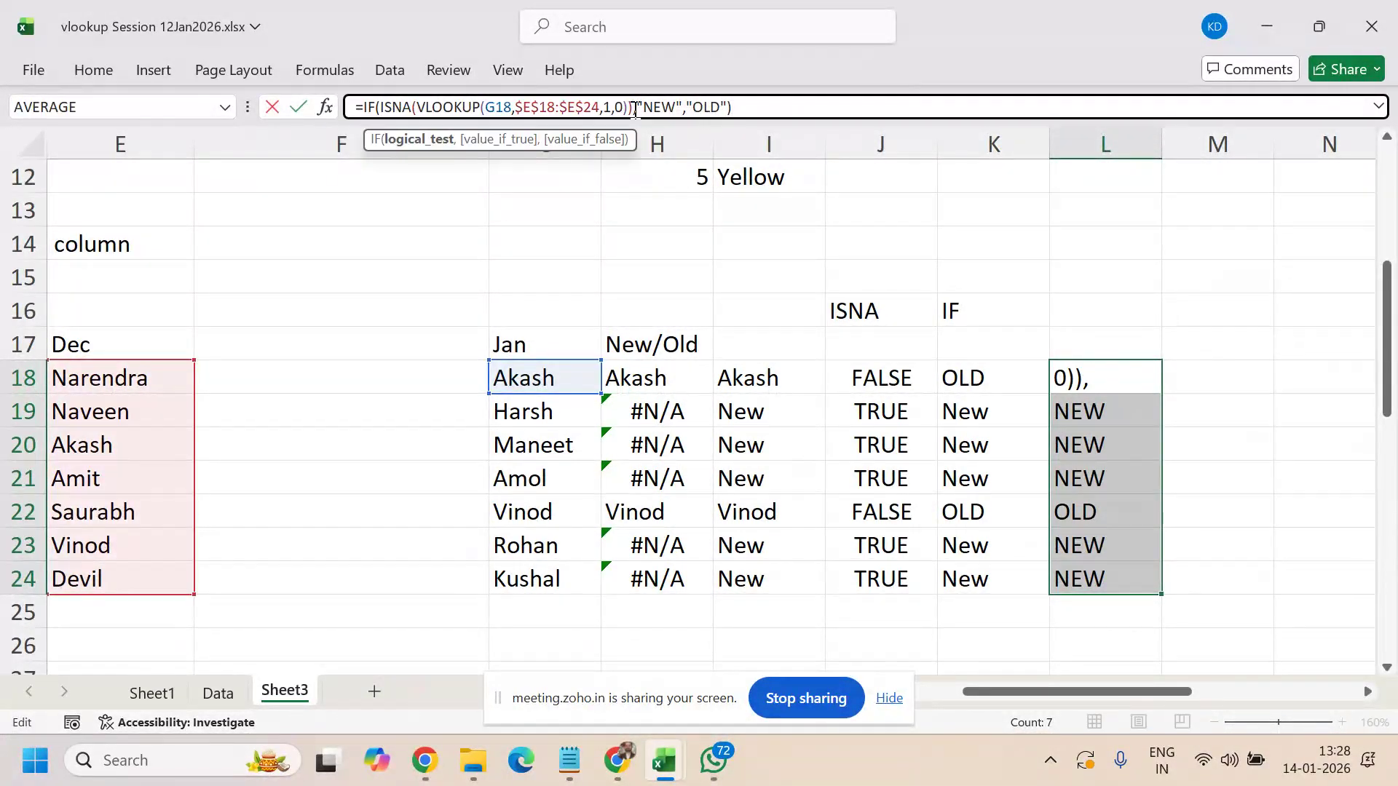
text(=TRUE)
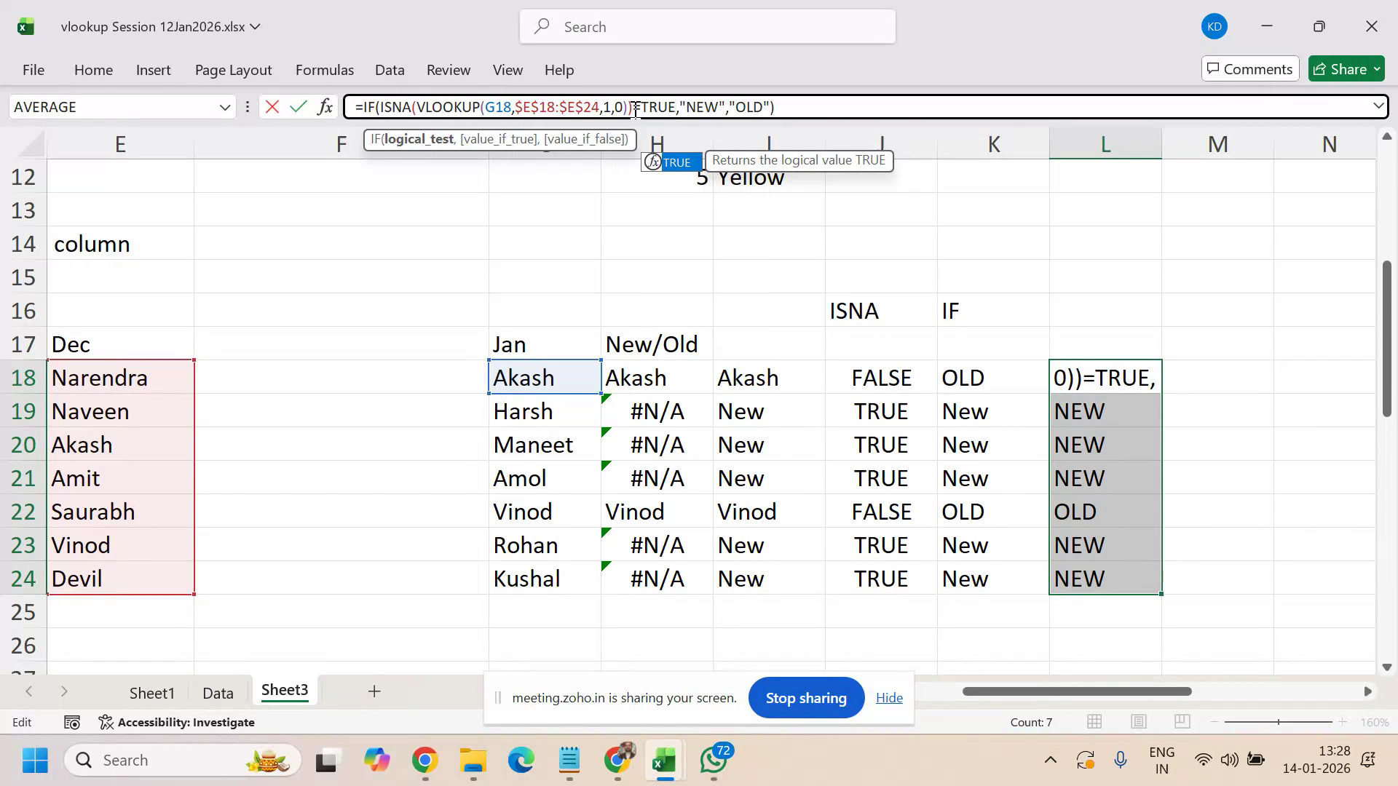
key(ctrl+Return)
key(Up)
key(Down)
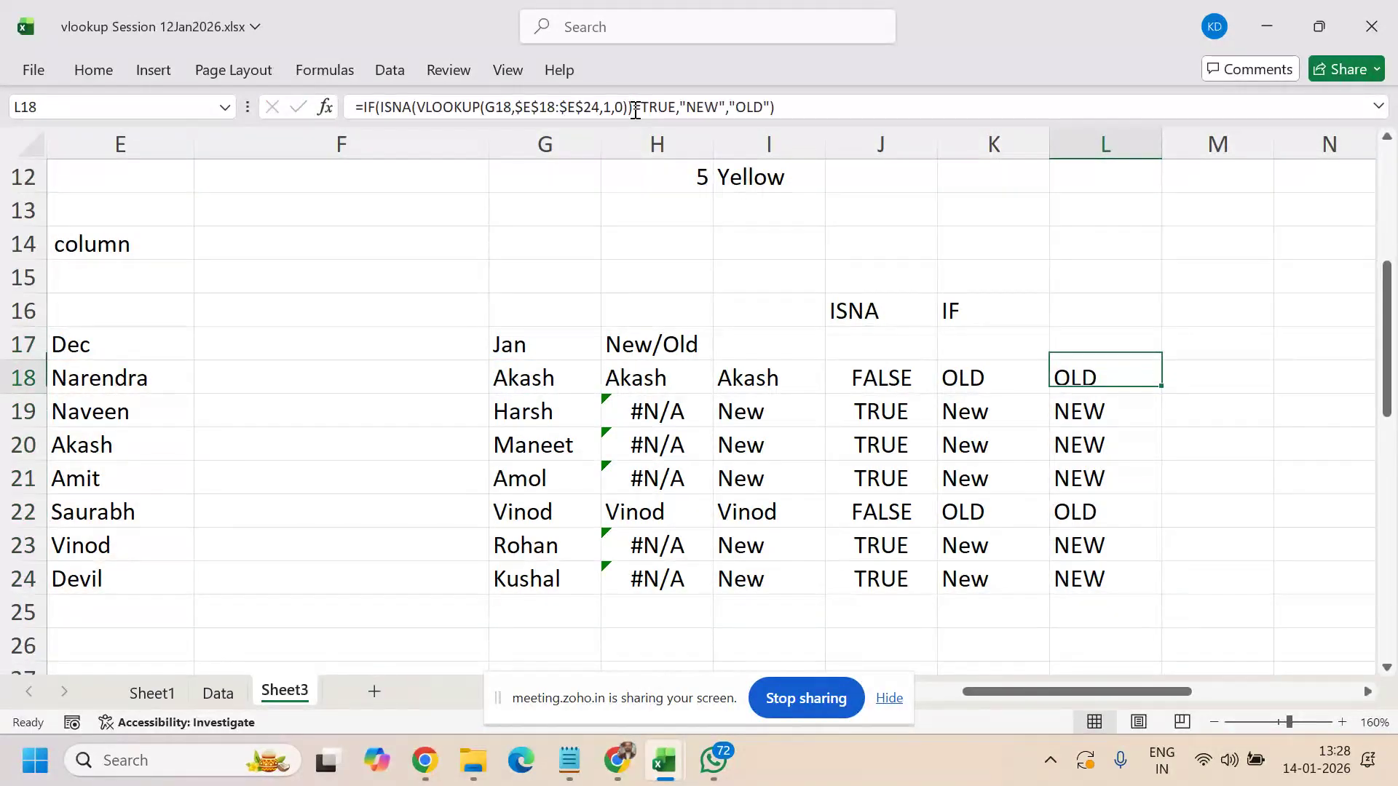
- Remove the comparison from L18 again and select L18:L24
click(635, 109)
key(Delete)
key(Delete)
key(Delete)
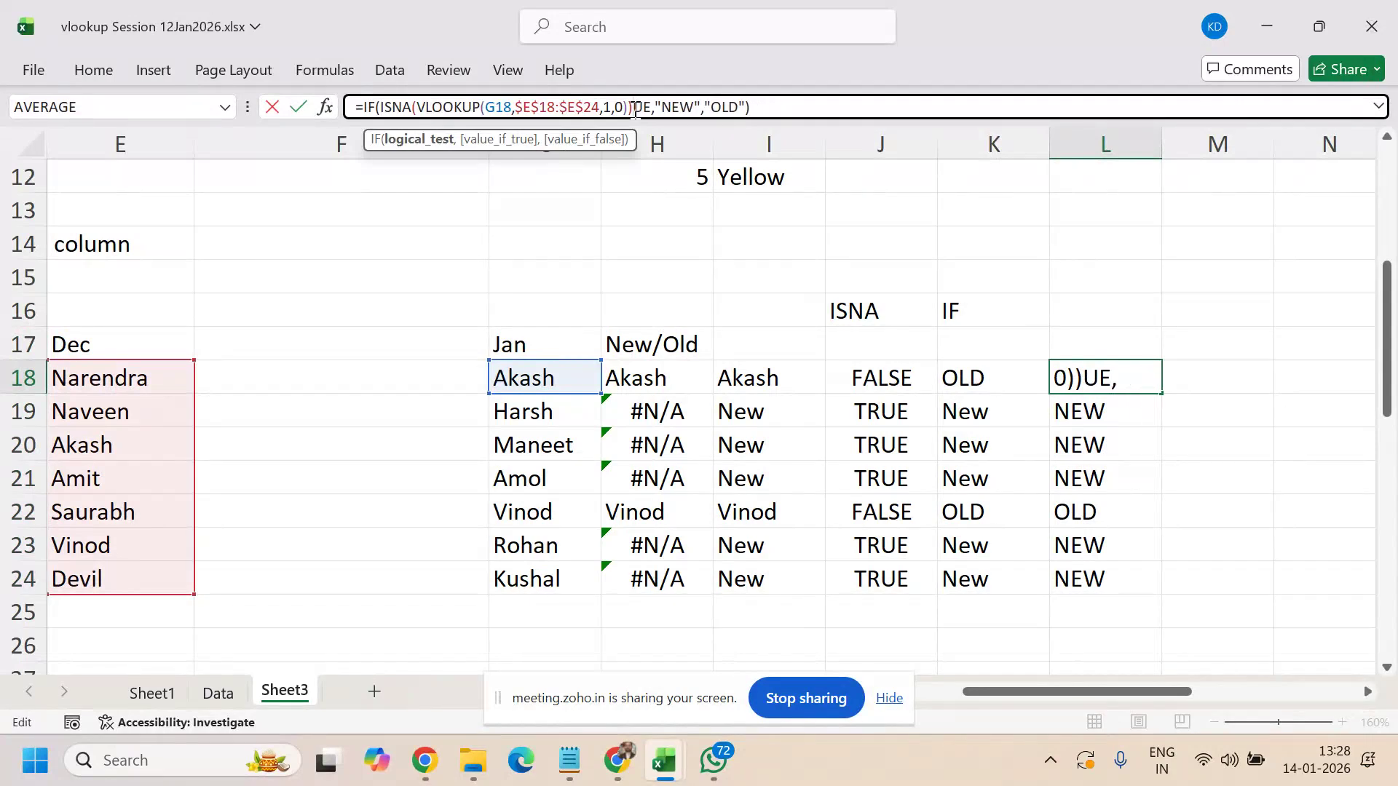
key(Delete)
key(Delete)
key(ctrl+Return)
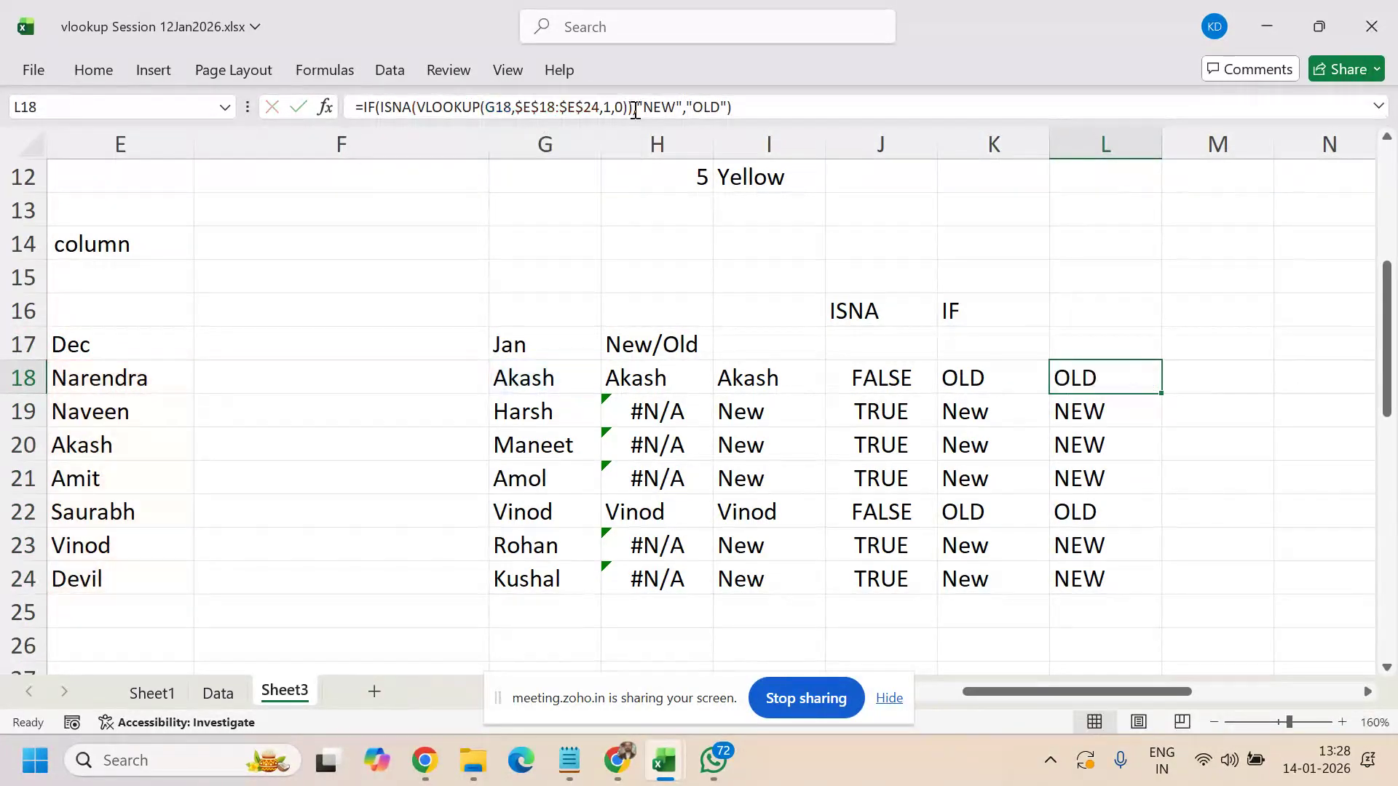
key(shift+Down)
key(shift+Down)
key(shift+Down)
key(shift+Down)
key(shift+Down)
key(shift+Down)
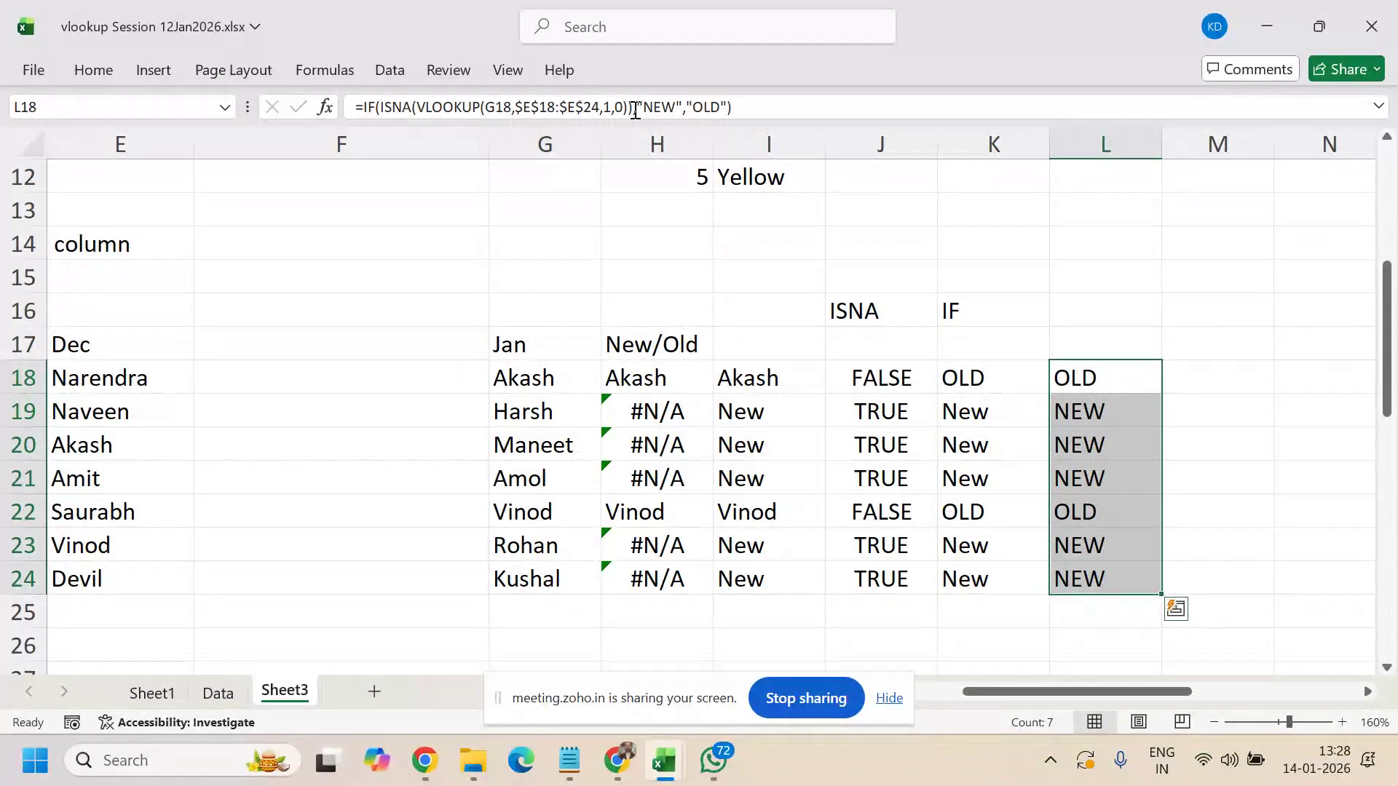
- Re-add =TRUE and commit the IF-ISNA-VLOOKUP formula to all of L18:L24
click(635, 109)
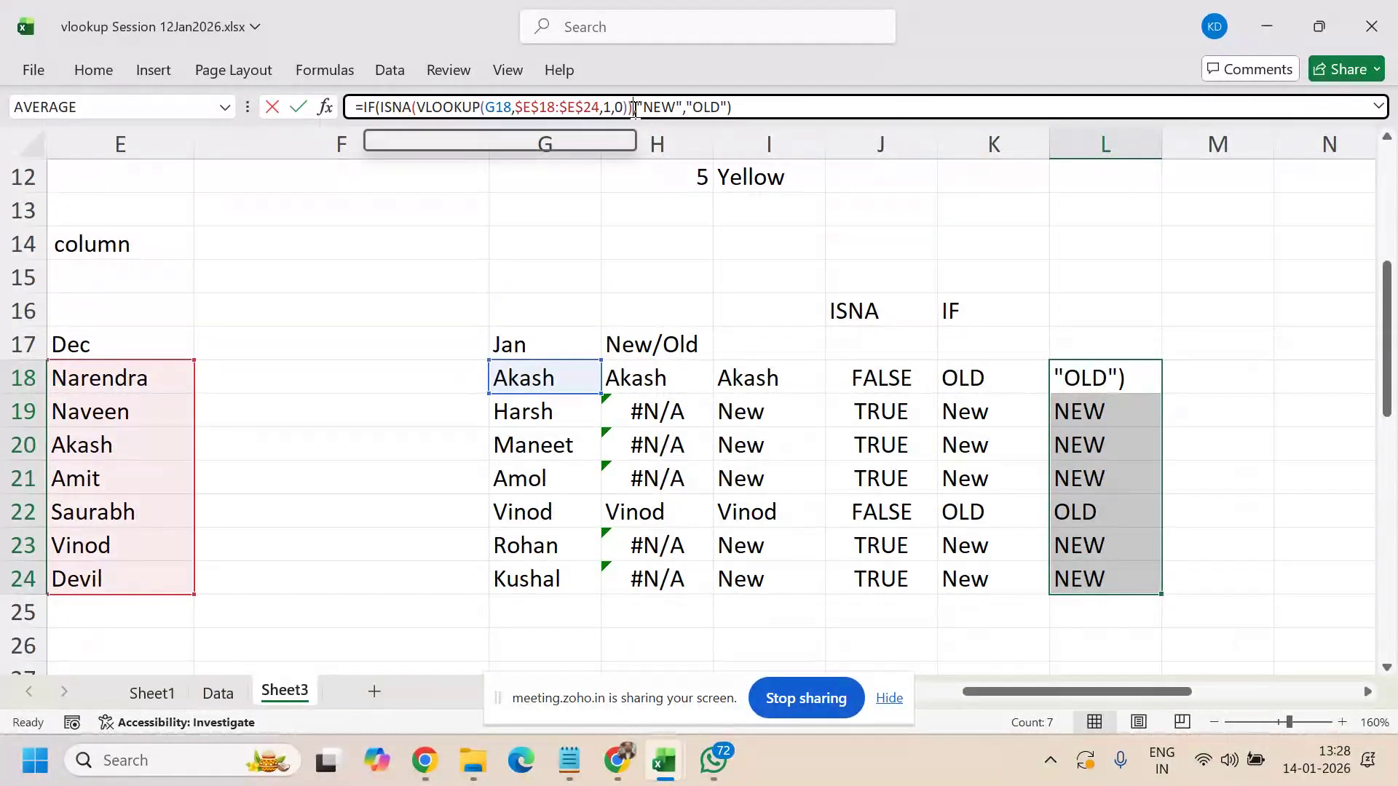
text(=)
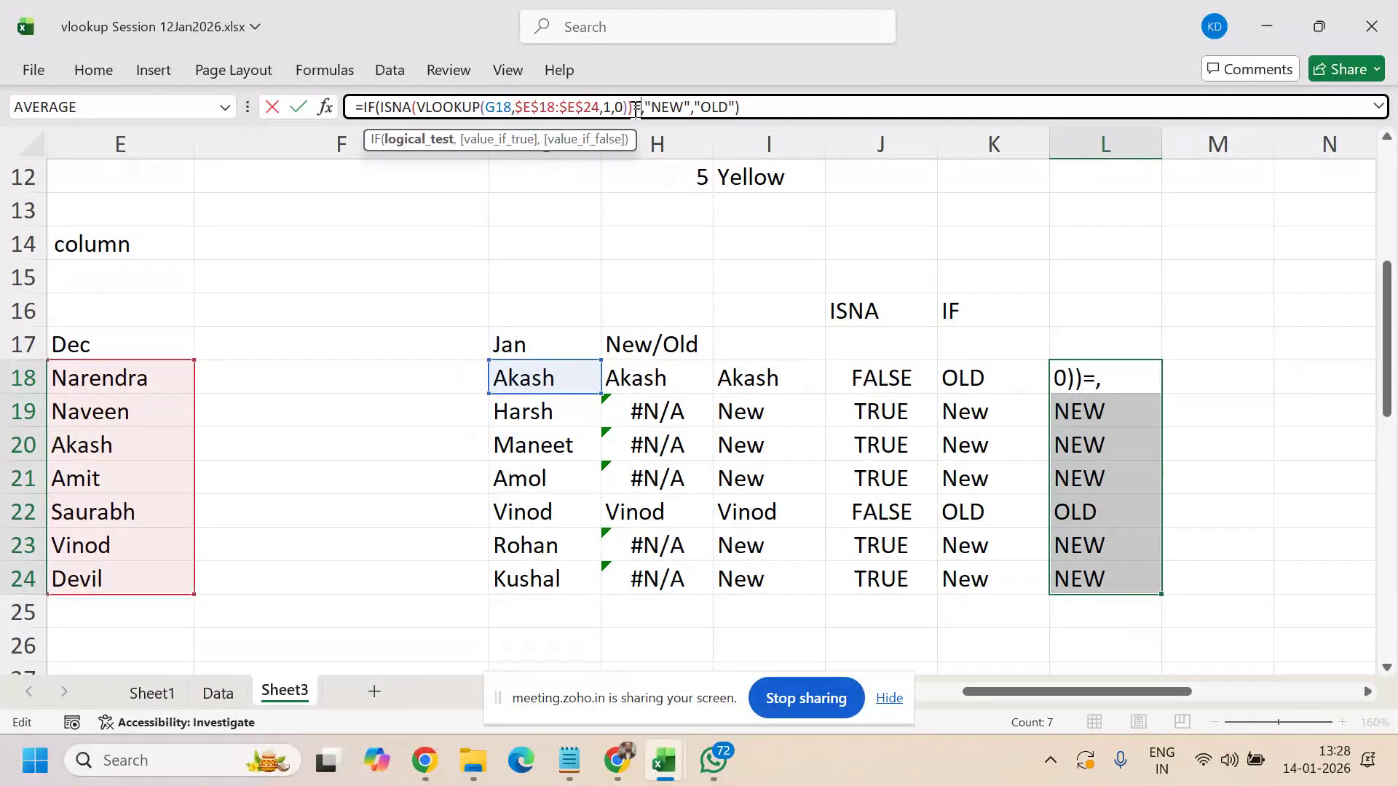
text(ture)
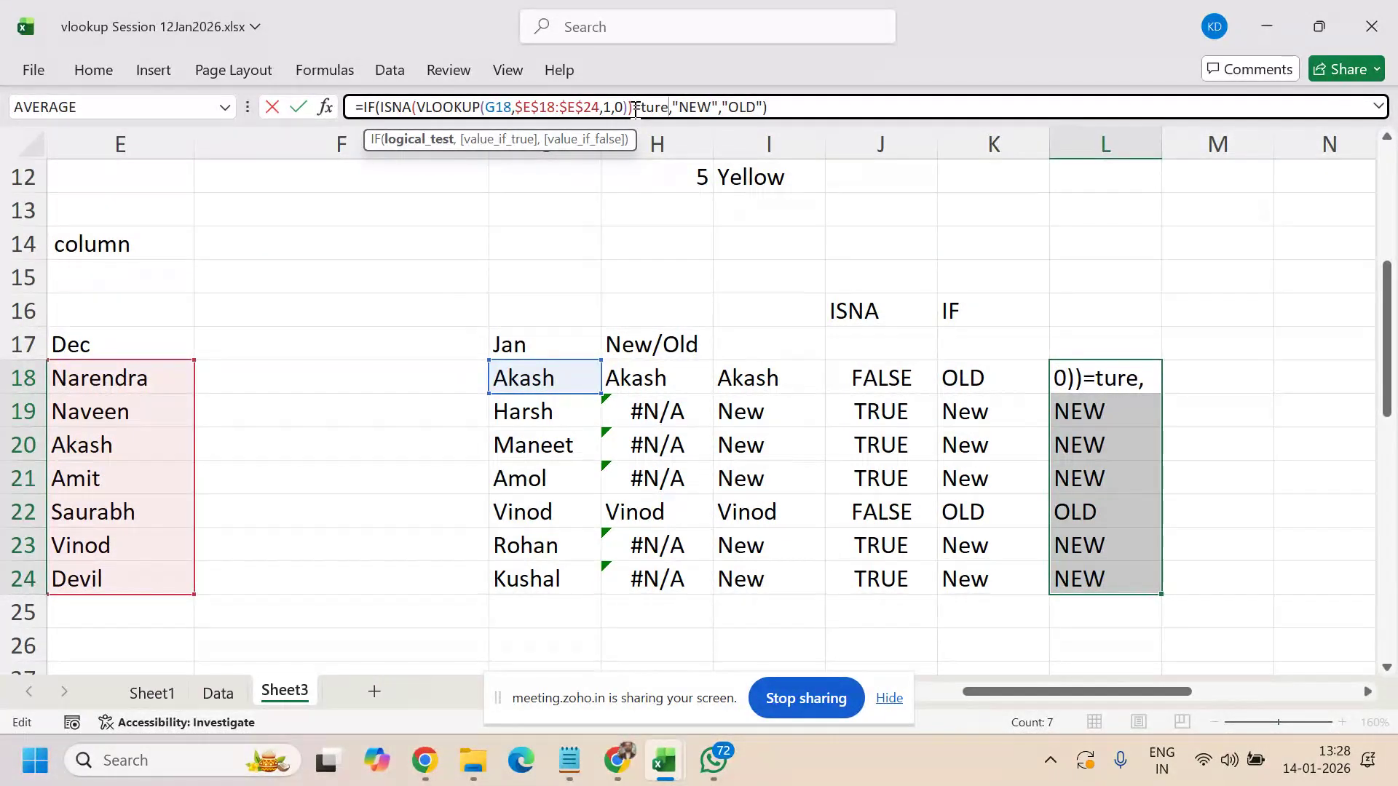
key(BackSpace)
key(BackSpace)
key(BackSpace)
text(rue)
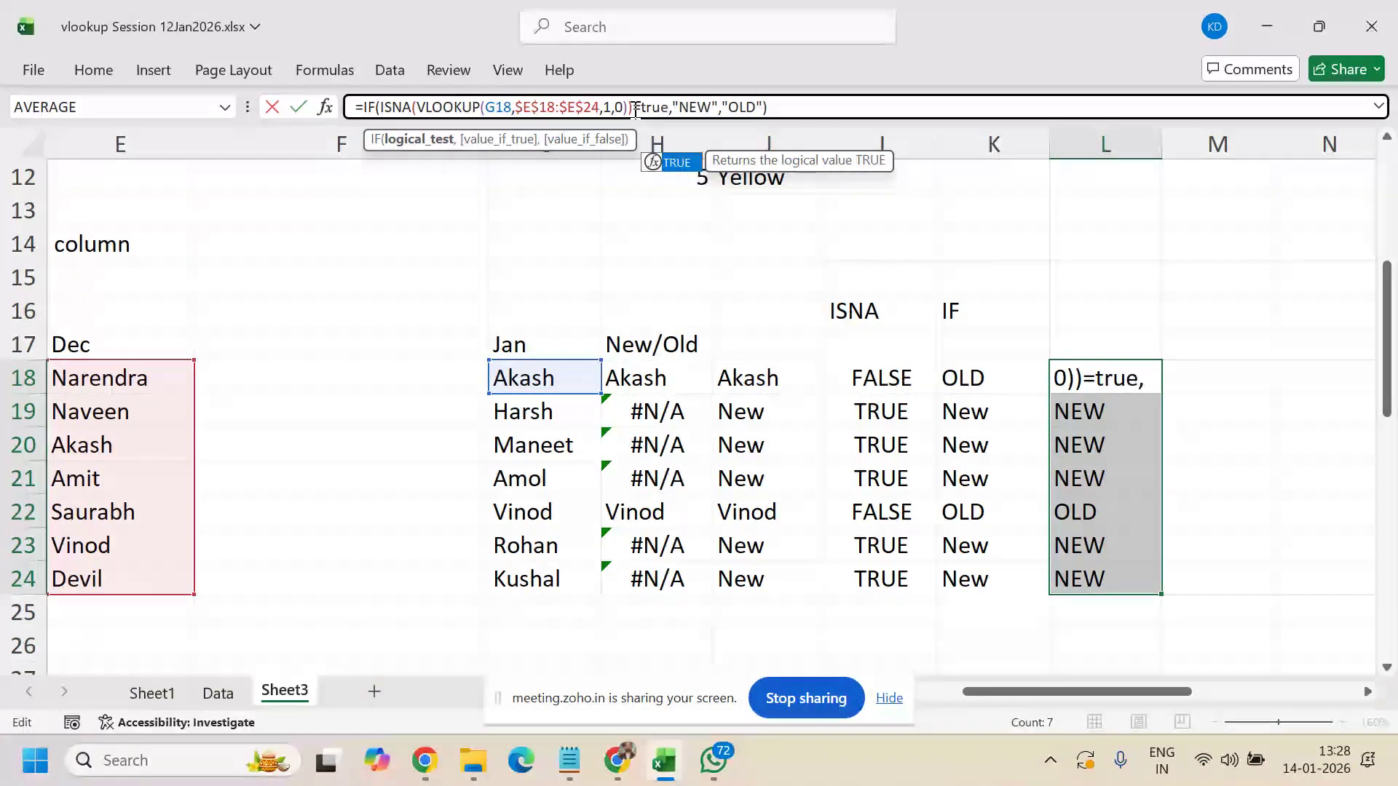
key(ctrl+Return)
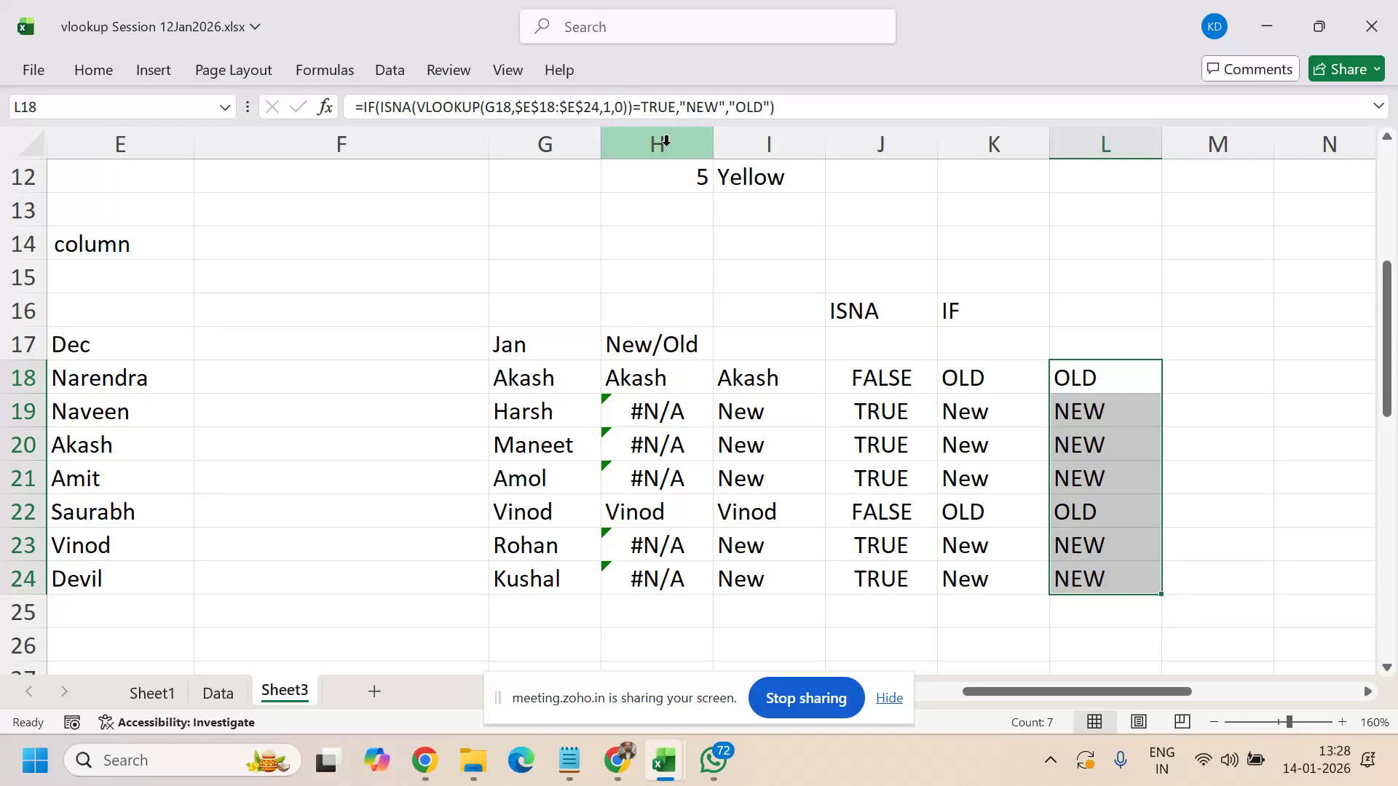
scroll(400, 422, down, 1)
scroll(401, 422, up, 1)
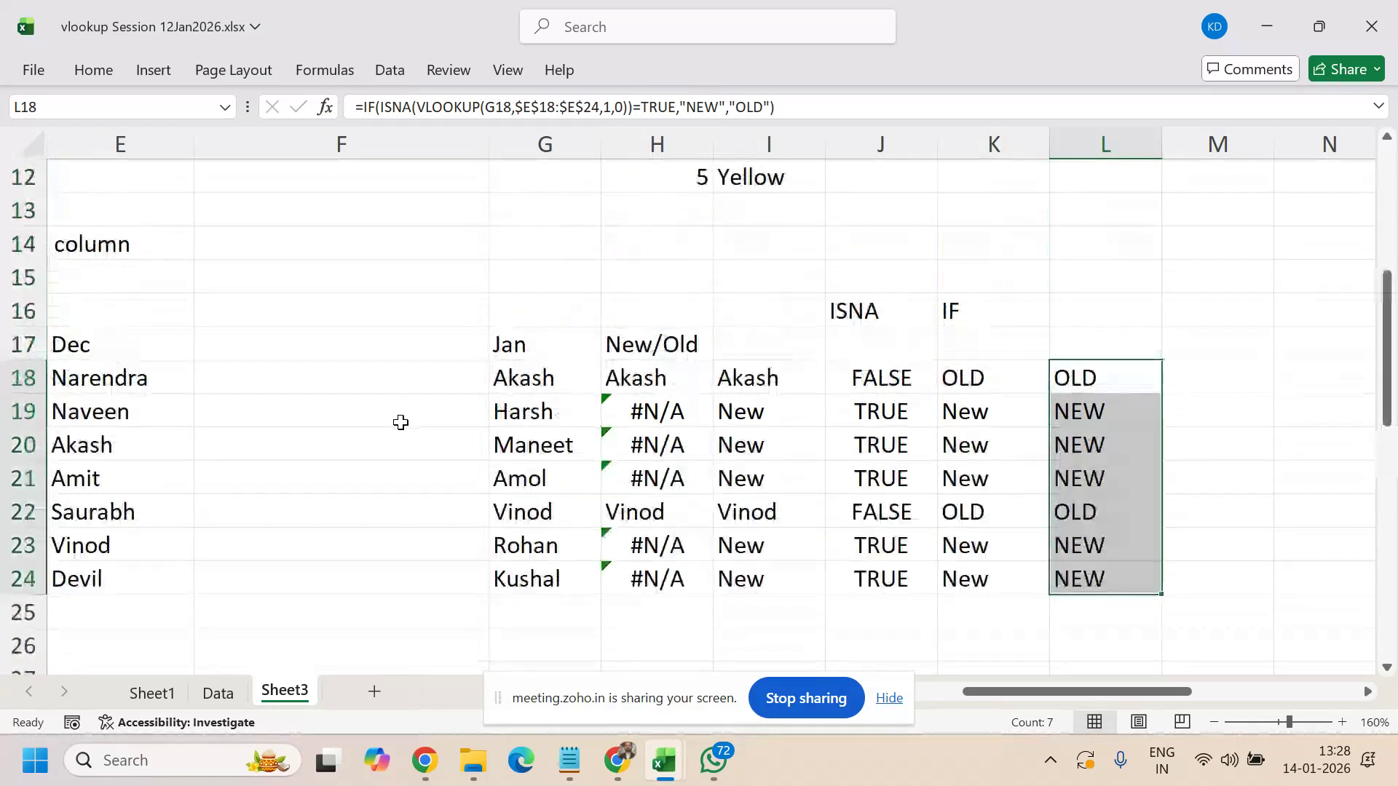
- Insert a new sheet and title it Text Functions in B1
double_click(370, 691)
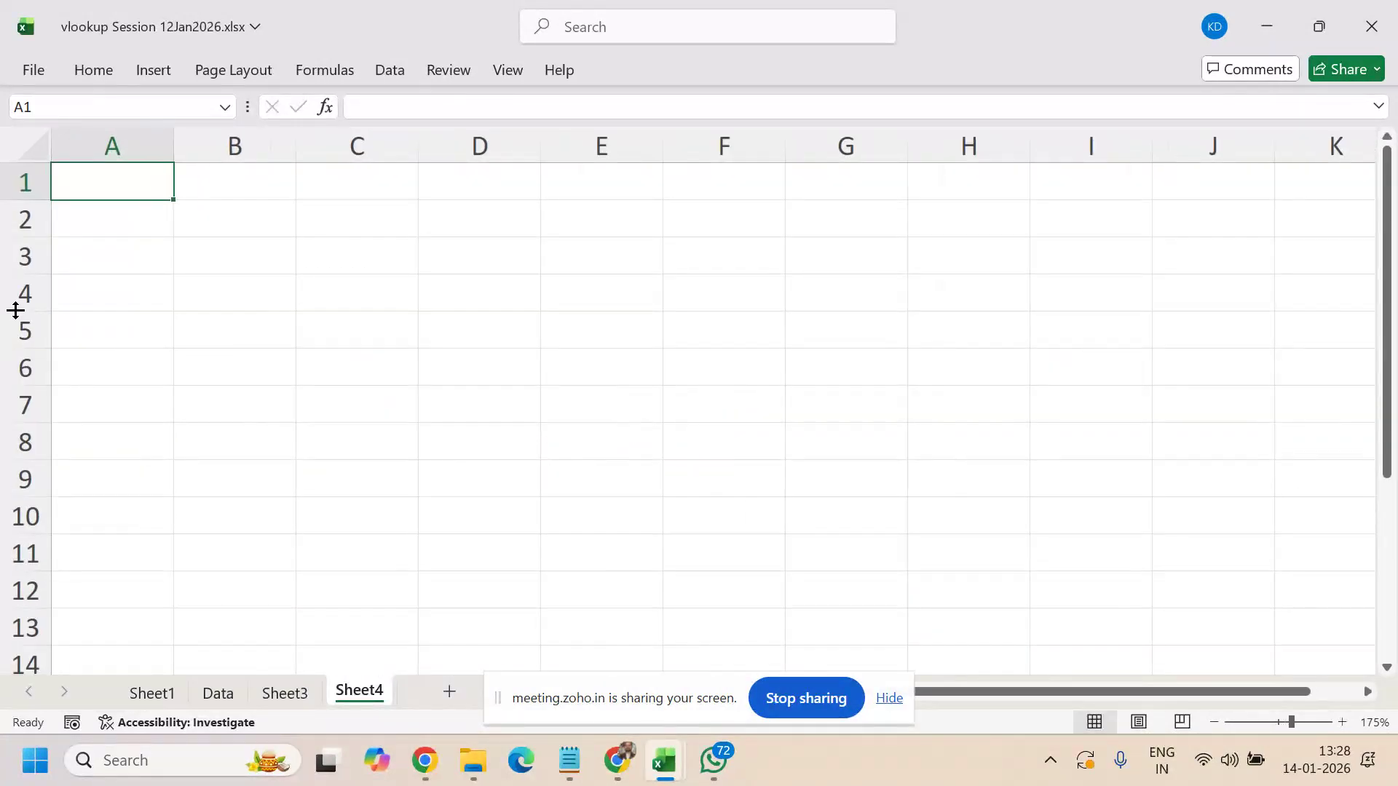
click(211, 211)
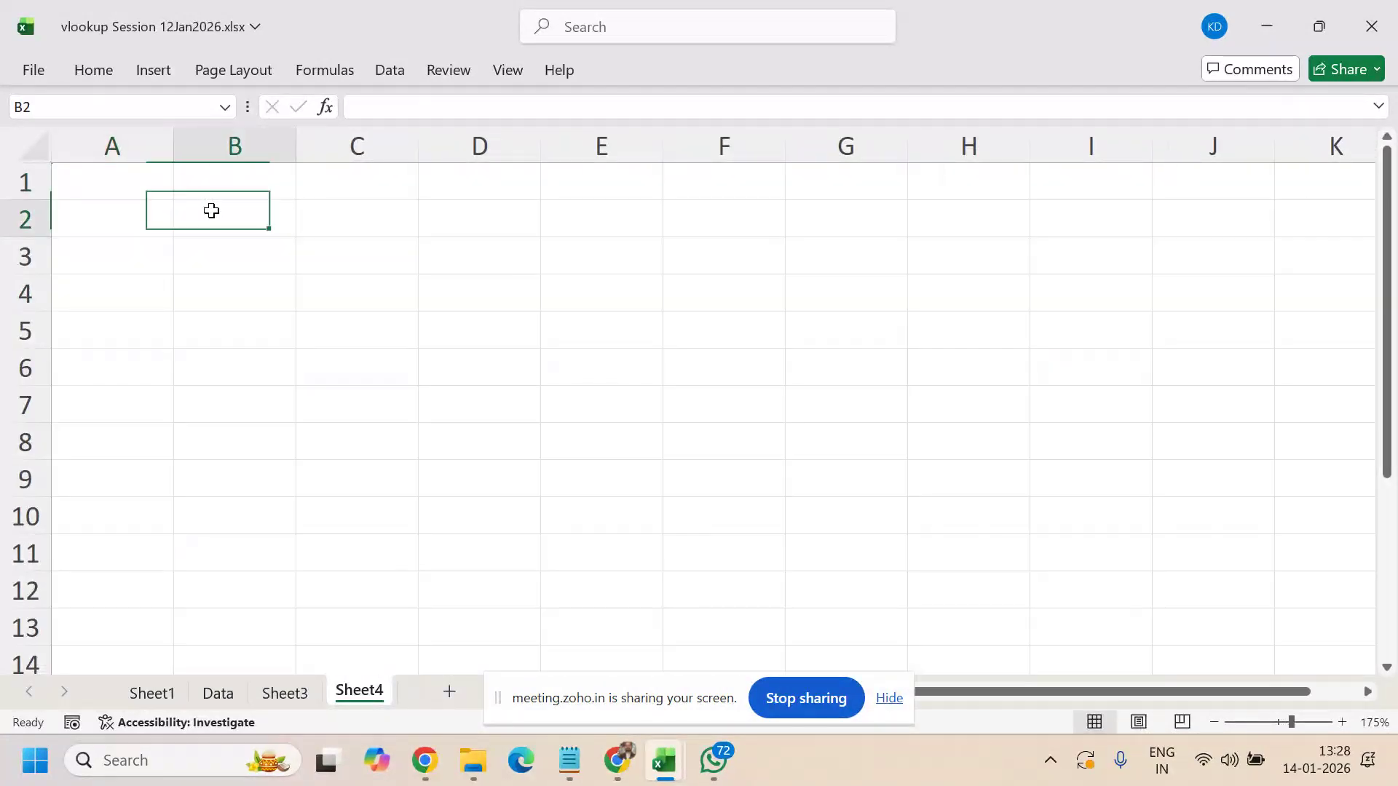
click(247, 192)
text(Tex)
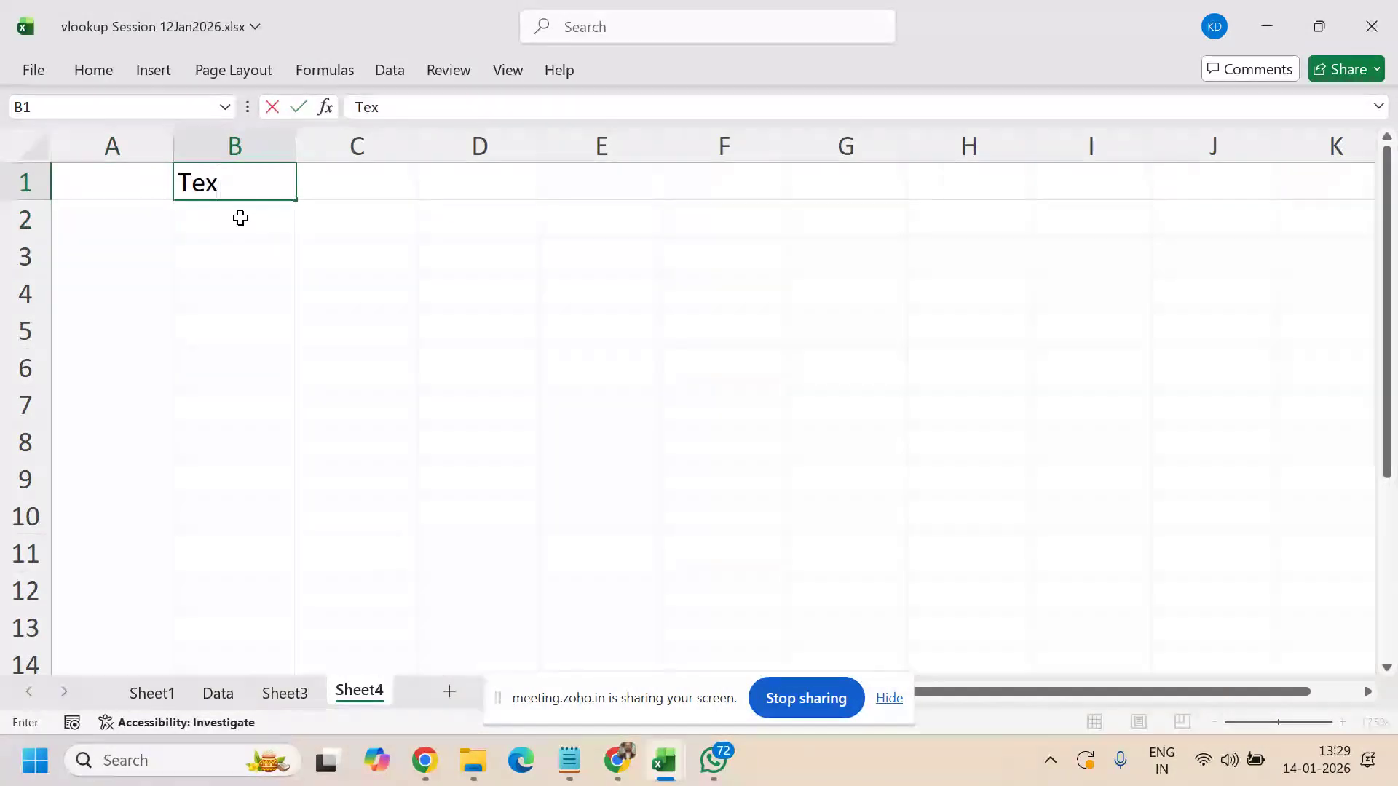
text(t Functions)
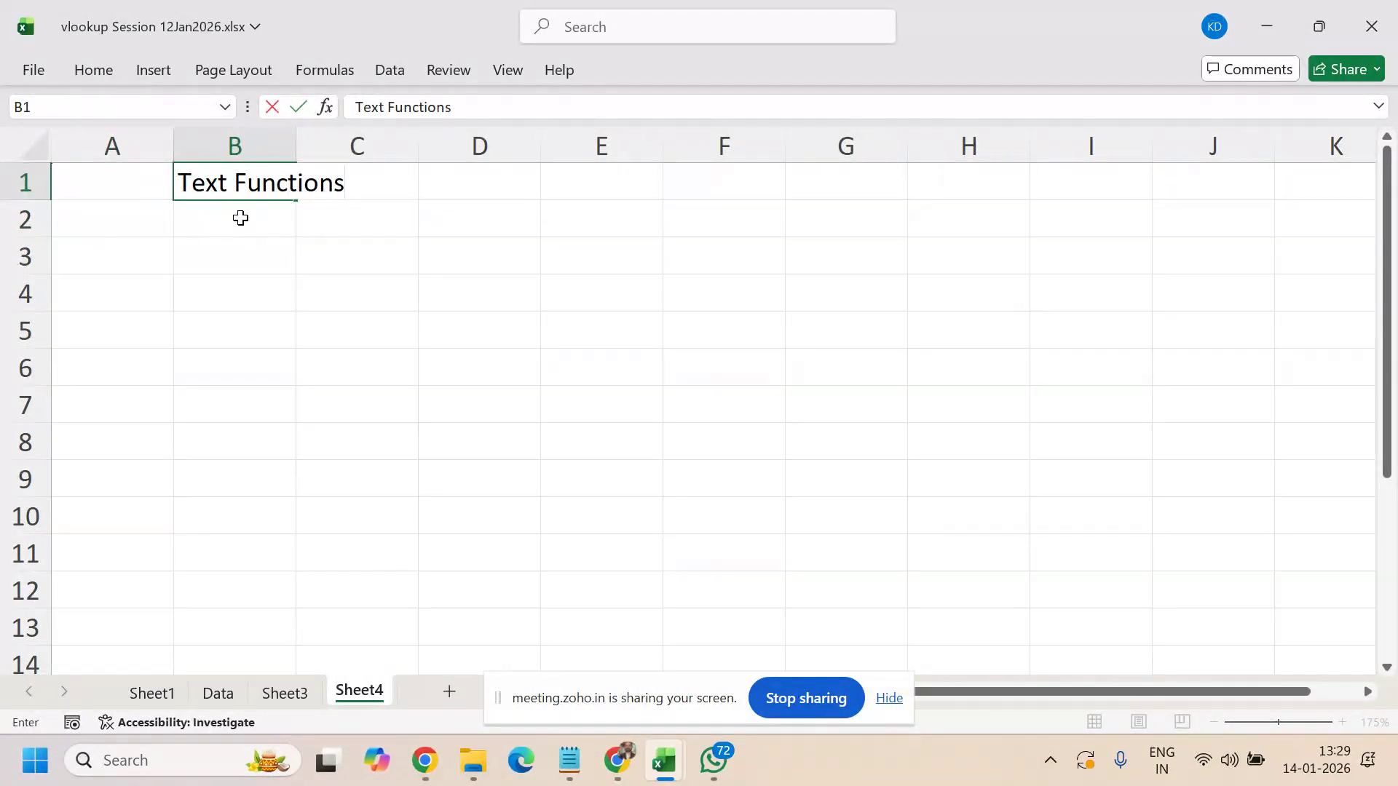
key(Return)
key(Down)
key(Left)
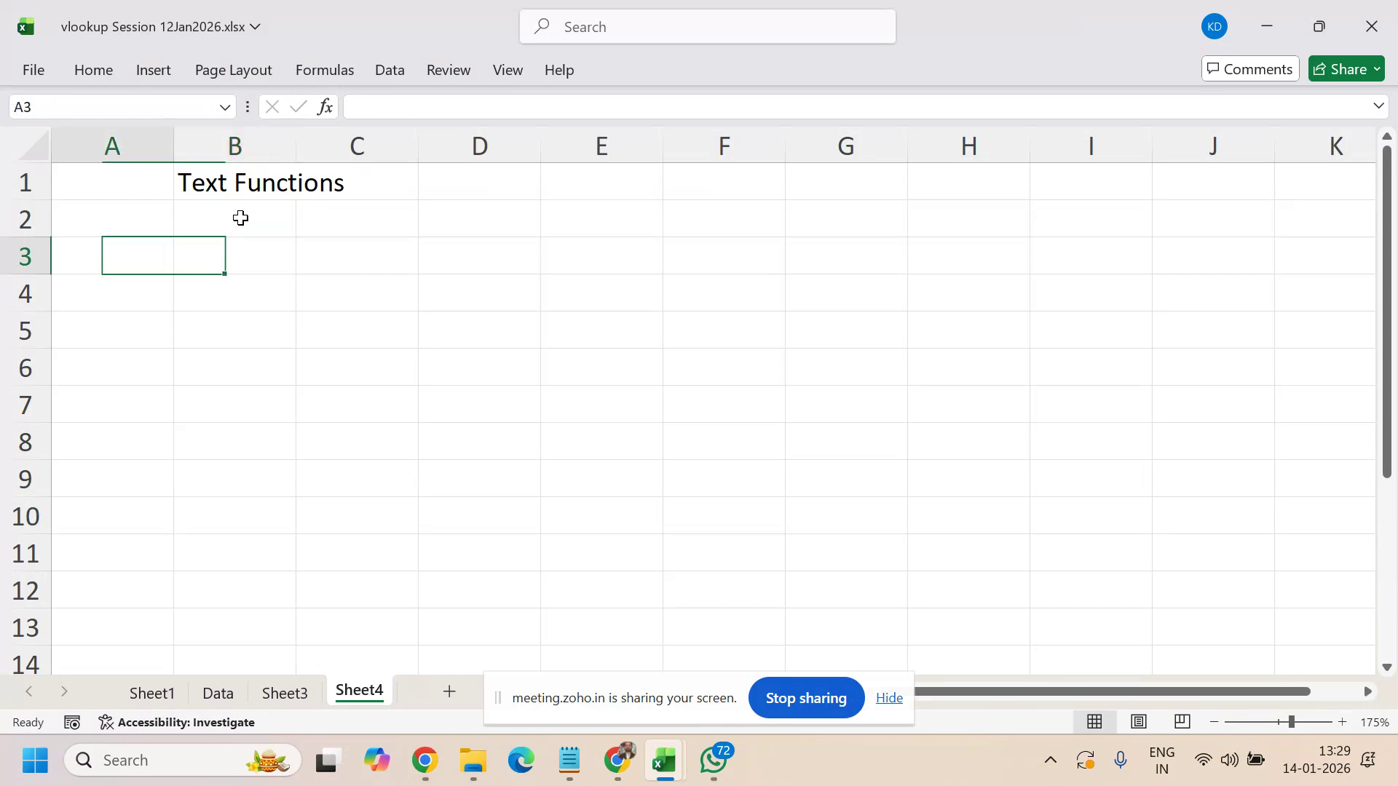
- Review Sheet3, then return to the Text Functions sheet
key(ctrl+Page_Up)
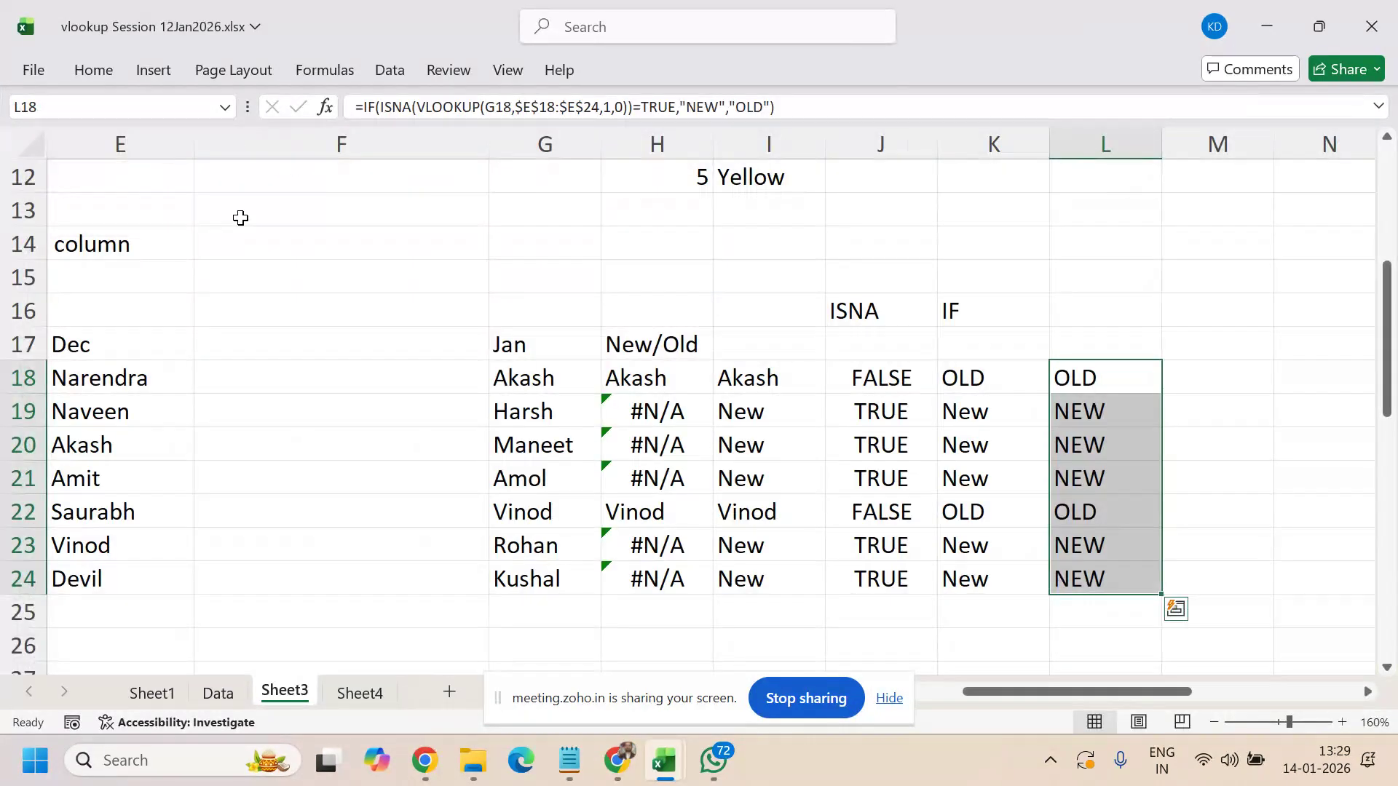
key(Left)
key(Left)
key(Left)
key(Left)
key(Left)
key(Left)
key(Left)
key(Left)
key(Left)
key(Left)
key(Left)
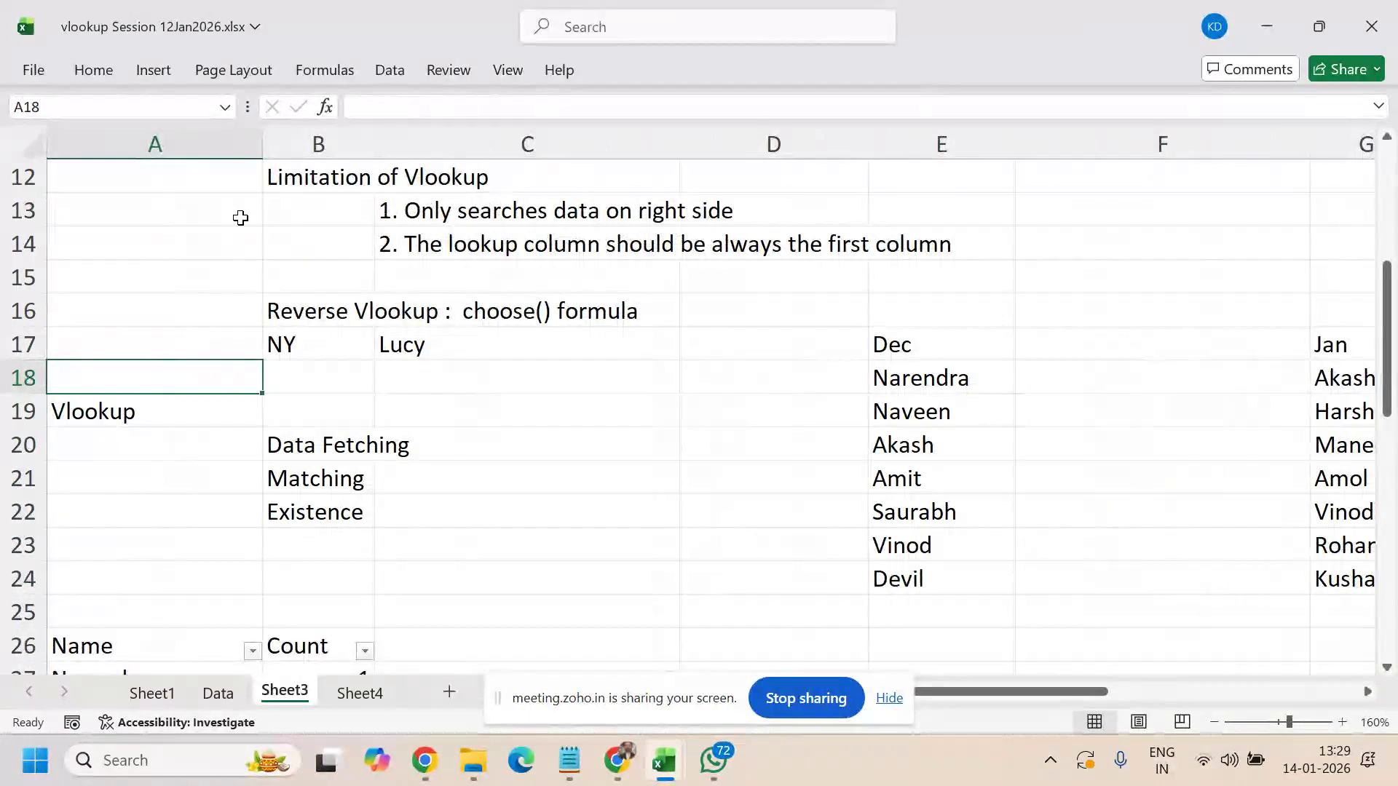
key(Up)
key(Up)
key(Up)
key(Up)
key(Up)
key(Up)
key(Up)
key(Up)
key(Up)
key(Up)
key(Up)
key(Up)
key(Up)
key(Up)
key(Up)
key(Up)
key(Up)
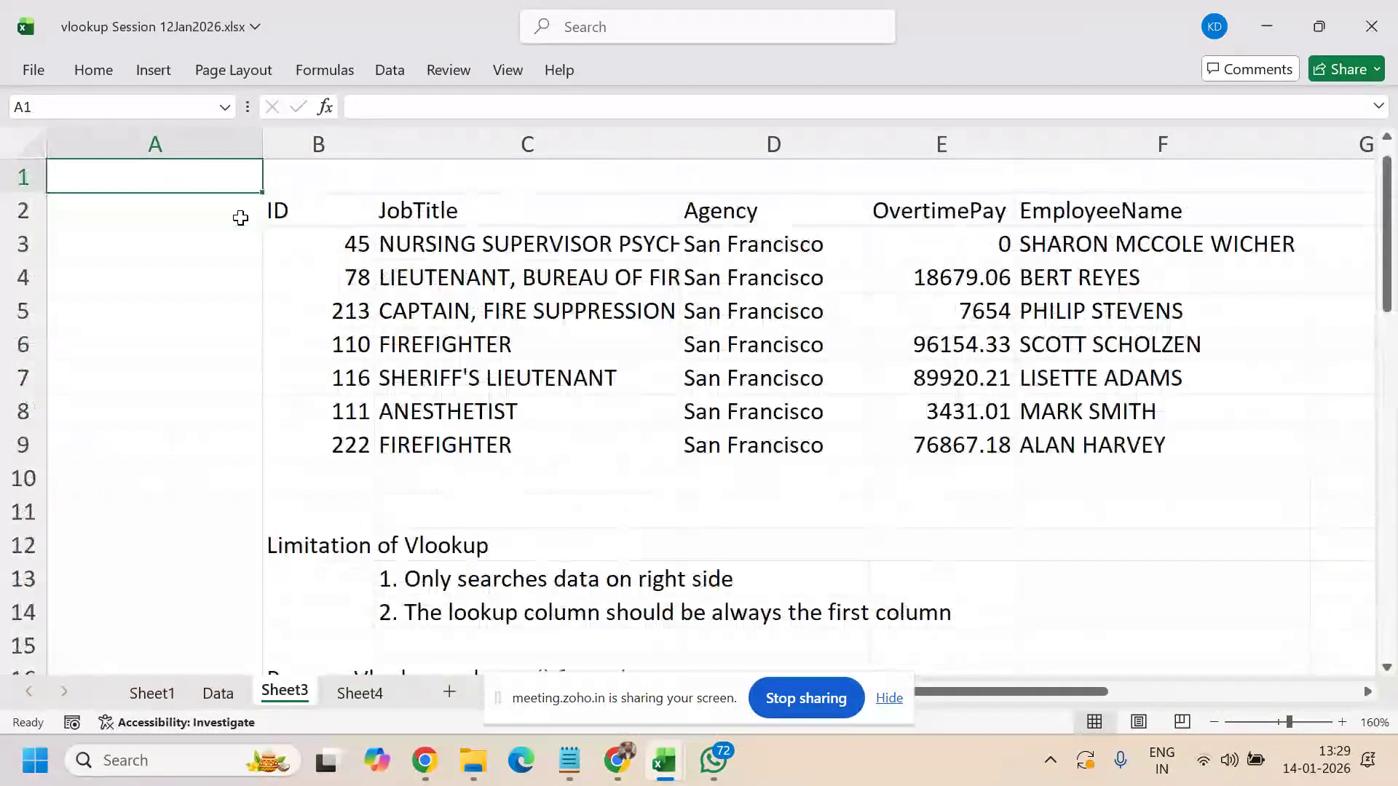
click(219, 320)
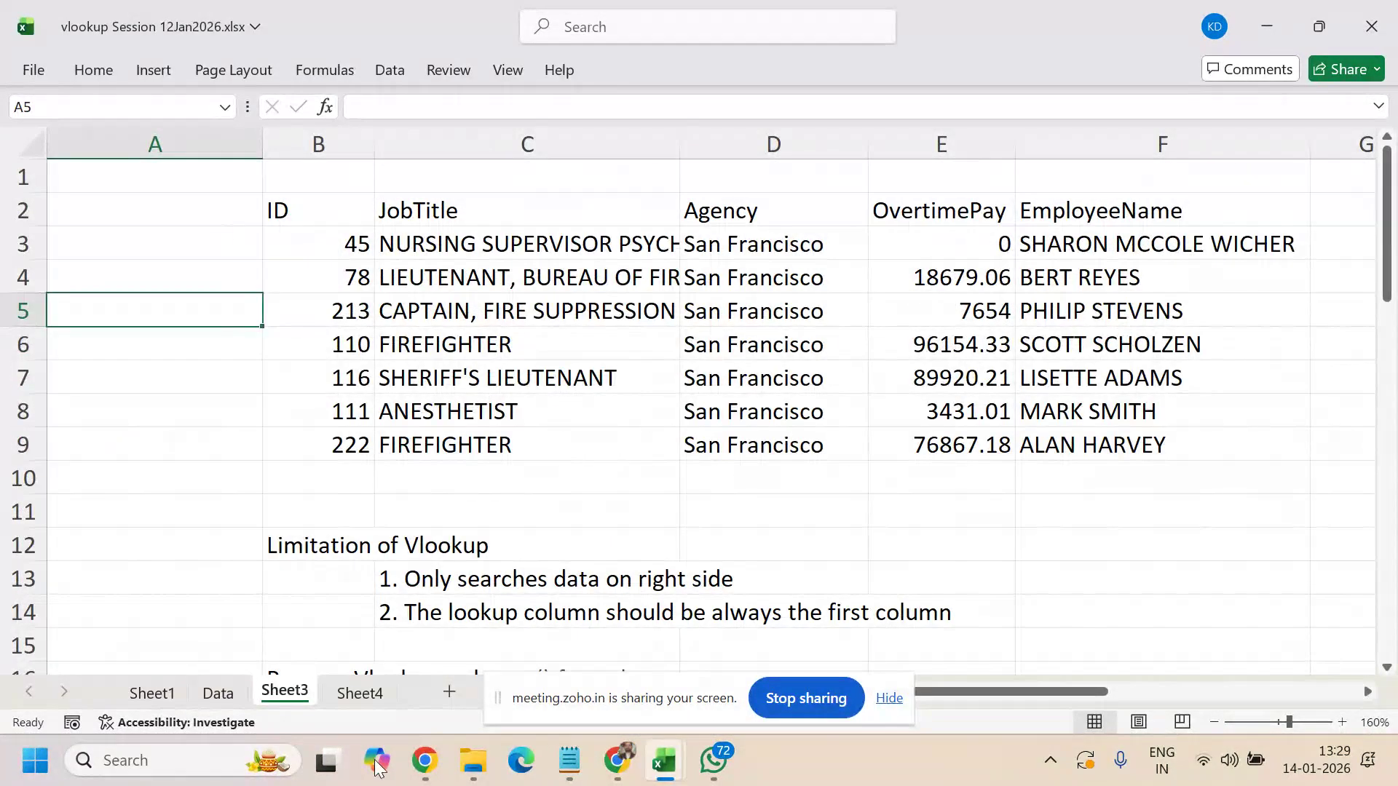
click(360, 693)
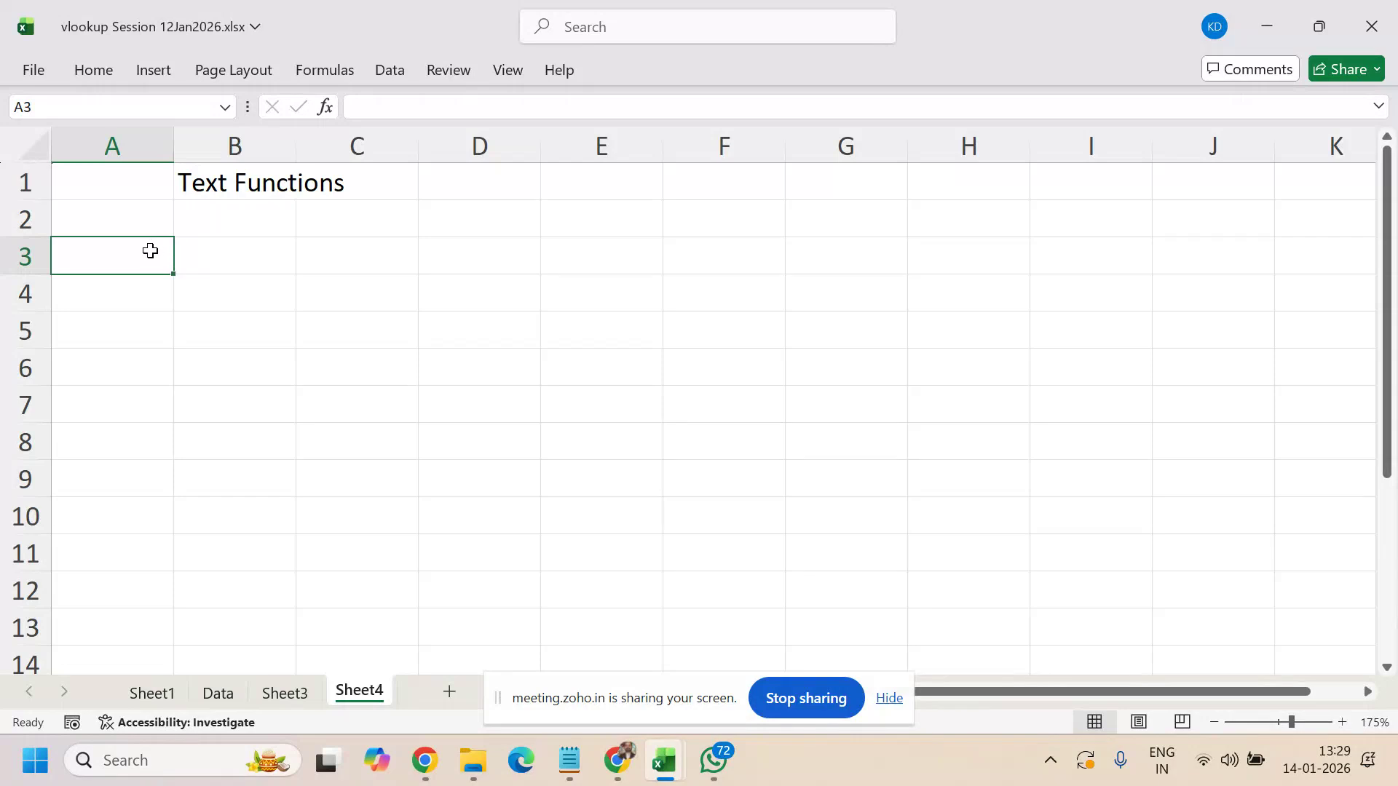
- Type the headers len, left, right and mid starting in B2
key(Up)
key(Right)
text(I)
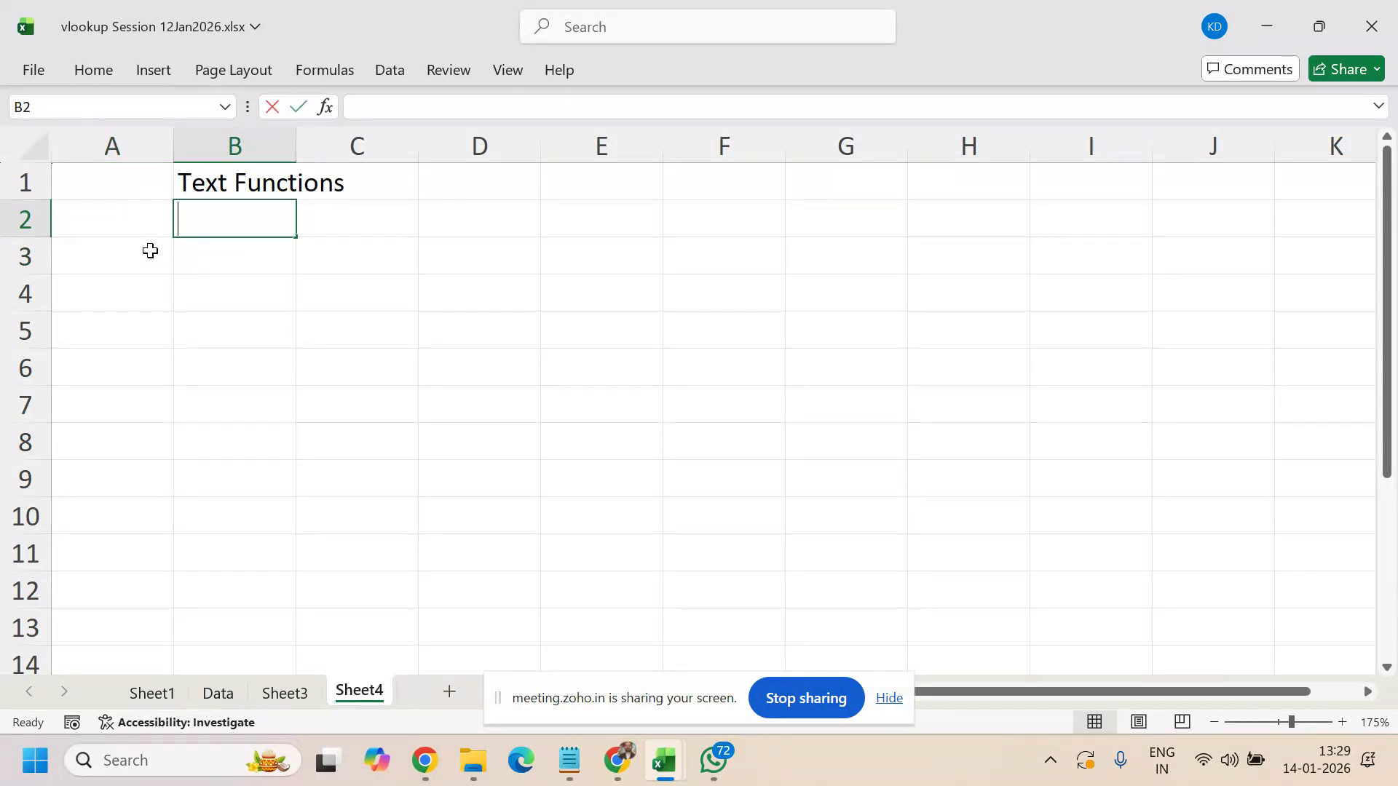
text(en)
key(Tab)
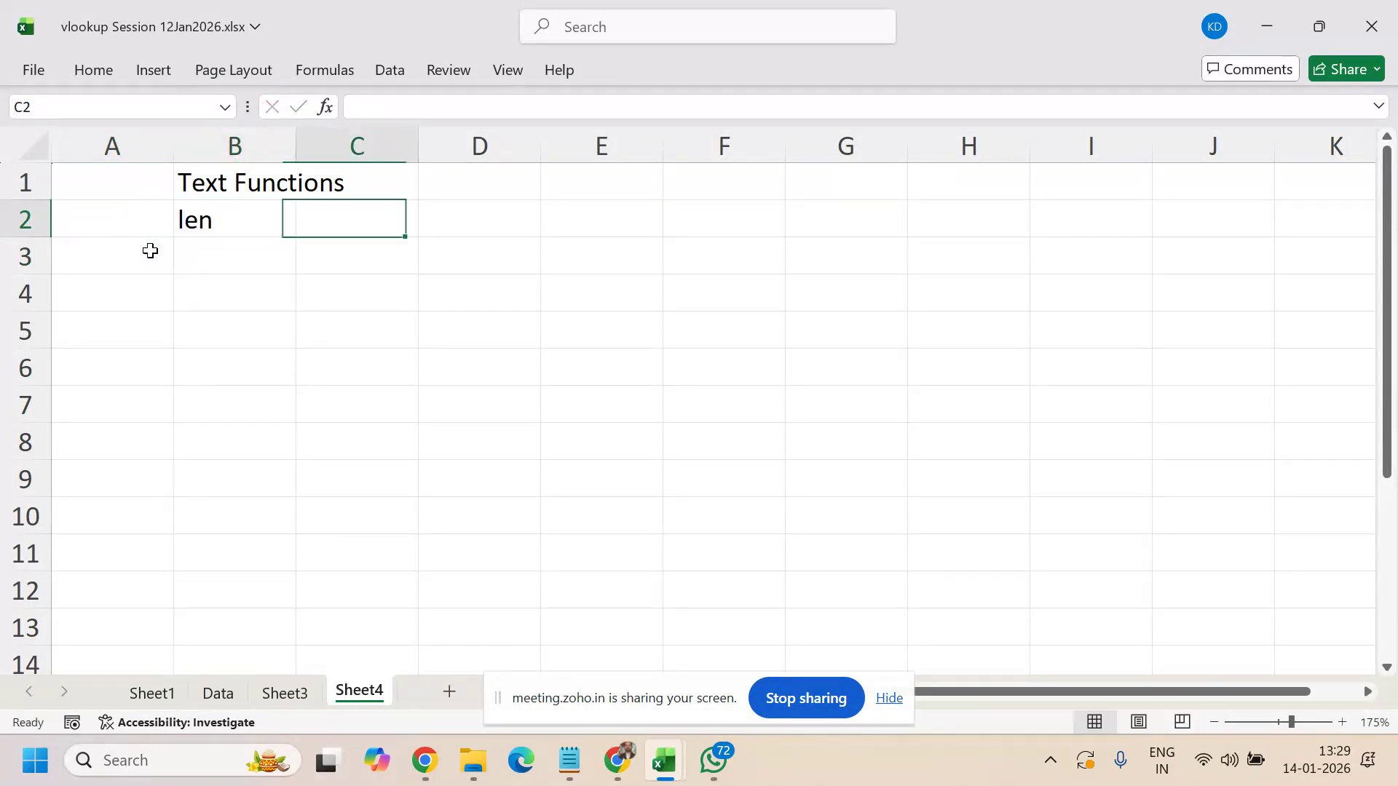
text(left)
key(Tab)
text(rig)
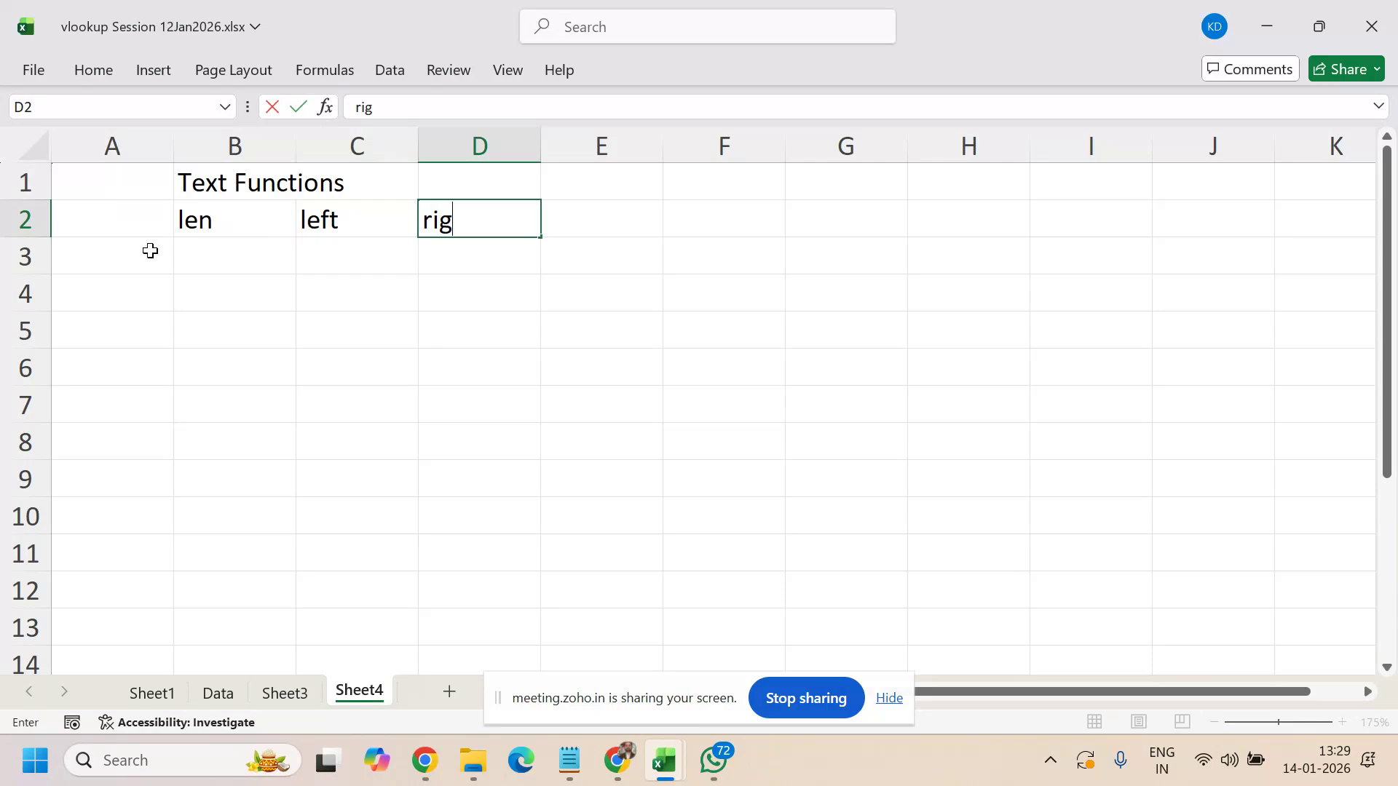
text(ht)
key(Tab)
text(mid)
key(Tab)
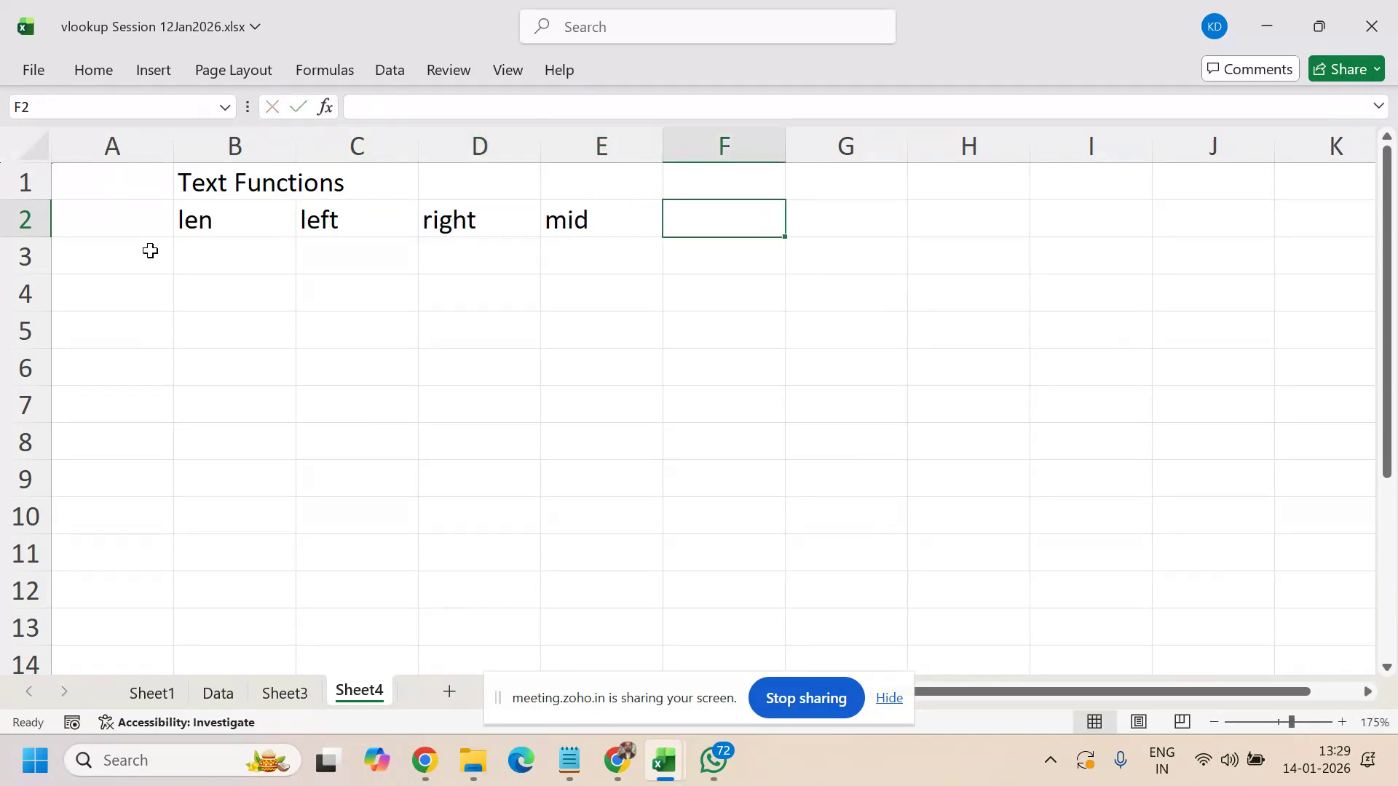
- Continue the row 2 headers with substitute, replace and find through H2
text(substi)
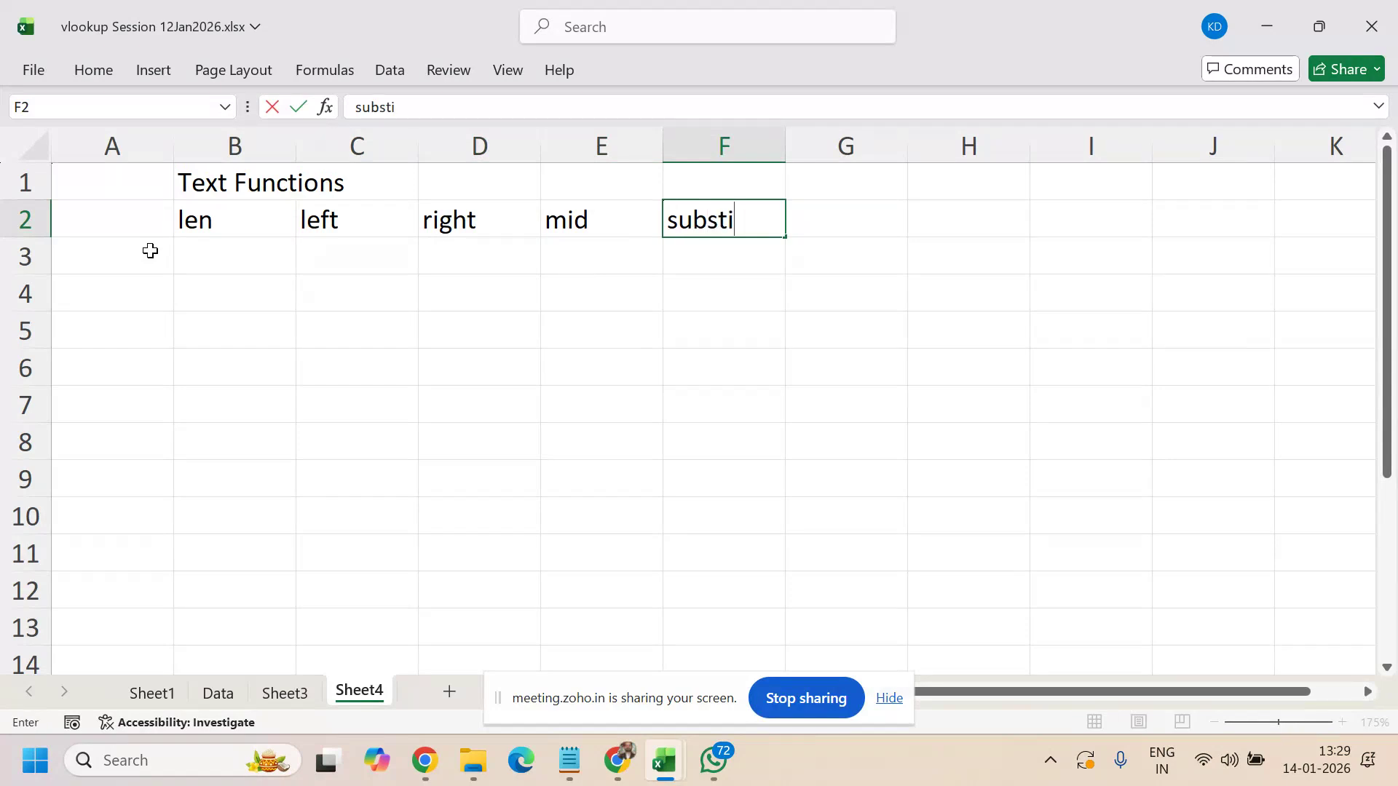
key(BackSpace)
text(iture)
key(BackSpace)
key(BackSpace)
text(te)
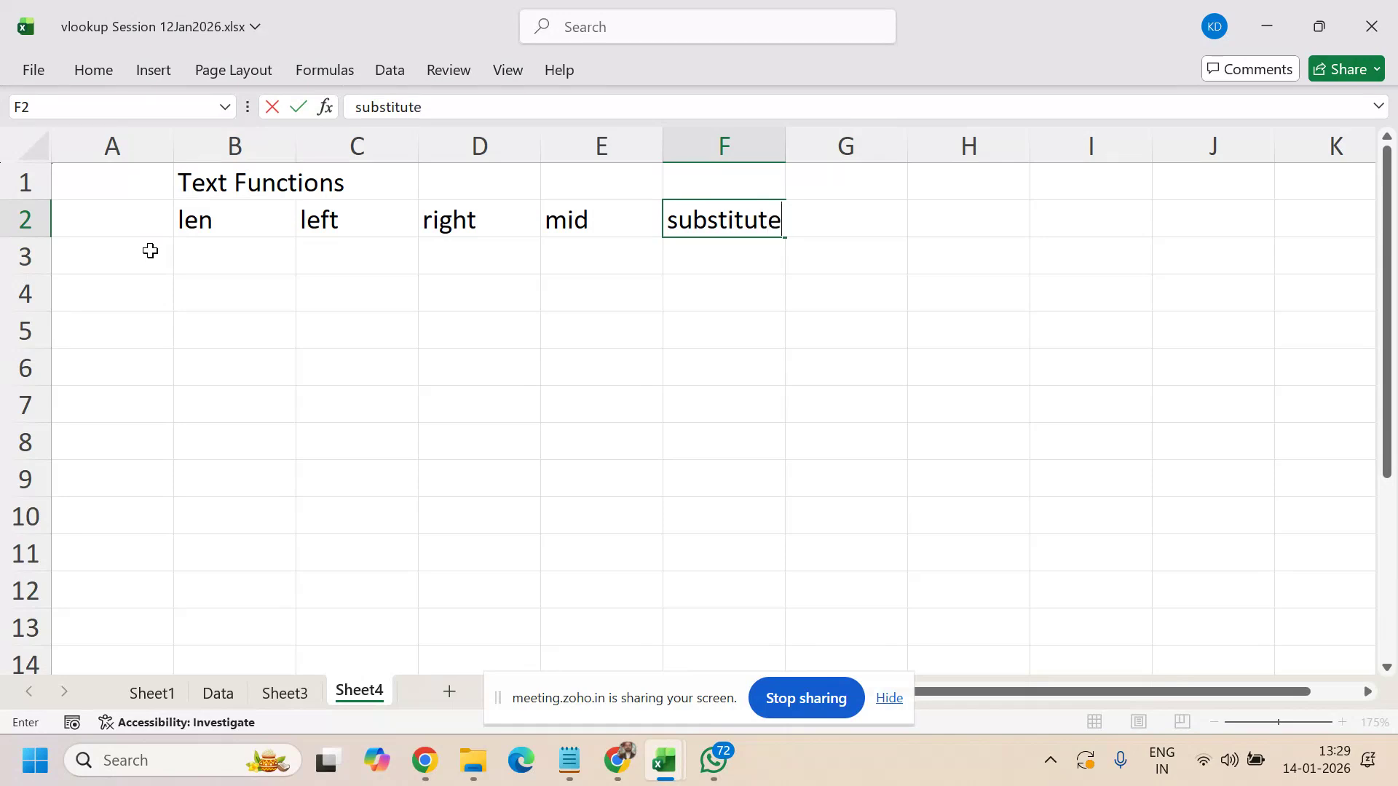
key(Tab)
text(replace)
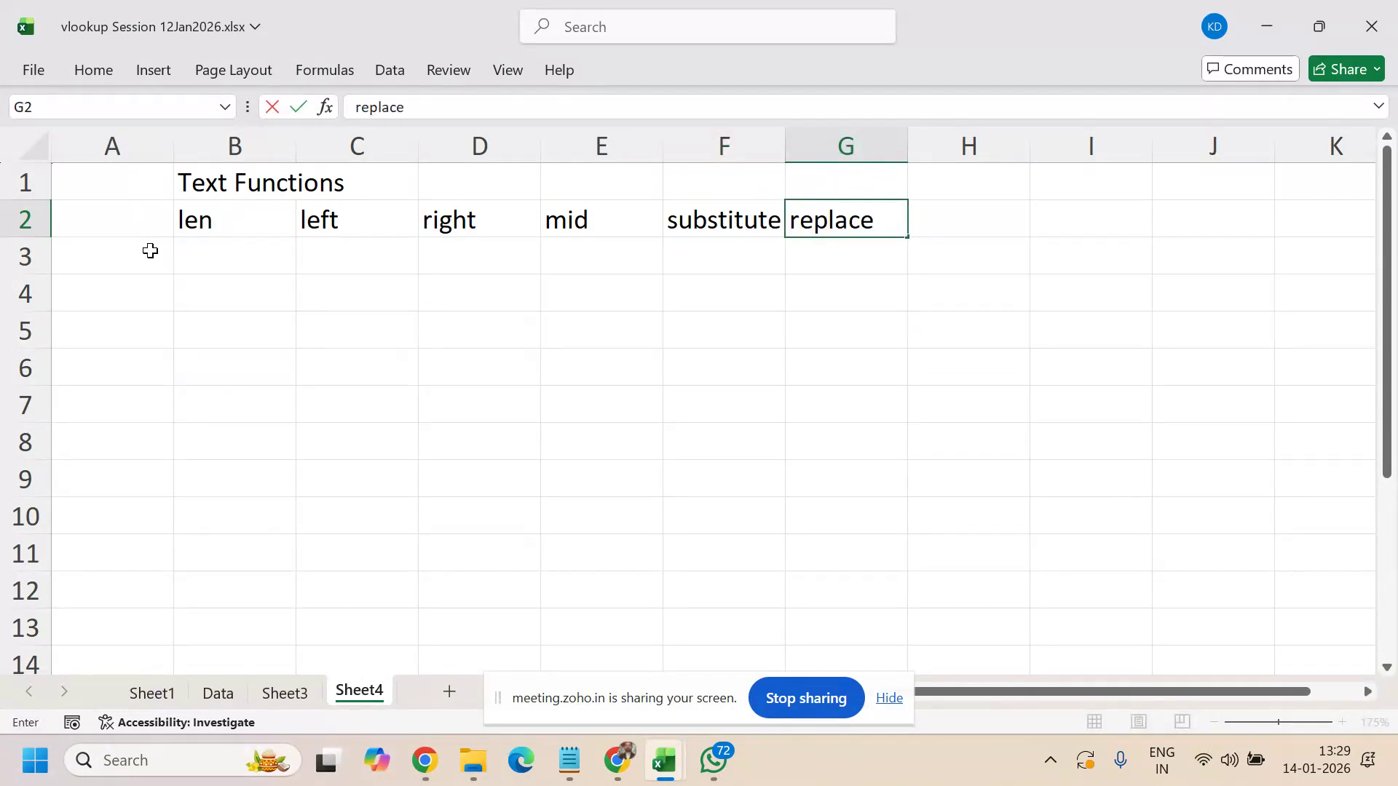
key(Tab)
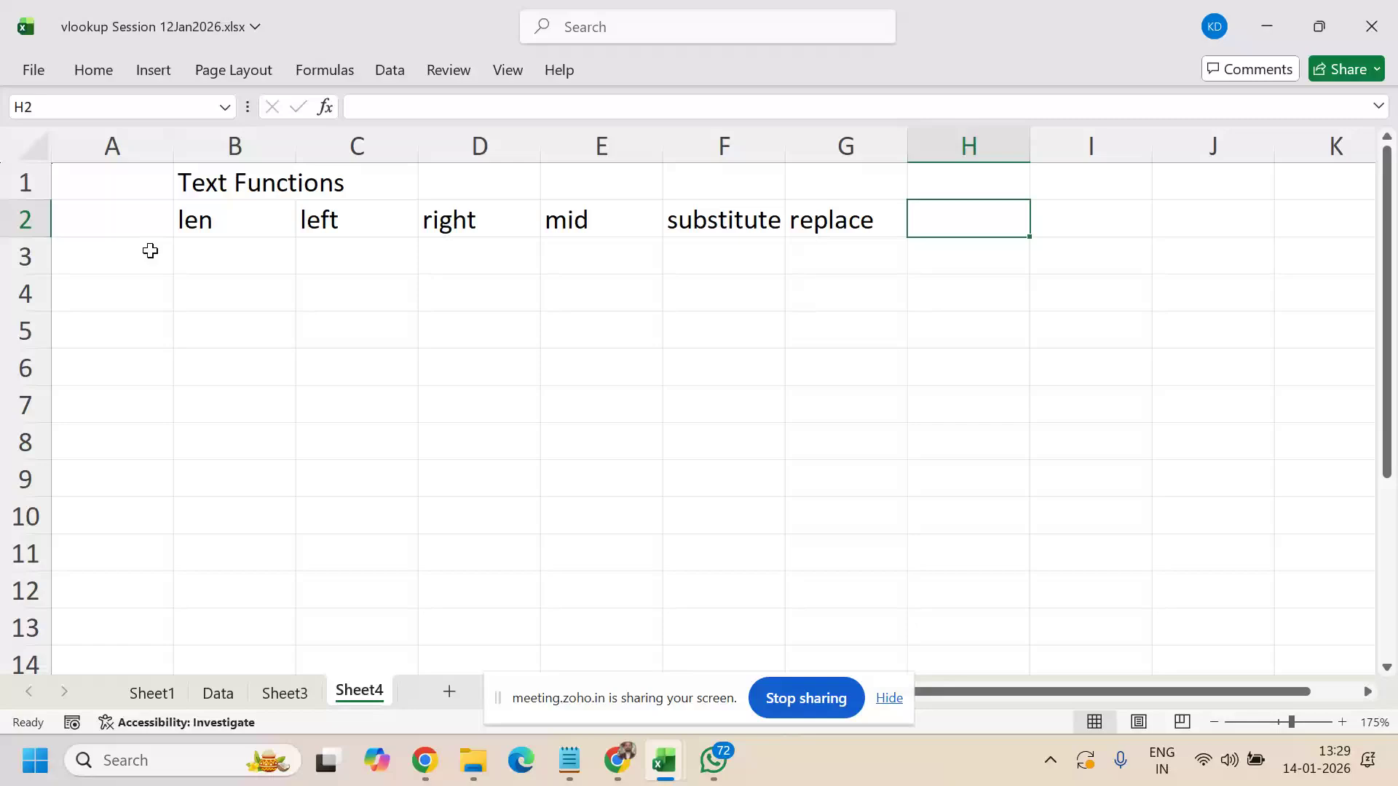
text(find)
key(Return)
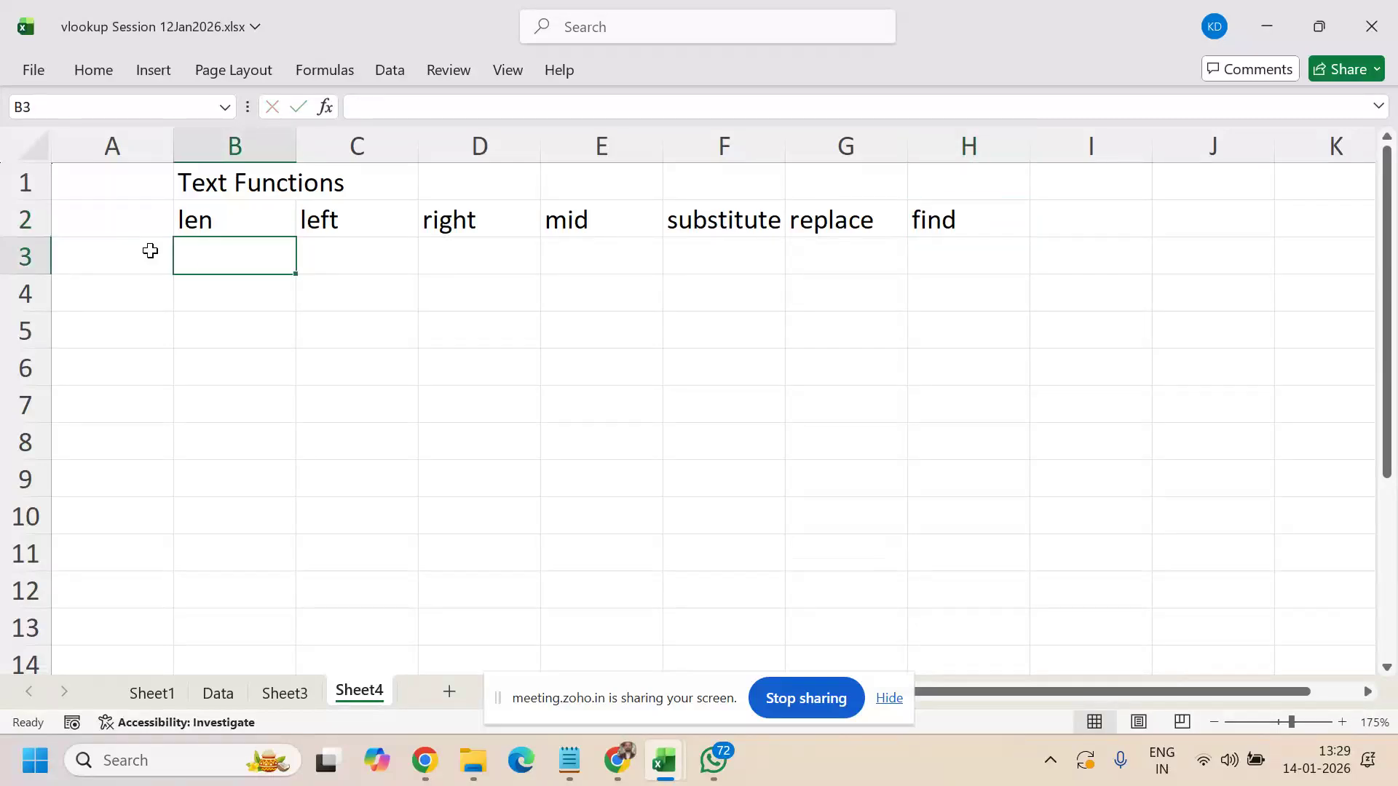
- Write 'Finds the length of the string' in B3 under len
key(Up)
key(Right)
key(Right)
key(Right)
key(Right)
key(Right)
key(Right)
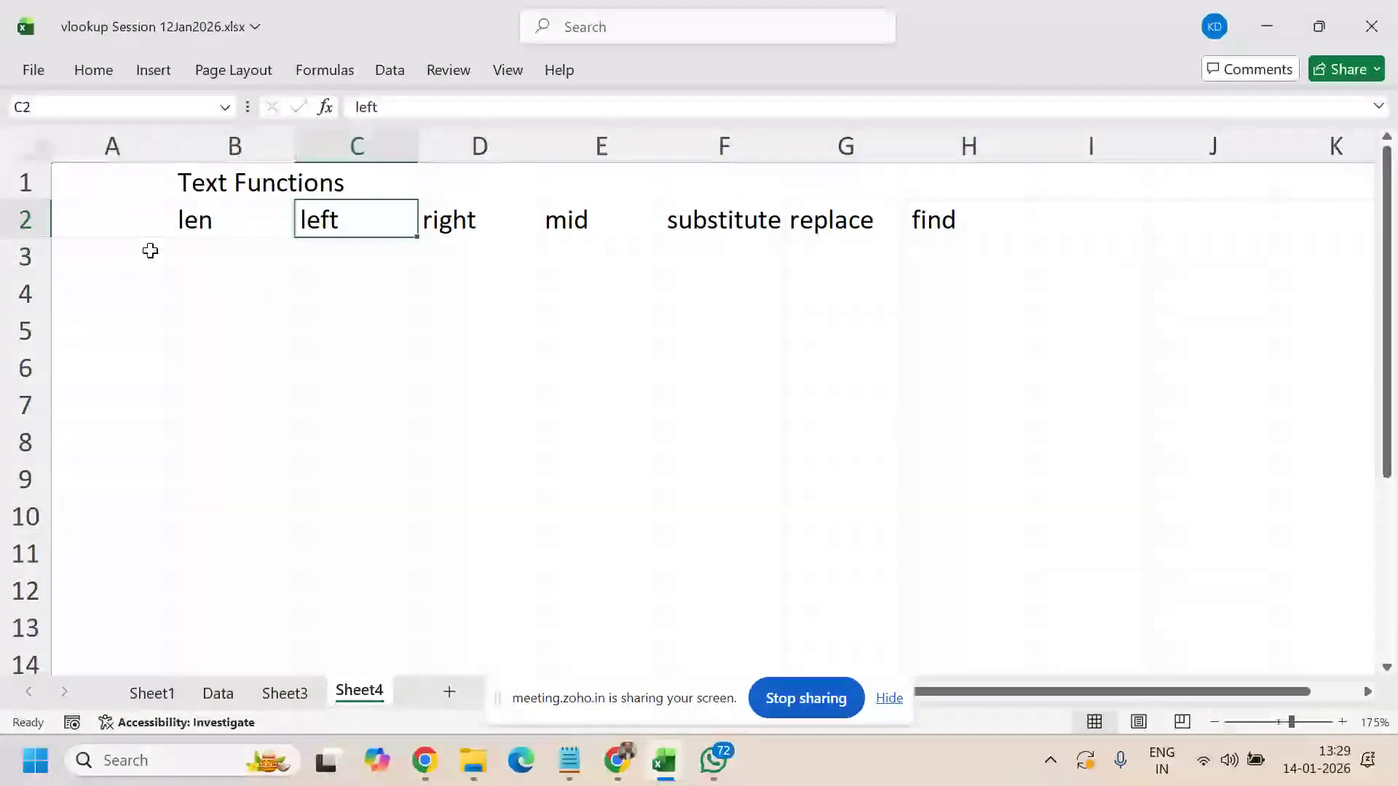
key(Down)
key(Down)
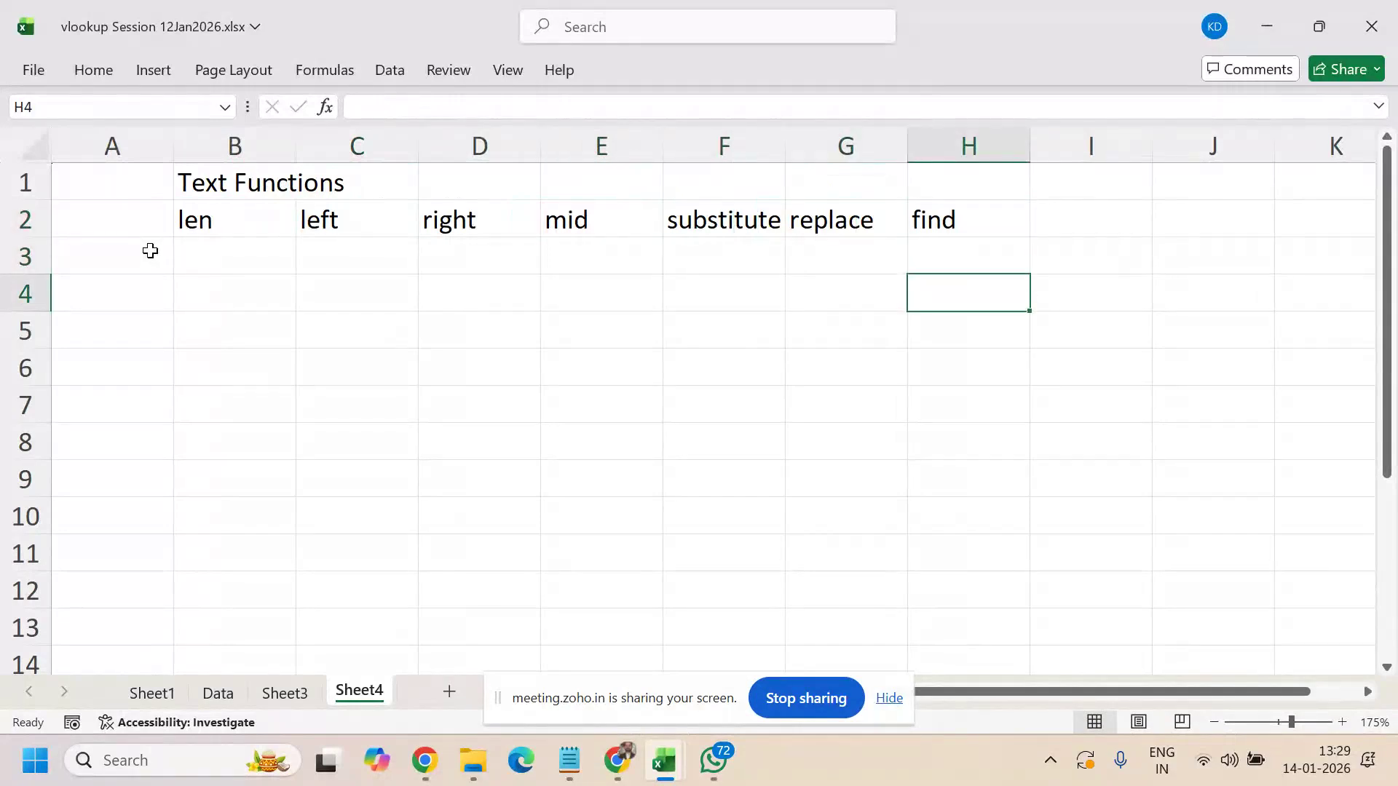
key(Left)
key(Left)
key(Left)
key(Left)
key(Left)
key(Left)
key(Left)
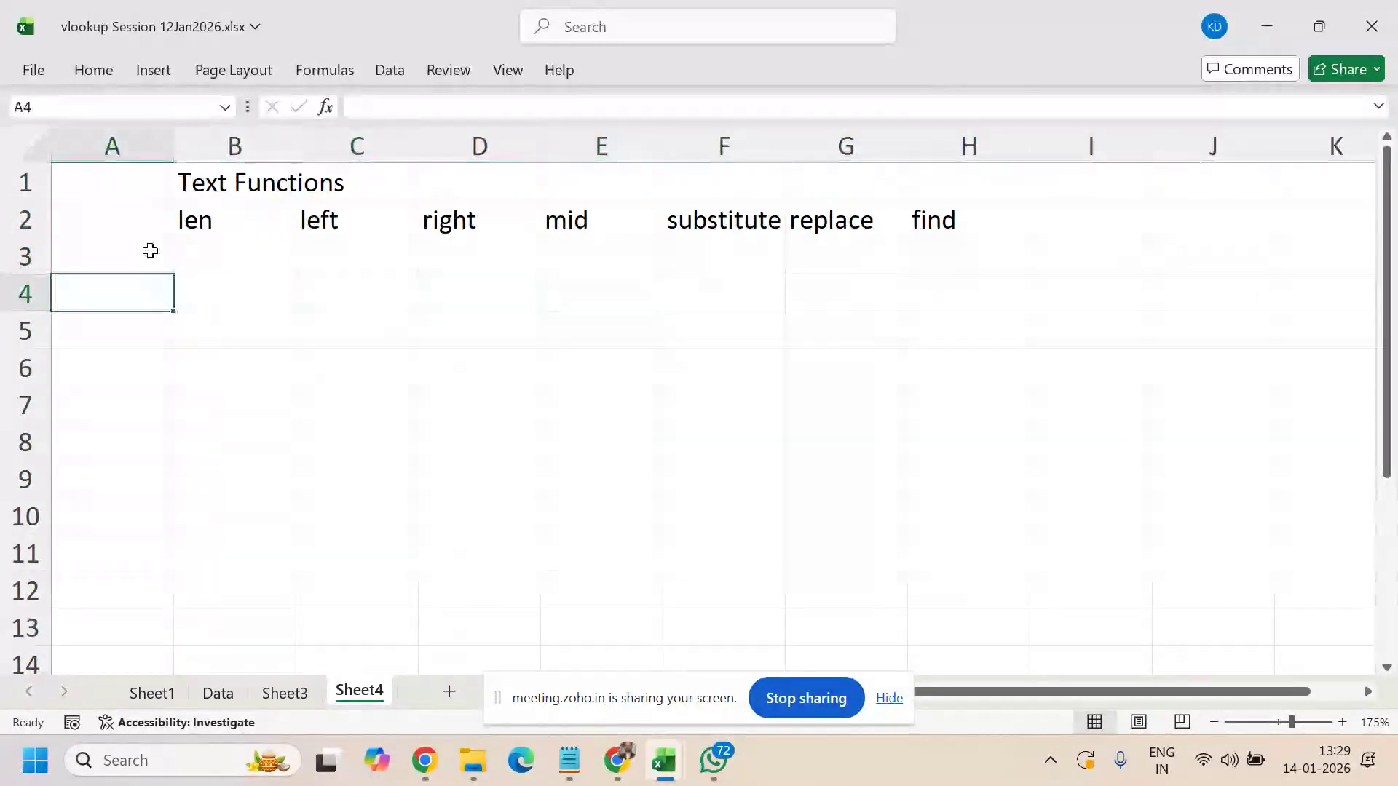
key(Right)
key(Up)
text(Find)
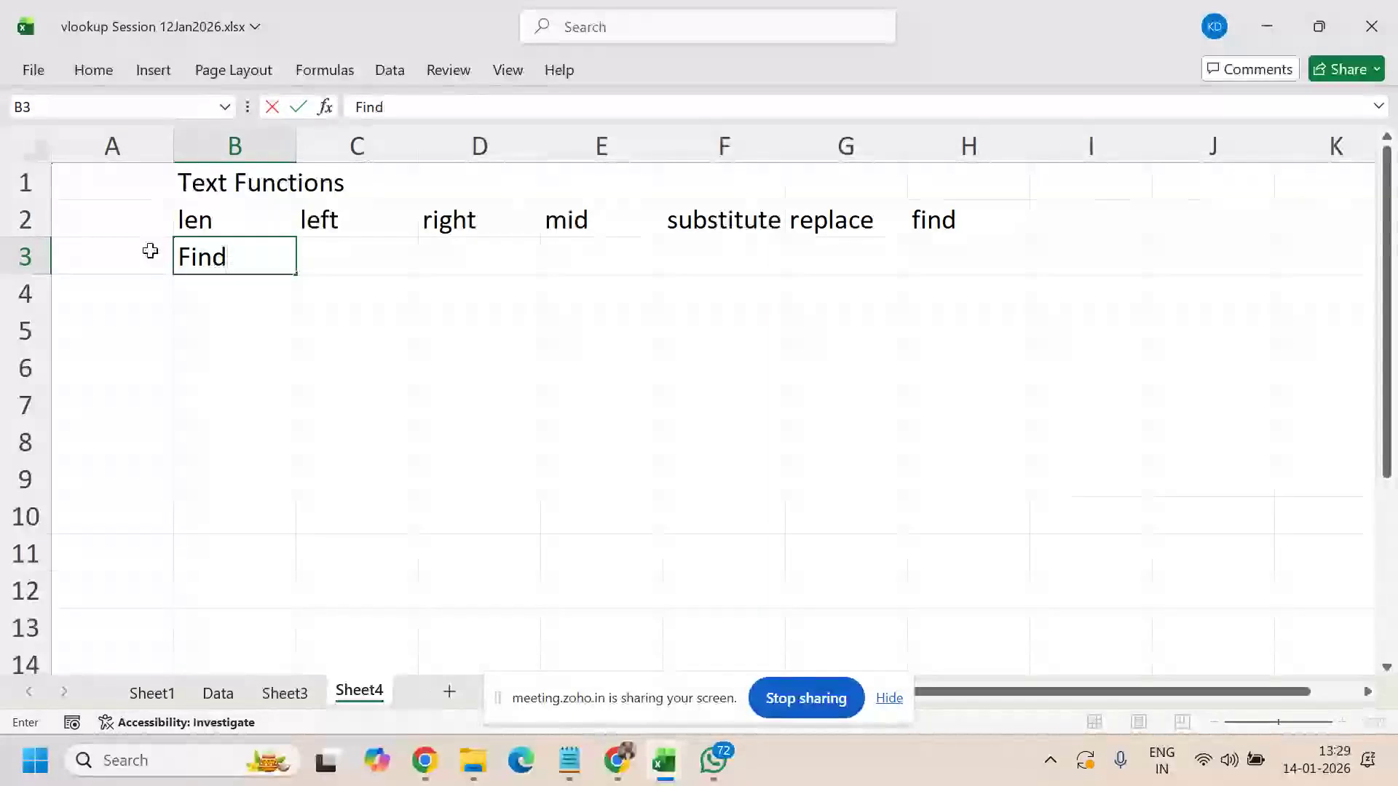
text(s the le)
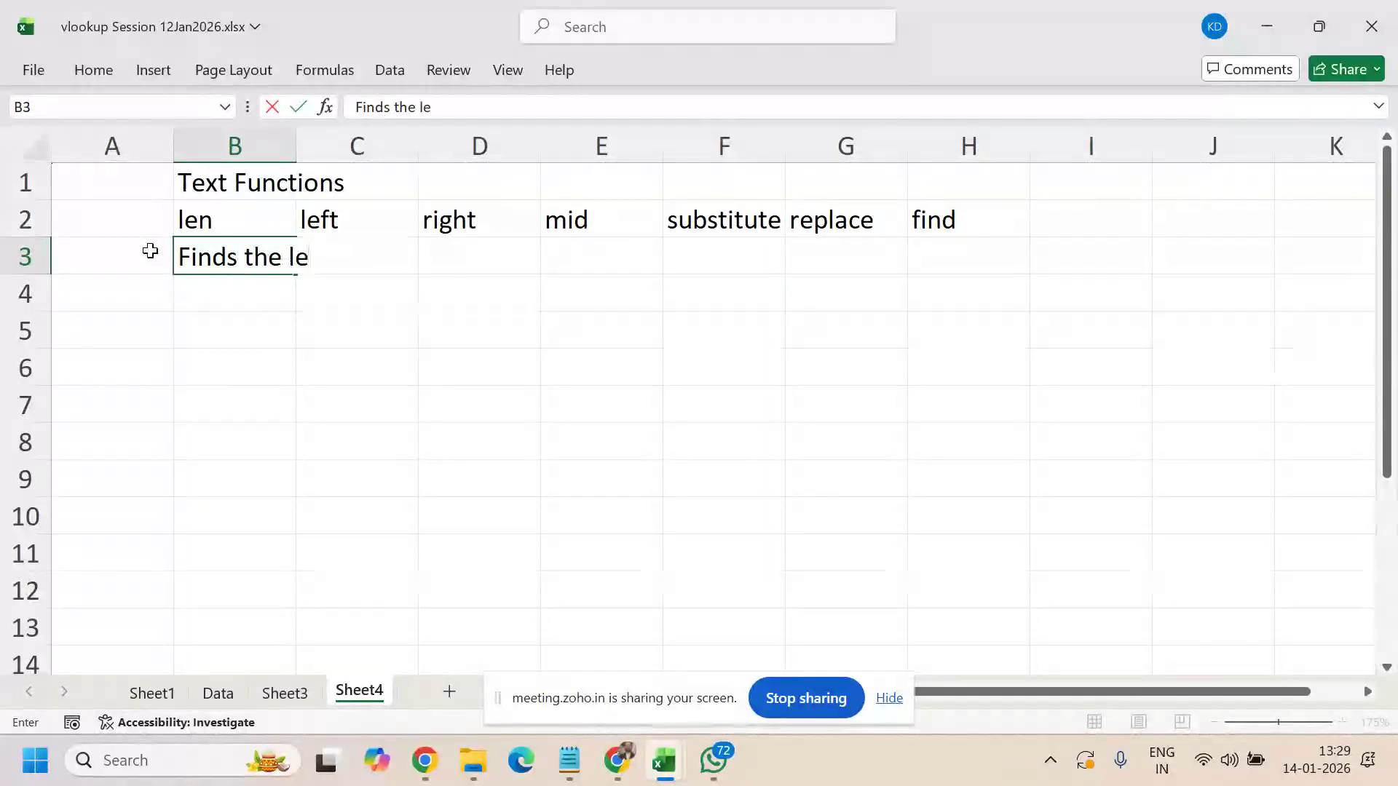
text(ngth of the)
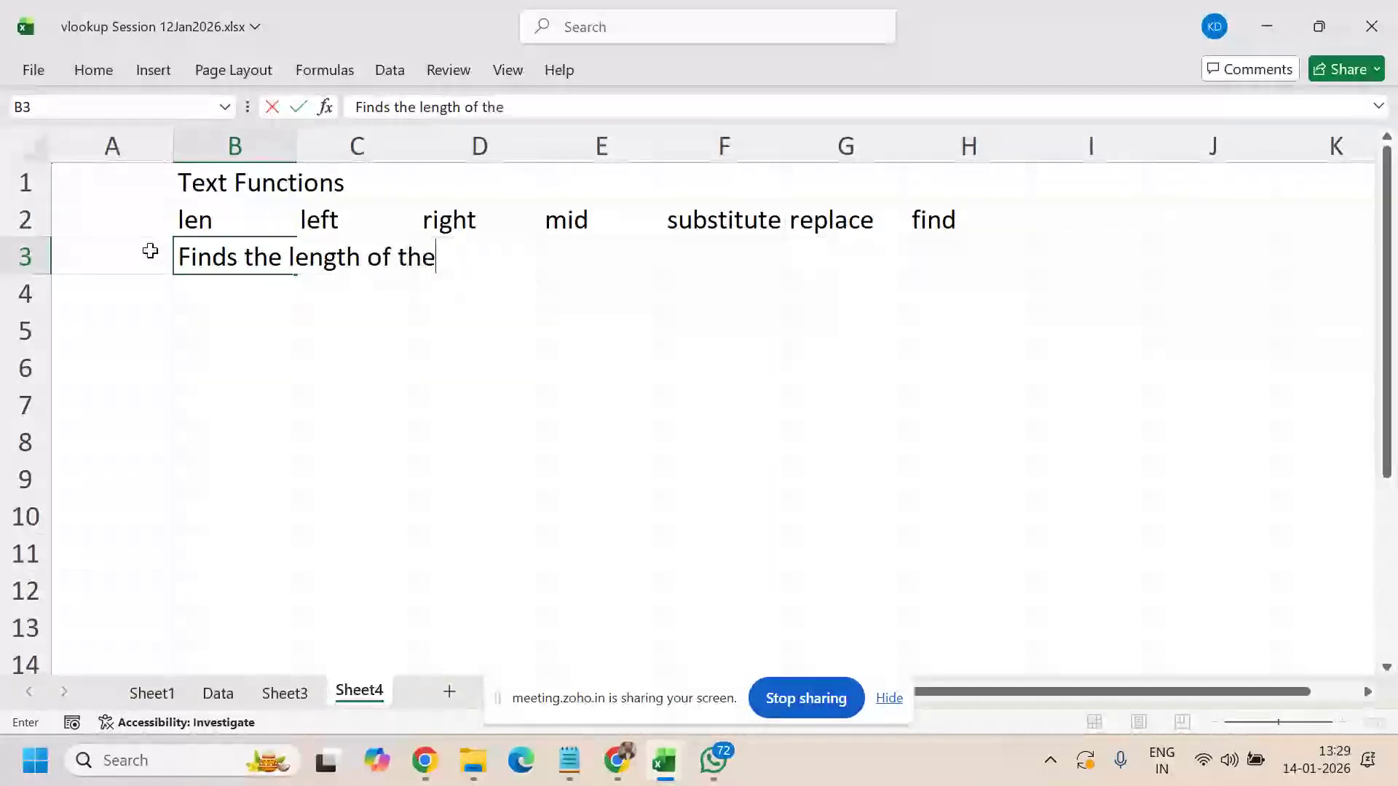
text( string)
key(Tab)
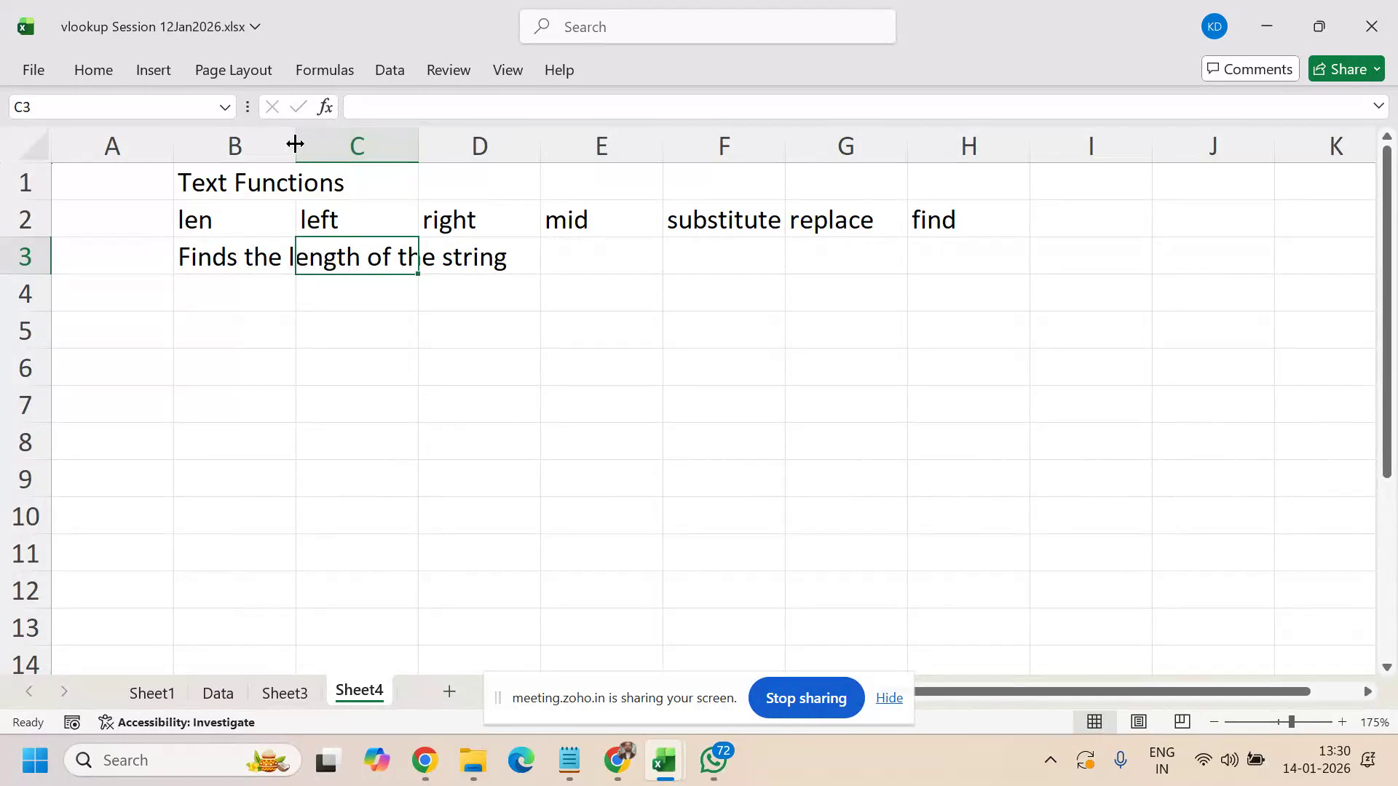
- Paste the left-through-find headers from row 2 as values, transposed down column B from B4
drag(322, 222, 937, 230)
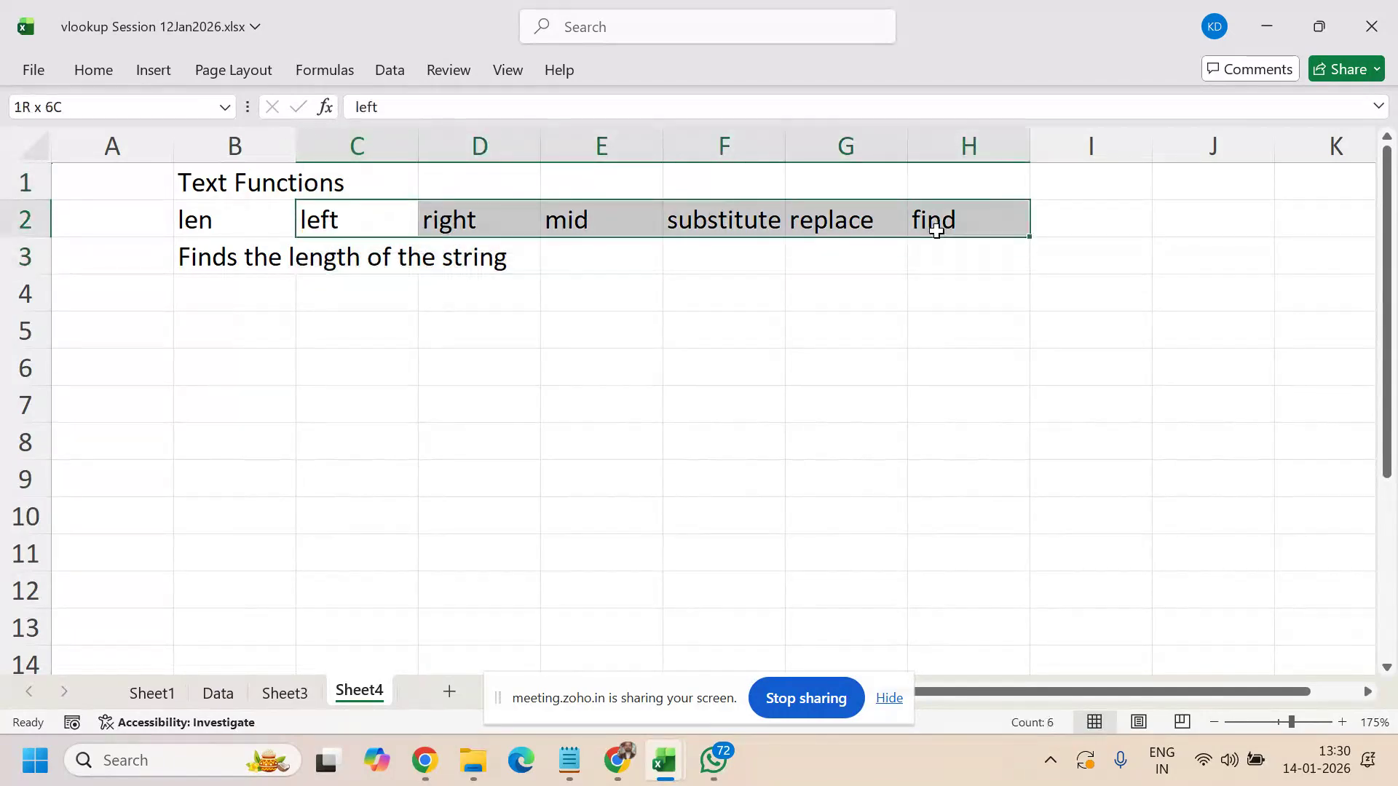
key(ctrl+c)
click(260, 294)
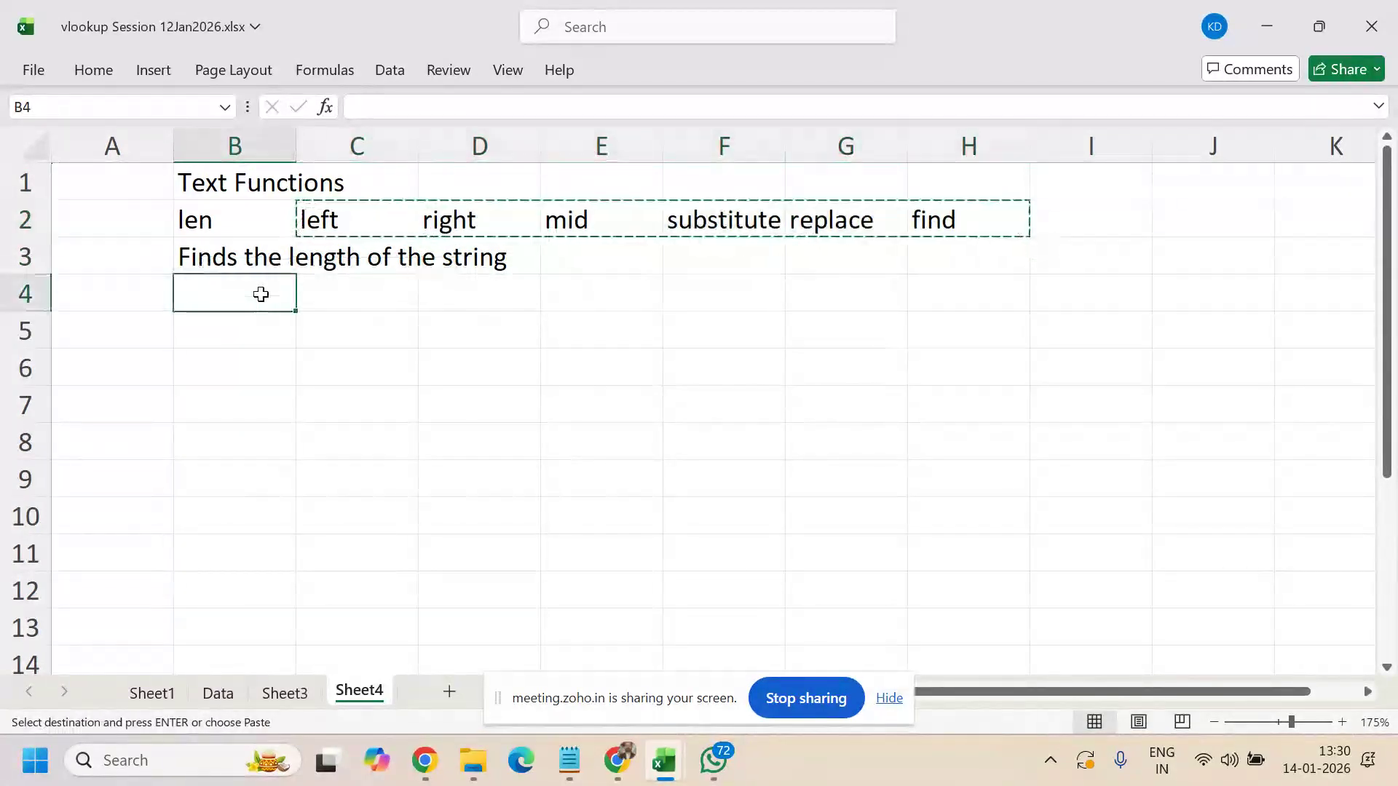
key(alt+e)
text(ve)
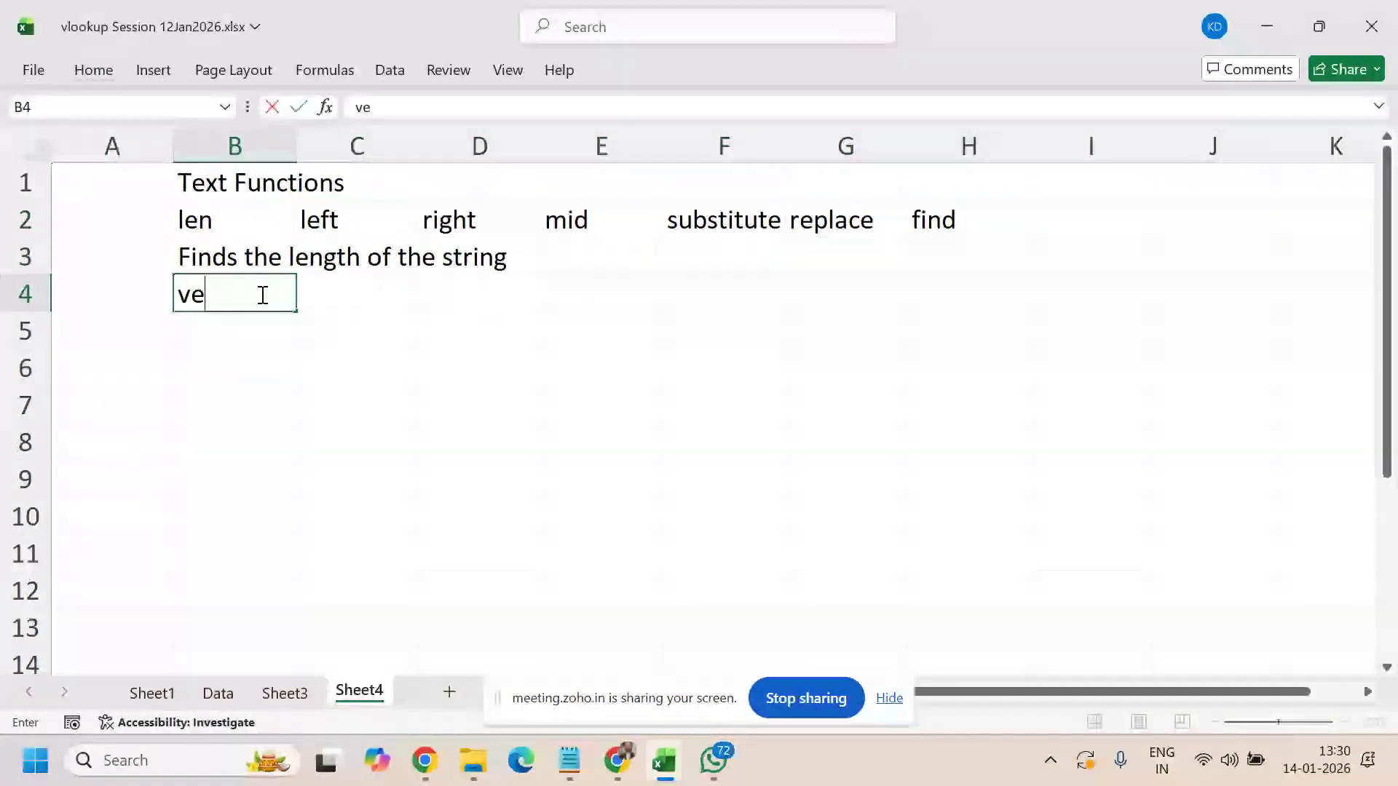
key(Escape)
drag(321, 222, 925, 227)
key(ctrl+c)
click(229, 303)
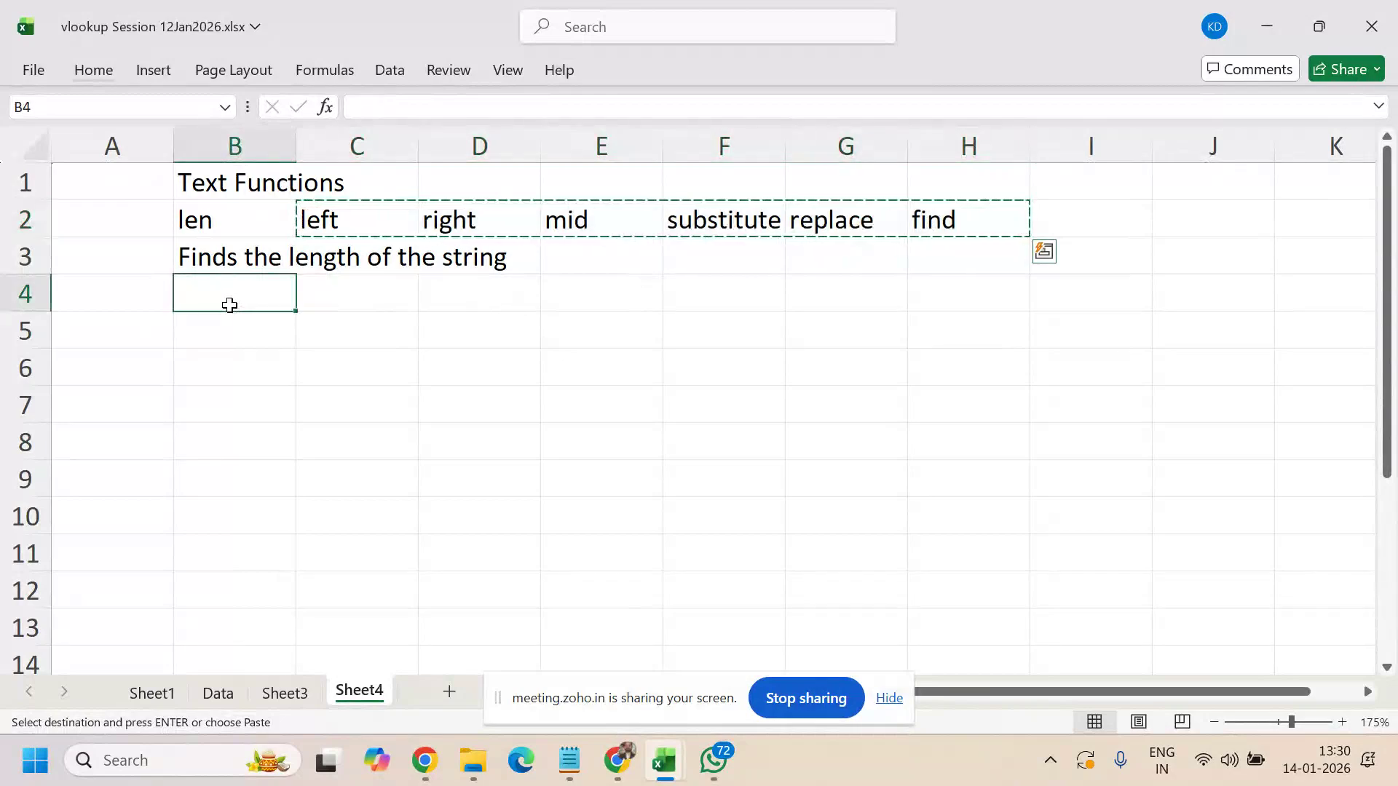
key(ctrl+alt+v)
key(v)
key(e)
key(Return)
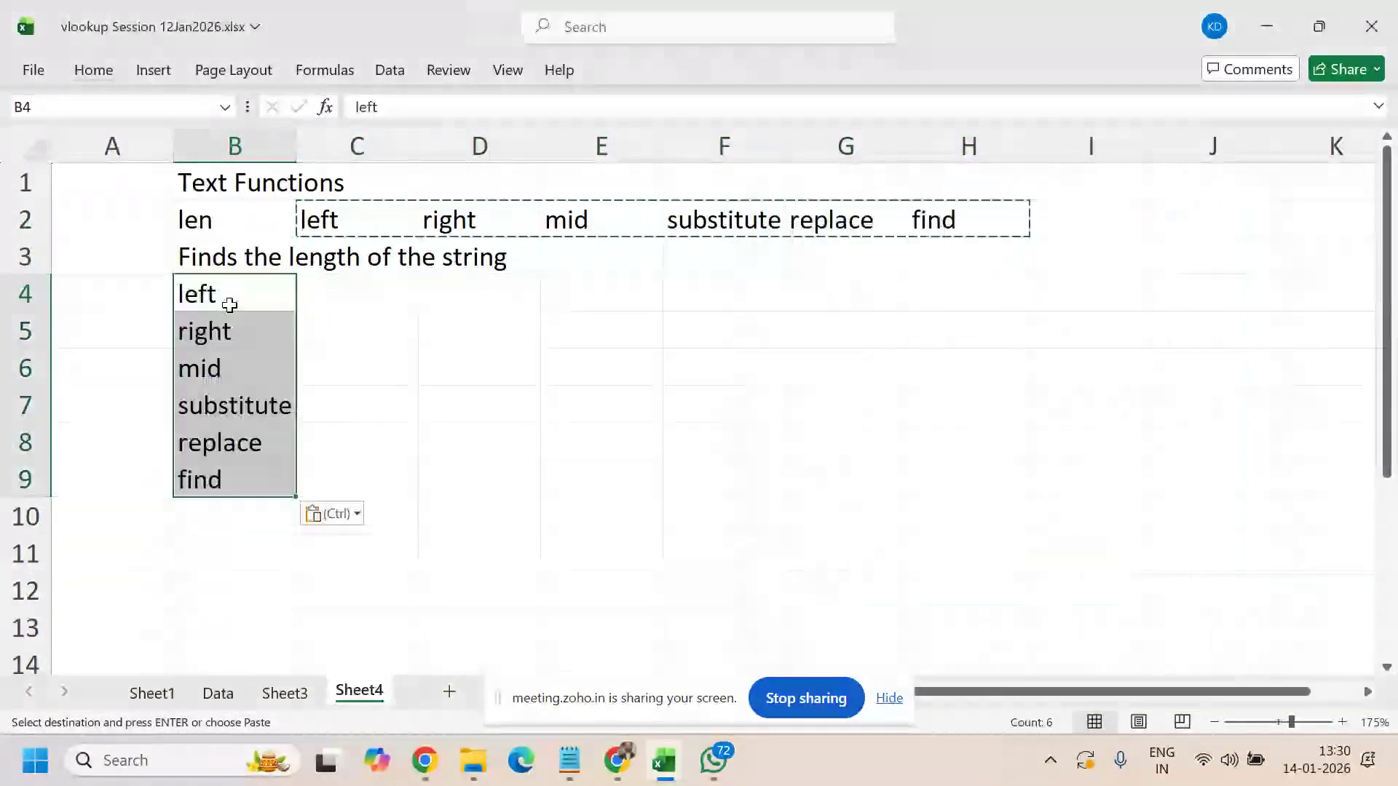
- Move the length description from B3 into C2 beside len and clear D2:H2
click(249, 257)
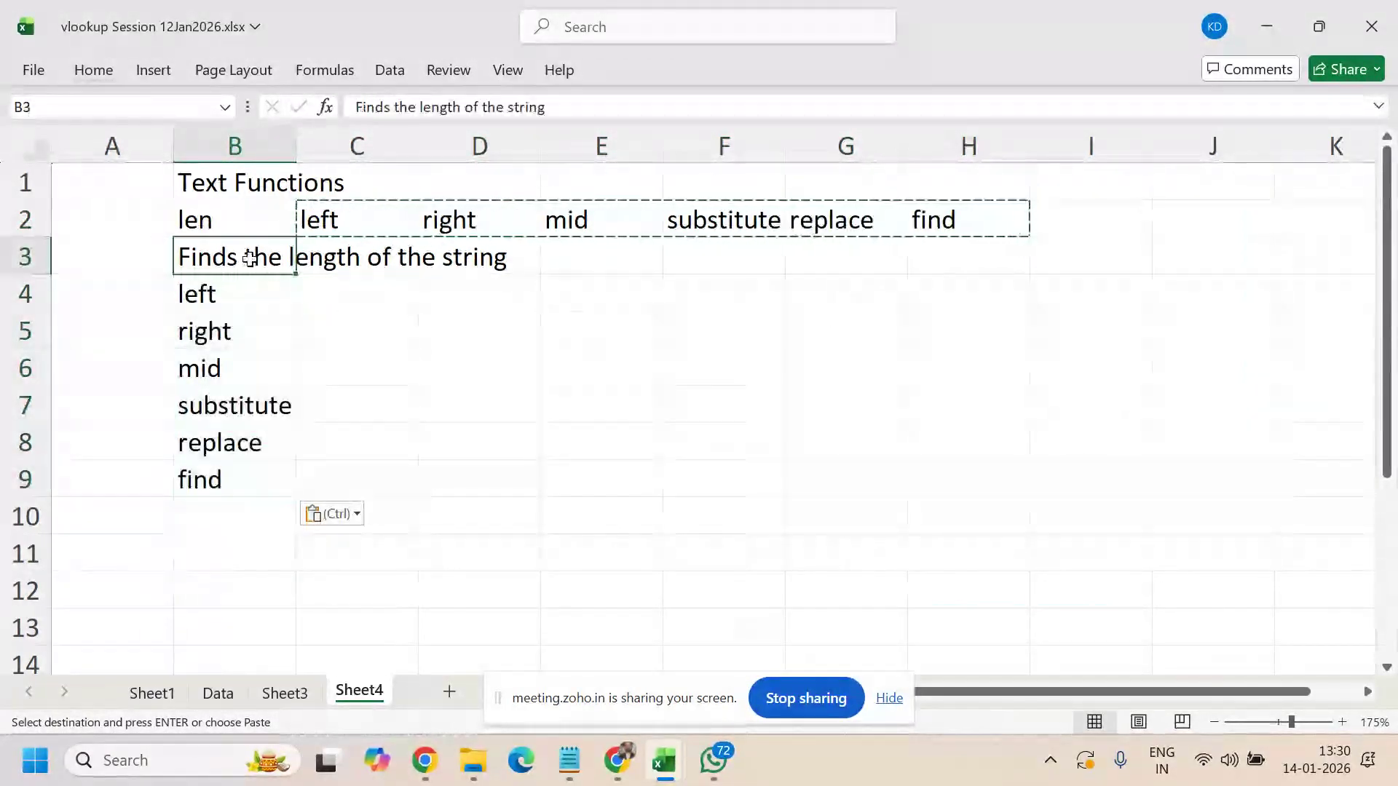
key(ctrl+c)
click(334, 211)
key(ctrl+v)
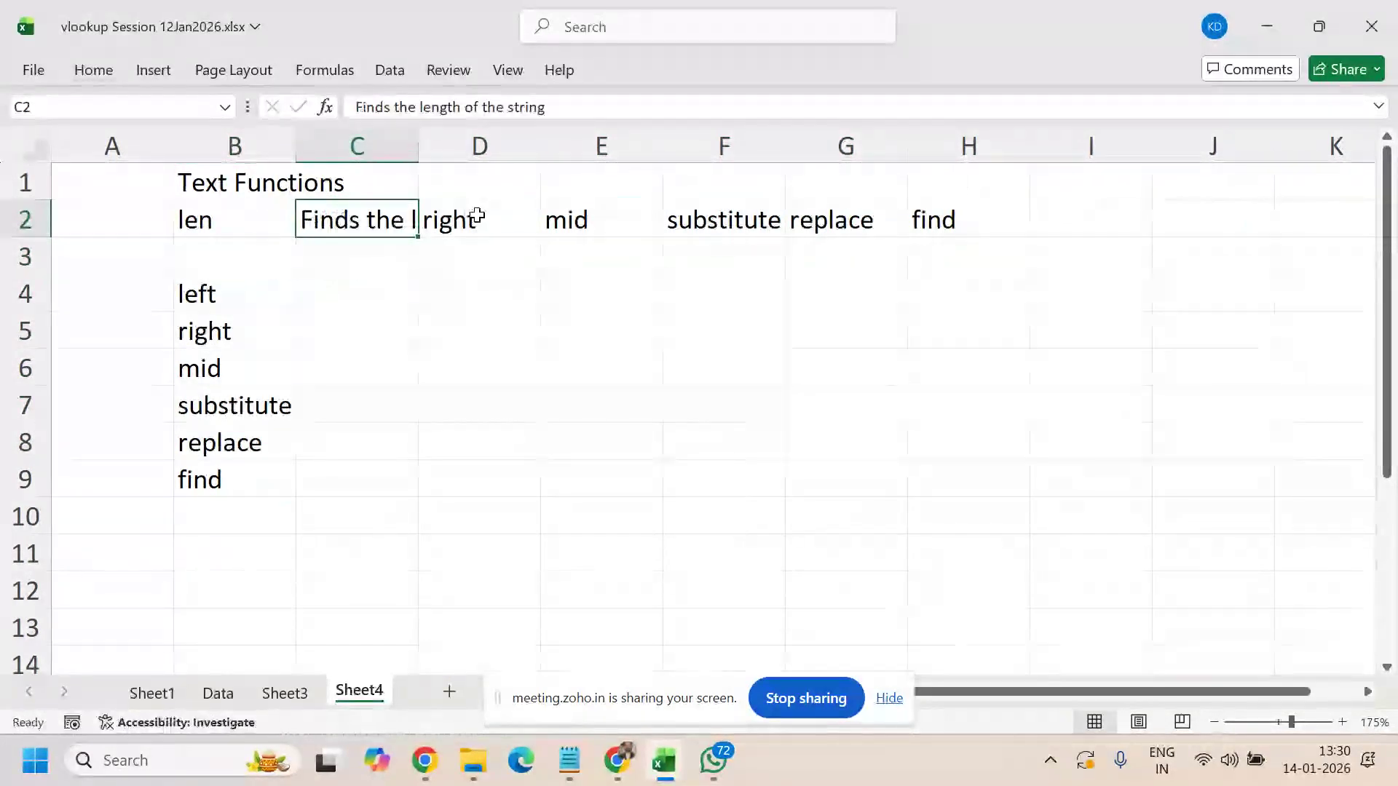
drag(474, 216, 939, 218)
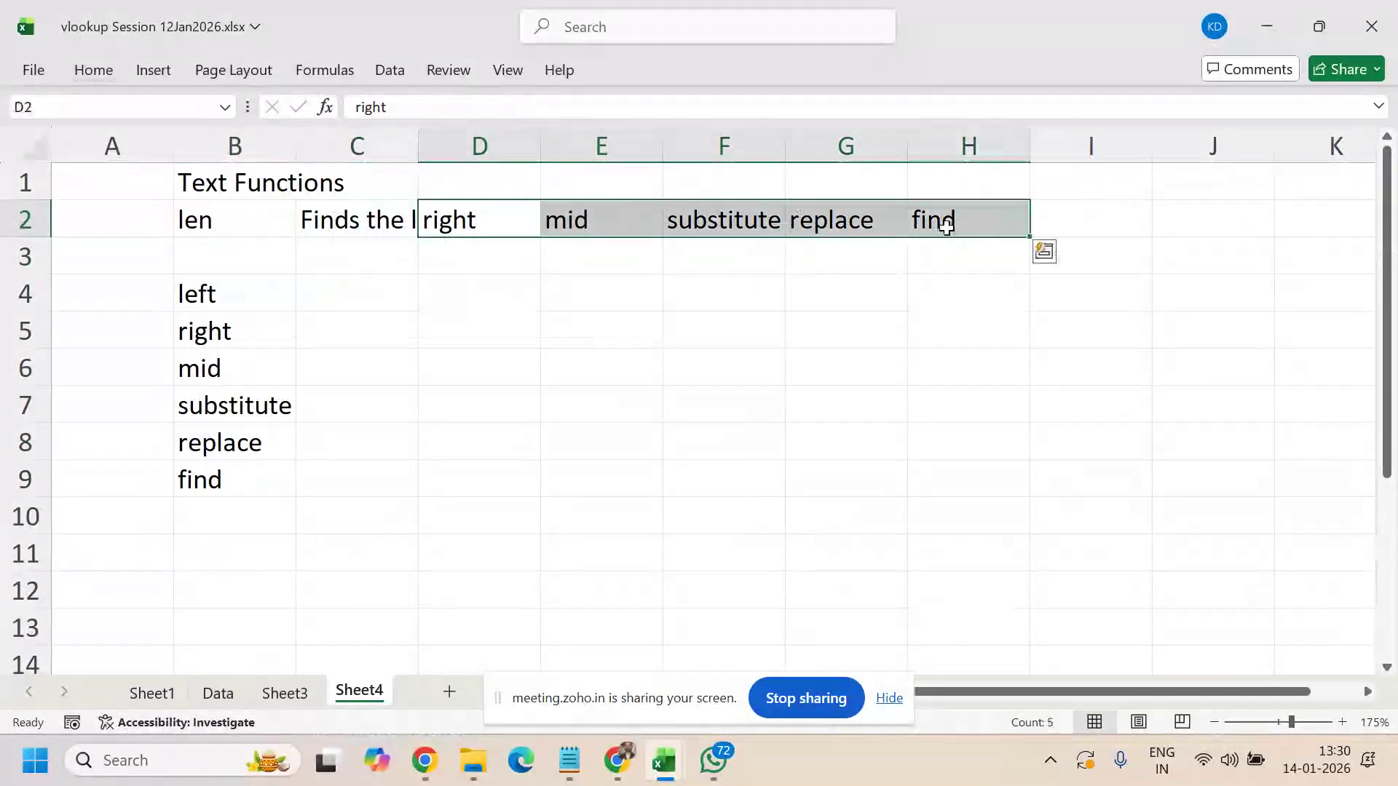
key(Delete)
- Delete the now-empty row 3 so left follows len directly, landing on C3
click(45, 254)
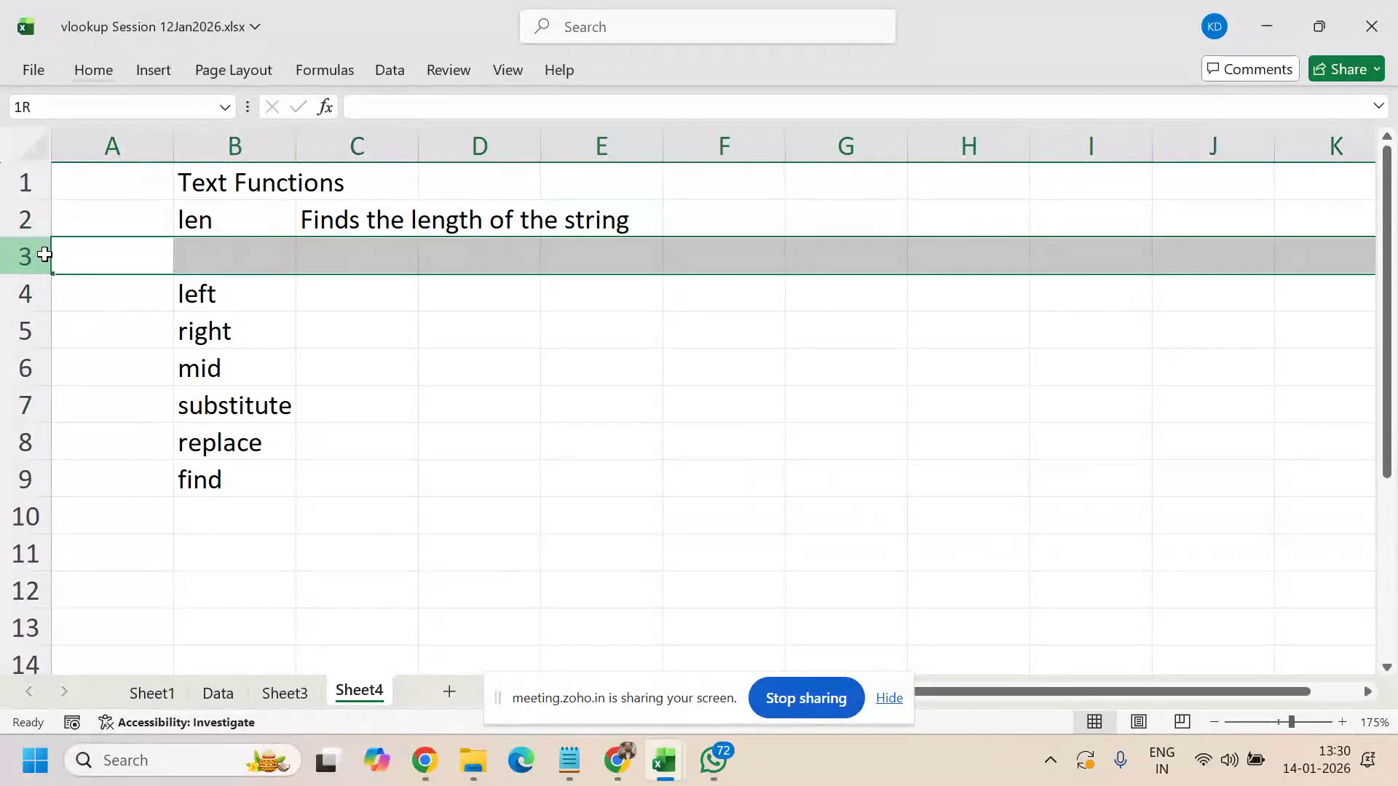
key(ctrl+minus)
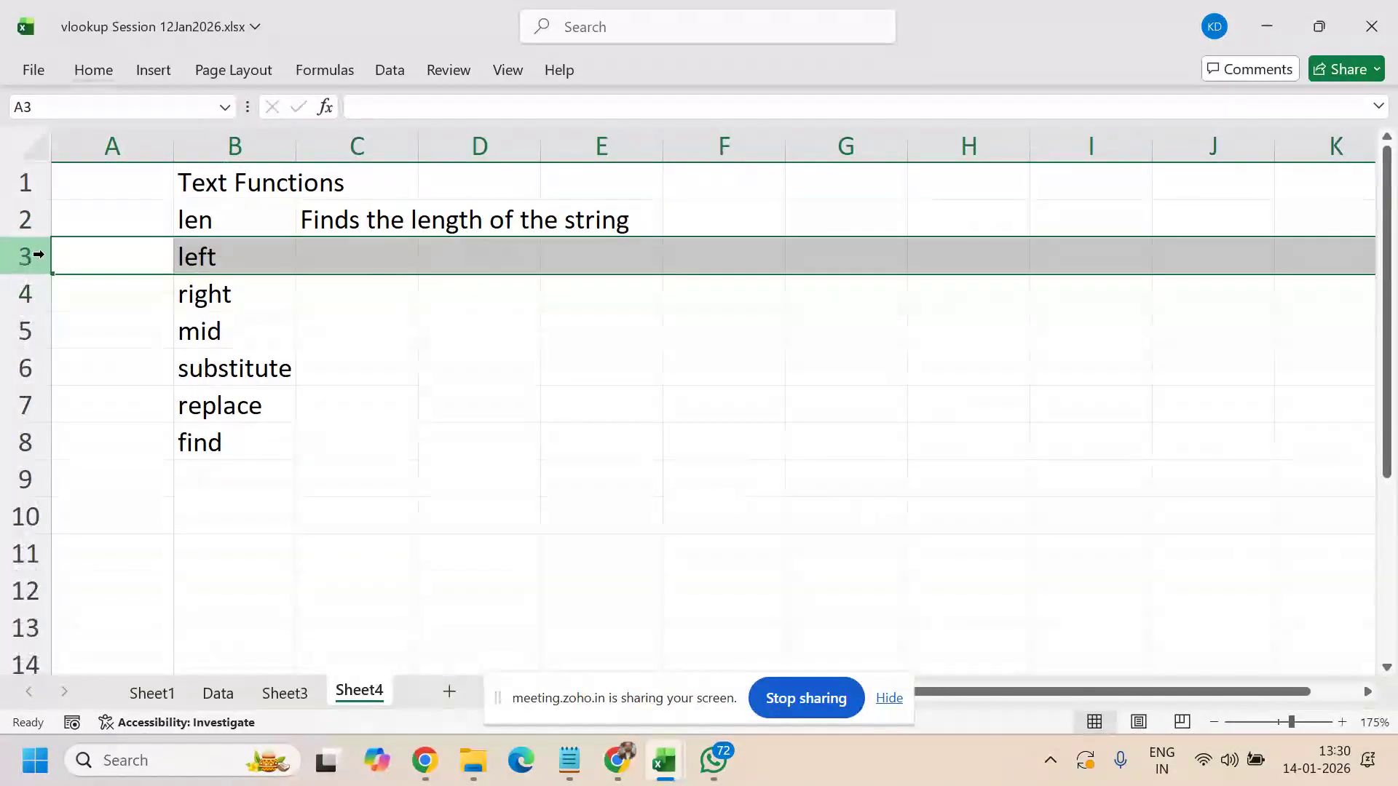
key(Up)
key(Down)
key(Right)
key(Right)
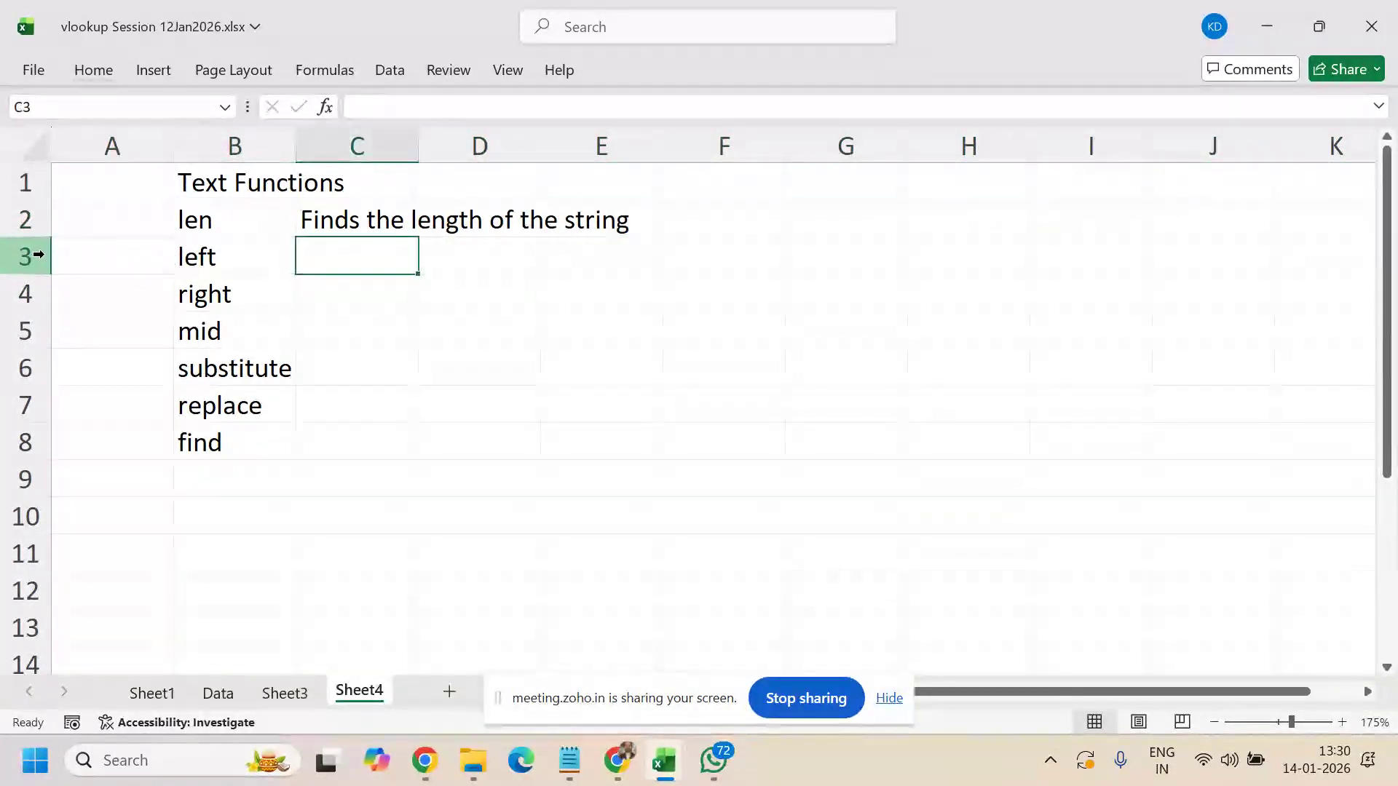
key(Up)
key(Down)
key(Right)
key(Right)
key(Right)
key(Right)
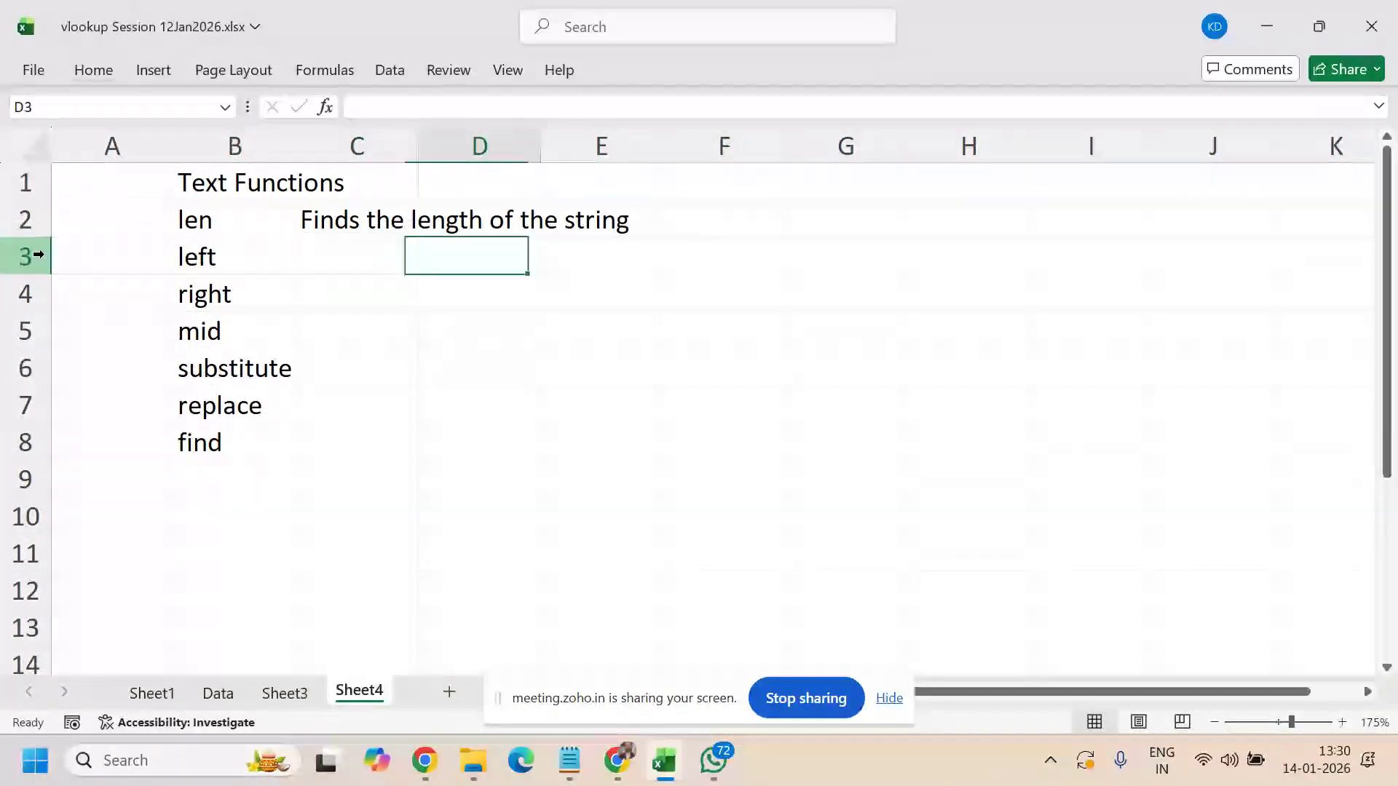
- Enter a sample full name in G2 and AutoFit column G to its width
key(Up)
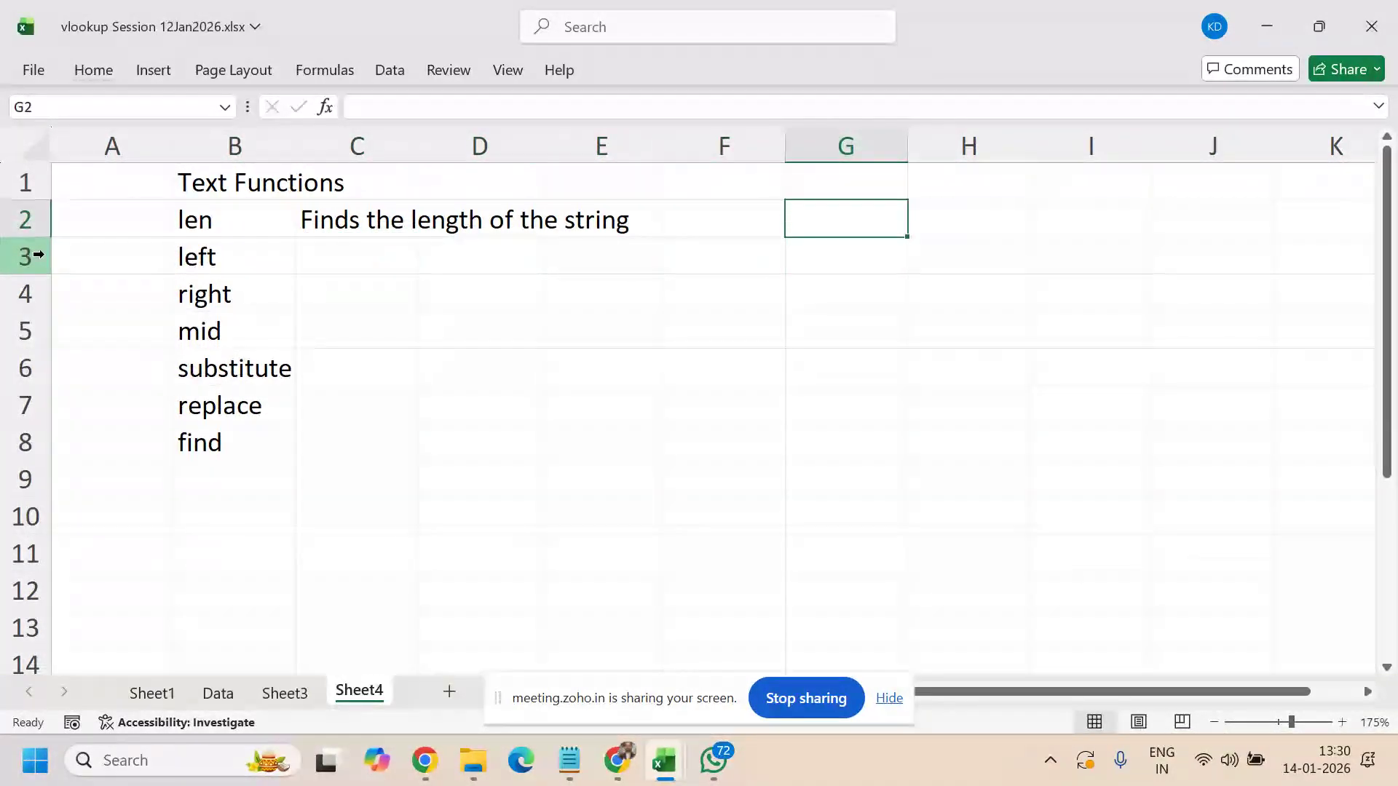
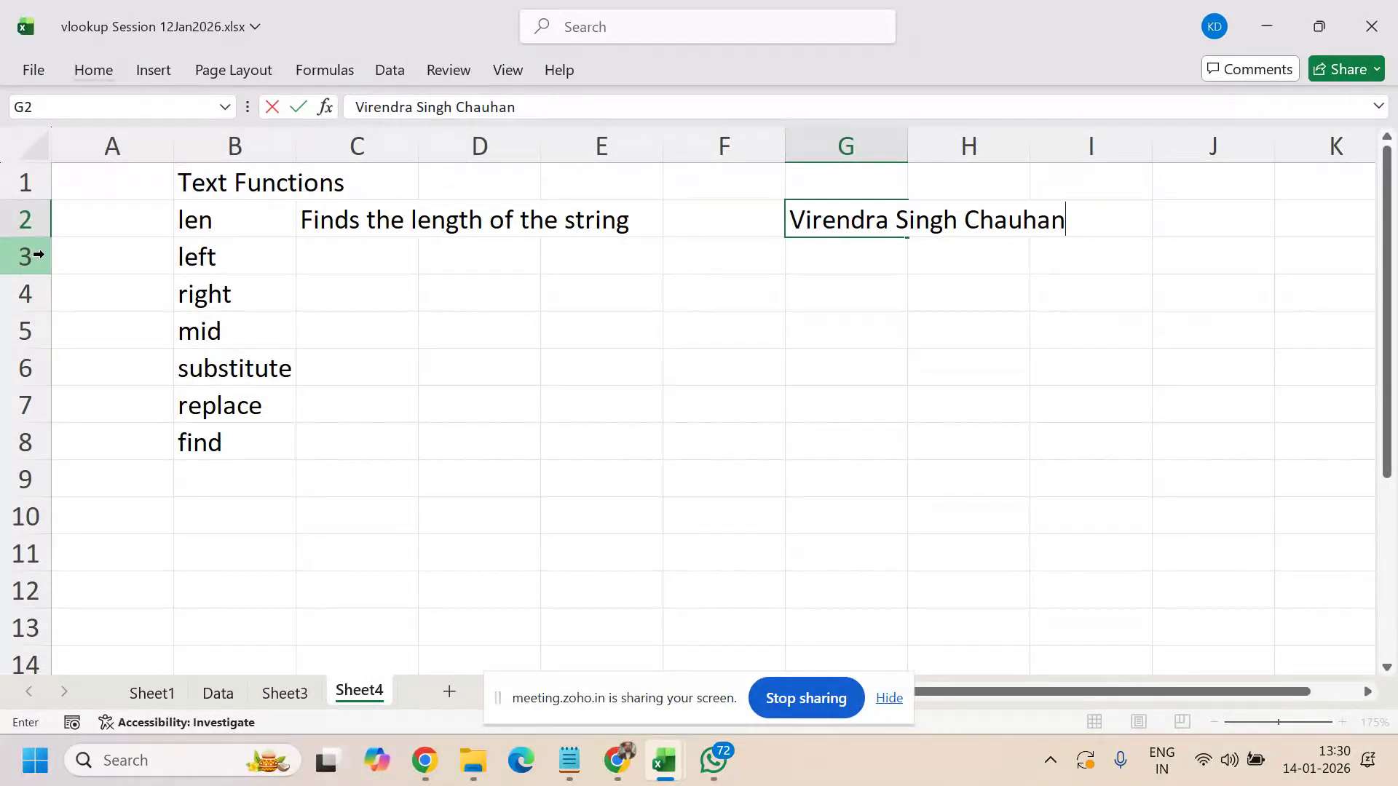
key(ctrl+Return)
key(Right)
key(Right)
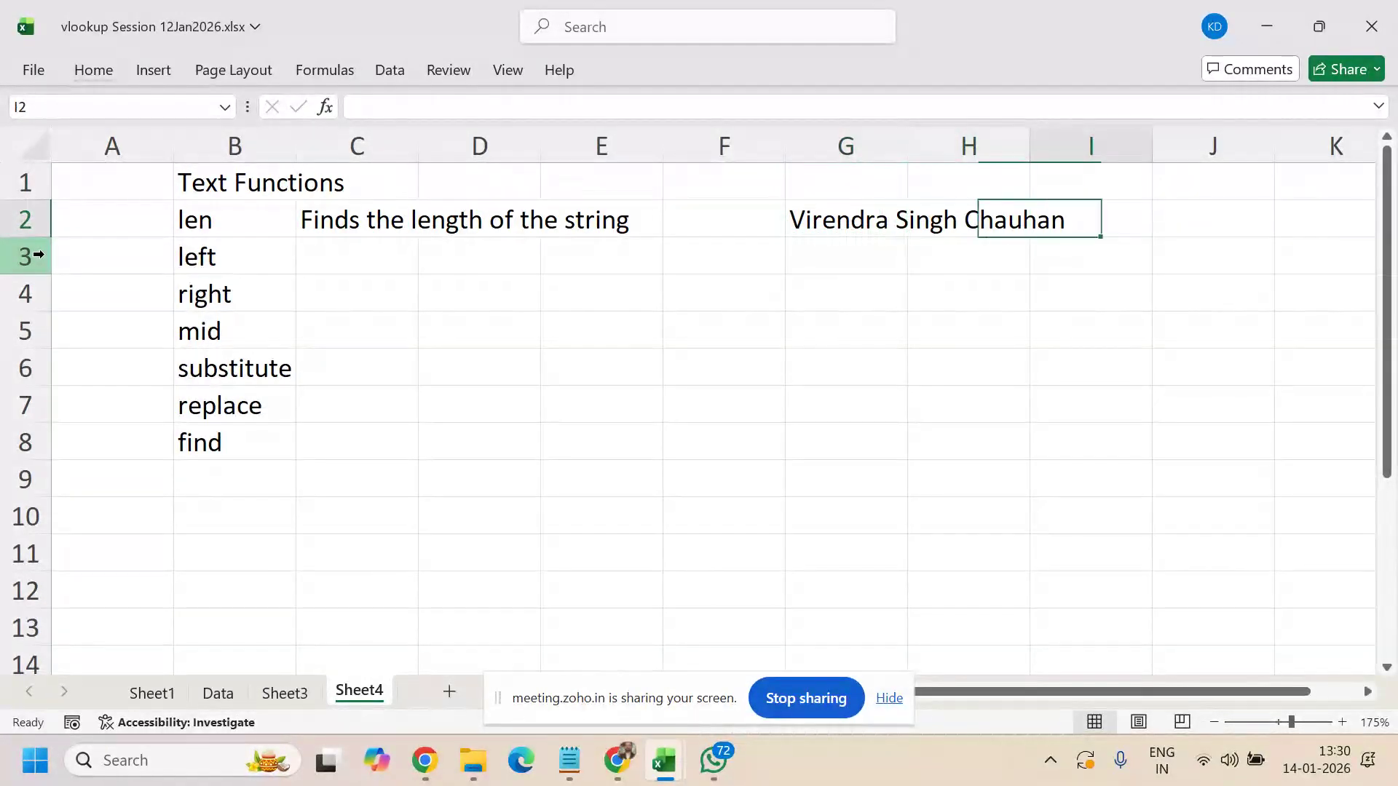
key(Left)
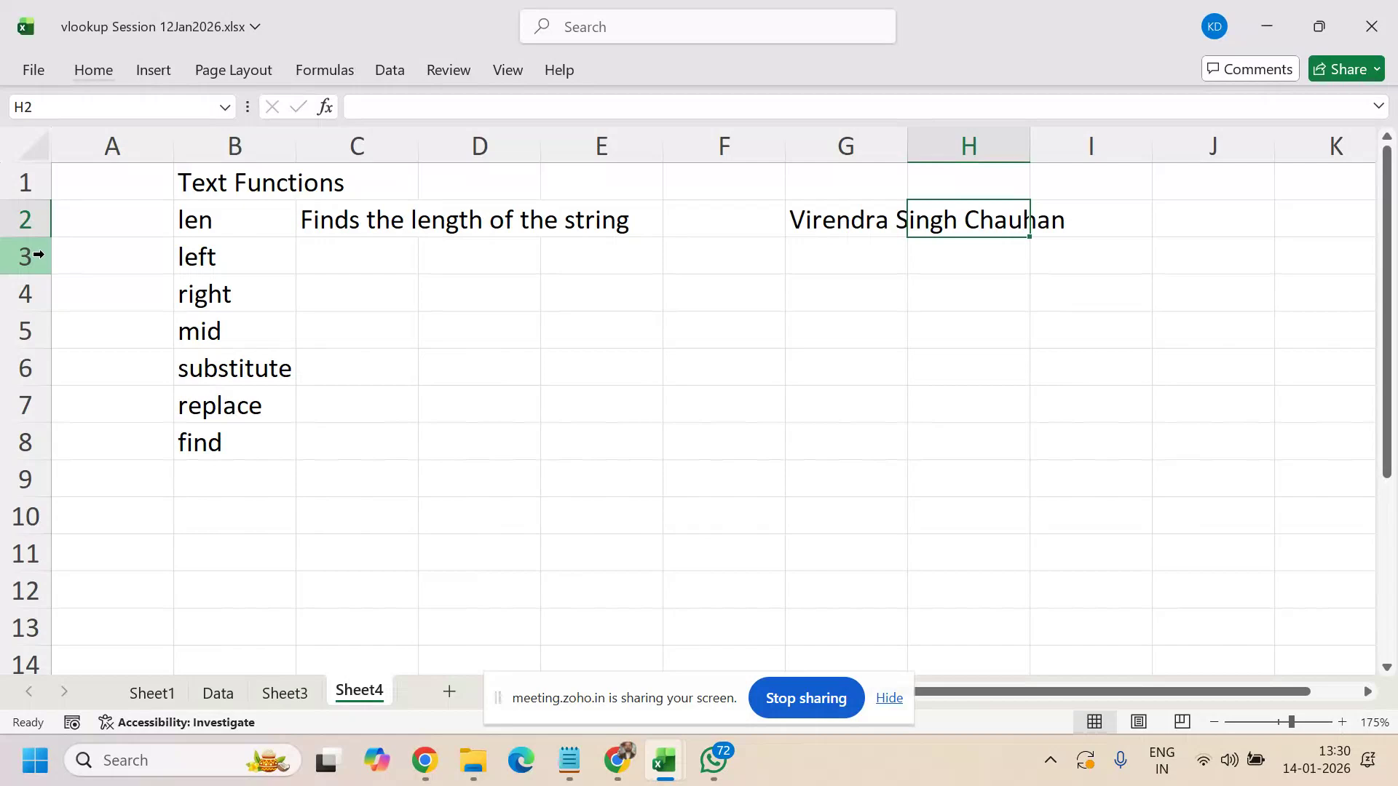
click(867, 134)
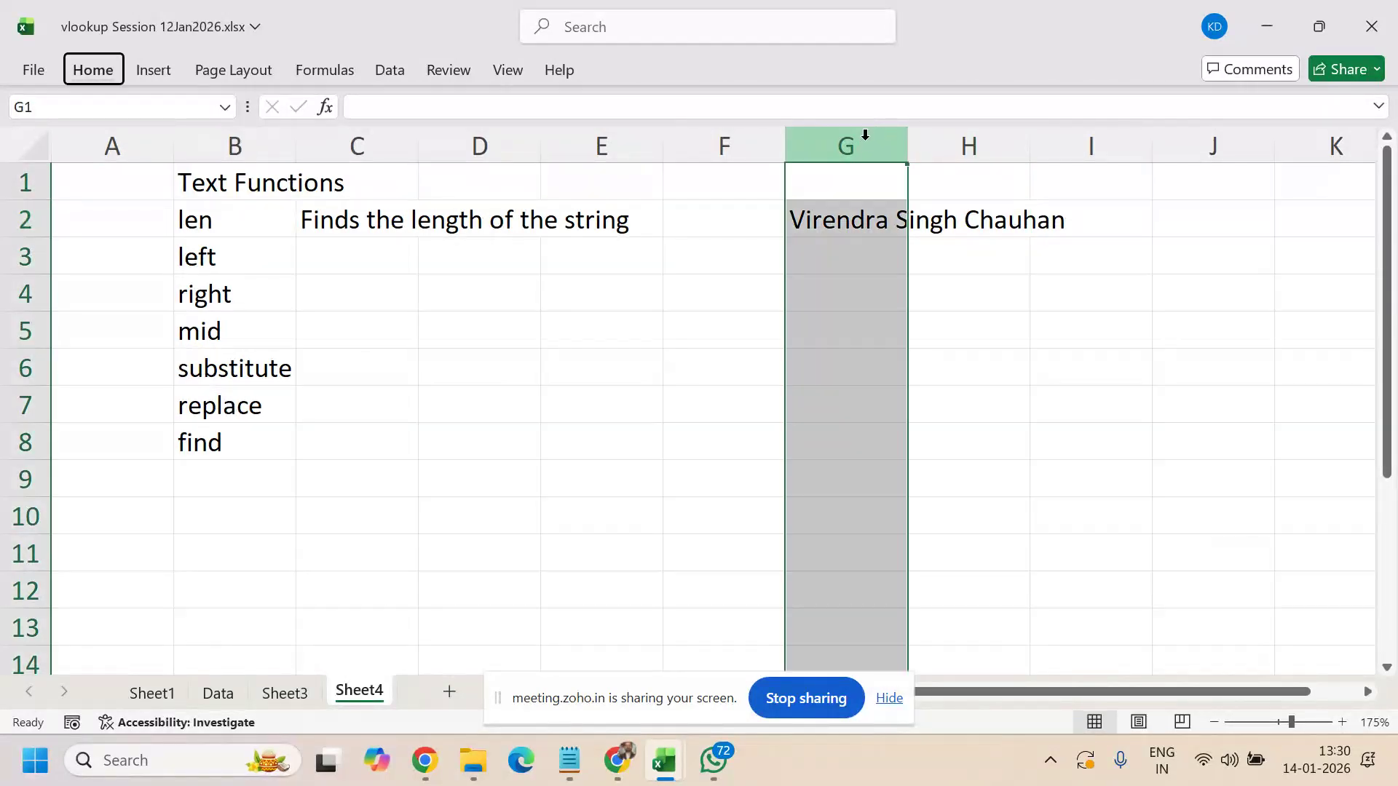
key(h)
key(o)
key(i)
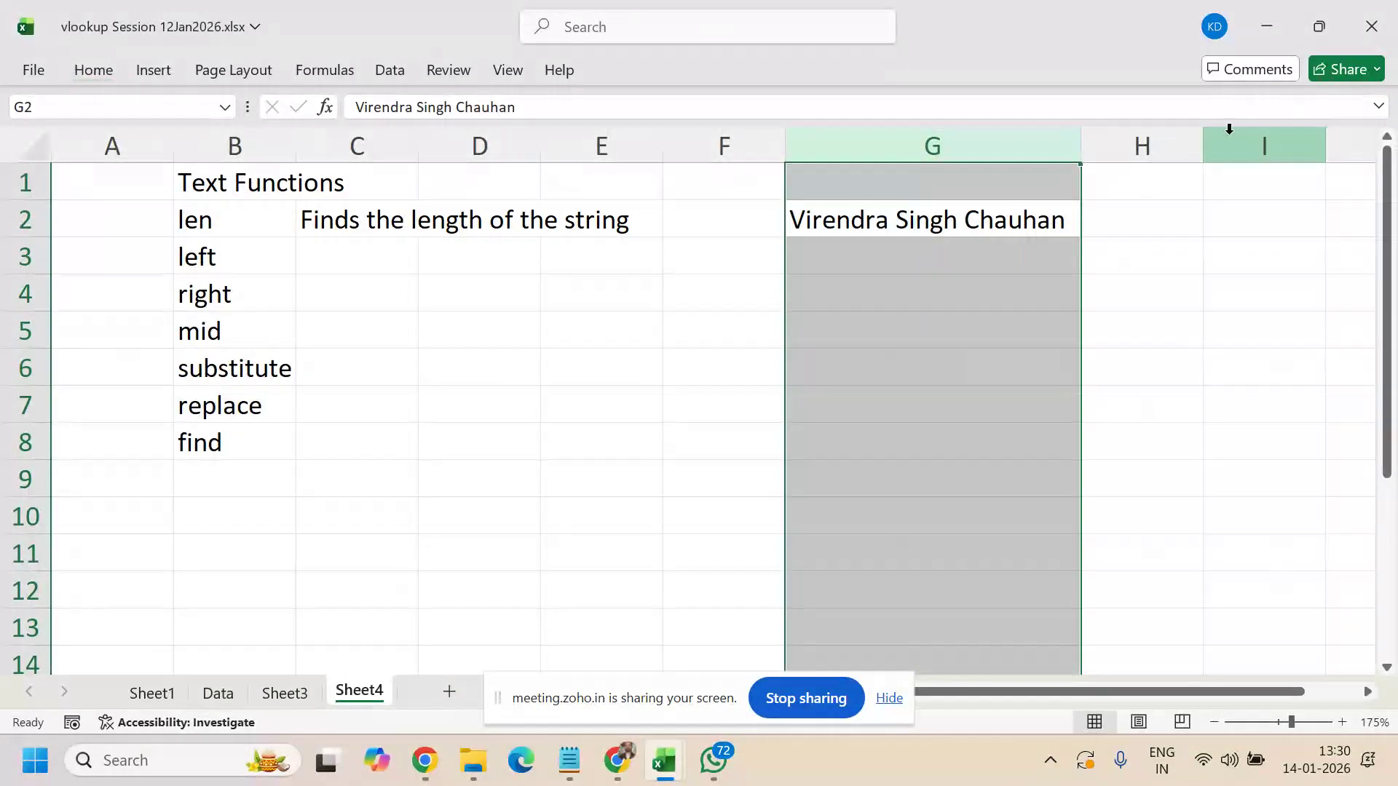
- Enter =LEN(G2) in H2, returning 22
click(1145, 206)
text(=len()
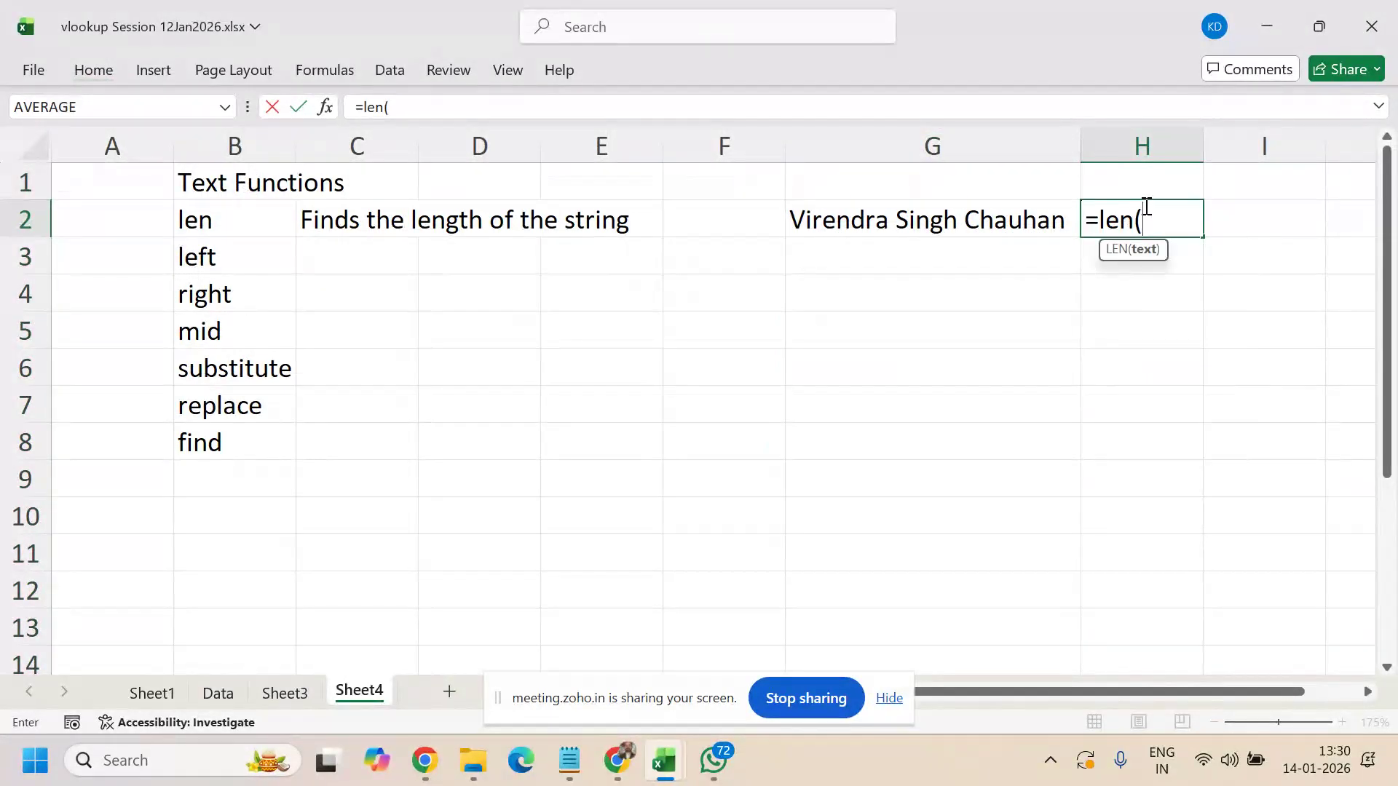
click(979, 218)
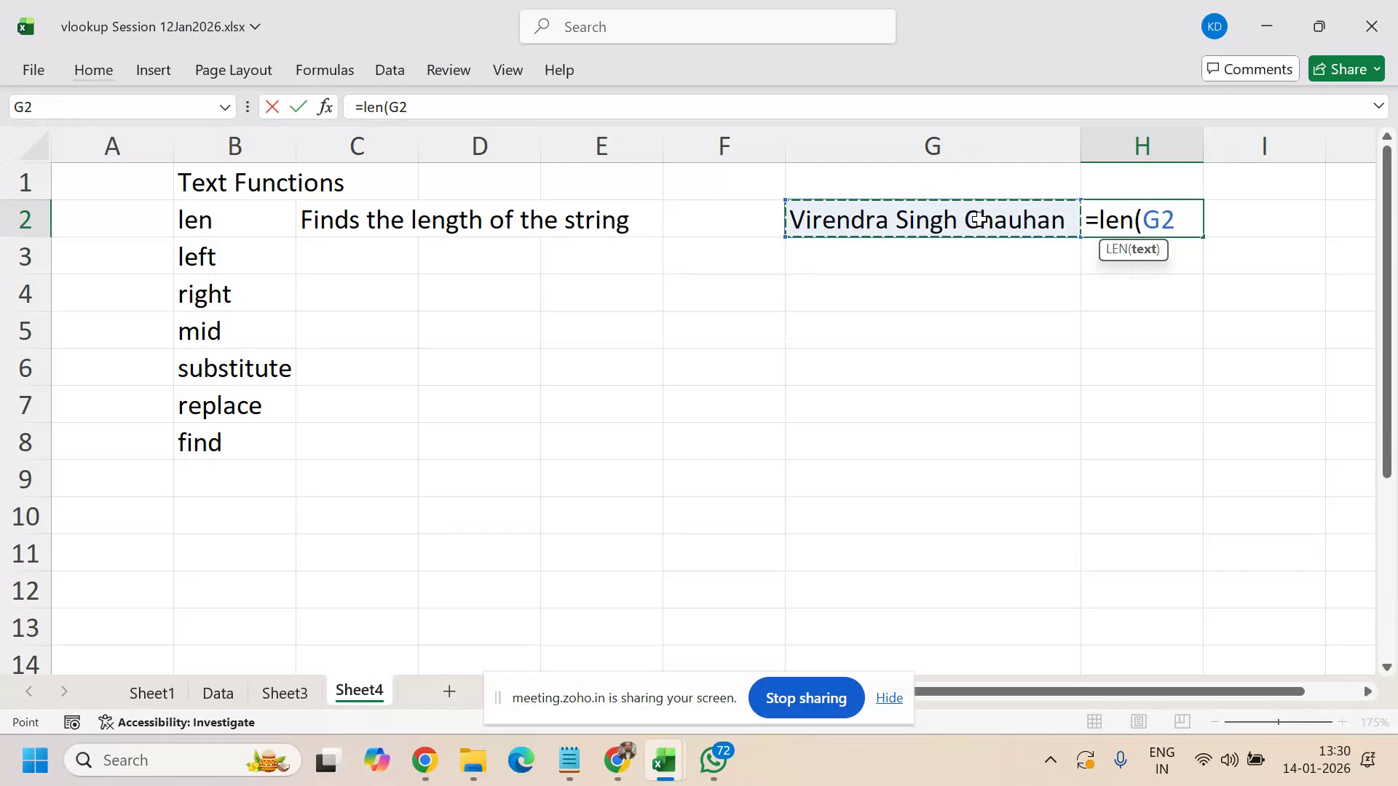
key(Return)
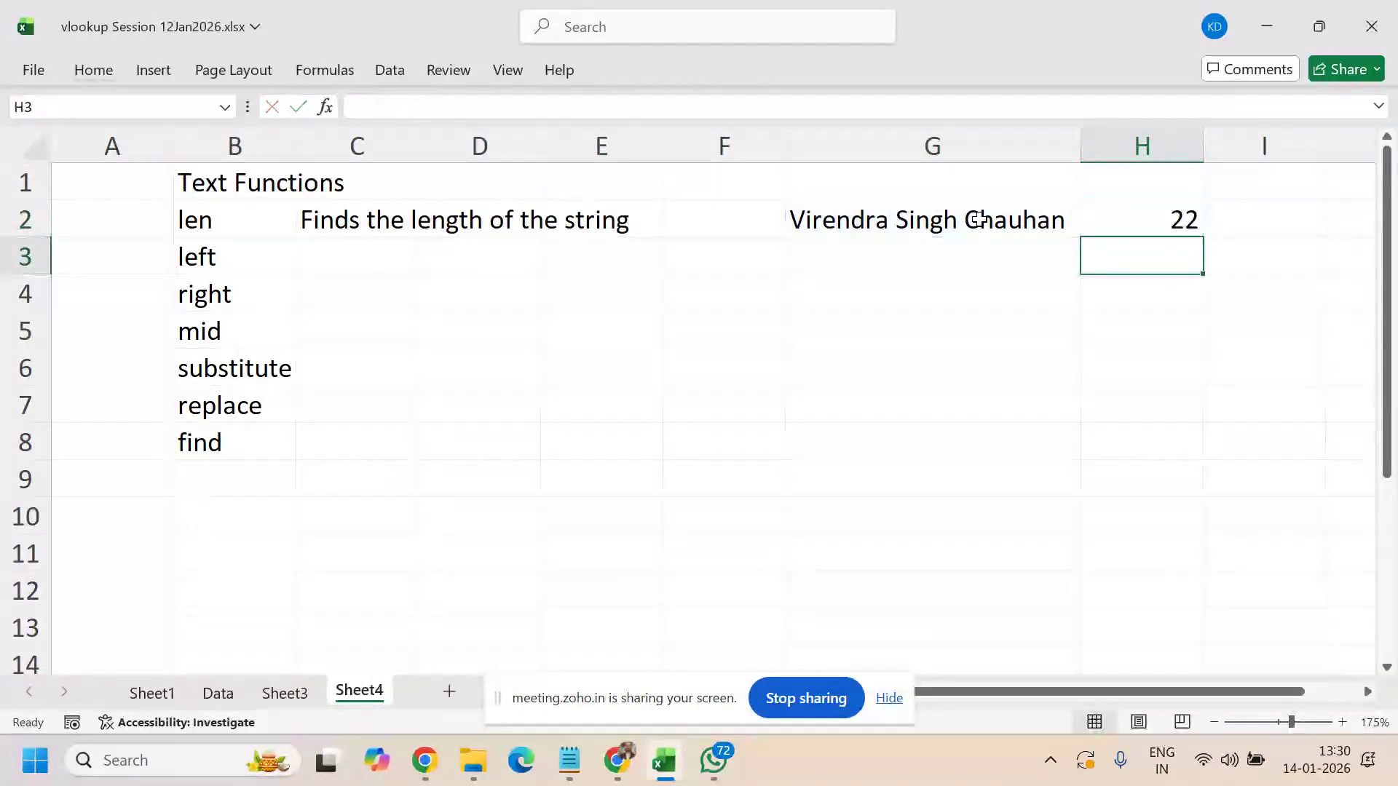
key(Up)
key(Left)
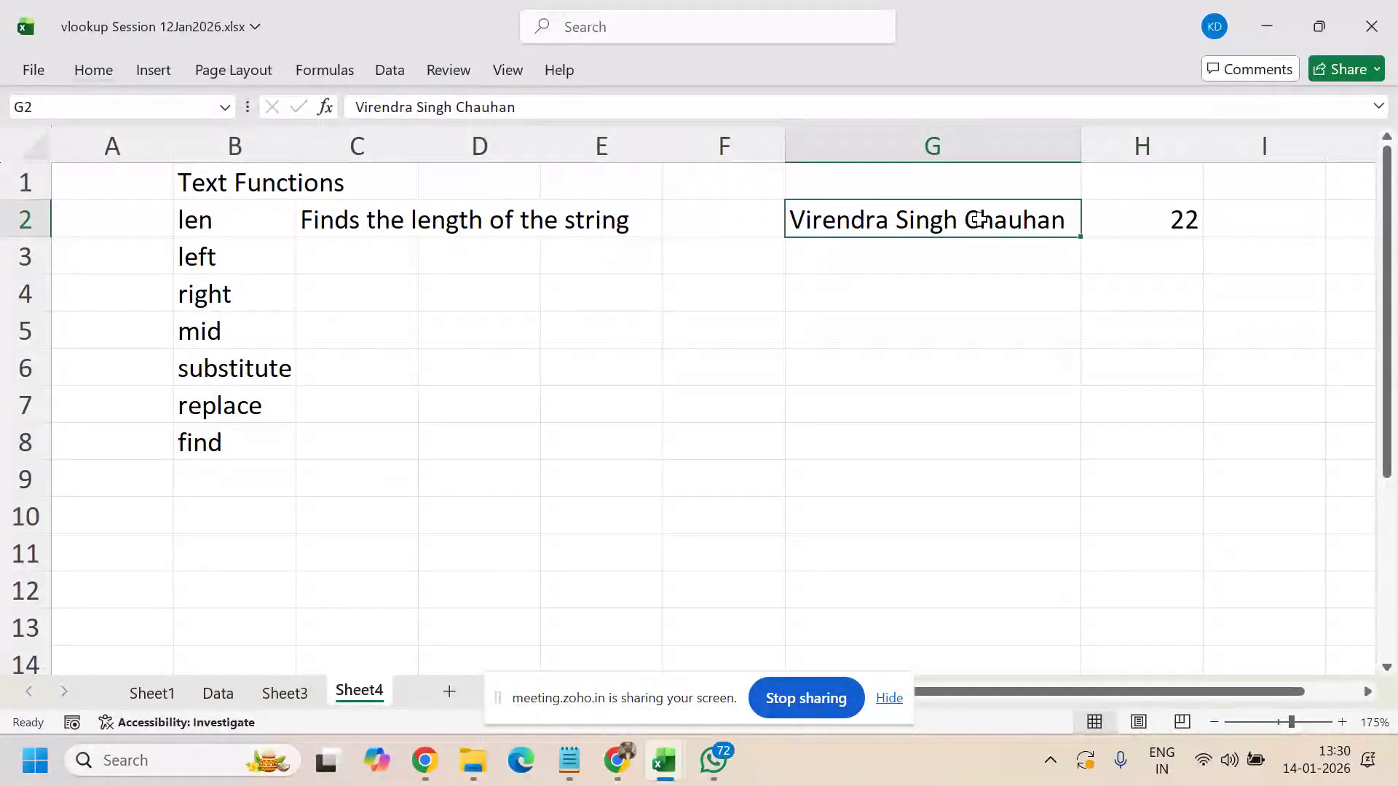
key(Right)
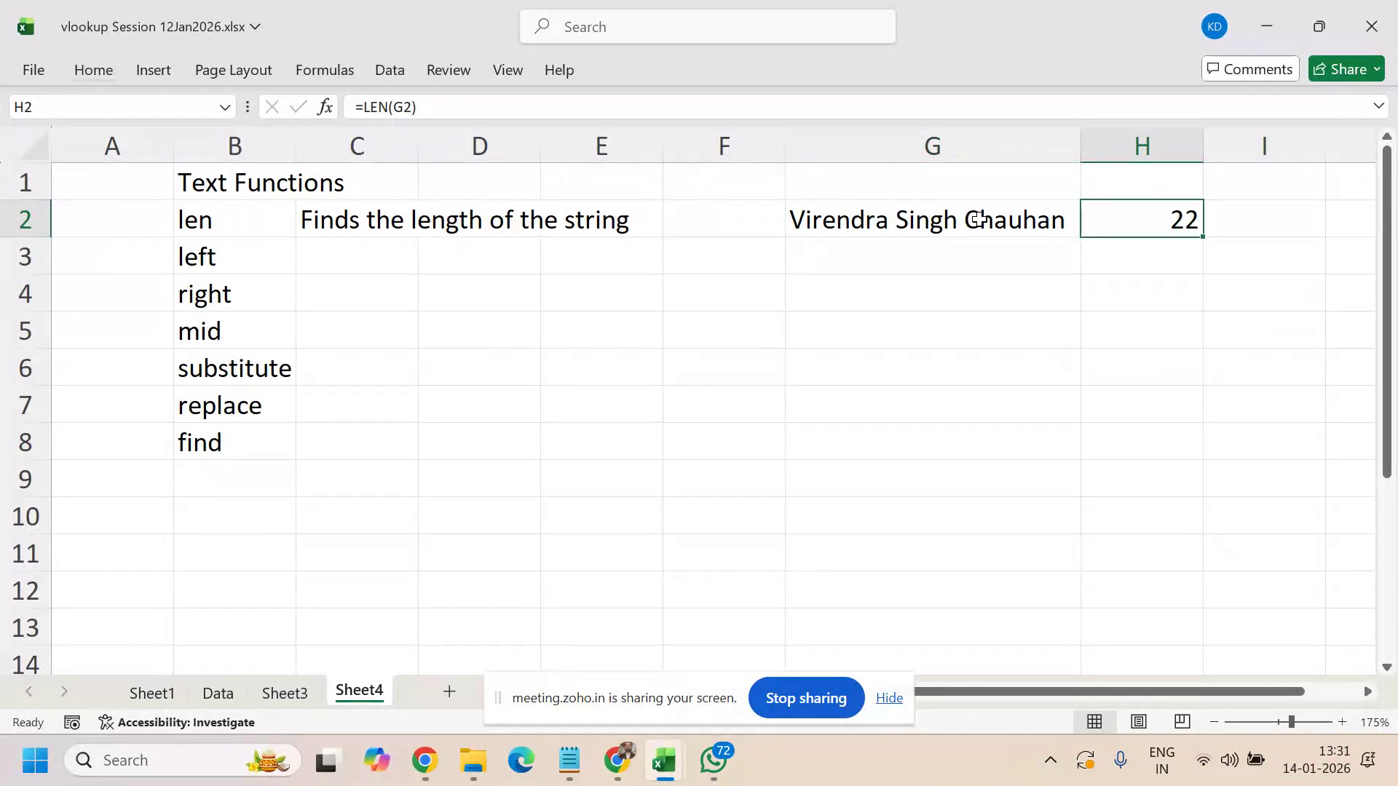
key(Left)
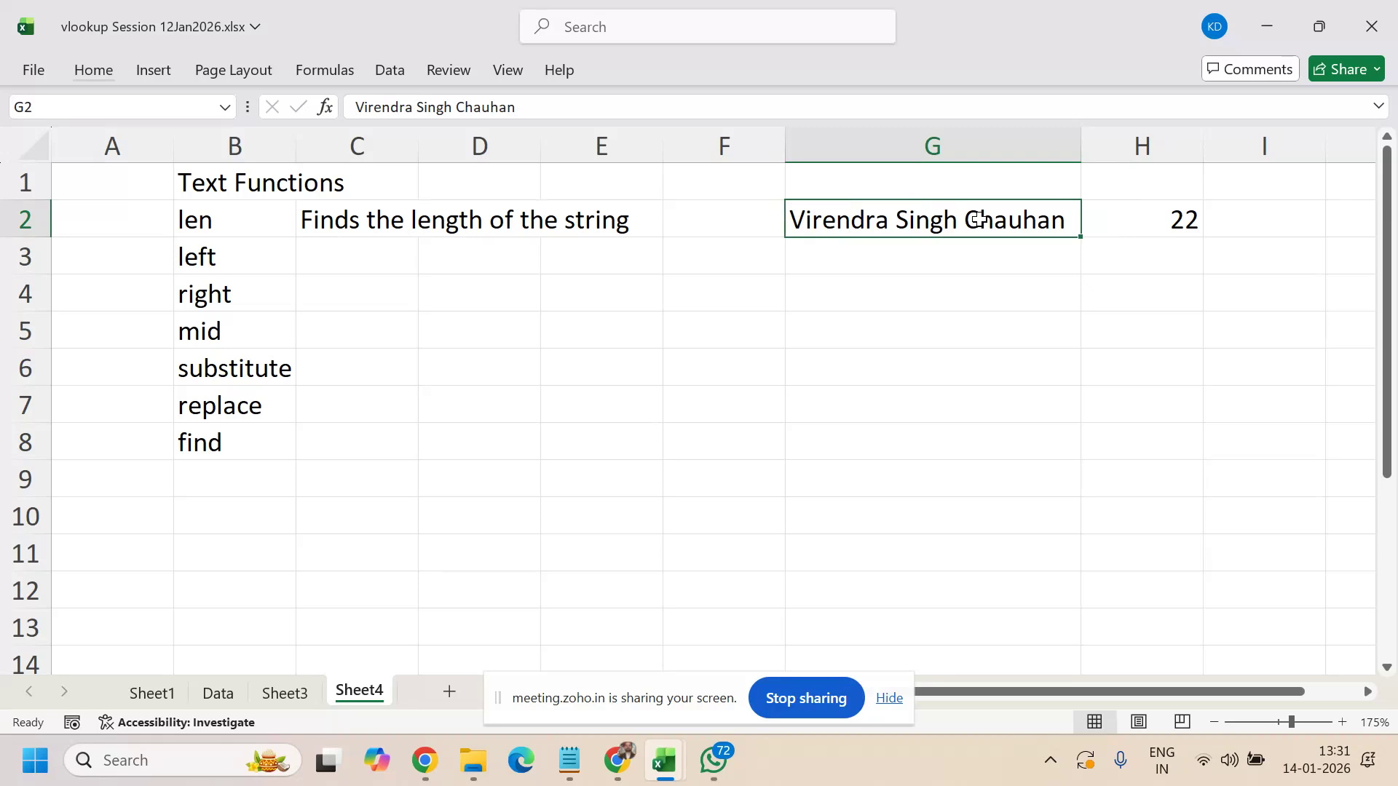
- Add trailing spaces to the G2 name to test LEN, then remove them so it returns 22
key(F2)
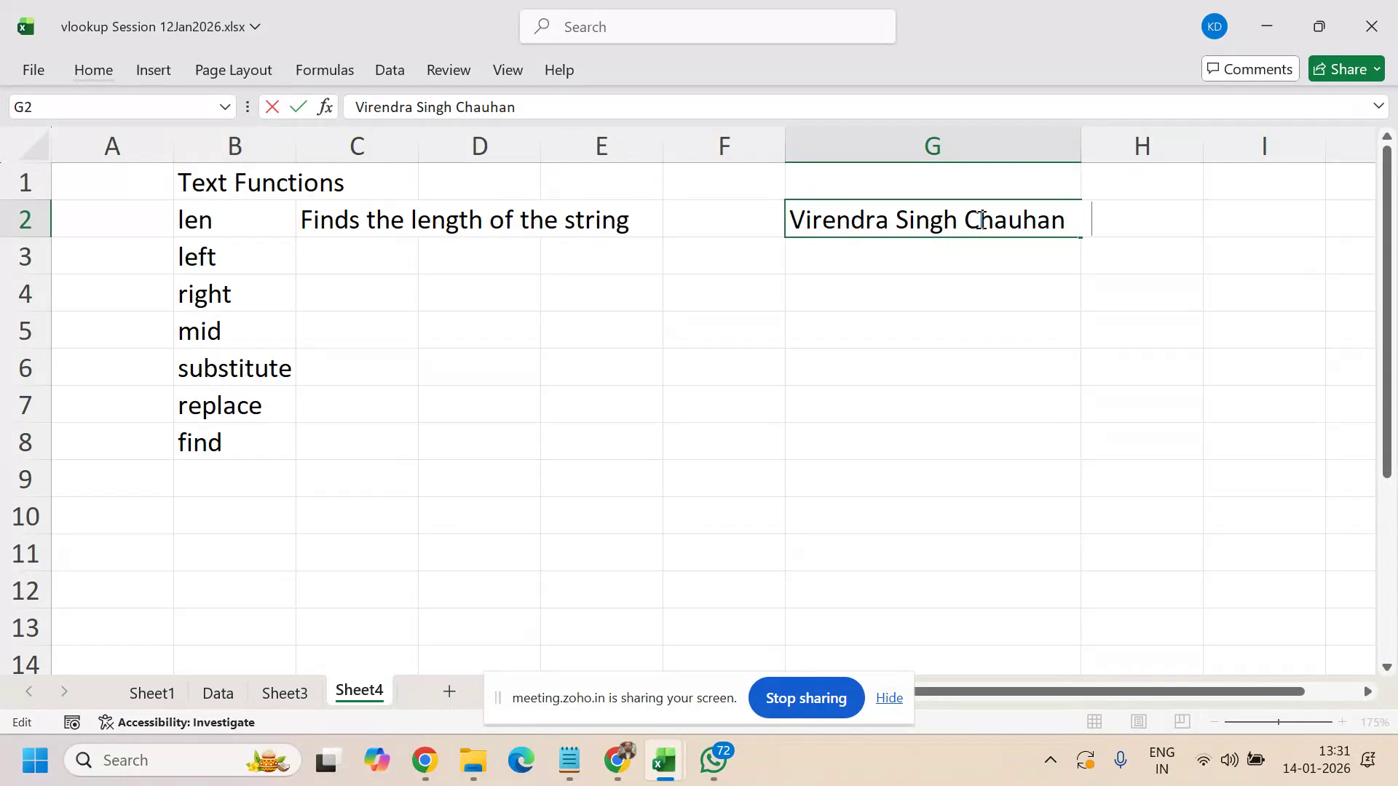
key(Return)
click(979, 220)
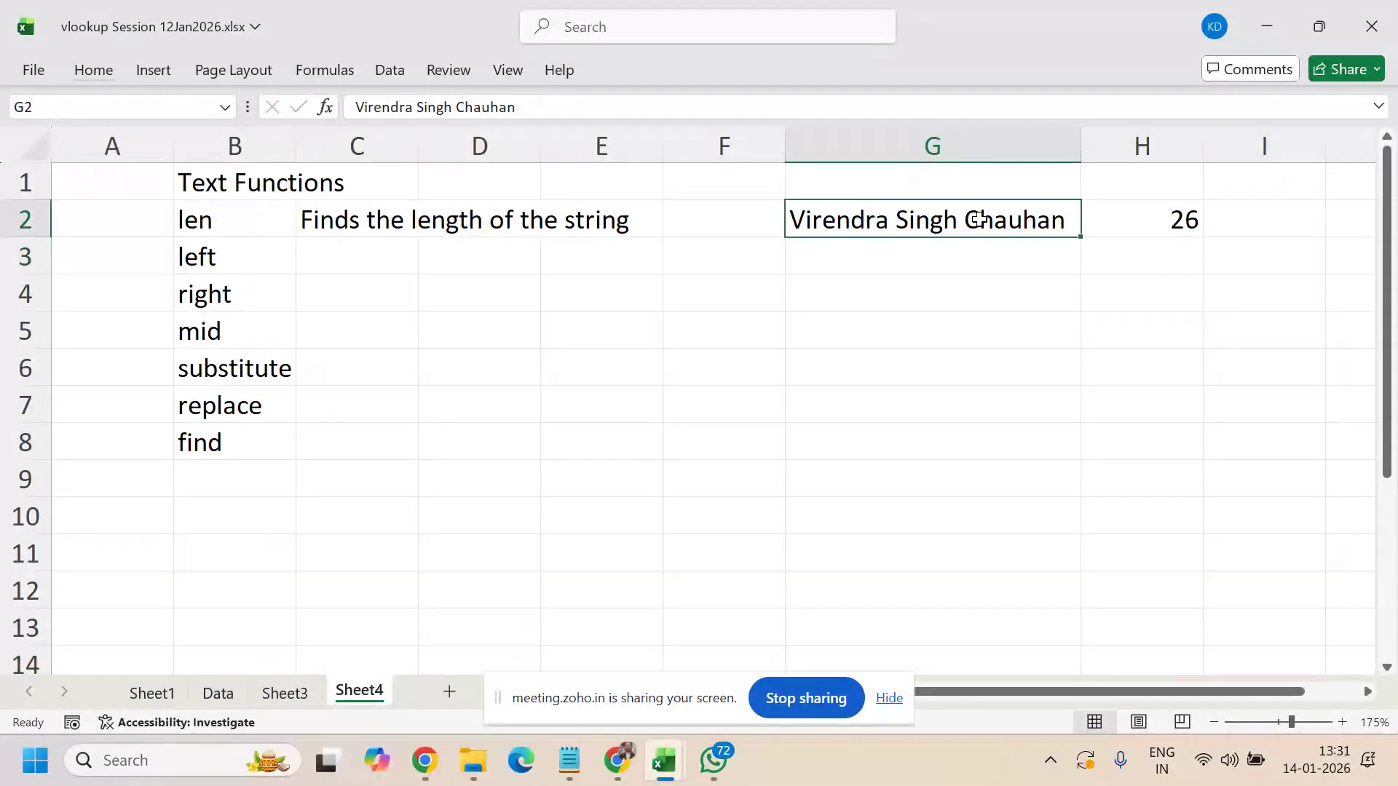
key(F2)
key(BackSpace)
key(BackSpace)
key(BackSpace)
key(BackSpace)
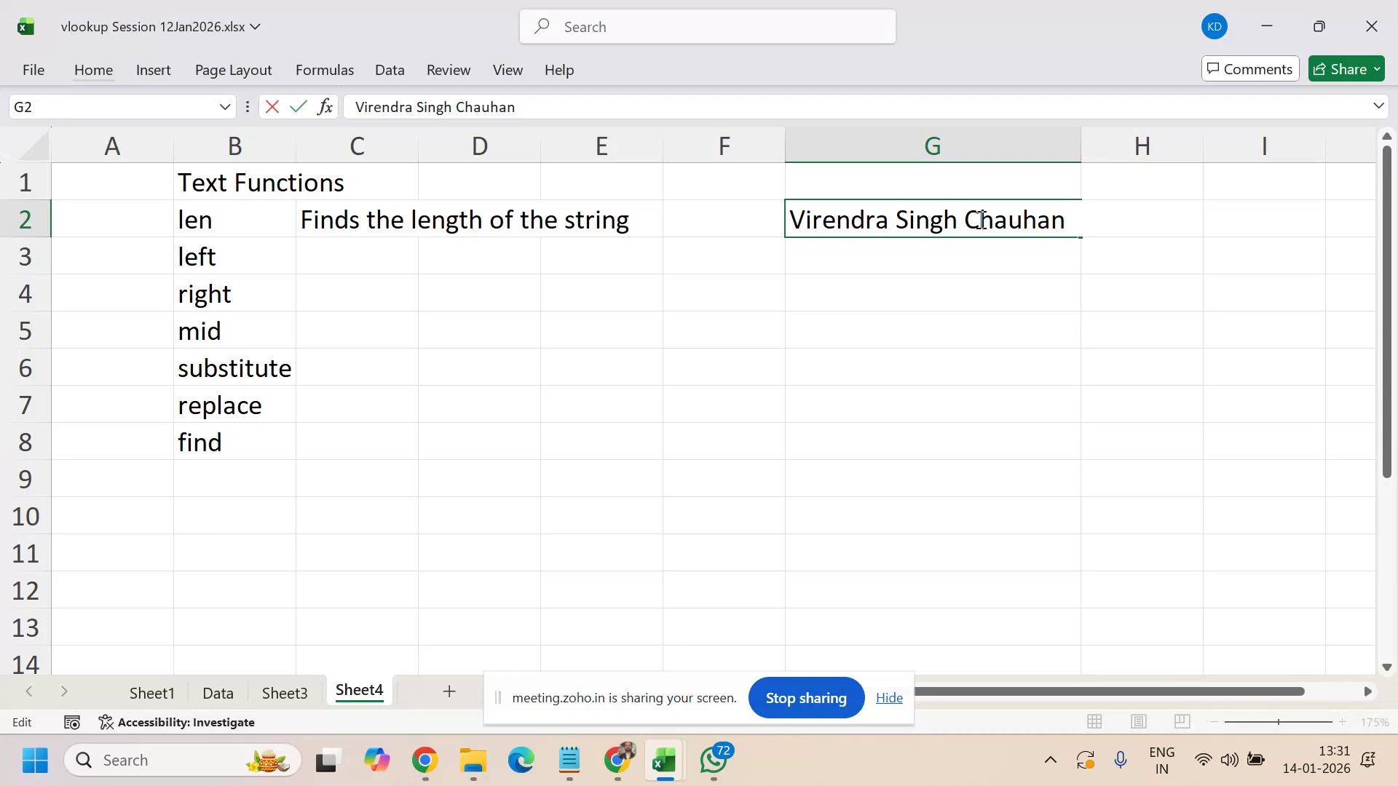
key(Return)
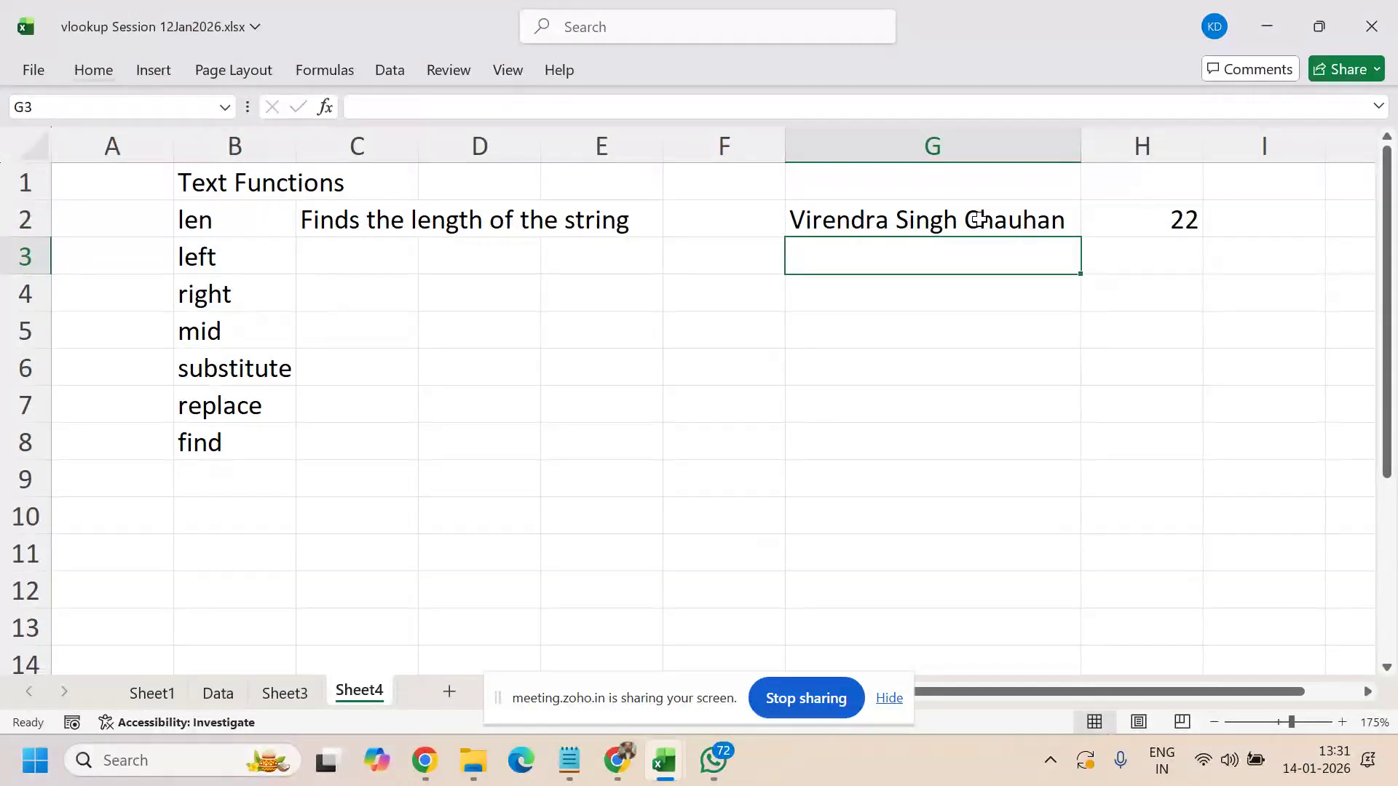
key(Left)
key(Left)
key(Left)
key(Left)
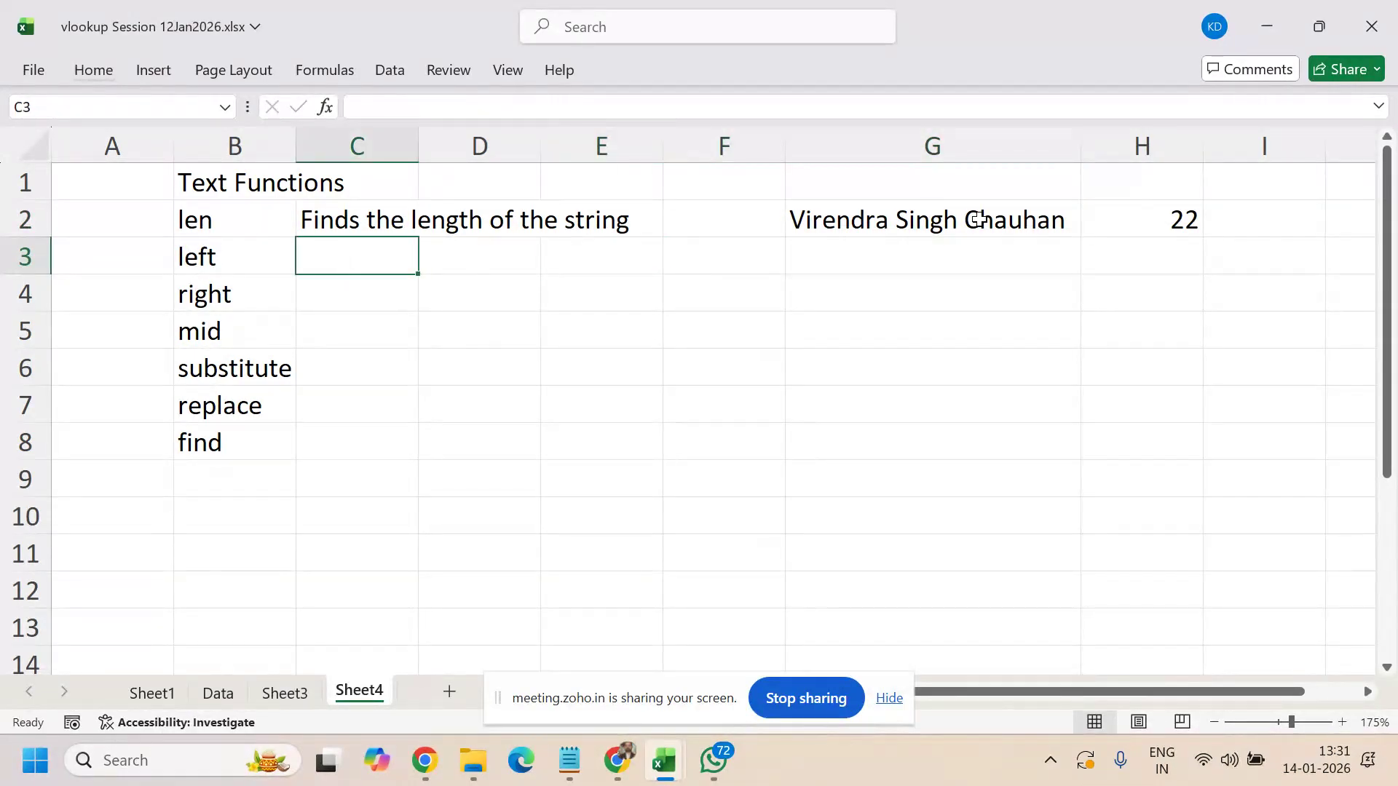
- Describe LEFT in C3 as 'Finds the no of characters from left side'
text(Finds the )
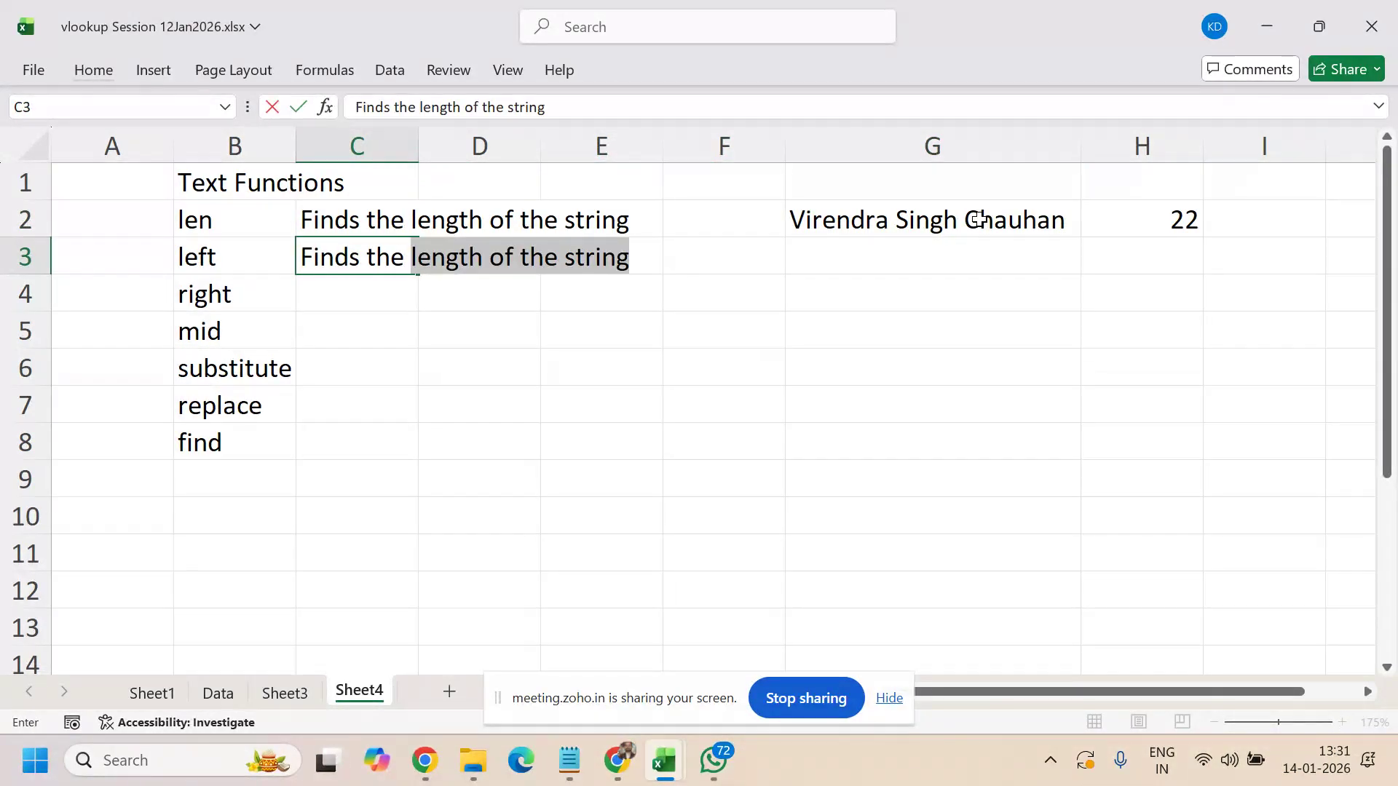
text(no of c)
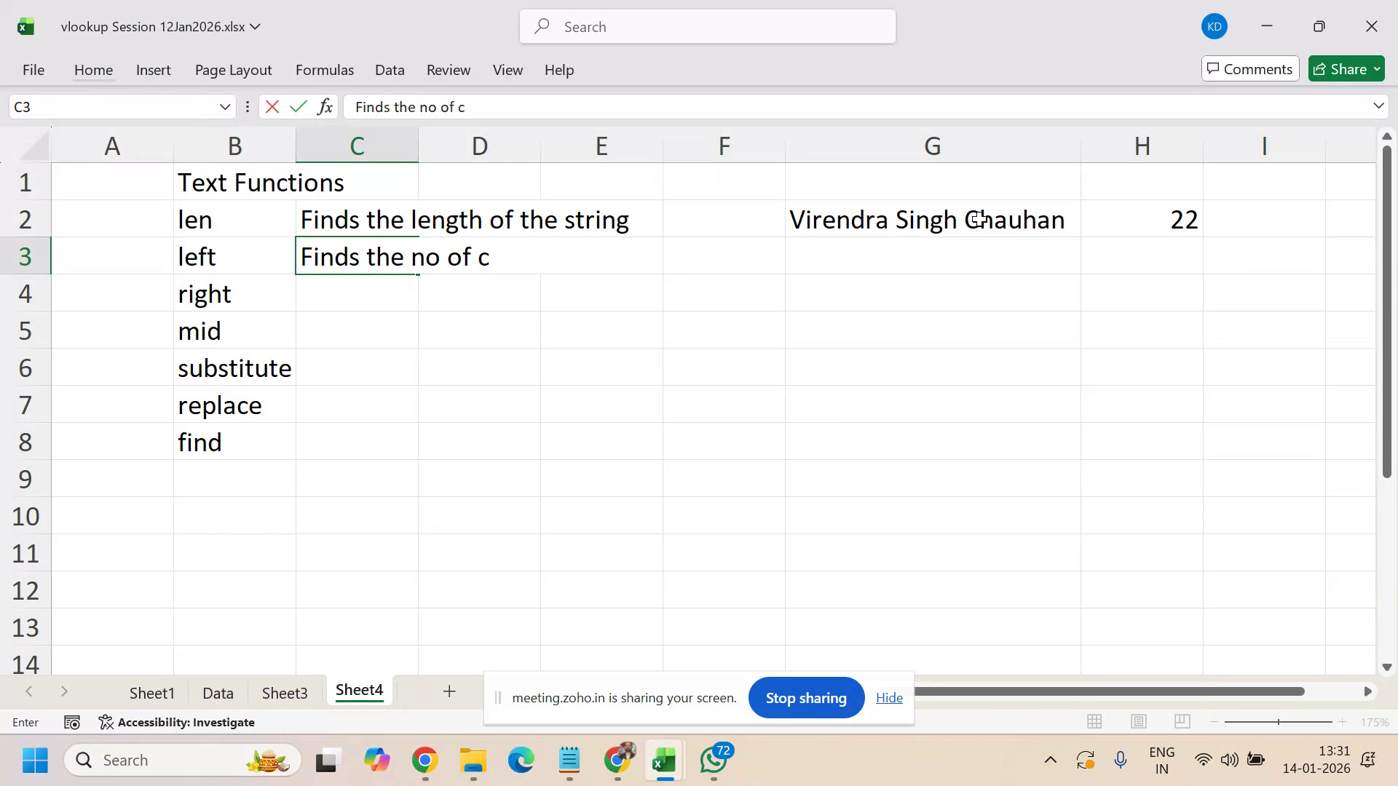
text(haracters from)
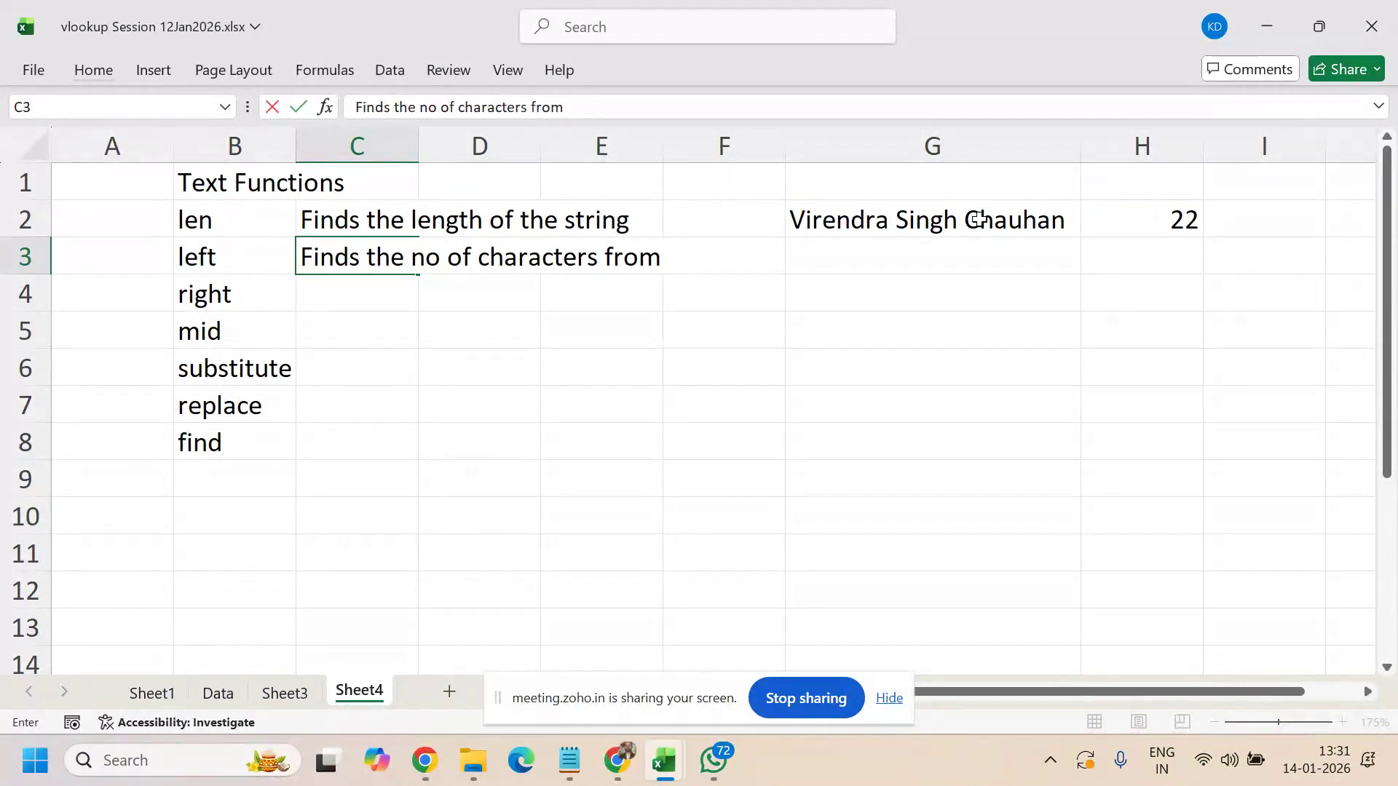
text( left side)
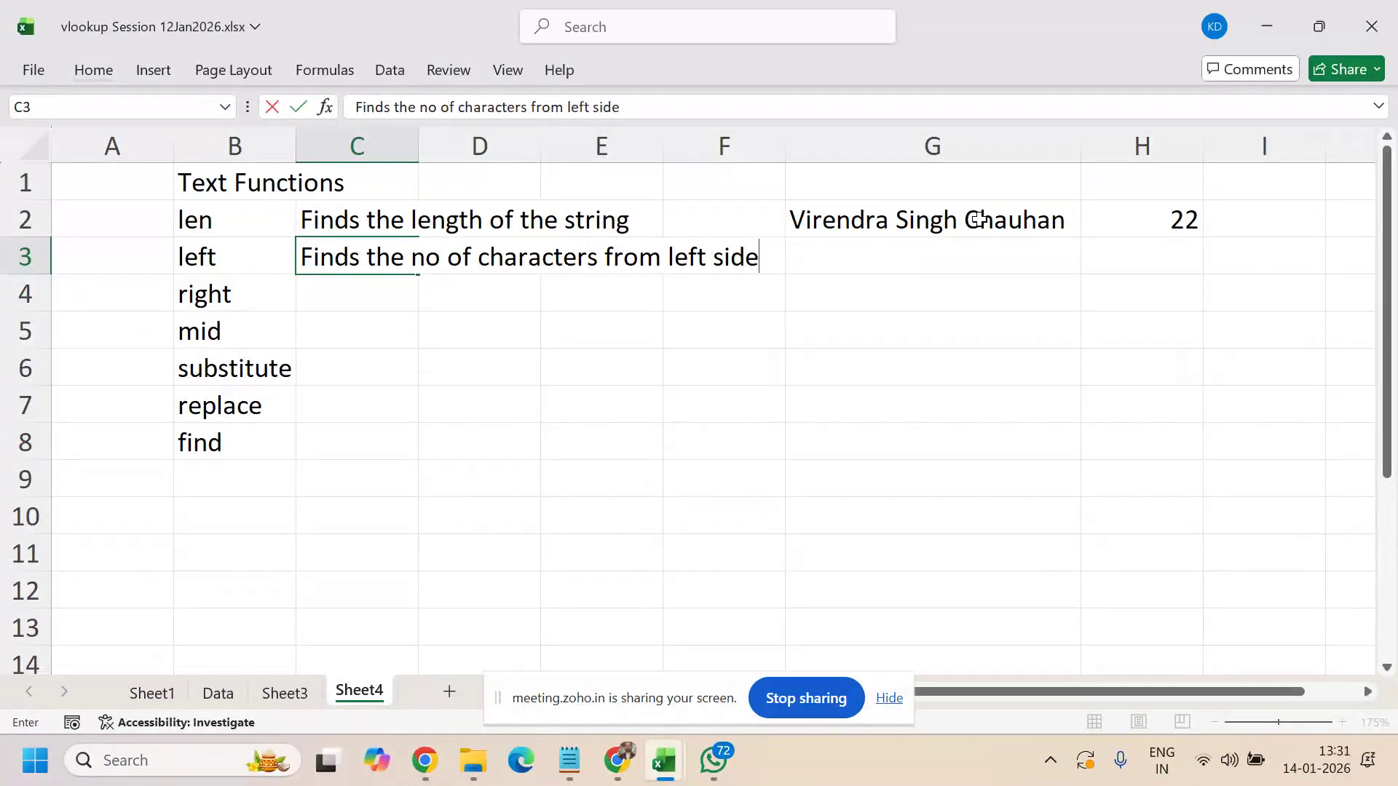
key(Return)
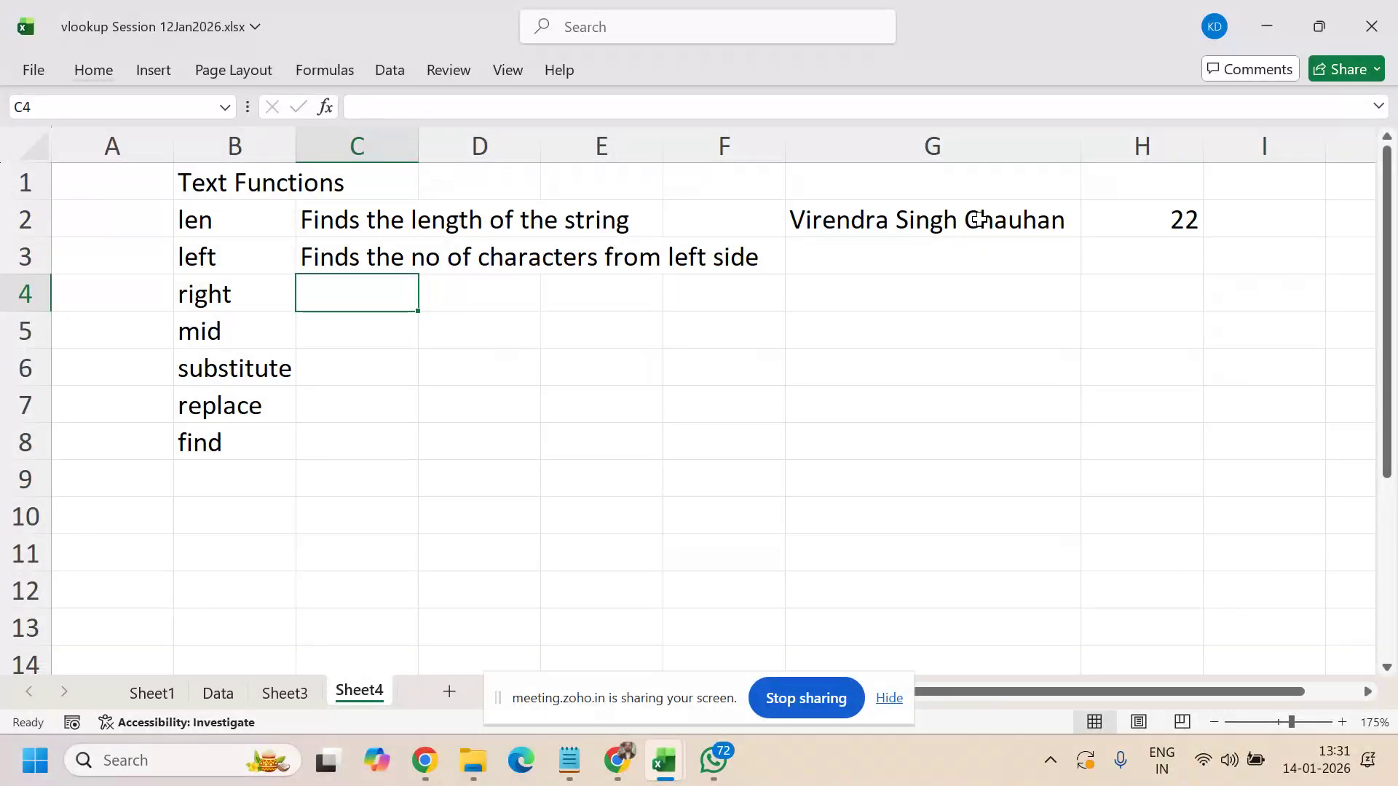
click(368, 262)
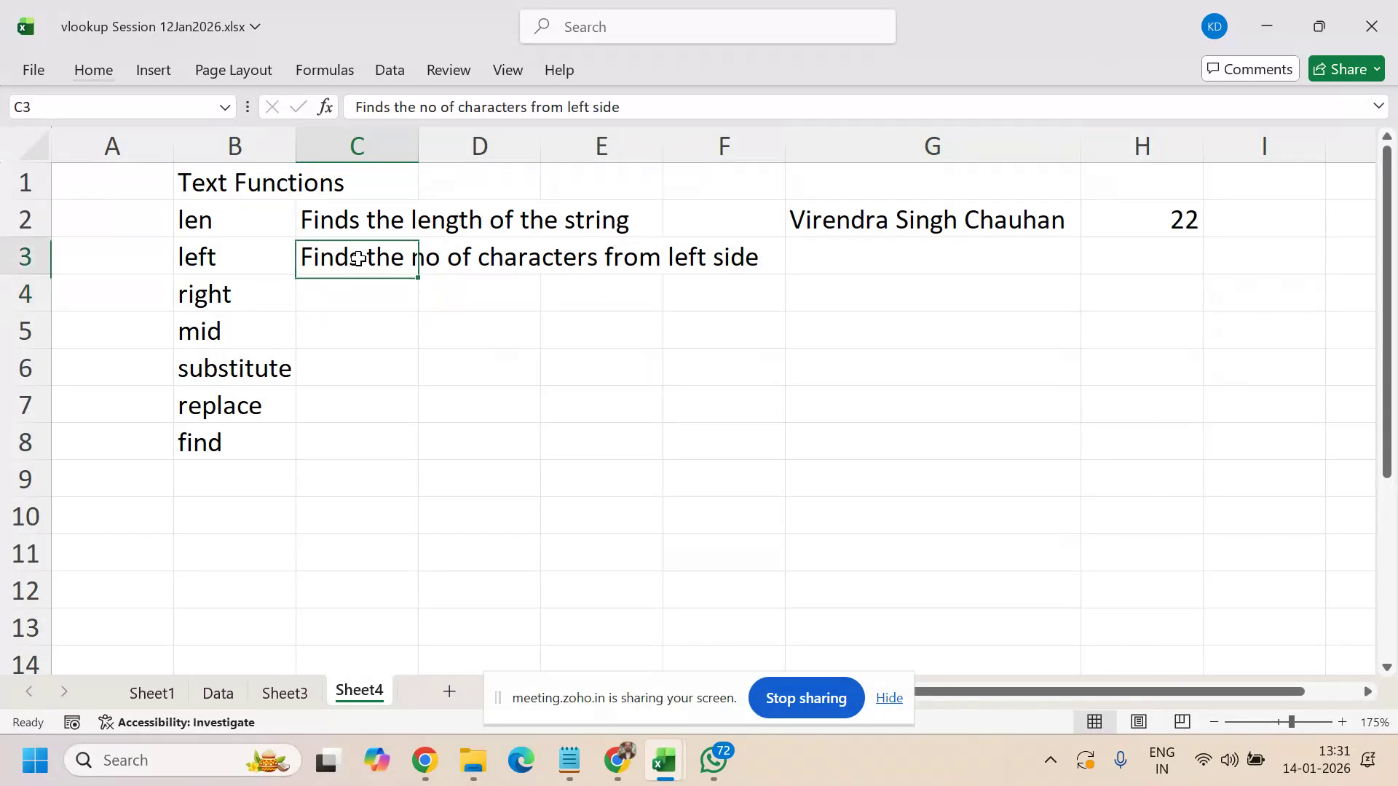
- Put the sample first name in G3 and =LEFT(G3,5) in H3 to show its first five letters
click(868, 252)
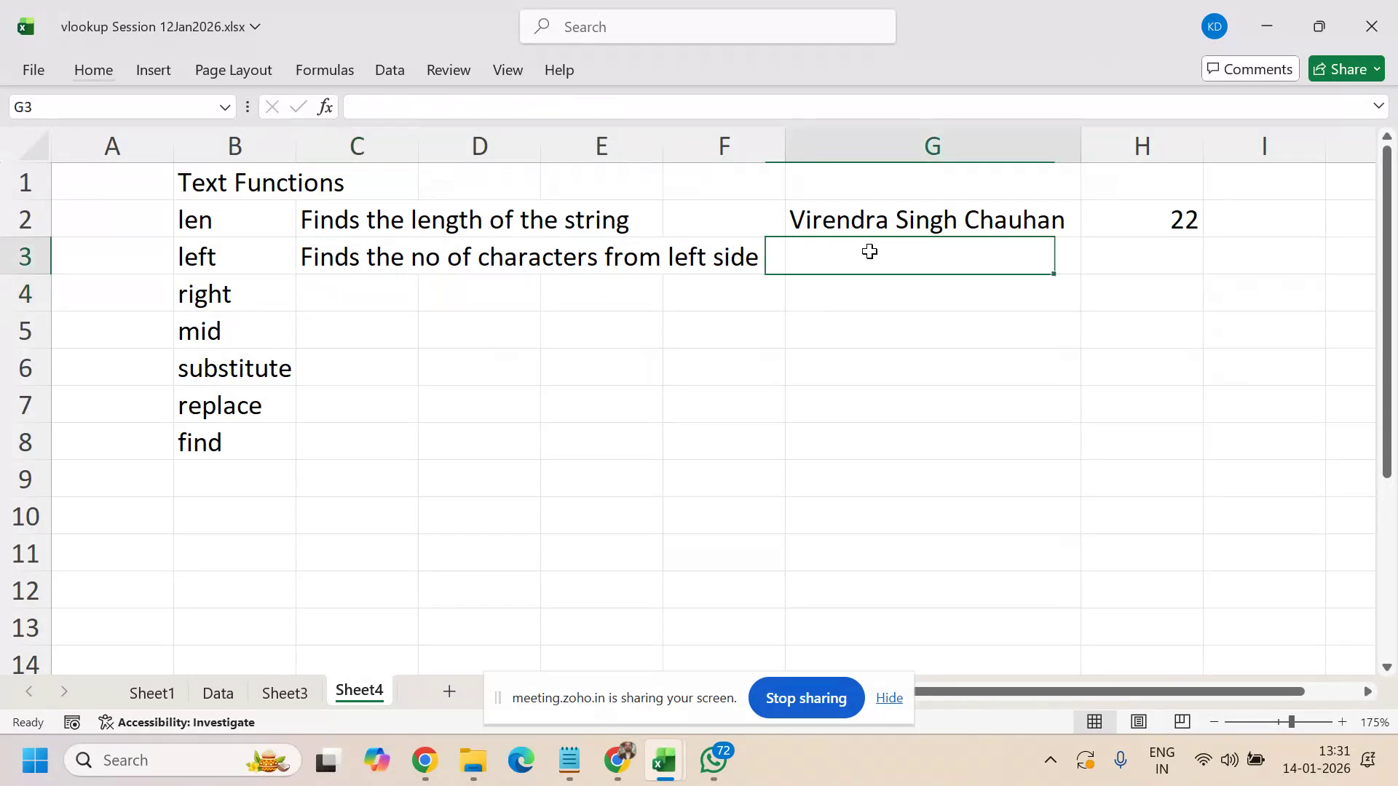
text(Virendra)
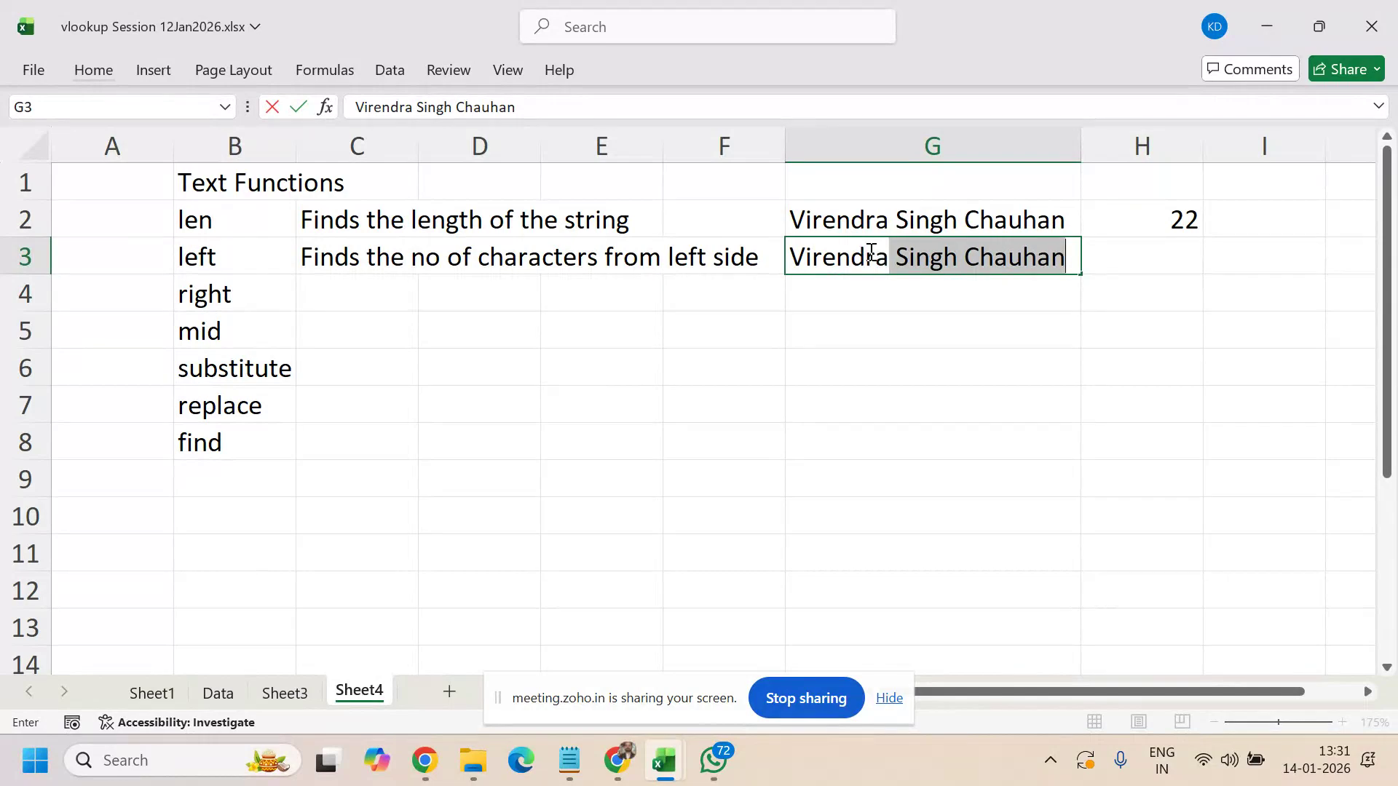
key(Delete)
key(Tab)
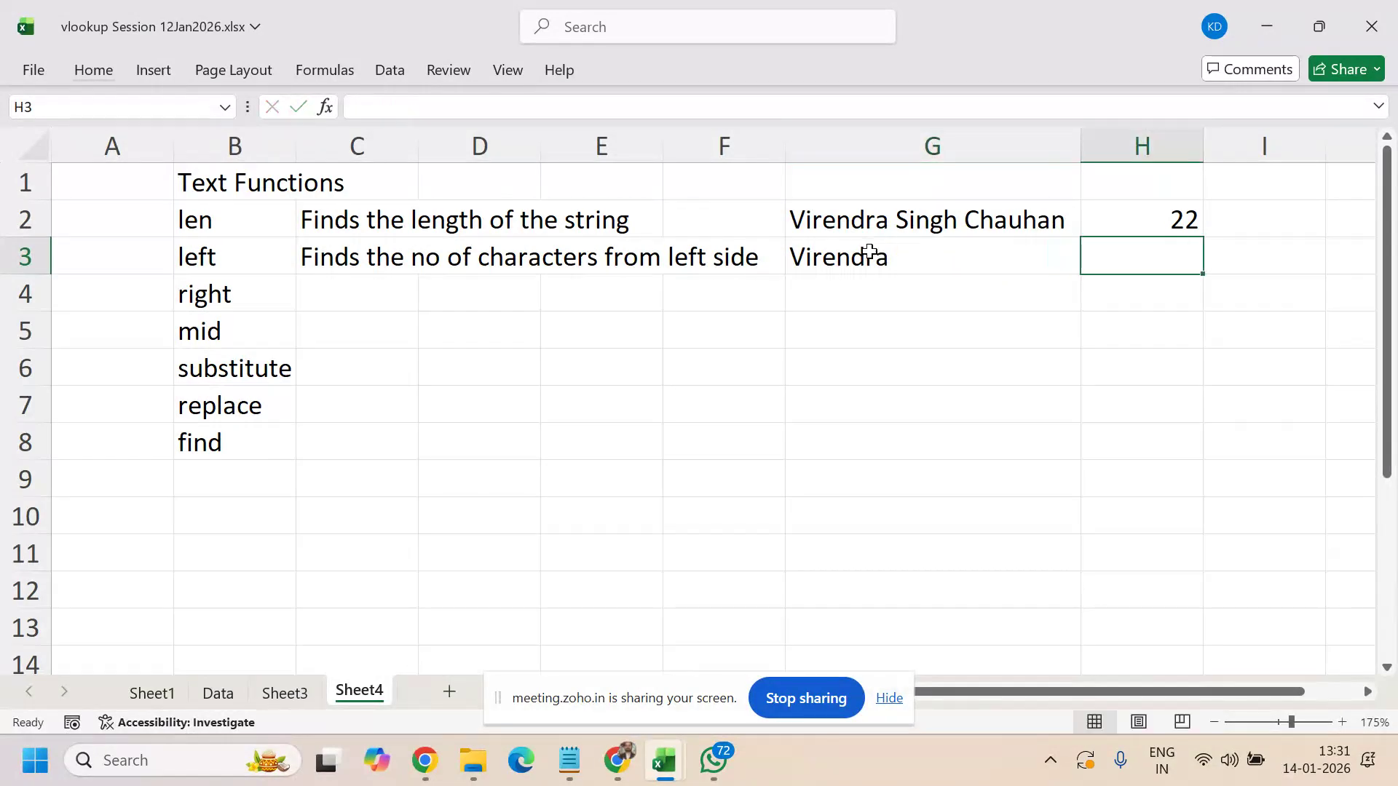
text(=)
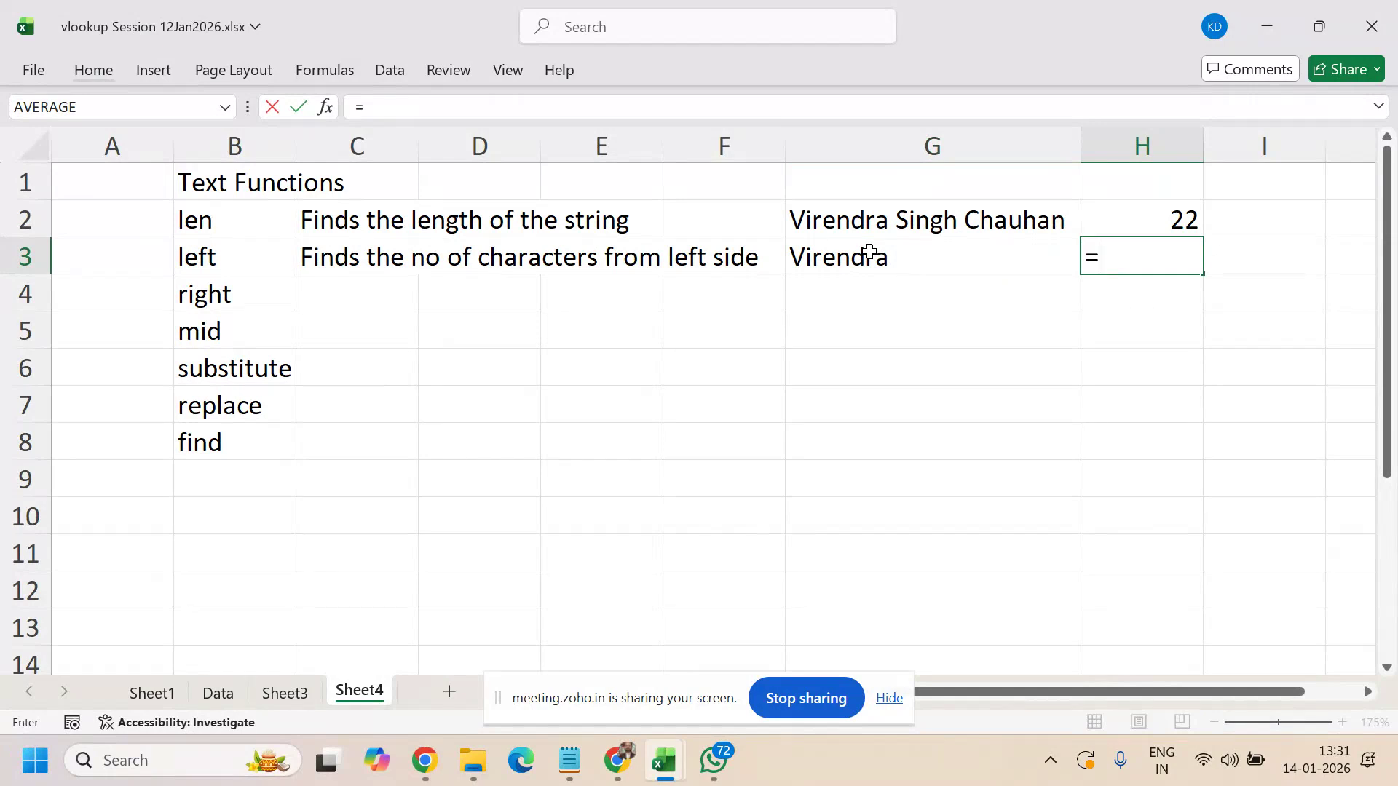
text(left()
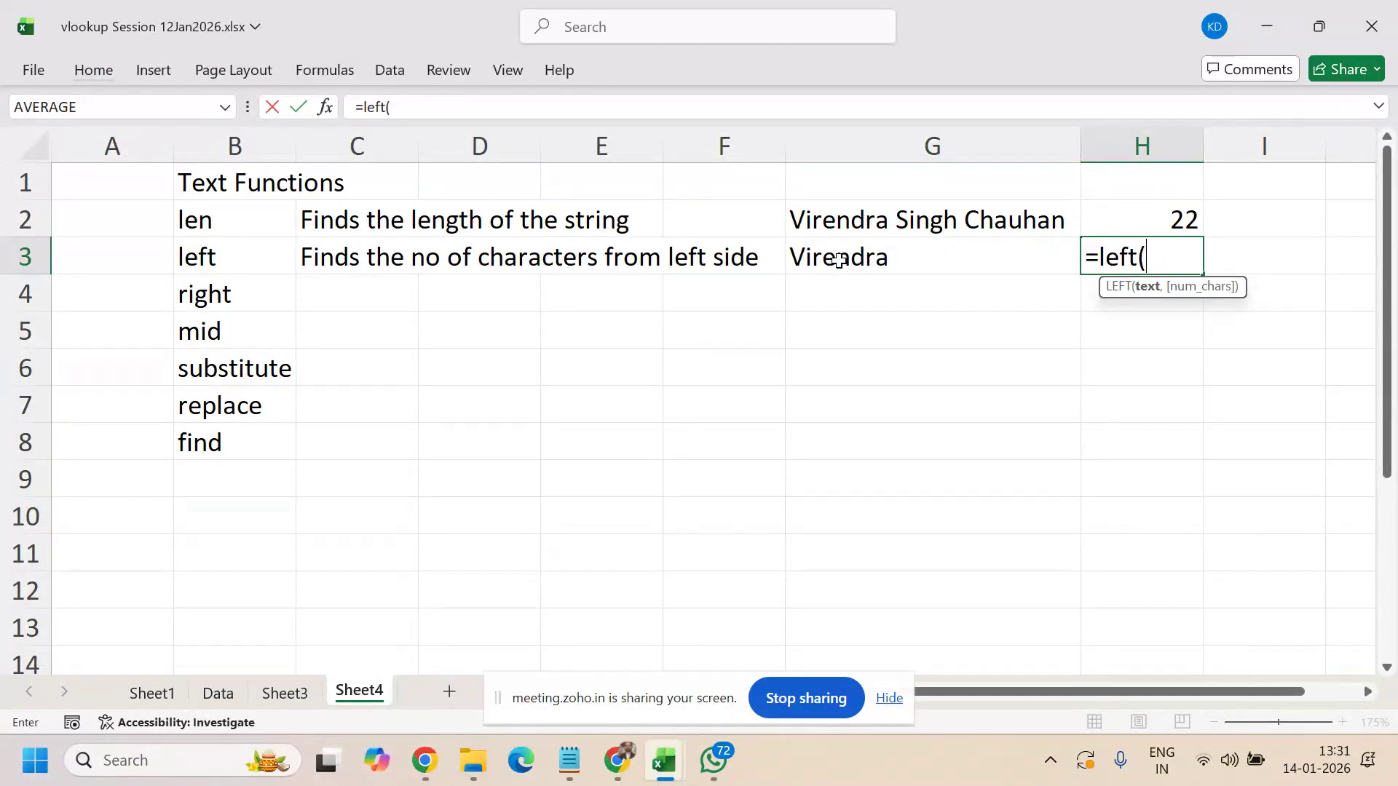
click(839, 260)
text(,5)
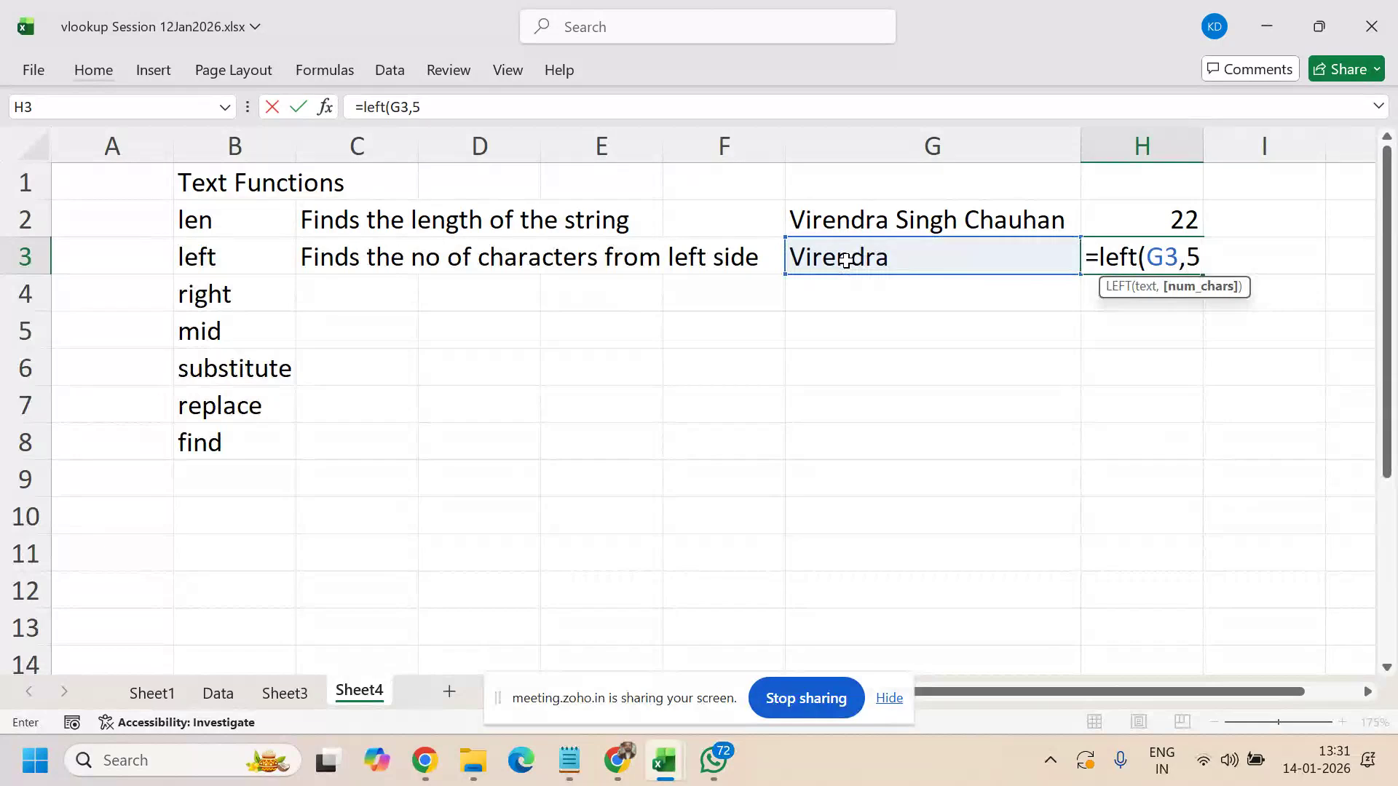
text())
key(Return)
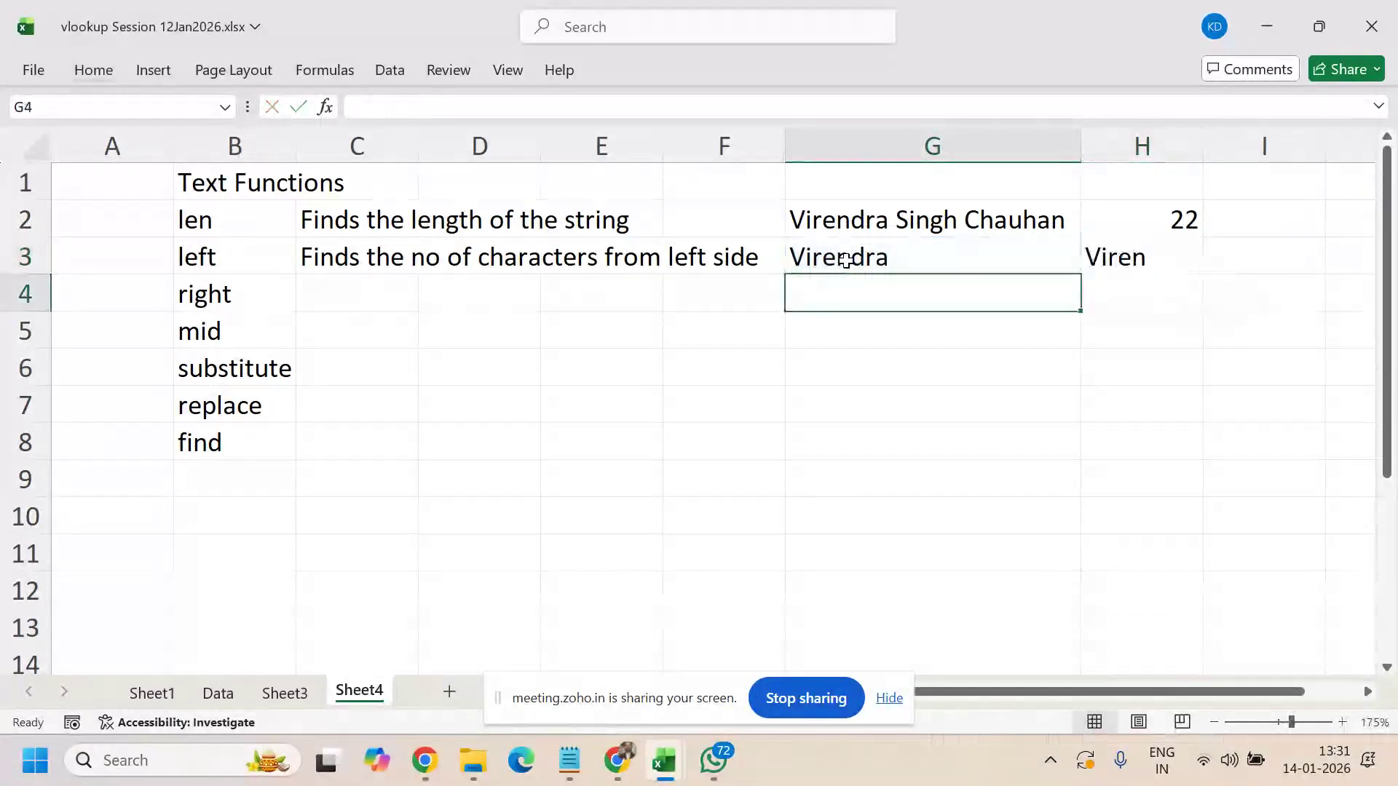
click(845, 260)
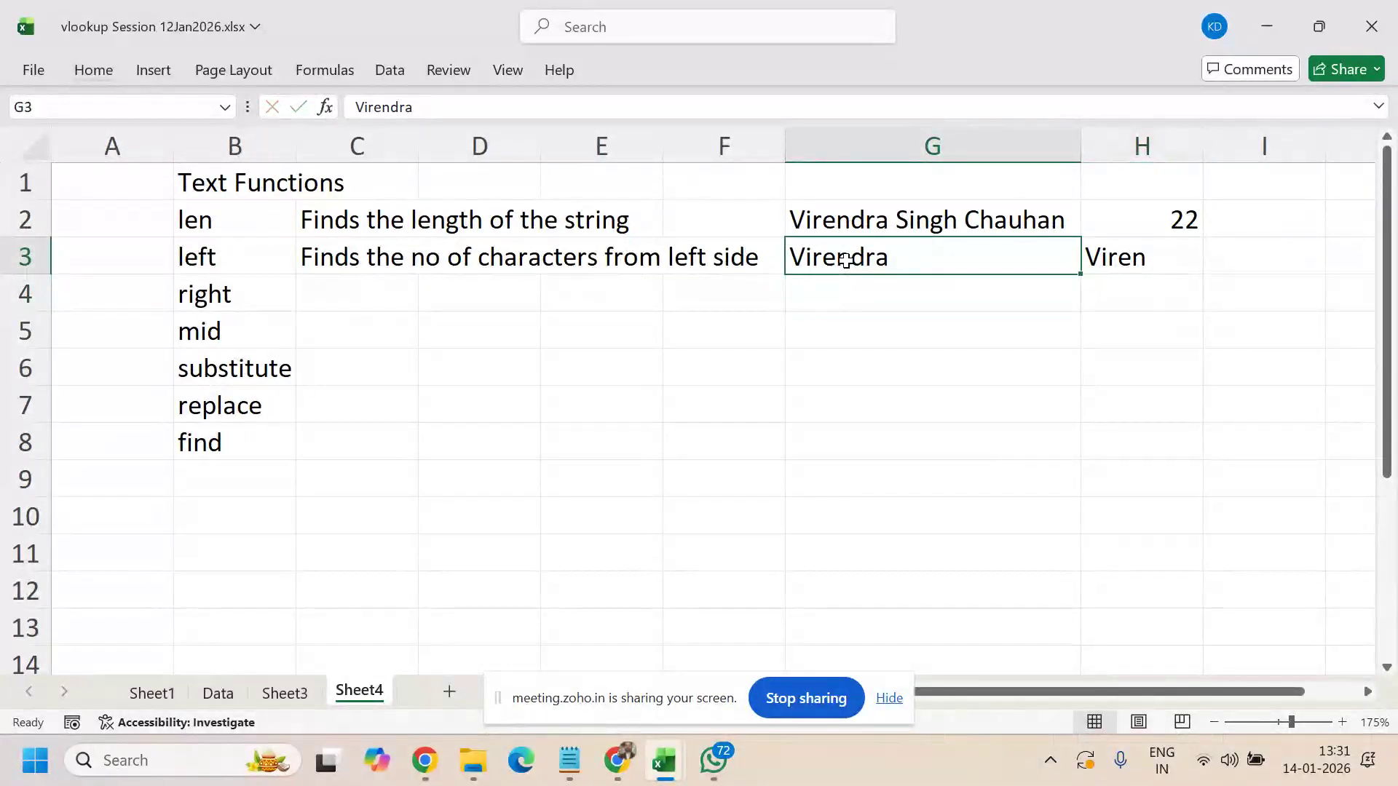
key(Down)
key(Left)
key(Left)
key(Left)
key(Left)
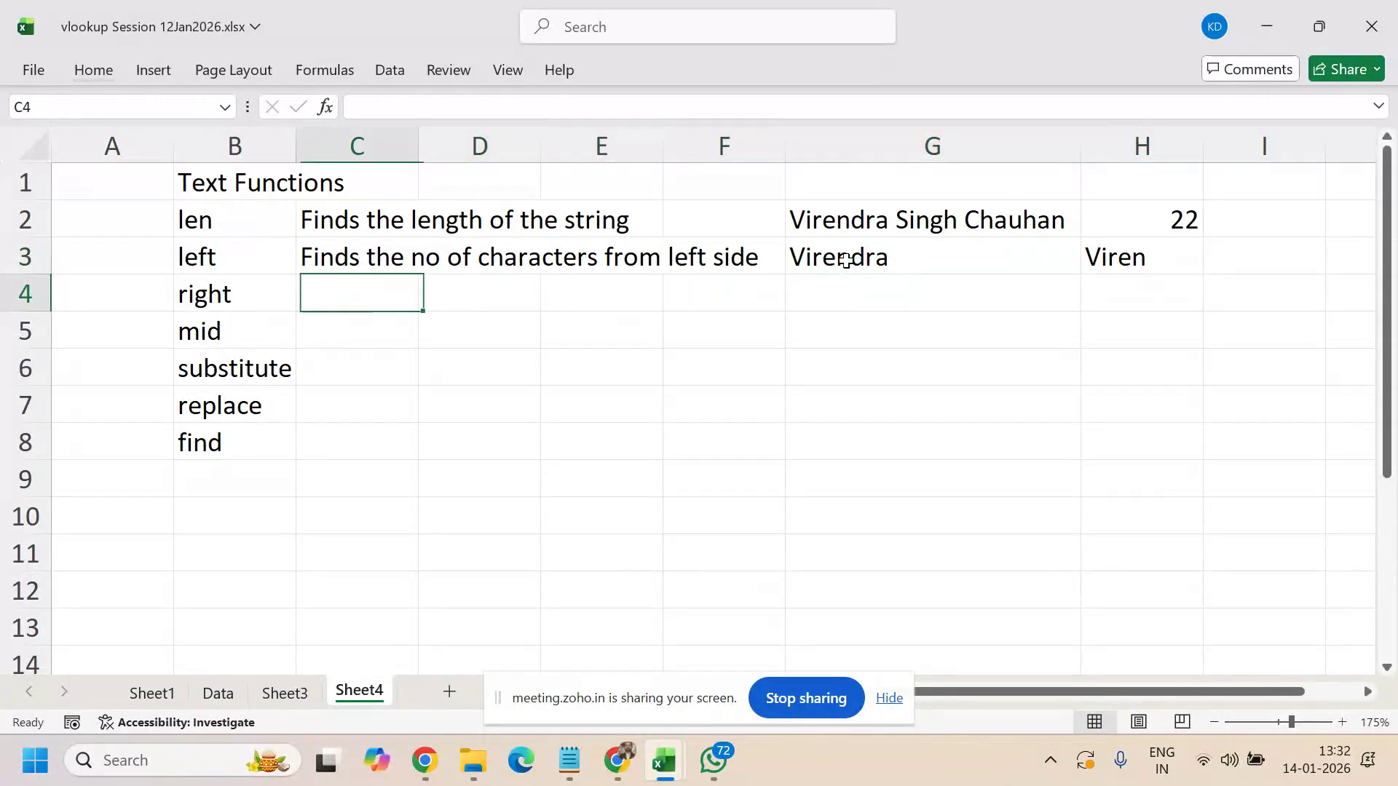
- Describe RIGHT in C4, fill the first name down into G4, and enter =RIGHT(G4,4) in H4
text(Finds )
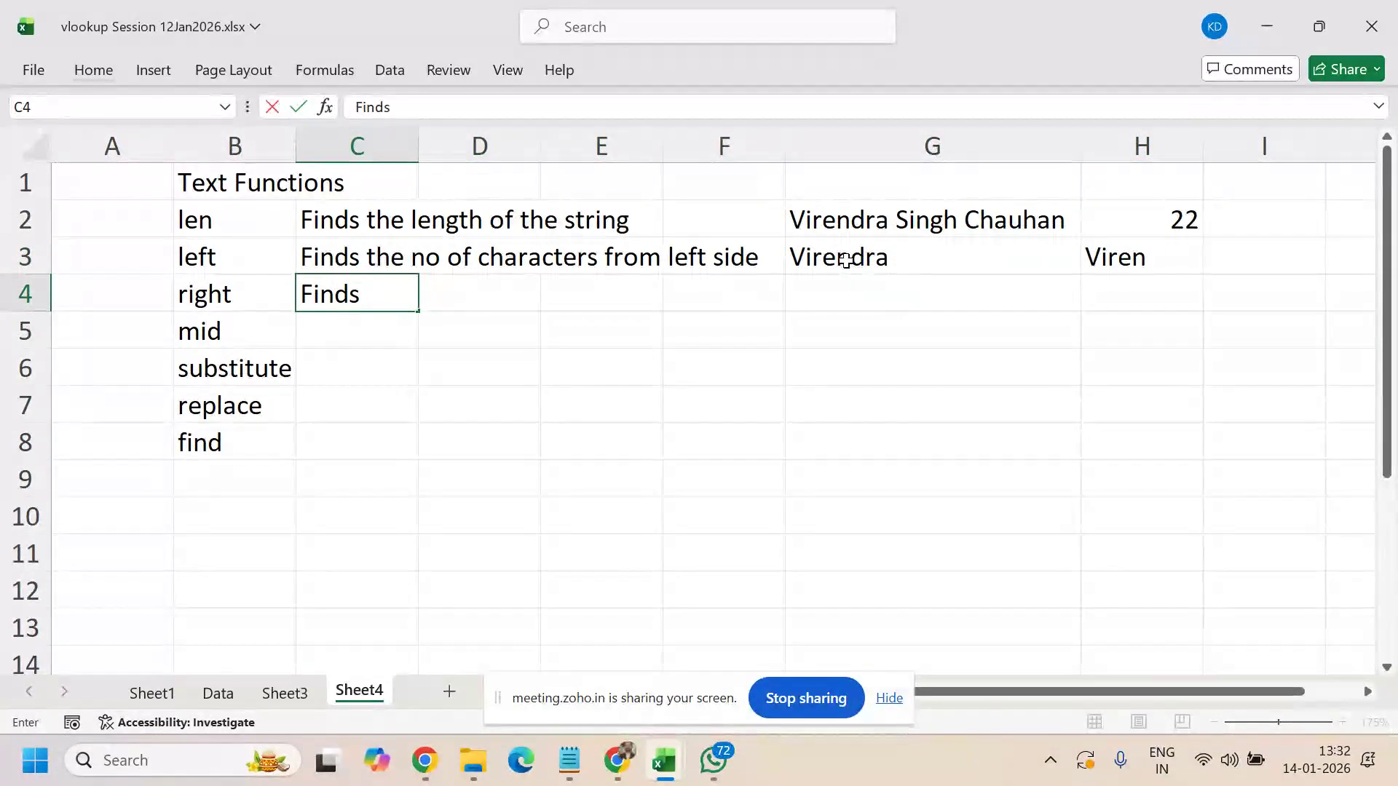
text(no of char)
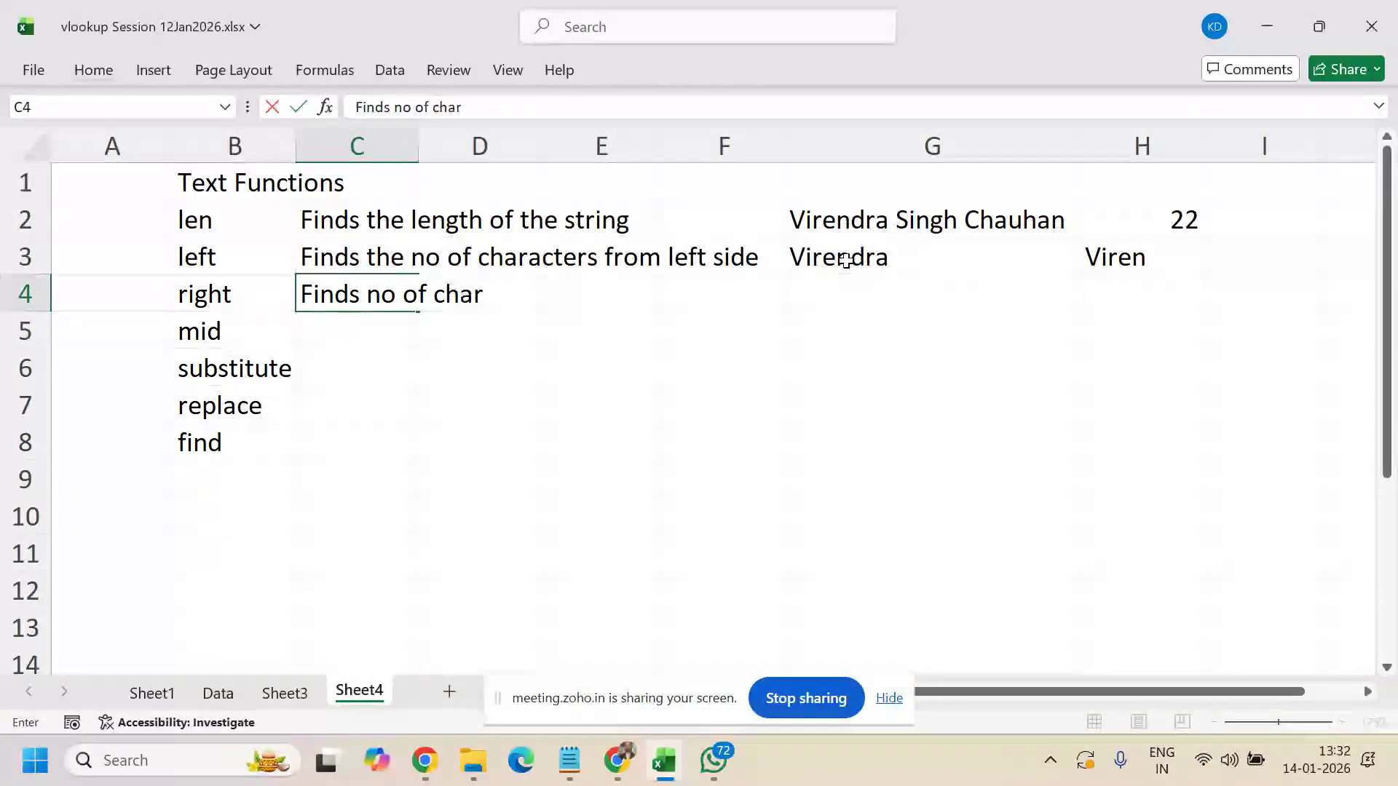
text(acters from )
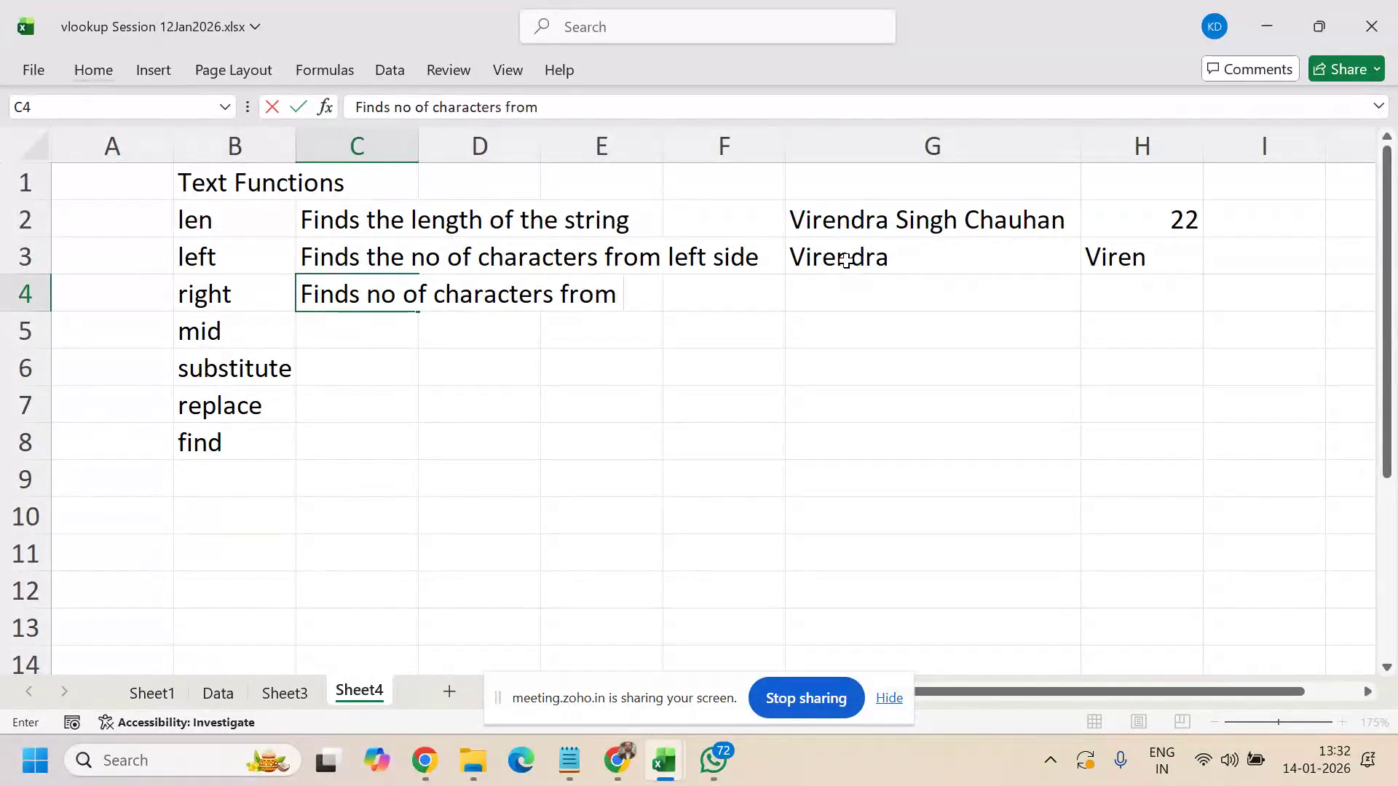
text(right side)
key(Tab)
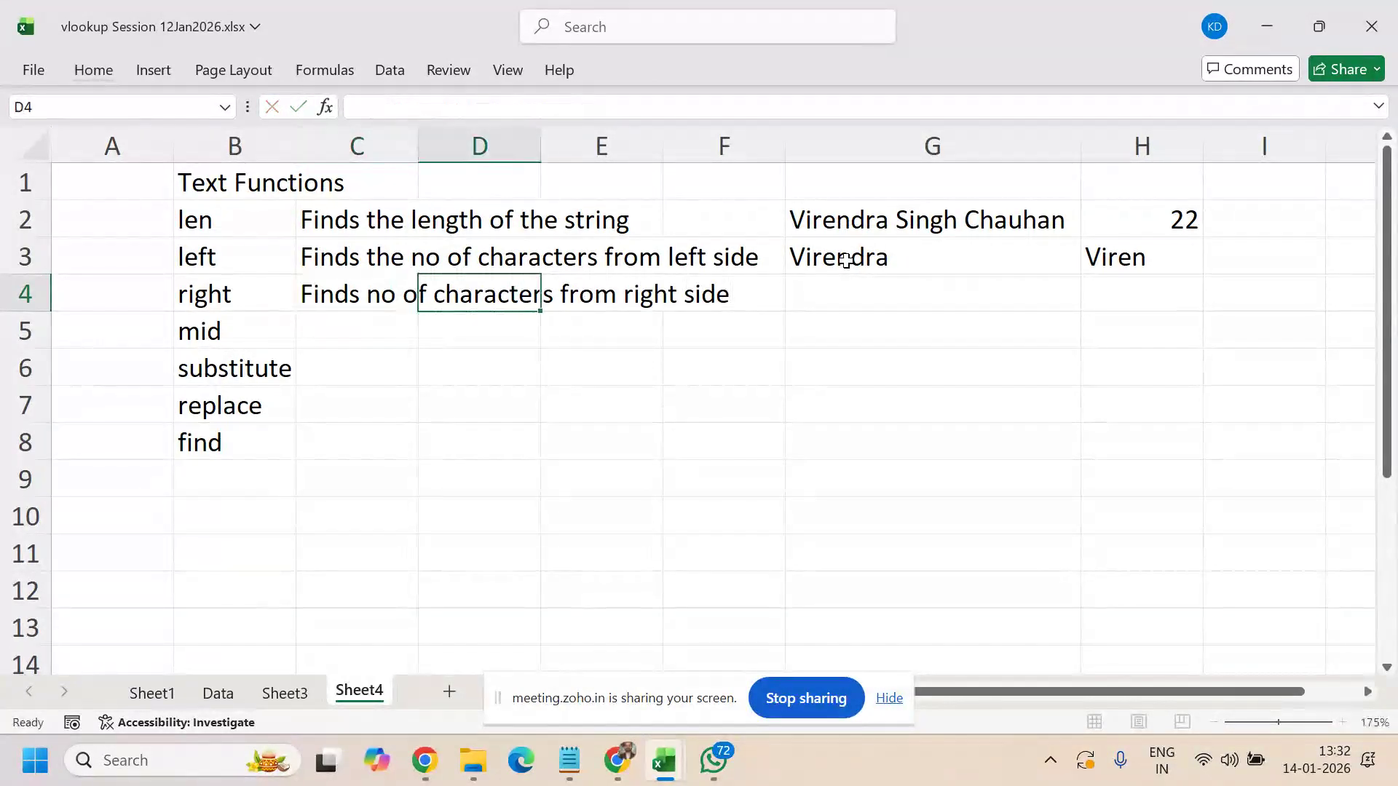
key(Right)
key(Right)
key(Right)
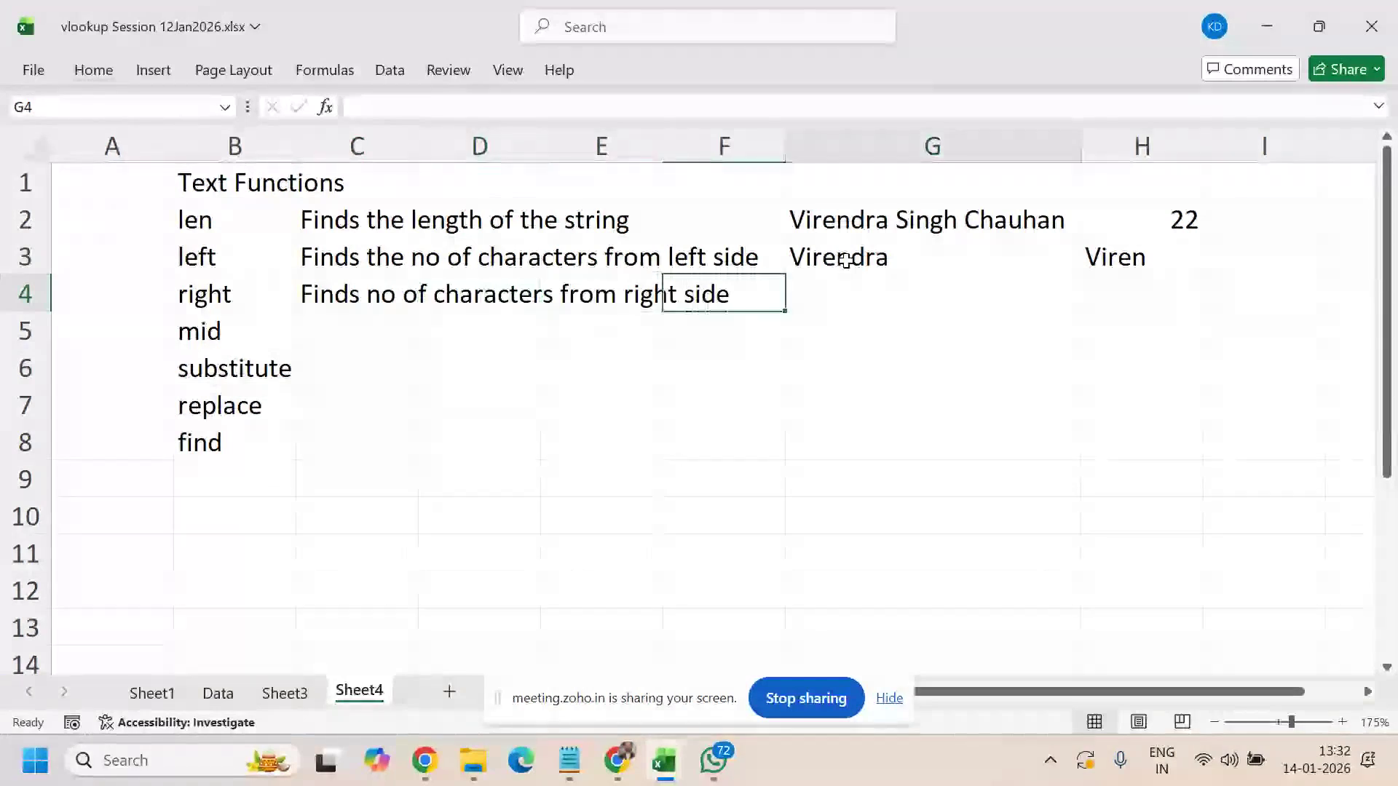
key(ctrl+d)
key(Right)
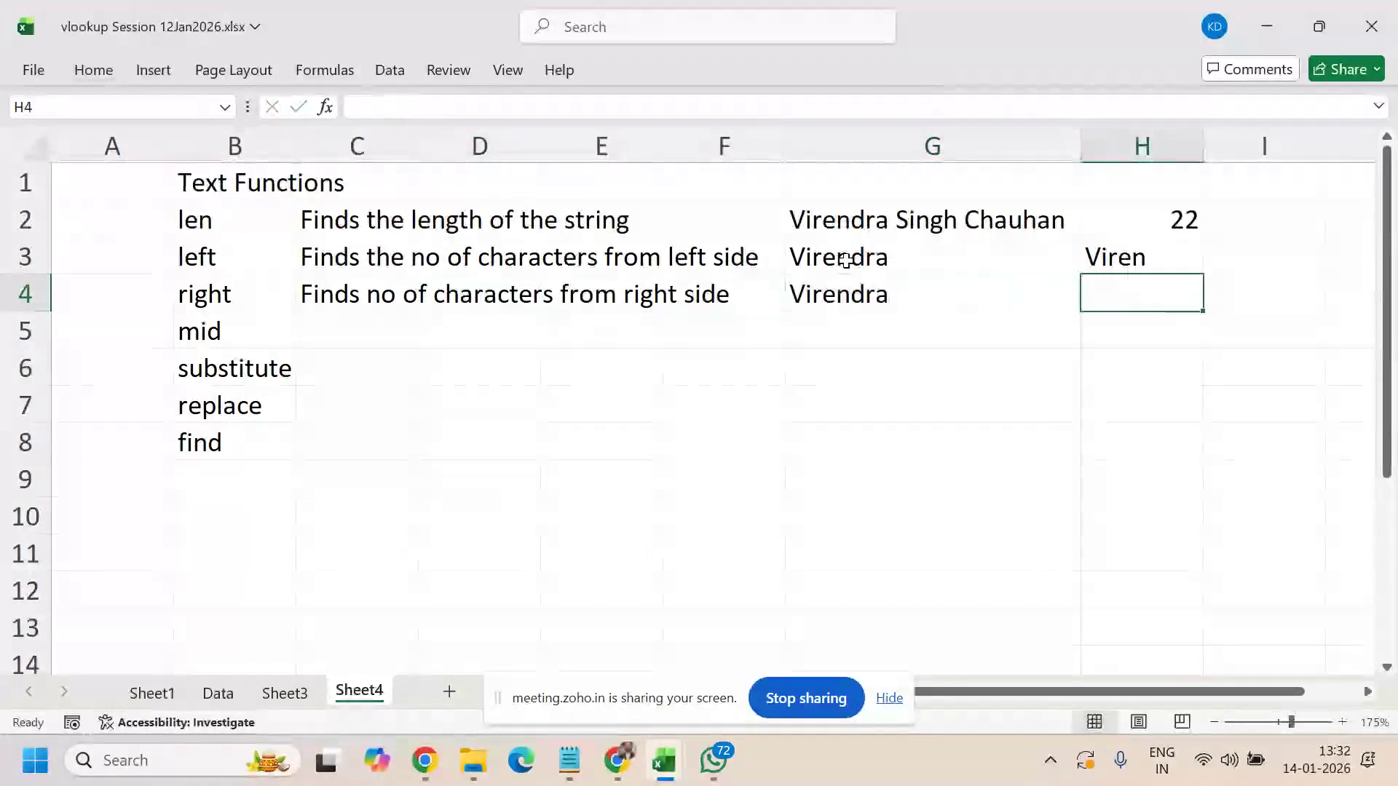
text(=right()
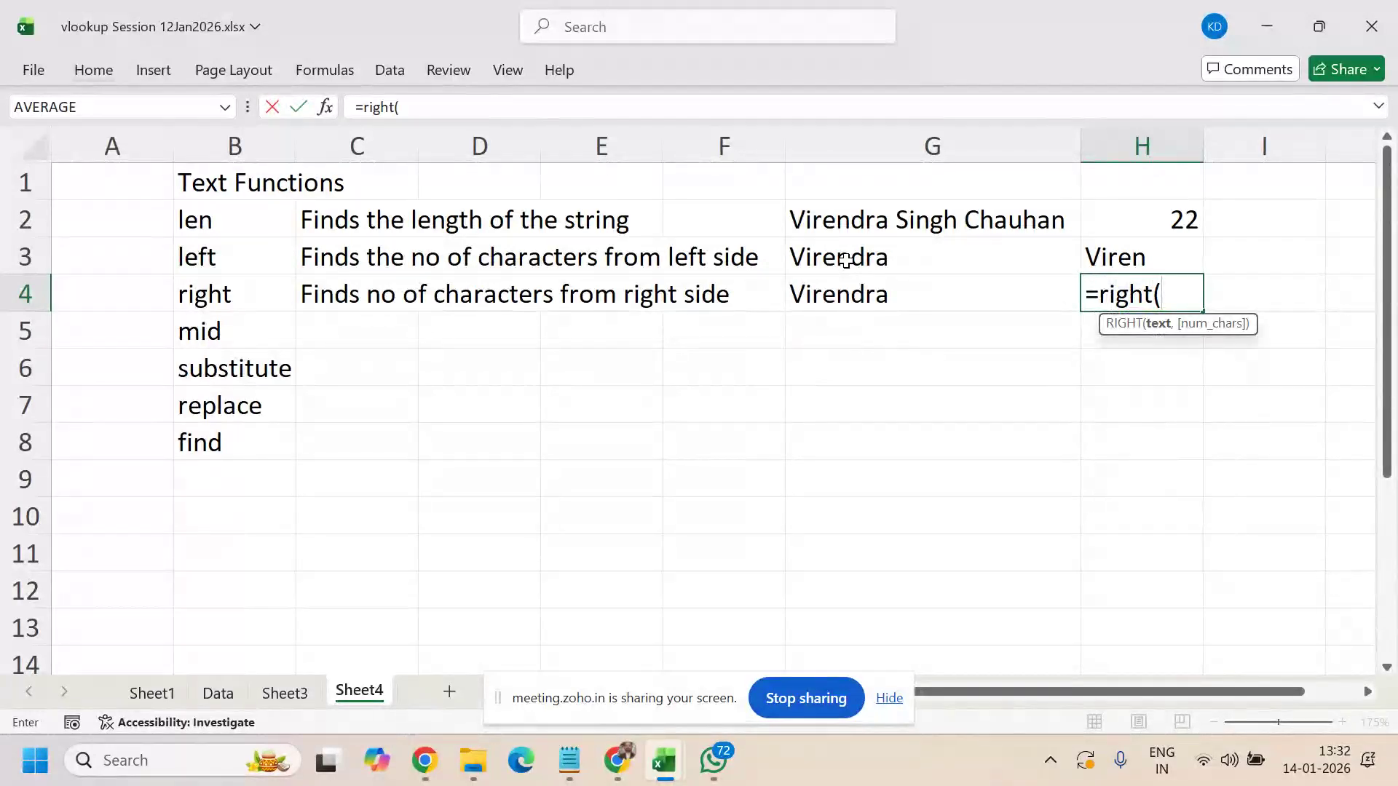
key(Left)
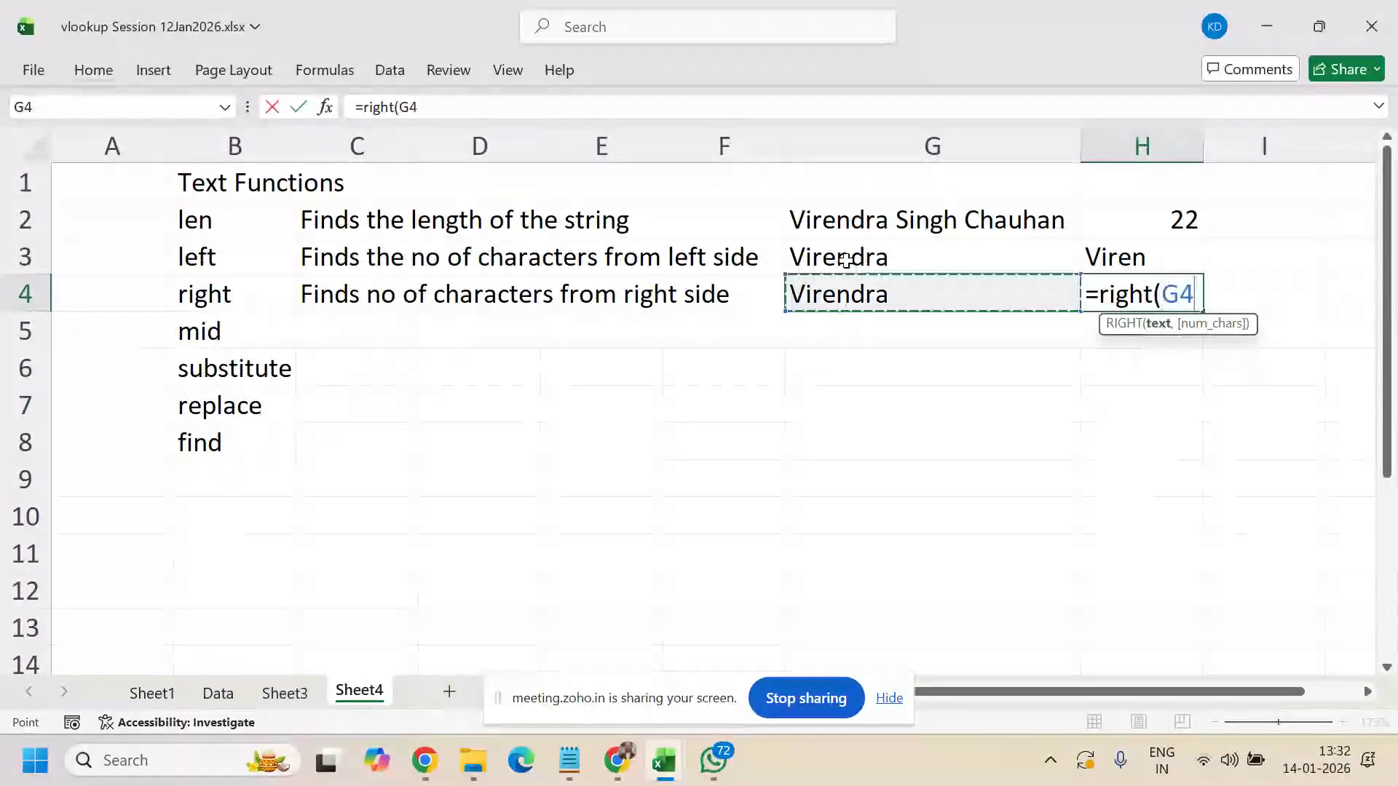
text(,4)
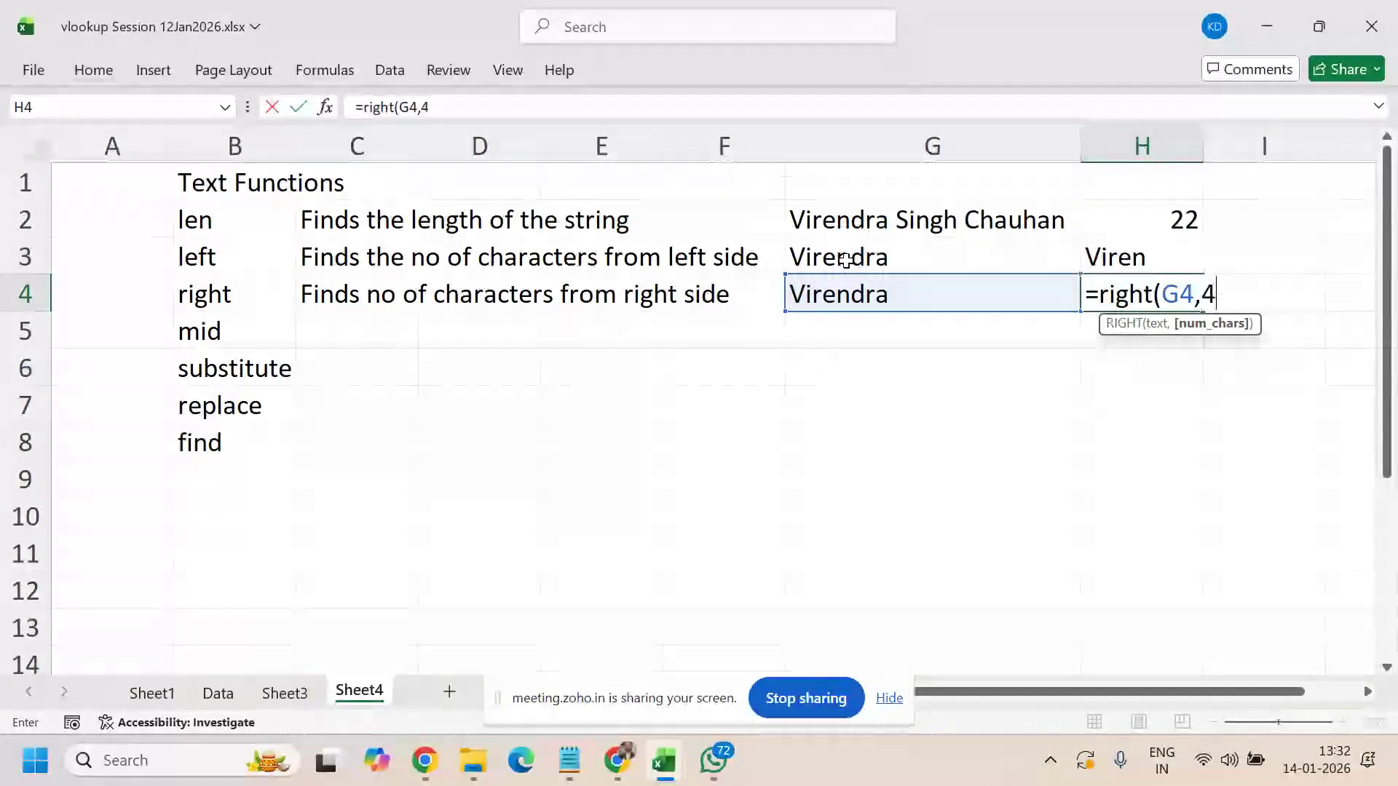
text())
key(Return)
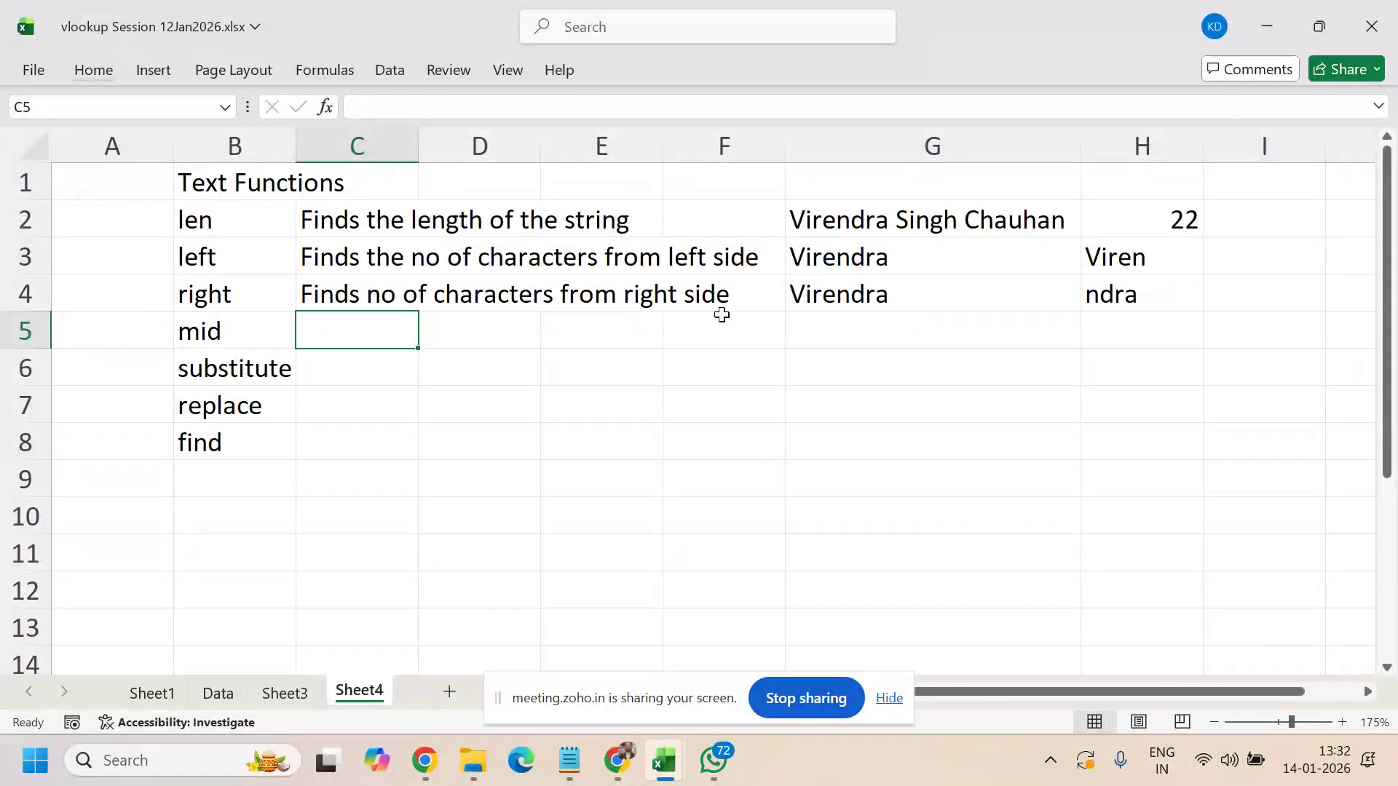
- Describe MID in C5 as 'Find no. of char from a given place' and enter =MID(G5,3,4) returning 'rend'
text(Find )
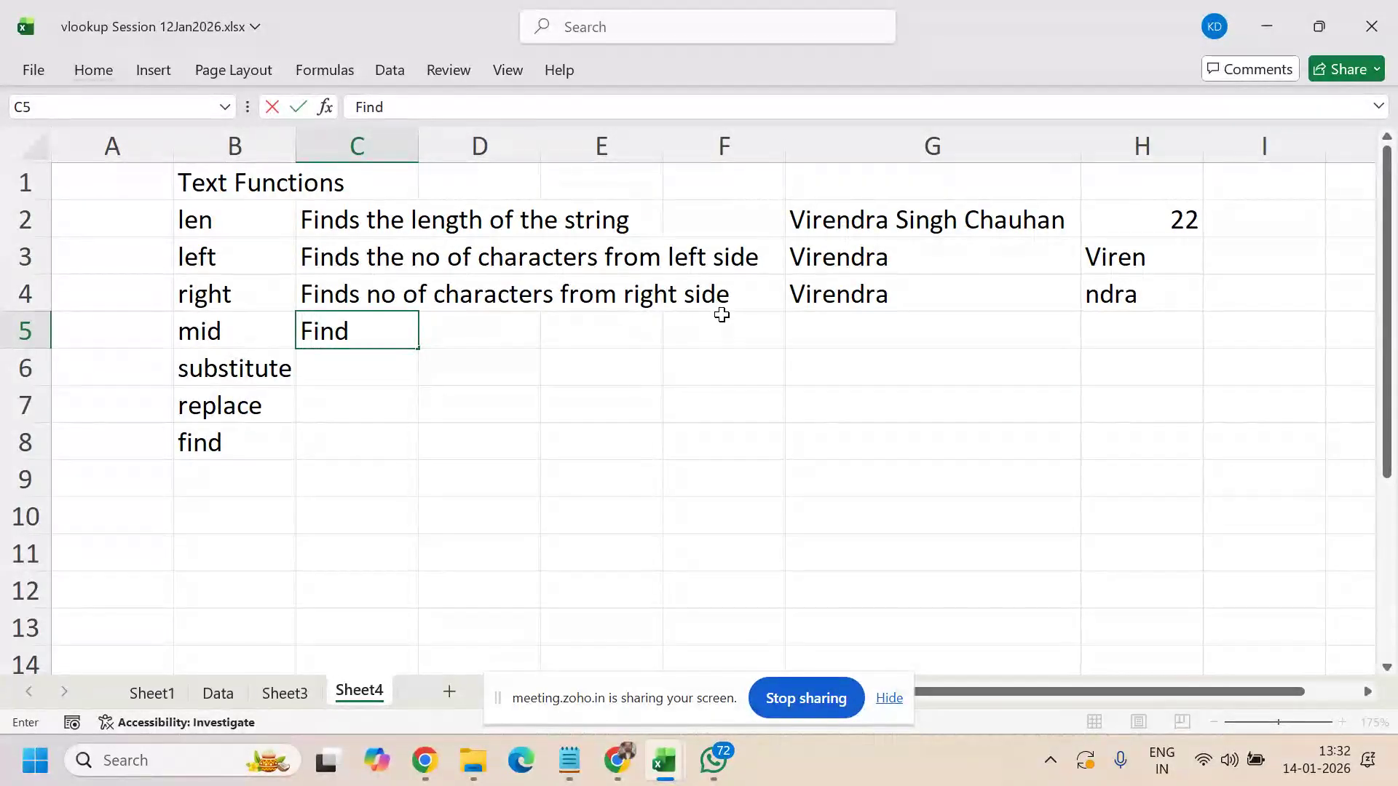
text(no. of c)
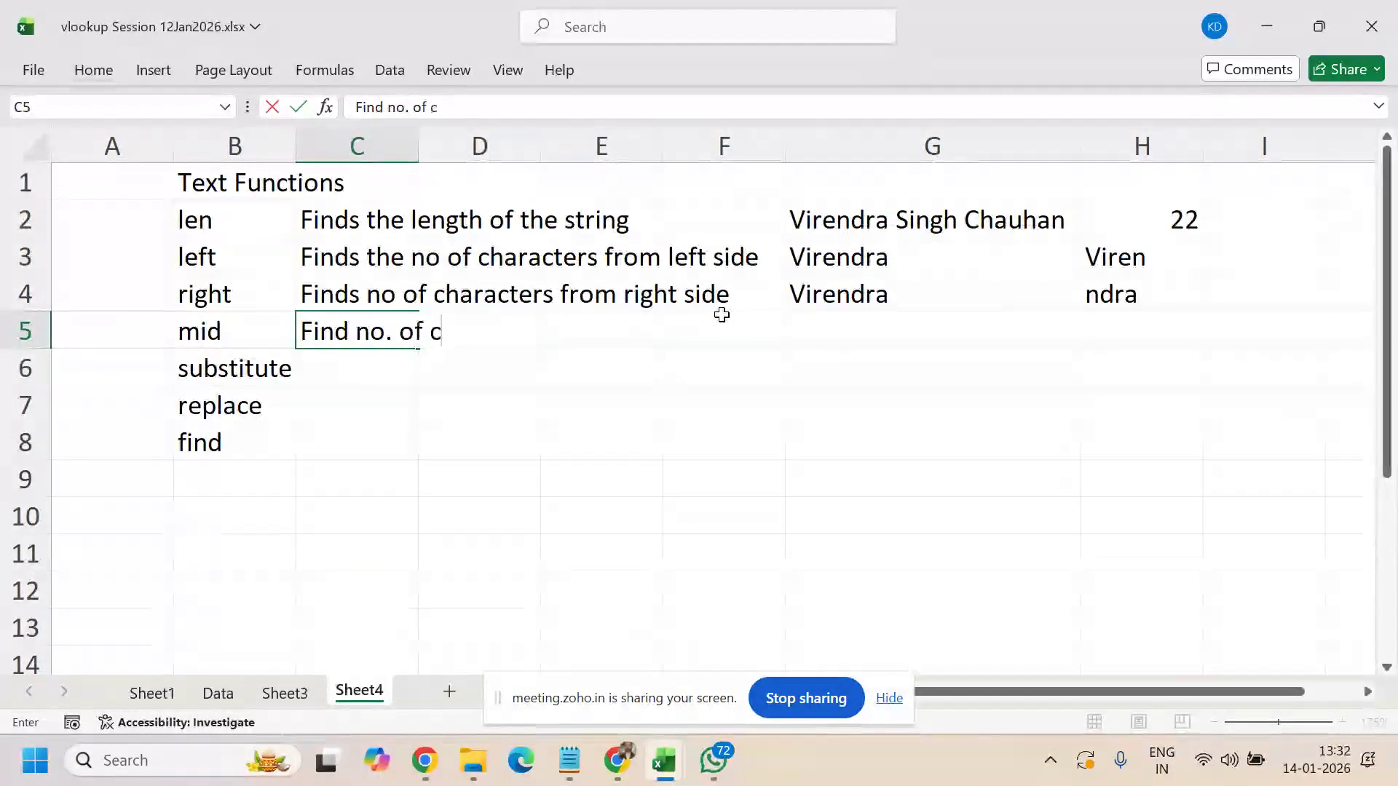
text(har from)
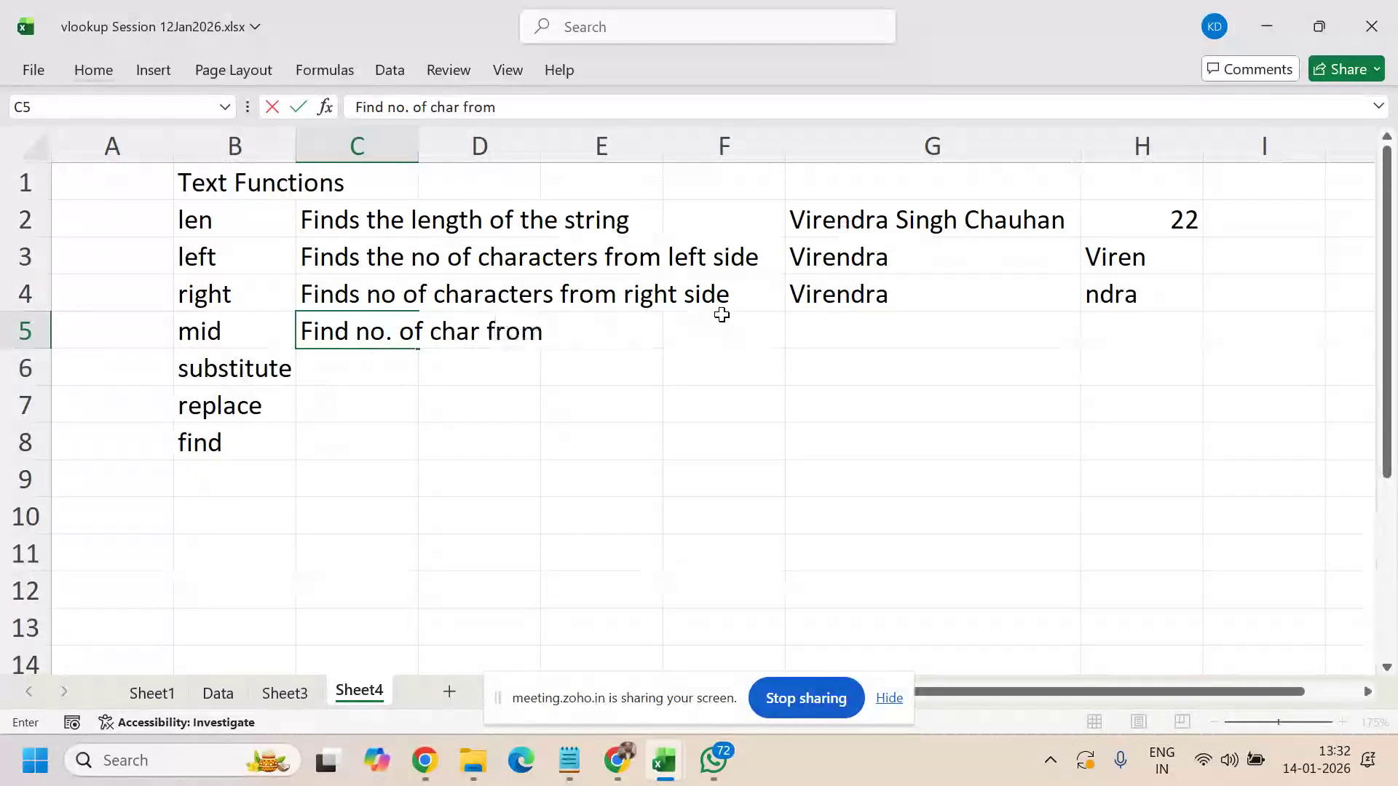
text( a give)
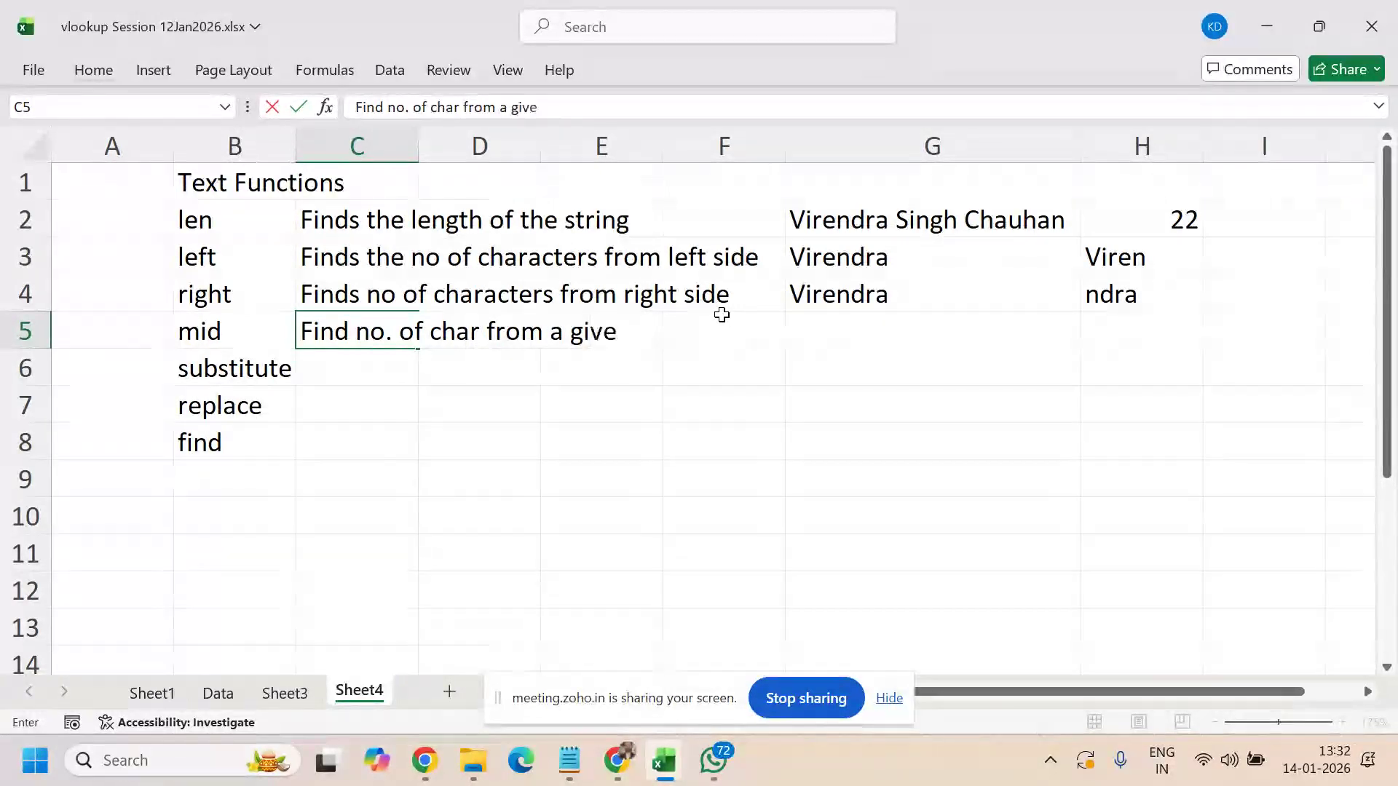
text(n place)
key(Tab)
key(Tab)
key(Tab)
key(Tab)
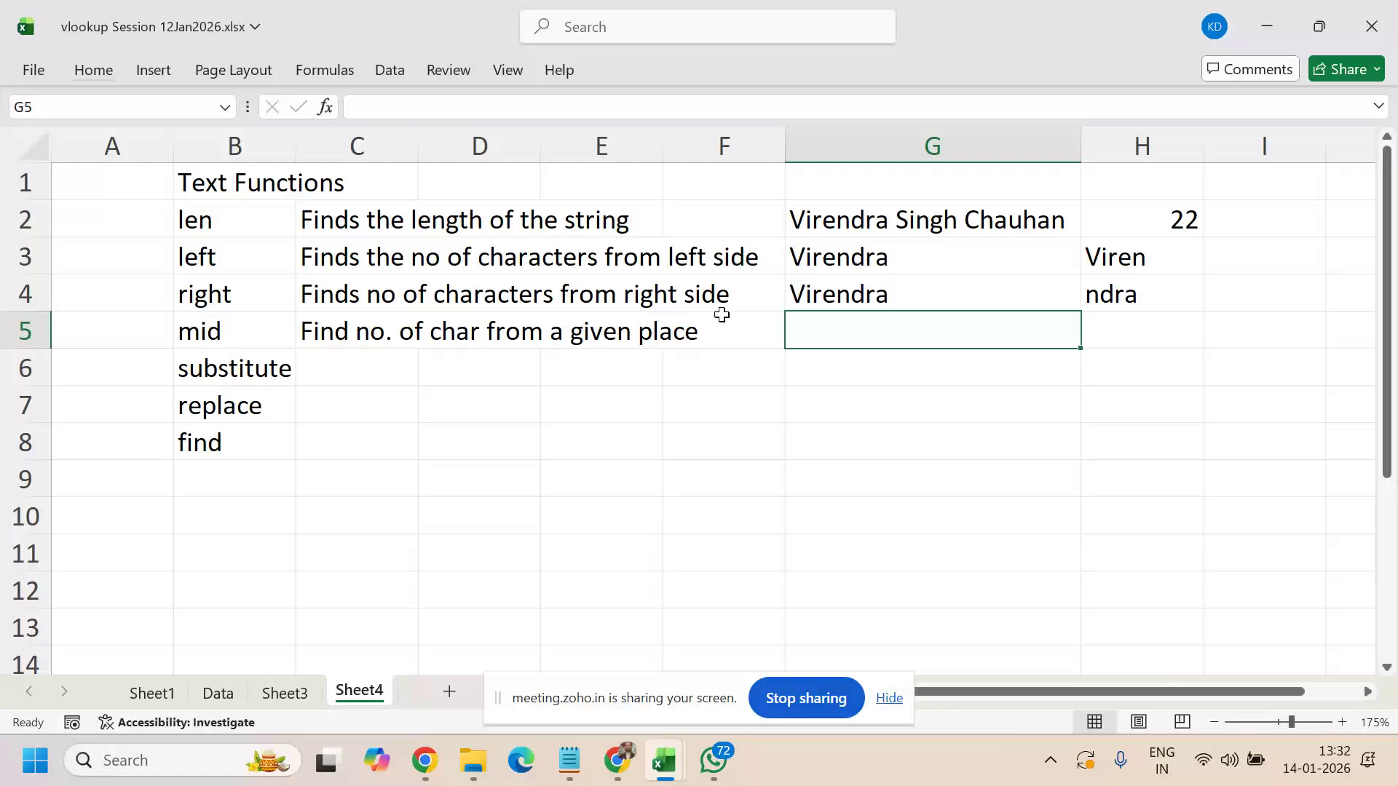
key(ctrl+d)
key(Right)
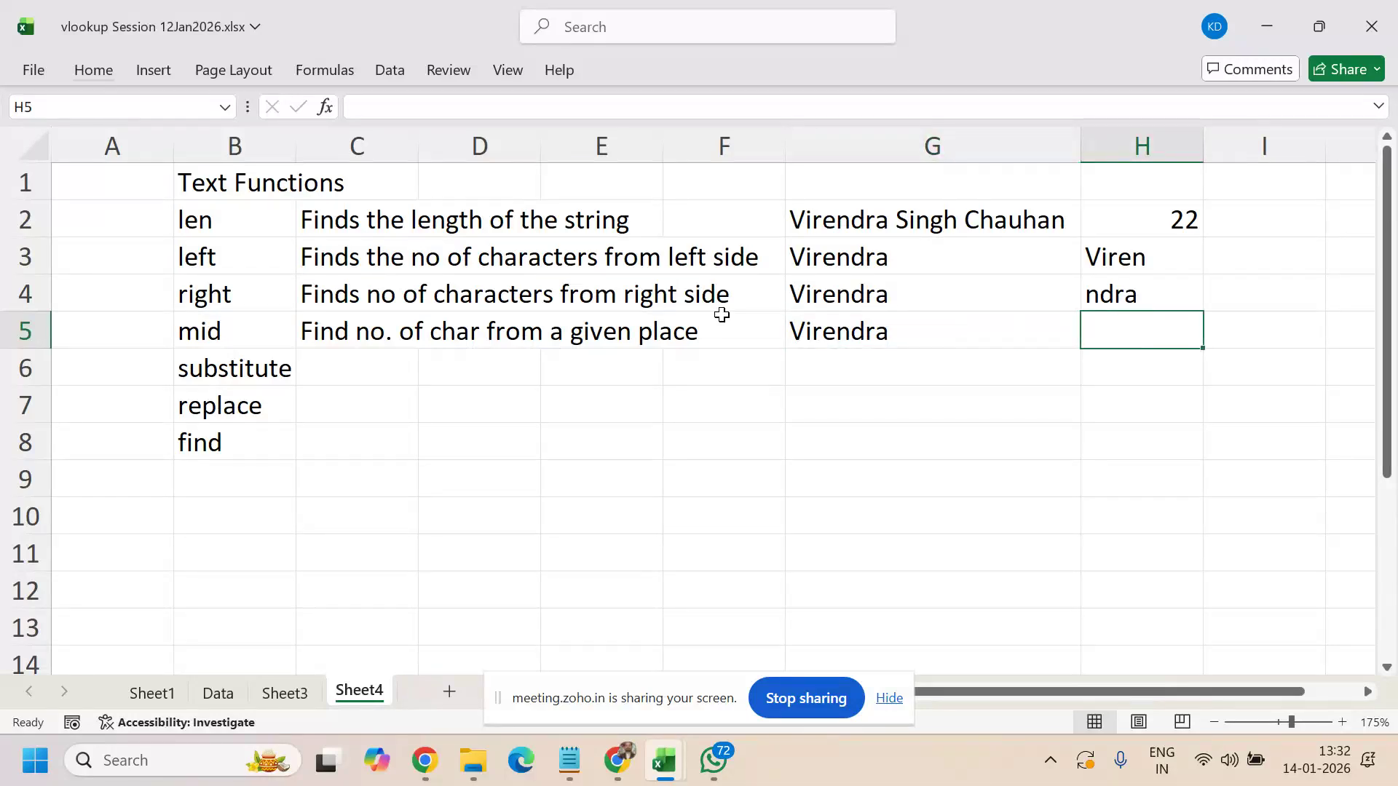
text(=mid()
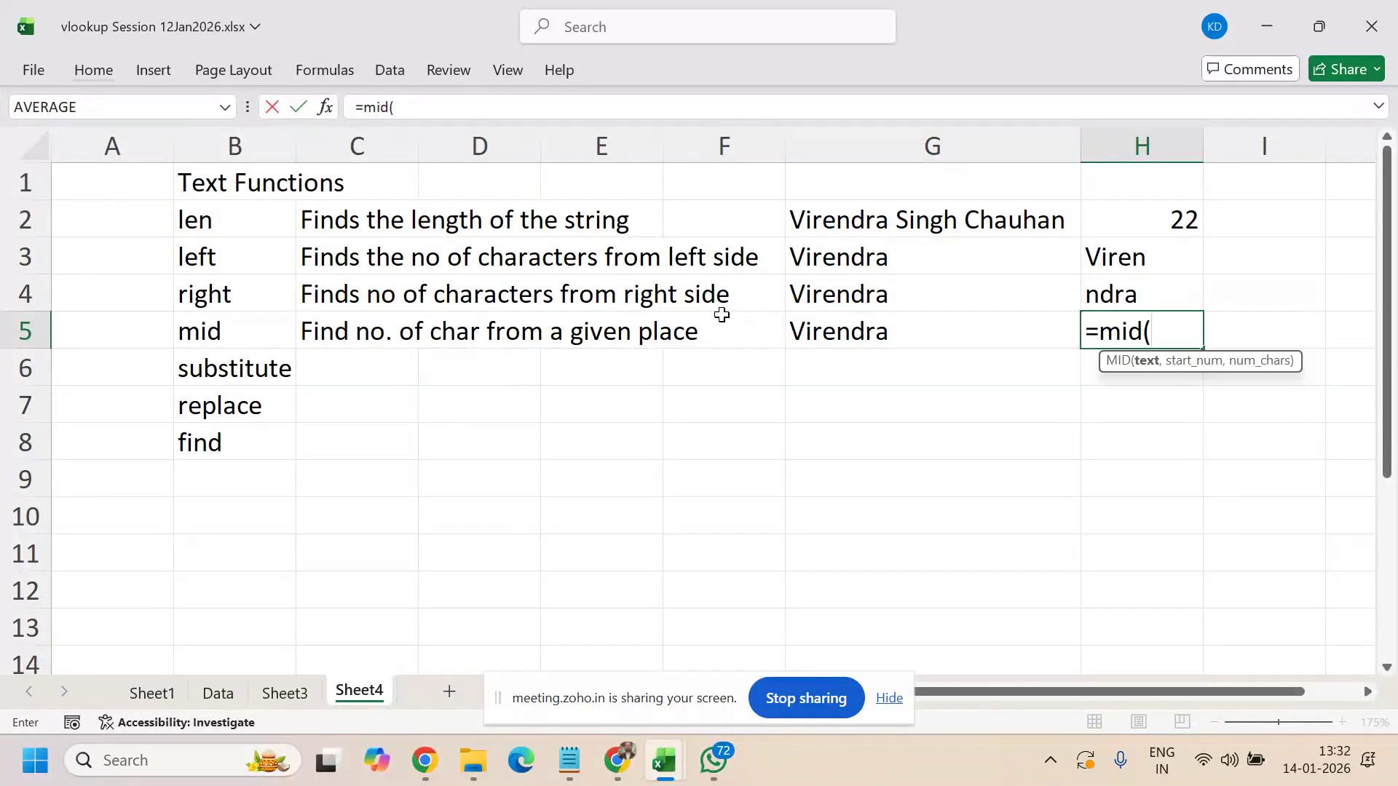
key(Left)
text(,)
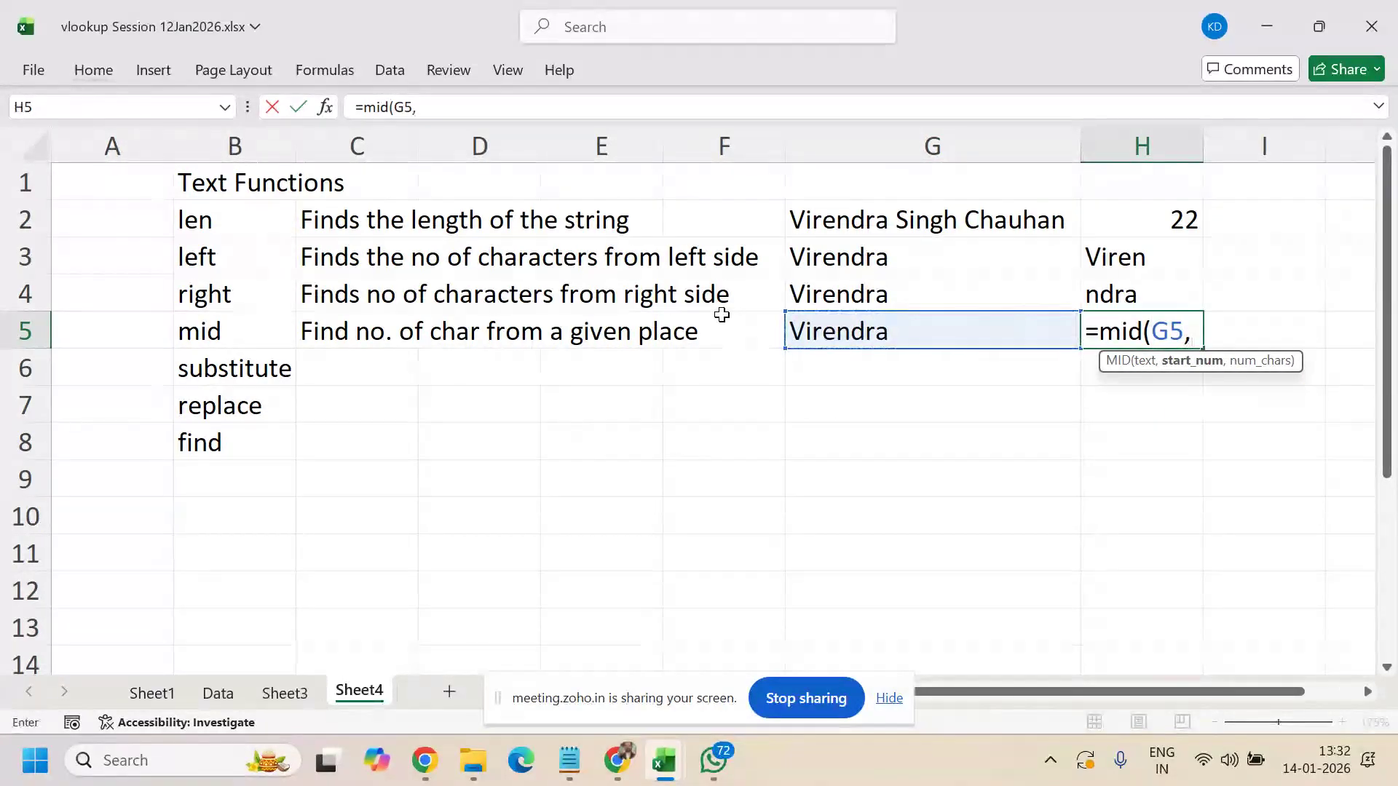
text(3,)
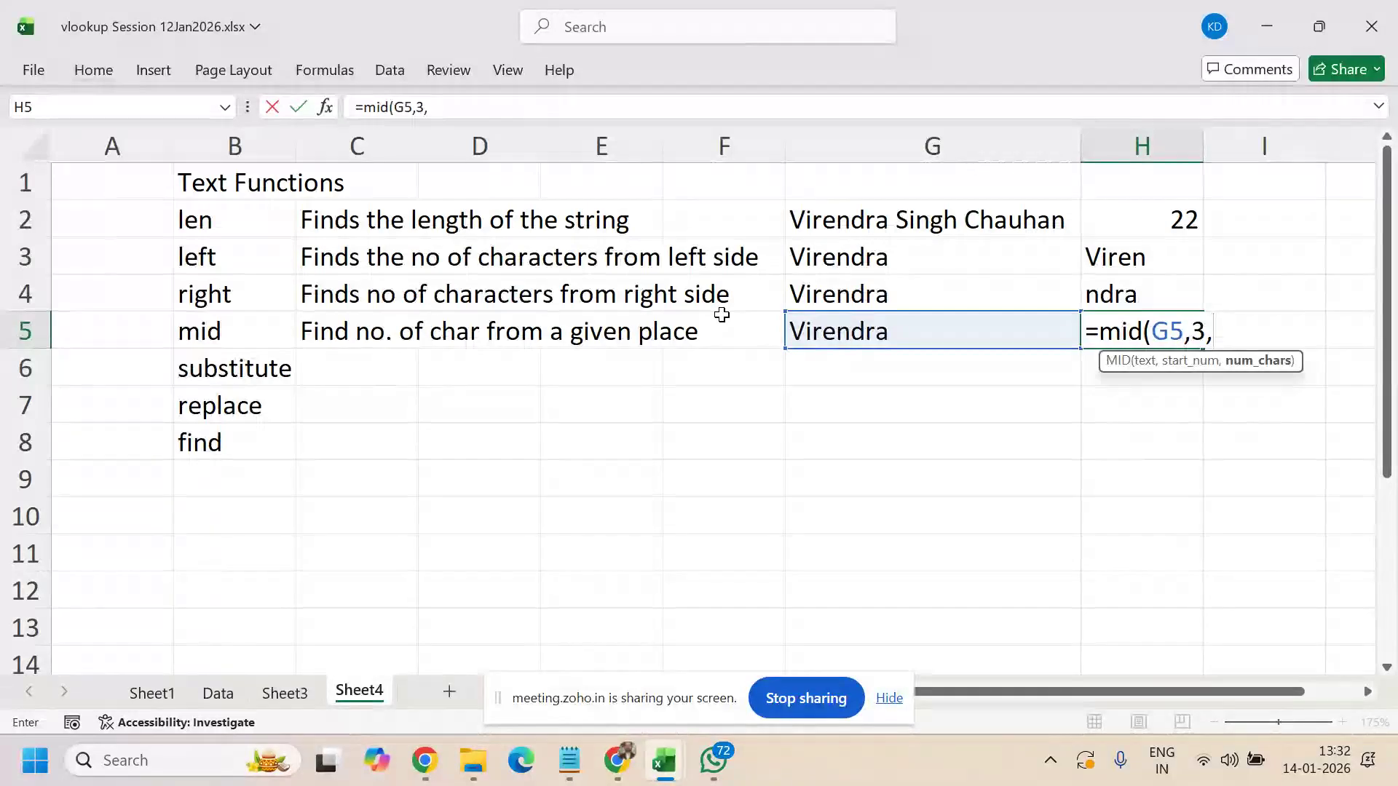
text(4))
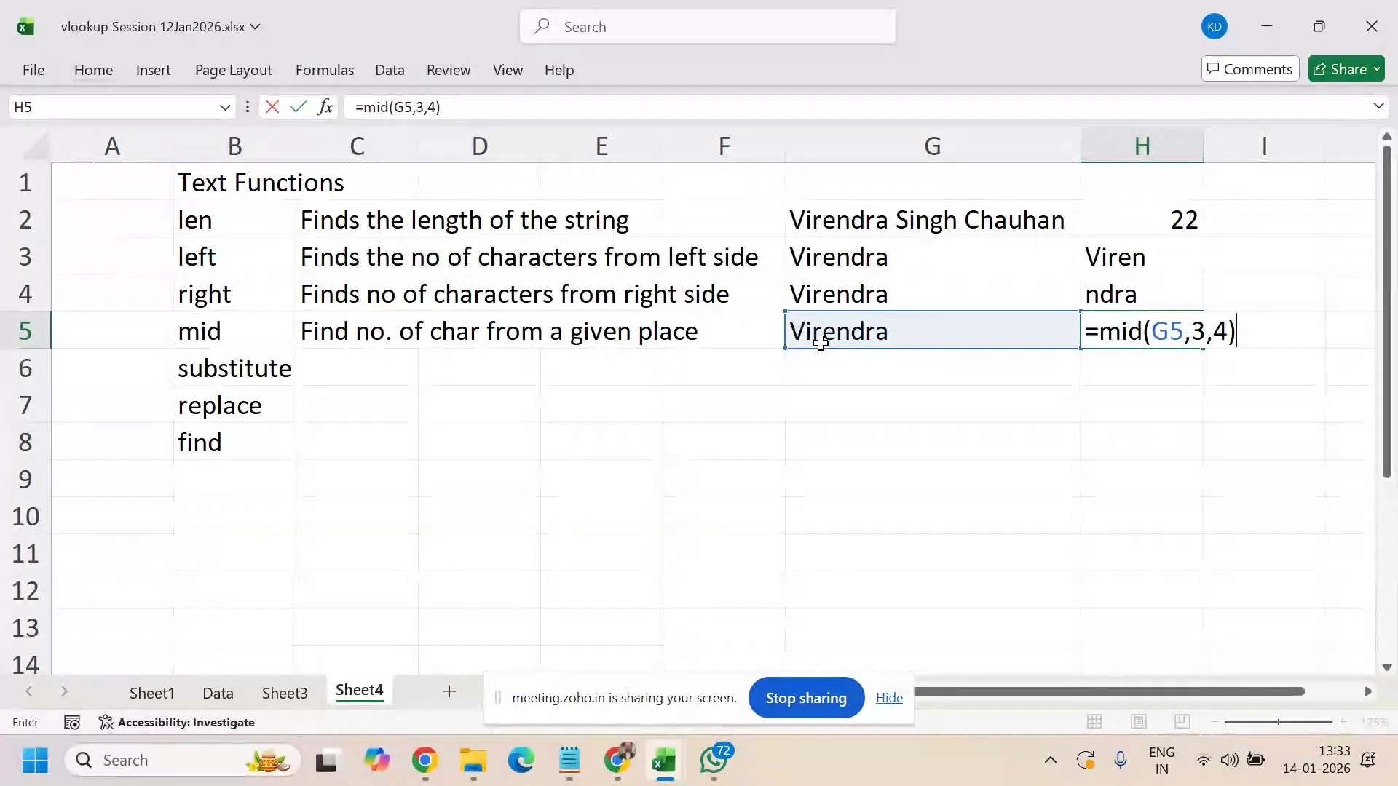
key(Return)
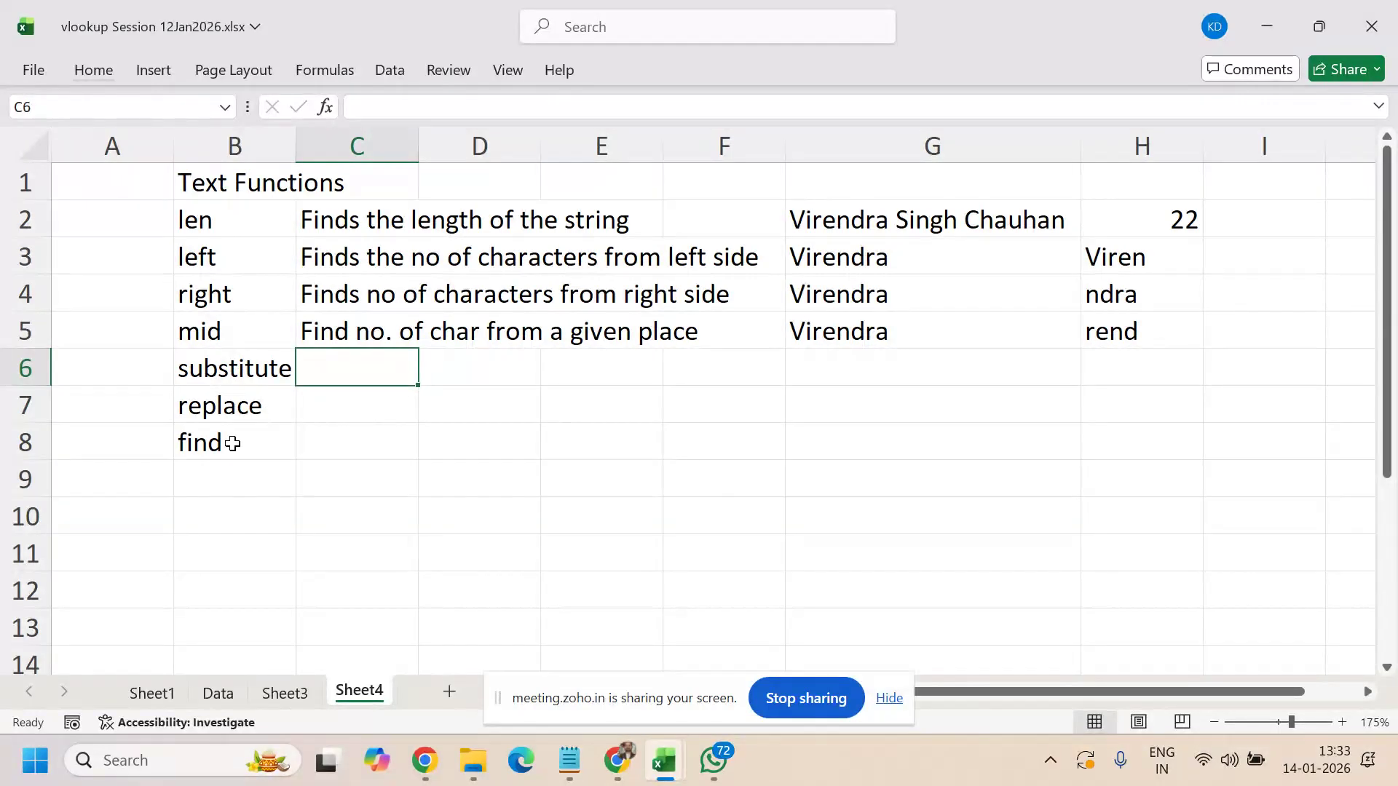
- Enter 'Find helps to find the occurance of any char in given string' in C8
click(336, 446)
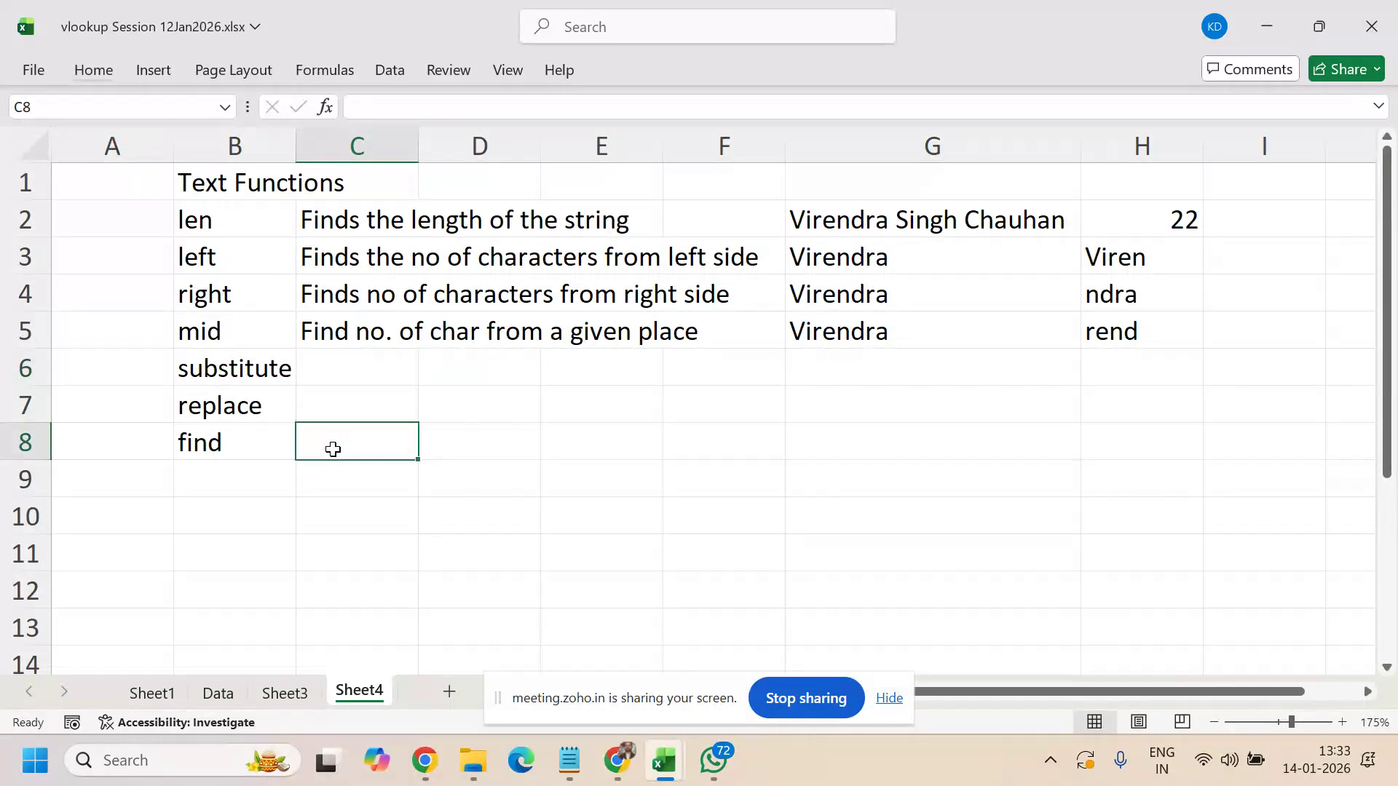
text(Find )
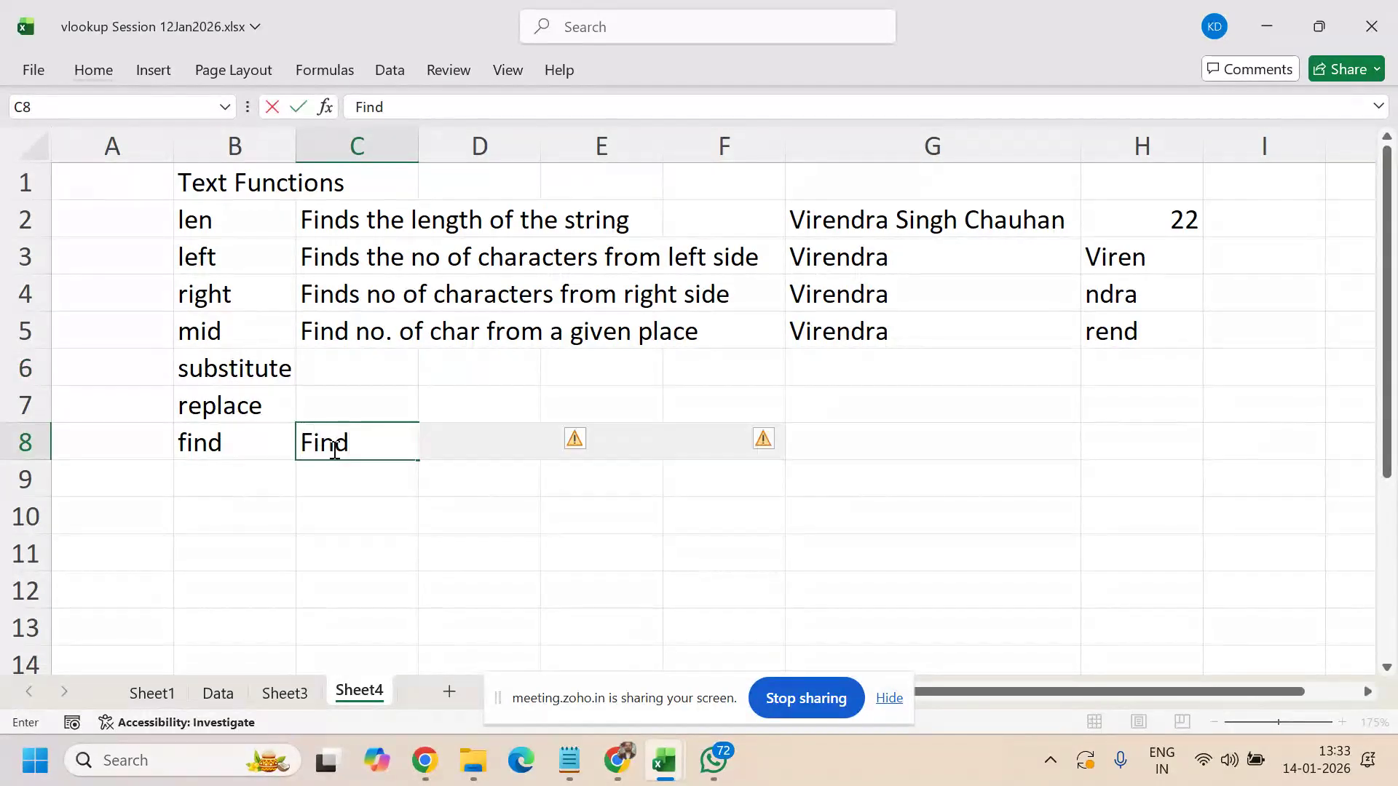
text(helps to)
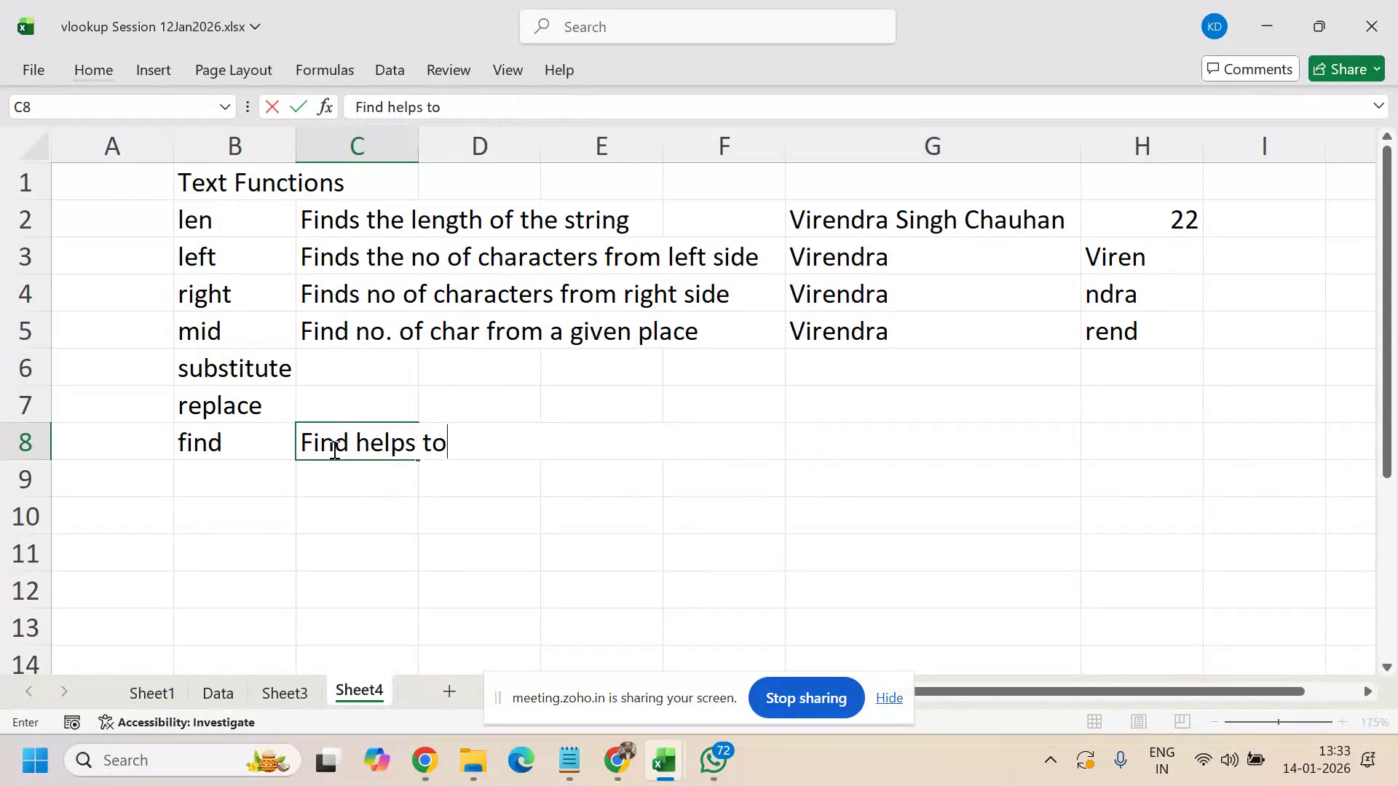
text( find the oc)
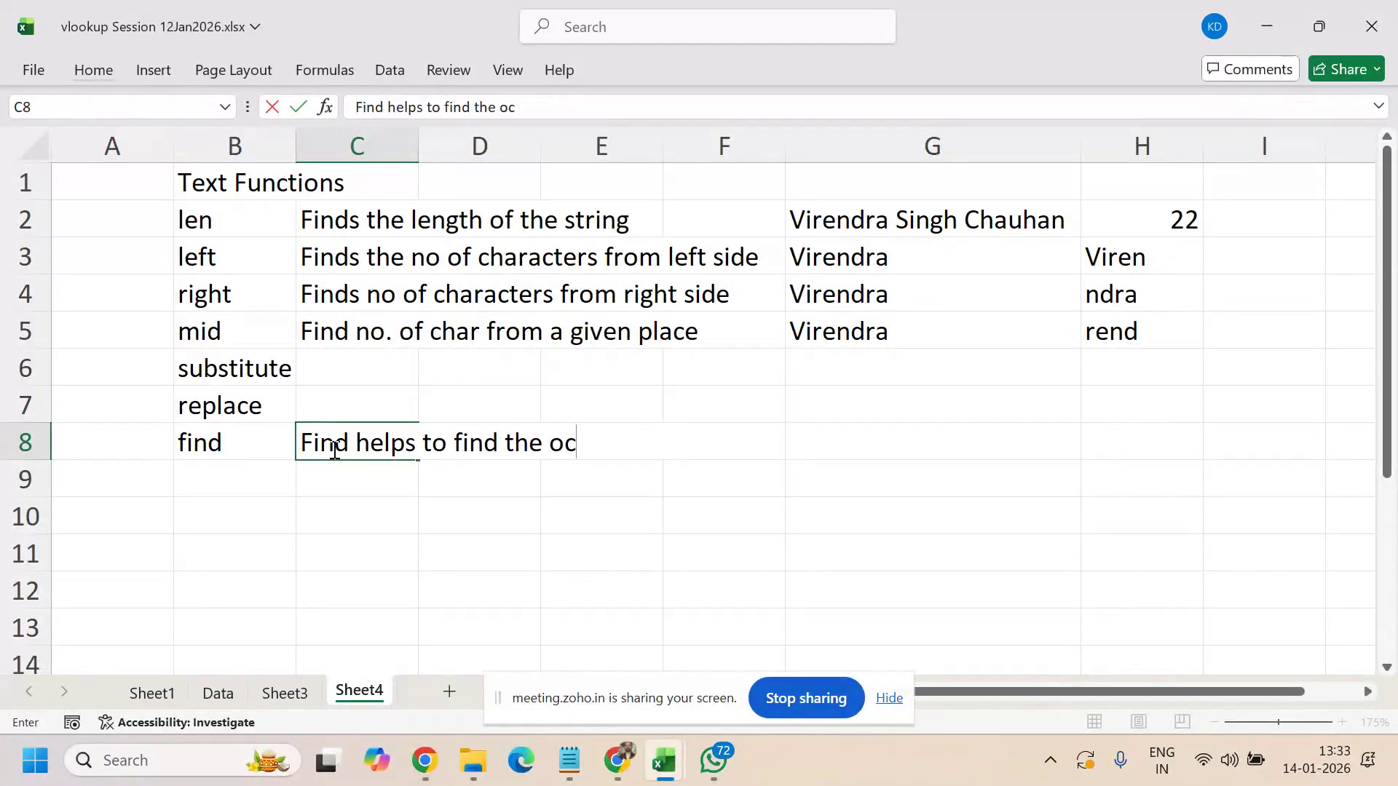
text(curance of)
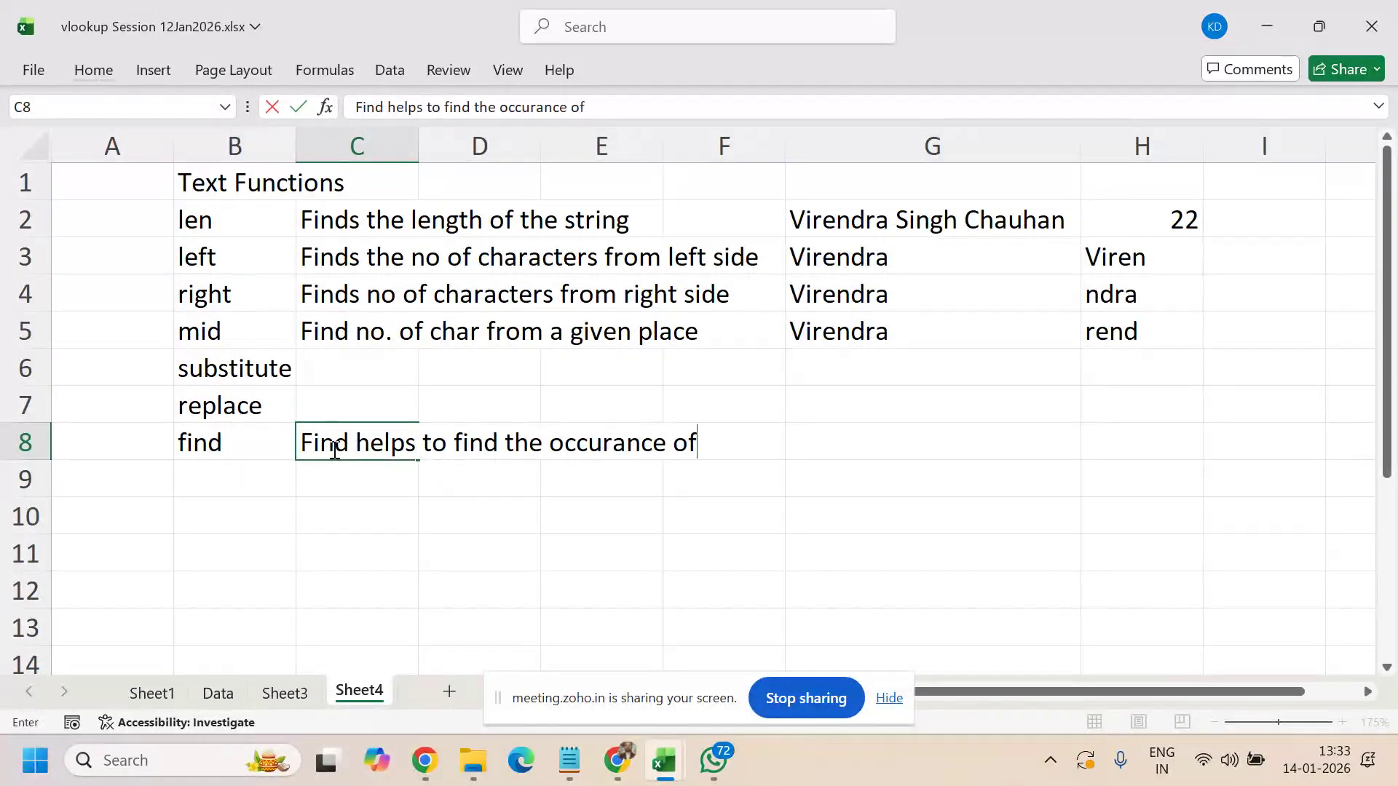
text( any ch)
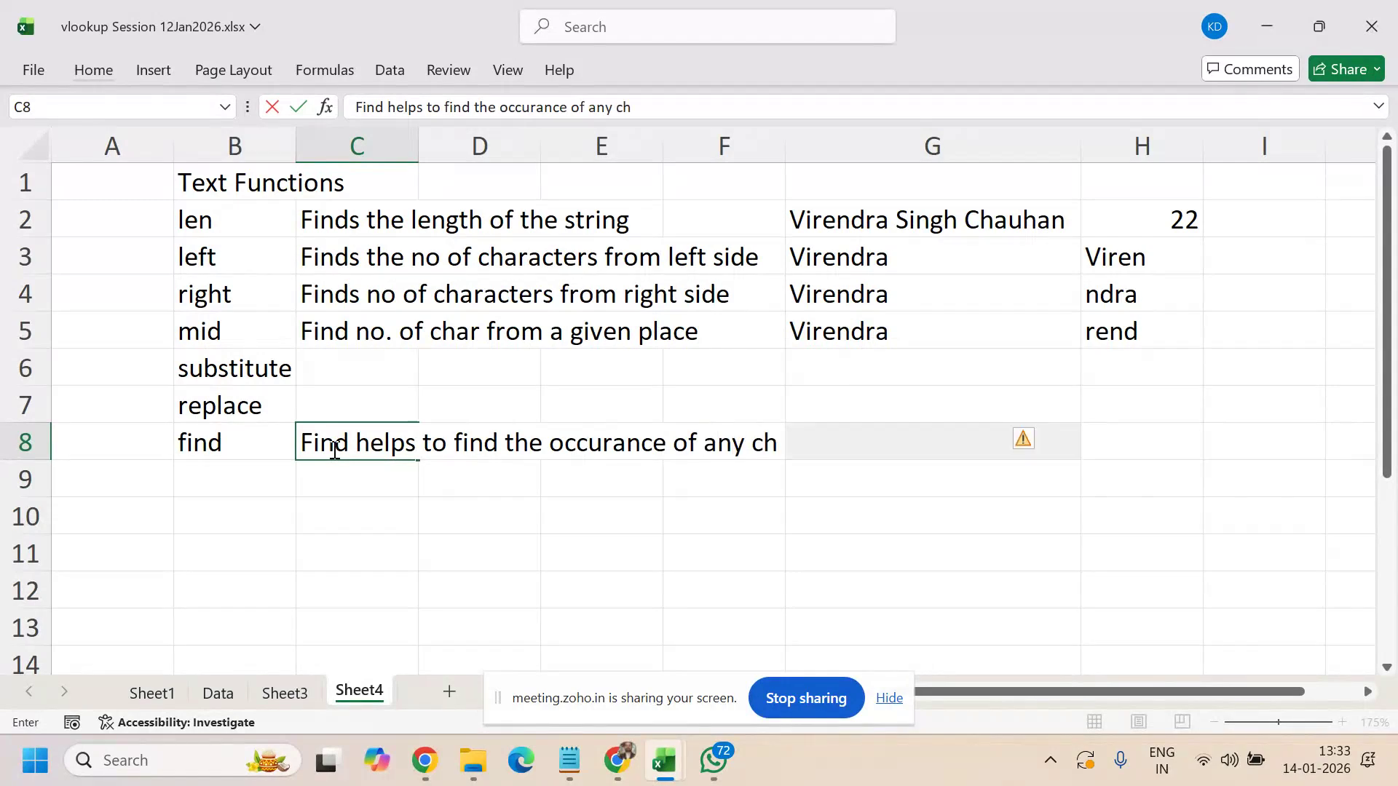
text(ar in giv)
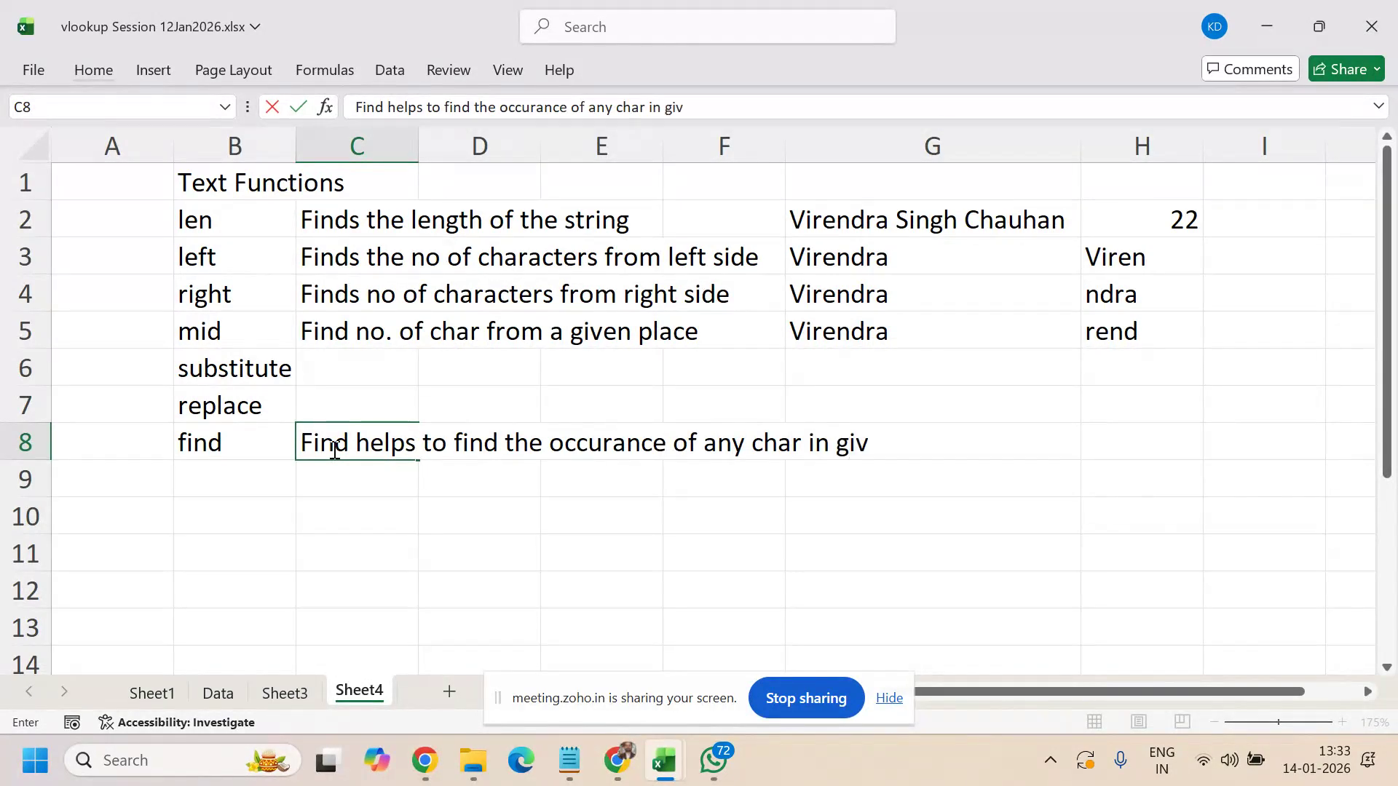
text(en string)
key(Return)
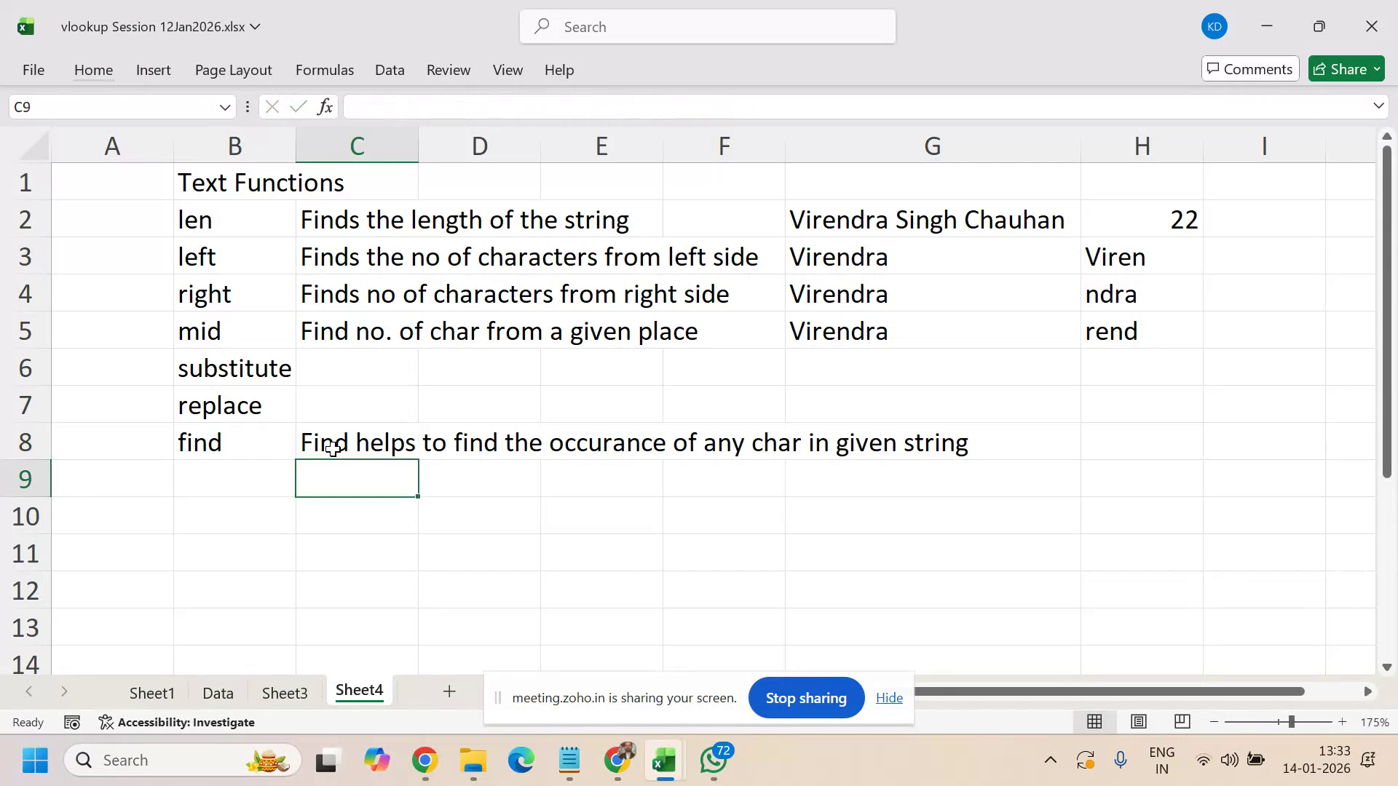
click(346, 442)
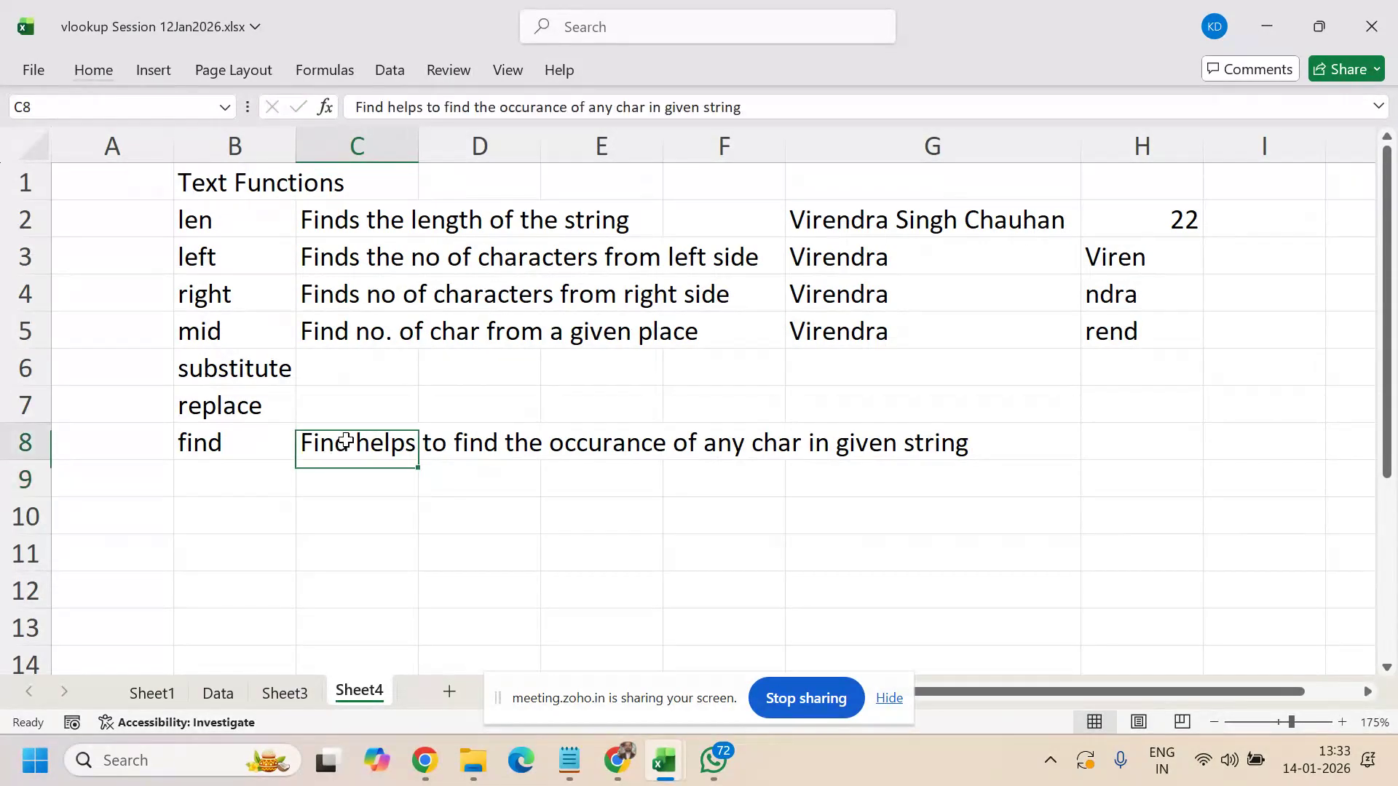
click(1010, 452)
- Copy the G5 name into G8 and enter =FIND("d",G8) in H8, returning 6
click(950, 326)
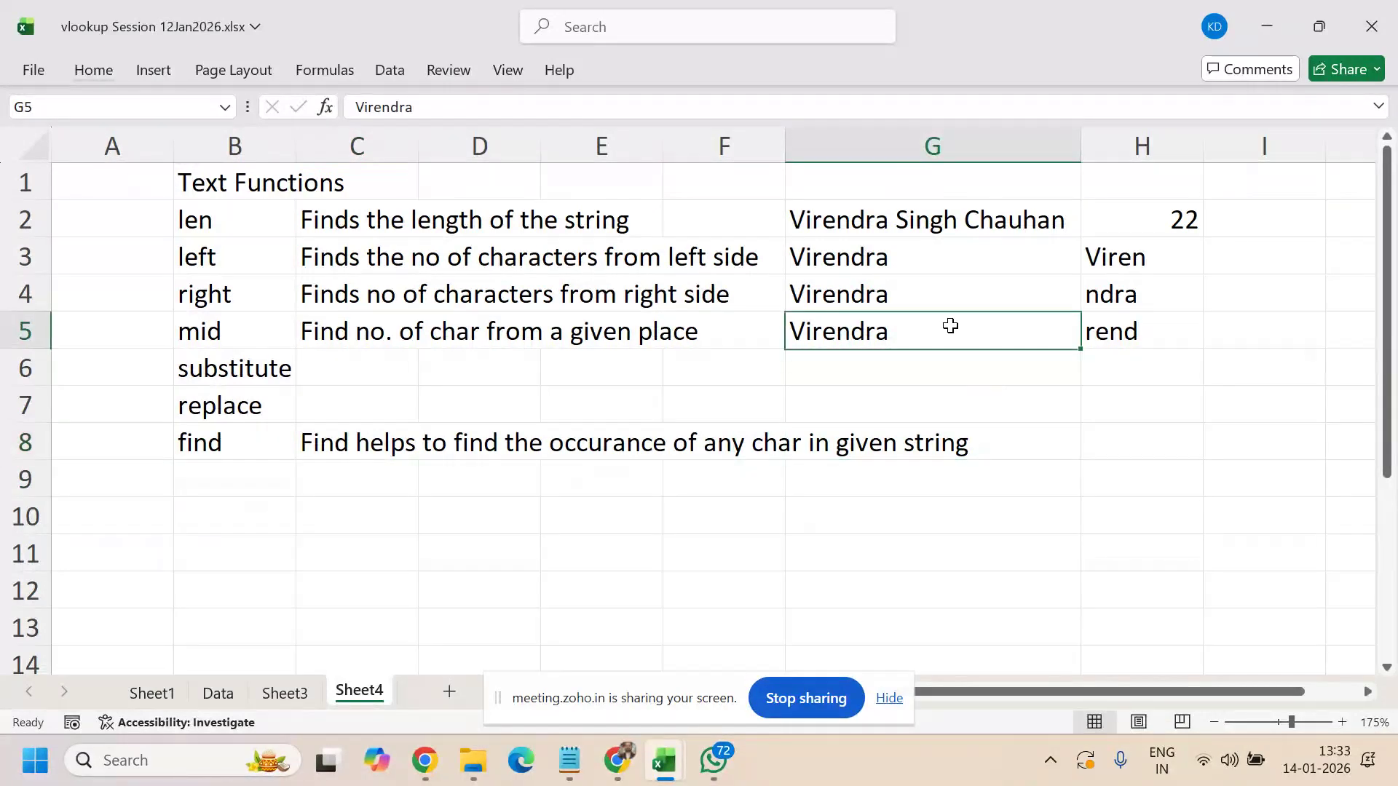
key(ctrl+c)
click(980, 455)
key(ctrl+v)
click(1126, 440)
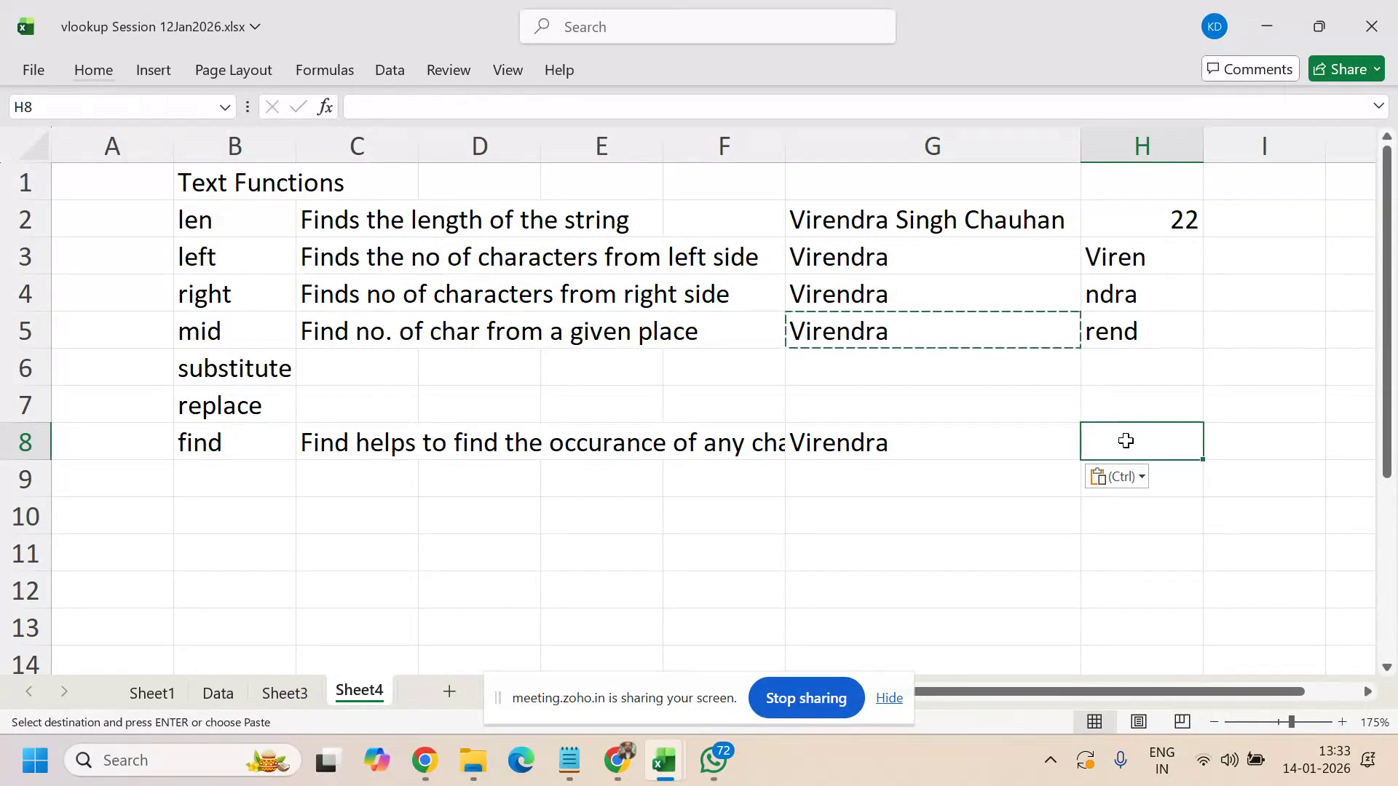
text(=find()
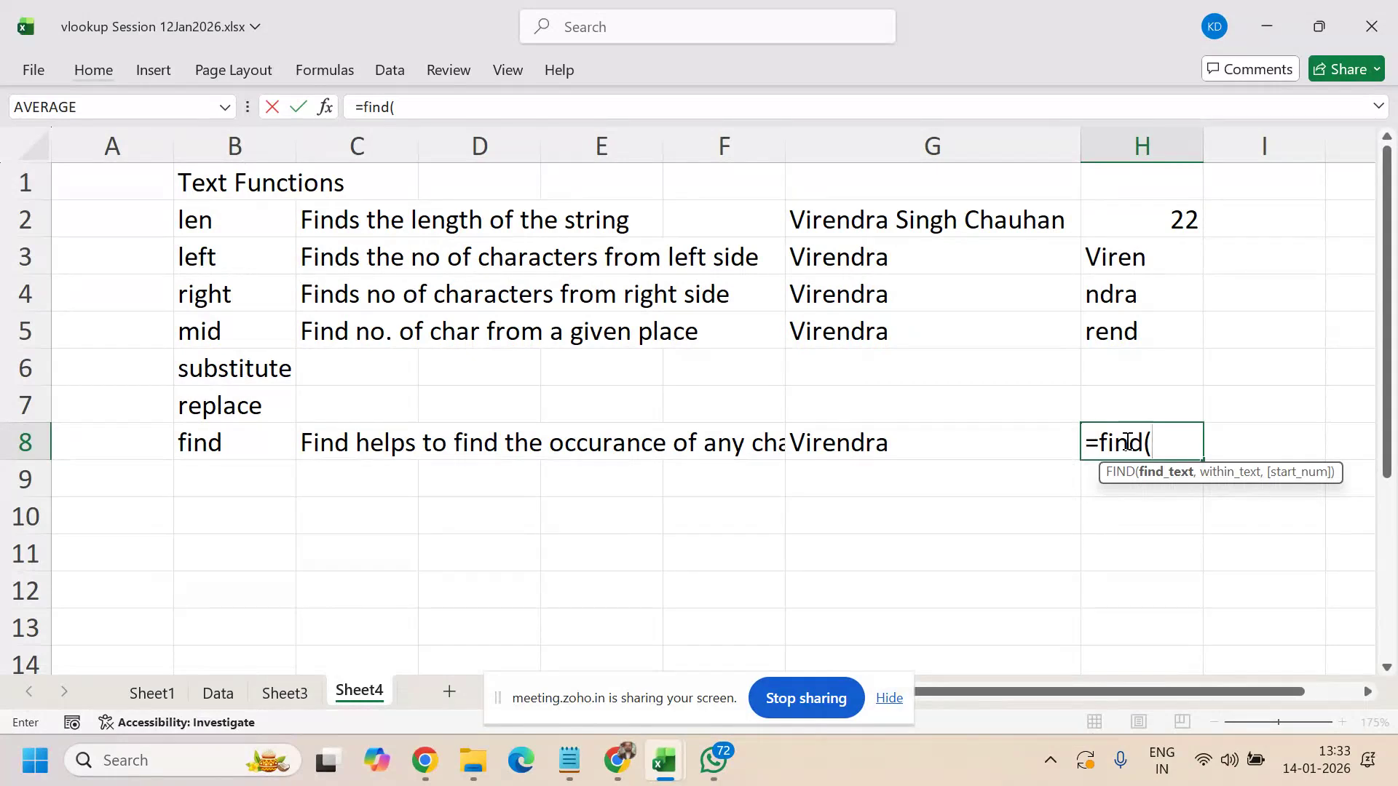
text("d",)
click(978, 437)
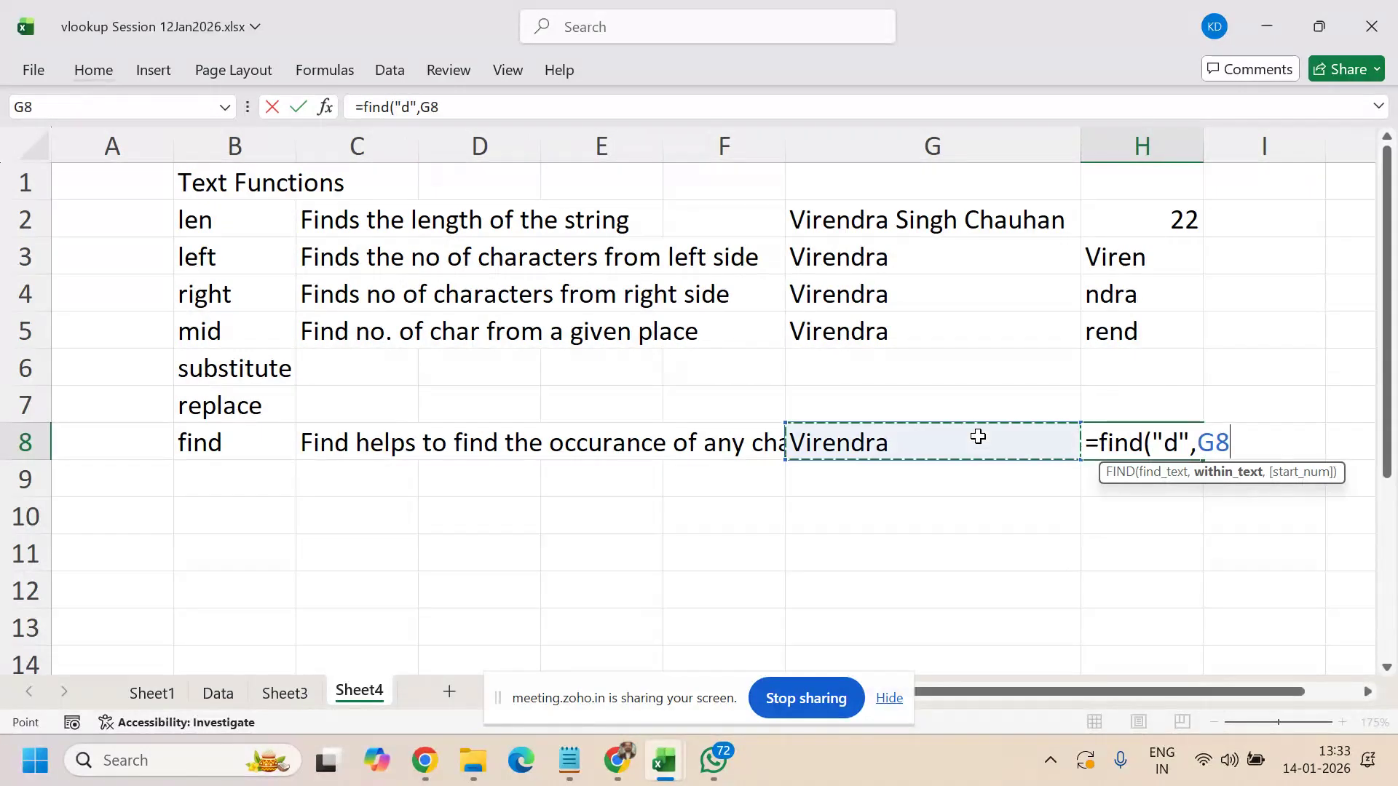
text())
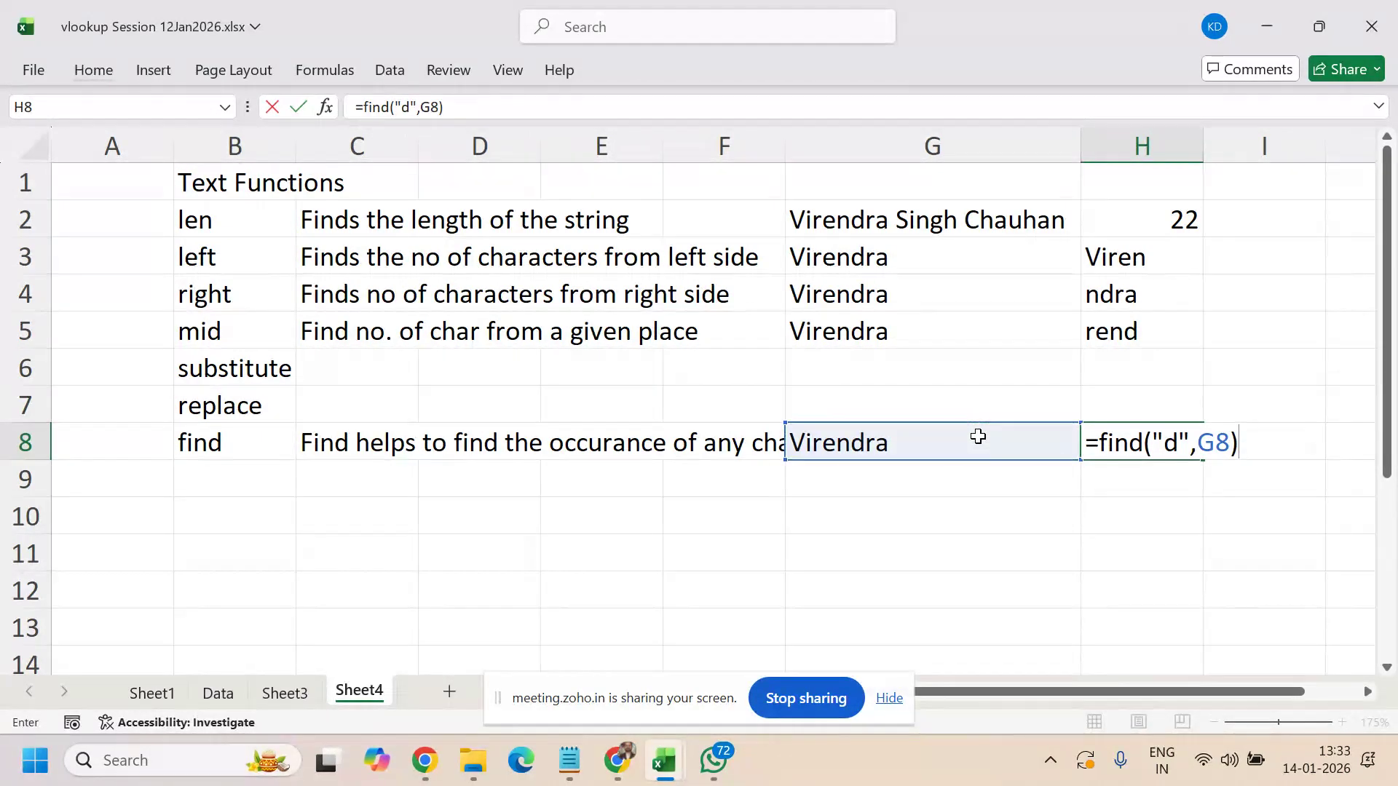
key(Return)
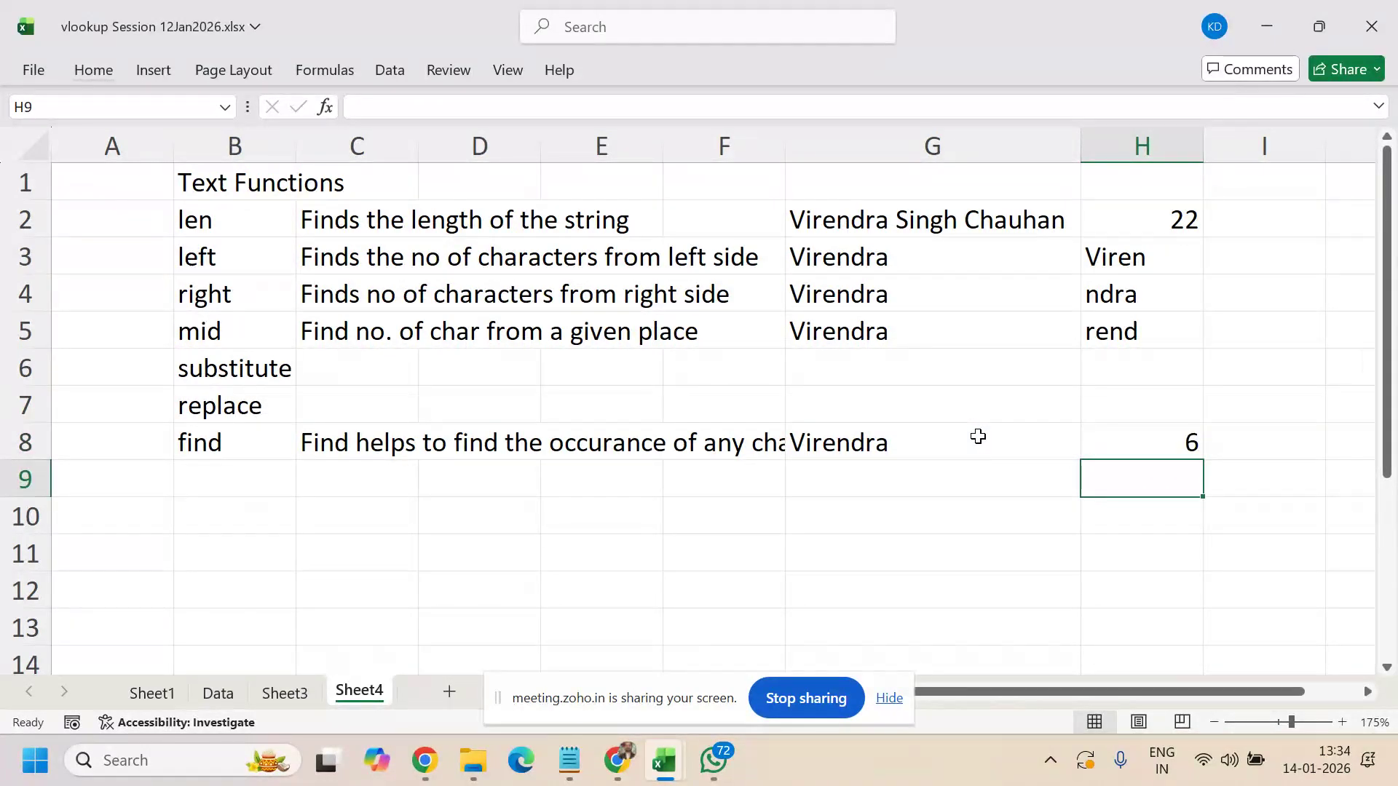
- Re-enter =FIND("d",G8) in H8 and review its result before moving to G9
key(Up)
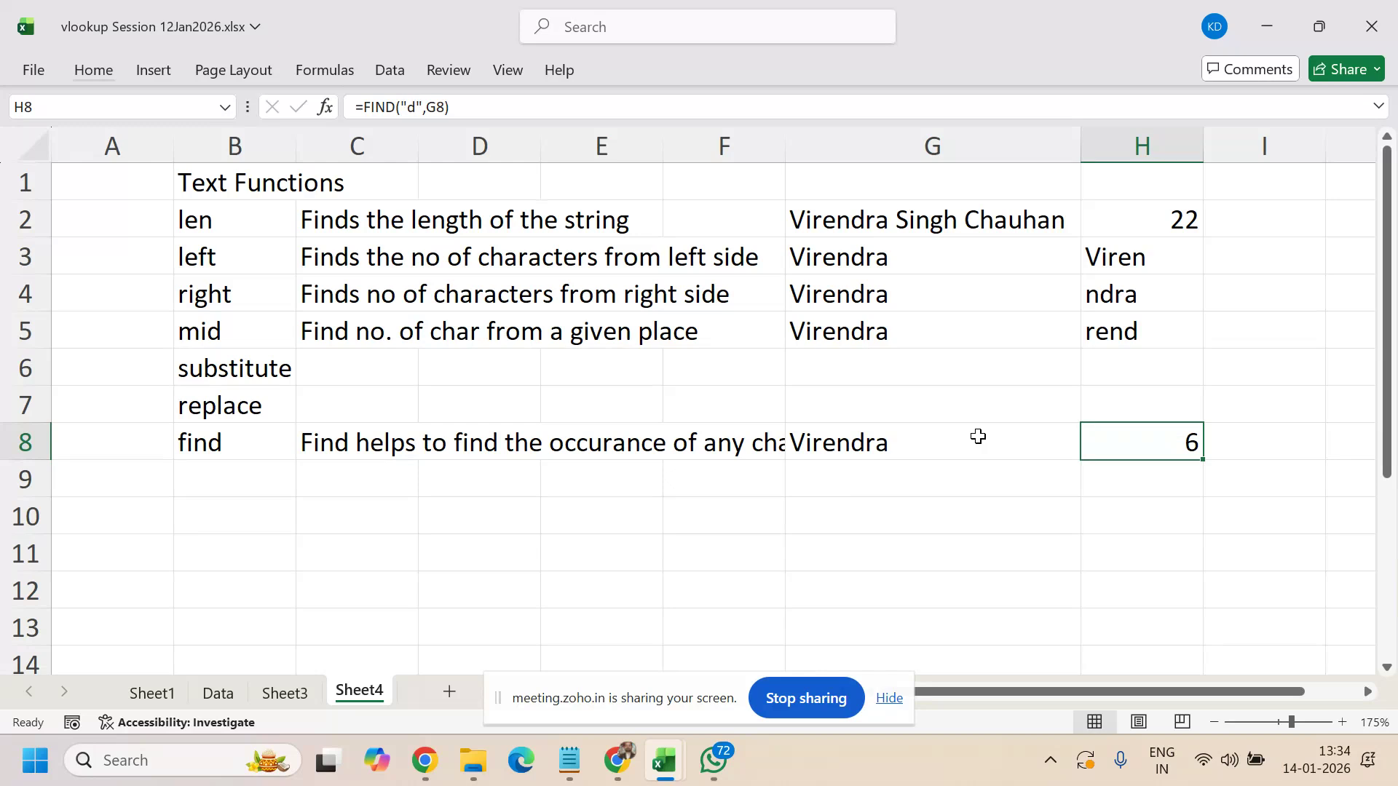
text(=find()
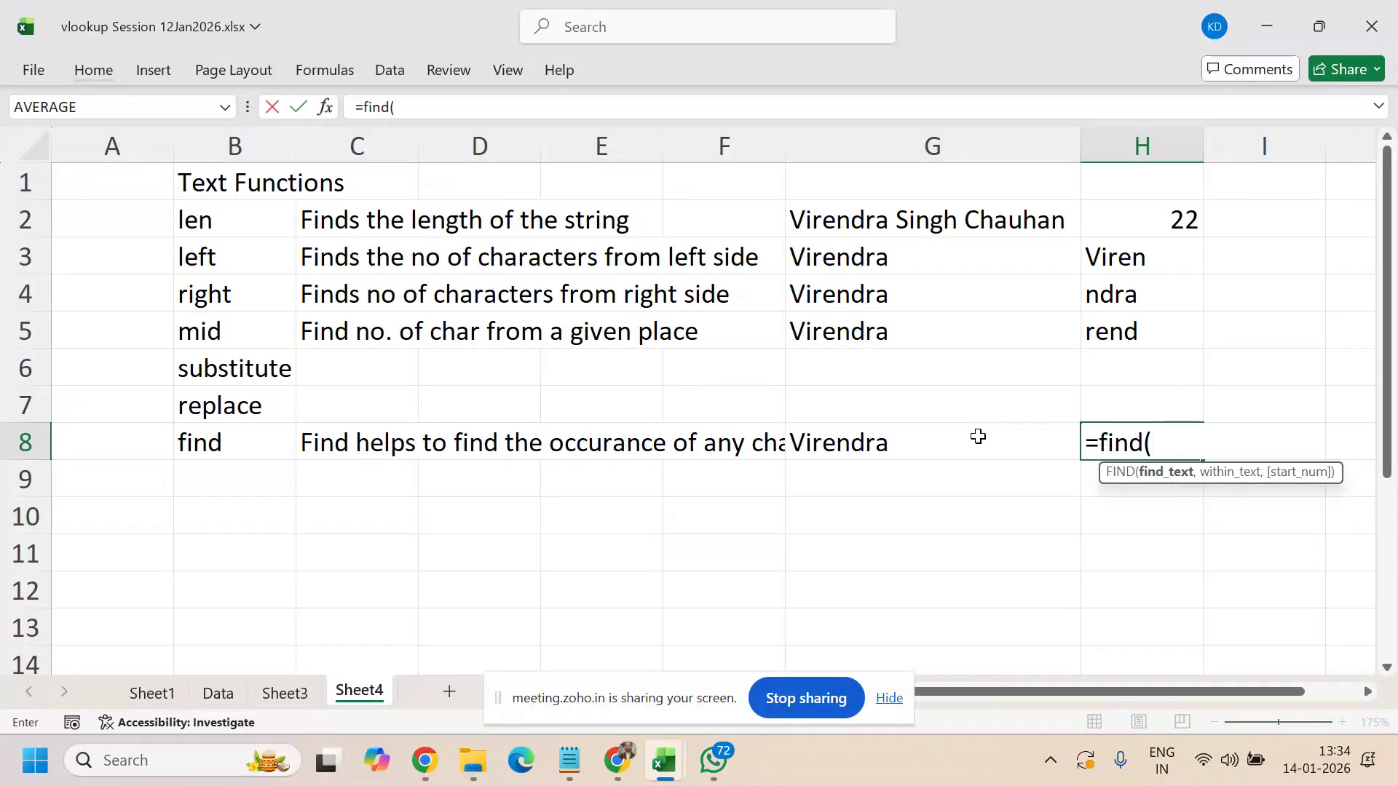
text("d",)
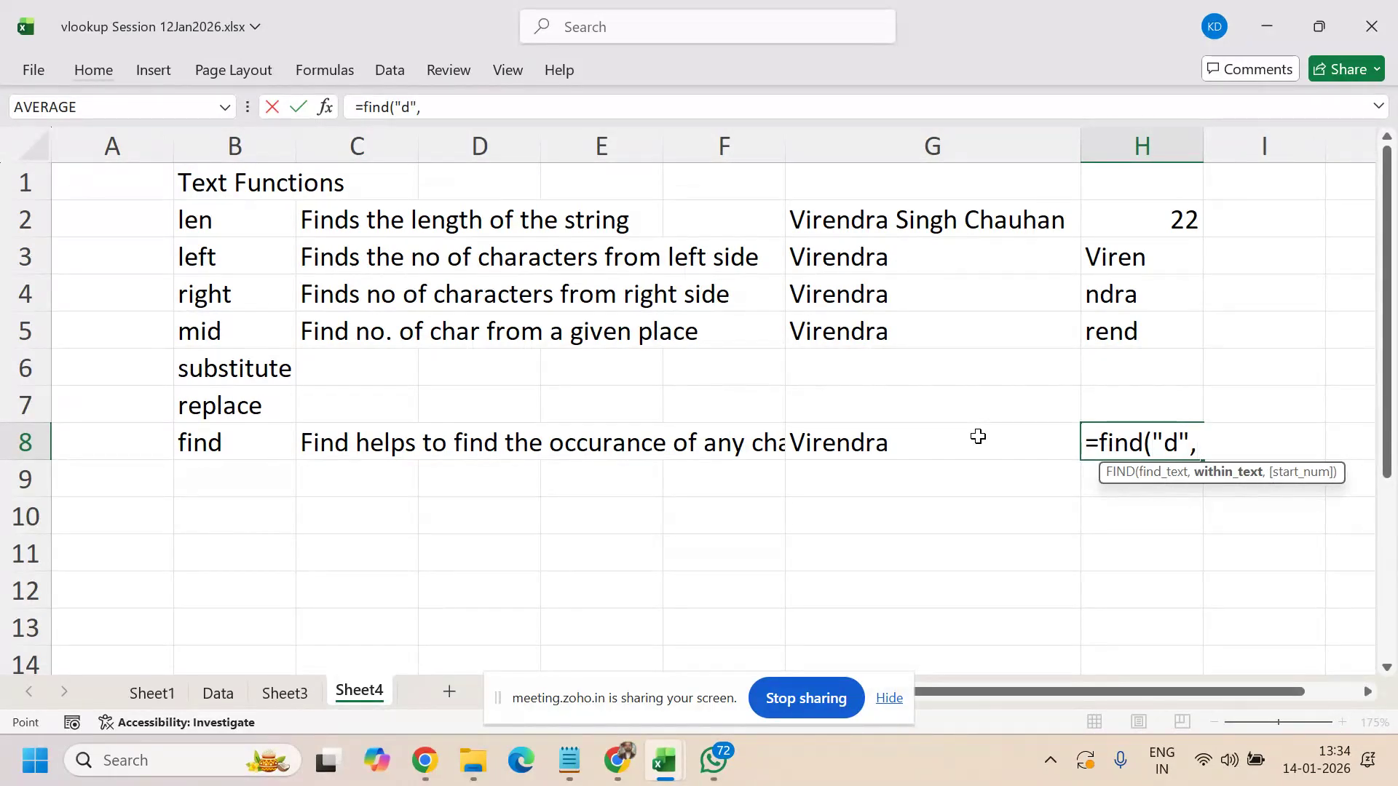
click(978, 436)
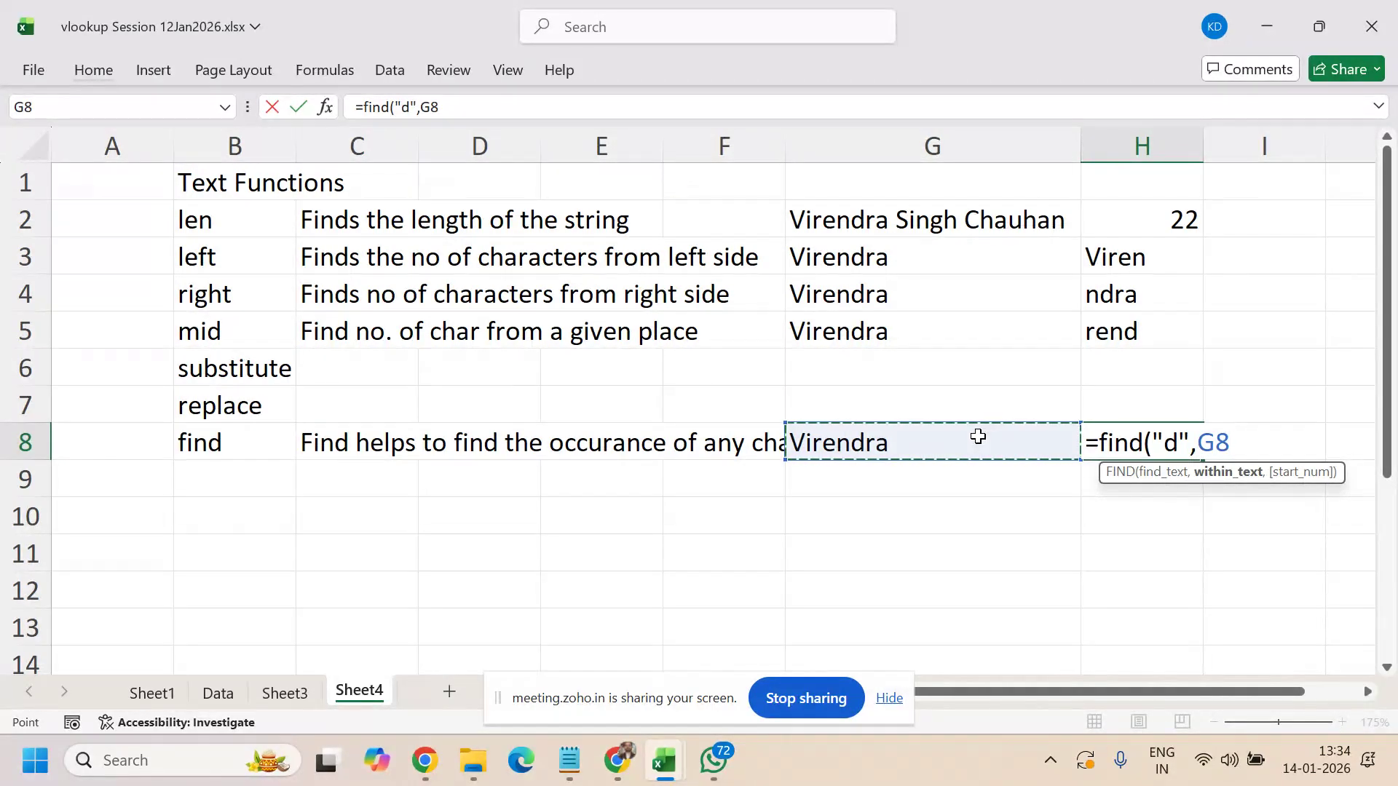
key(Return)
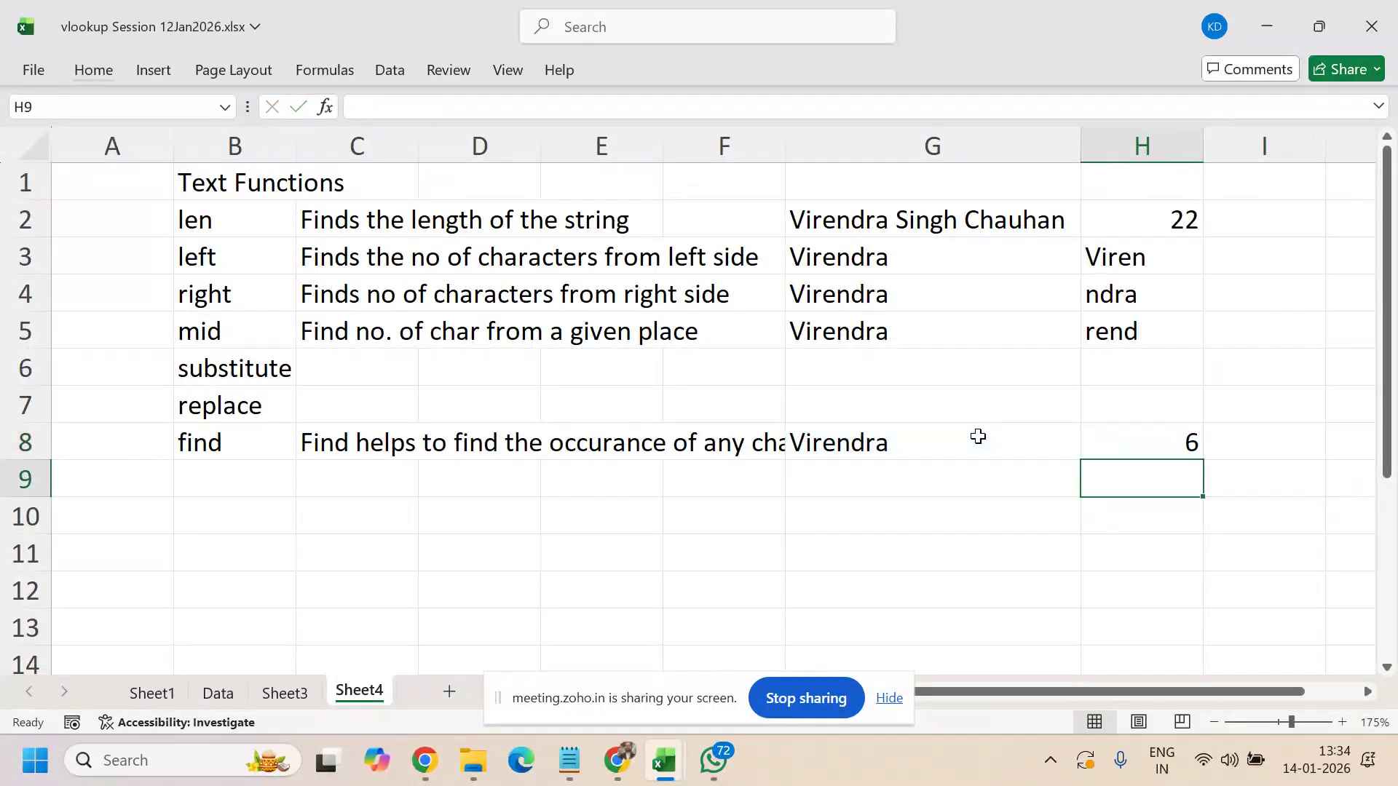
key(Up)
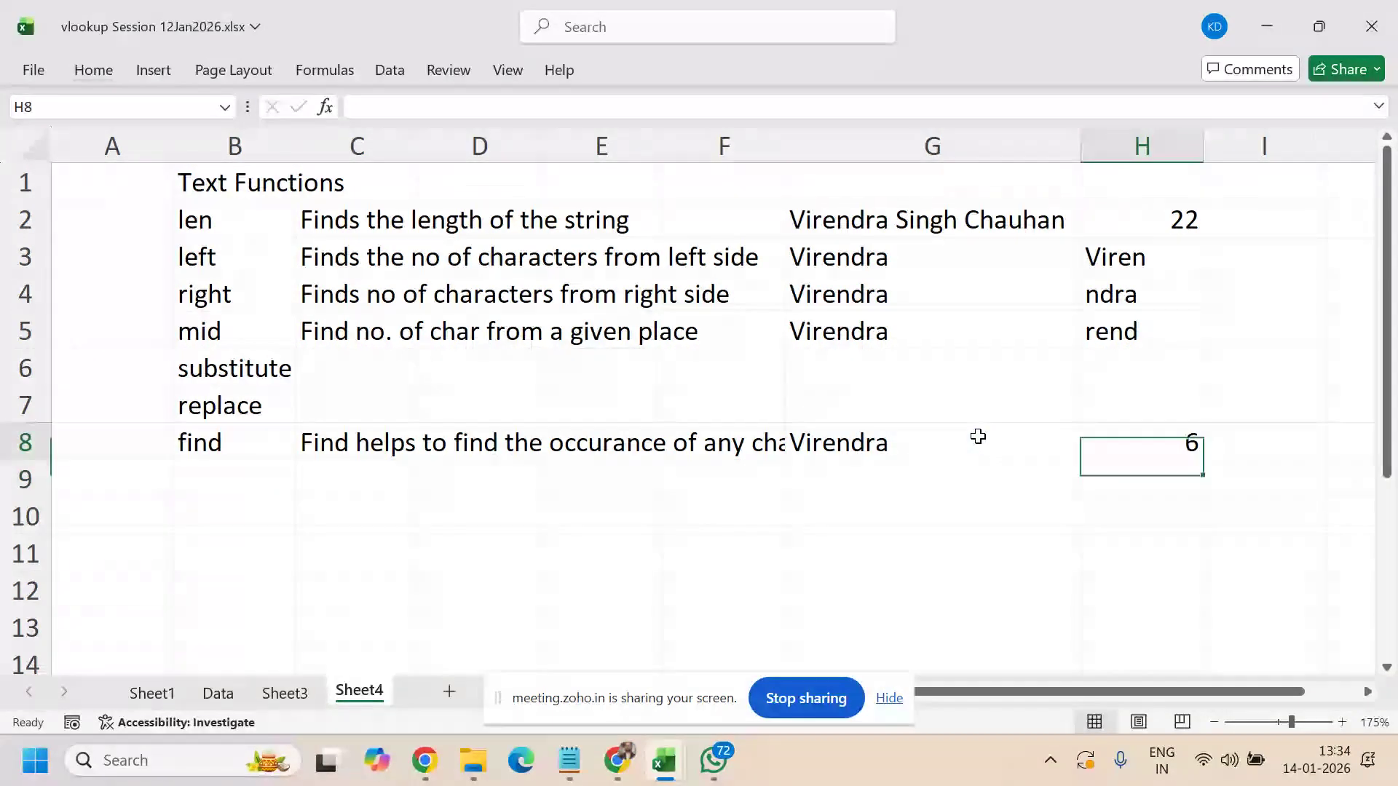
key(Down)
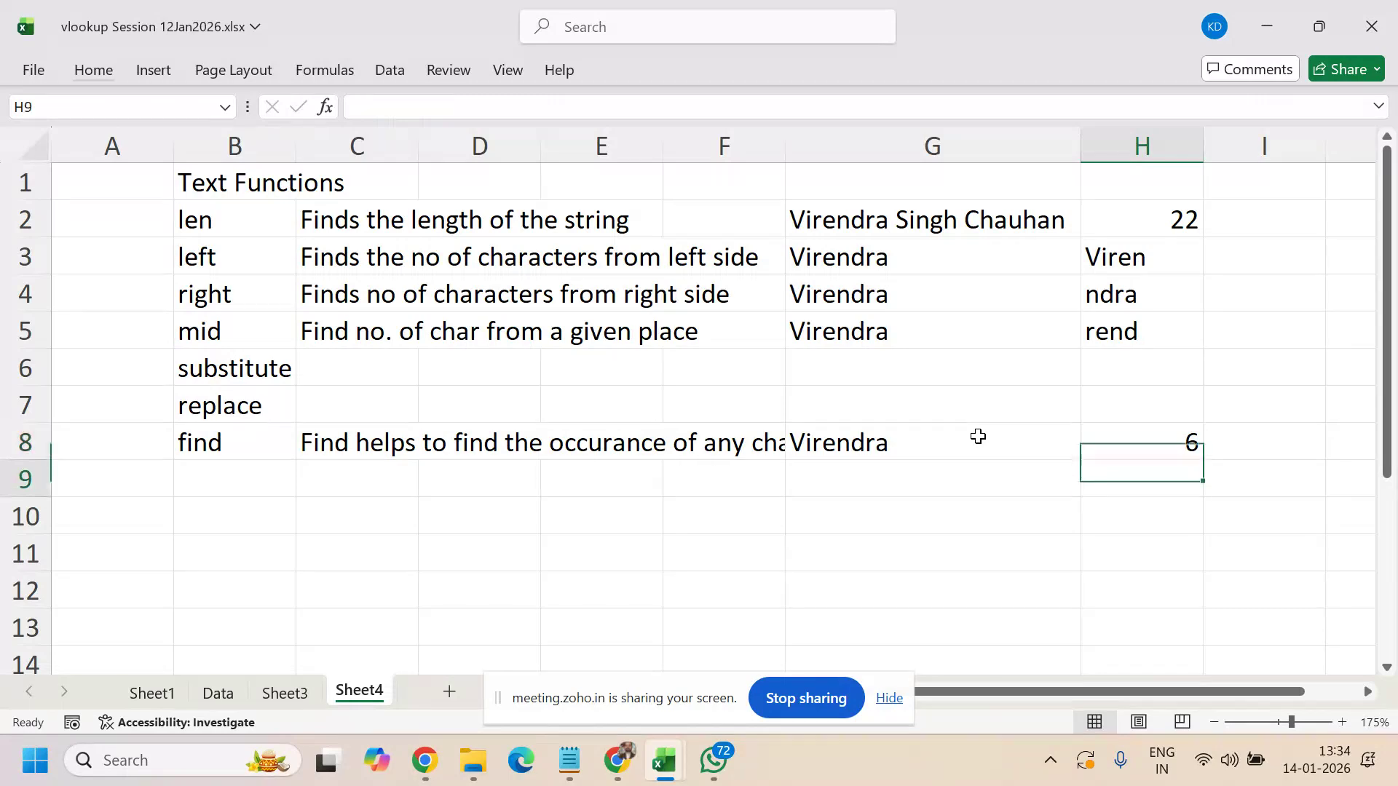
key(Left)
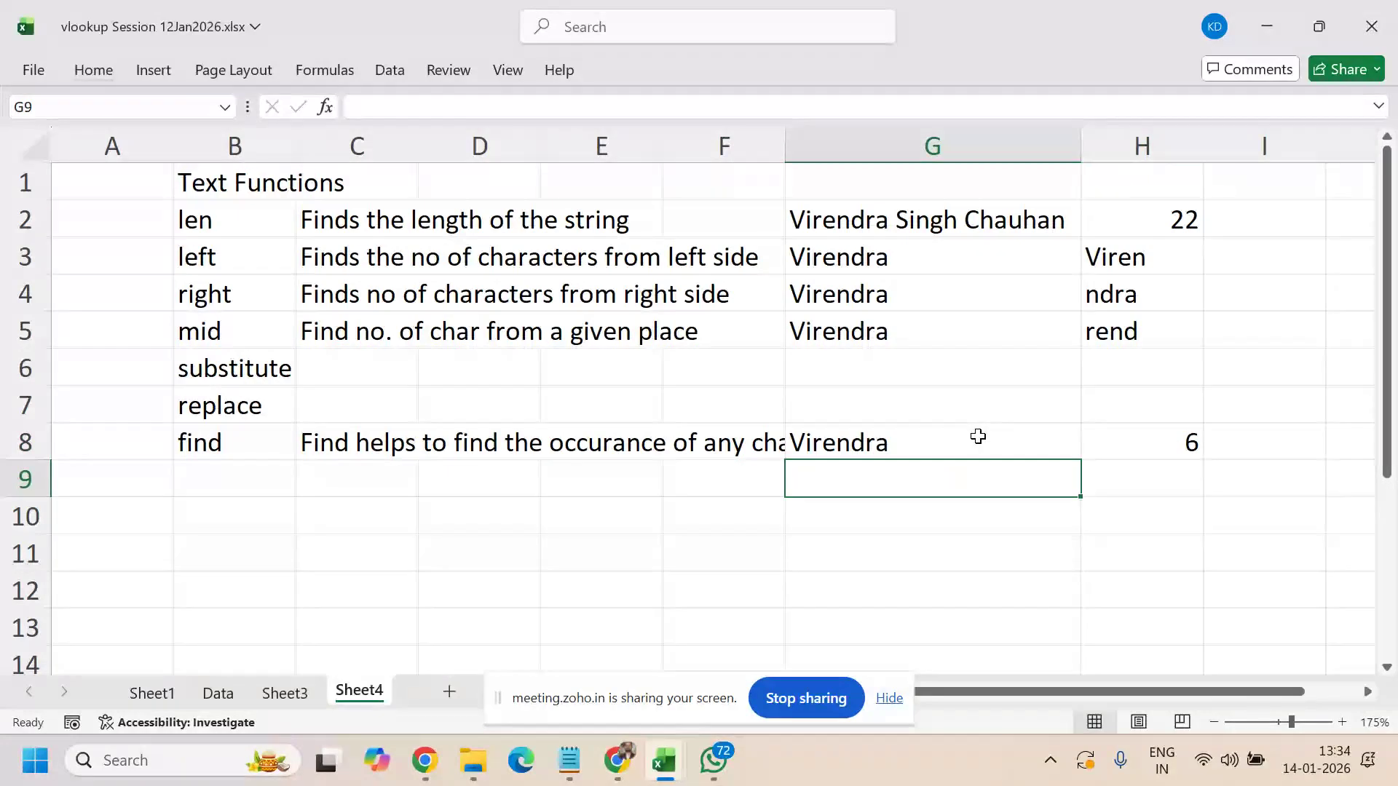
- Enter a three-part sample full name in G9, then replace both spaces with '/' slashes
text(Sachin Rame)
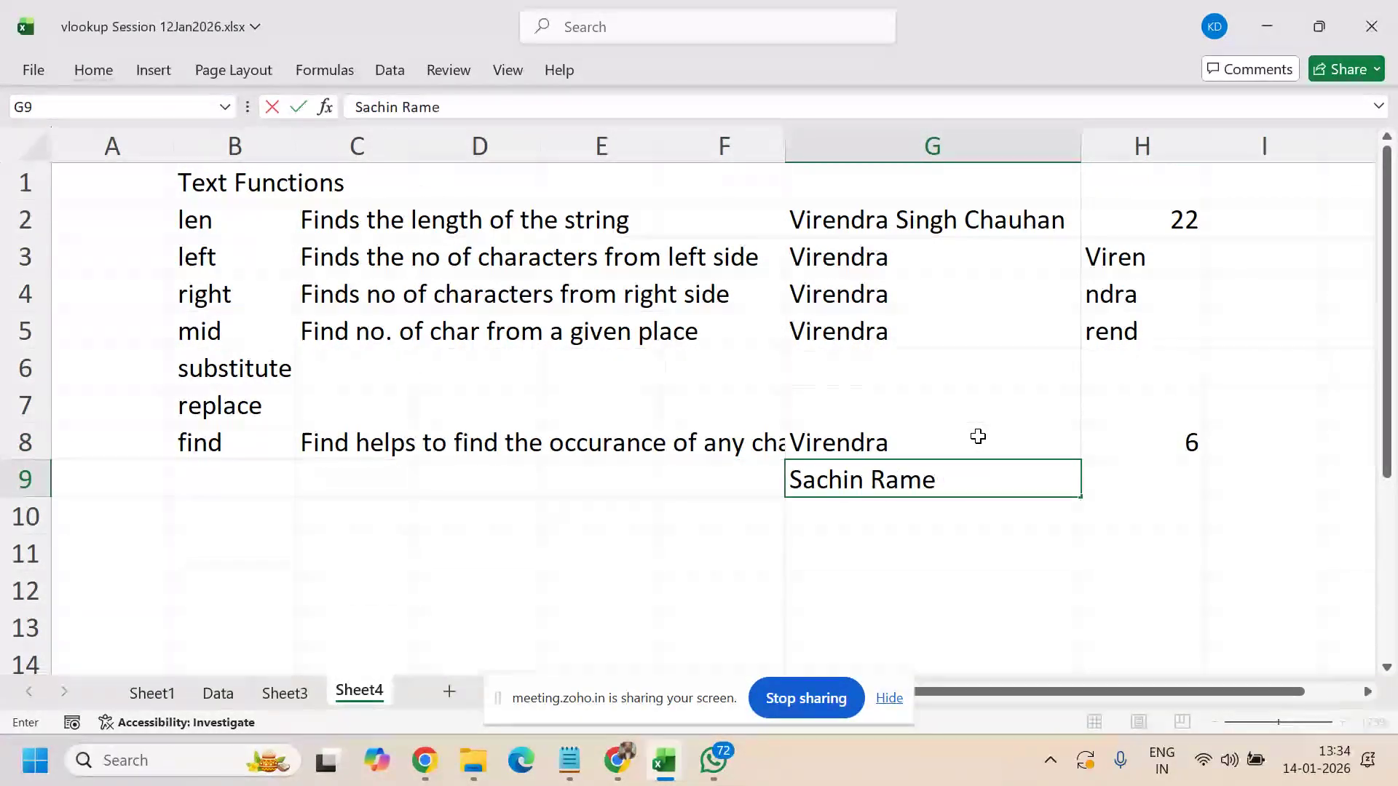
text(sh Tendul)
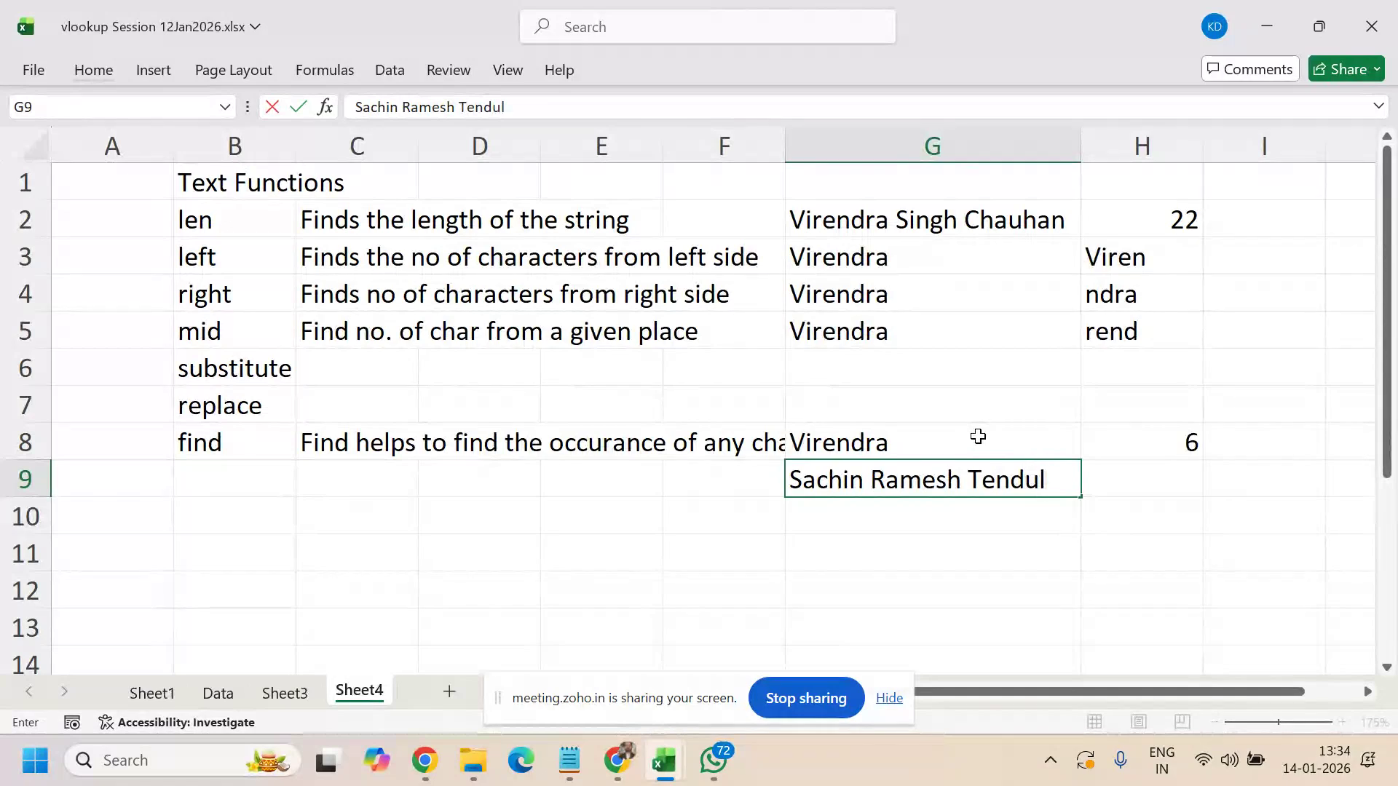
text(kar)
key(Return)
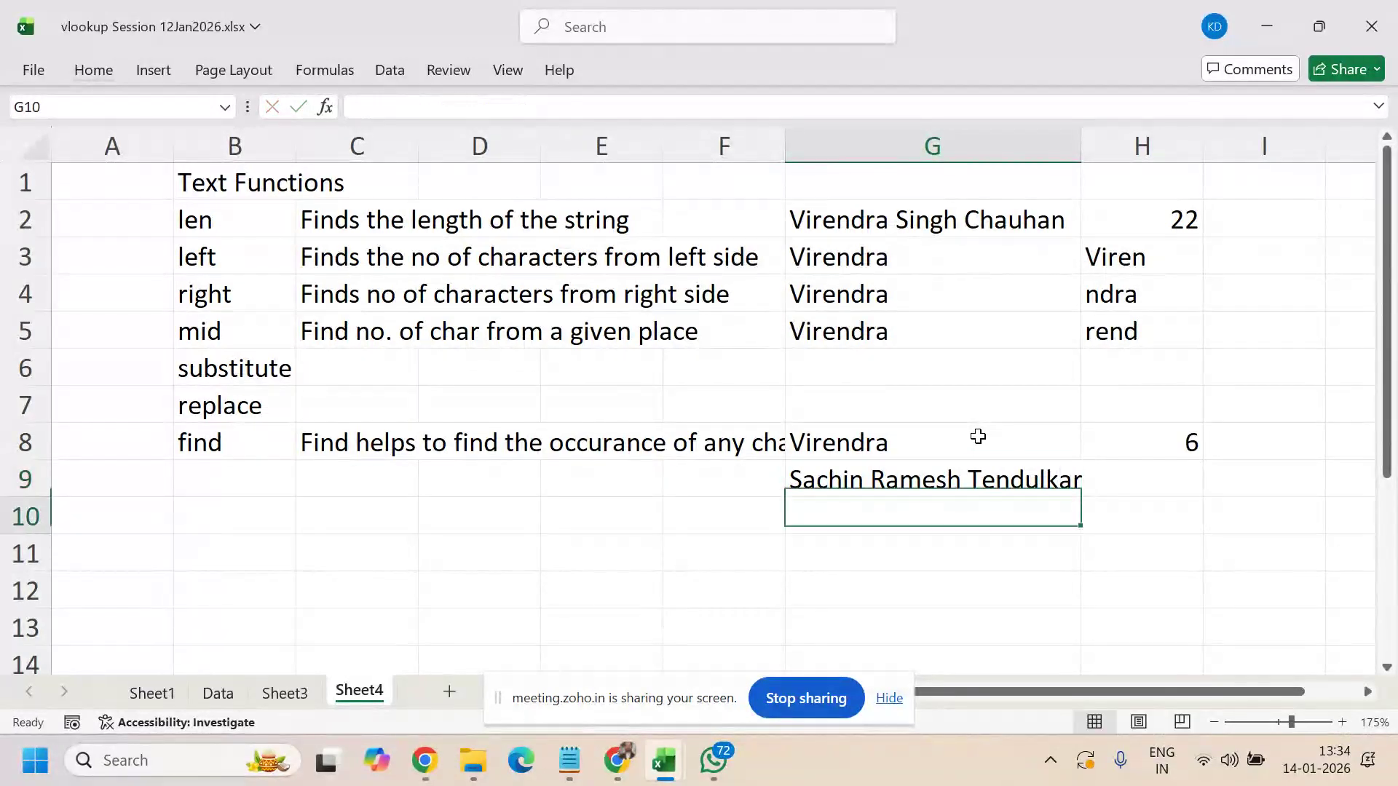
double_click(871, 477)
key(BackSpace)
text(/)
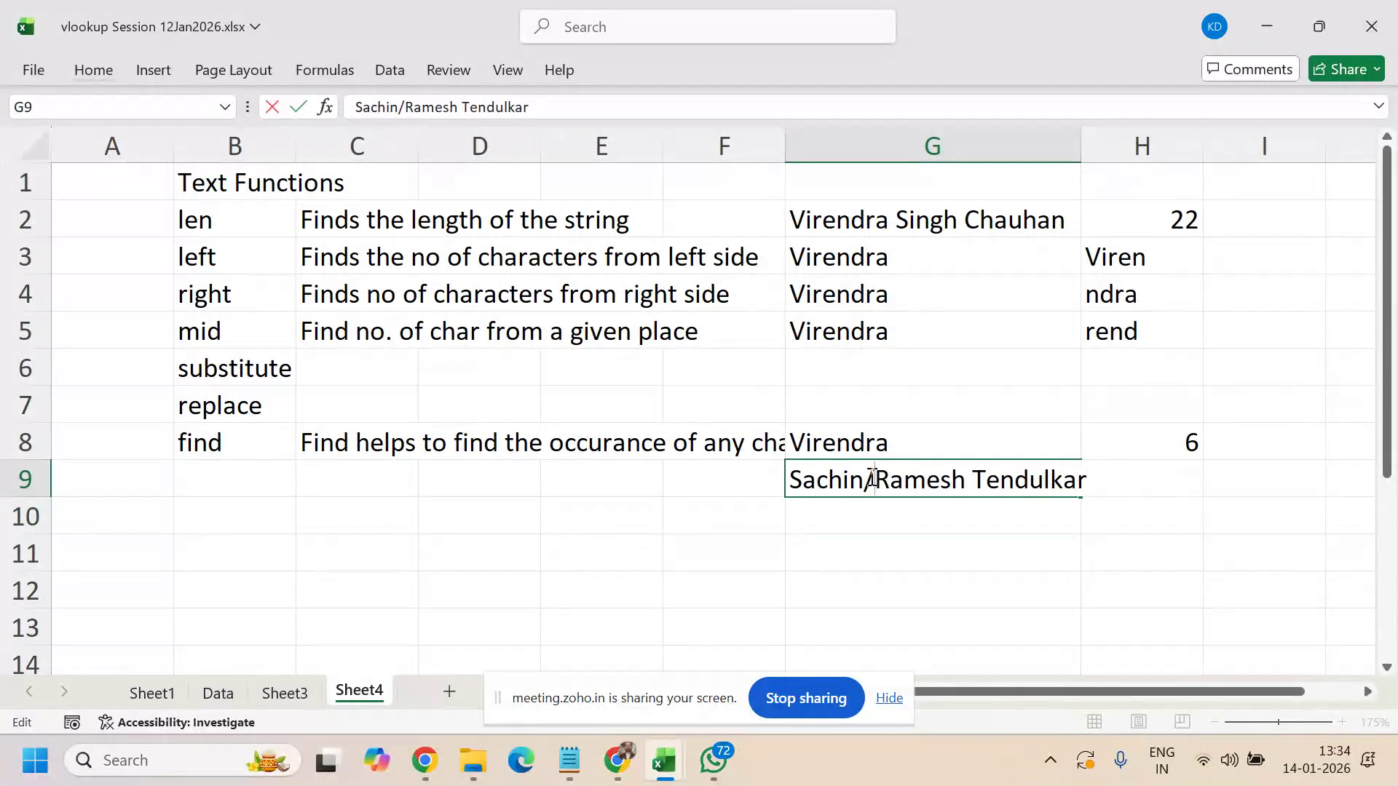
click(974, 481)
key(BackSpace)
text(/)
key(Return)
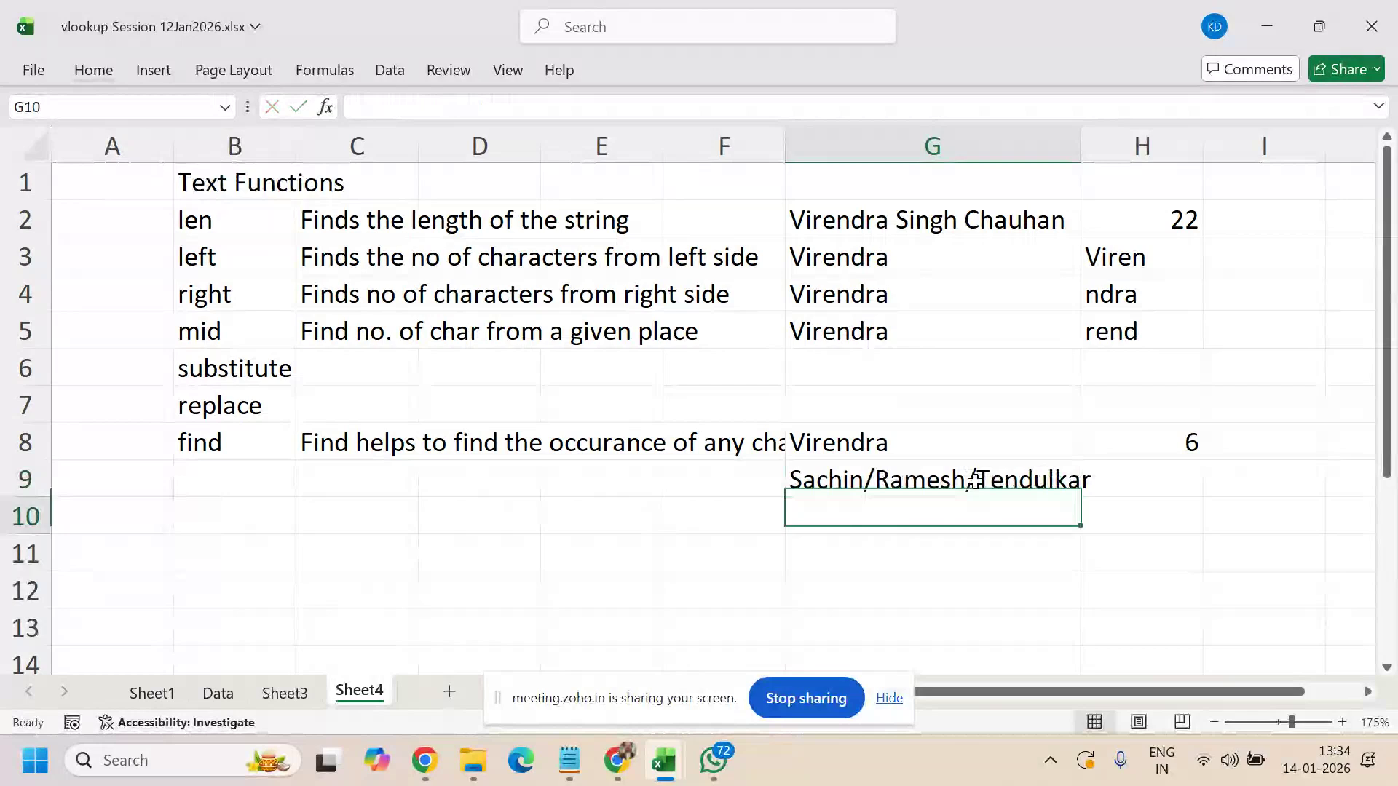
click(983, 480)
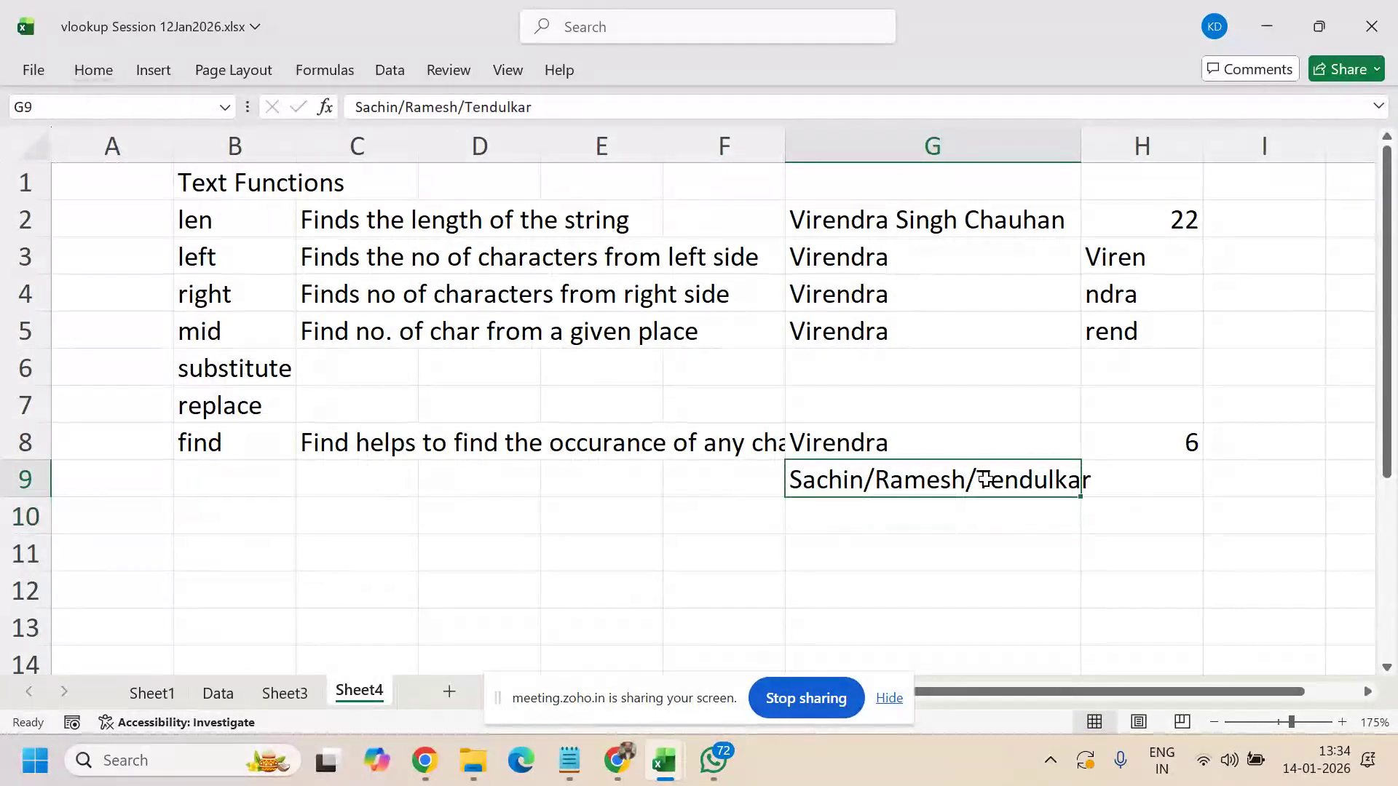
- Enter =FIND("/",G9) in H9, returning 7 as the first slash's position
click(1144, 482)
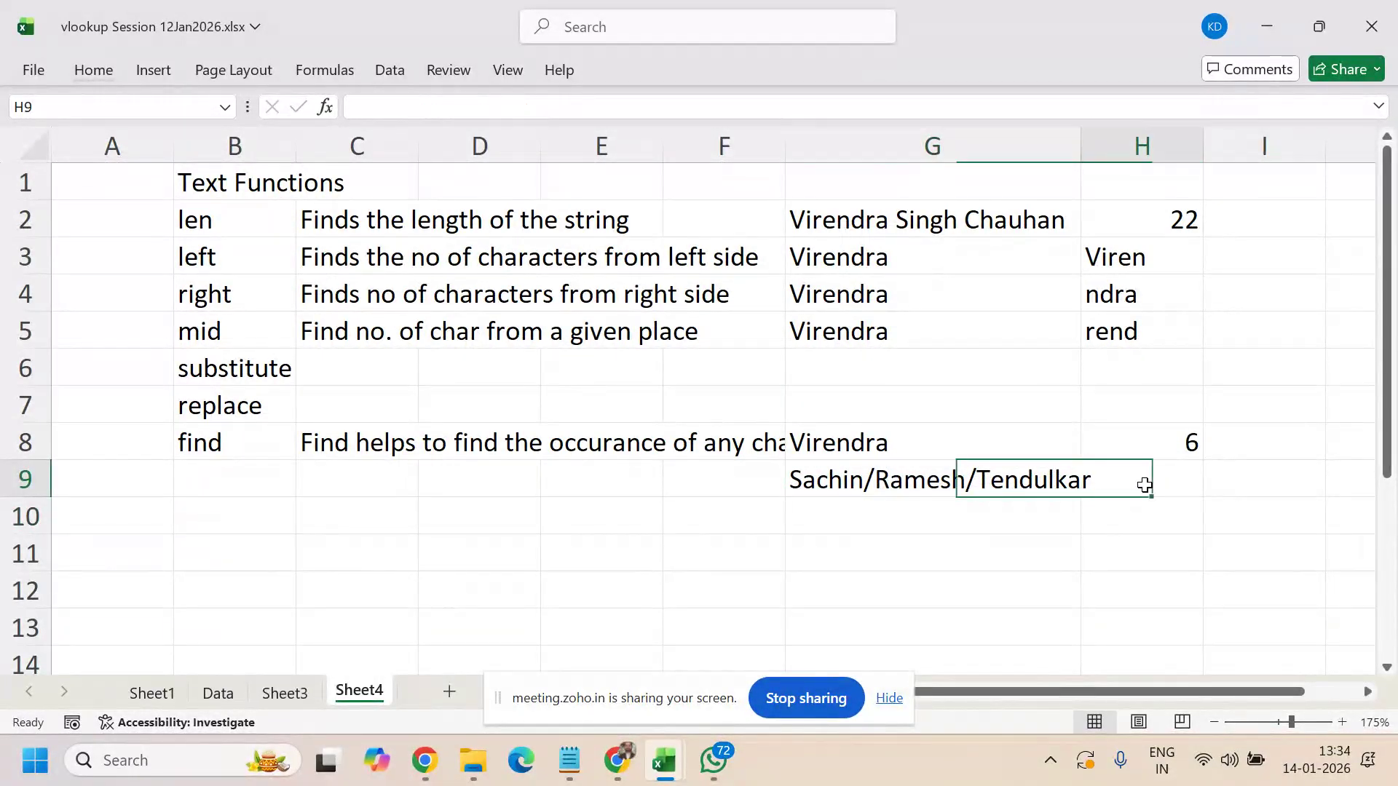
text(=find)
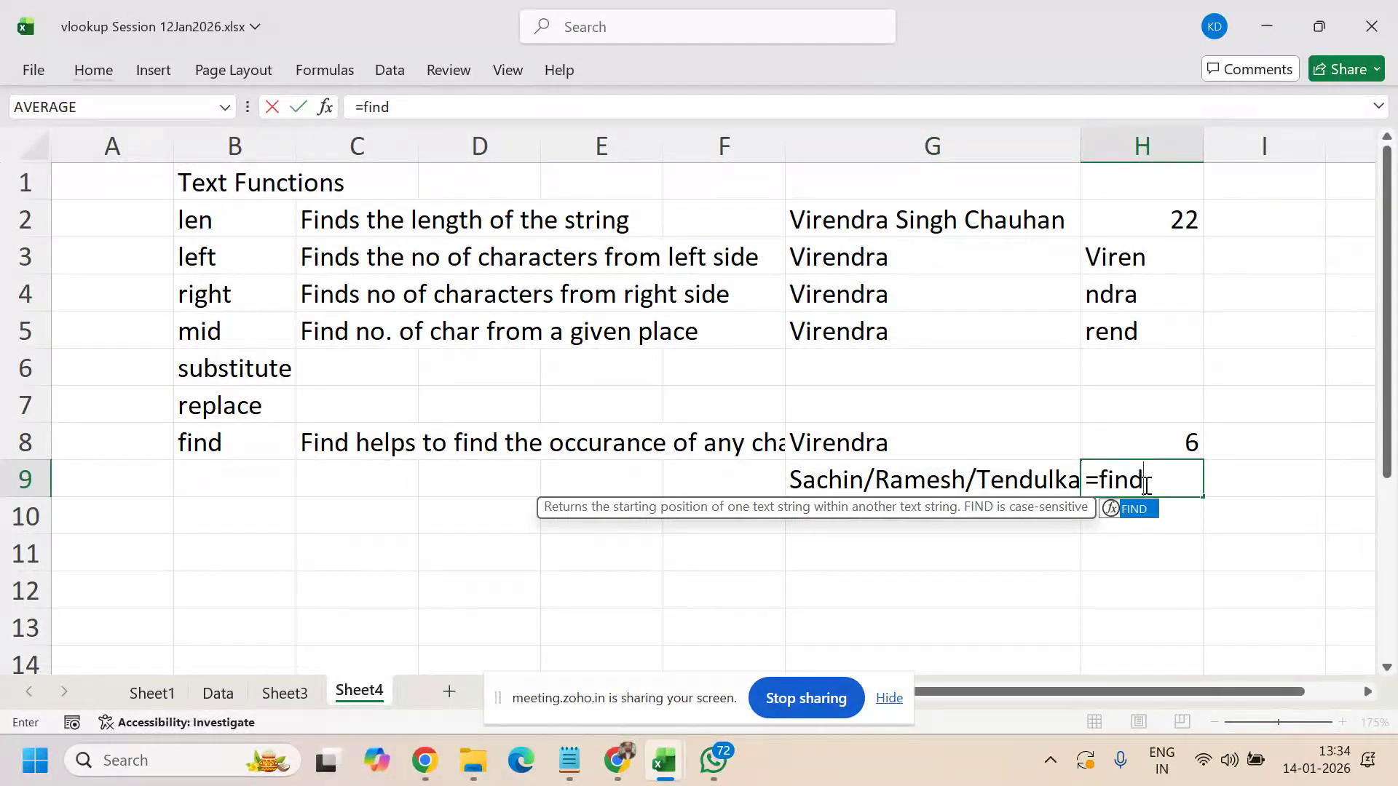
text(("/)
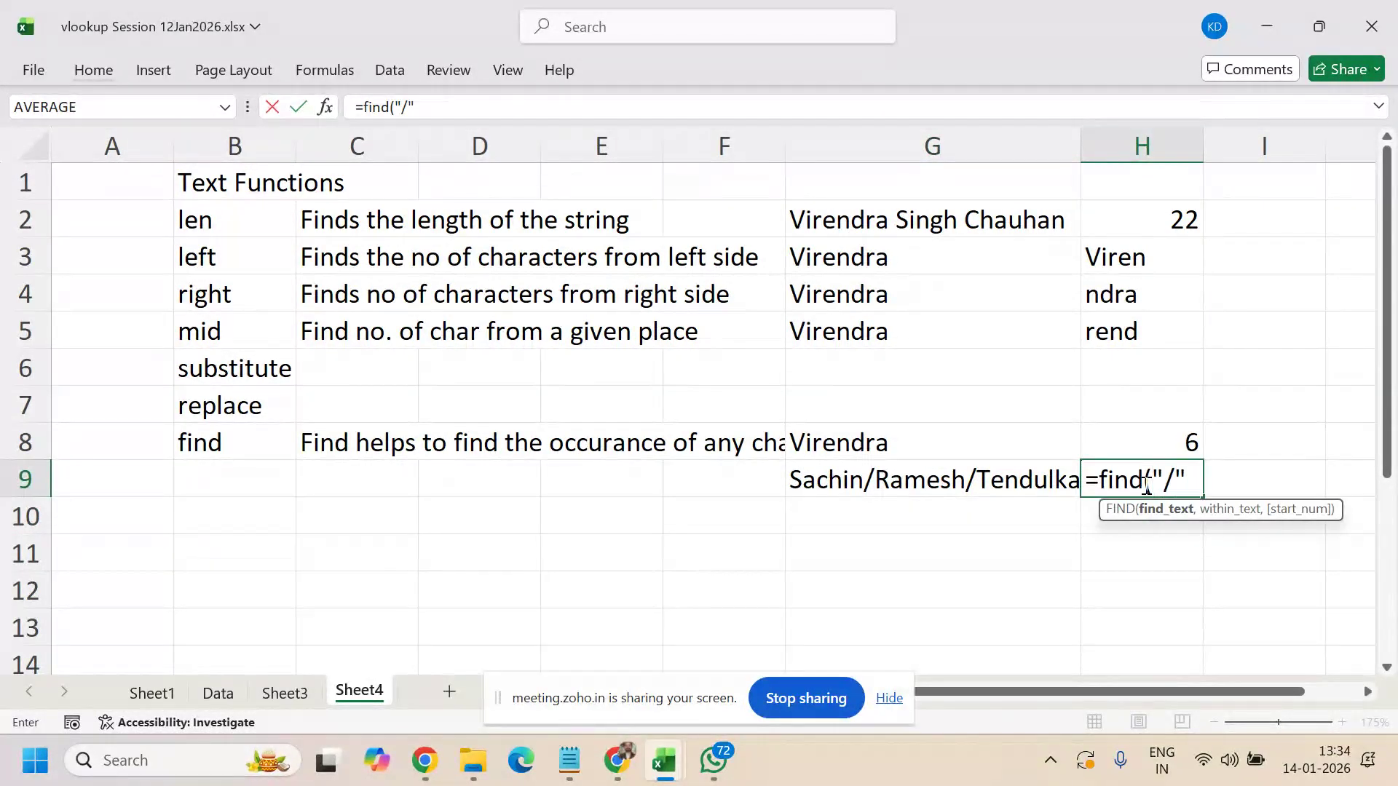
text(".)
key(BackSpace)
text(,)
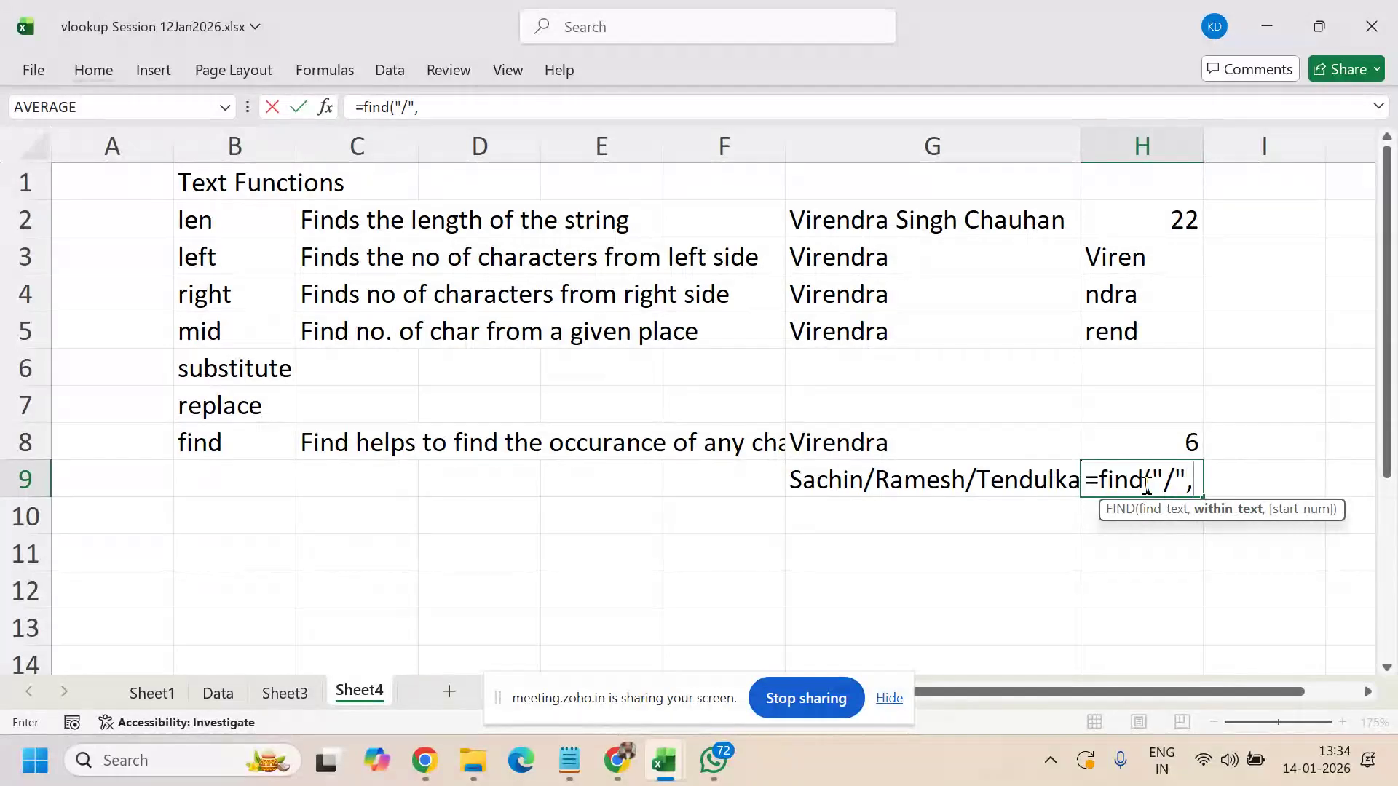
click(998, 472)
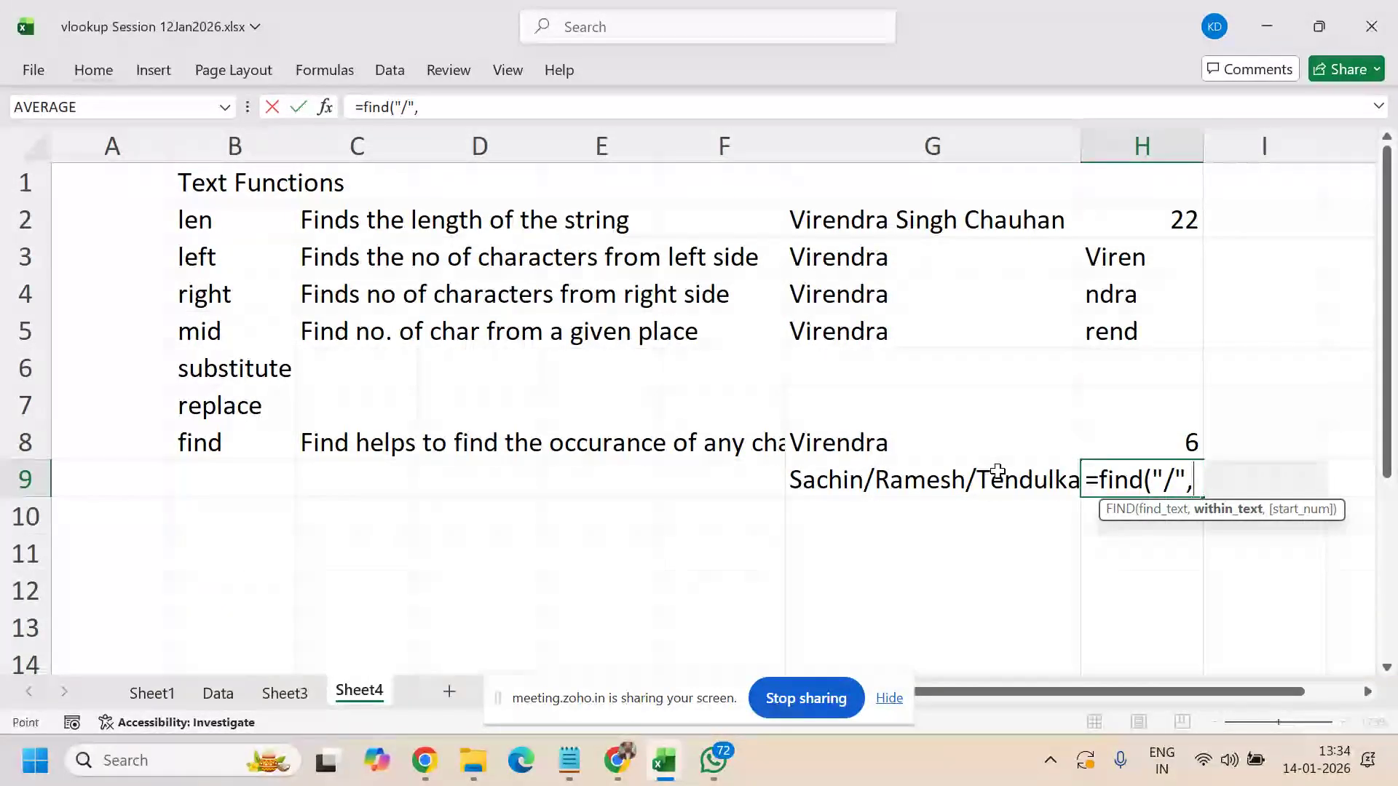
text())
key(Return)
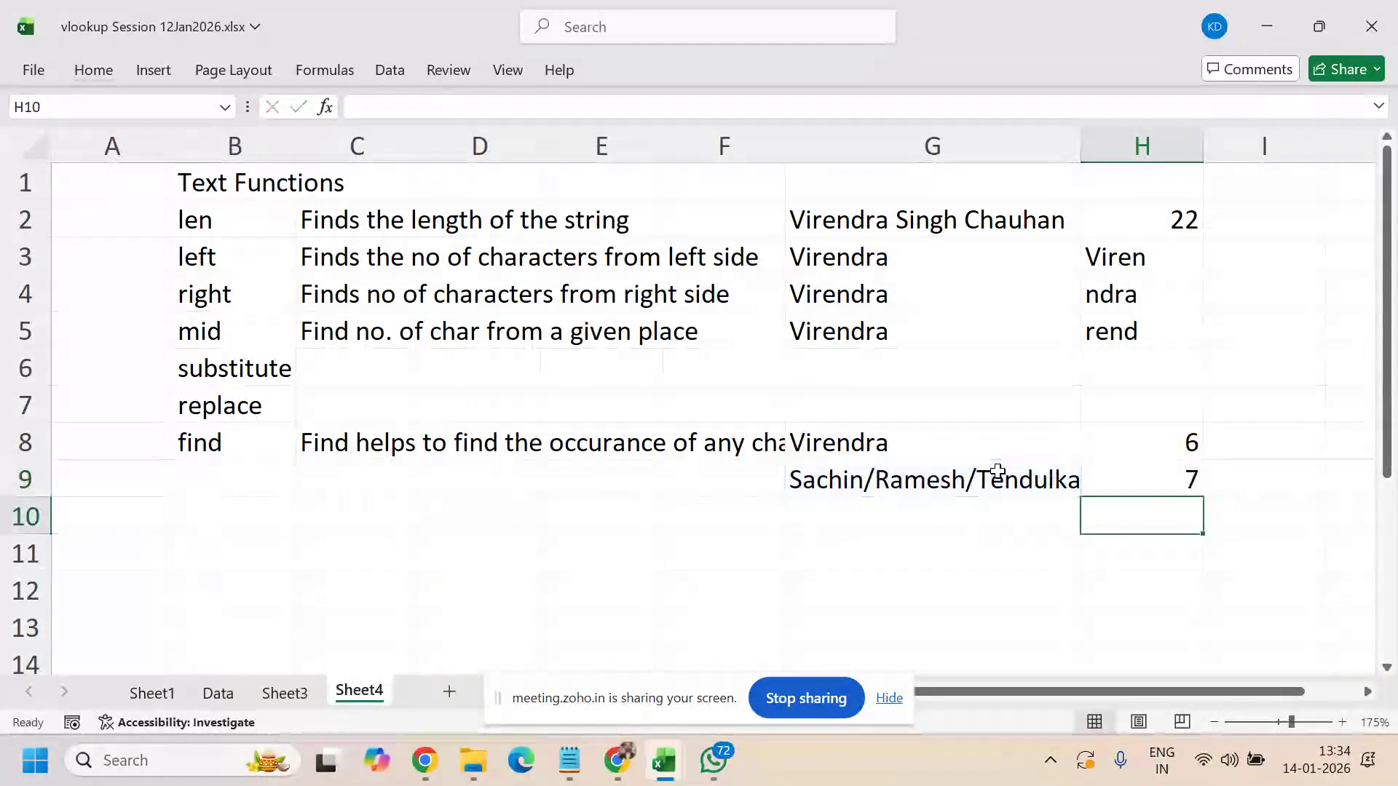
key(Up)
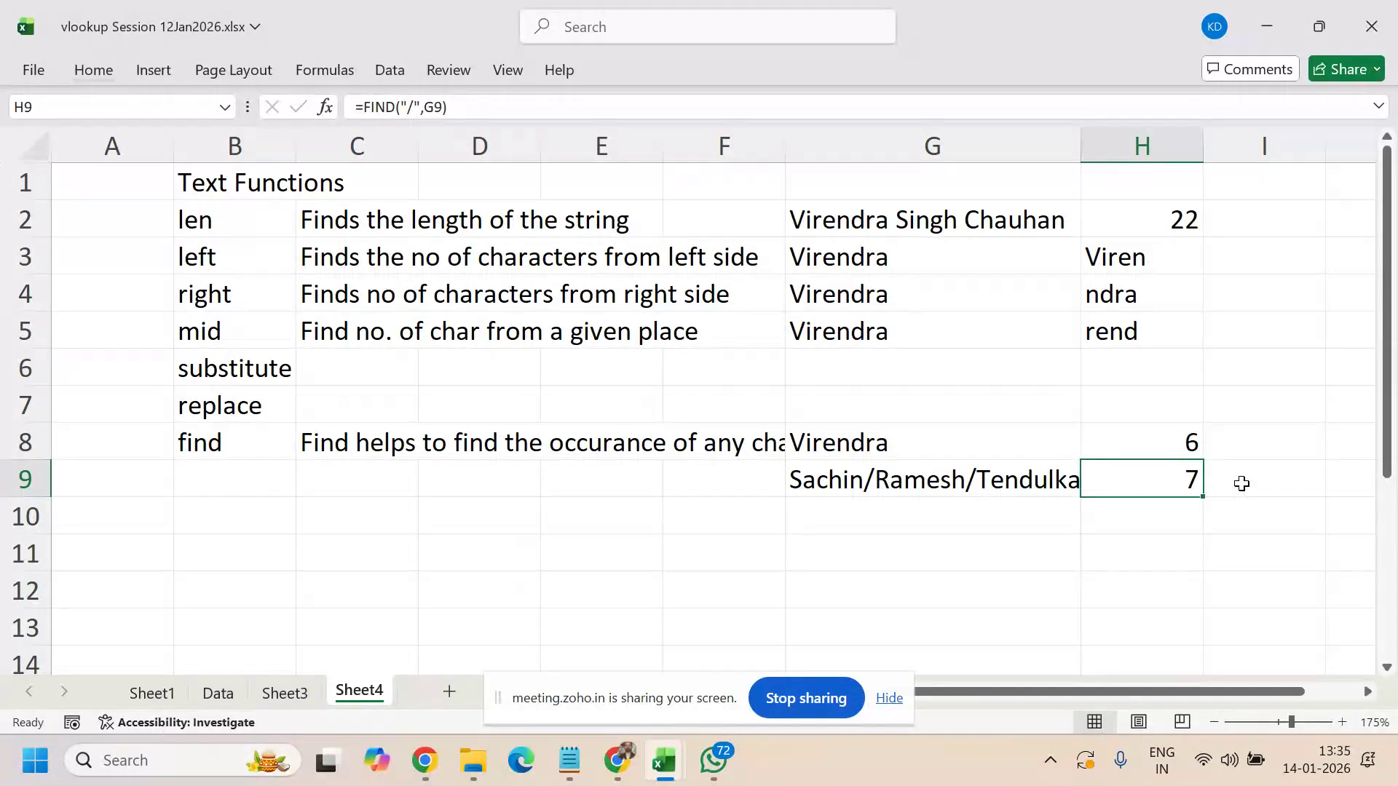
- Label H10 'First /' and I10 'Second /' beneath the slash-position results
click(1129, 515)
text(Fir)
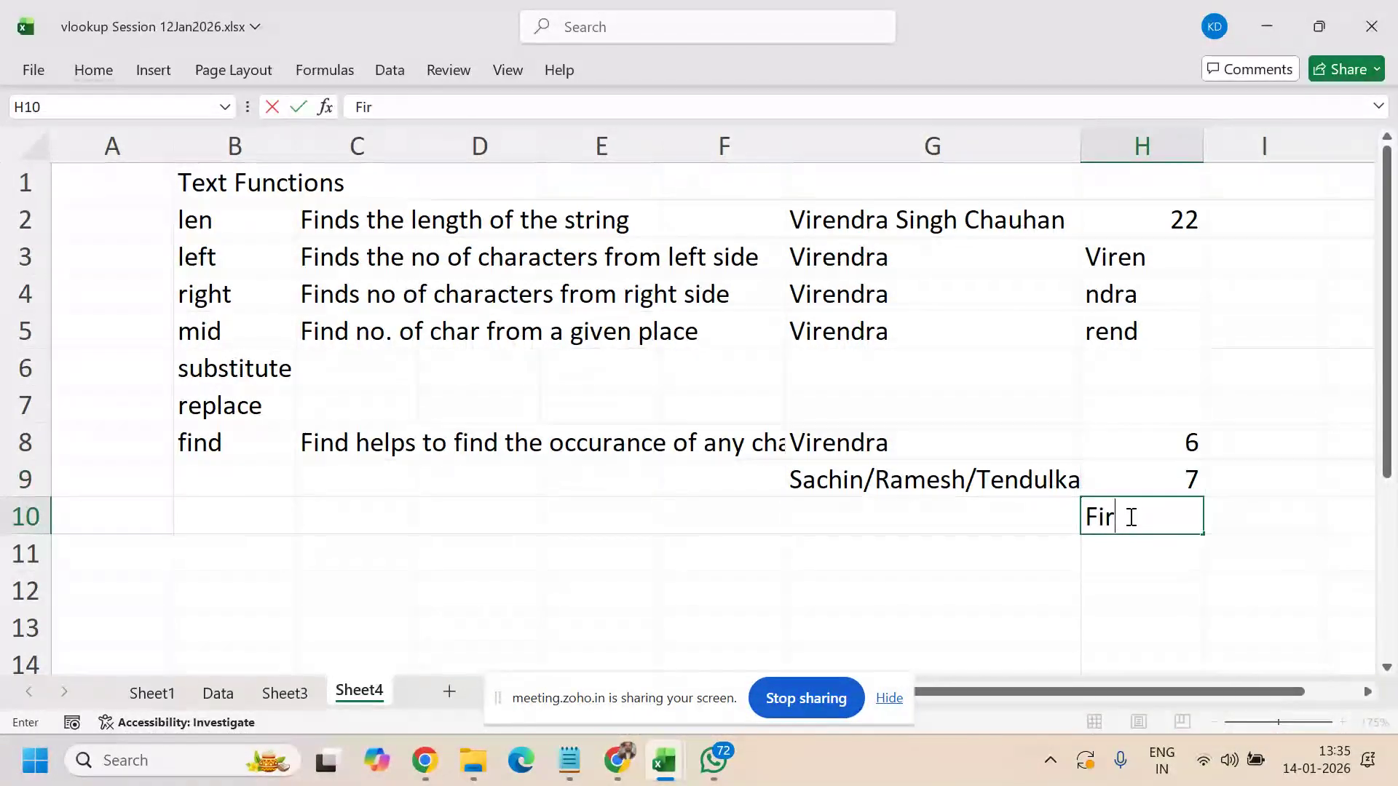
text(st /)
key(Tab)
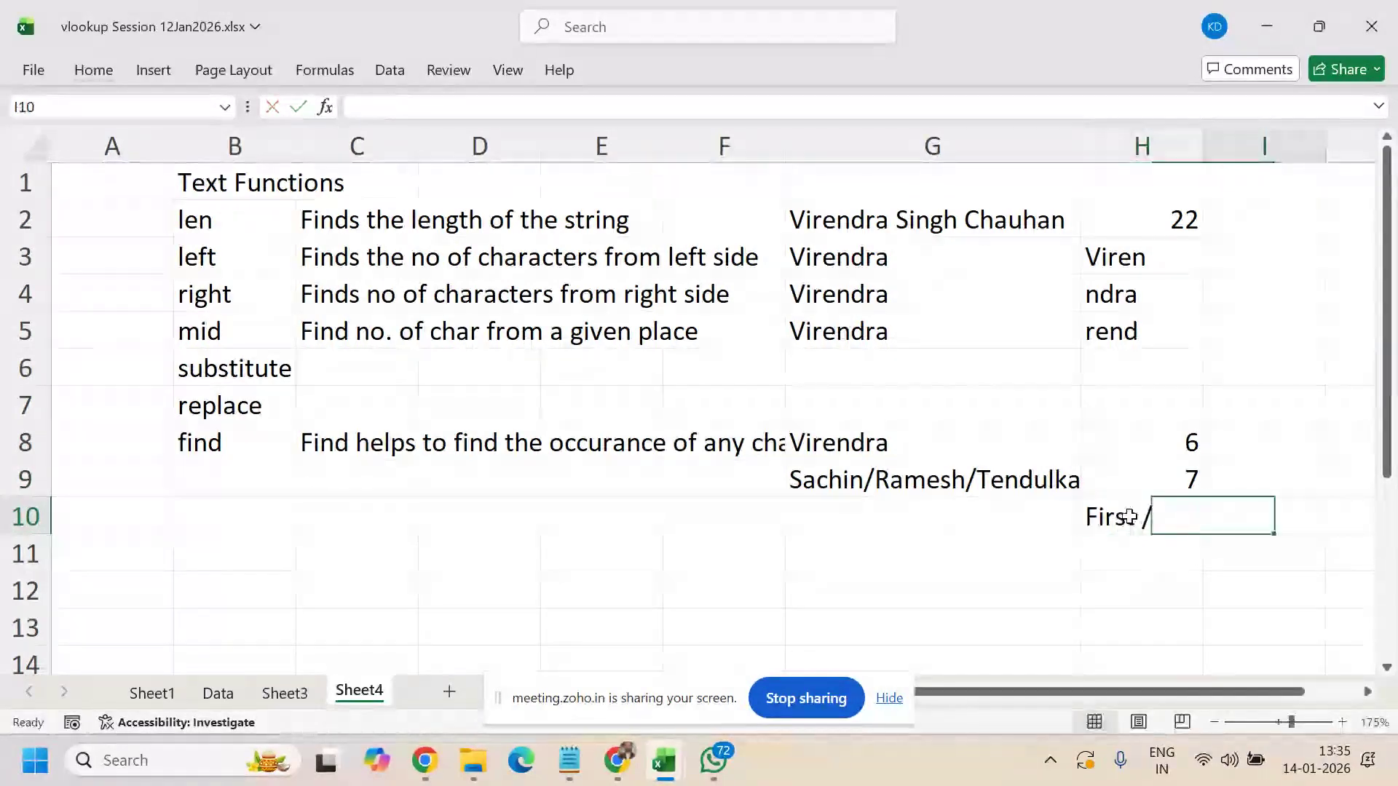
text(SEcond /)
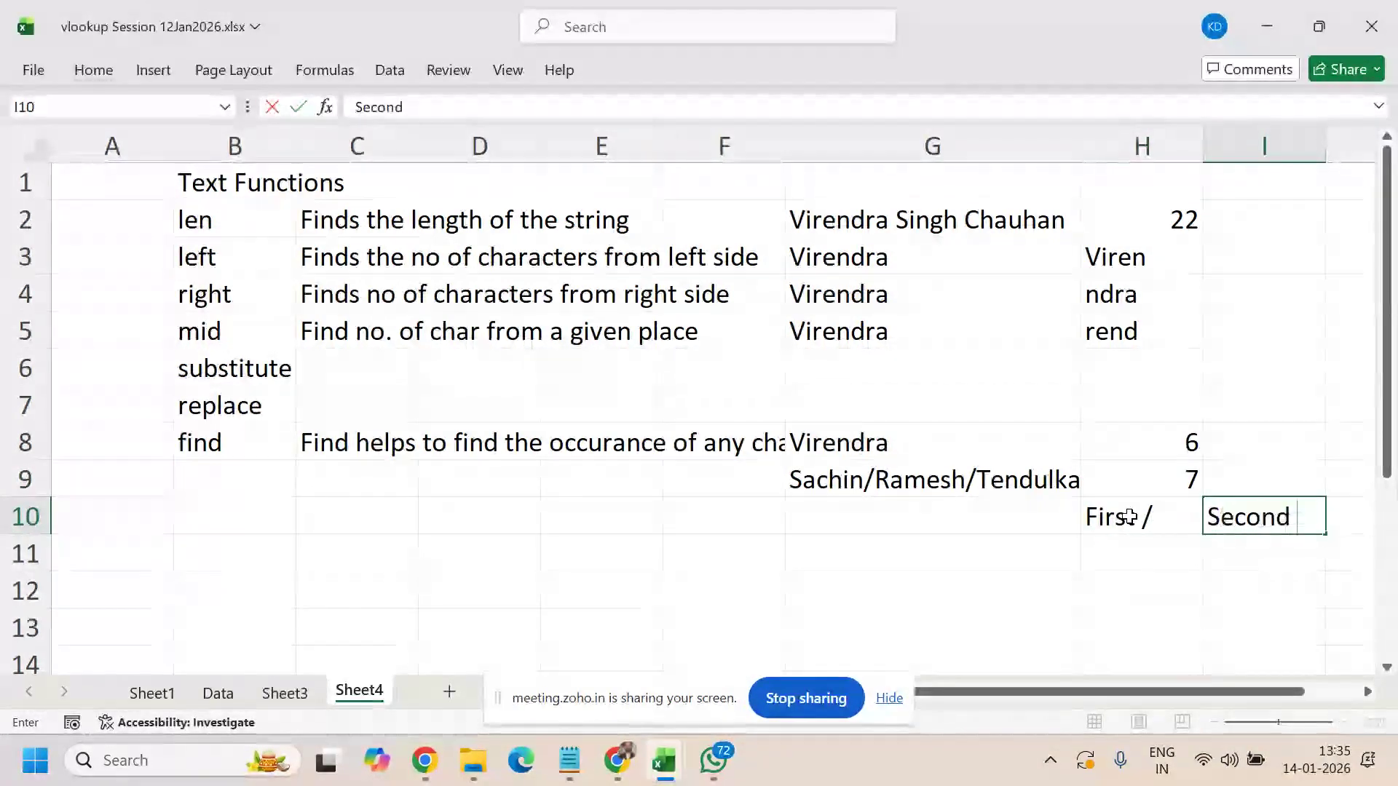
key(Return)
key(Up)
key(Up)
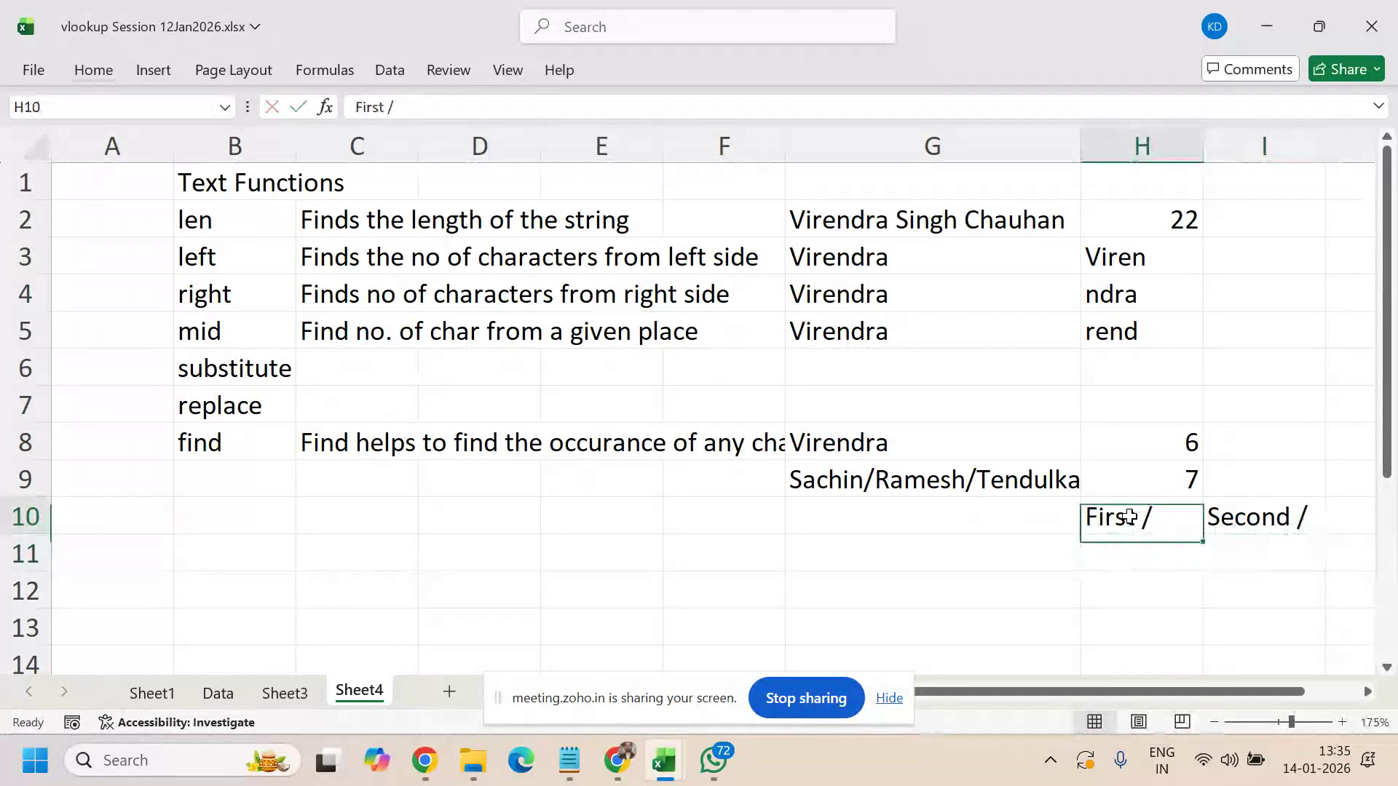
key(Right)
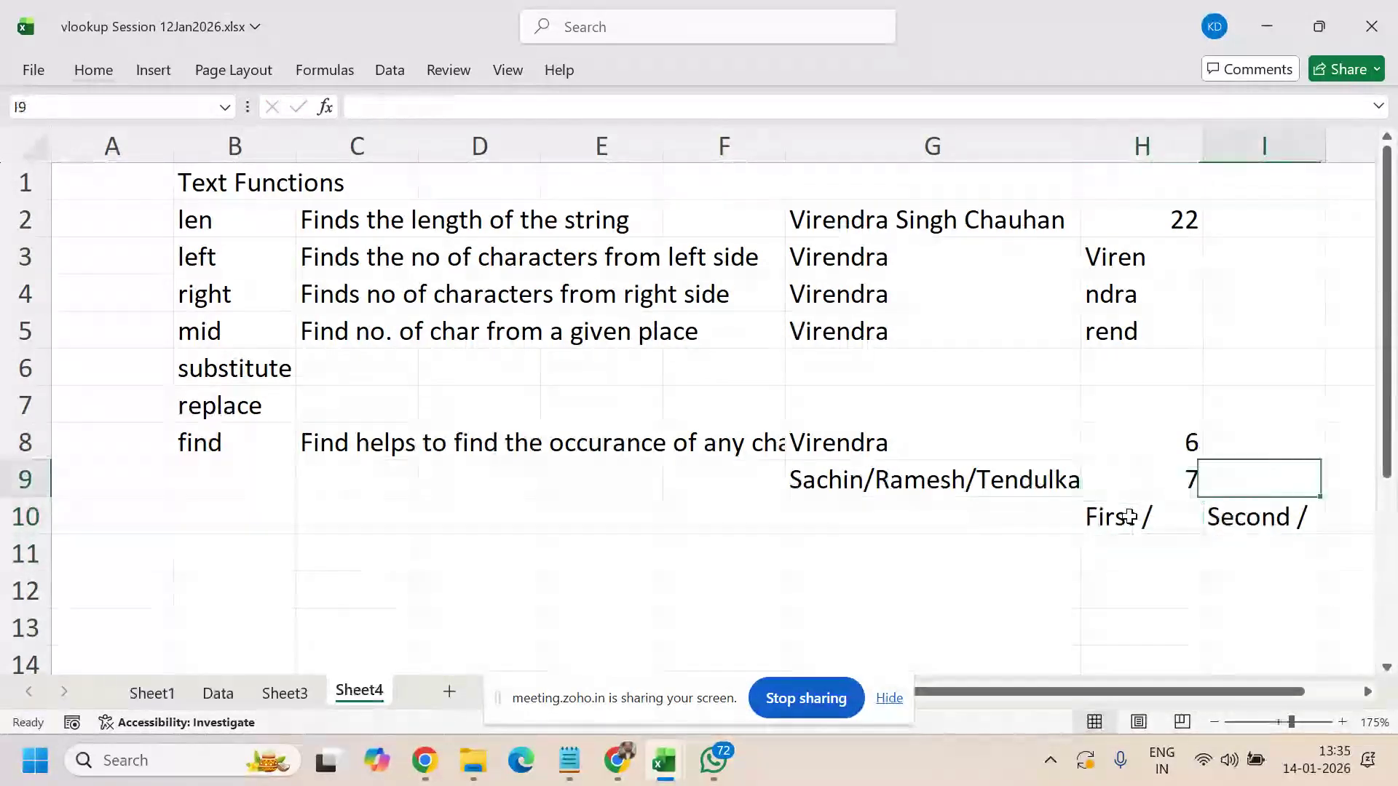
- Enter =FIND("/",G9,8) in I9 so it returns 14, the second slash's position
text(=find()
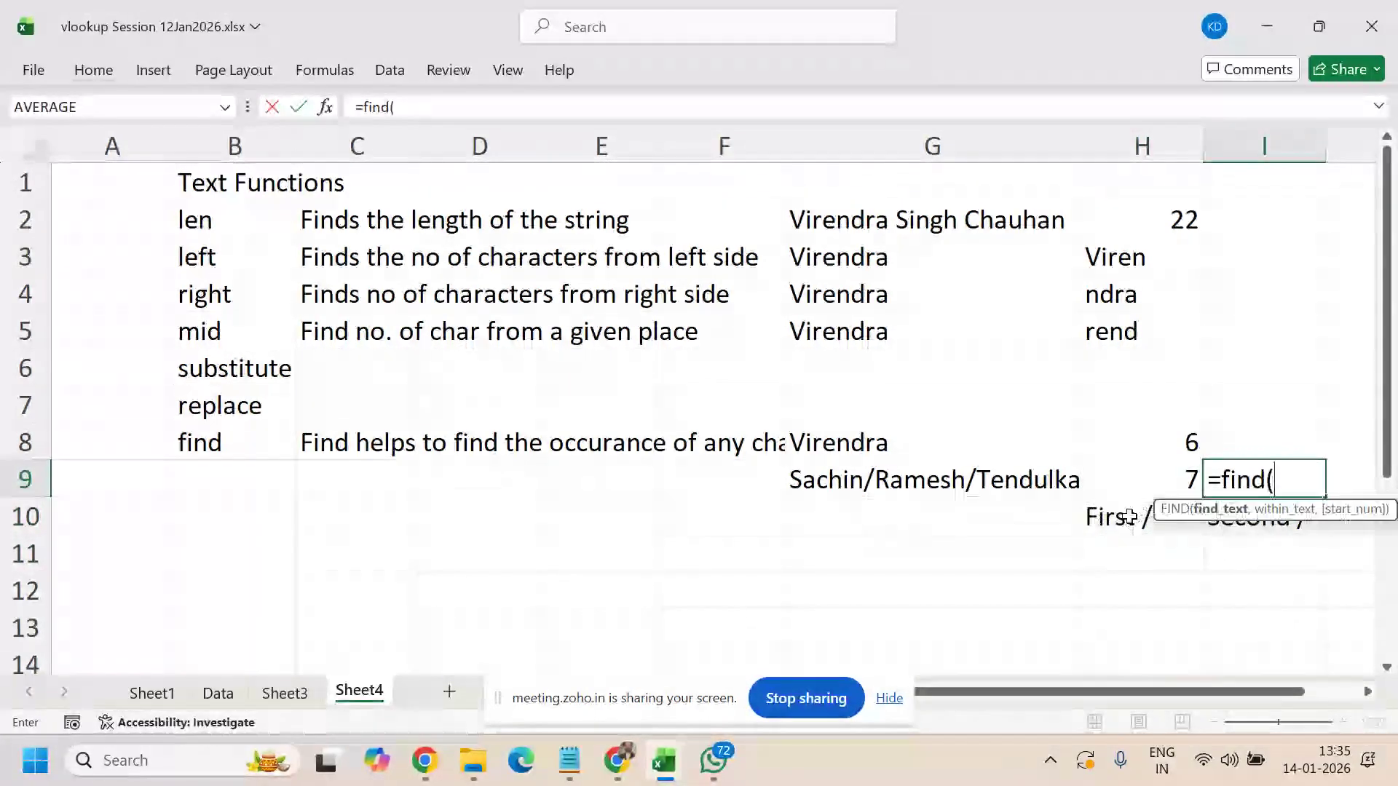
key(Left)
key(Left)
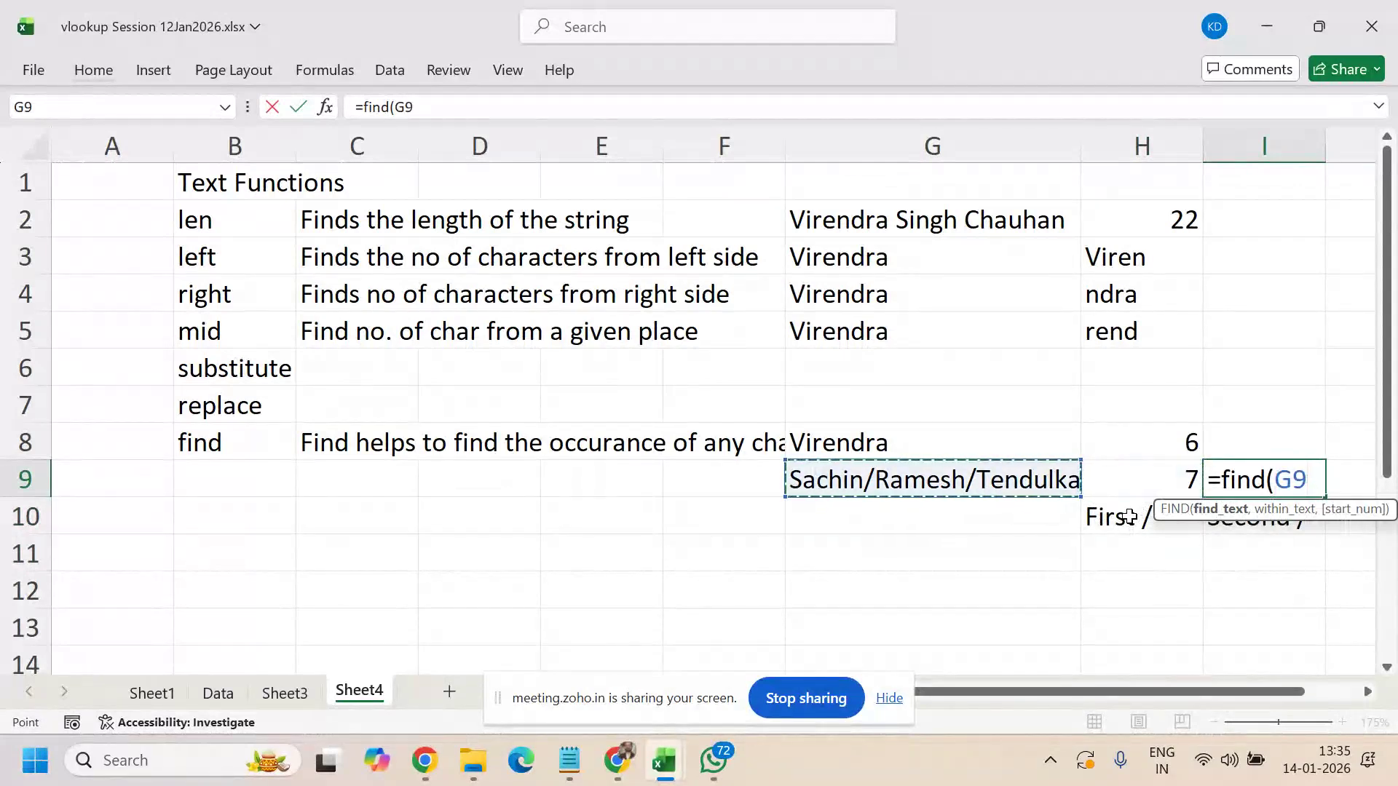
key(BackSpace)
key(BackSpace)
text("/")
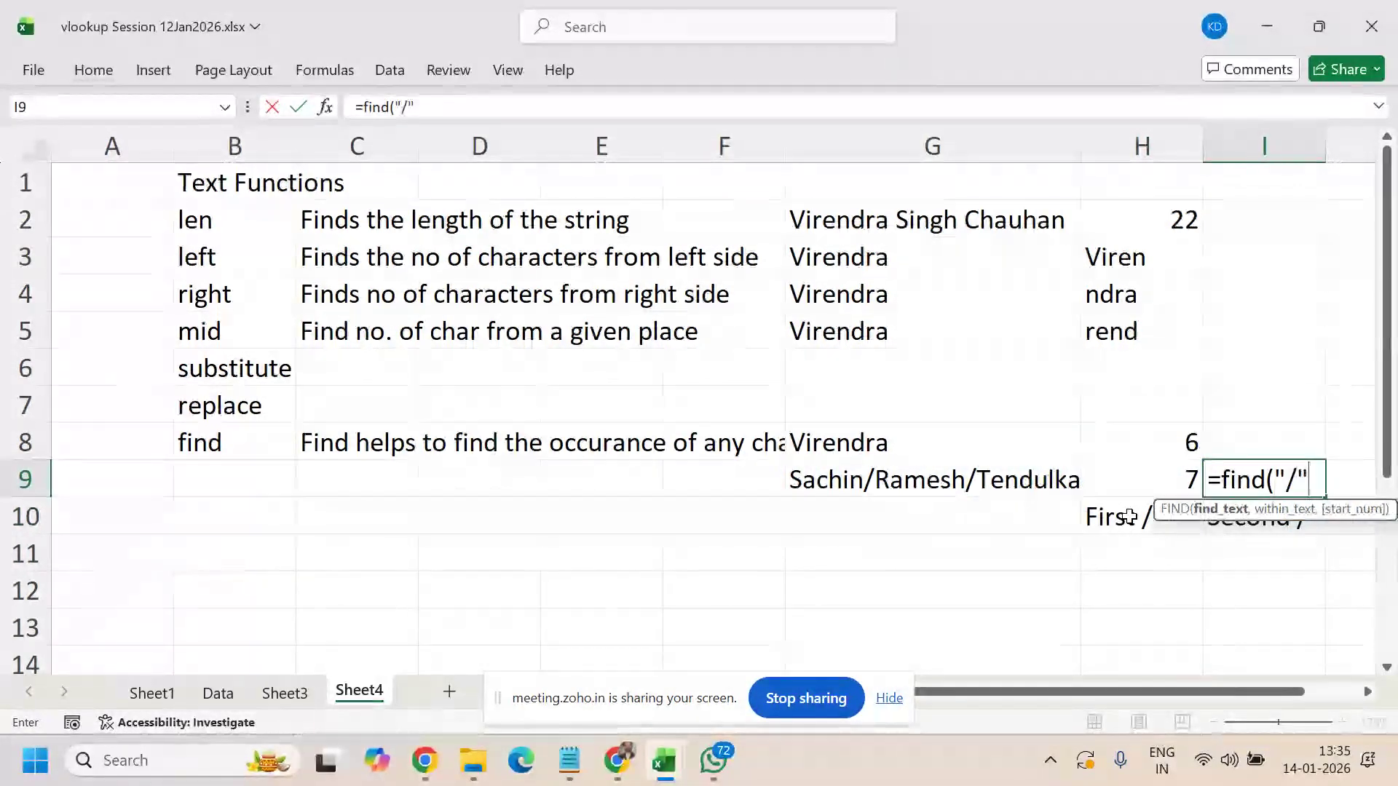
text(,)
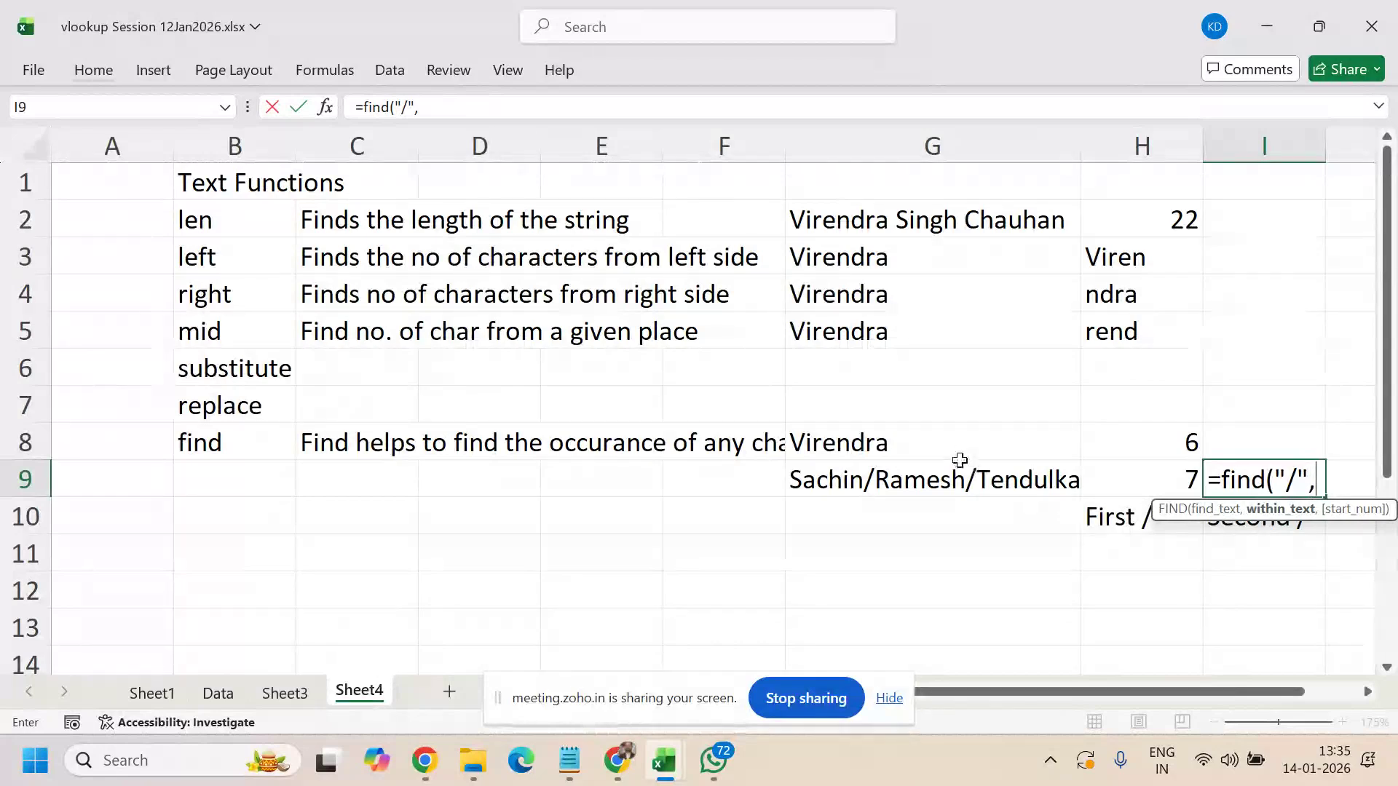
key(Left)
key(Left)
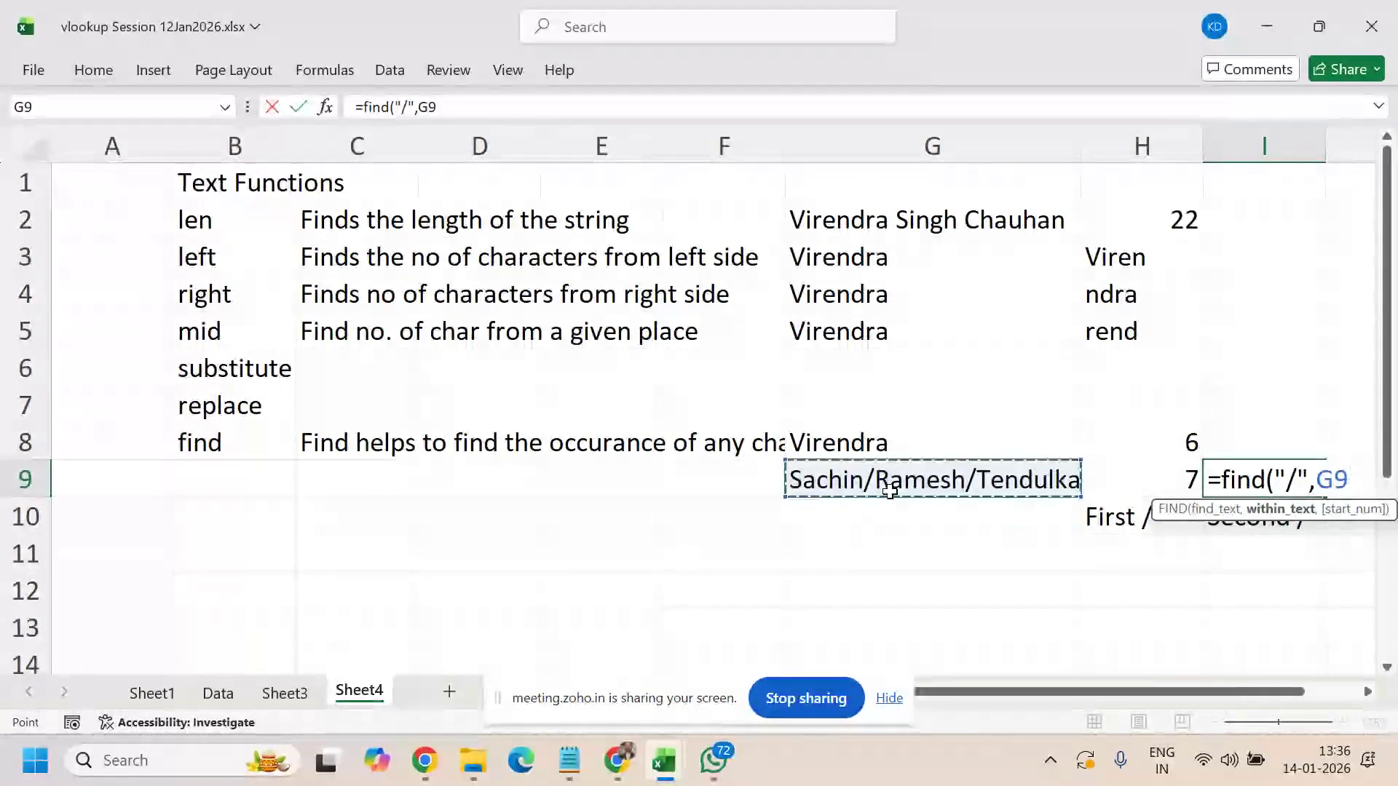
text(,)
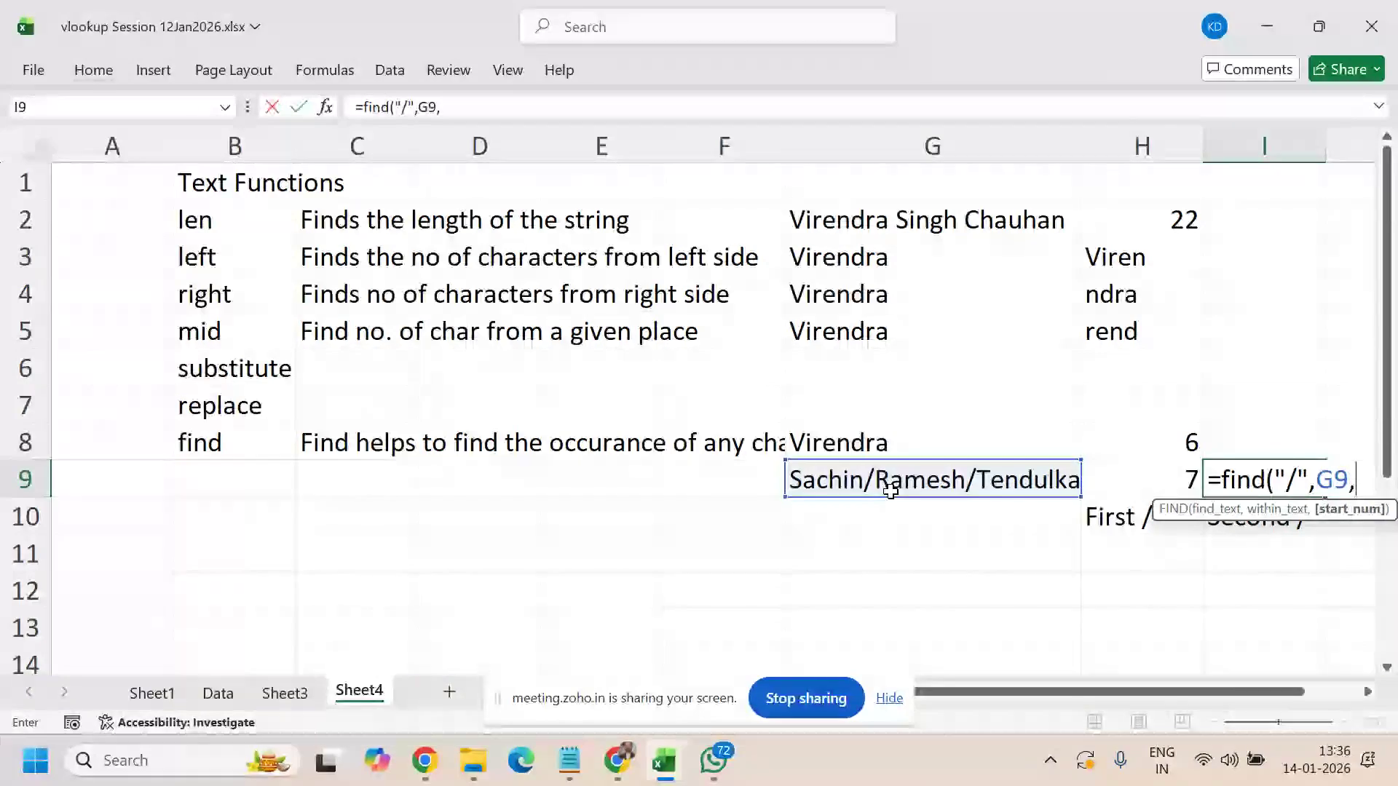
text(8)
key(Return)
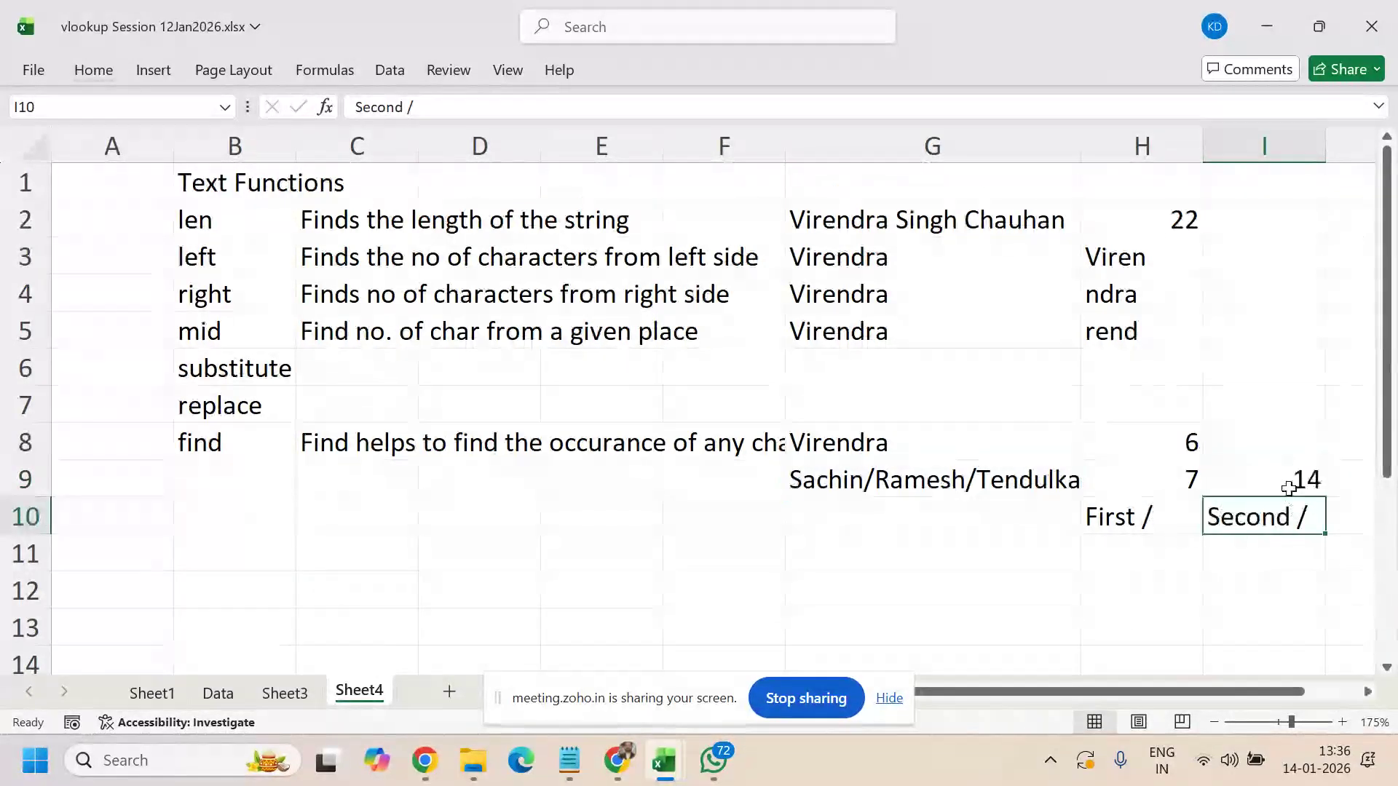
click(1278, 477)
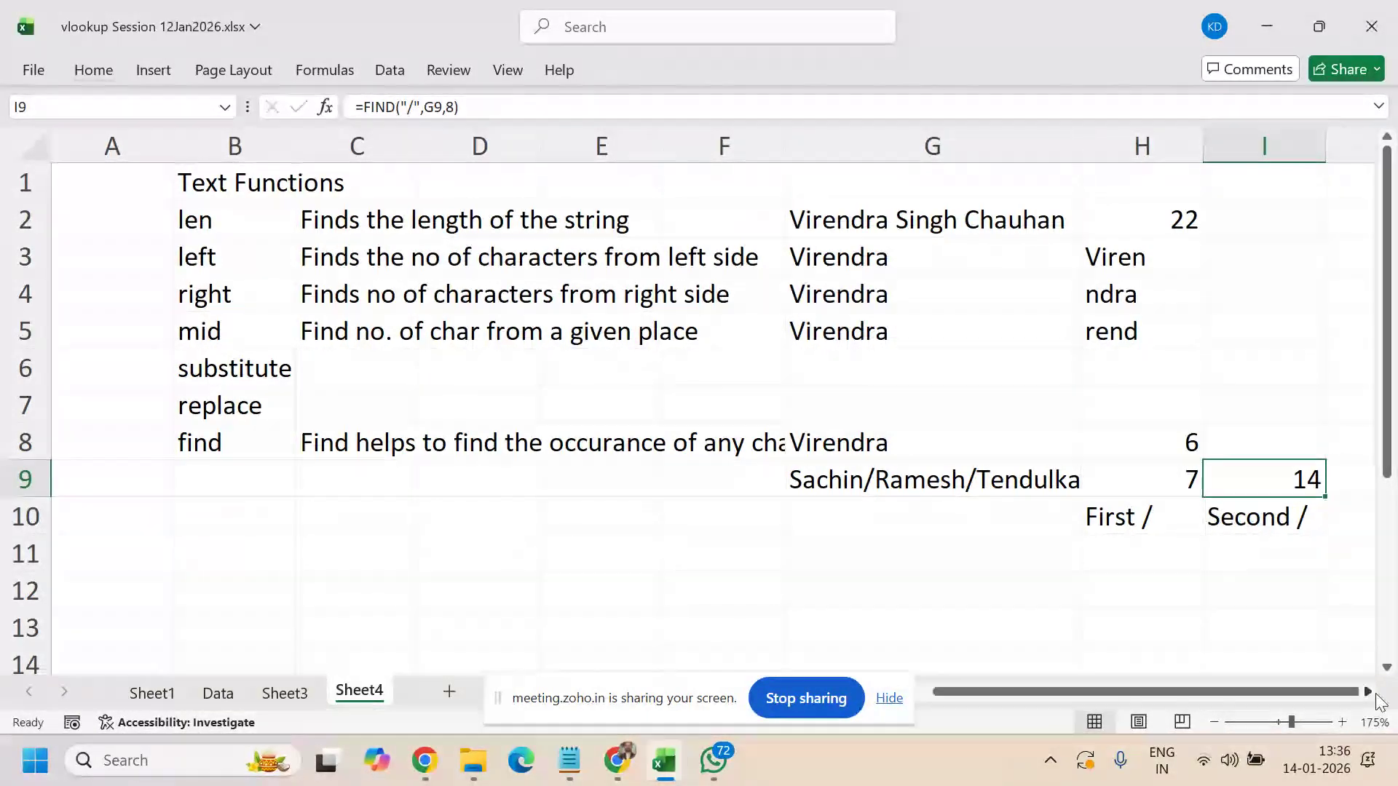
click(1369, 693)
click(1369, 693)
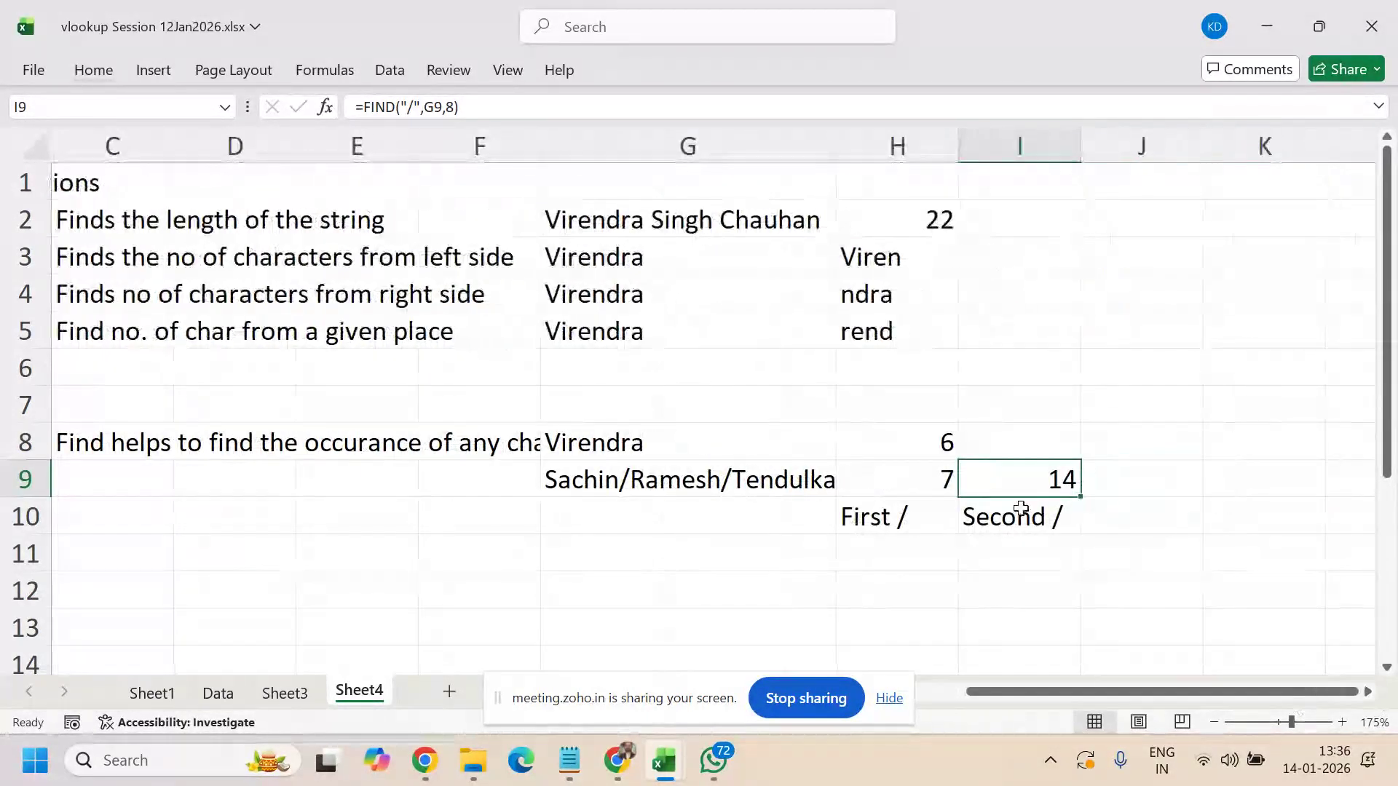
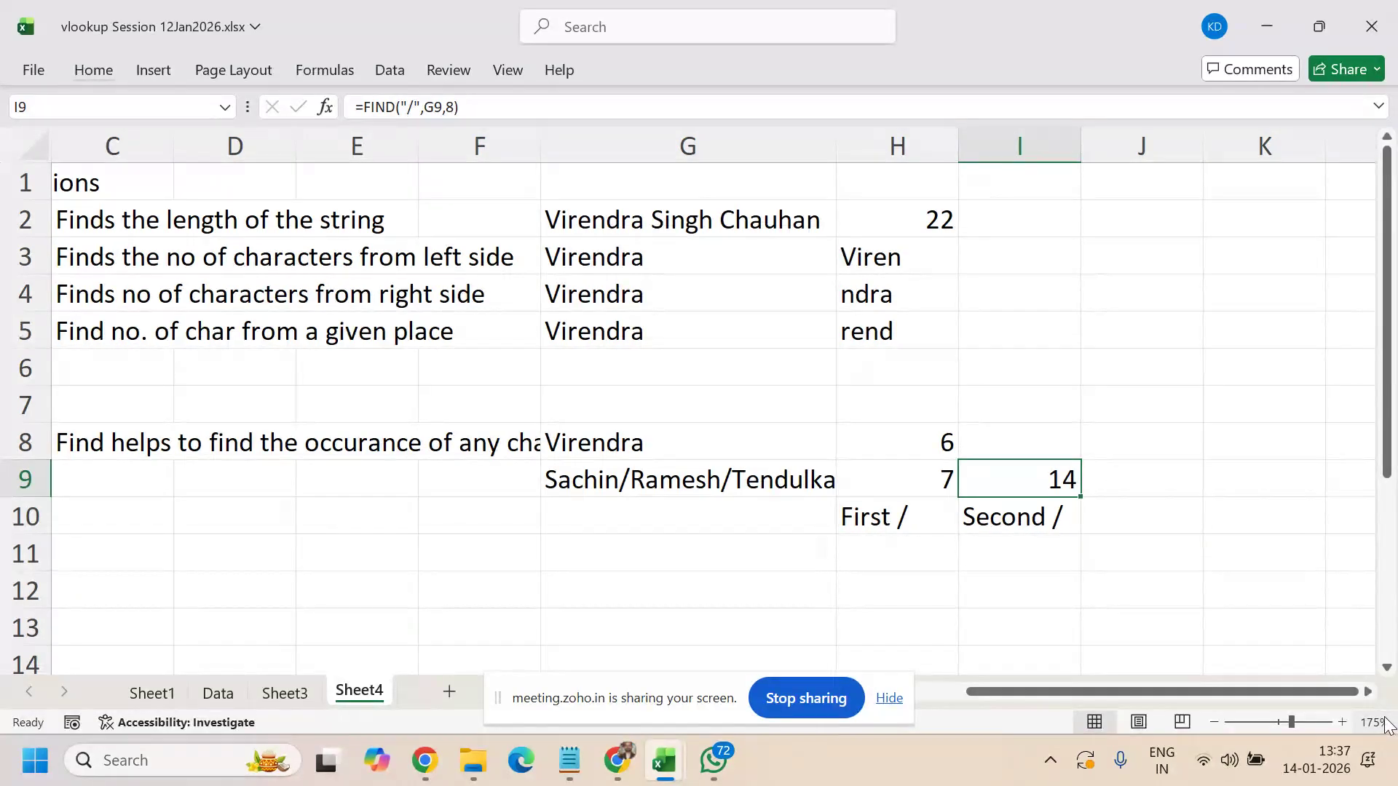
- Scroll the worksheet right to show columns F through N beside the FIND examples
scroll(930, 256, right, 3)
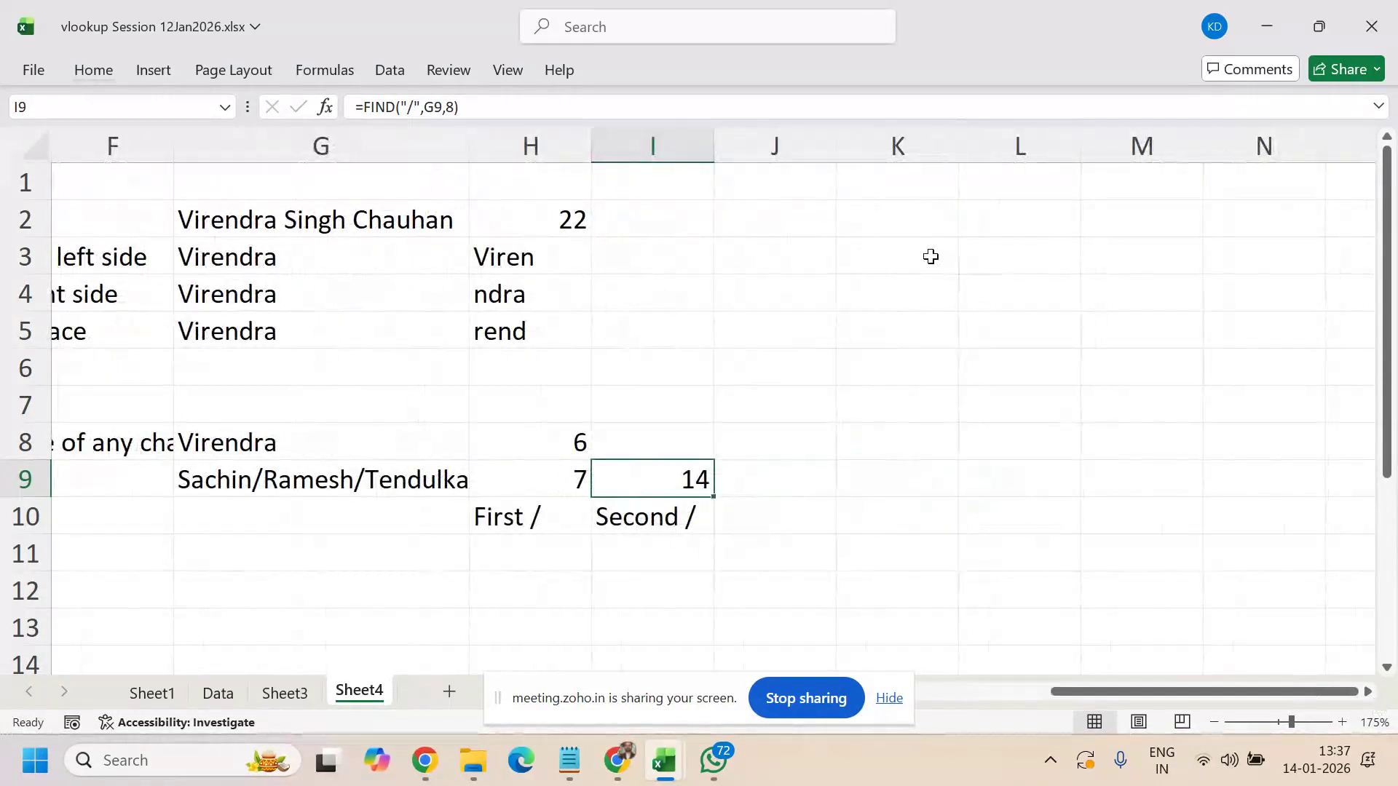
- Enter Sachin/Ramesh/Tendulkar in K3 and Mahendra/Singh/Dhoni in K4
click(931, 256)
text(Sachin/R)
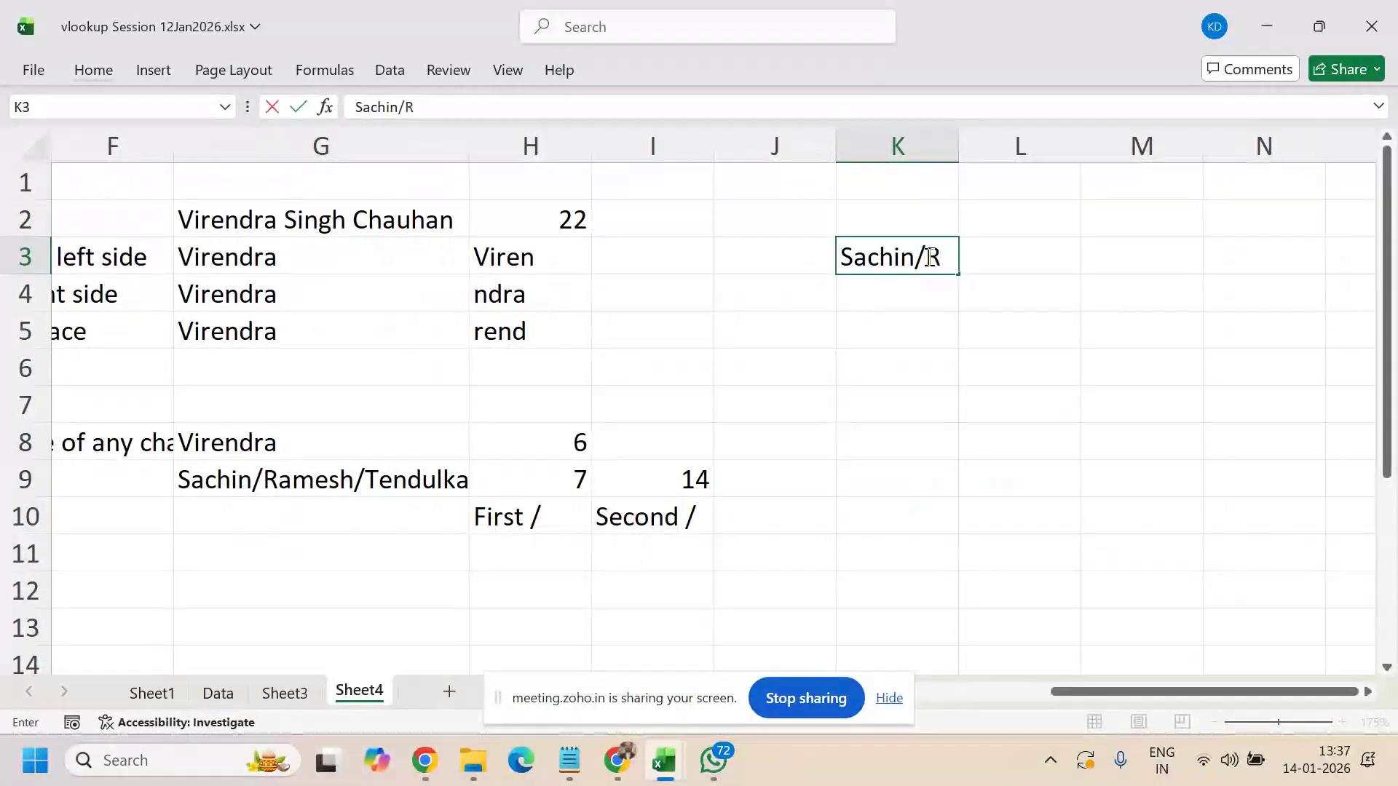
text(amesh)
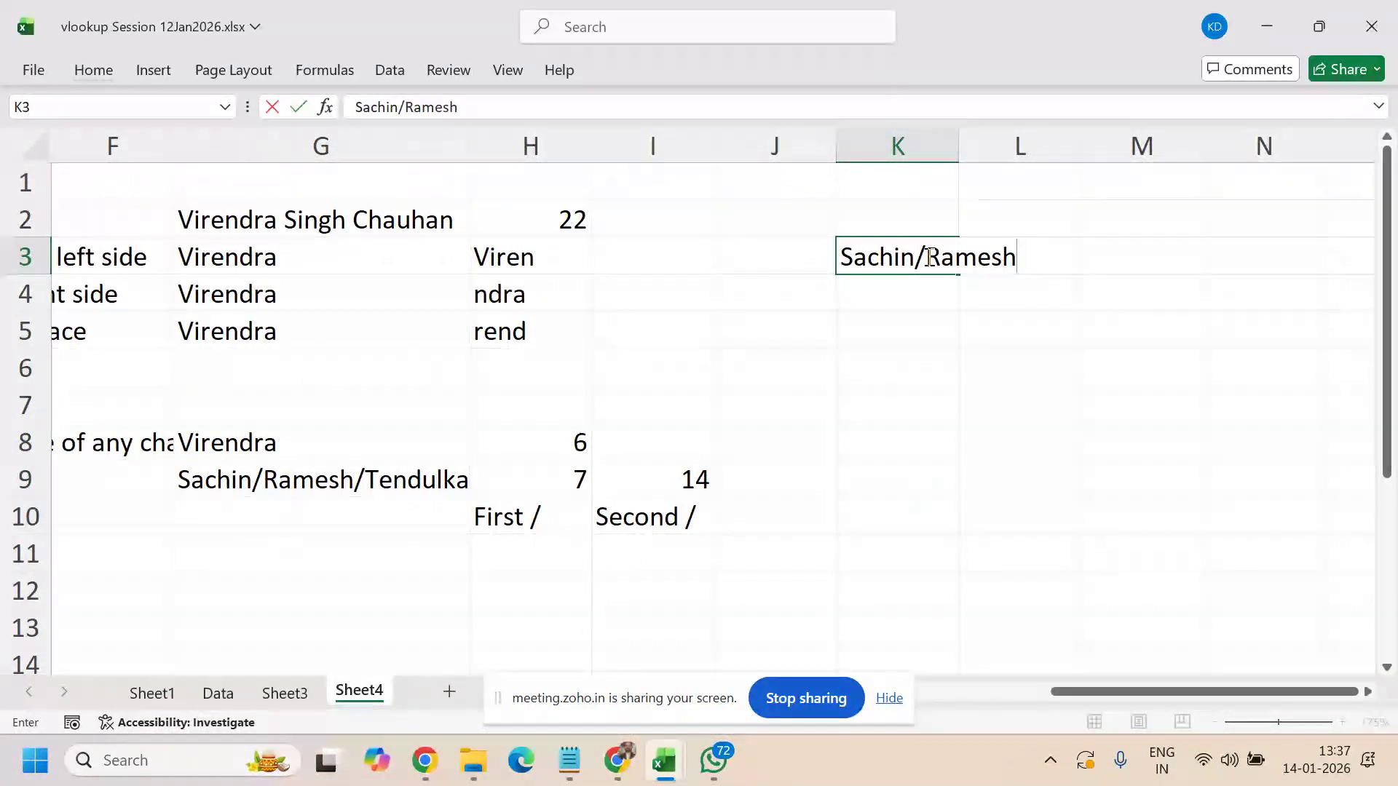
text(/Tendulk)
text(ar)
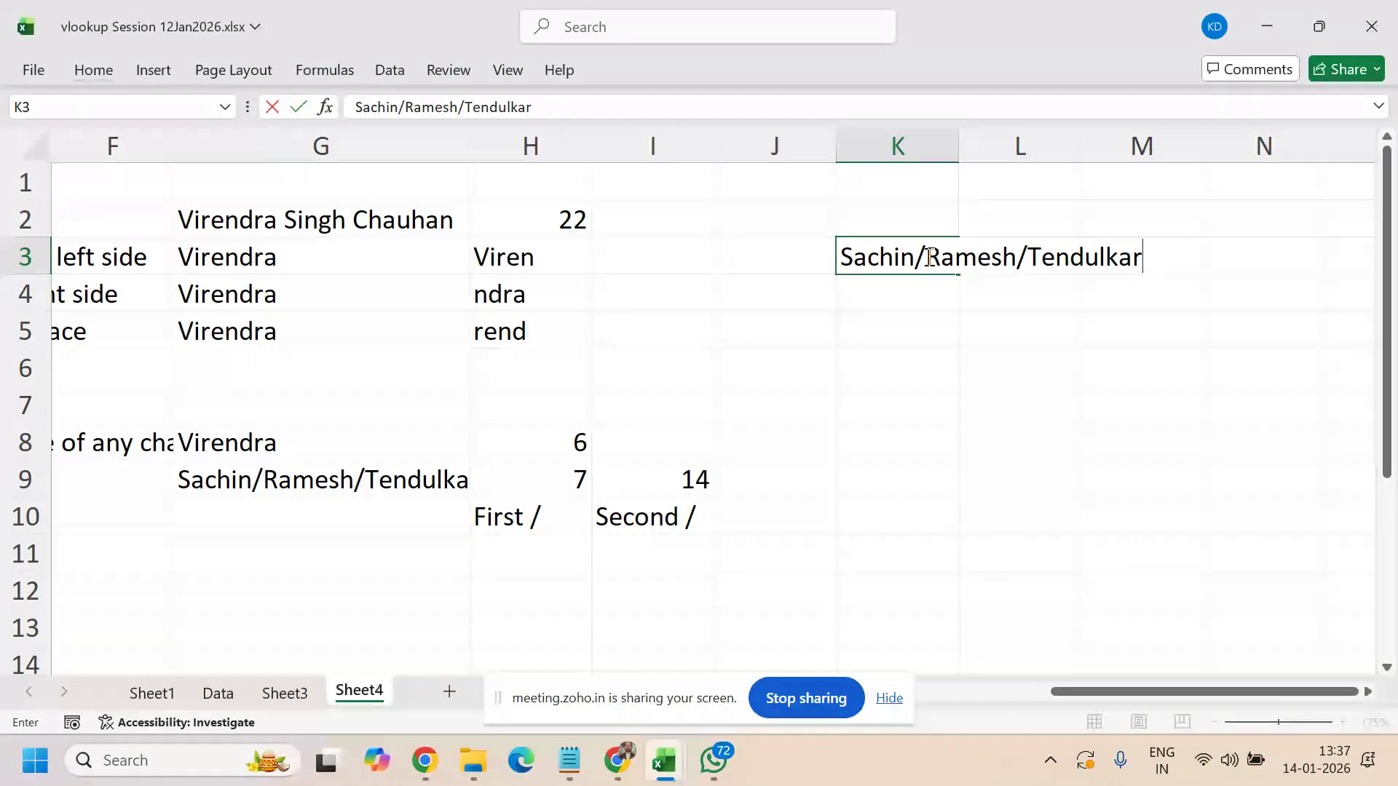
key(Return)
text(Vr)
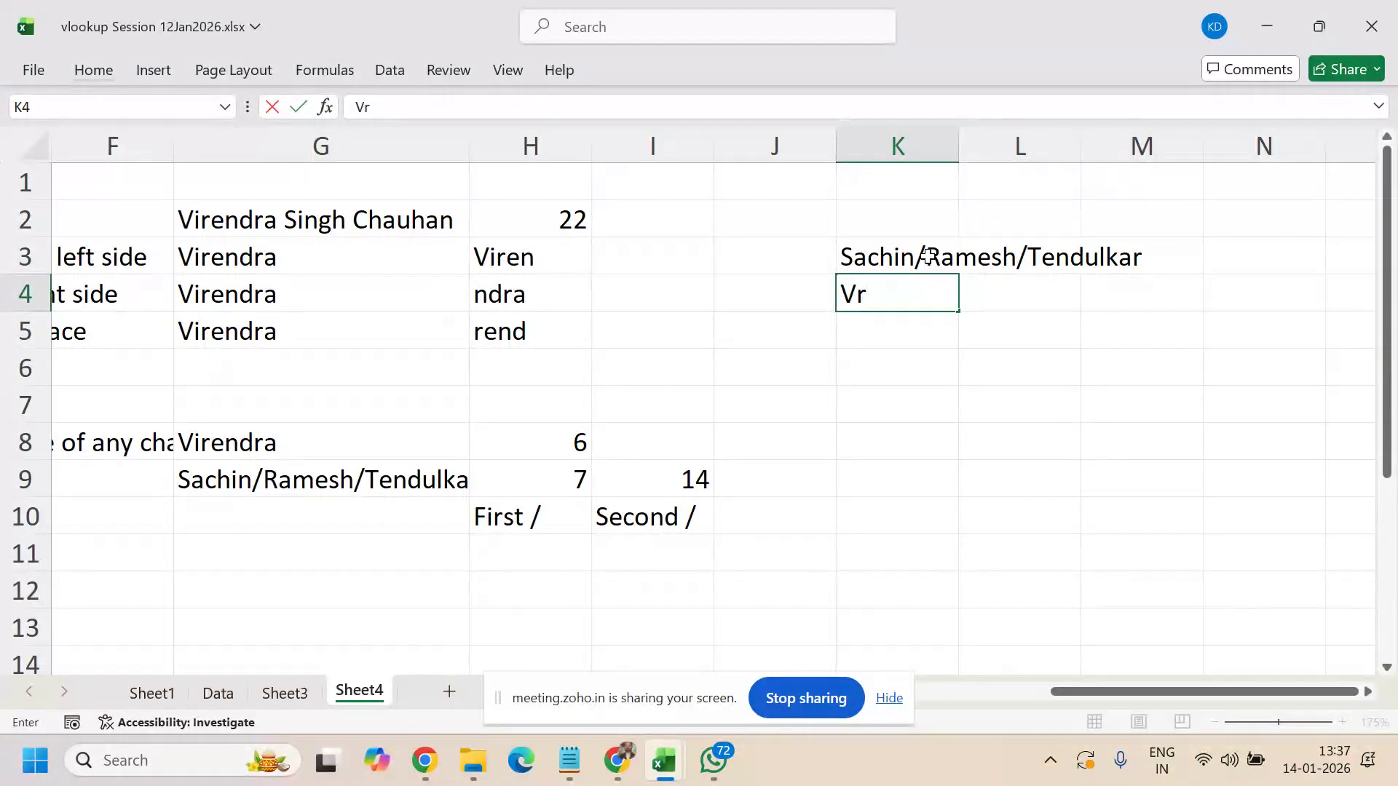
key(BackSpace)
key(BackSpace)
text(Mahe)
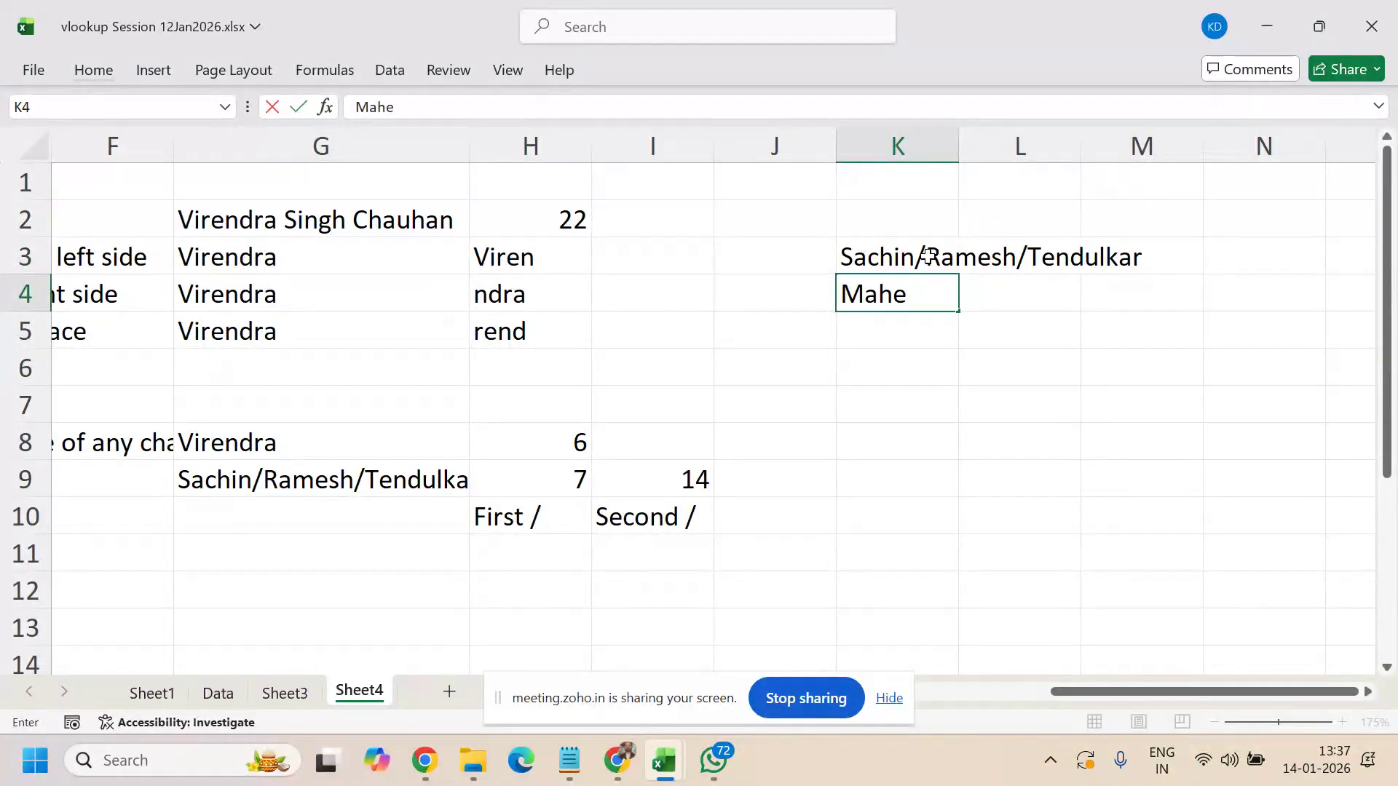
text(ndra Singh)
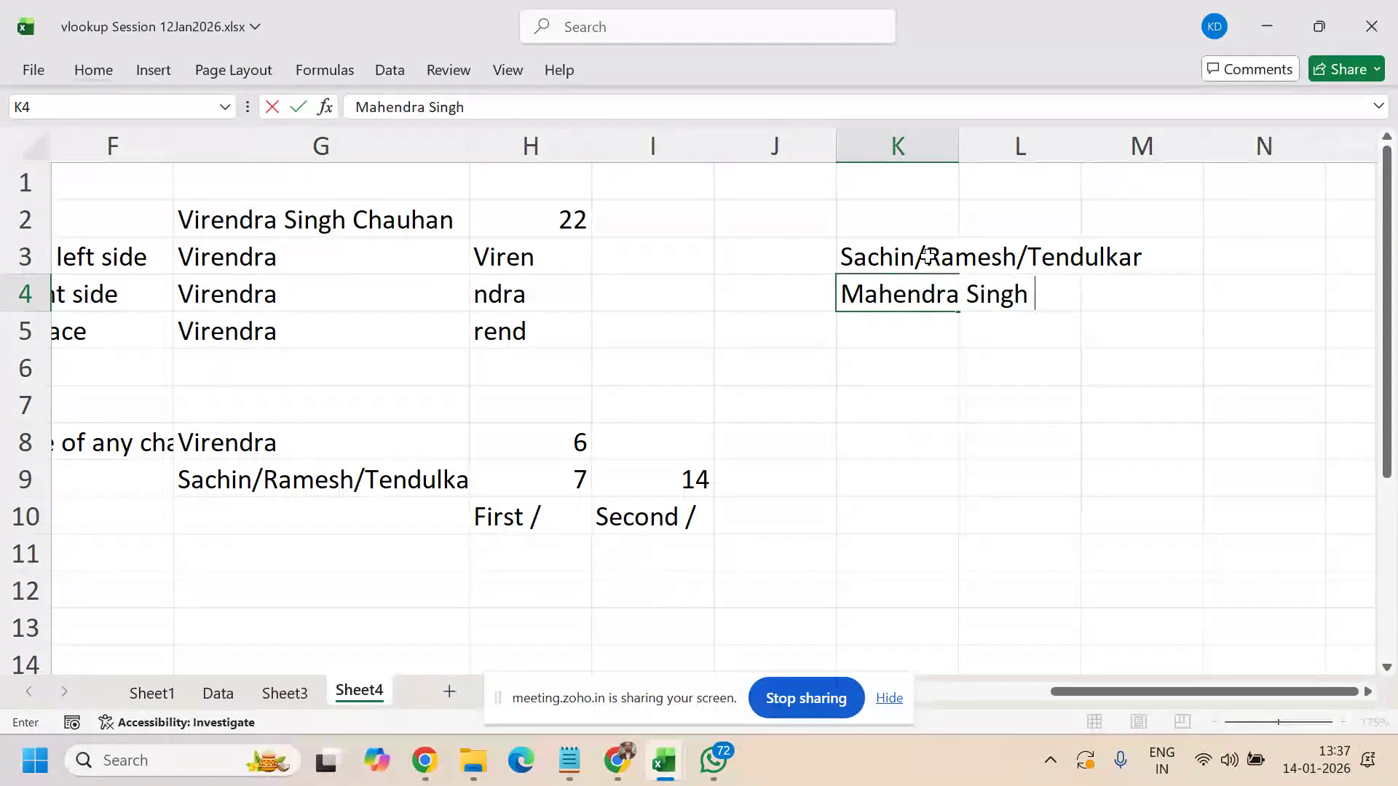
key(BackSpace)
key(BackSpace)
key(BackSpace)
key(BackSpace)
key(BackSpace)
key(BackSpace)
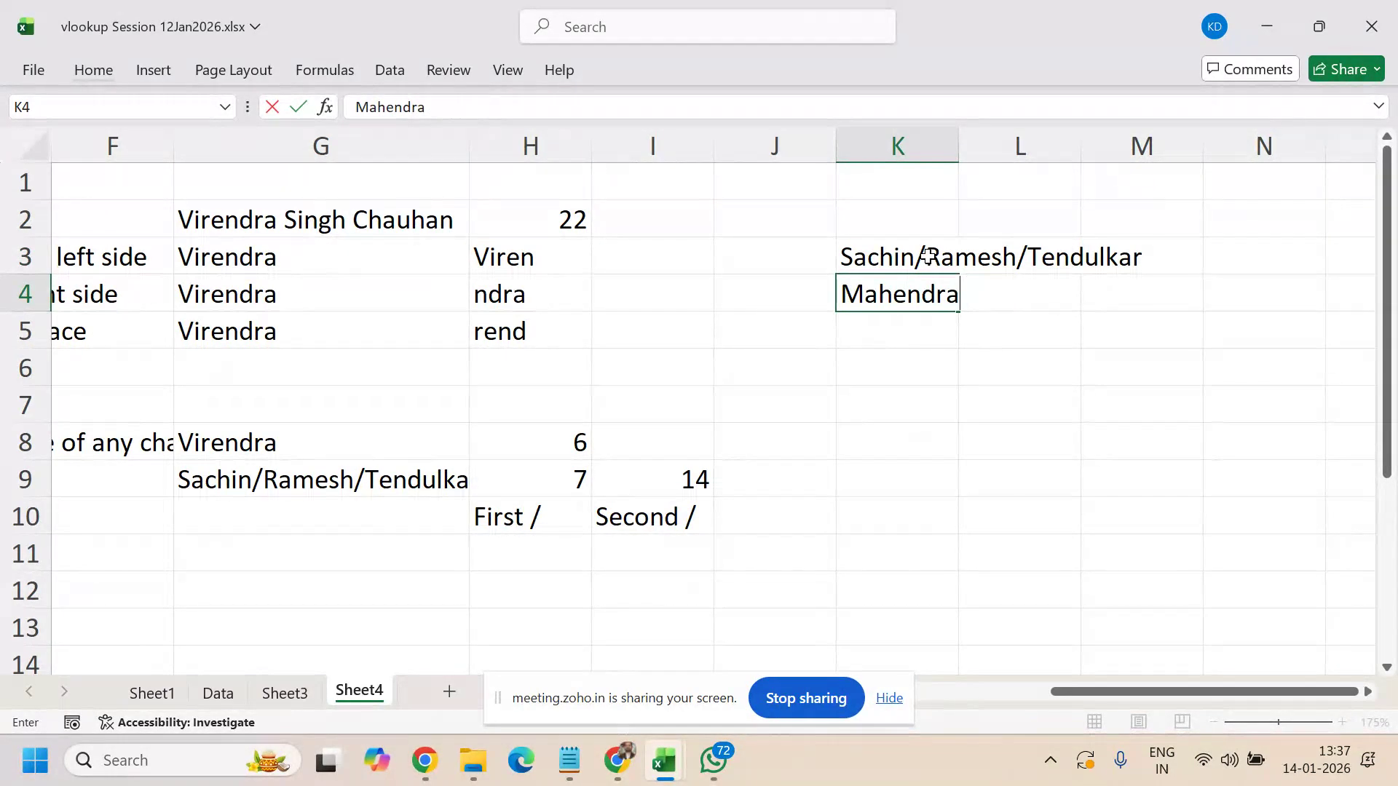
text(/Singh)
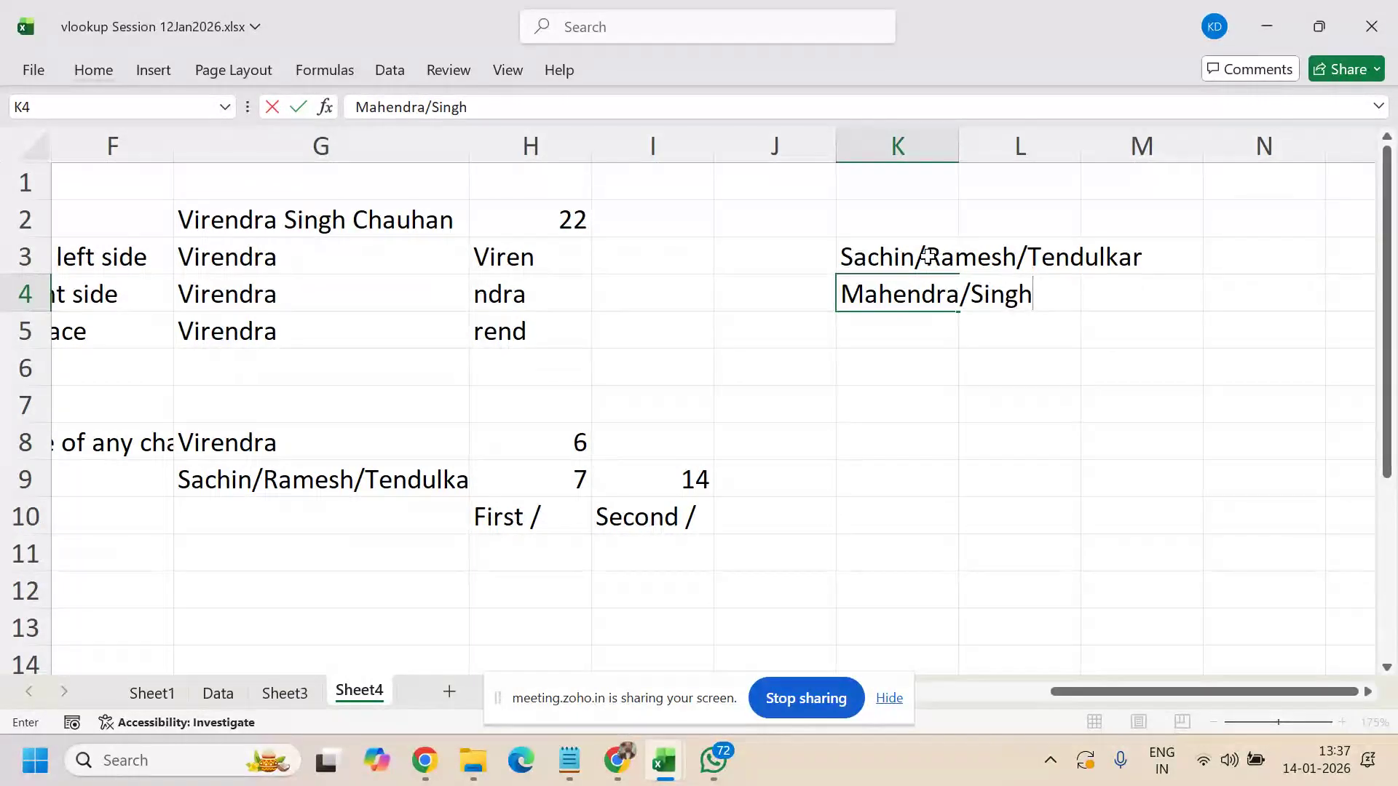
text(/Dhoni)
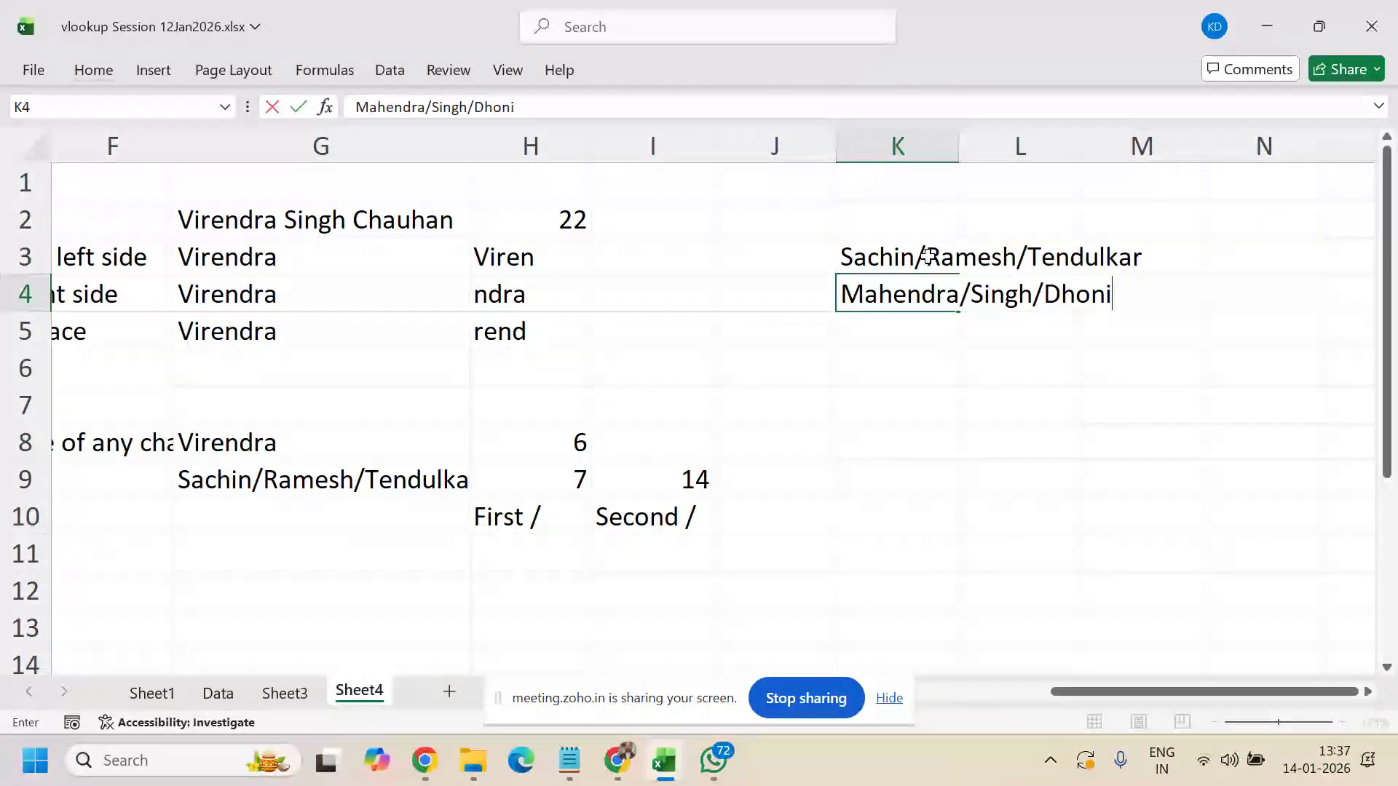
key(Return)
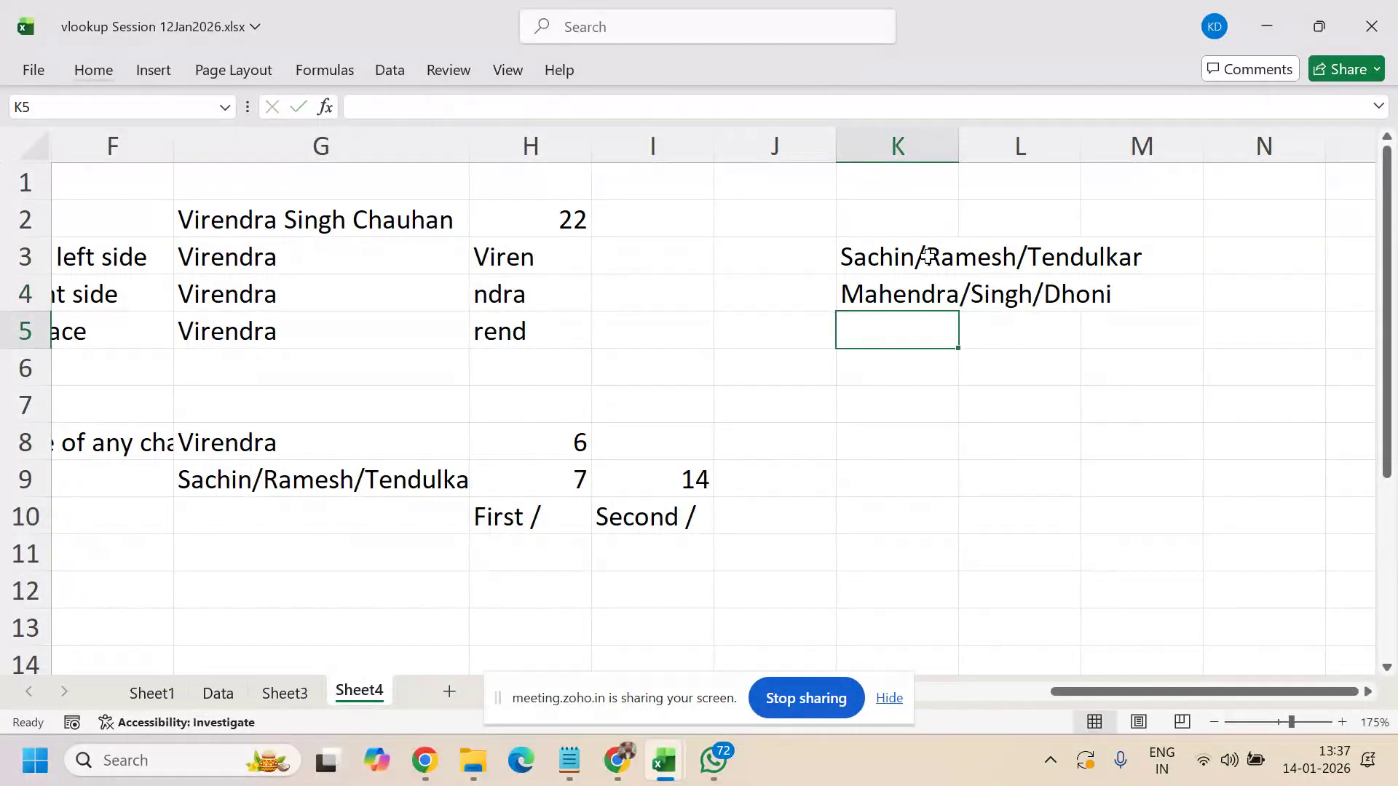
- Add Virat/Saroj/Kohli in K5 and autofit column K to the longest name
text(Vir)
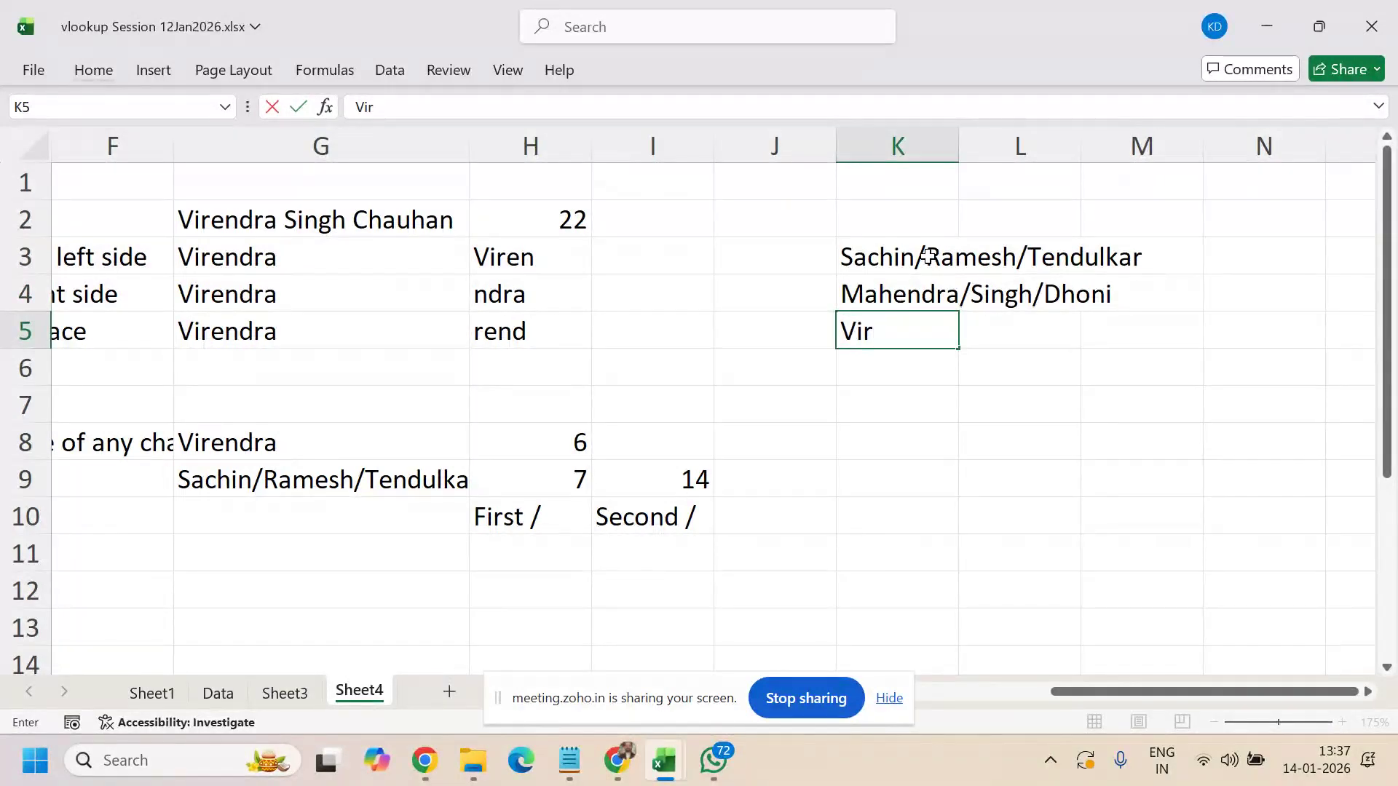
text(at/Saro)
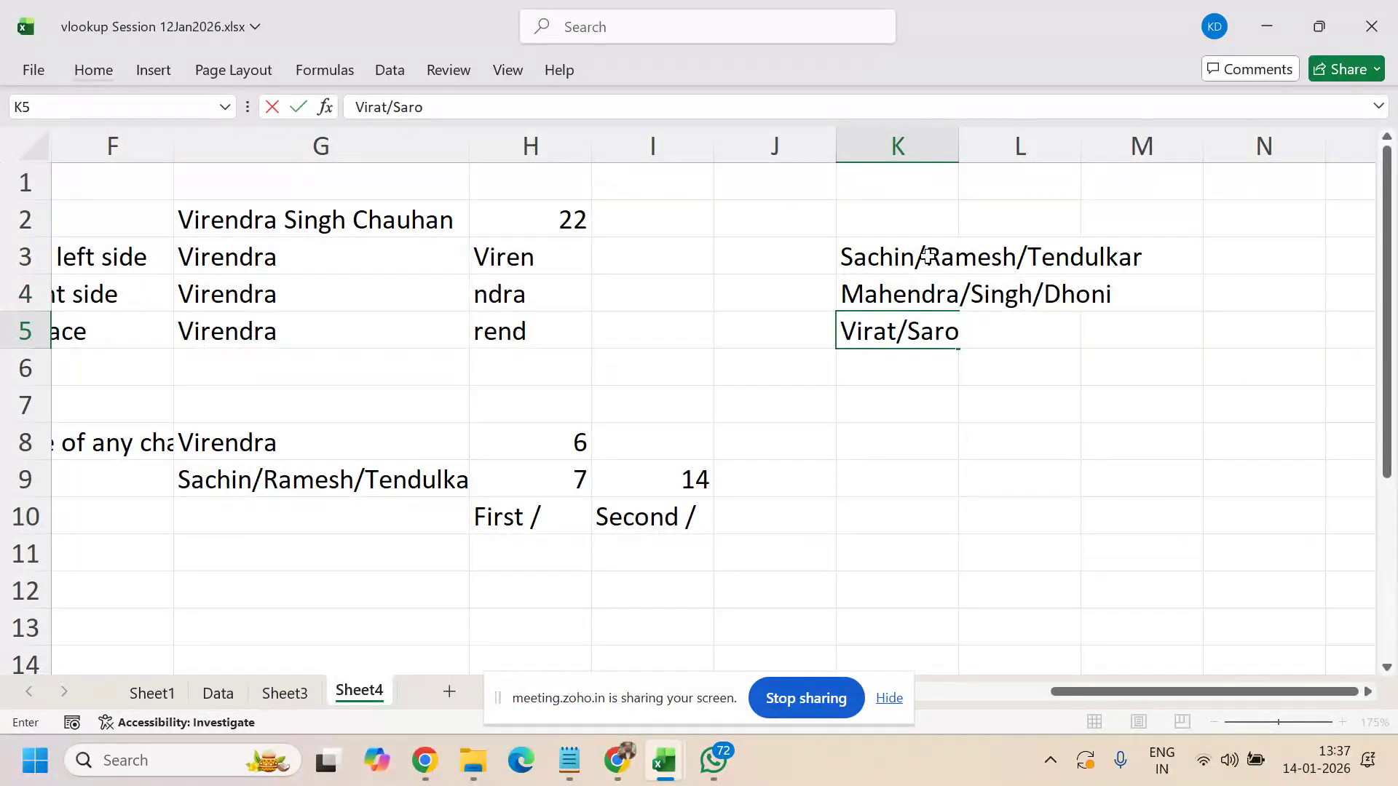
text(j/Koh)
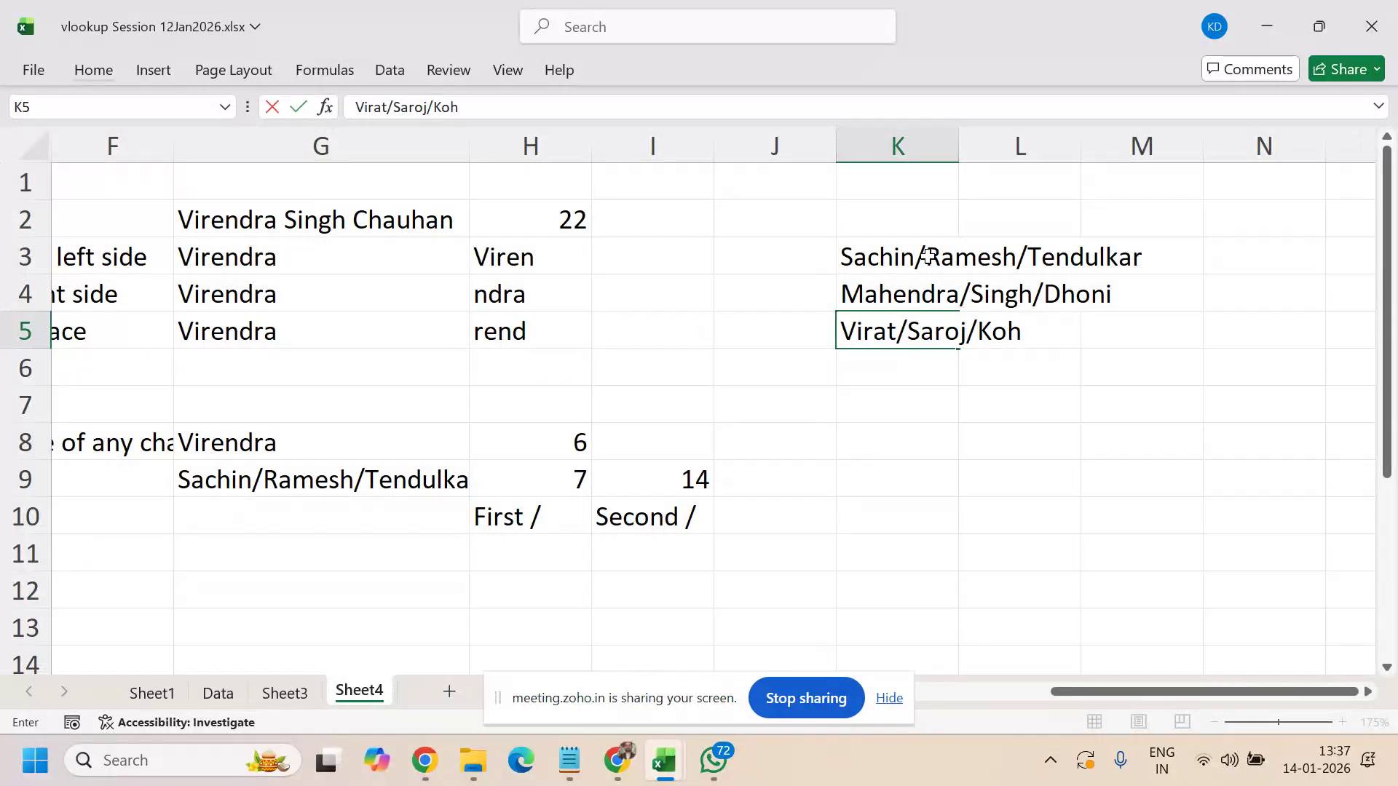
text(li)
key(Return)
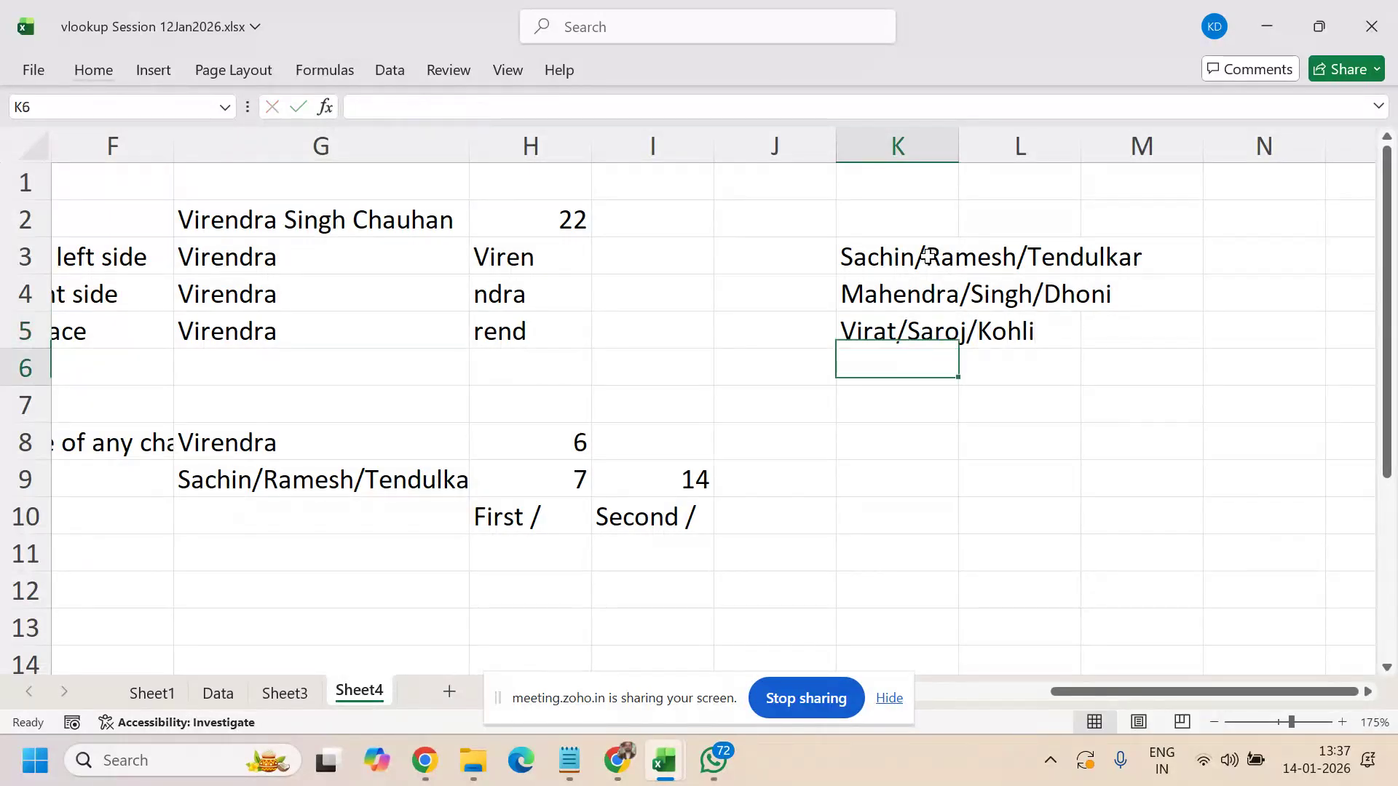
double_click(959, 144)
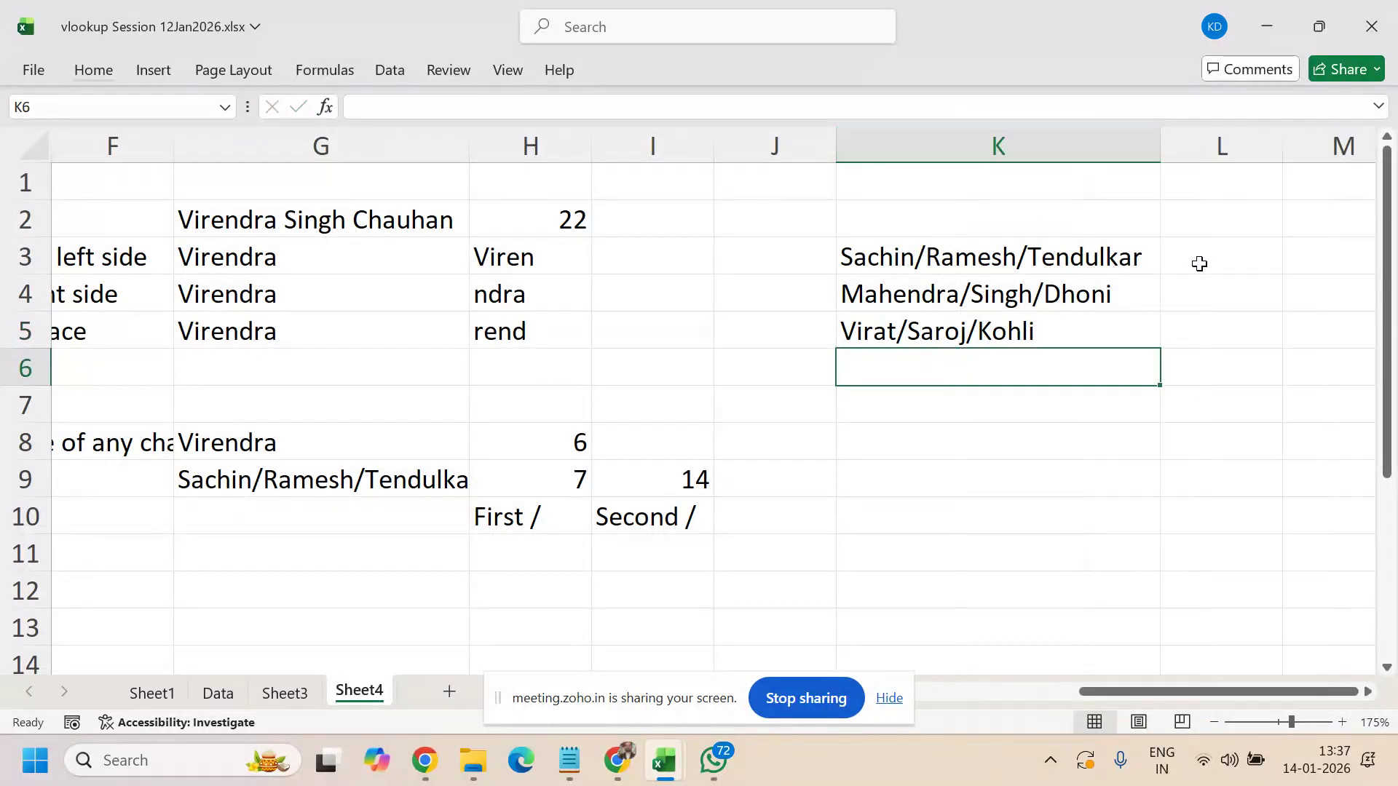
- Enter =FIND("/",K3) in L3, returning 7 as the first slash position
click(1230, 256)
text(=)
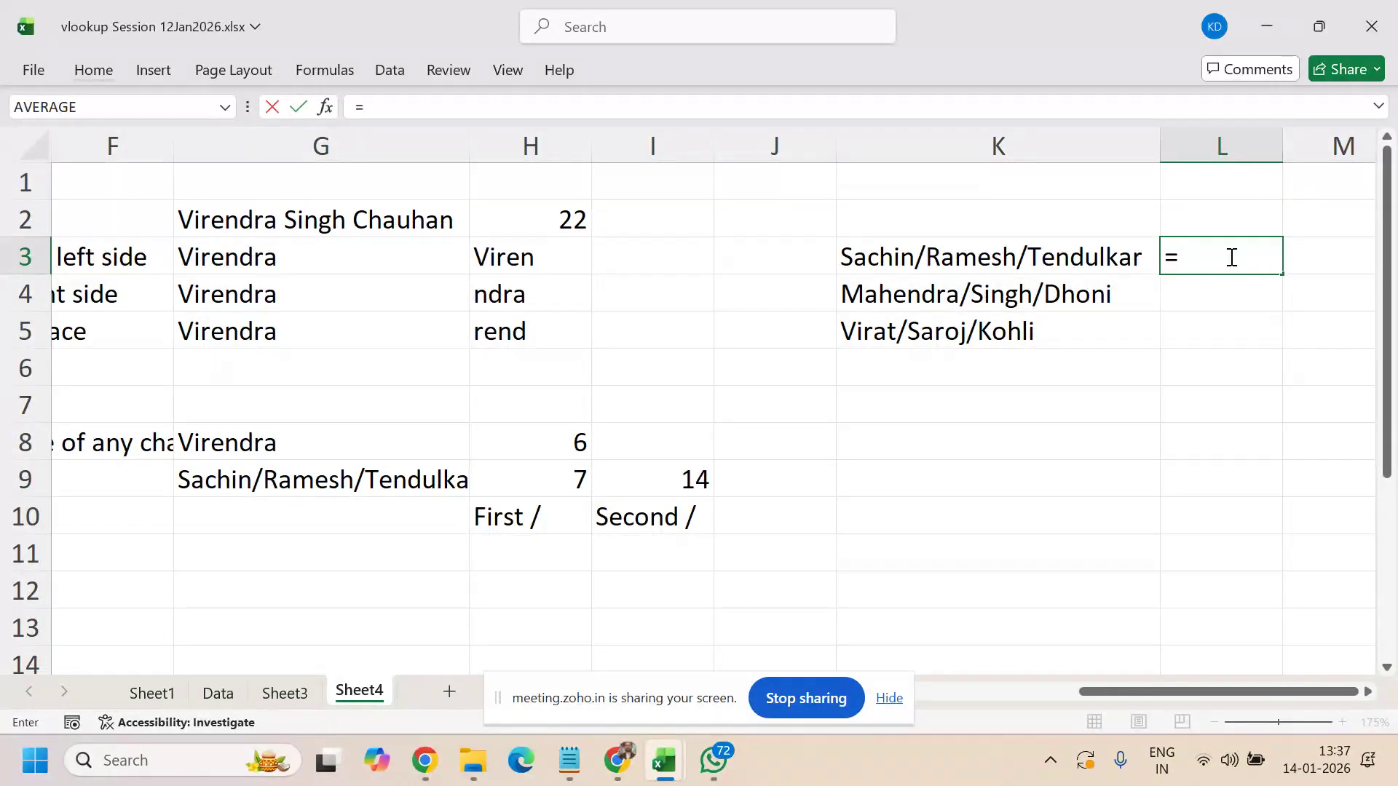
text(inf)
key(BackSpace)
key(BackSpace)
key(BackSpace)
text(fi)
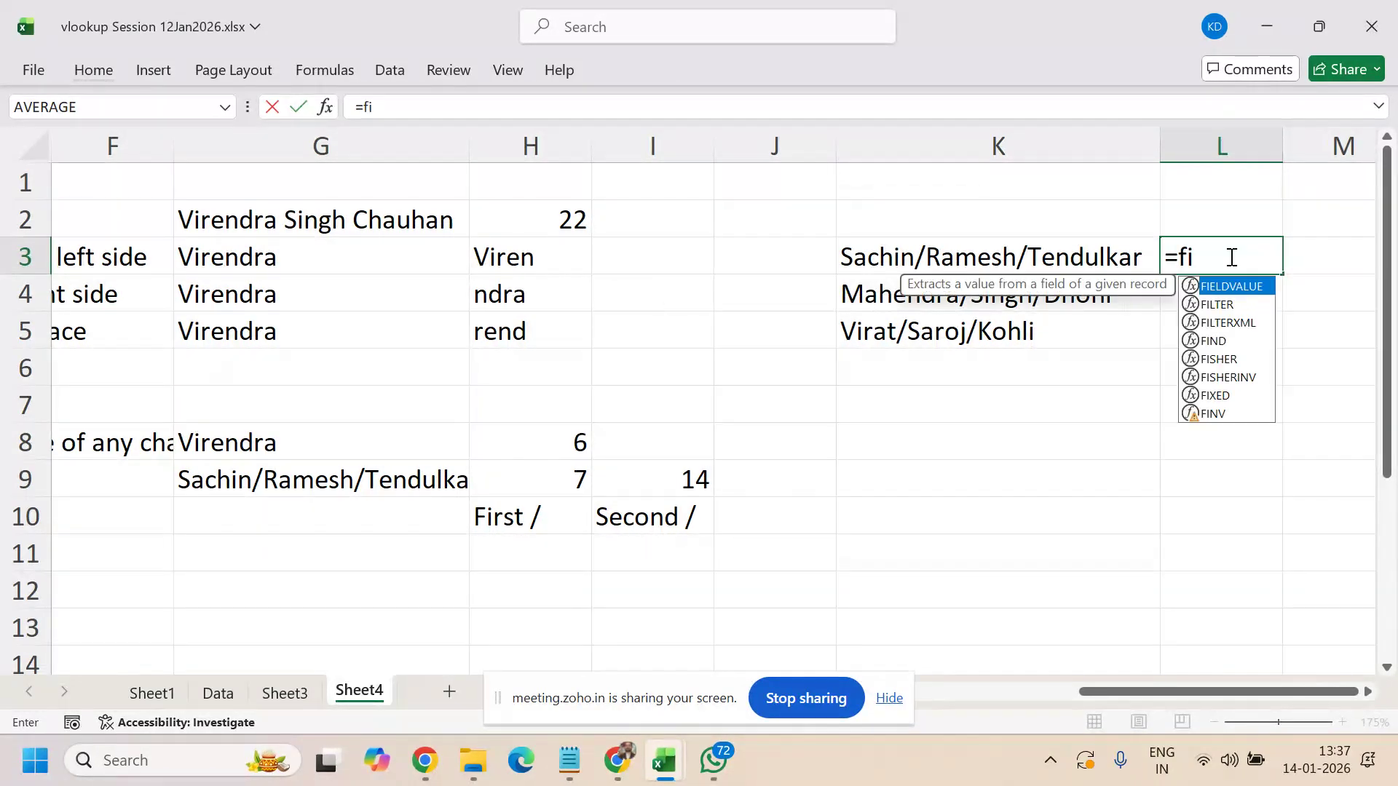
text(nd()
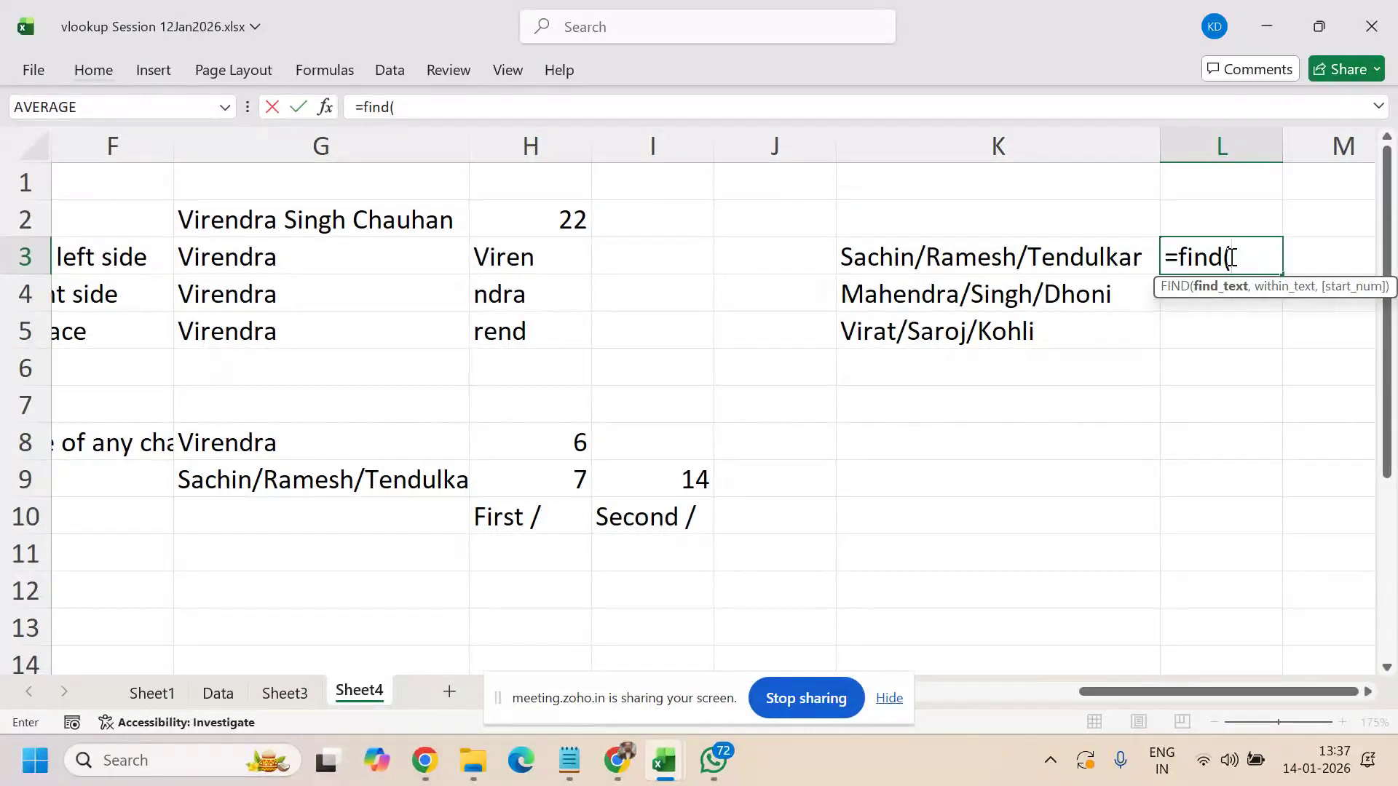
text("/",)
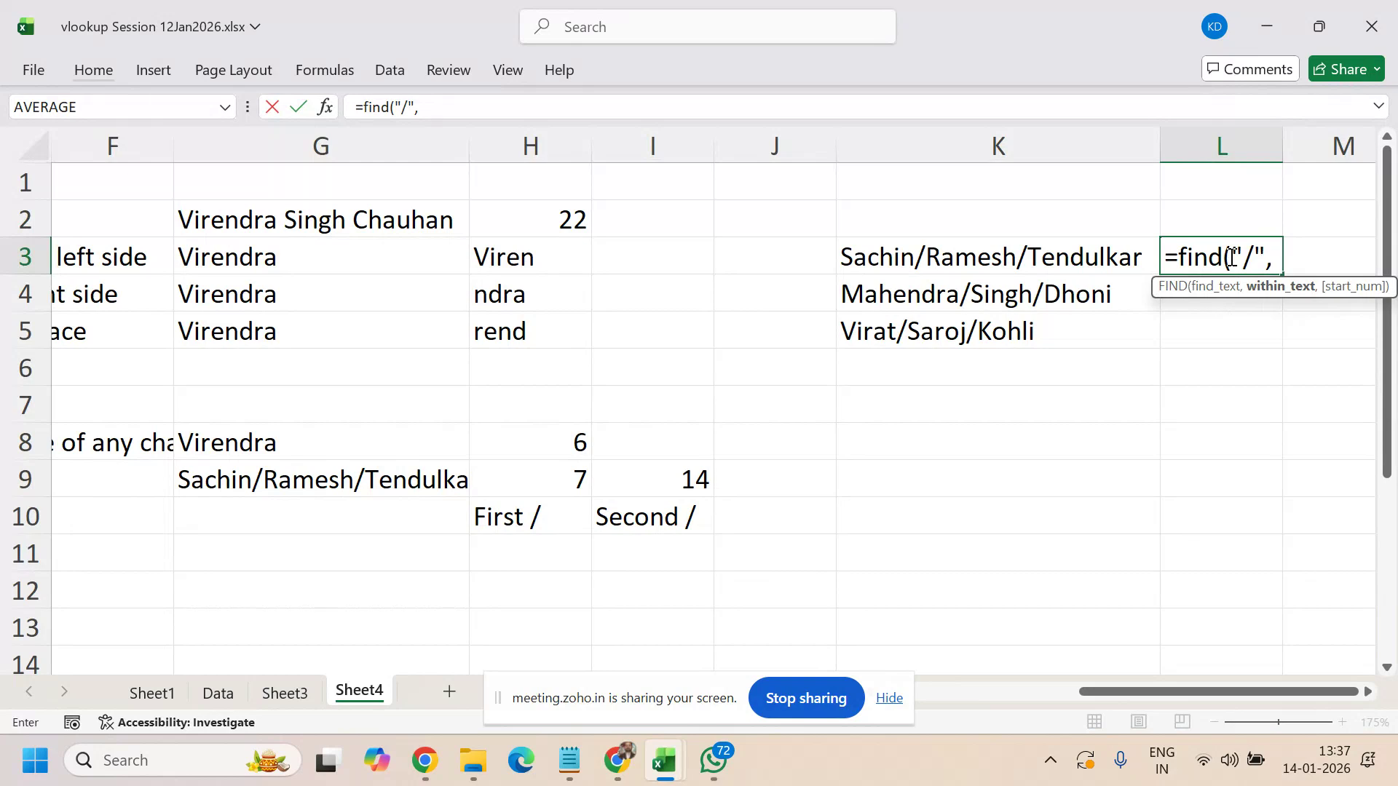
key(Left)
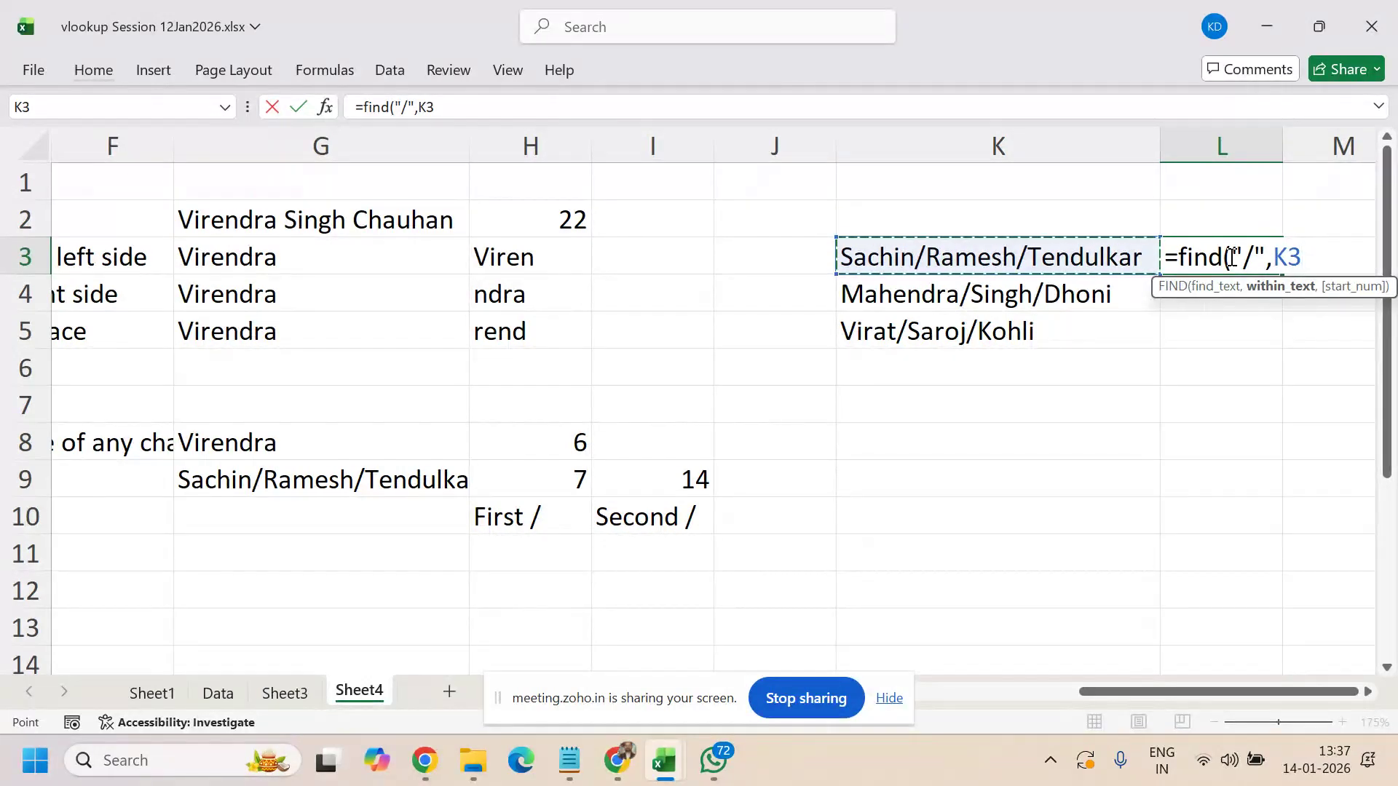
text(,)
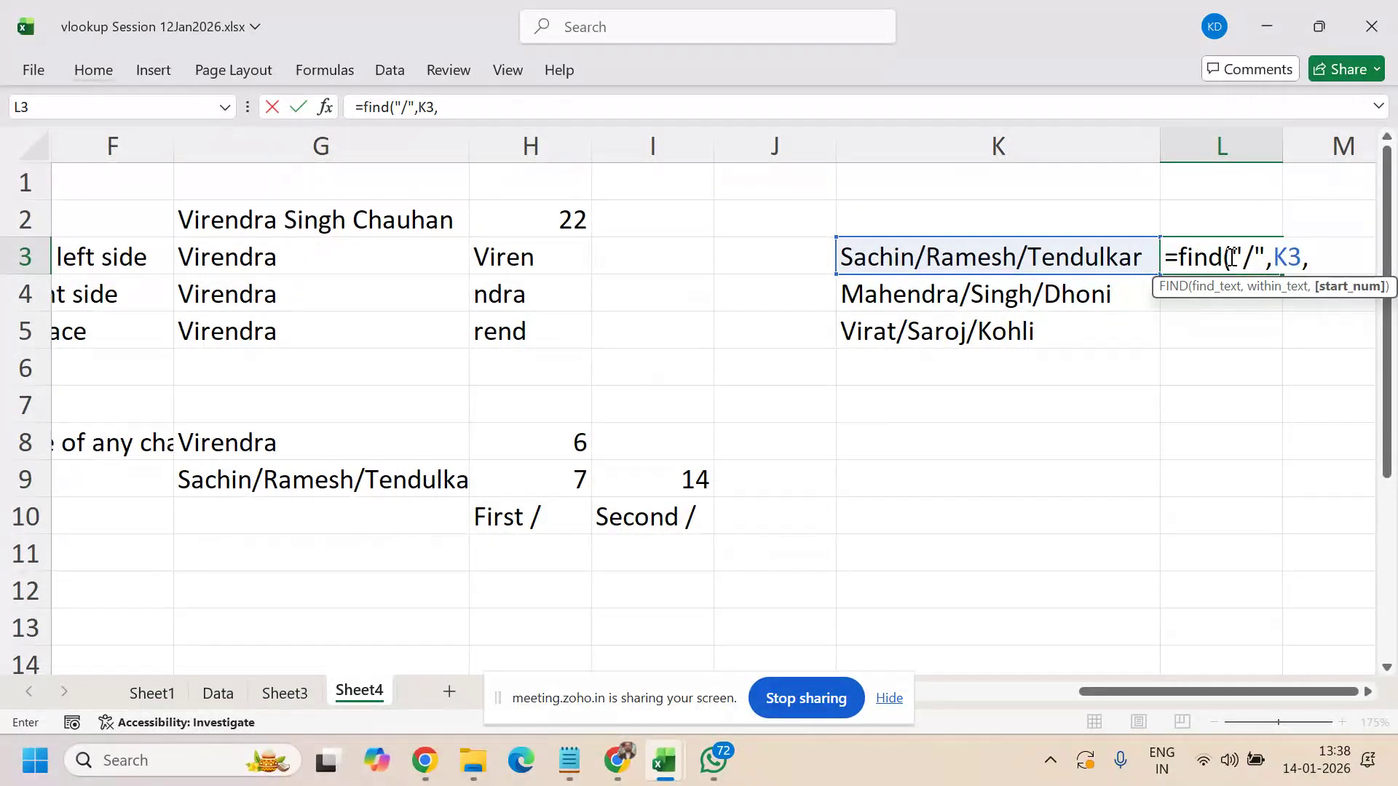
key(BackSpace)
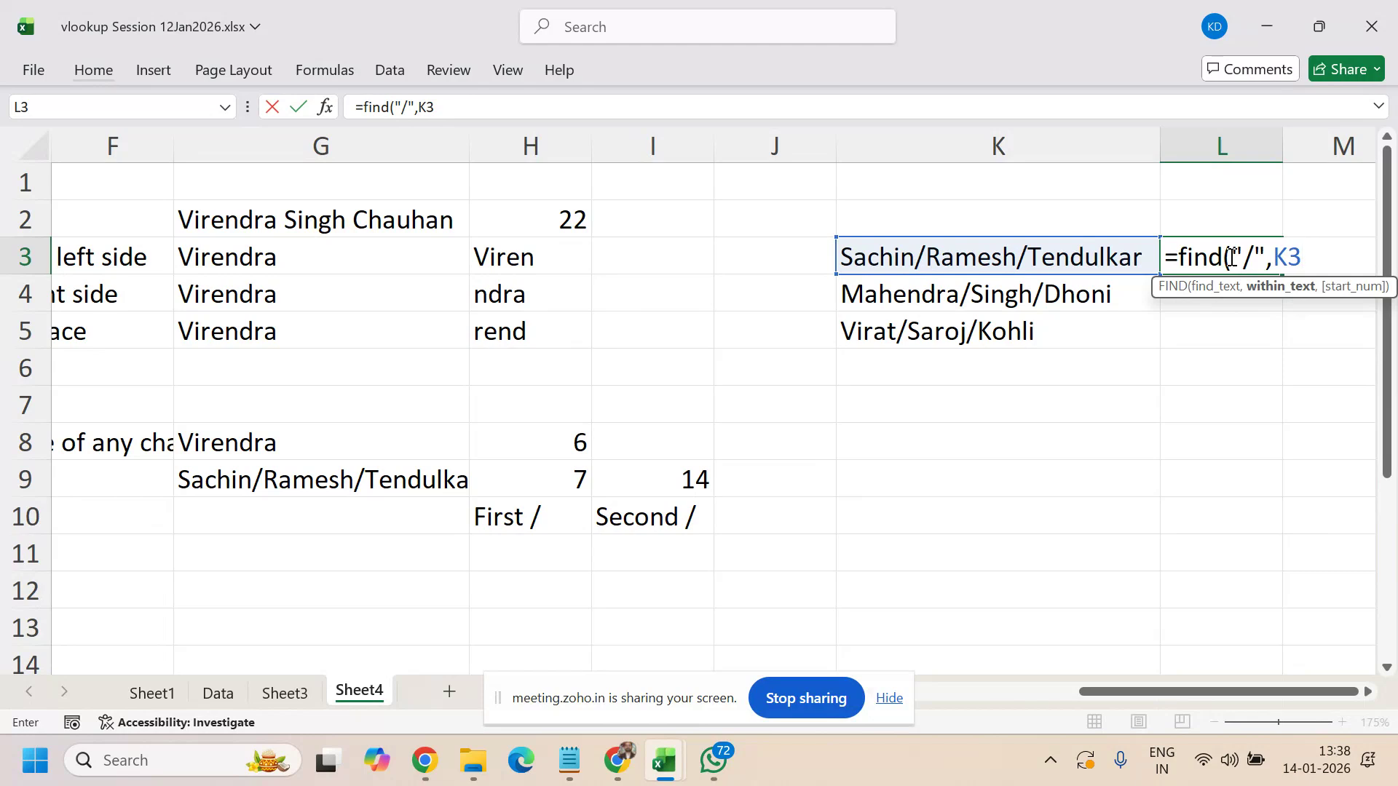
text())
key(Return)
- Fill the L3 formula down to L5, giving 7, 9 and 6
click(1230, 256)
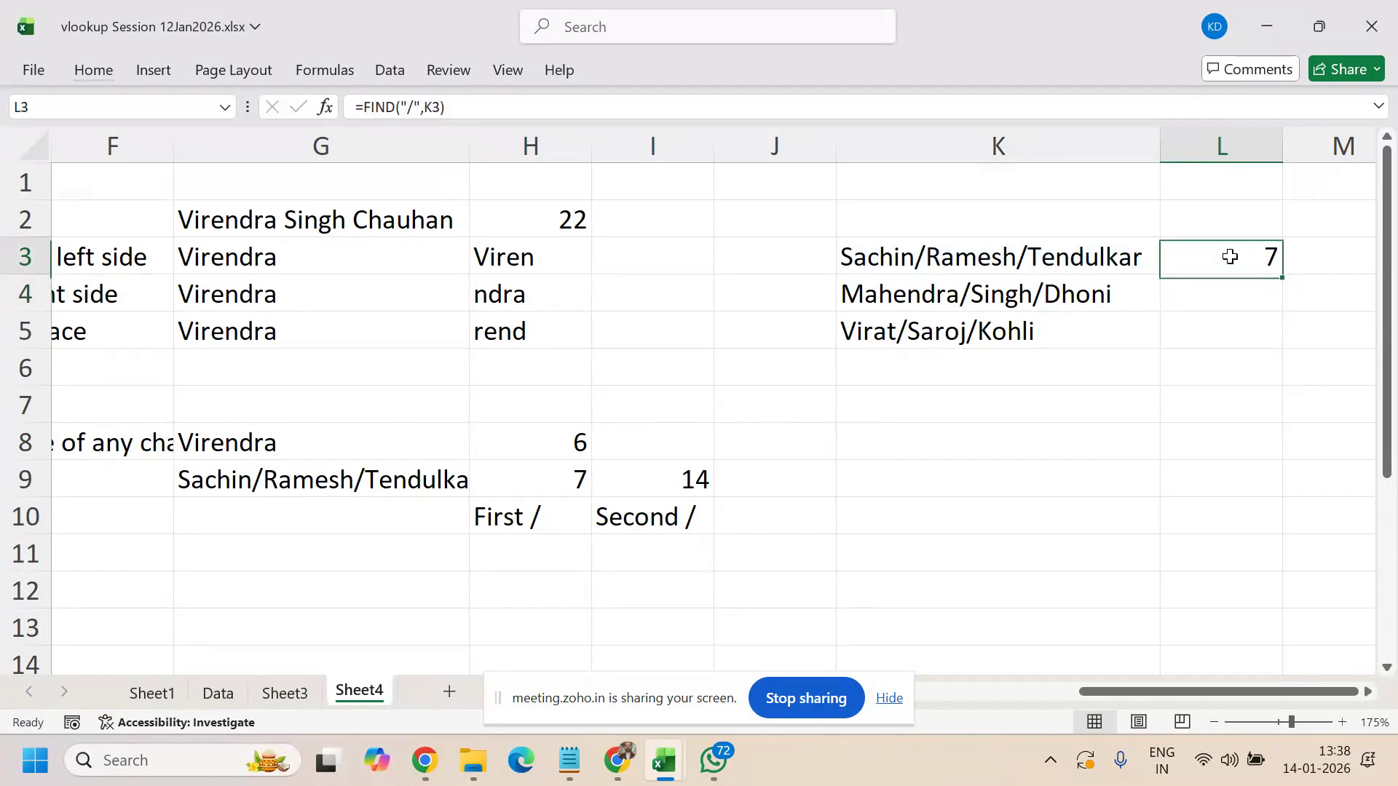
key(shift+Down)
key(shift+Down)
key(ctrl+d)
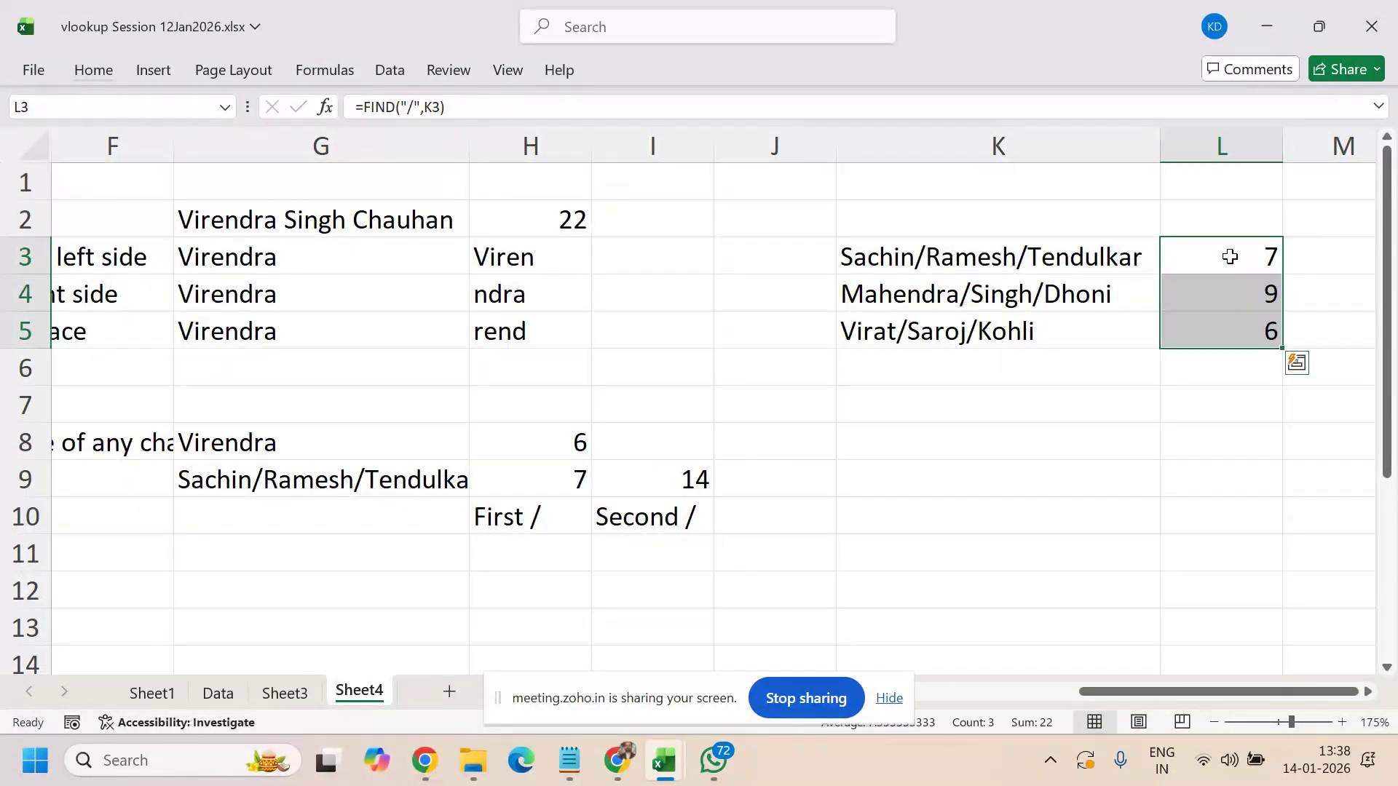
key(Right)
key(Right)
- Enter =FIND("/",K3,L3+1) in M3, returning 14 as the second slash position
key(Left)
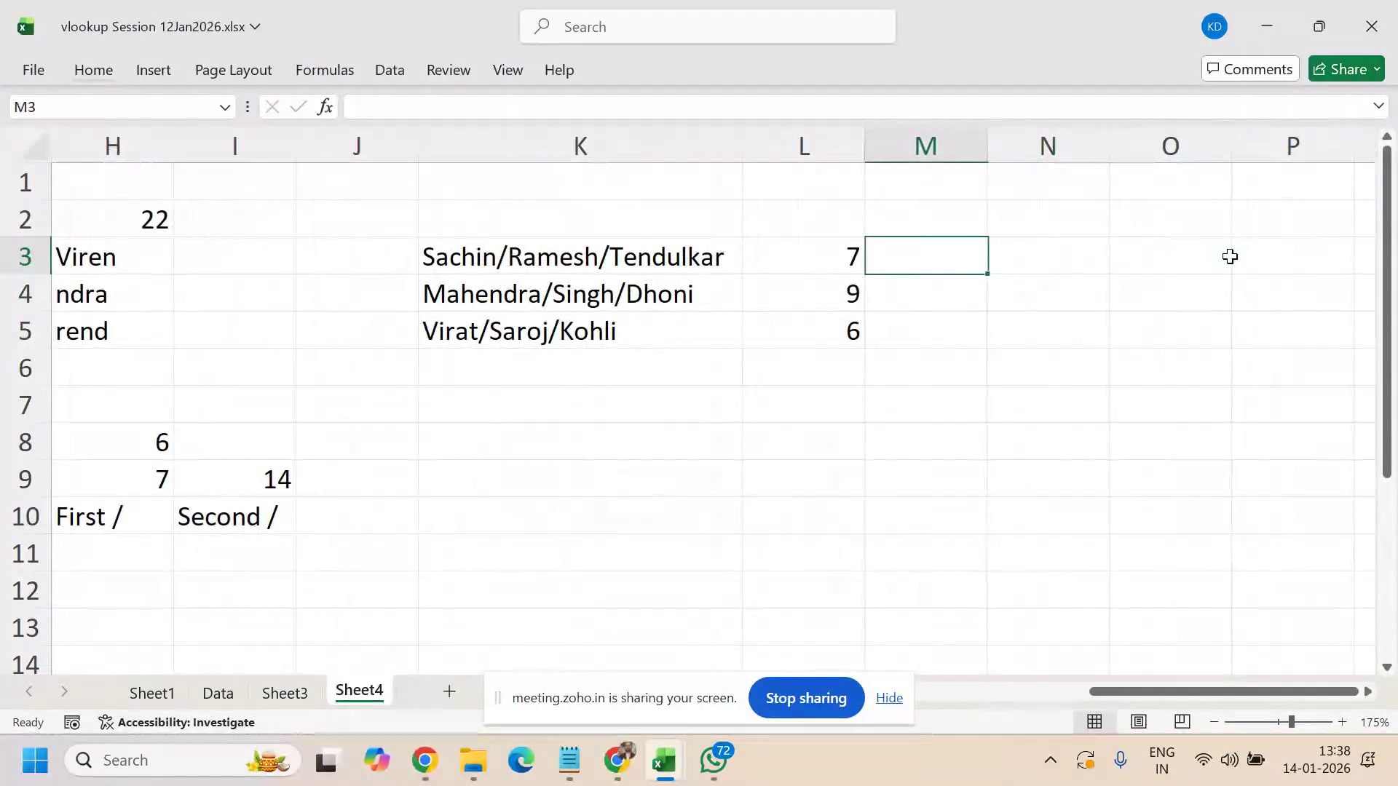
text(=find)
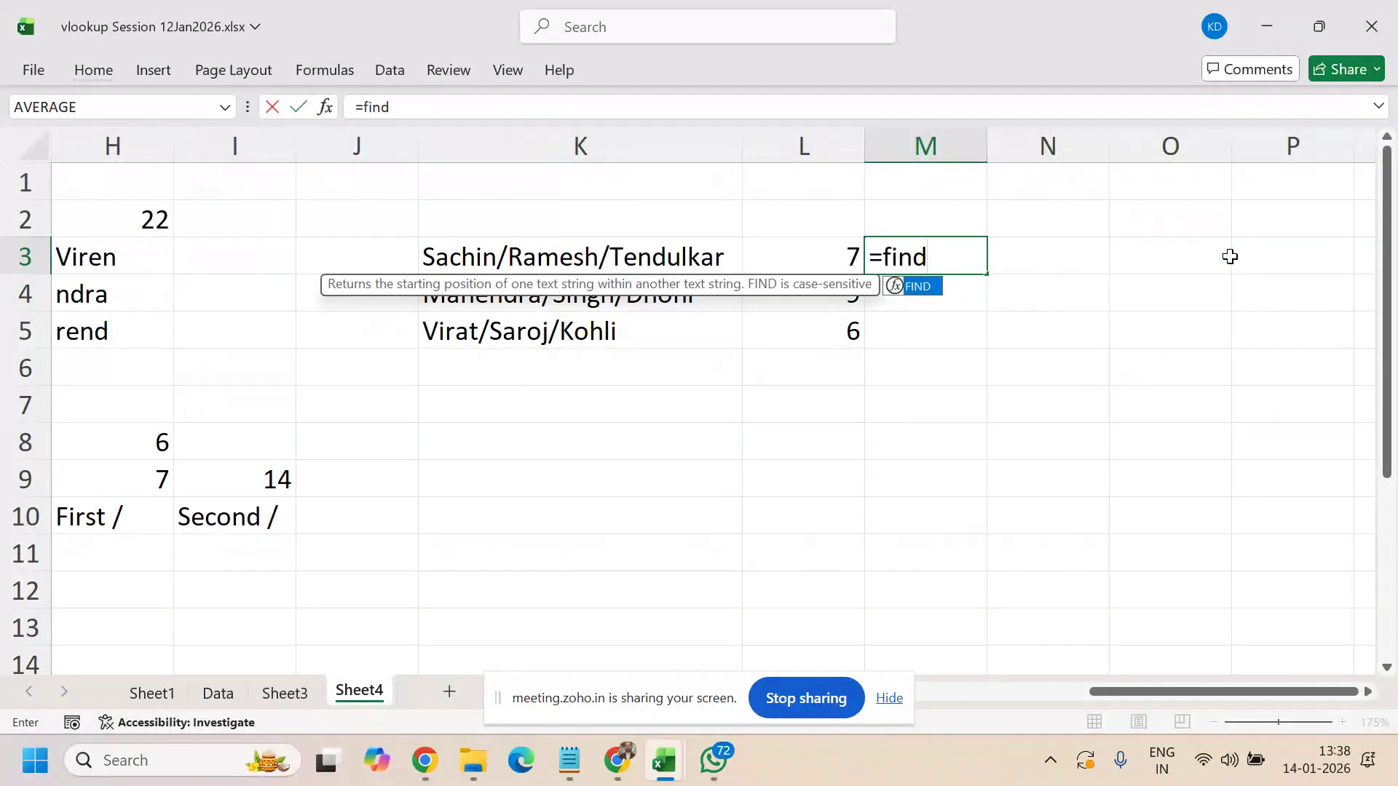
text(()
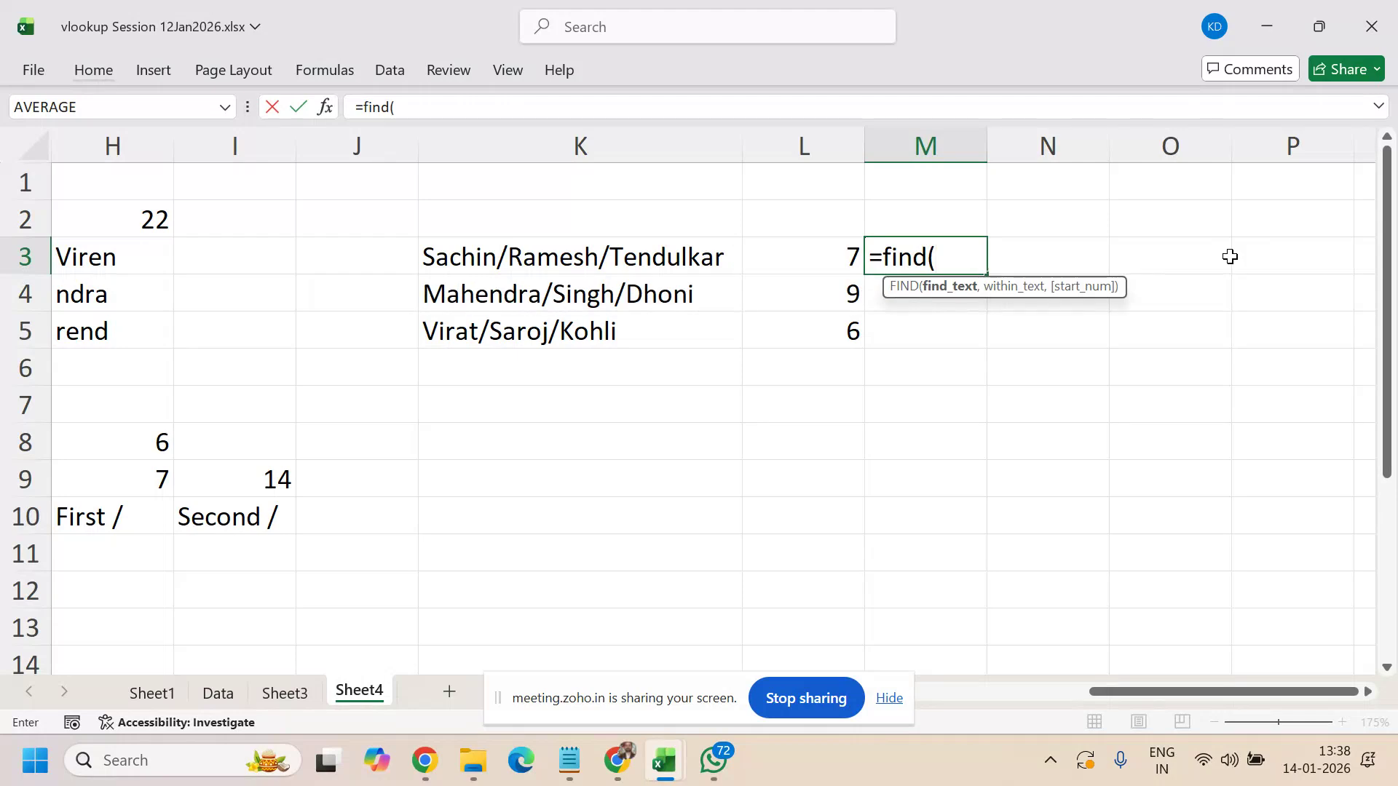
key(Left)
key(Left)
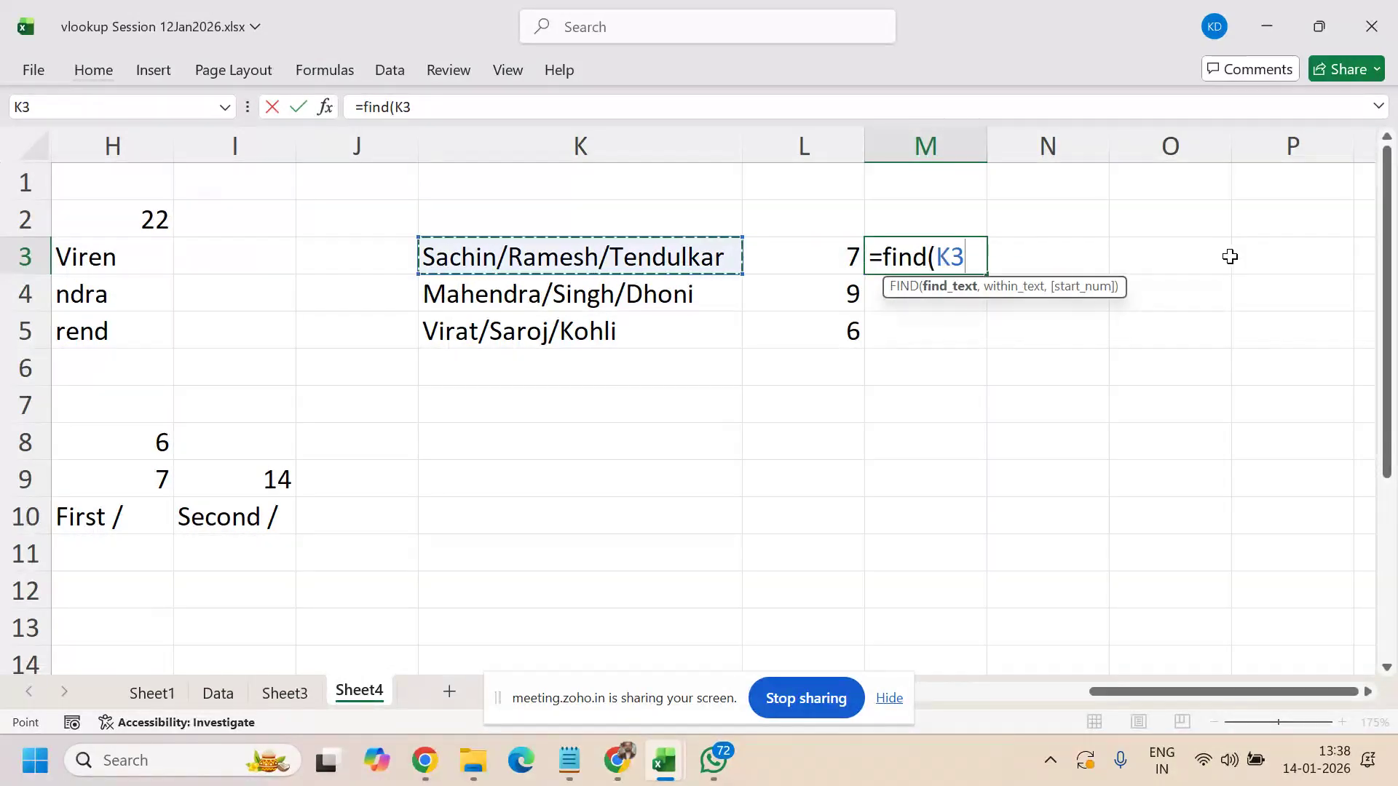
key(BackSpace)
key(BackSpace)
text(')
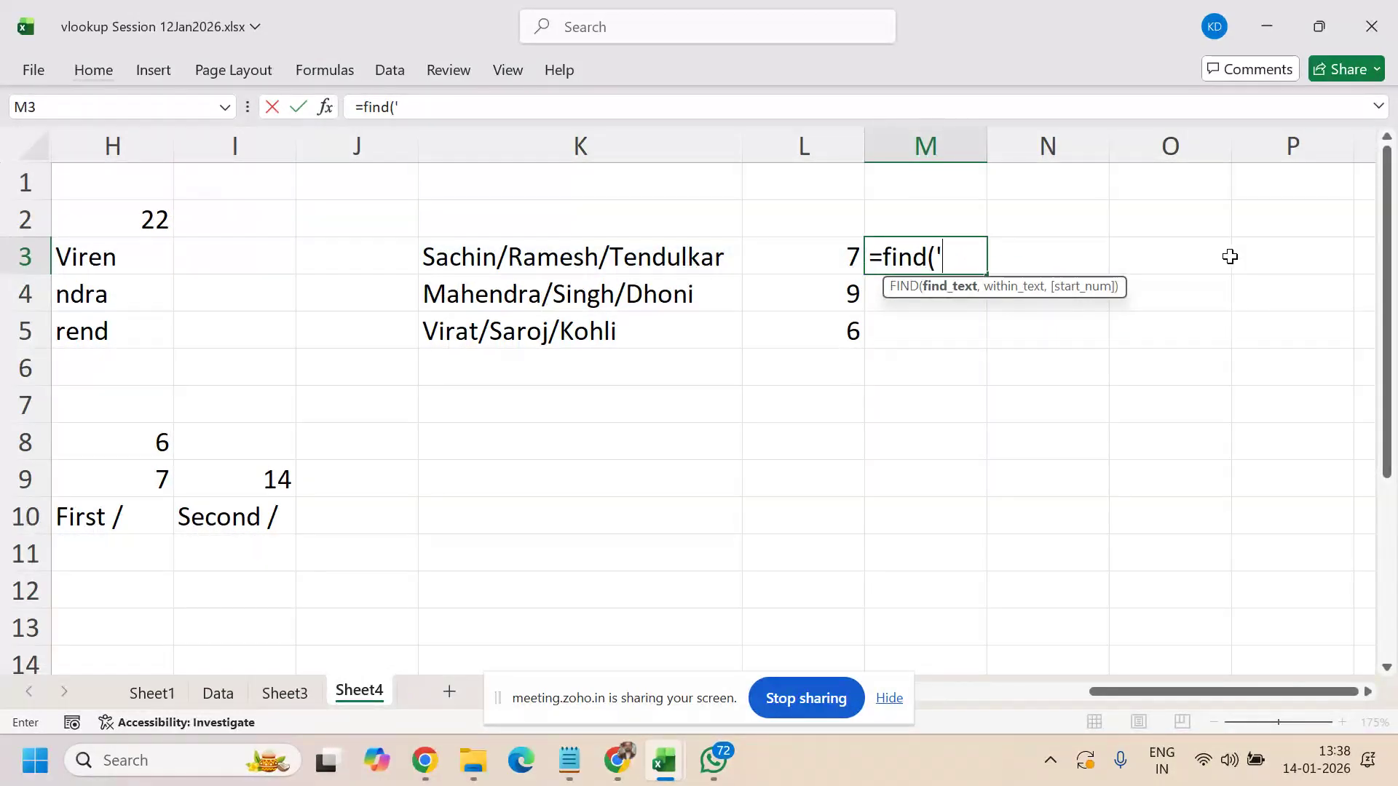
key(BackSpace)
text("/",)
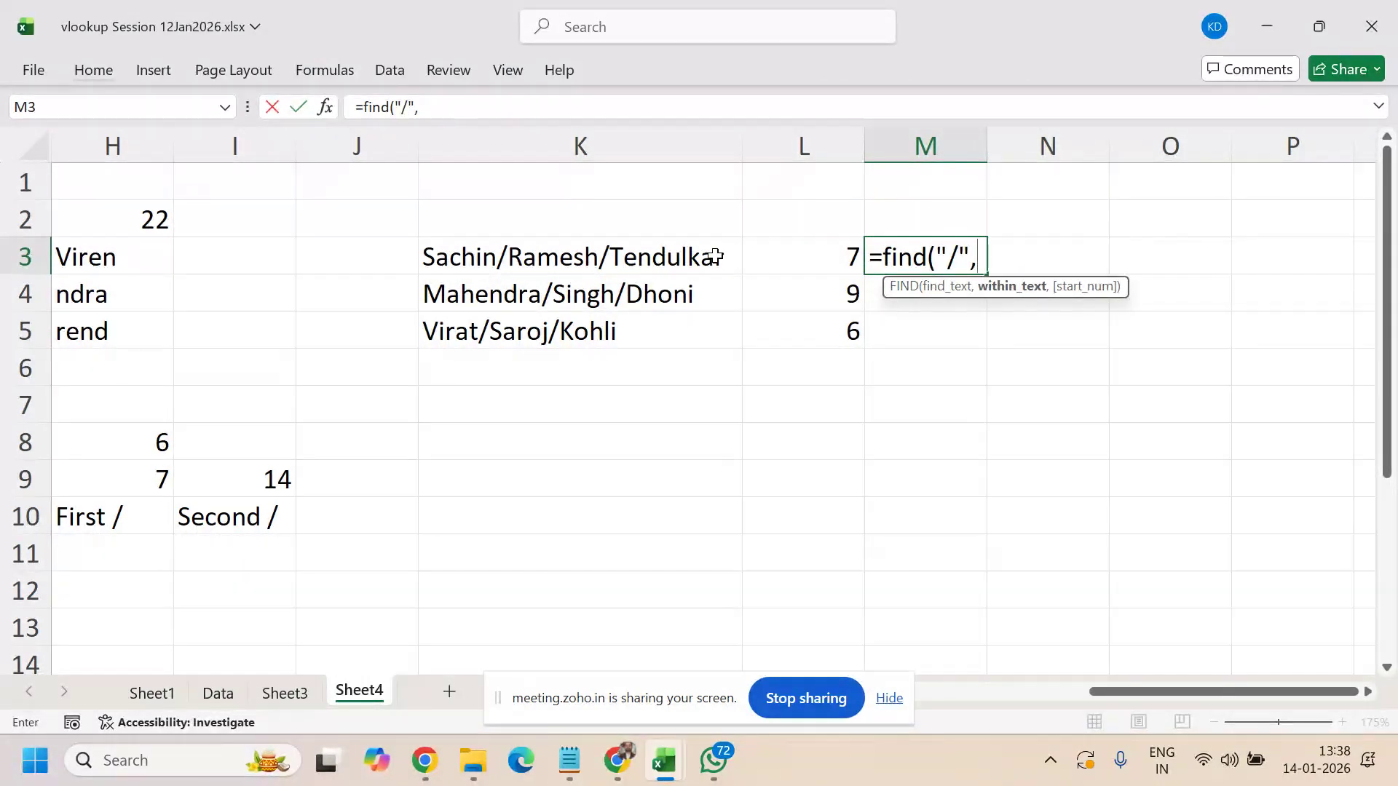
click(659, 251)
text(,)
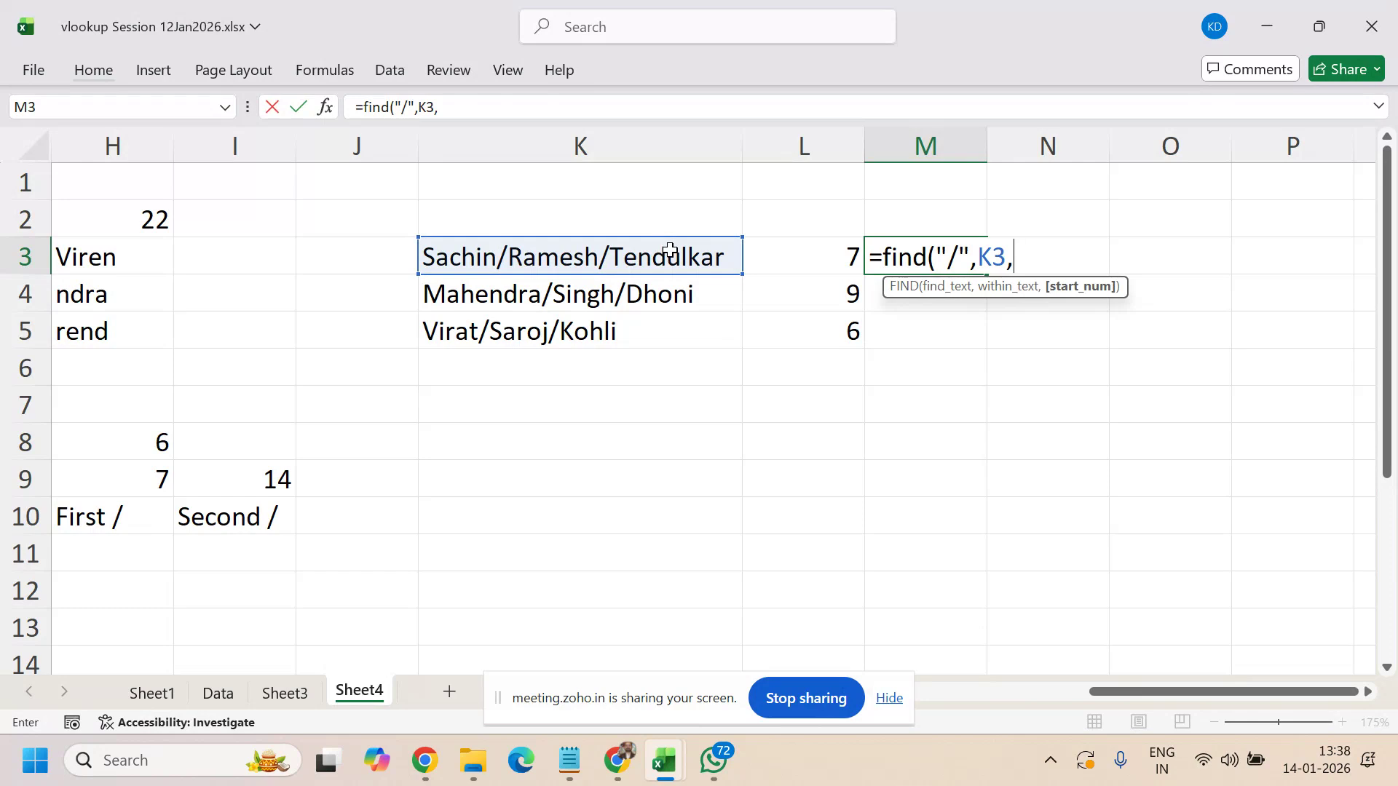
click(821, 266)
text(+1)
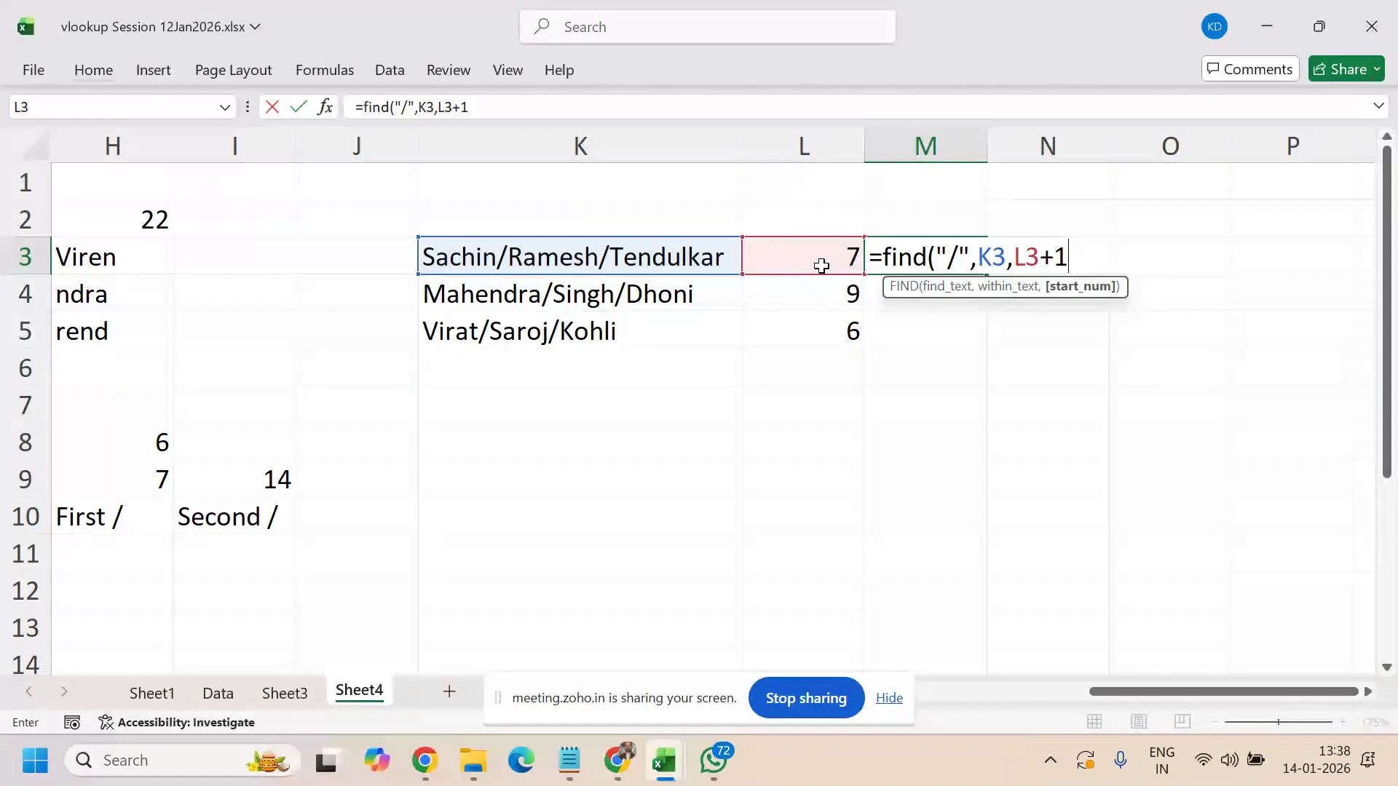
text())
key(Return)
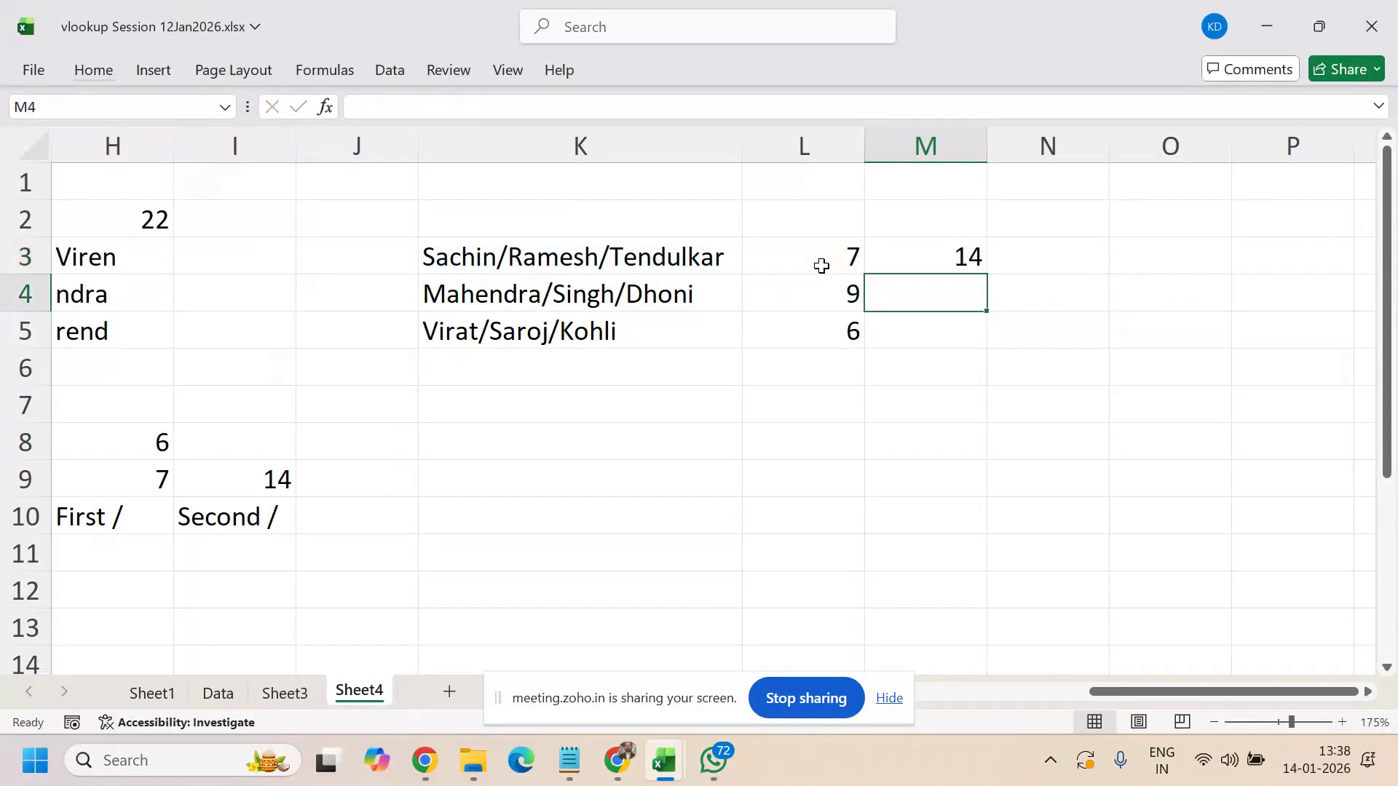
- Fill the M3 formula down to M5, giving 14, 15 and 12
key(Up)
key(shift+Down)
key(shift+Down)
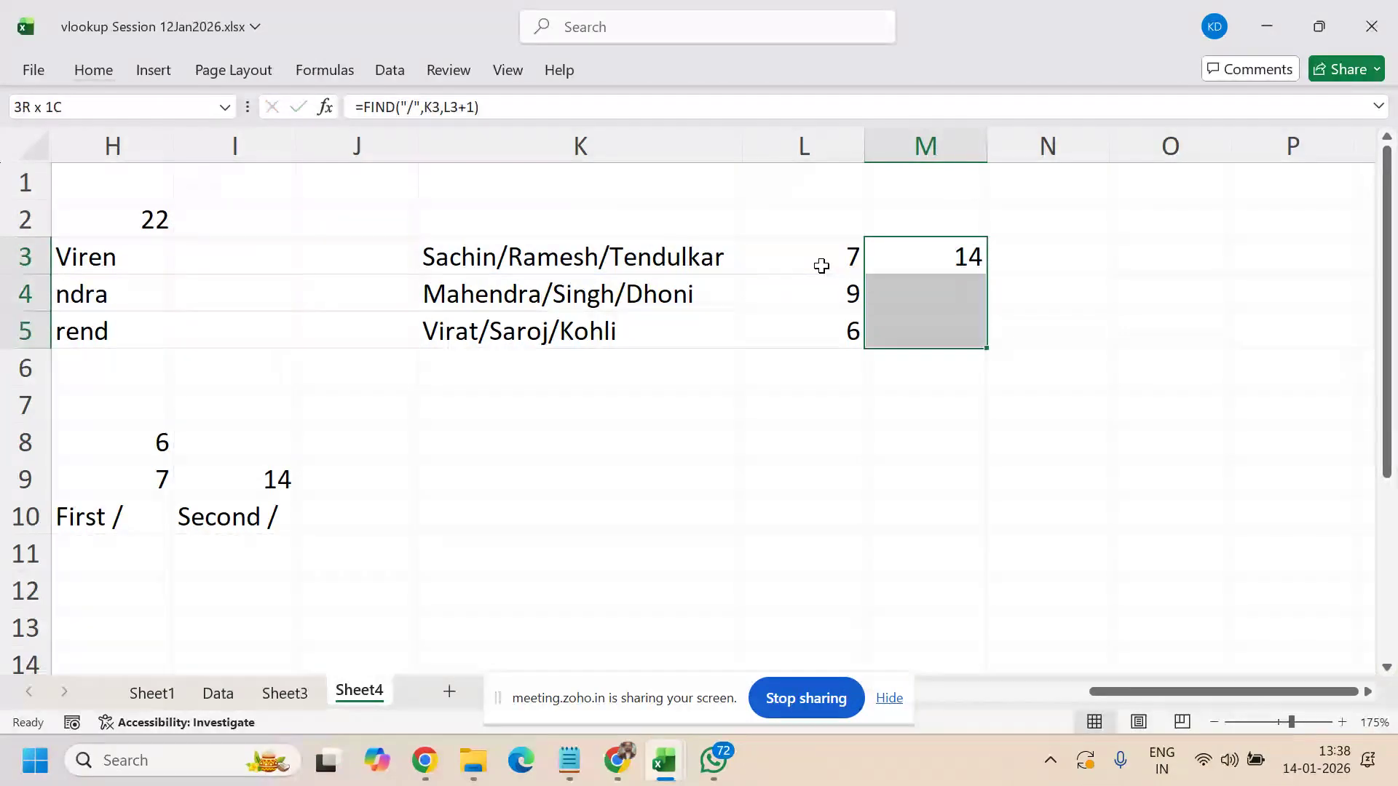
key(ctrl+d)
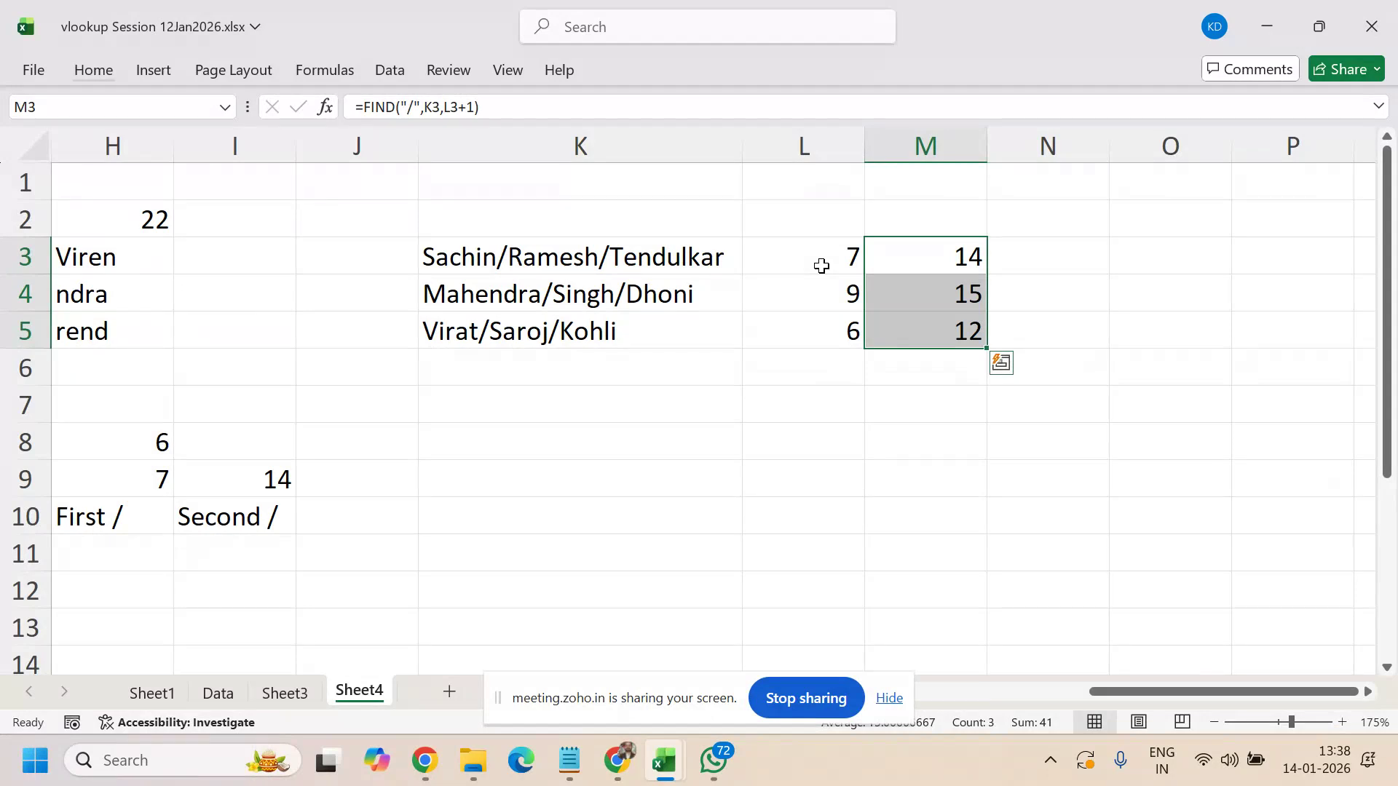
key(ctrl+shift+Up)
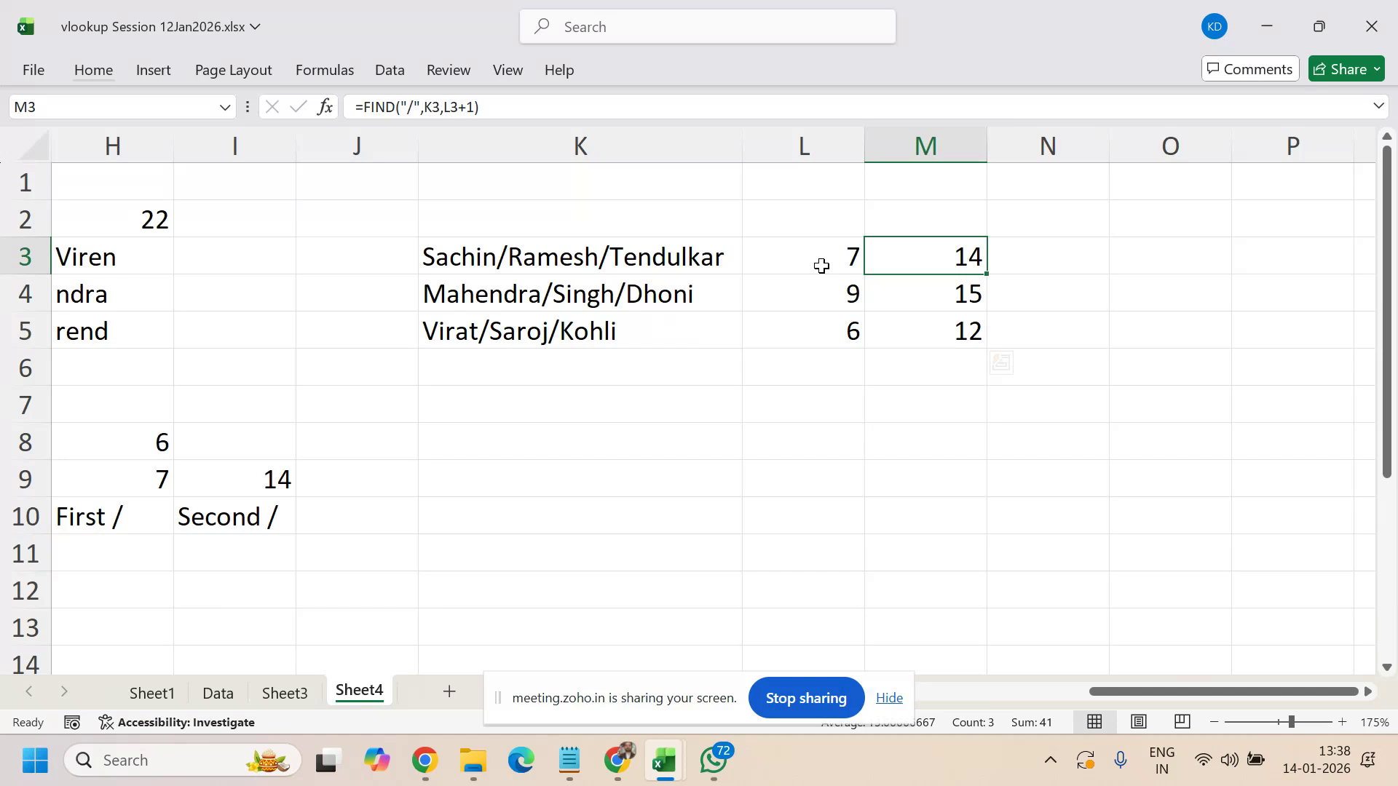
key(ctrl+shift+Down)
text(=)
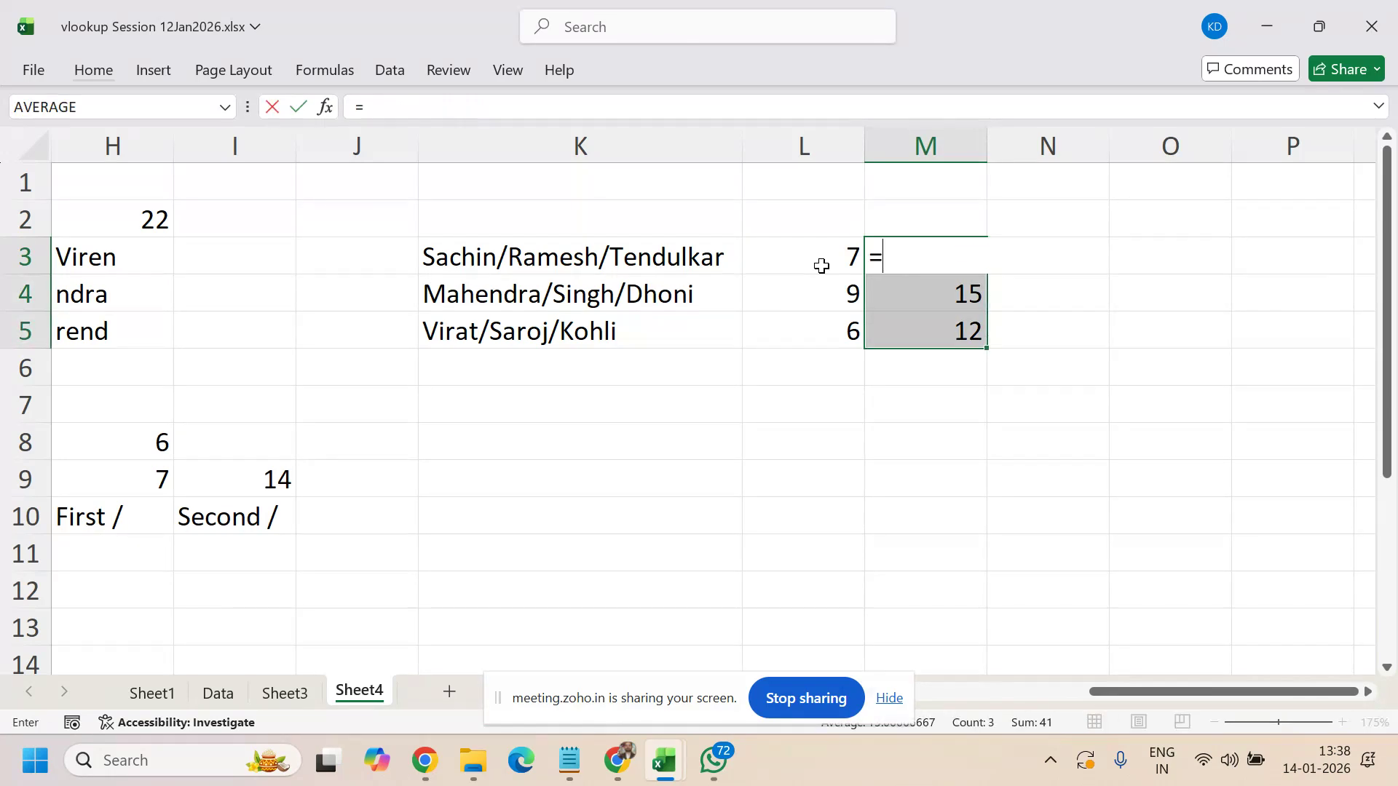
text(find()
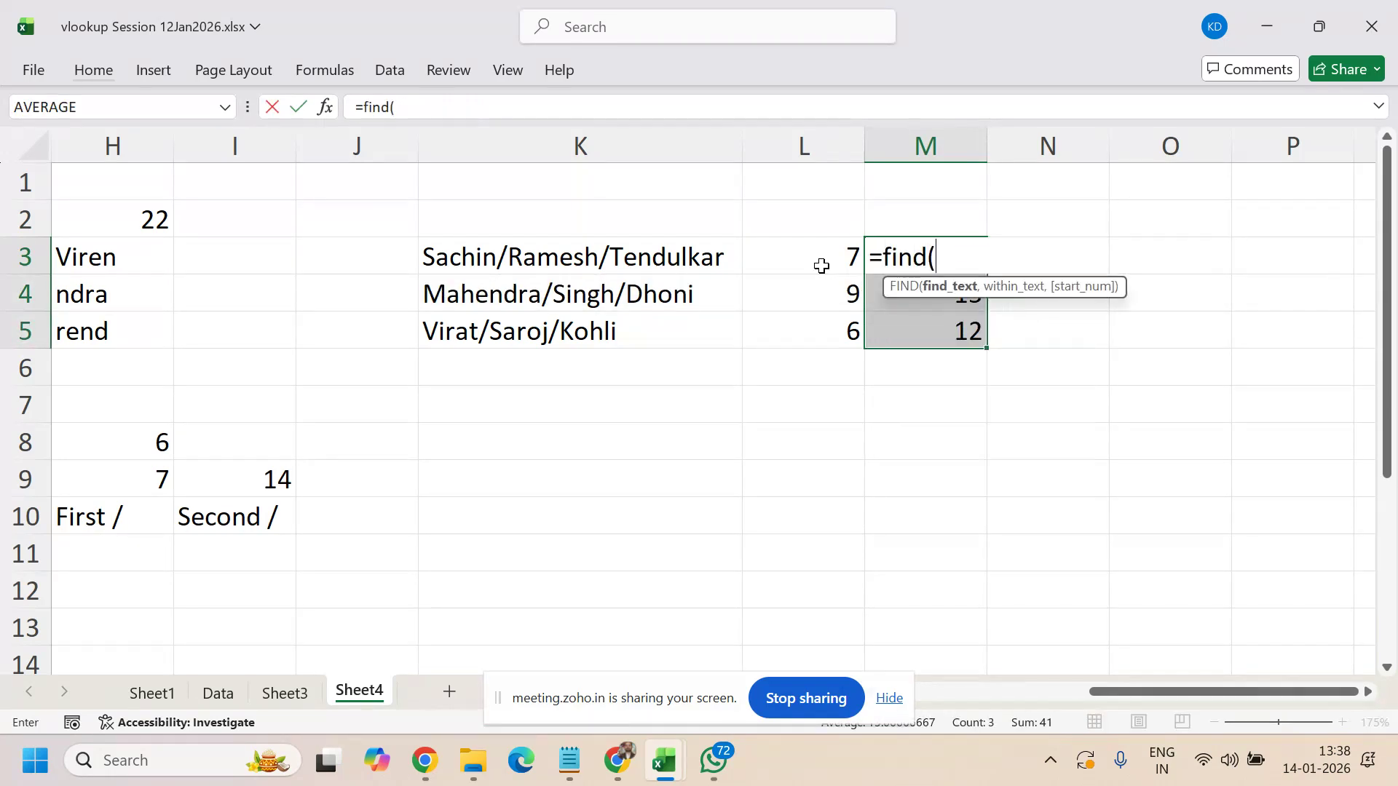
text("/",)
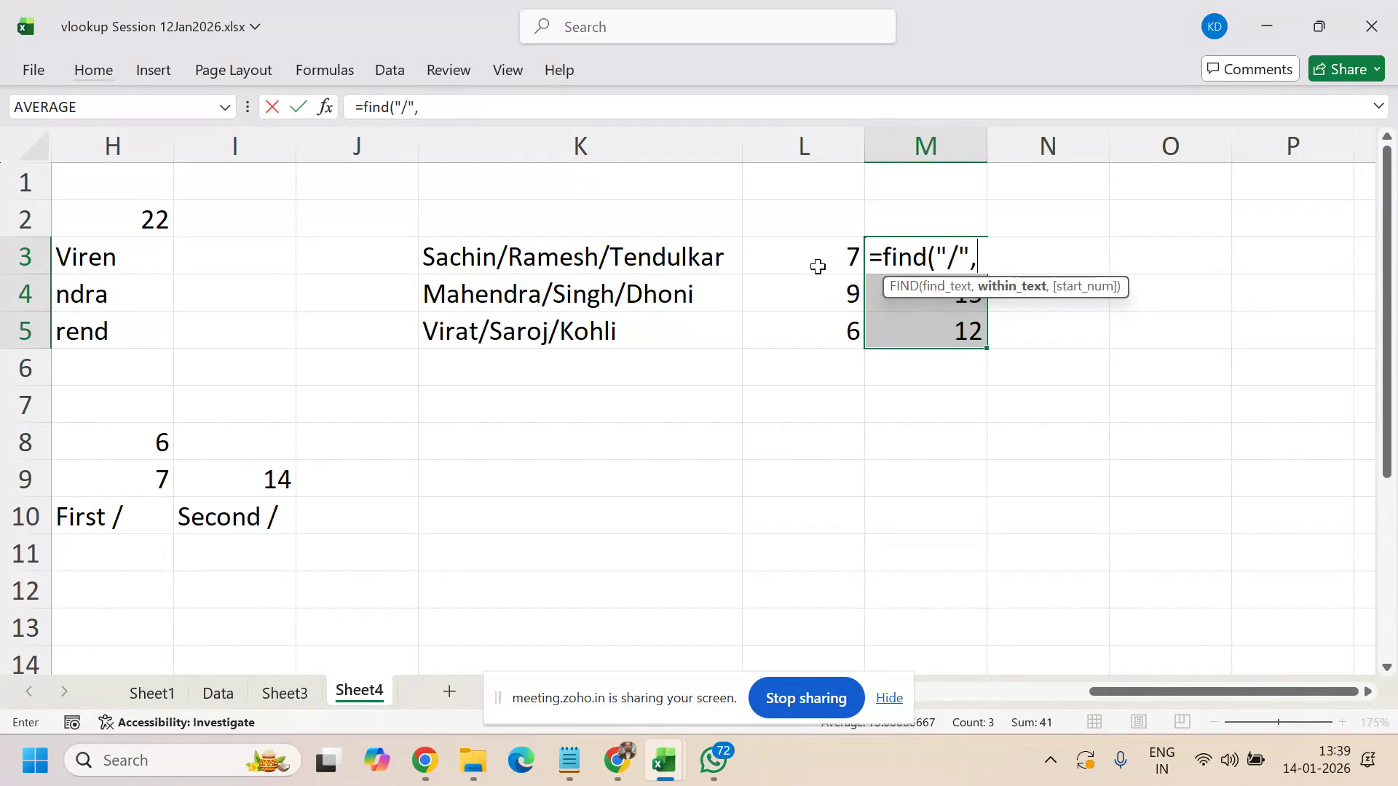
click(636, 260)
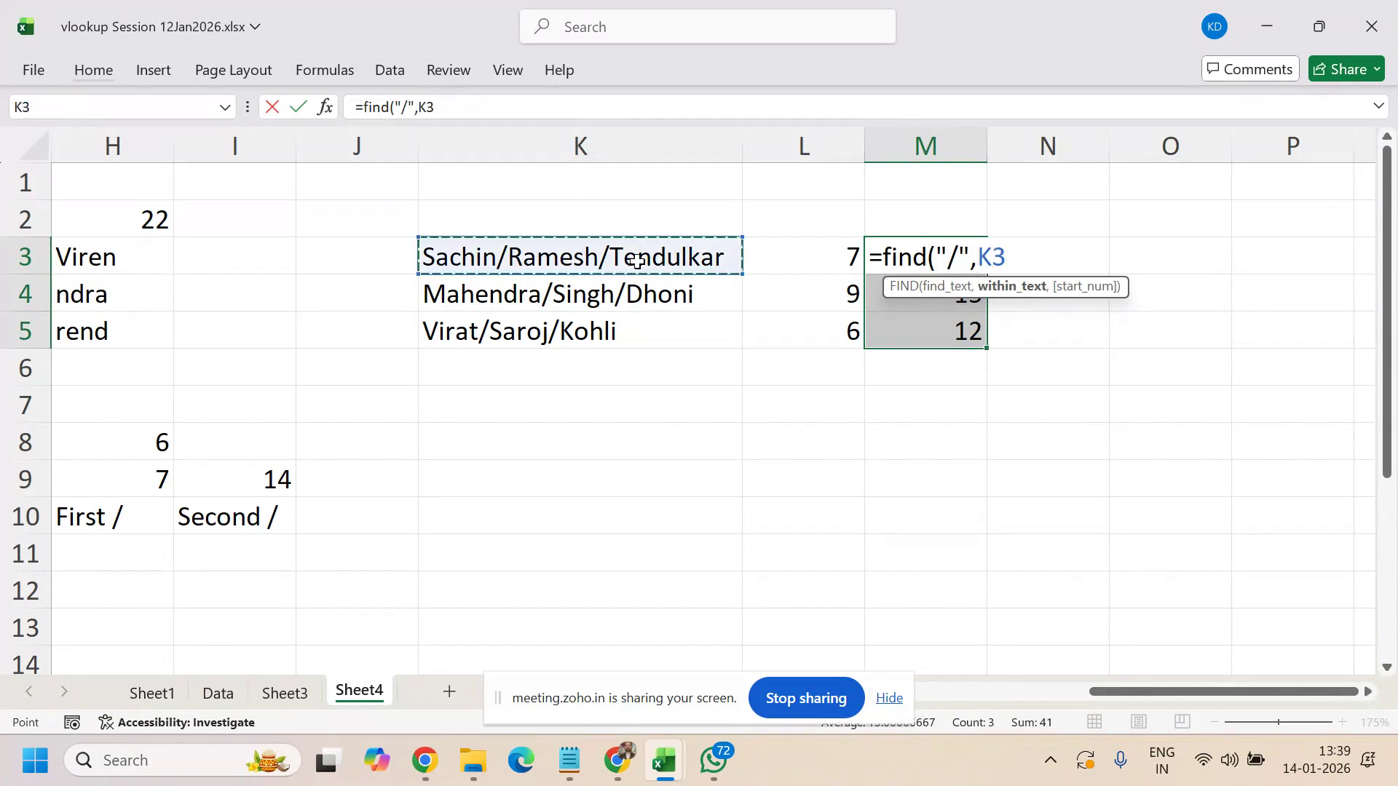
text(,)
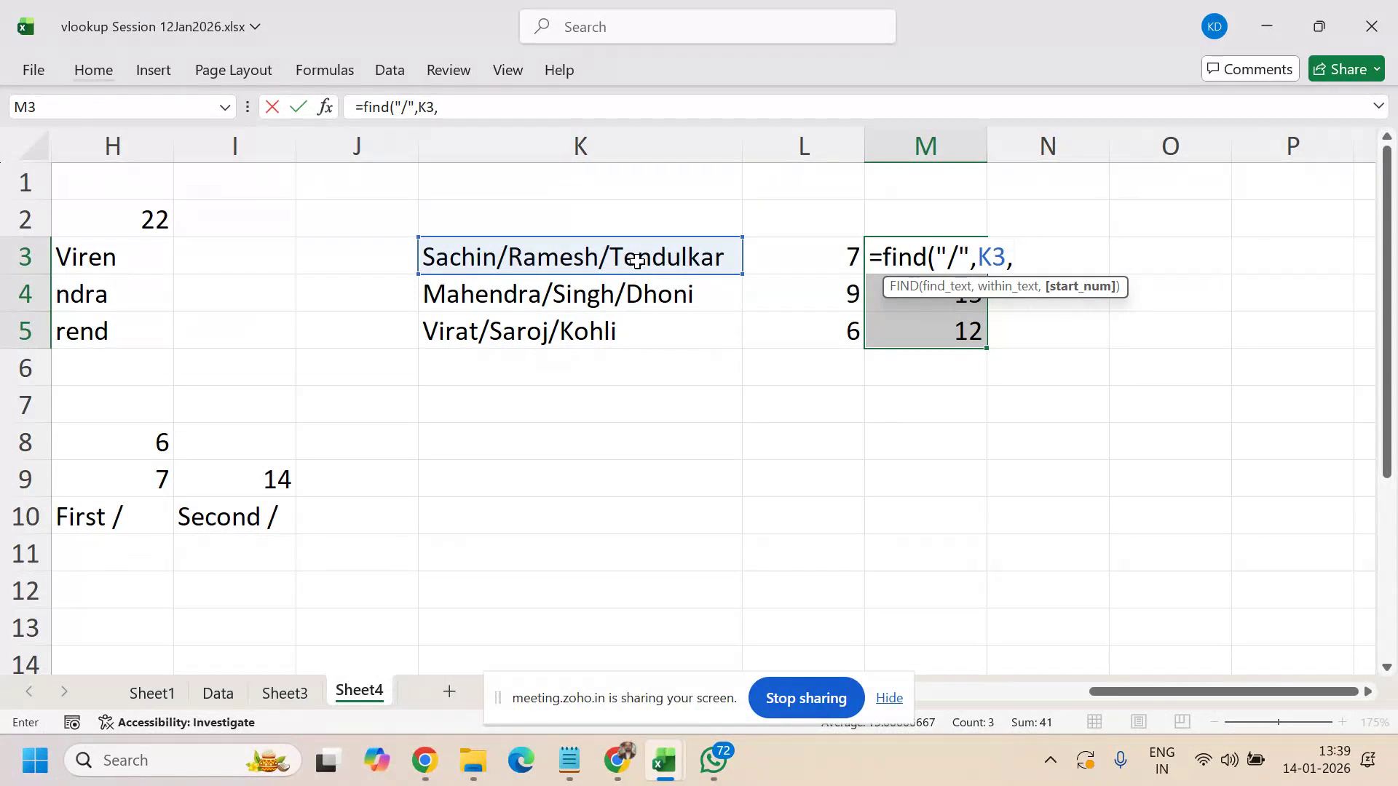
click(808, 253)
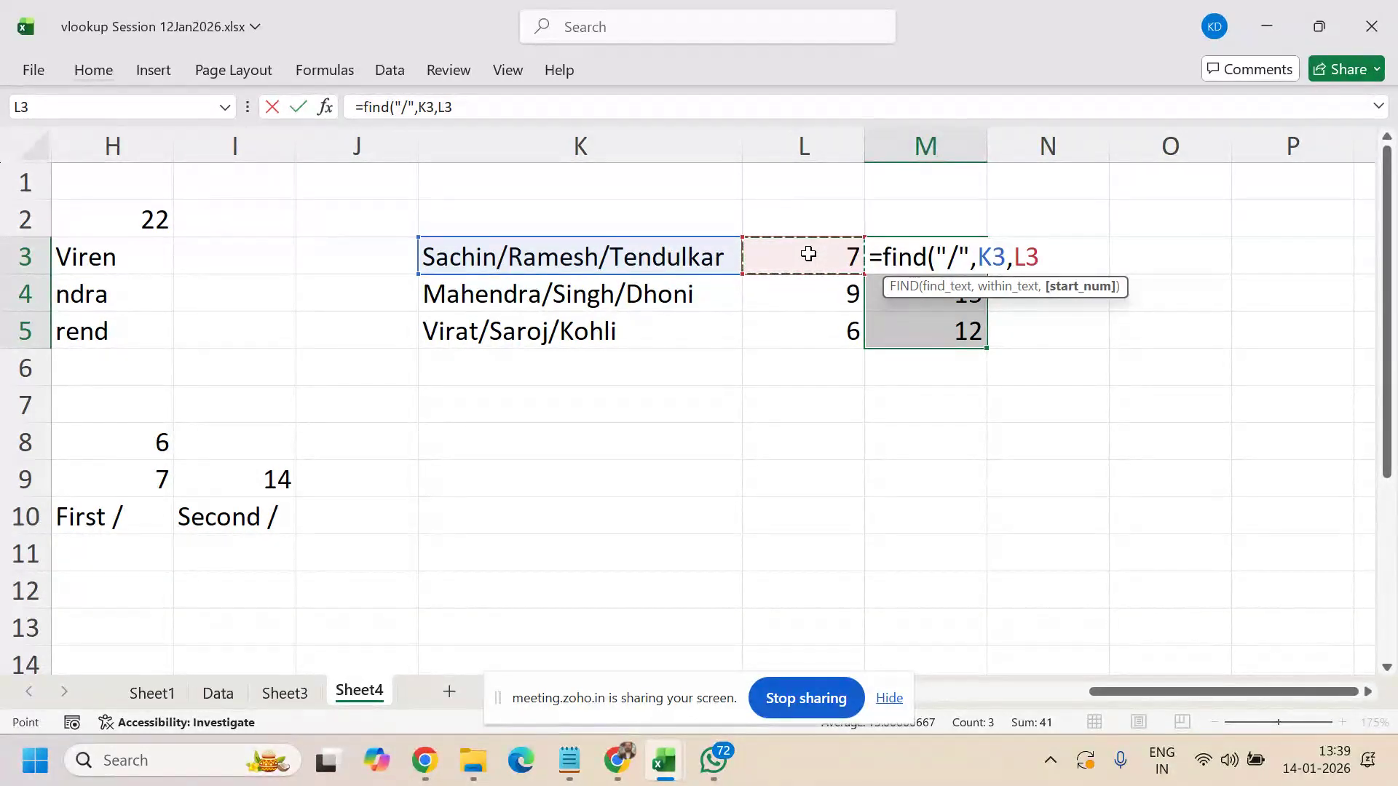
text(+1)
key(BackSpace)
key(BackSpace)
key(Return)
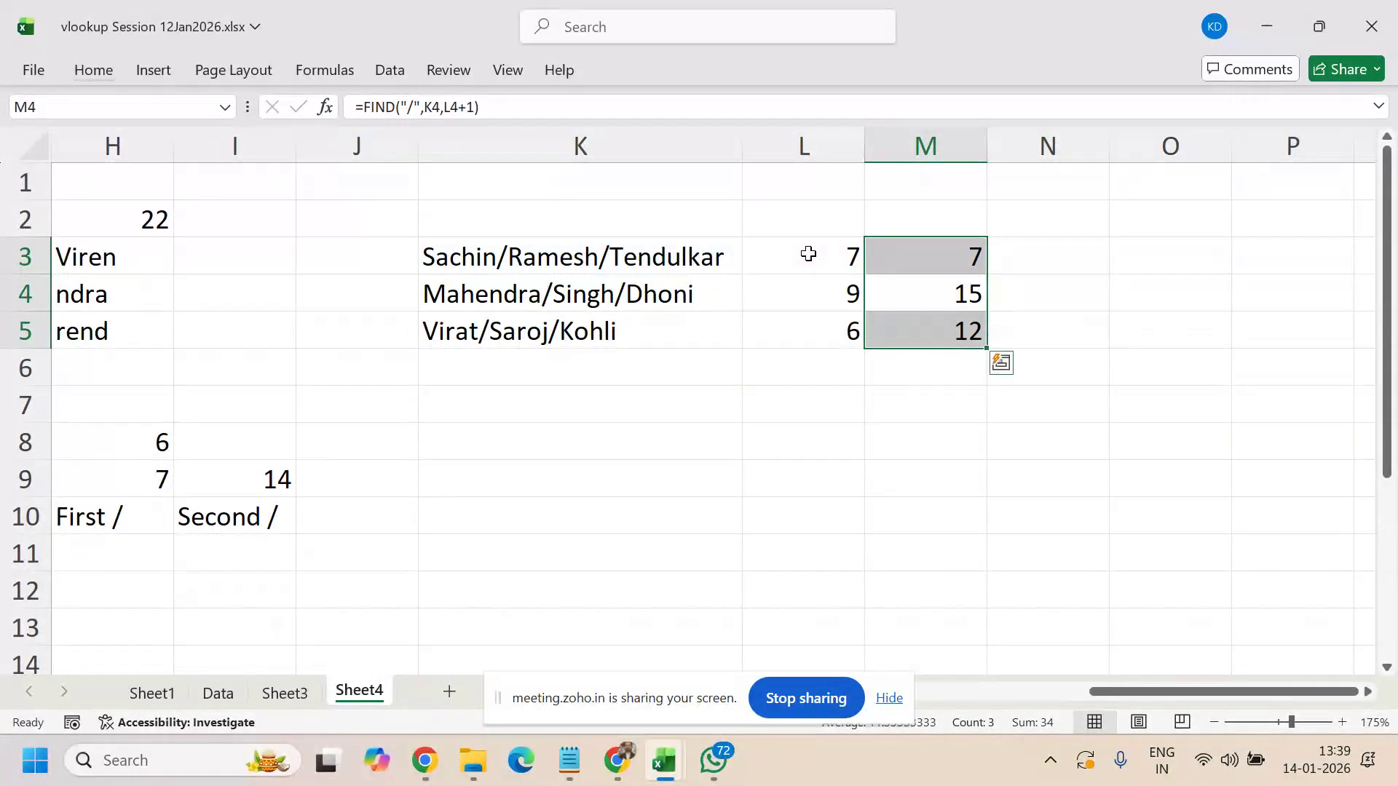
key(Up)
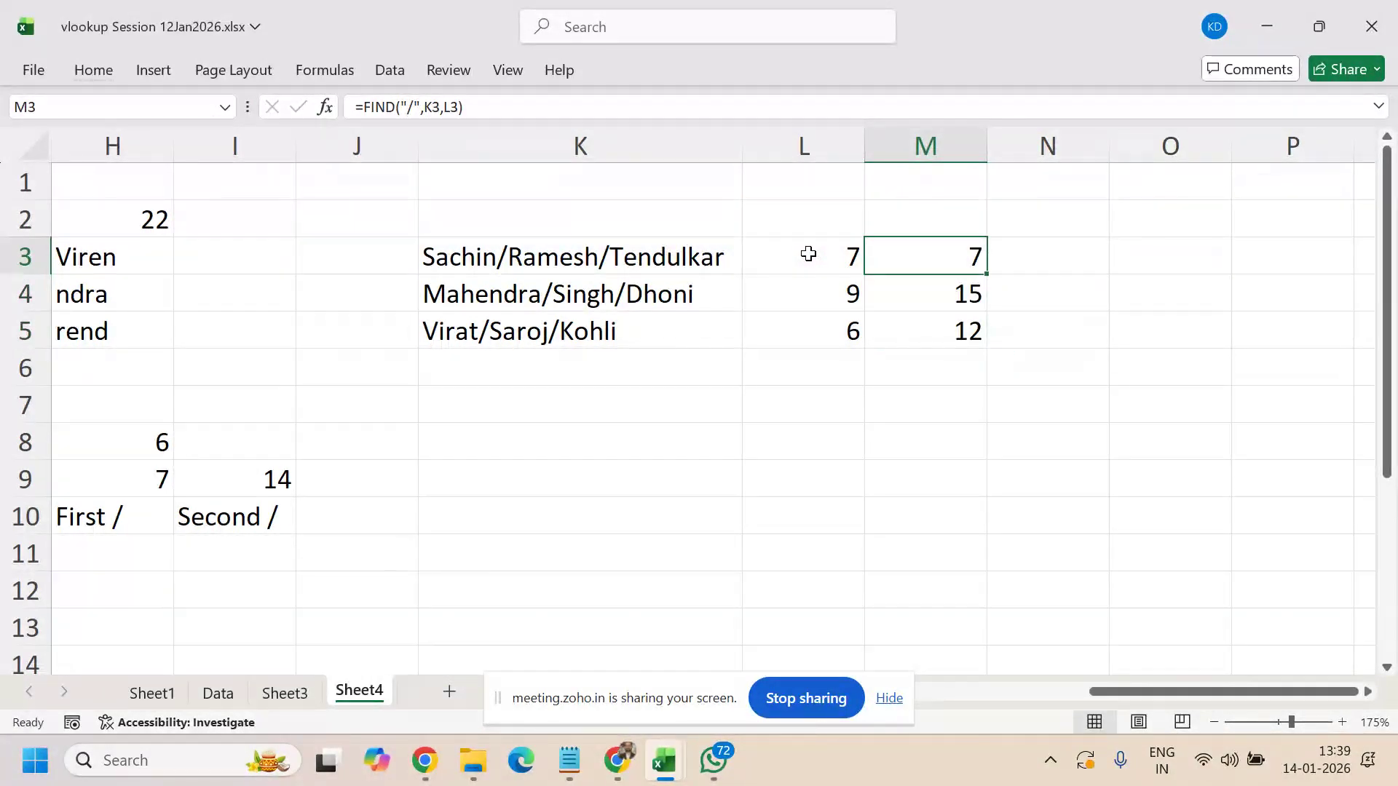
click(457, 108)
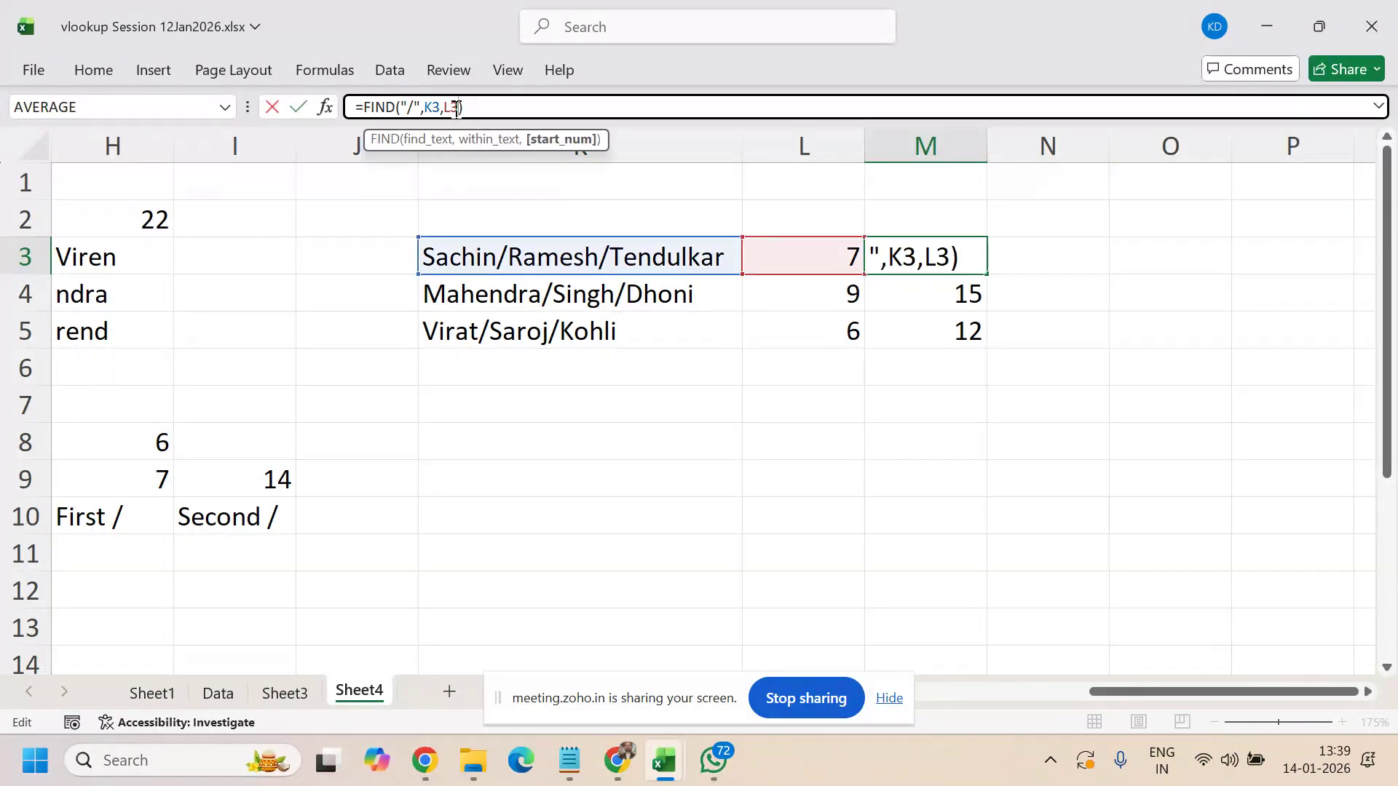
text(+1)
key(Return)
key(Up)
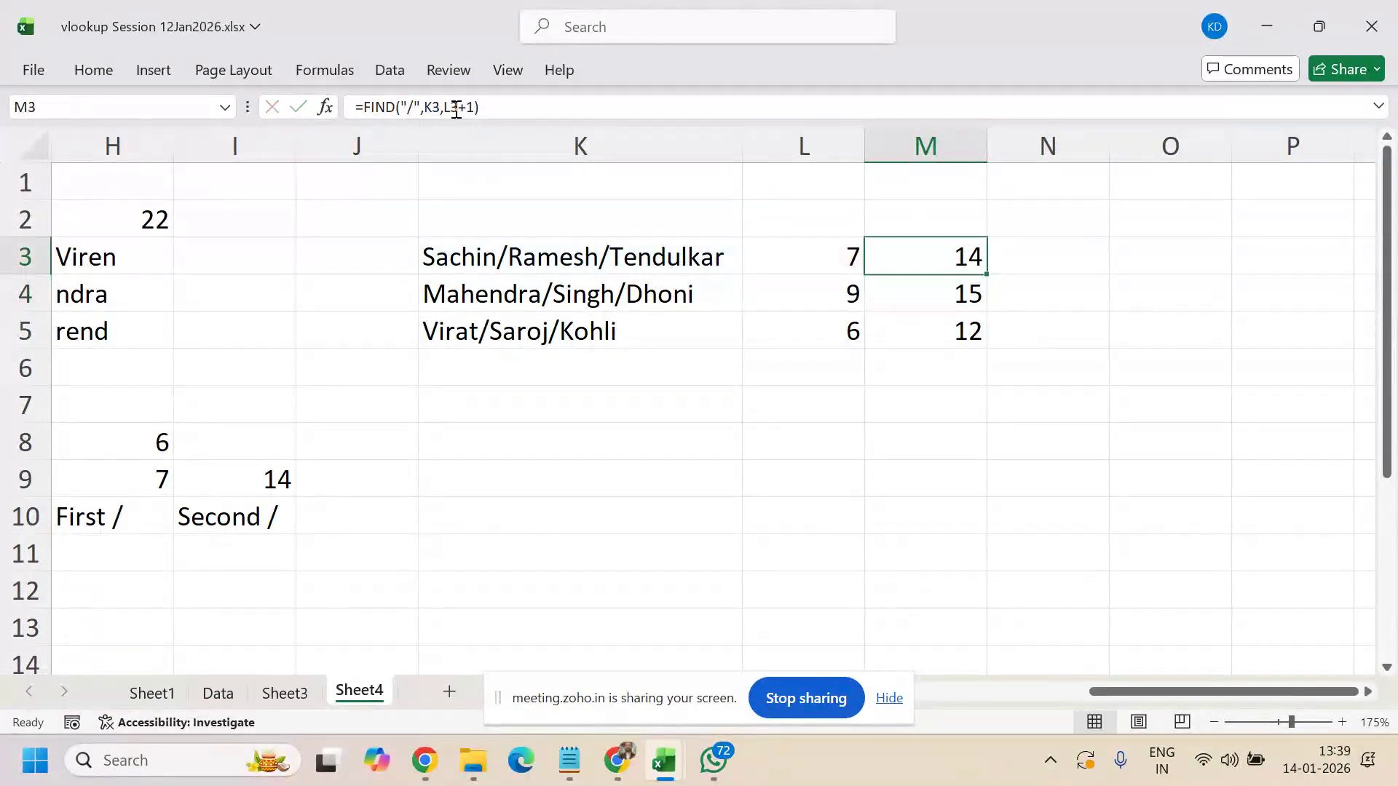
key(shift+Down)
key(shift+Down)
key(ctrl+d)
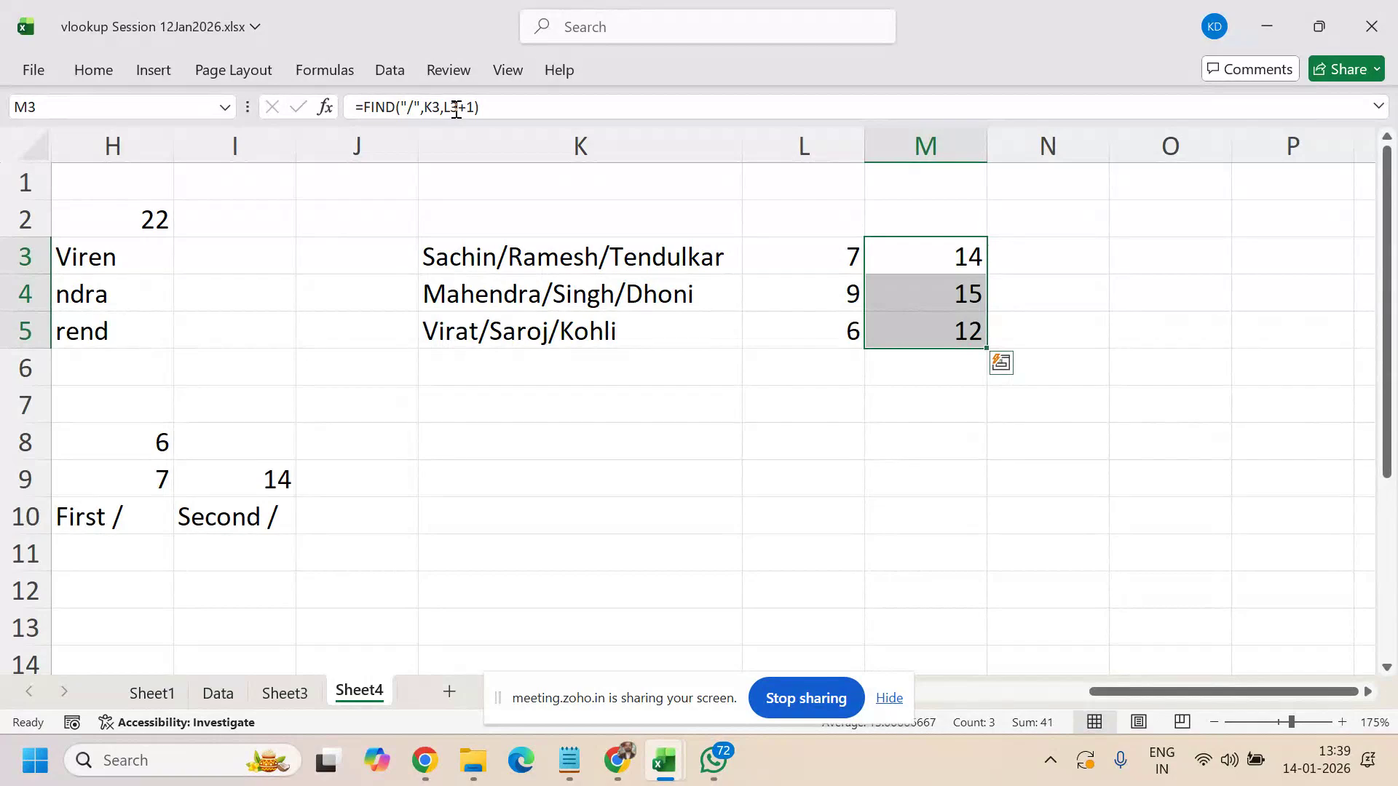
key(Up)
key(Down)
key(Right)
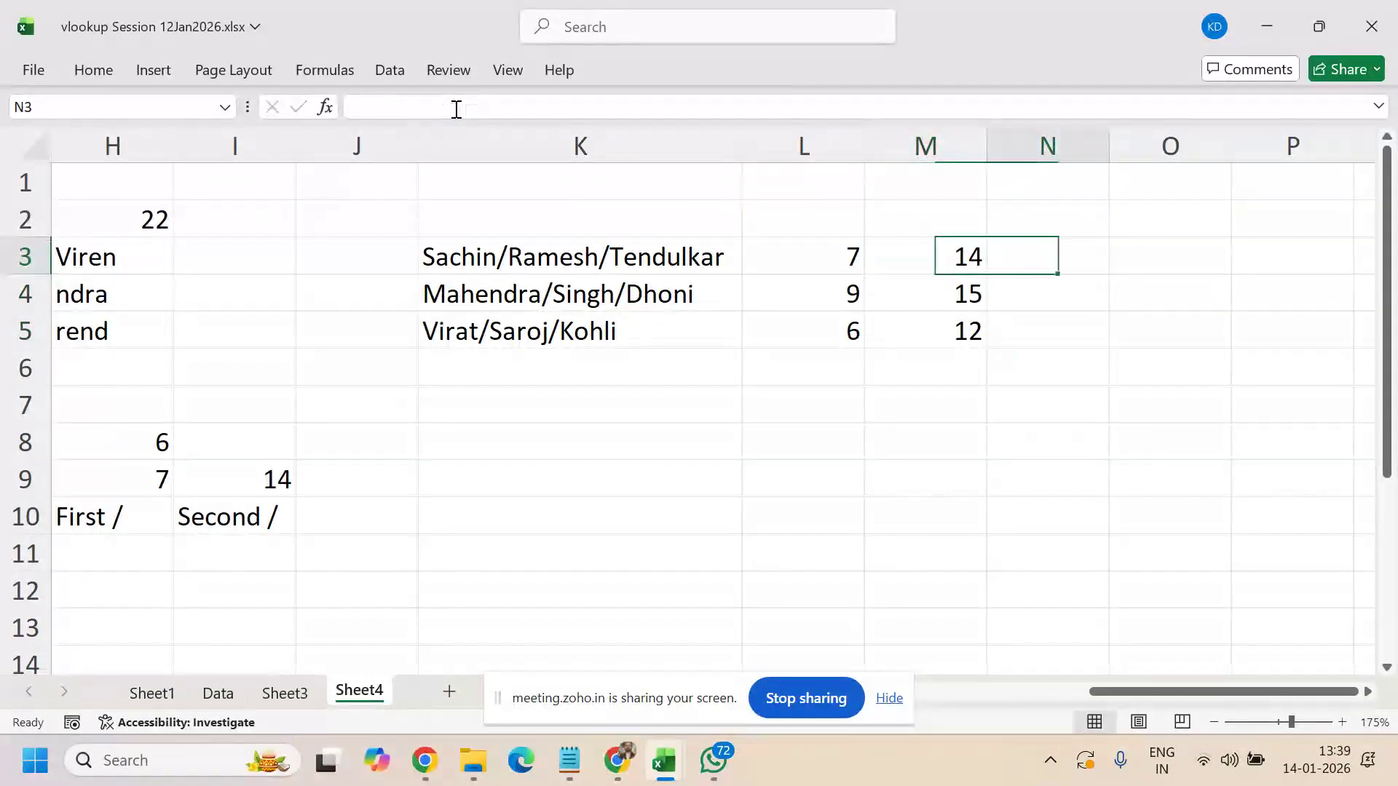
- Enter the nested =FIND("/",K3,FIND("/",K3)+1) in N3, returning 14
text(=fi)
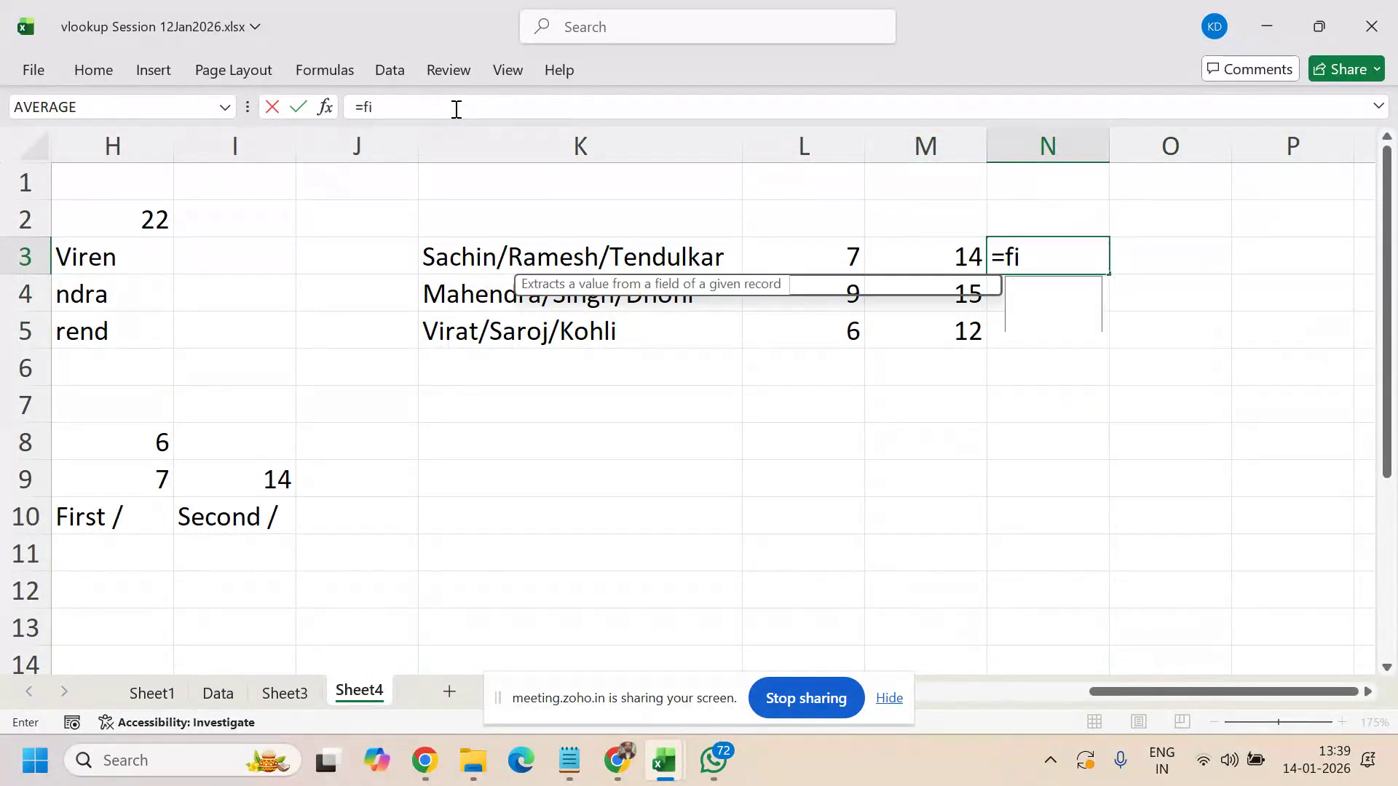
text(nd)
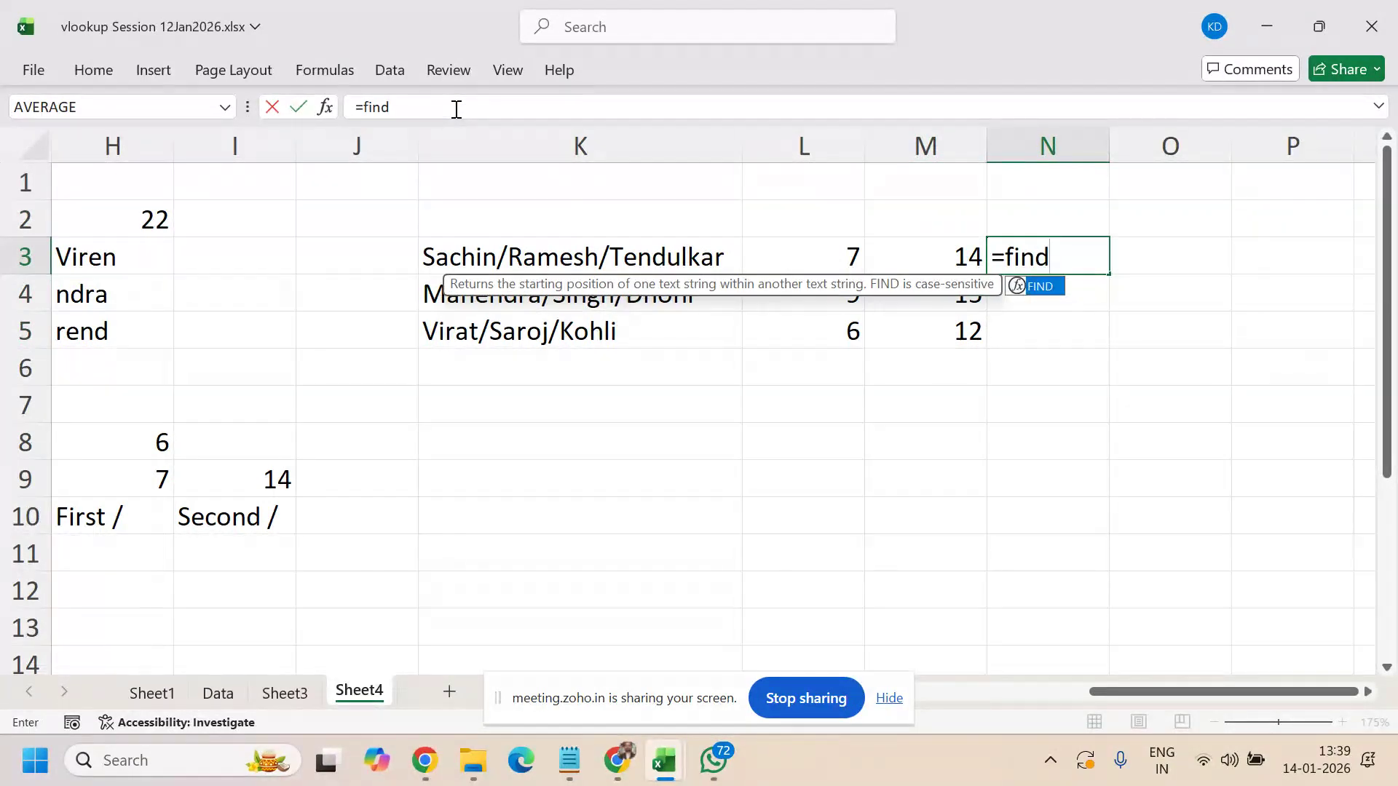
text(("/",)
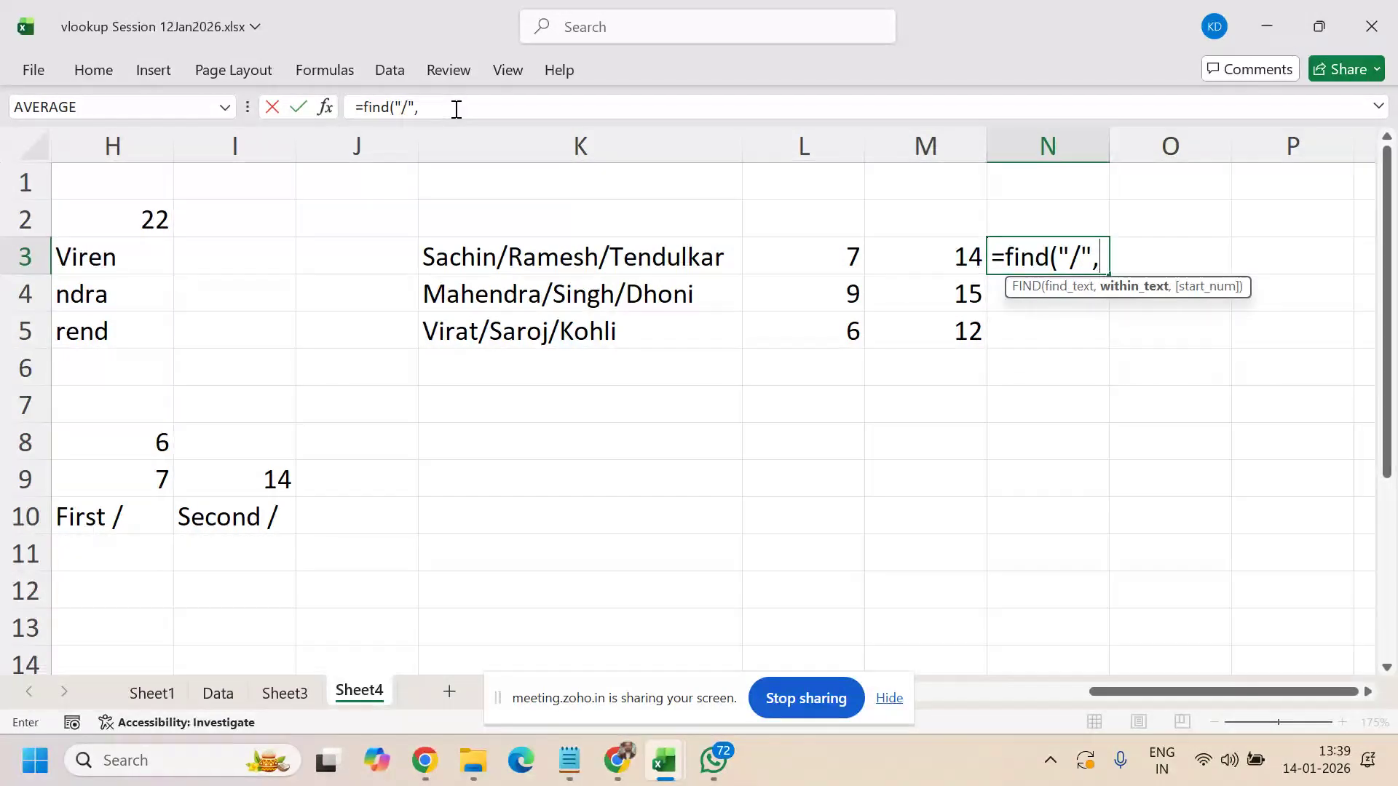
click(480, 256)
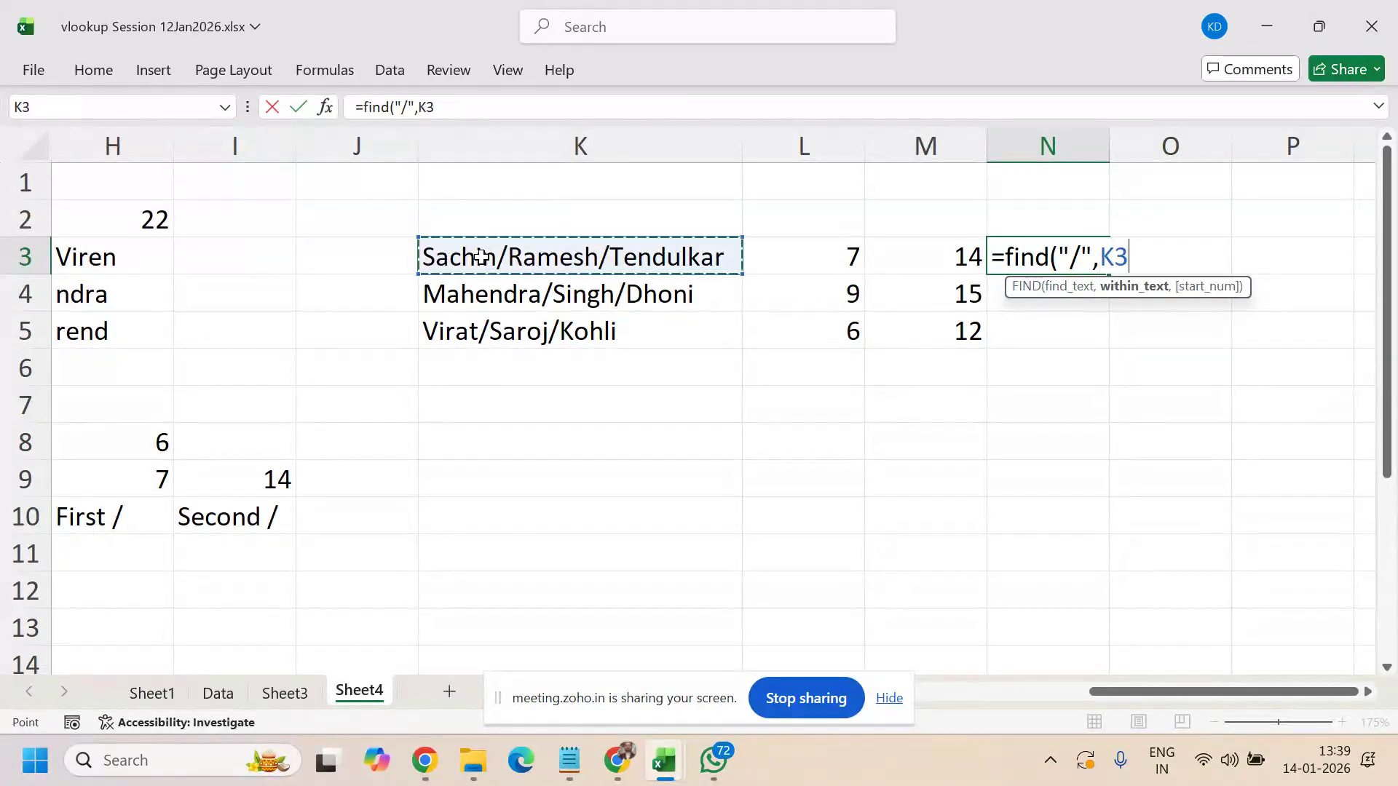
text(,)
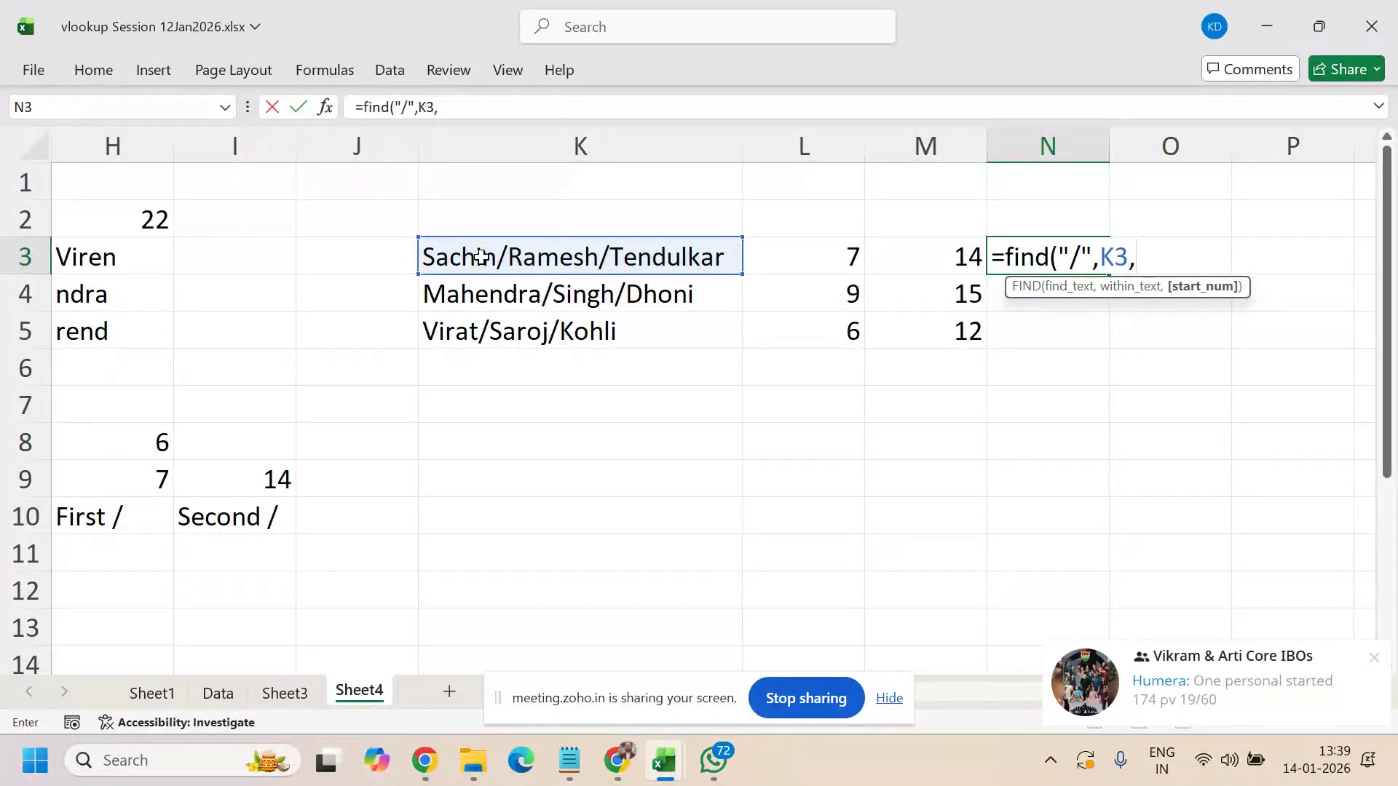
text(find()
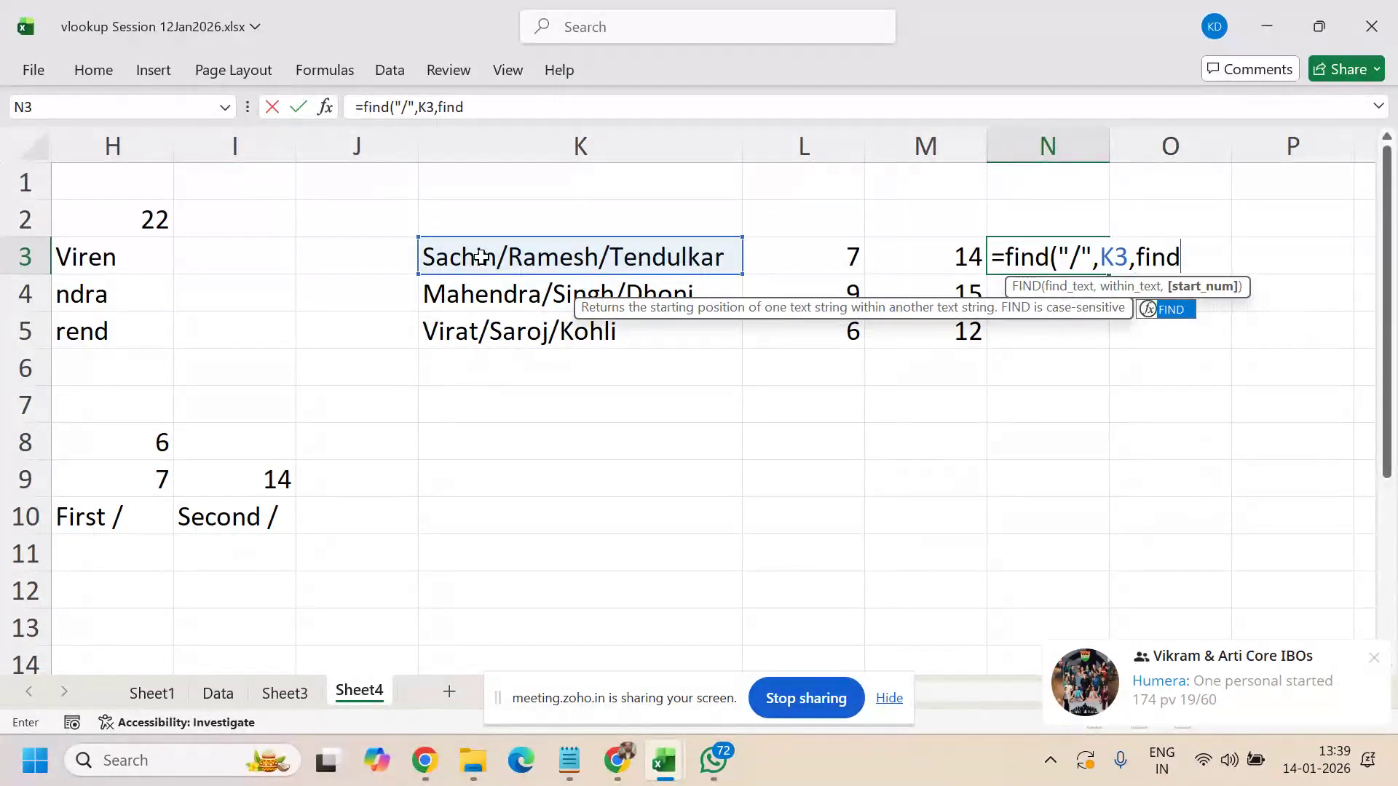
text("/",)
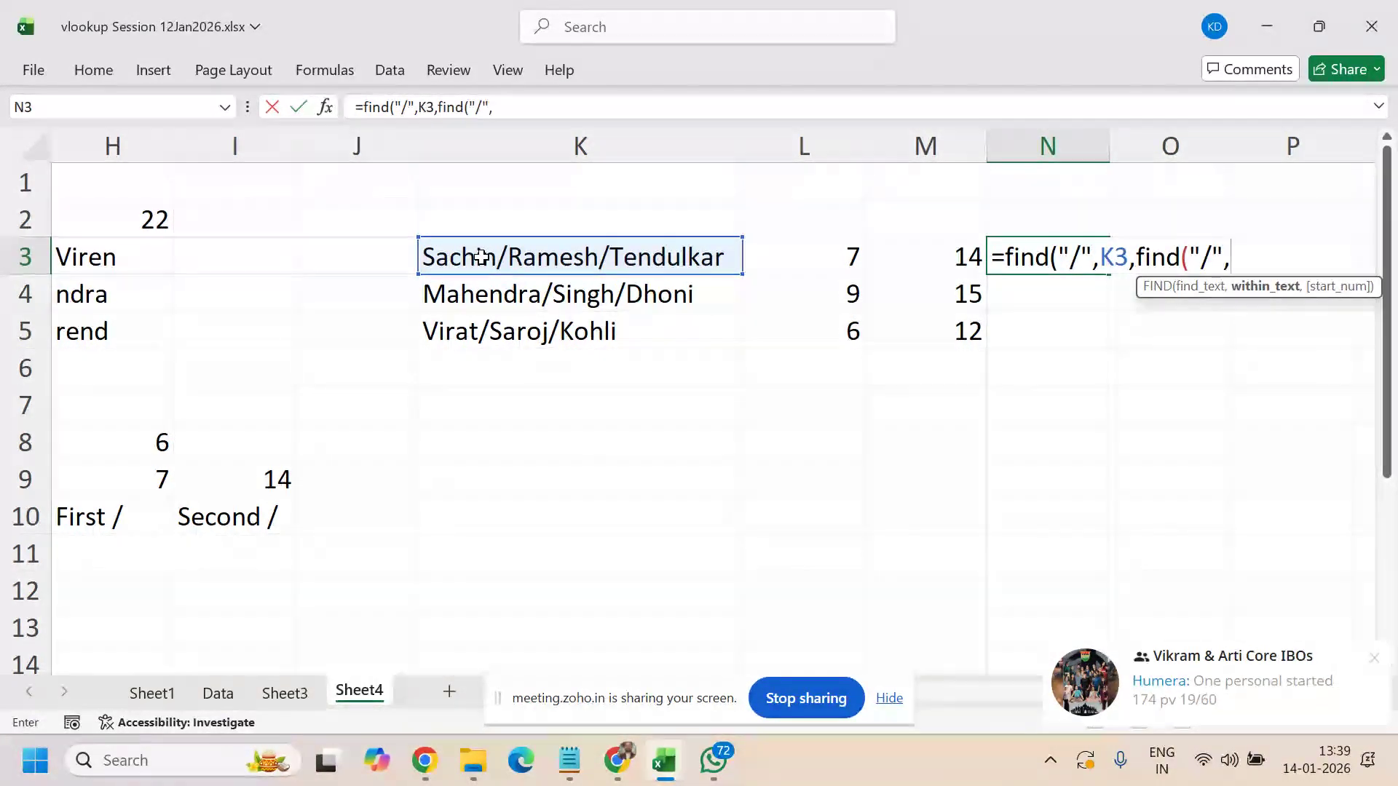
click(504, 248)
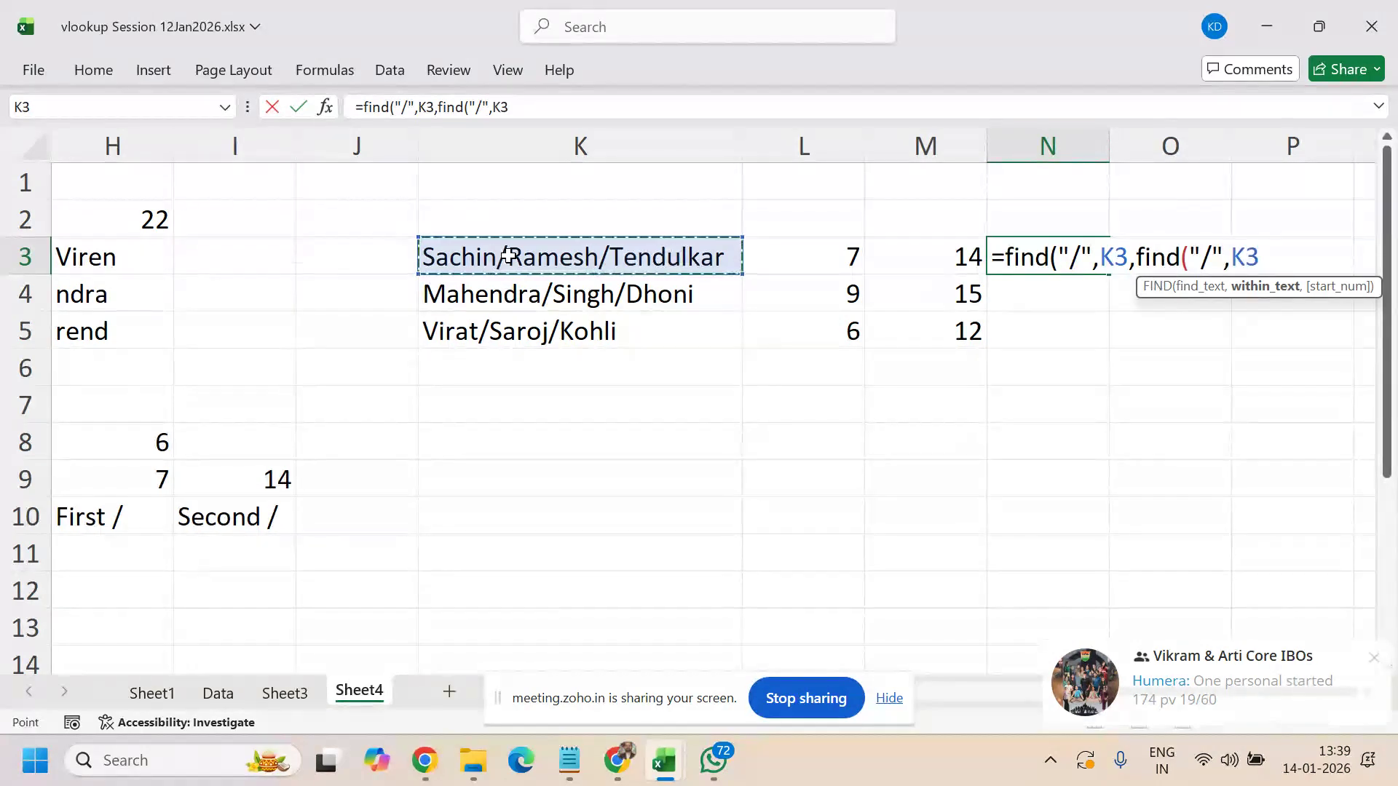
text()+1)
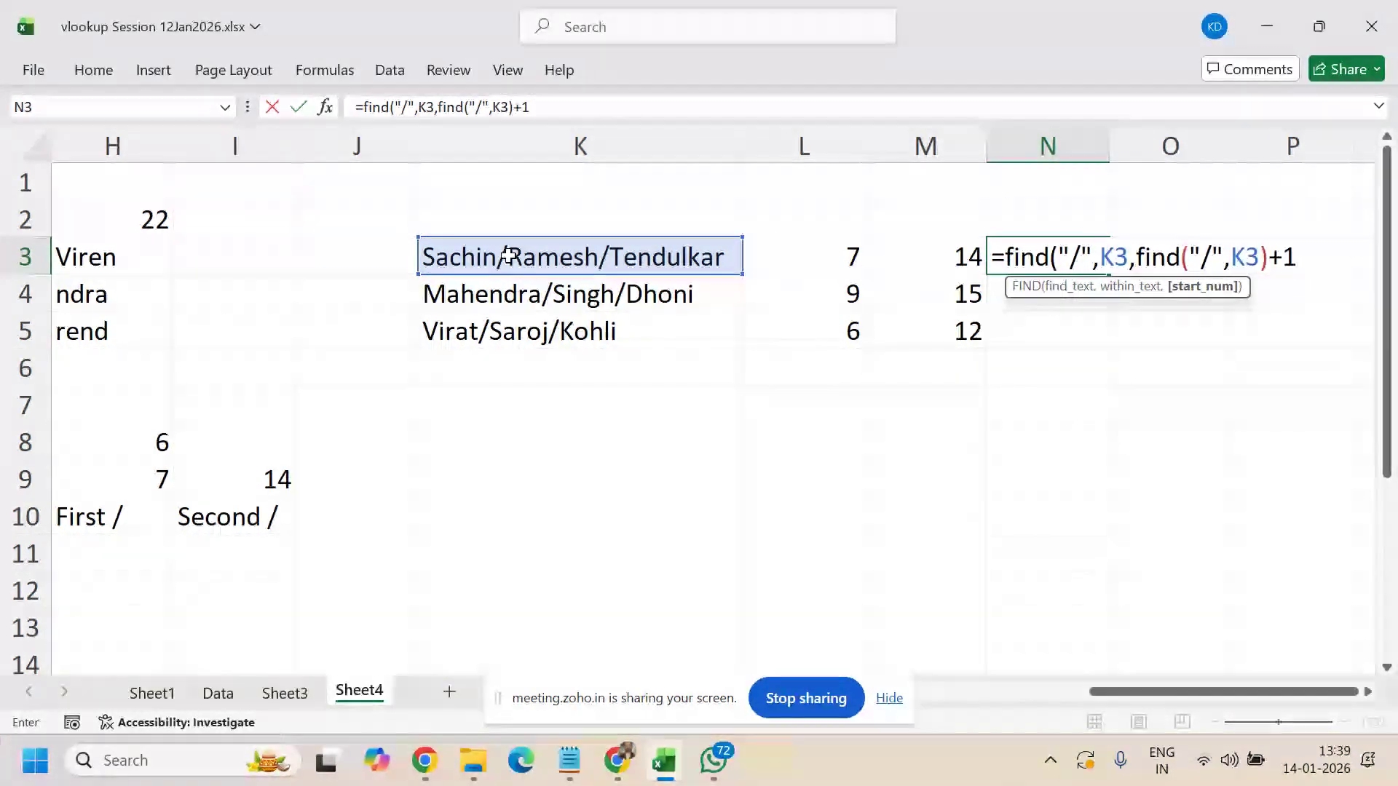
text())
key(Return)
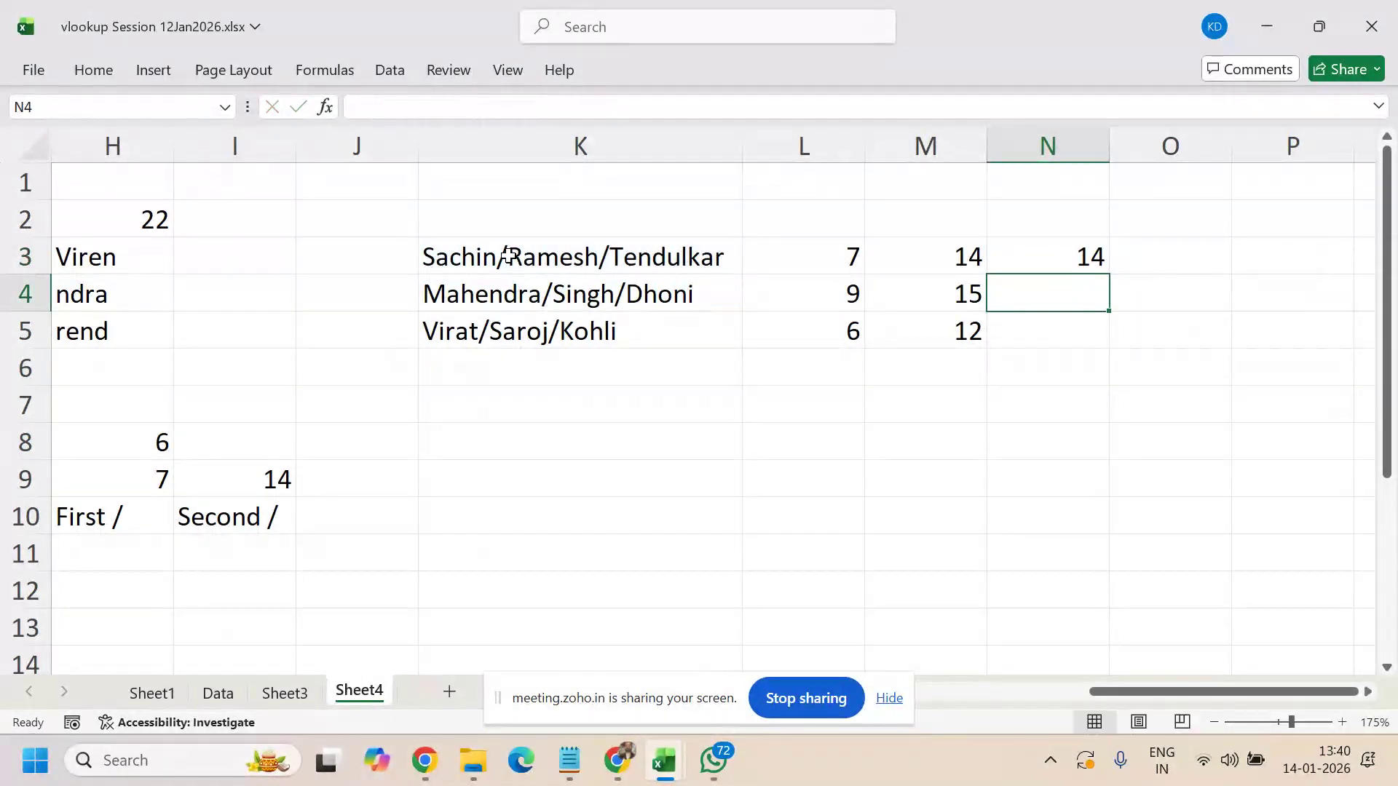
- Fill the nested formula down to N5, check results 14, 15, 12, and reopen N3's formula
key(Up)
key(shift+Down)
key(shift+Down)
key(ctrl+d)
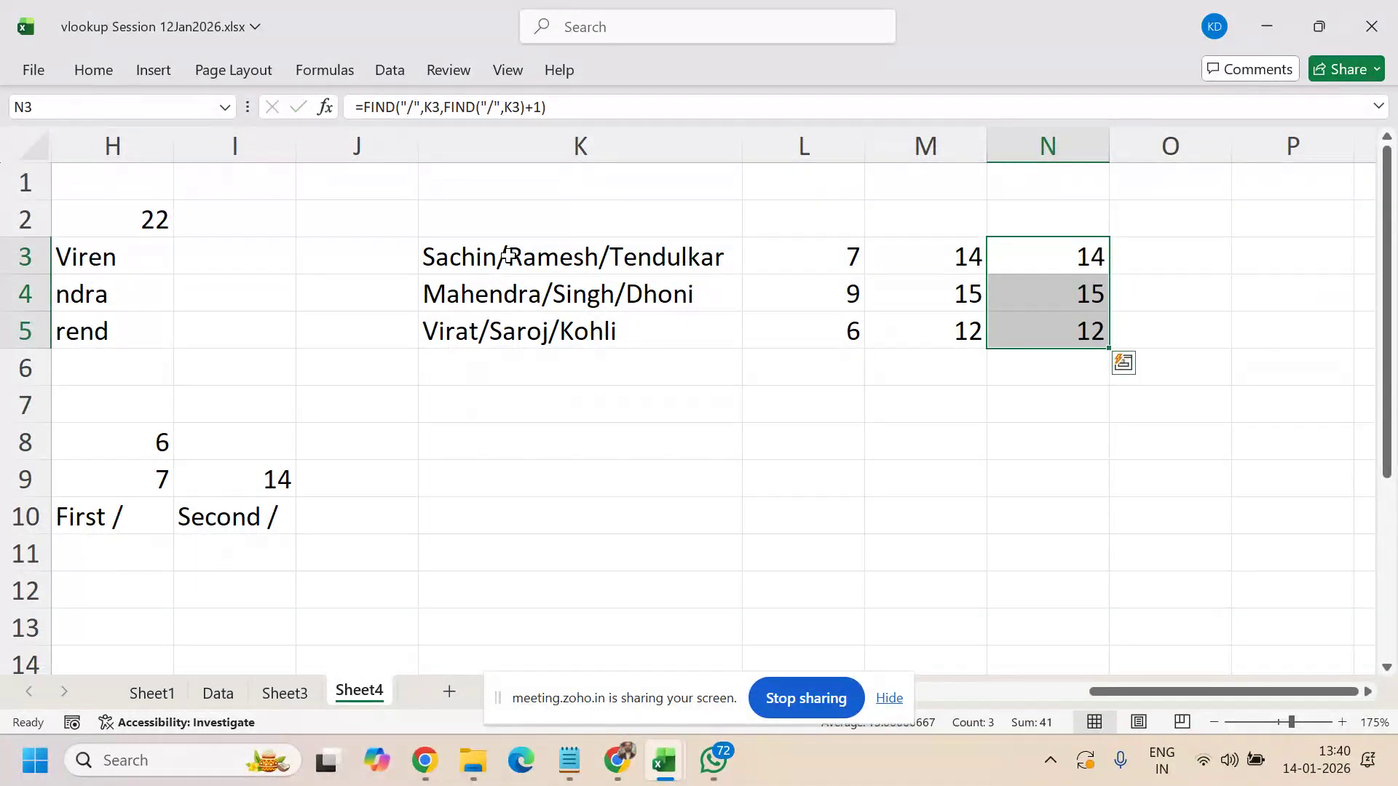
key(Down)
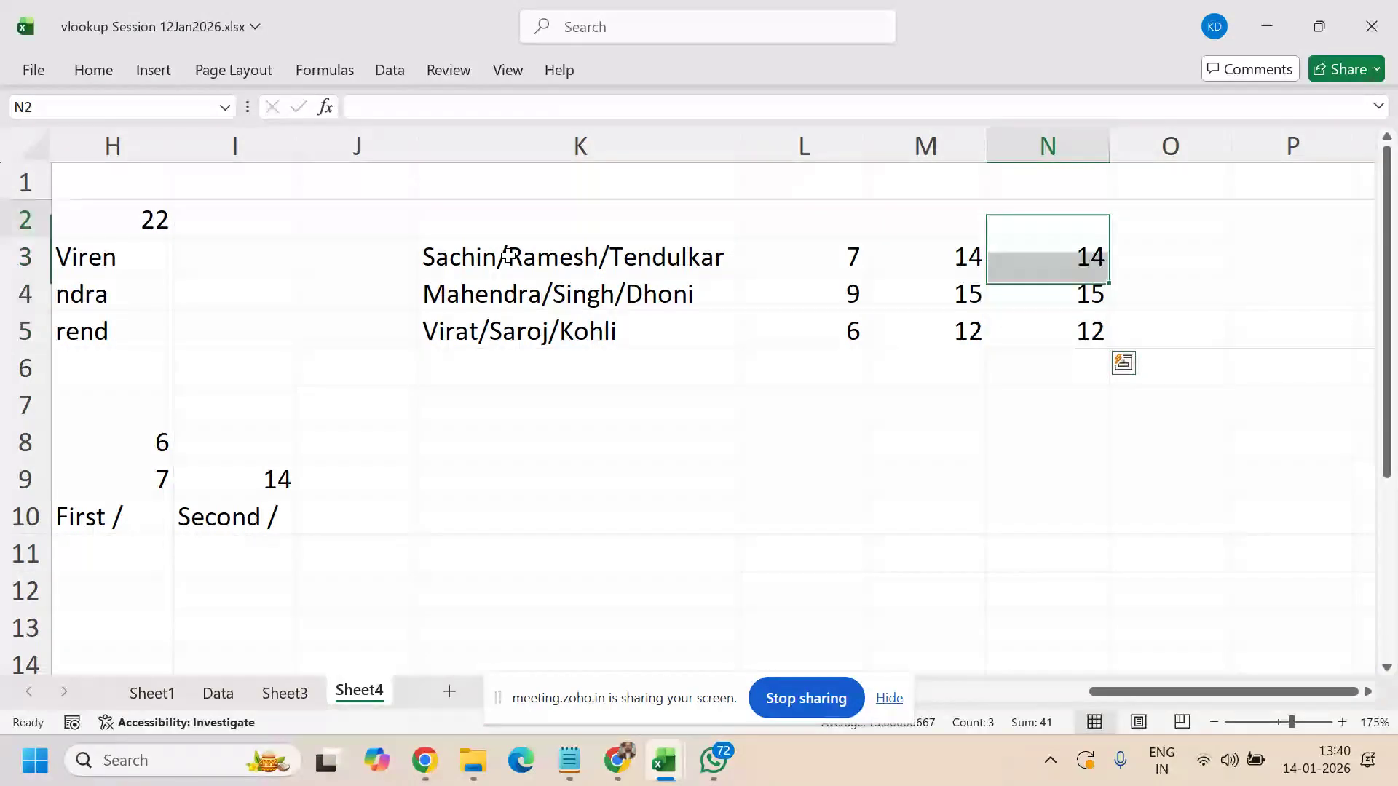
key(Down)
key(Down)
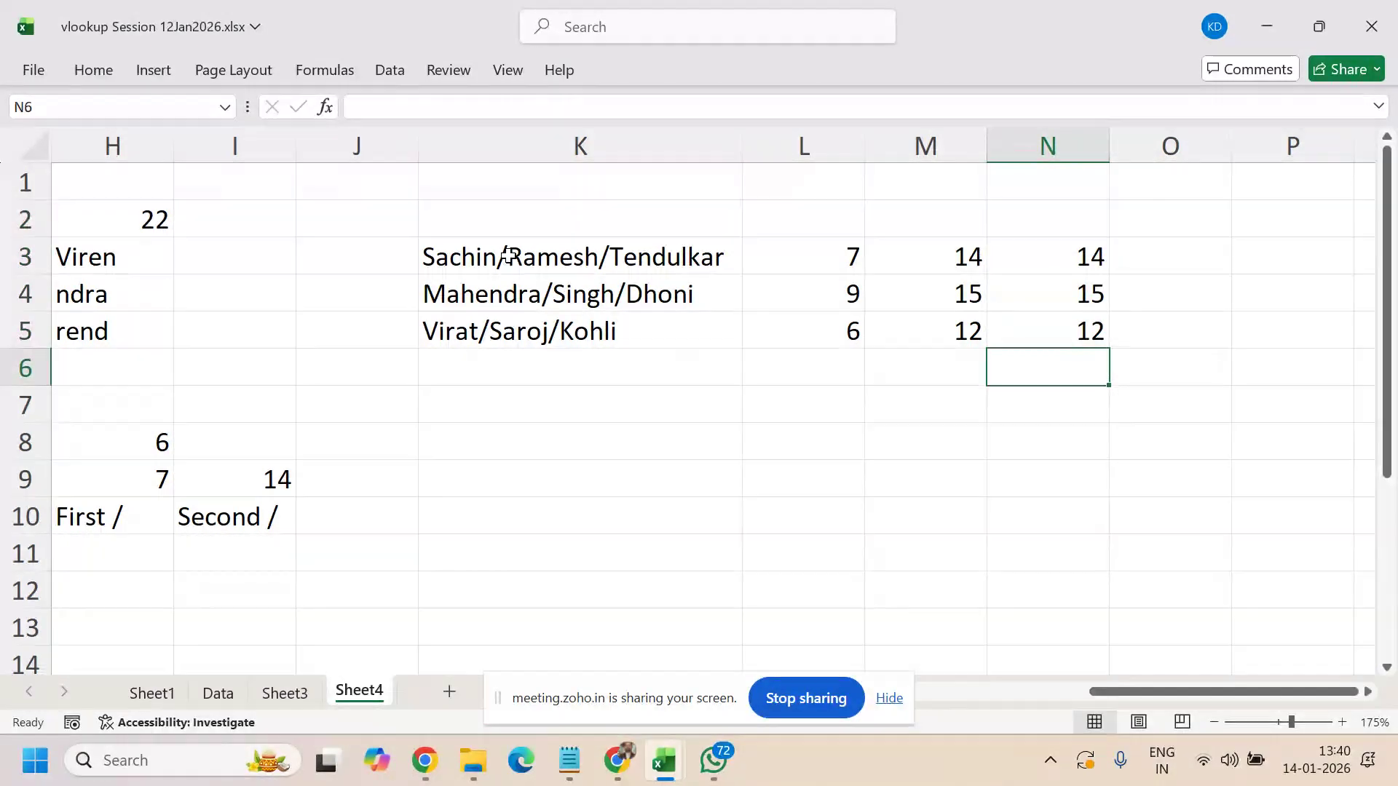
key(Up)
key(Up)
key(Up)
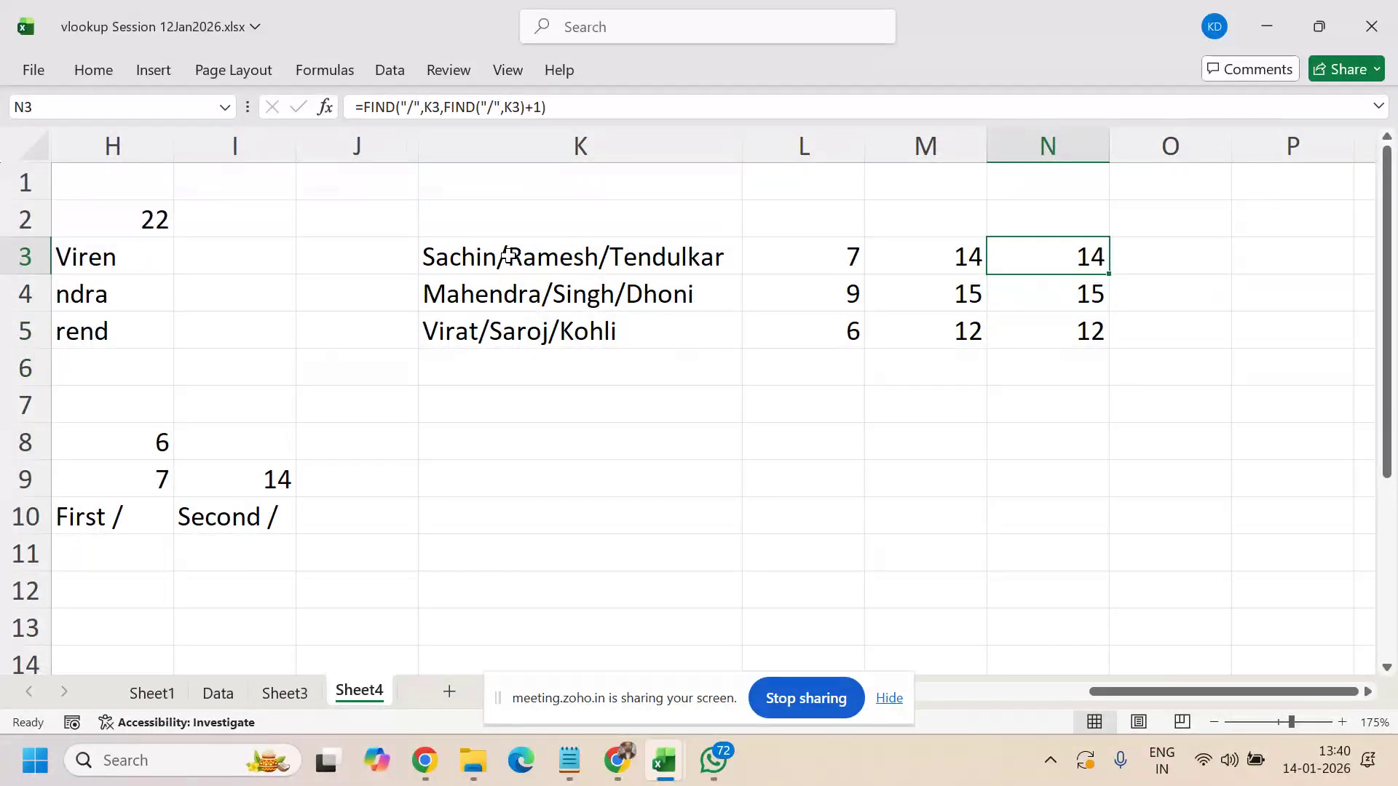
key(F2)
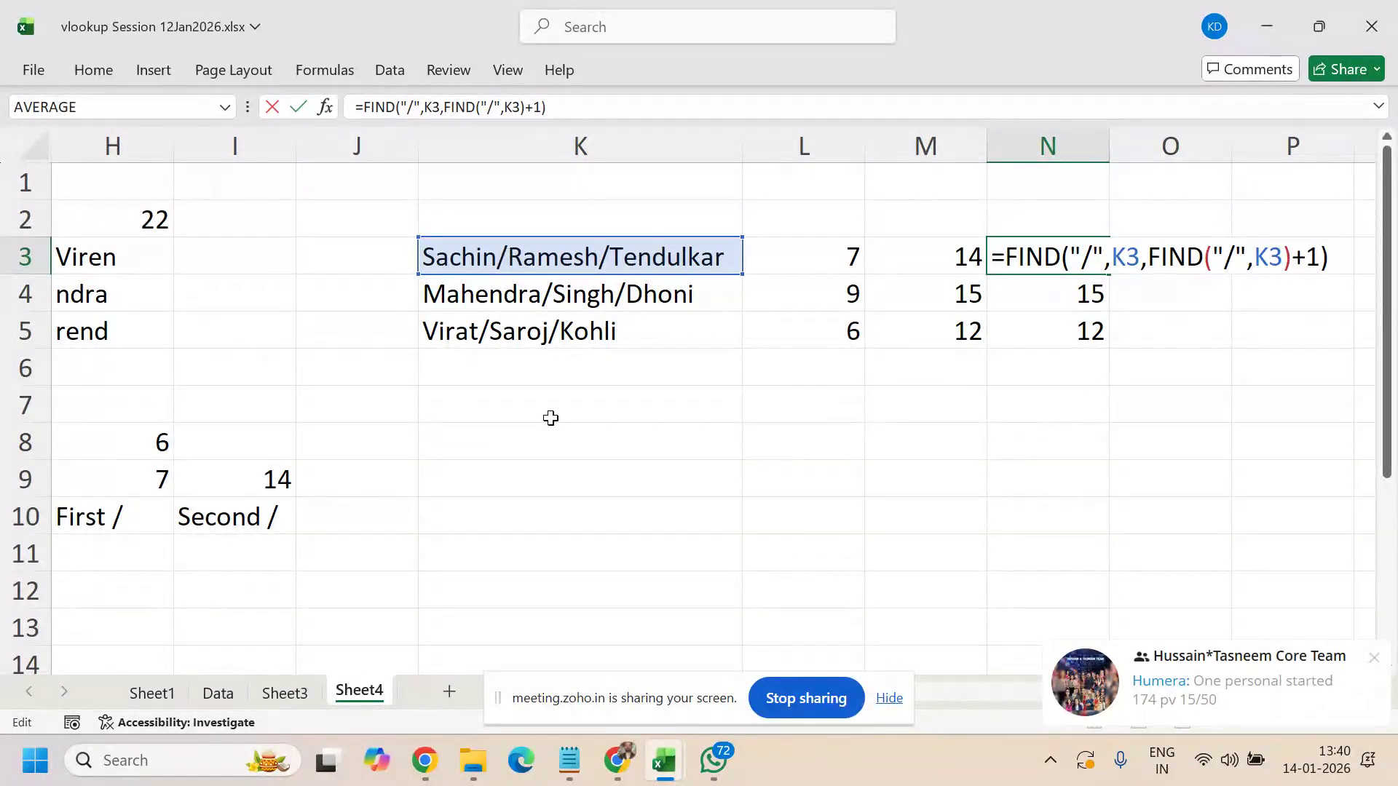
click(1374, 660)
click(1375, 661)
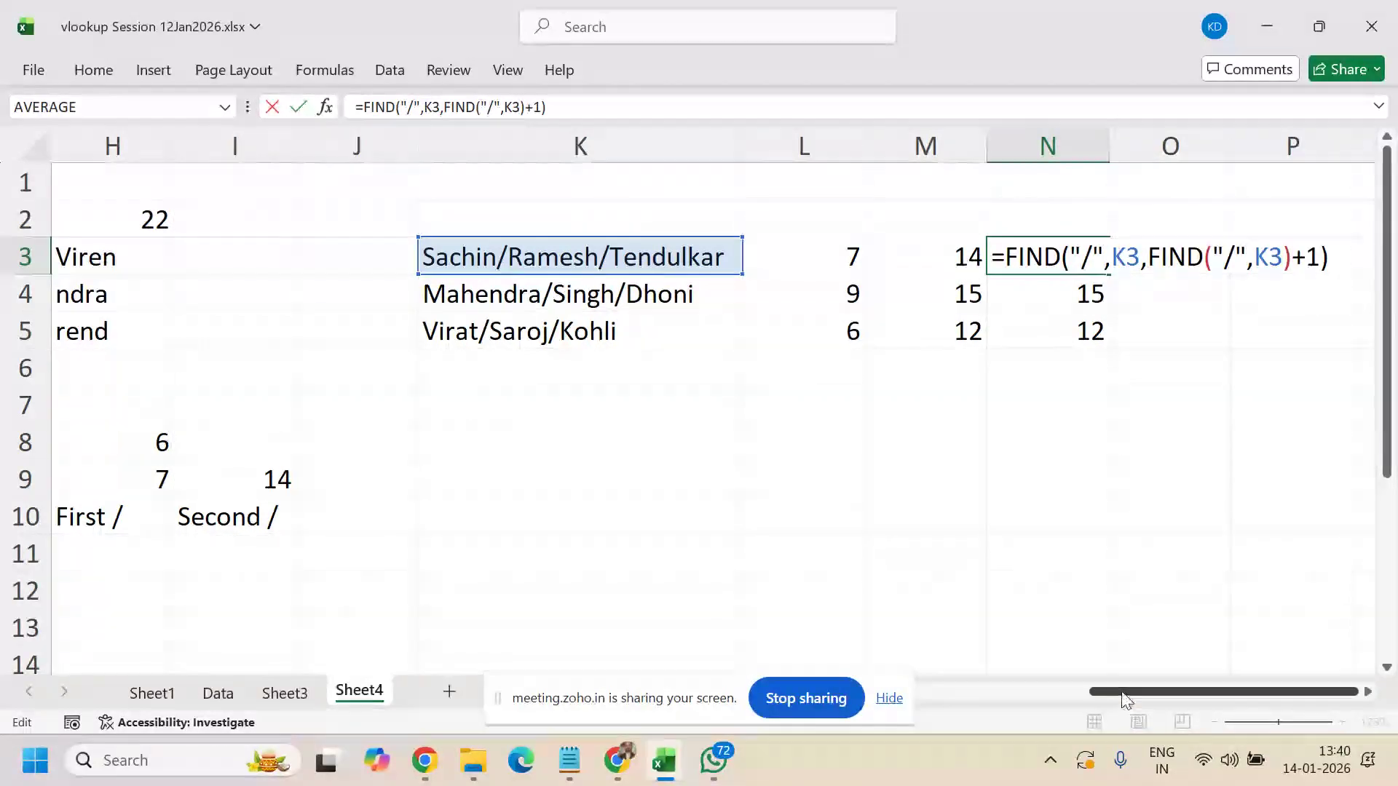
mouse_move(1125, 697)
mouse_down()
mouse_move(1085, 697)
mouse_move(1142, 698)
mouse_up()
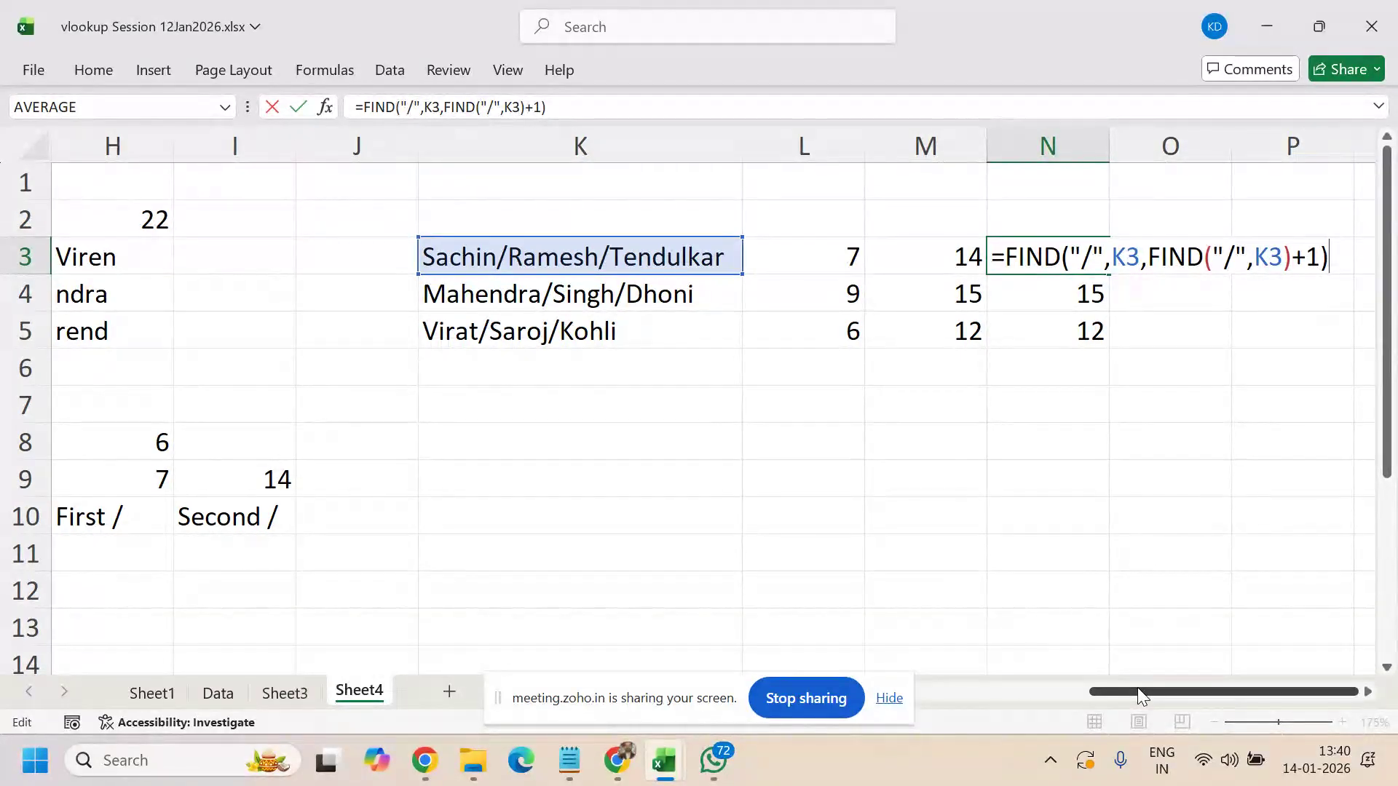
click(890, 699)
drag(1108, 690, 888, 719)
key(Escape)
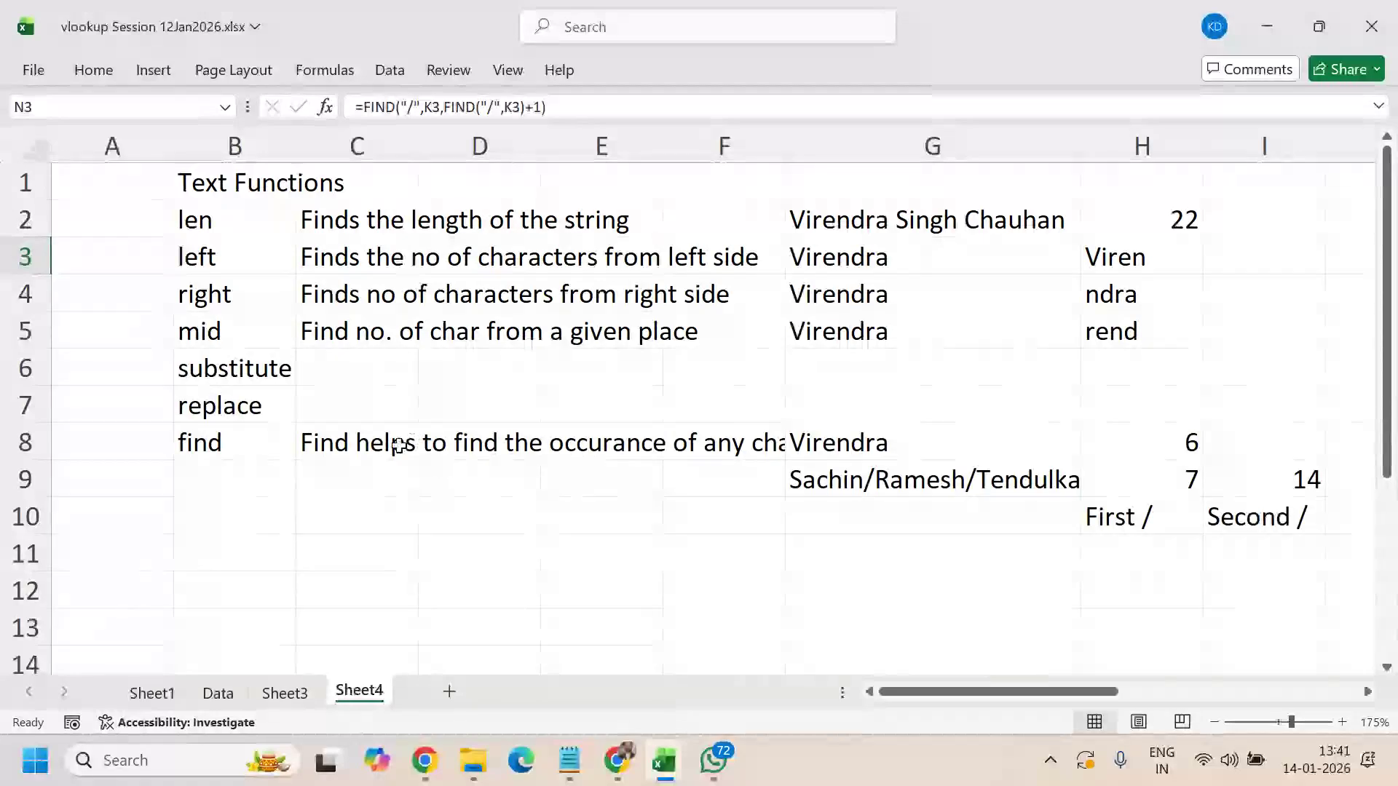
- Type 'Replaces a character with another chatacter' into C6 as the substitute description
click(350, 372)
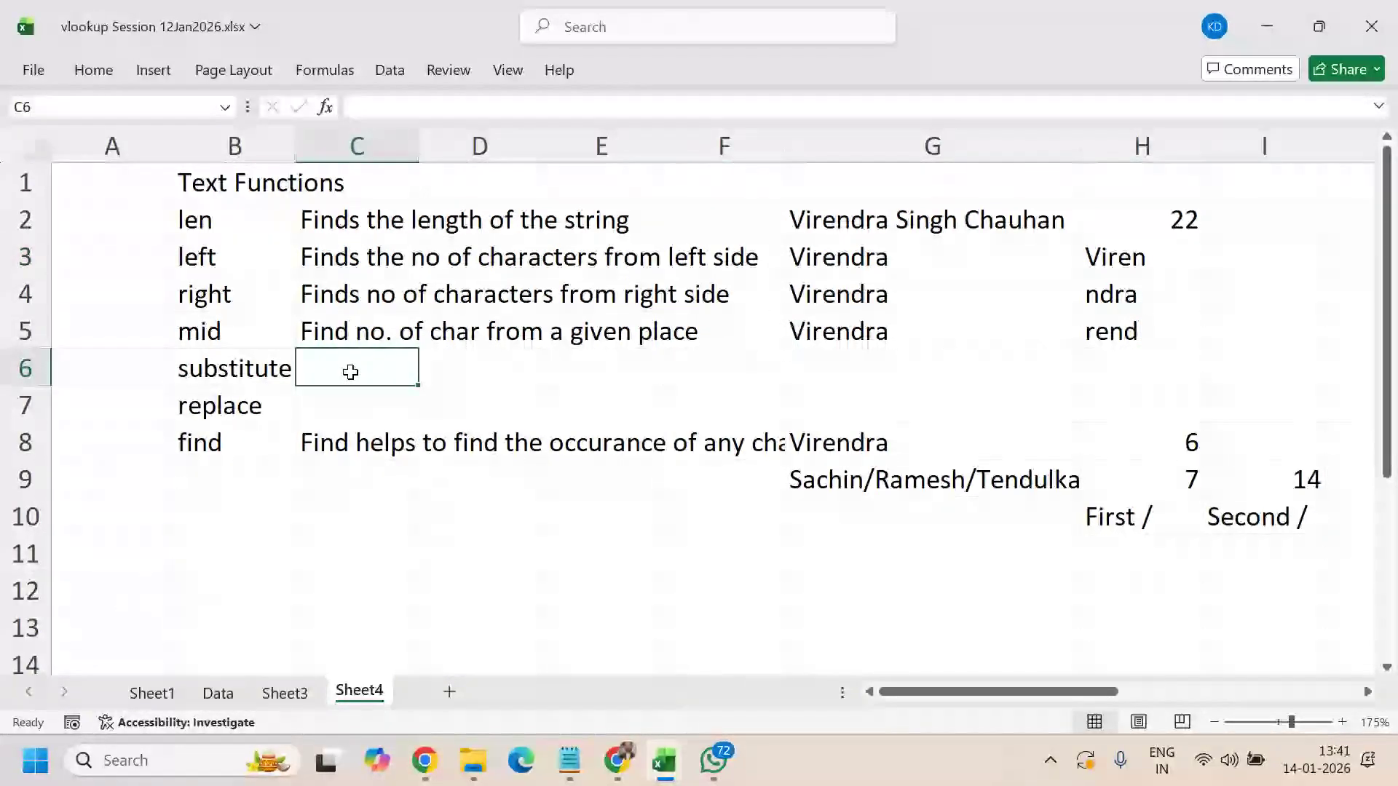
mouse_move(1062, 691)
mouse_down()
mouse_move(1104, 697)
mouse_move(1056, 705)
mouse_up()
text(Replaces a)
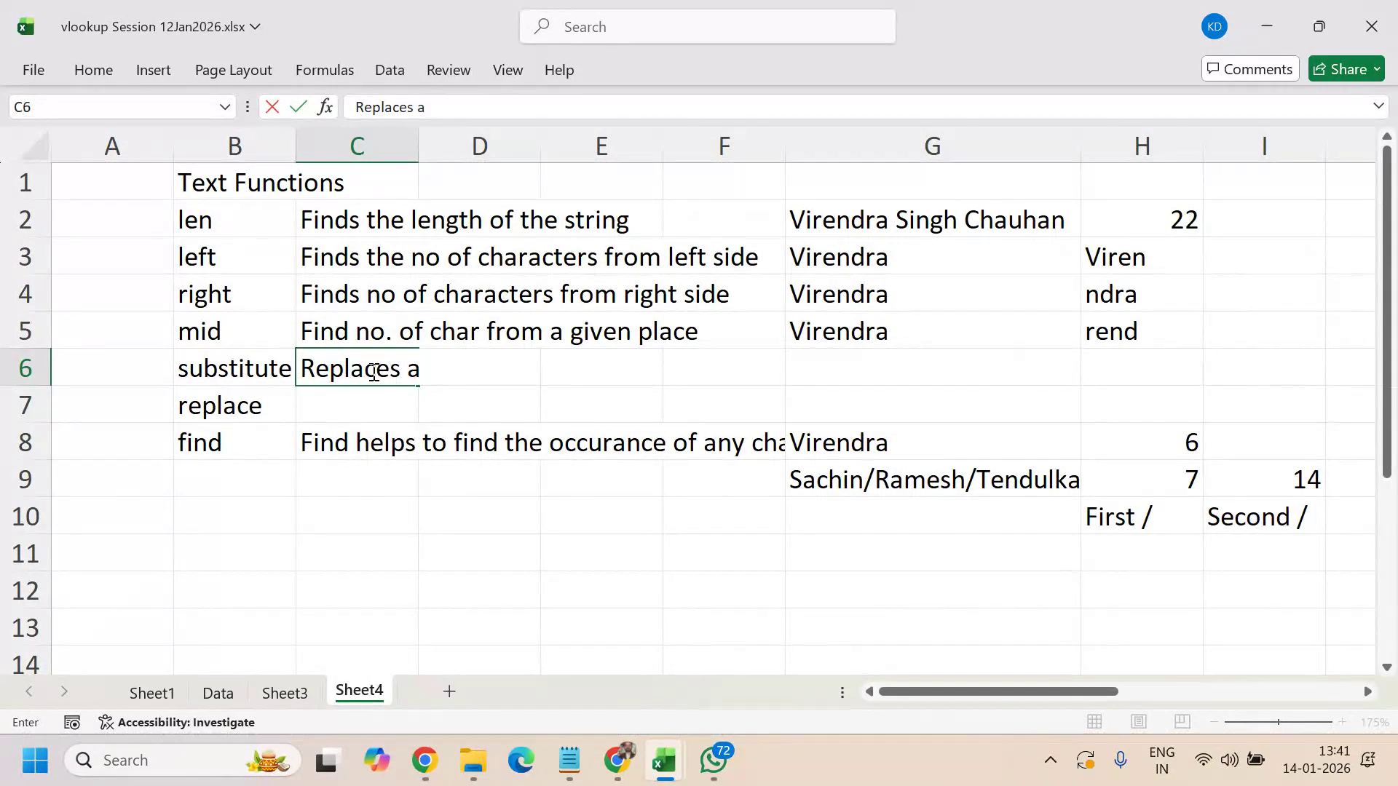
text( charact)
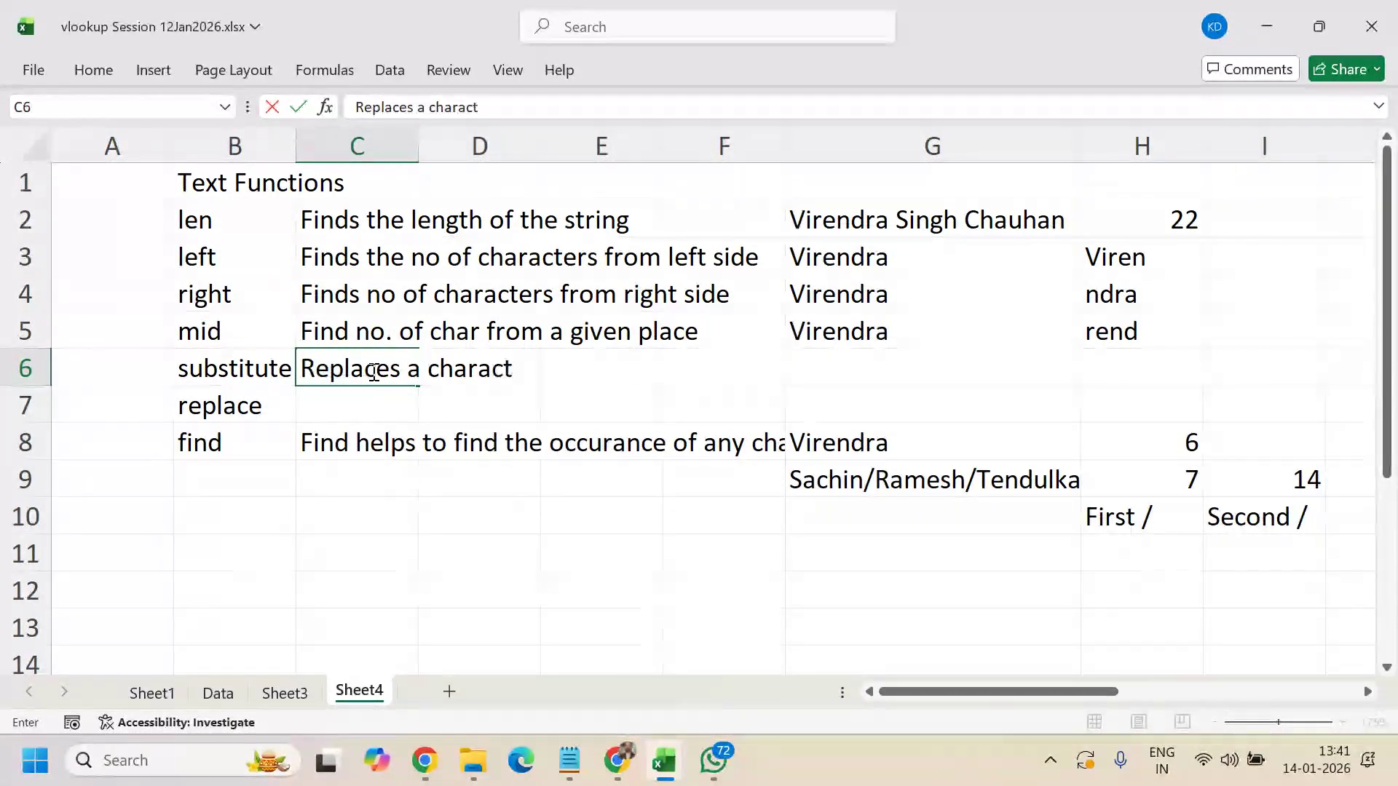
text(er with anotho)
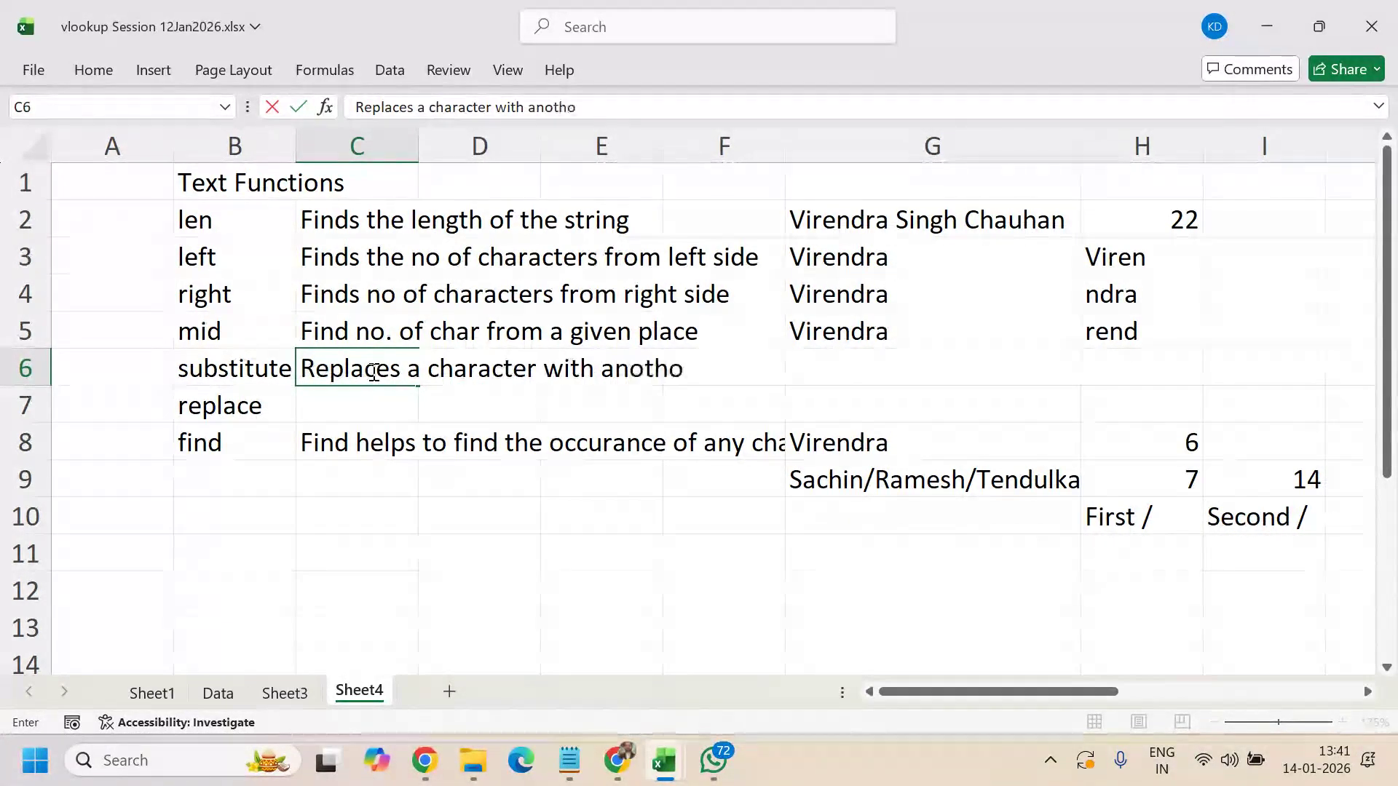
key(BackSpace)
text(er)
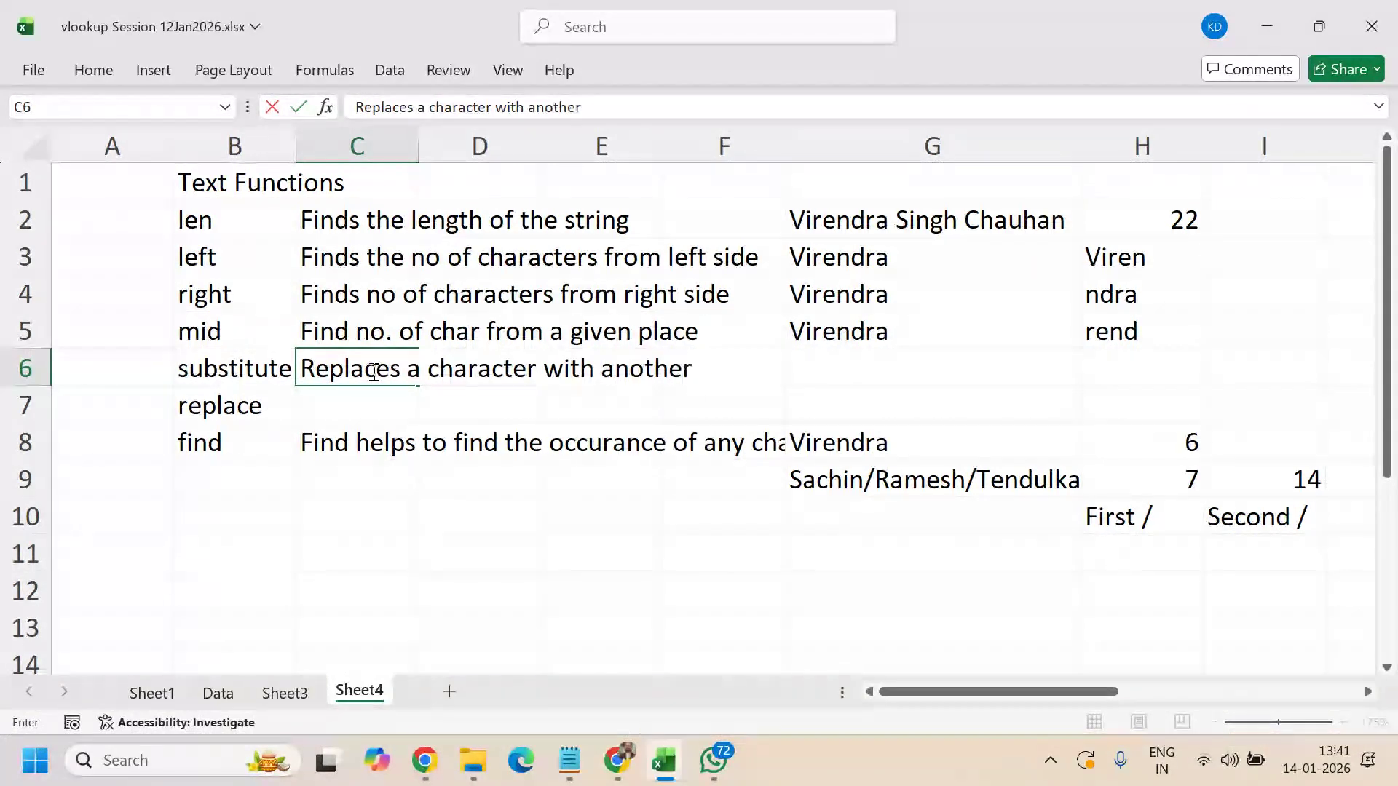
text( chatacter)
key(Return)
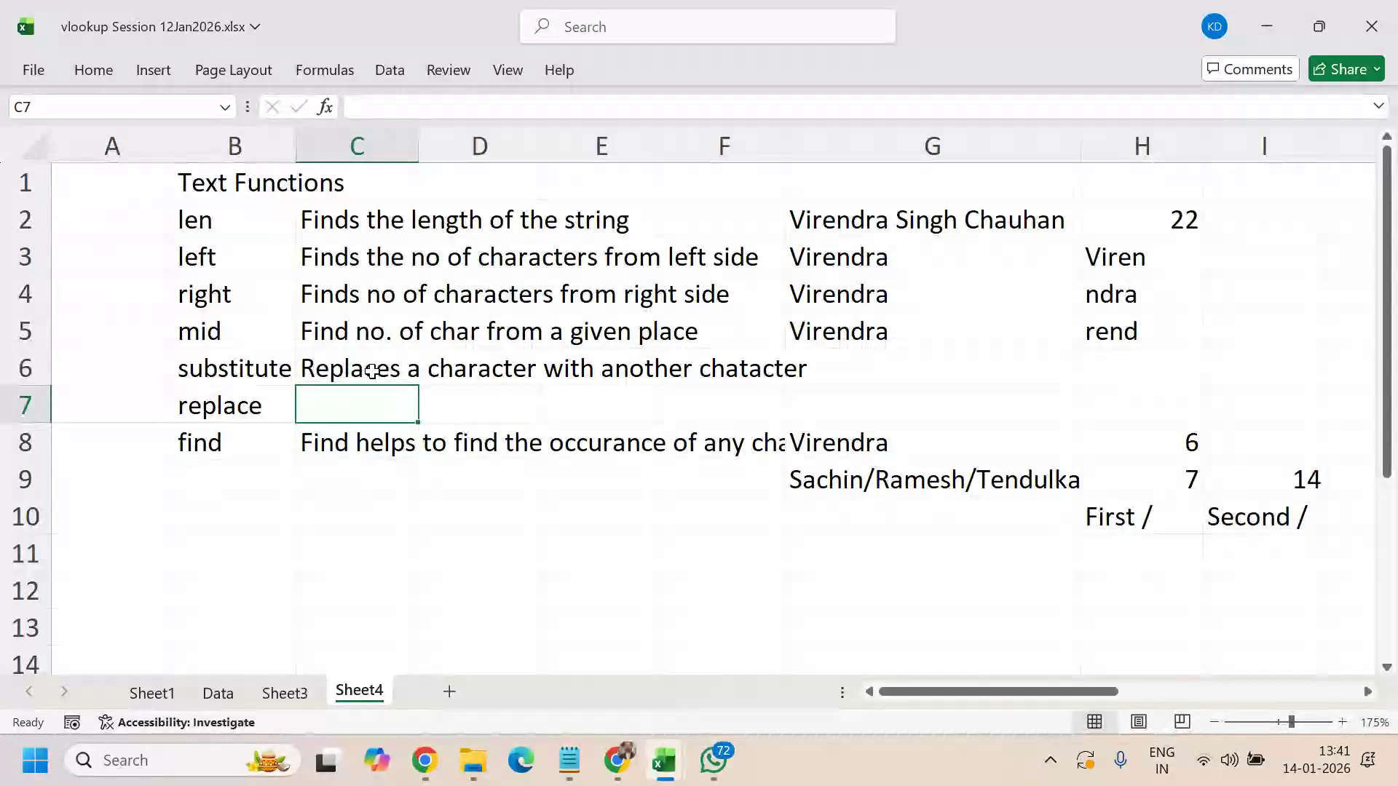
- Insert an empty column before column G, ahead of the example names
click(865, 146)
right_click(864, 145)
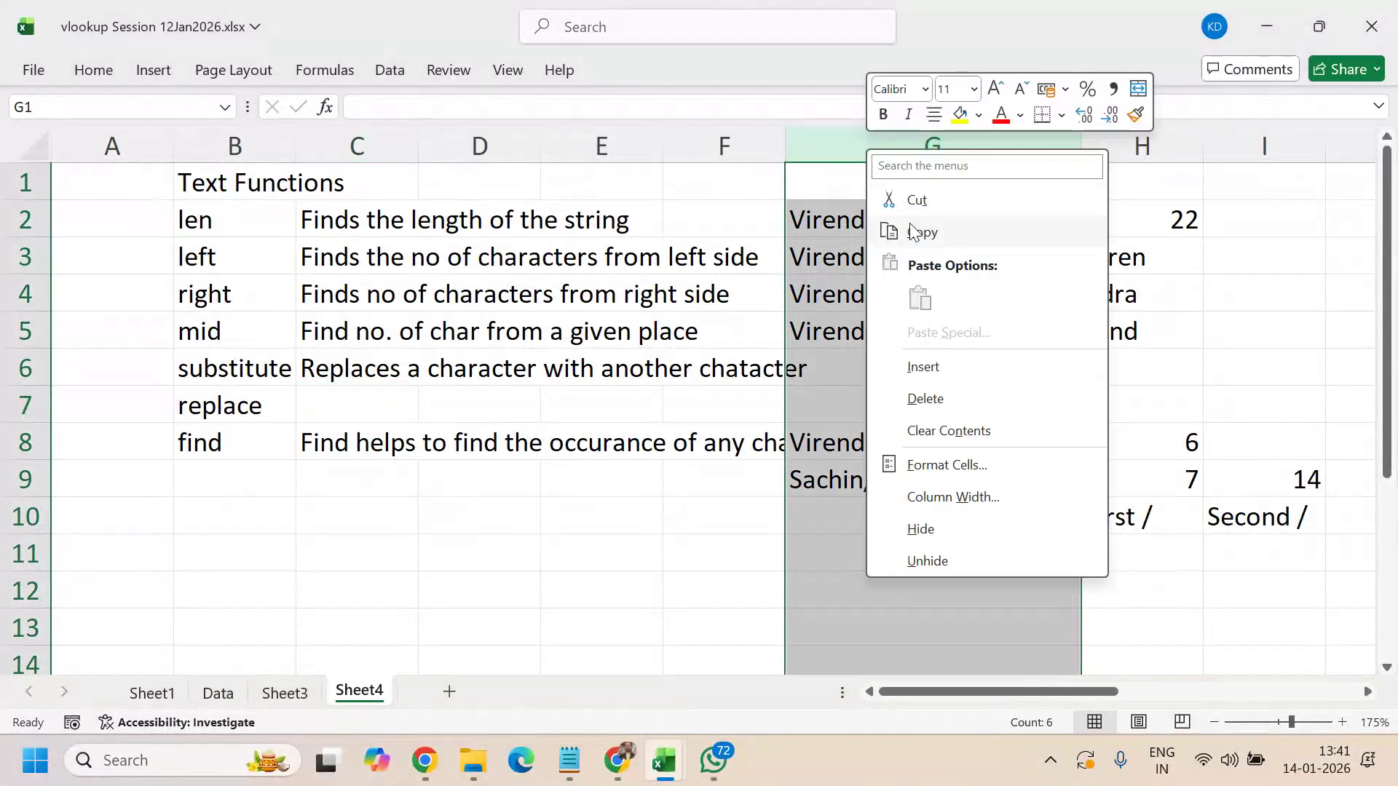
click(938, 369)
drag(995, 699, 1085, 706)
- Copy Virendra down from the cell above into H6
click(750, 364)
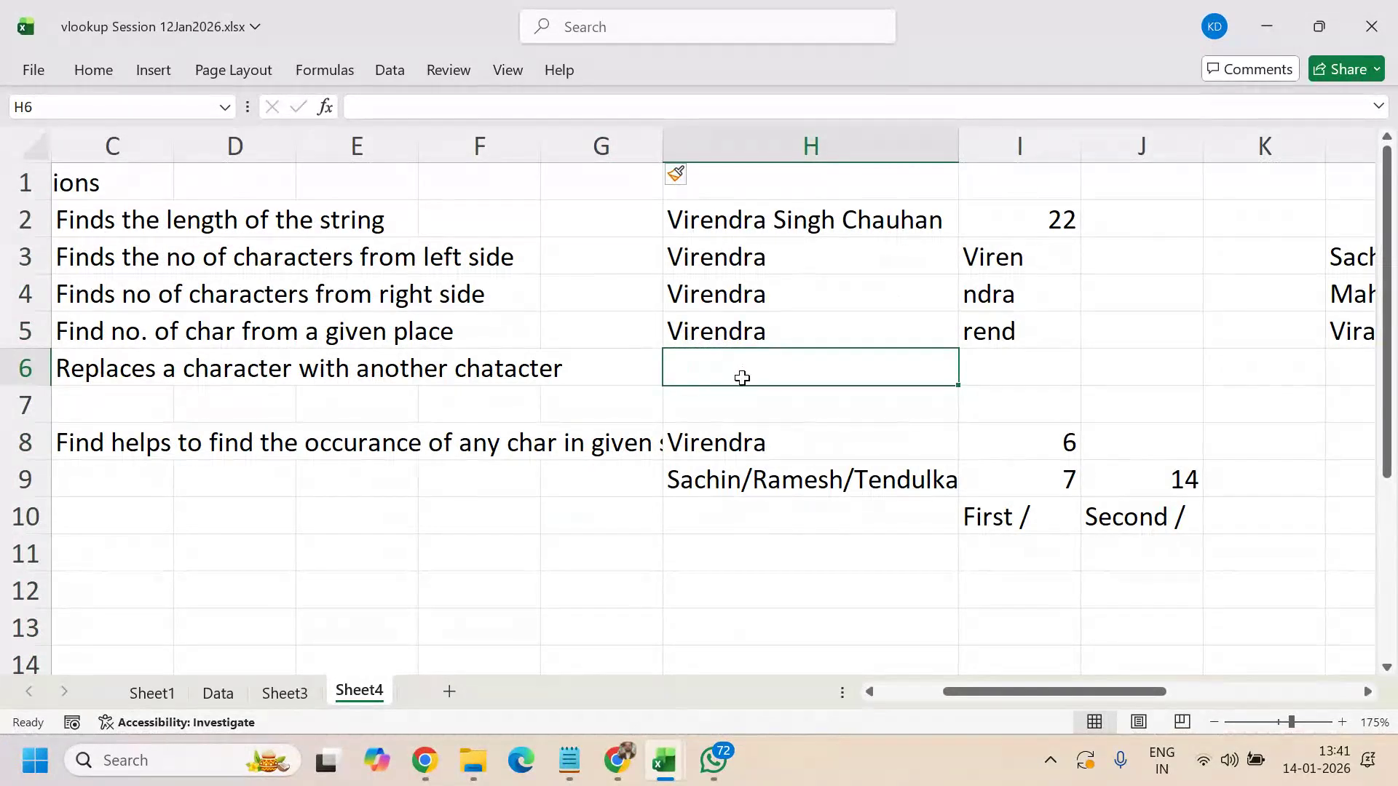
key(ctrl+d)
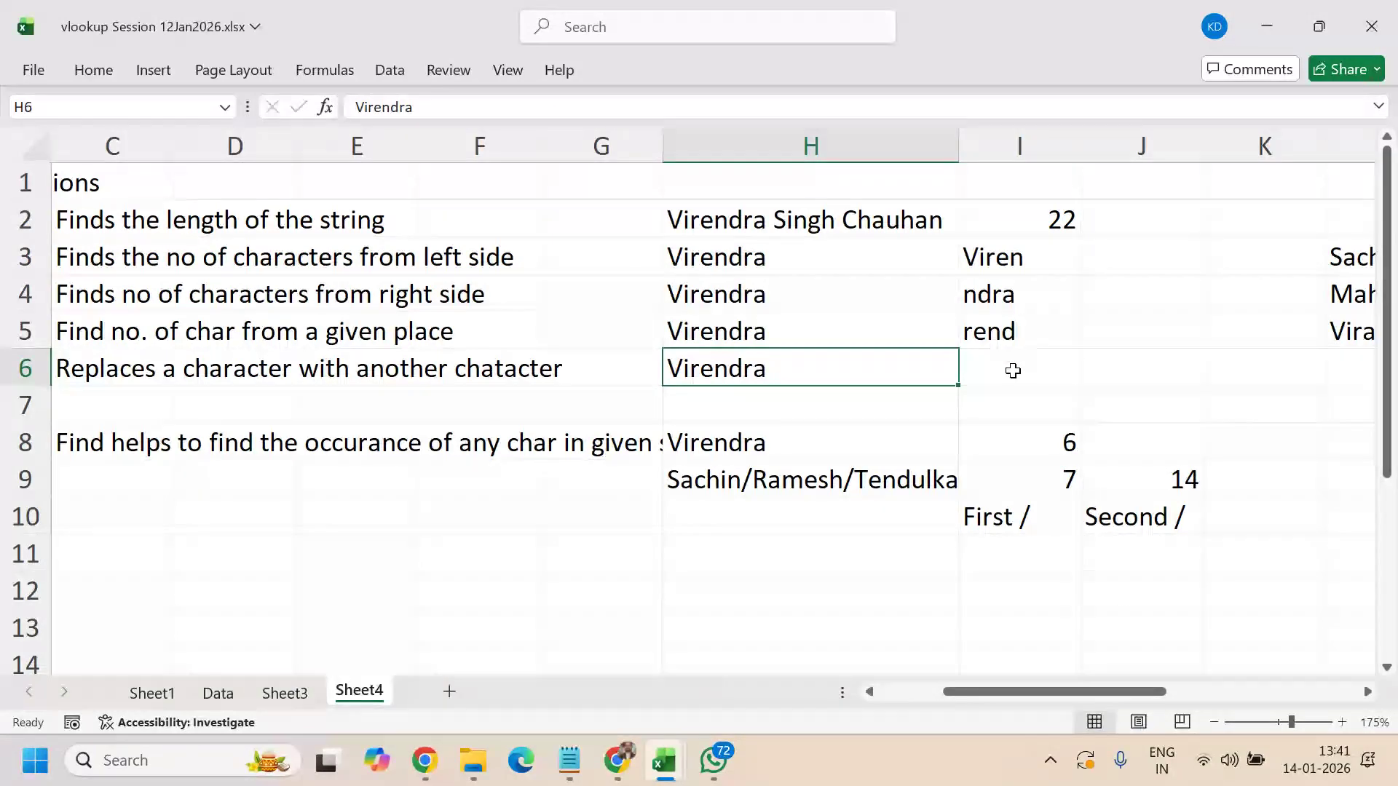
click(1011, 370)
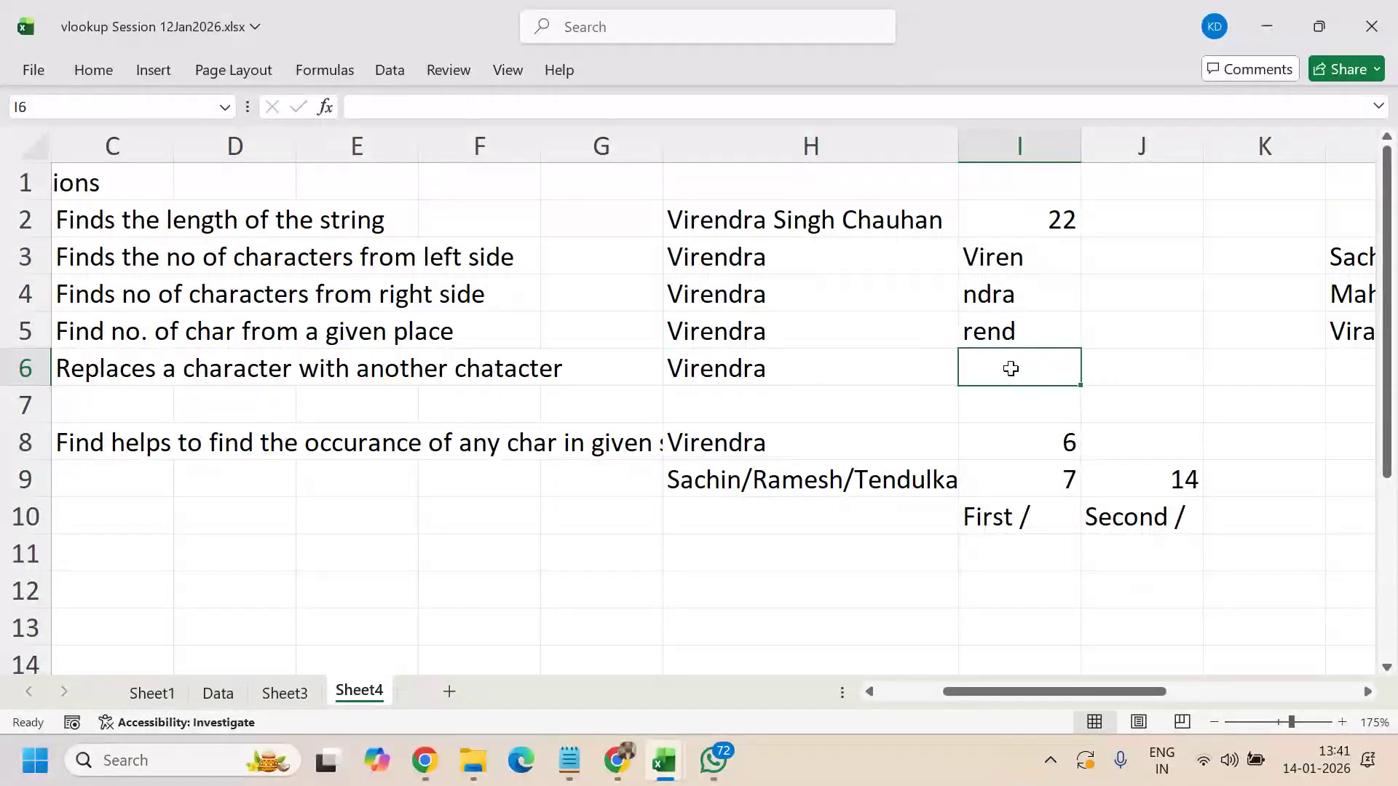
- Enter =SUBSTITUTE(H6,"V","D") in I6 so Virendra becomes Direndra
text(=sub)
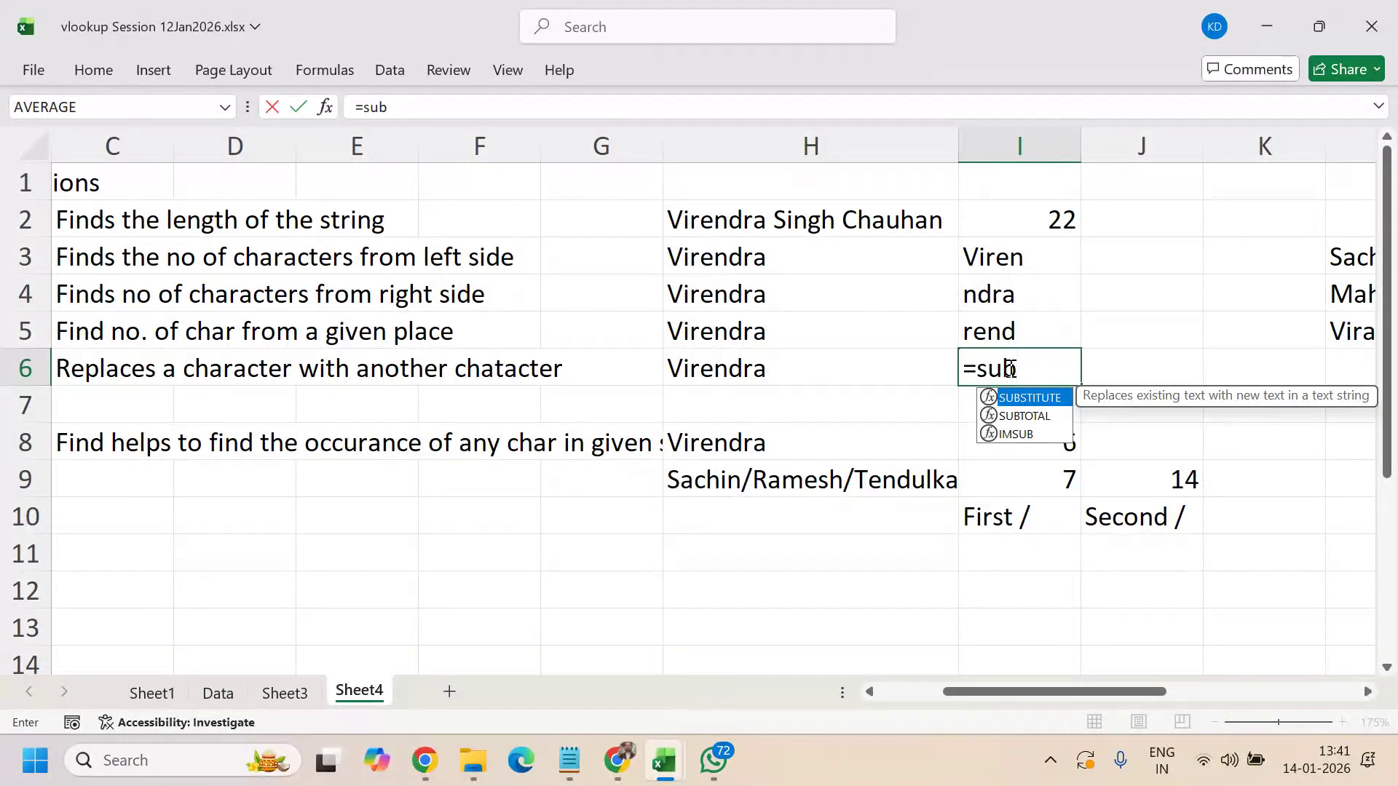
key(Tab)
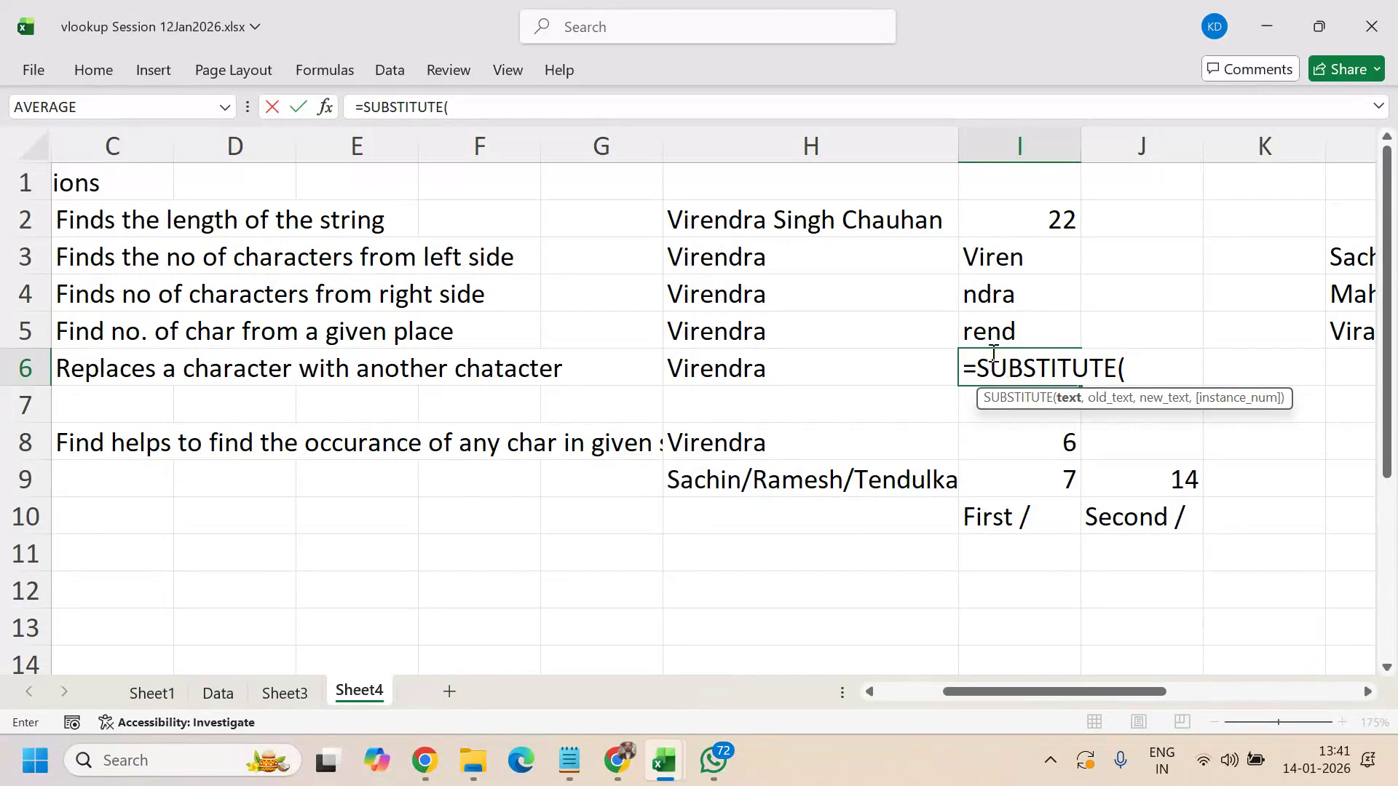
click(870, 370)
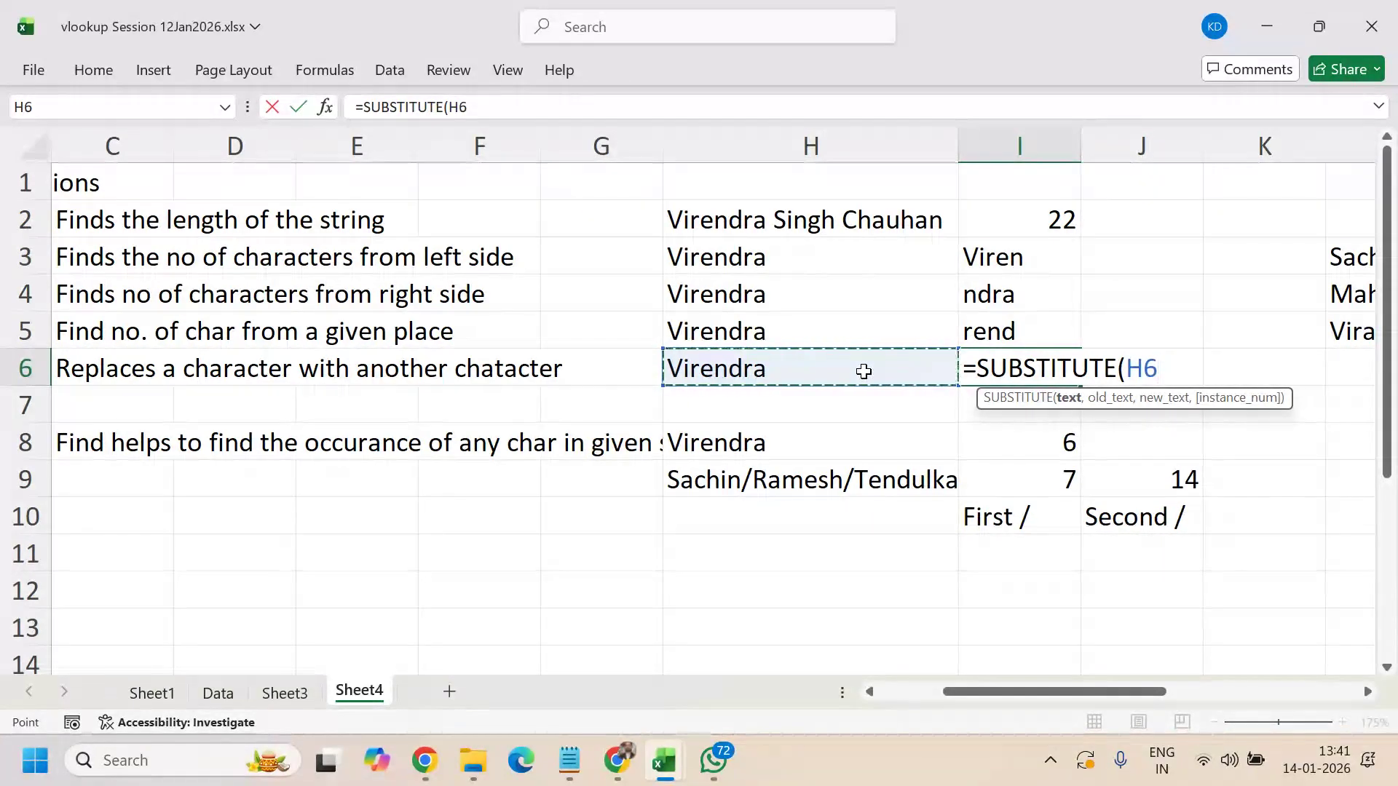
text(,"V)
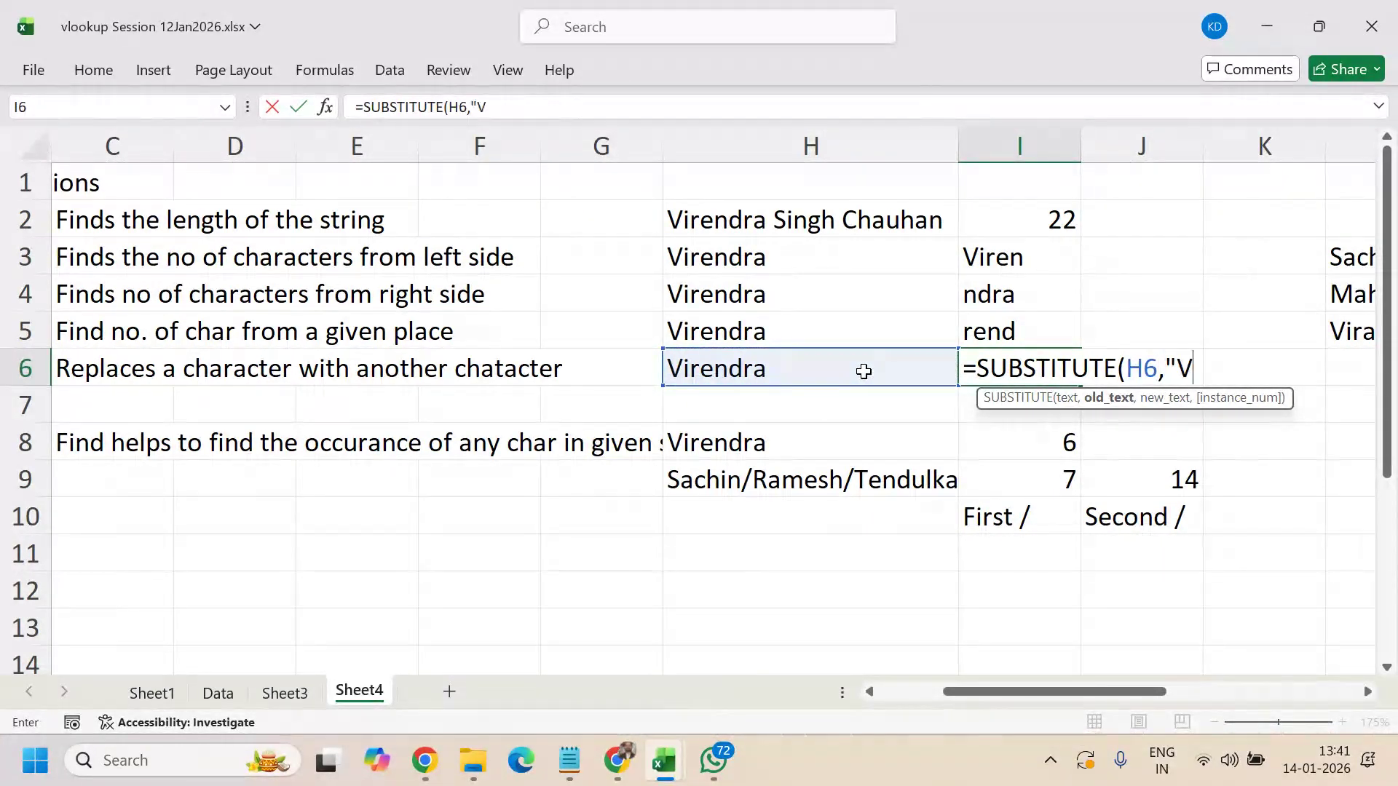
text(","D)
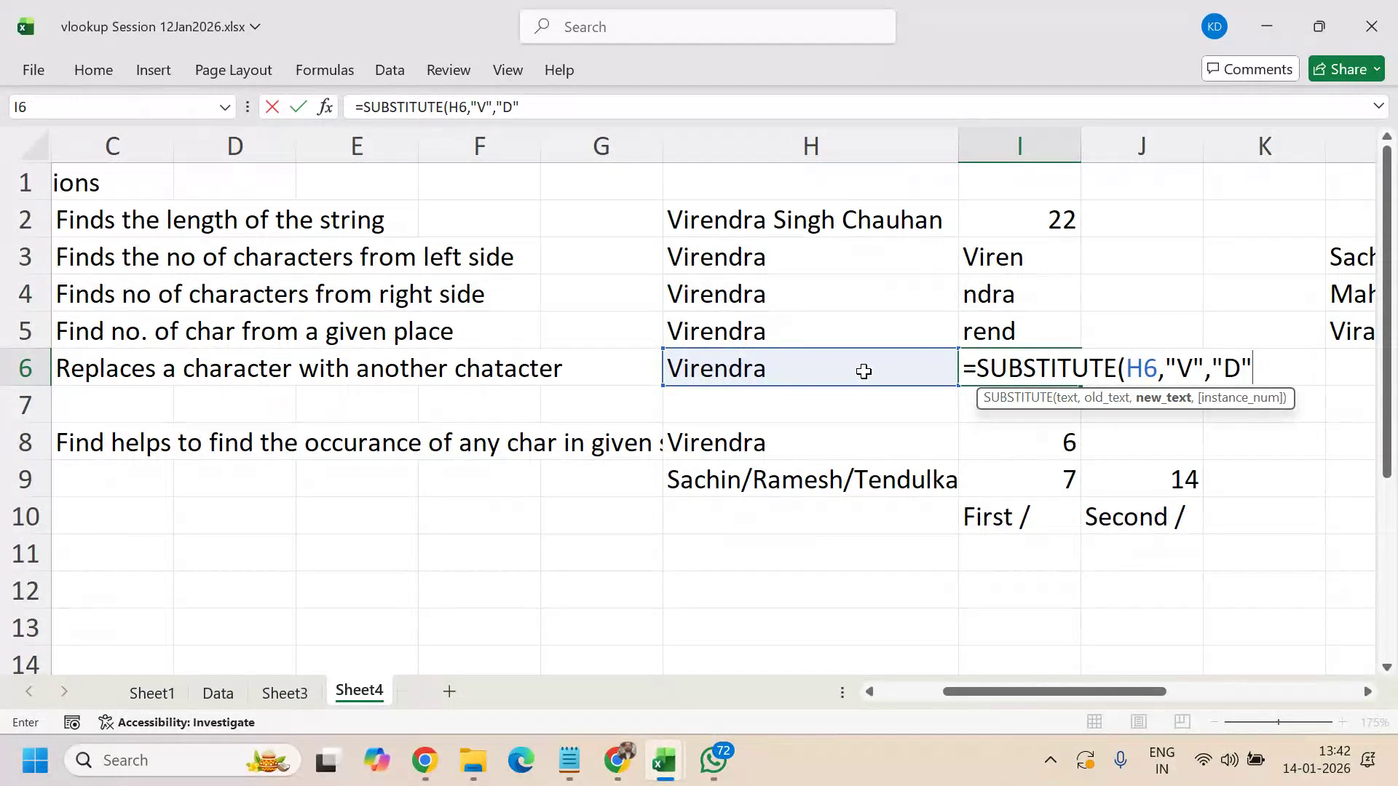
text("))
key(Return)
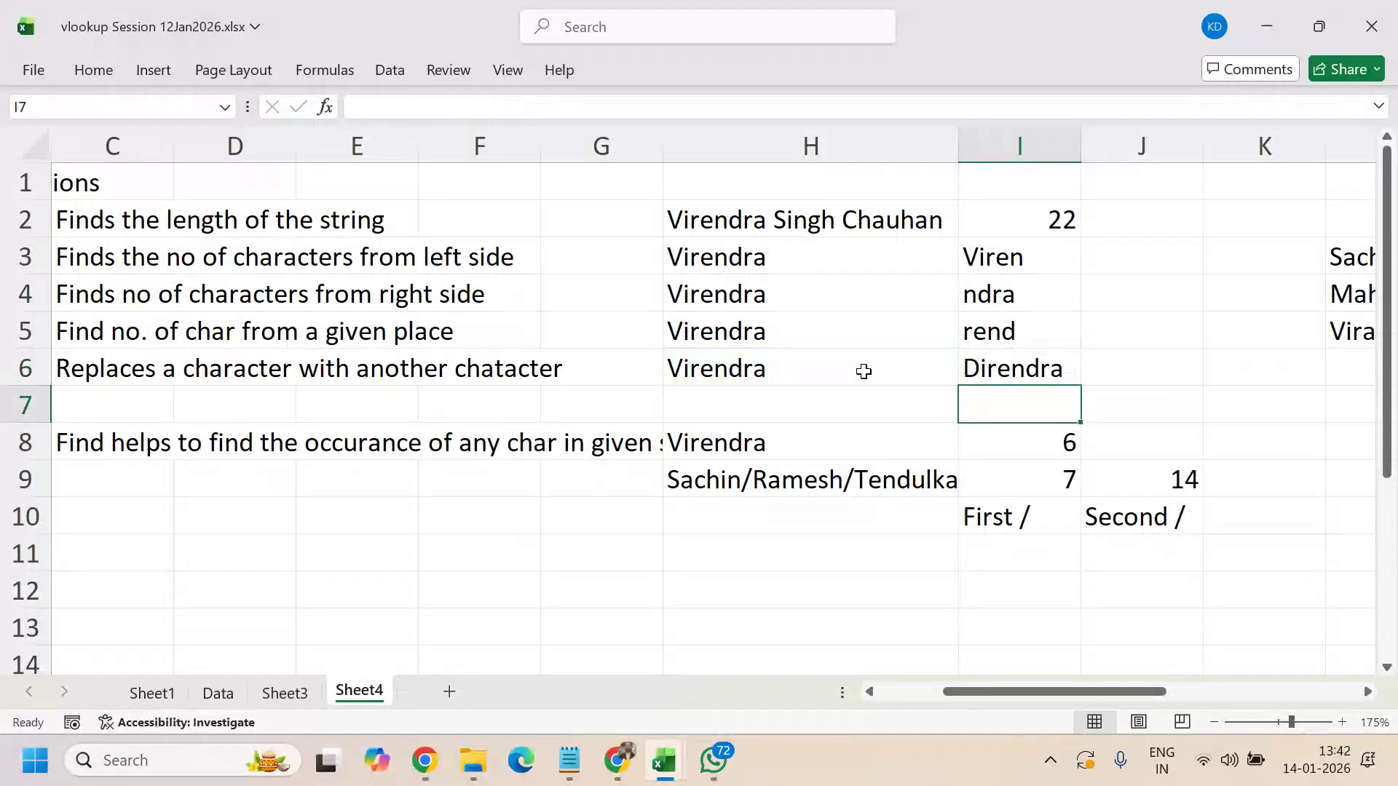
key(Up)
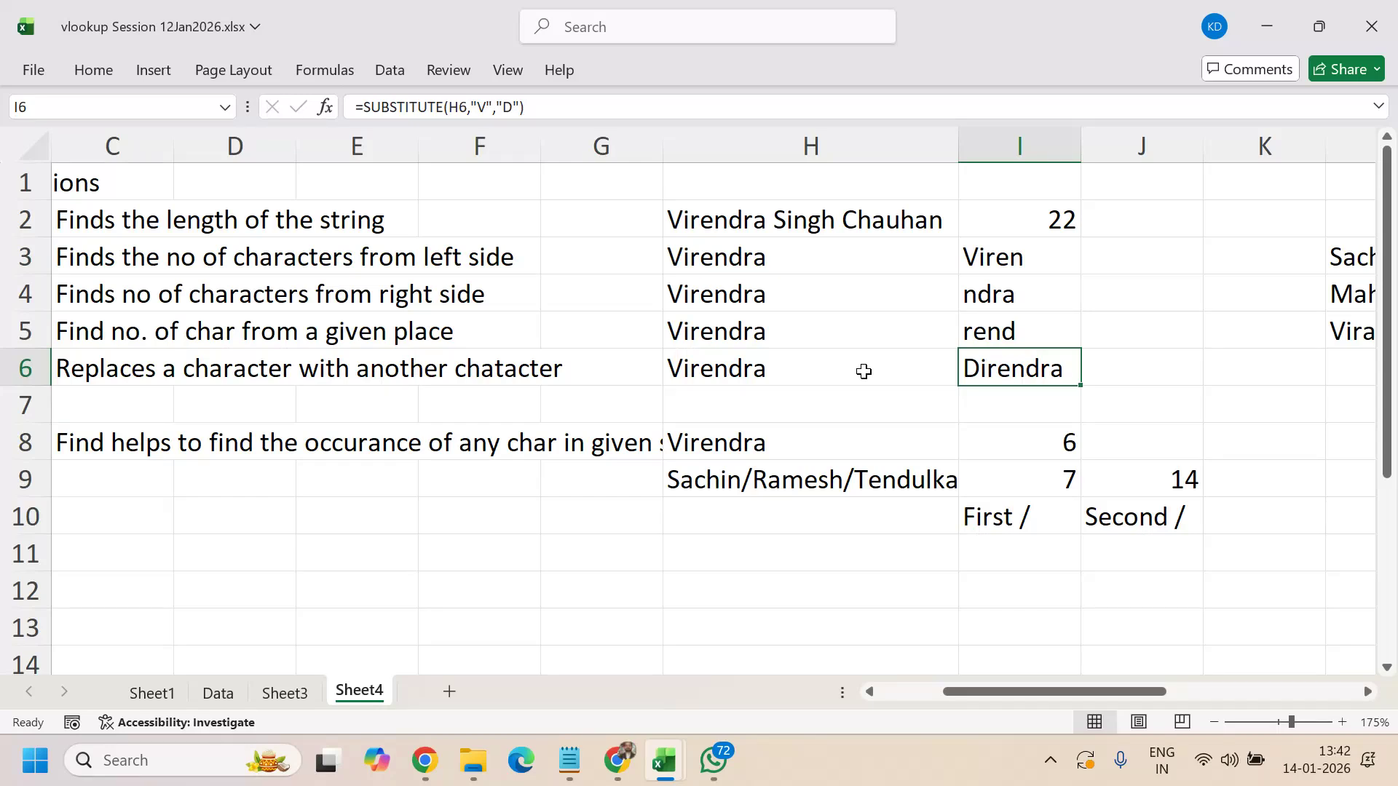
- Type Aman, Gaman, Vaman and Shaman into cells L8, L9, L10 and L11
drag(1126, 687, 1289, 687)
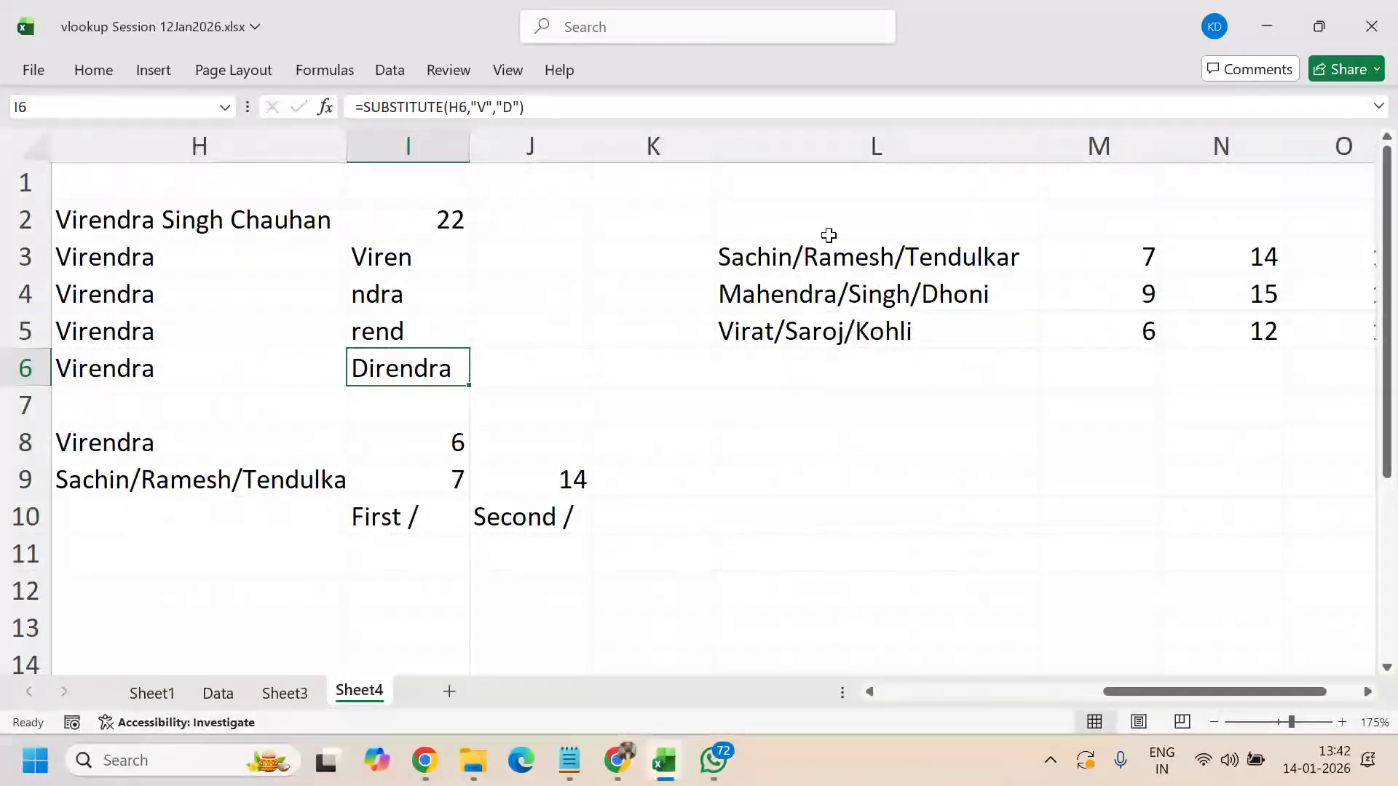
click(866, 444)
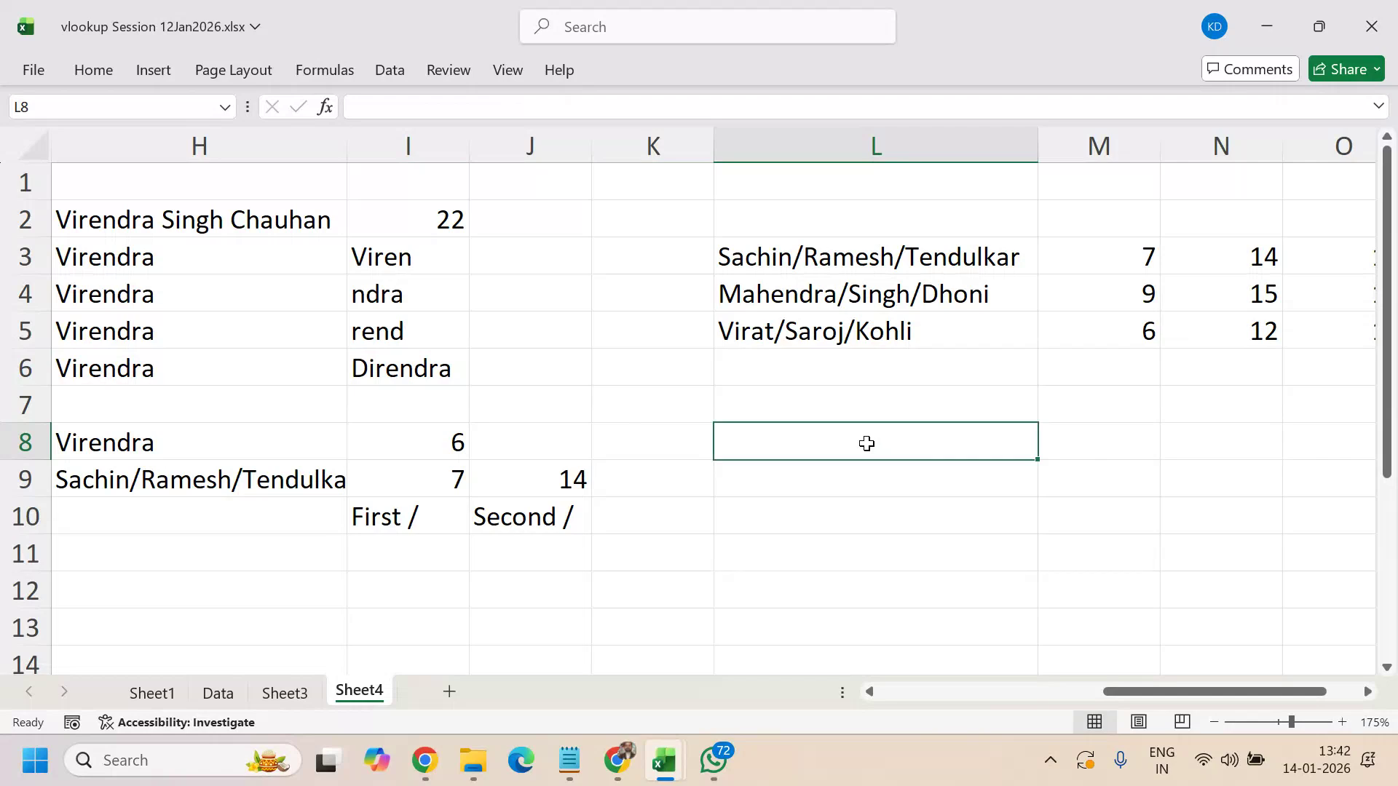
text(Aman)
key(Return)
text(Gaman)
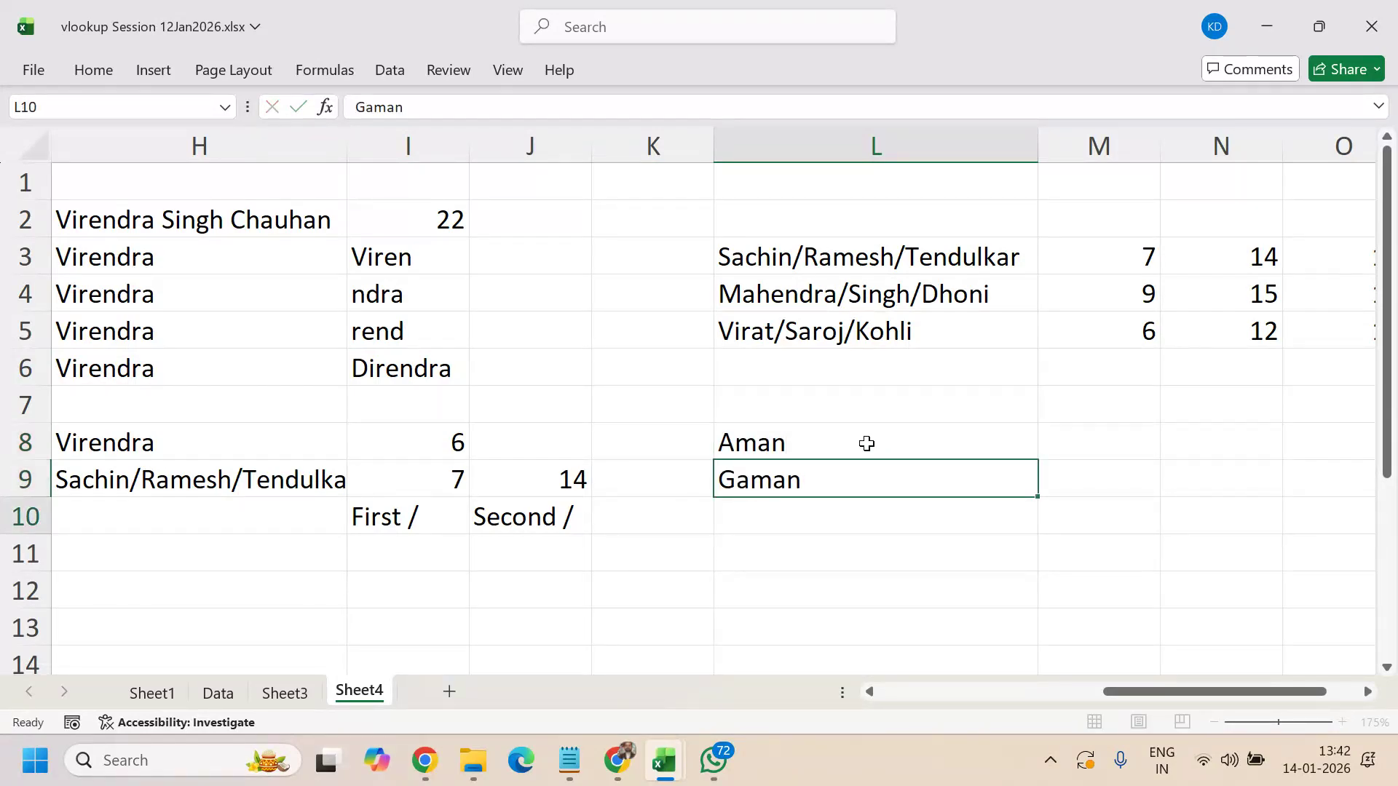
key(Return)
text(v)
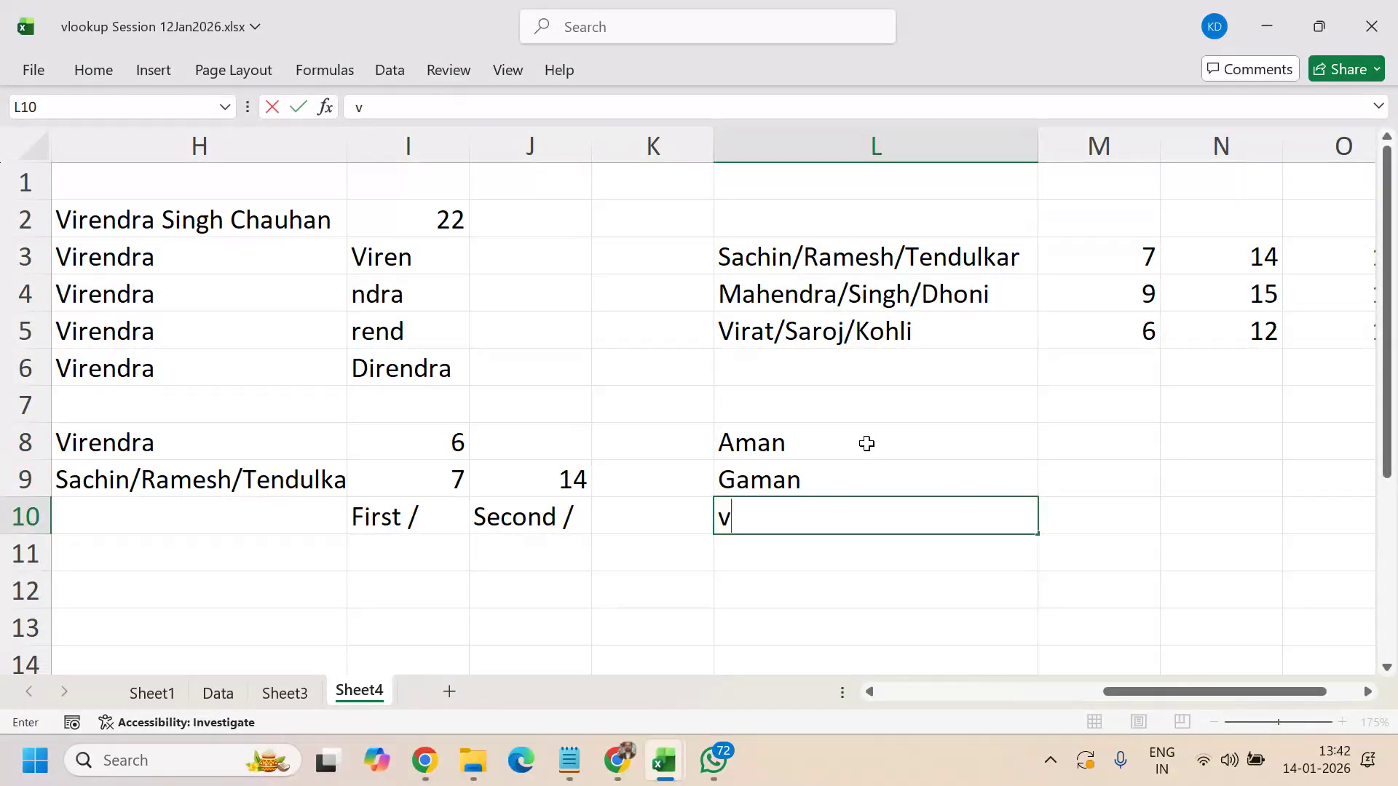
text(aman)
key(Return)
text(Shaman)
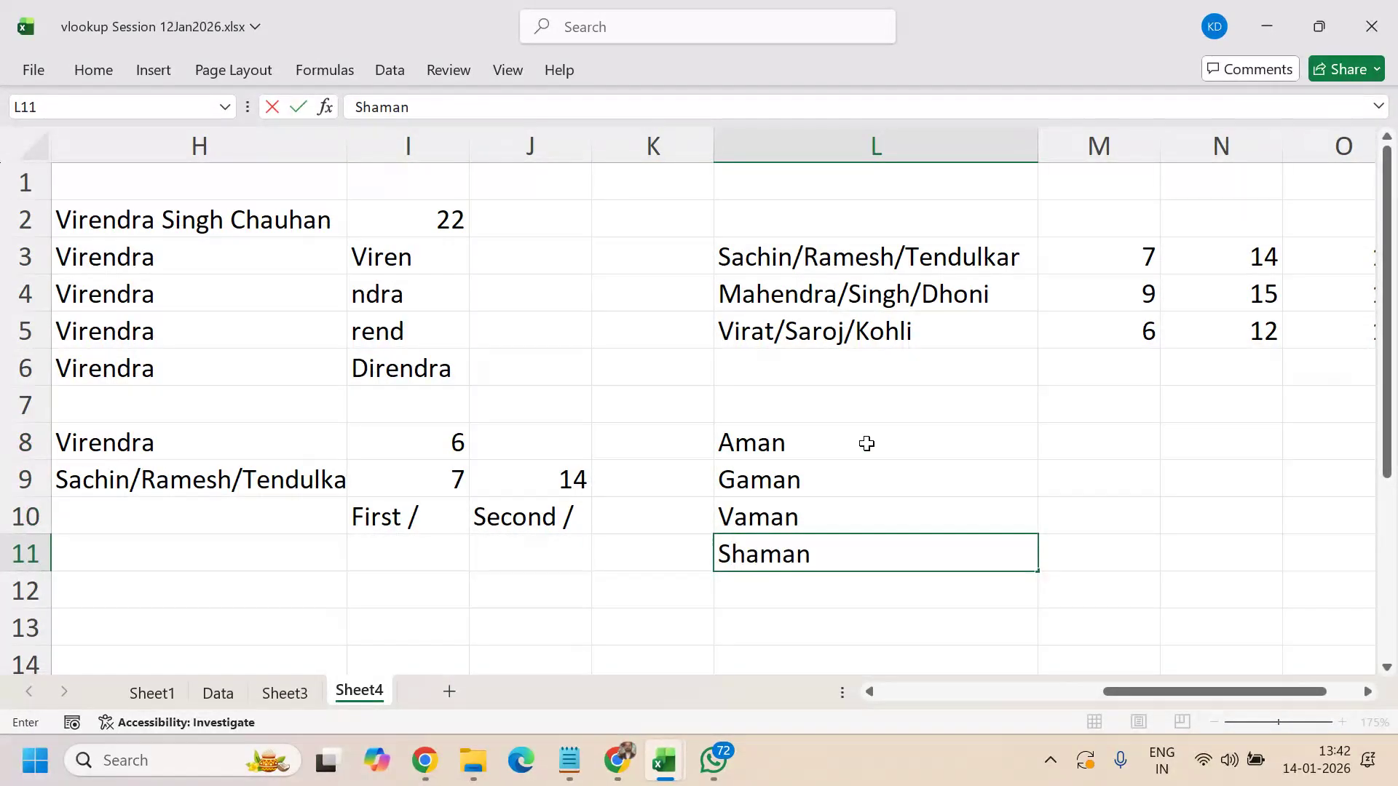
key(Return)
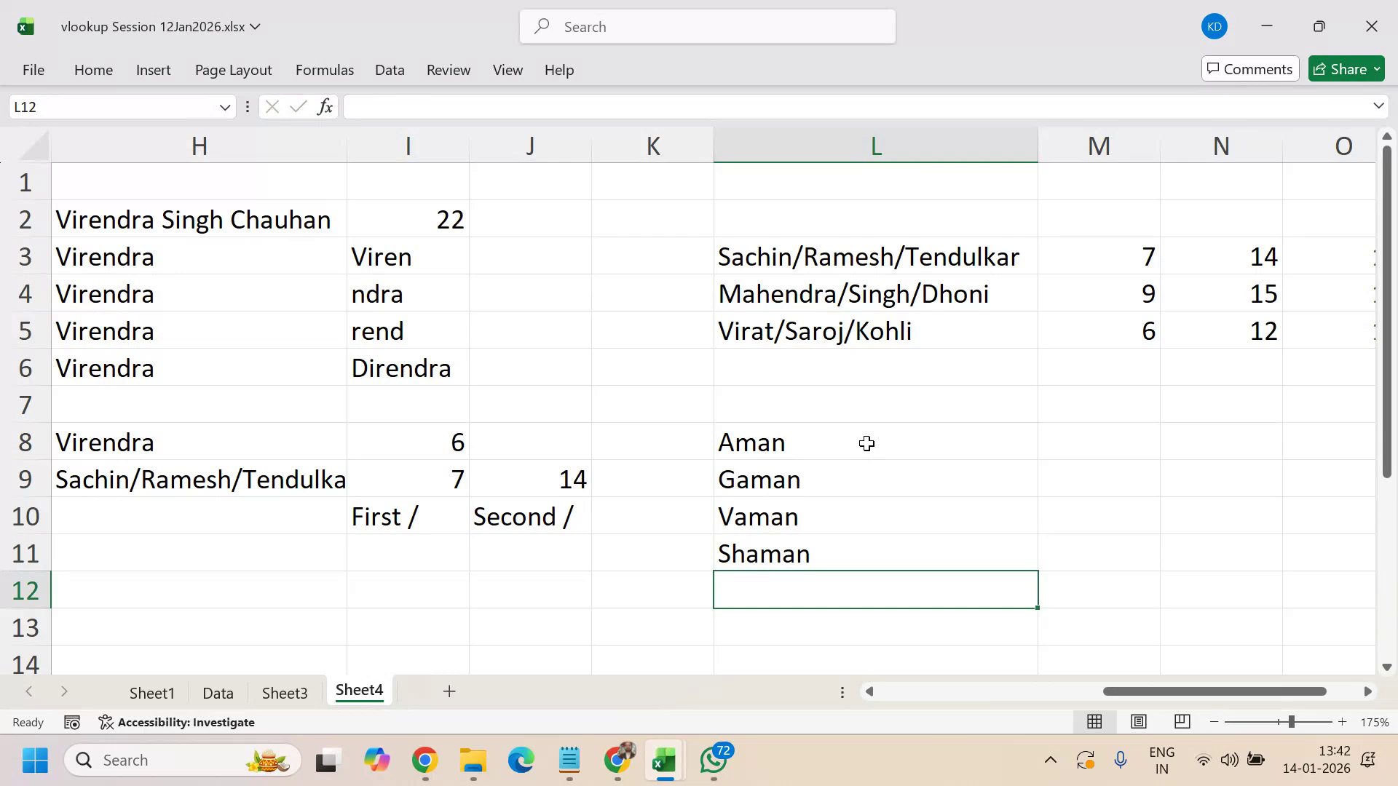
click(1129, 431)
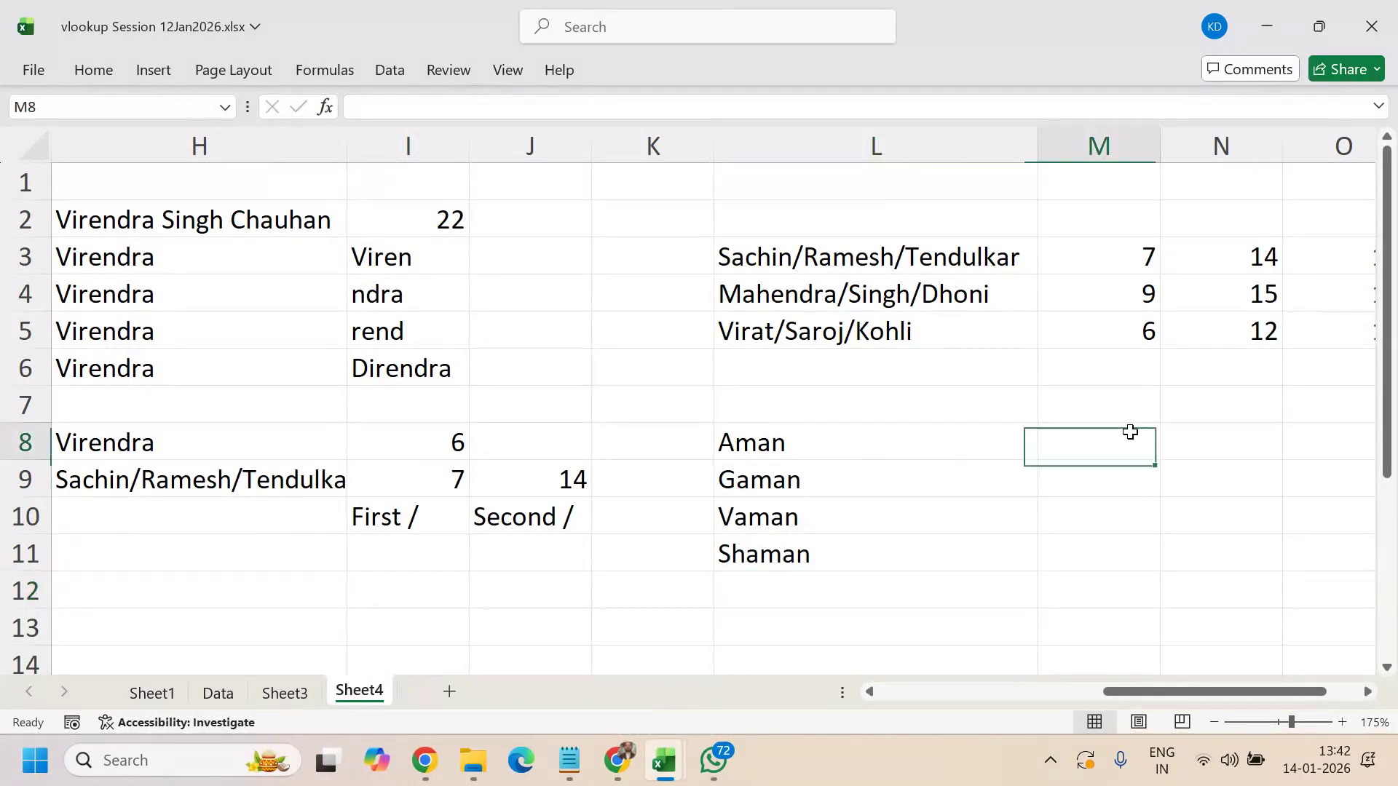
text(=)
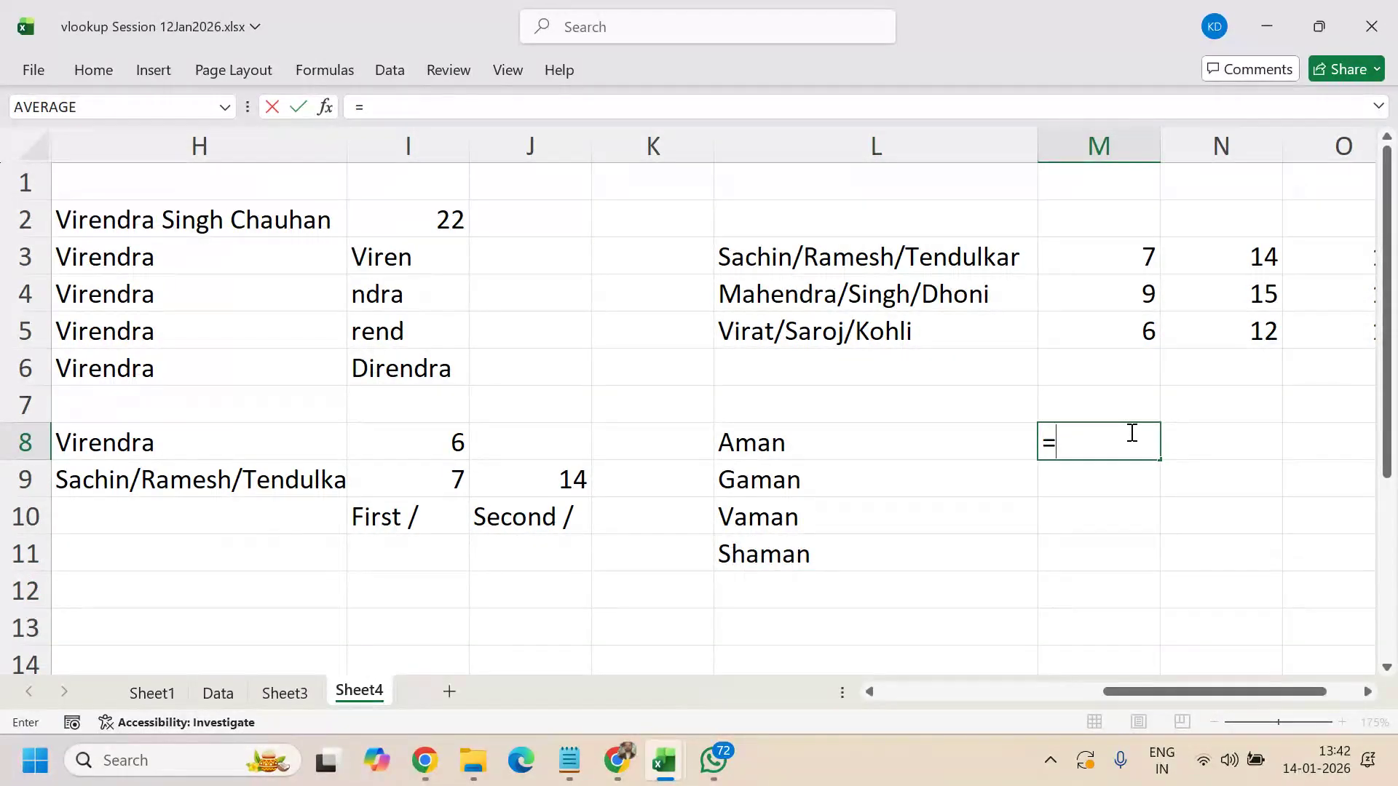
text(su)
- Complete =SUBSTITUTE(L8,"a","e") in M8, turning Aman into Amen
key(Tab)
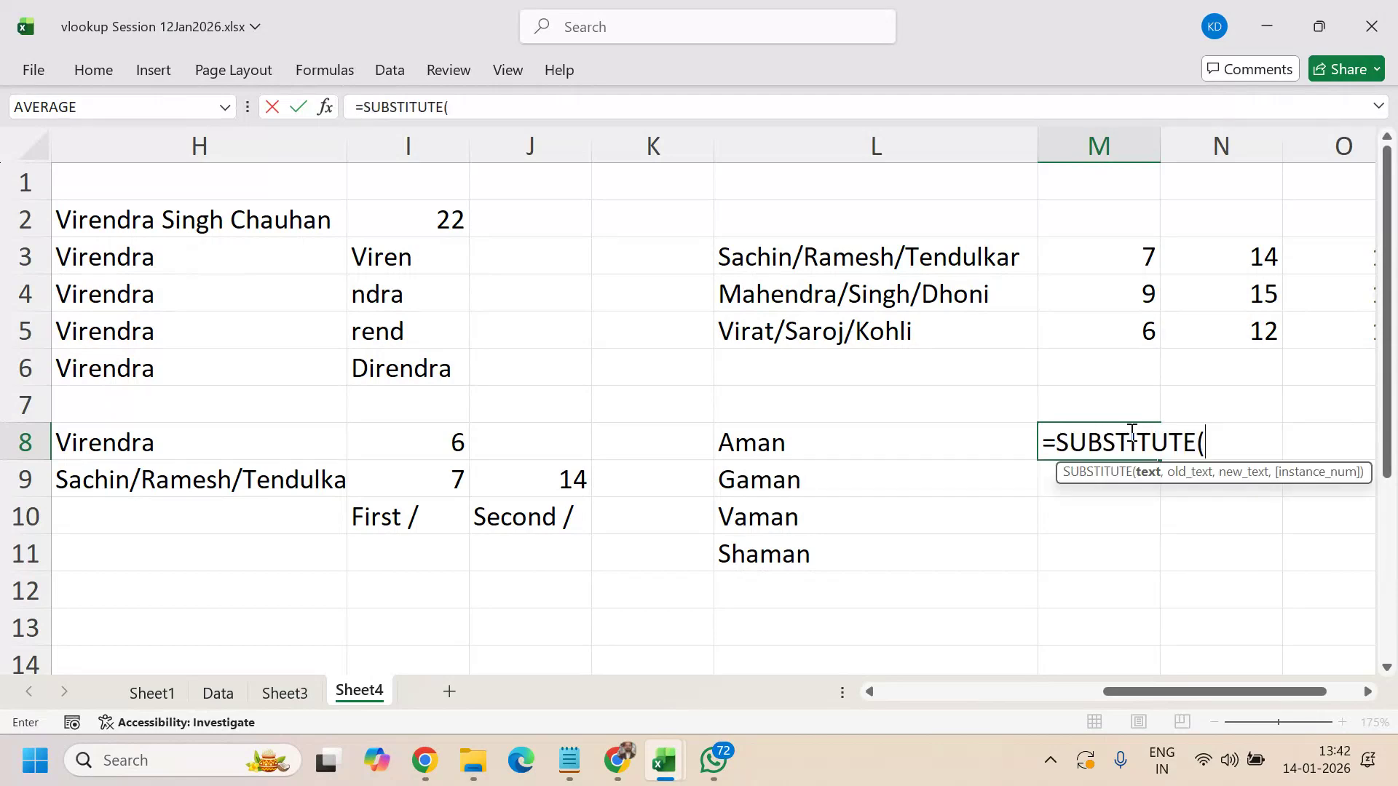
key(Left)
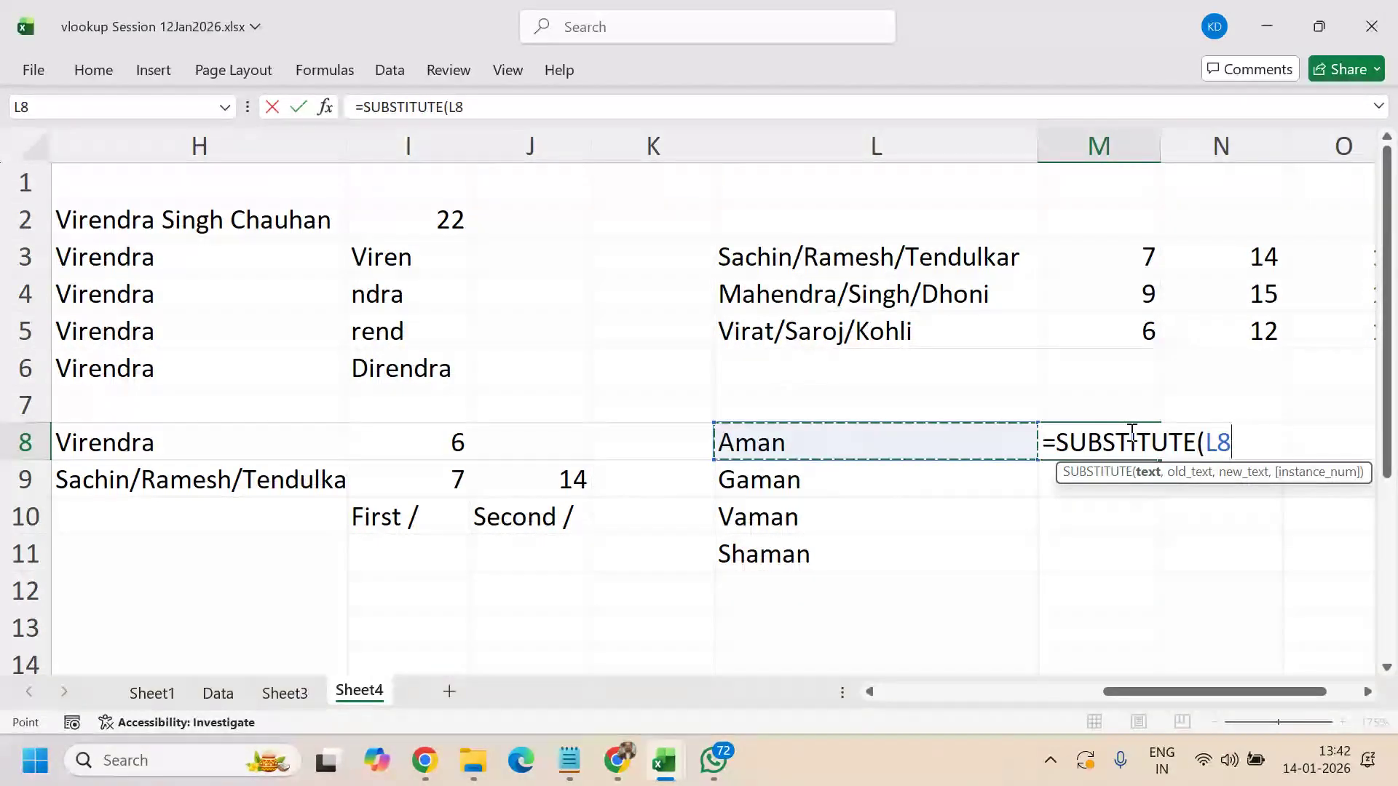
text(,)
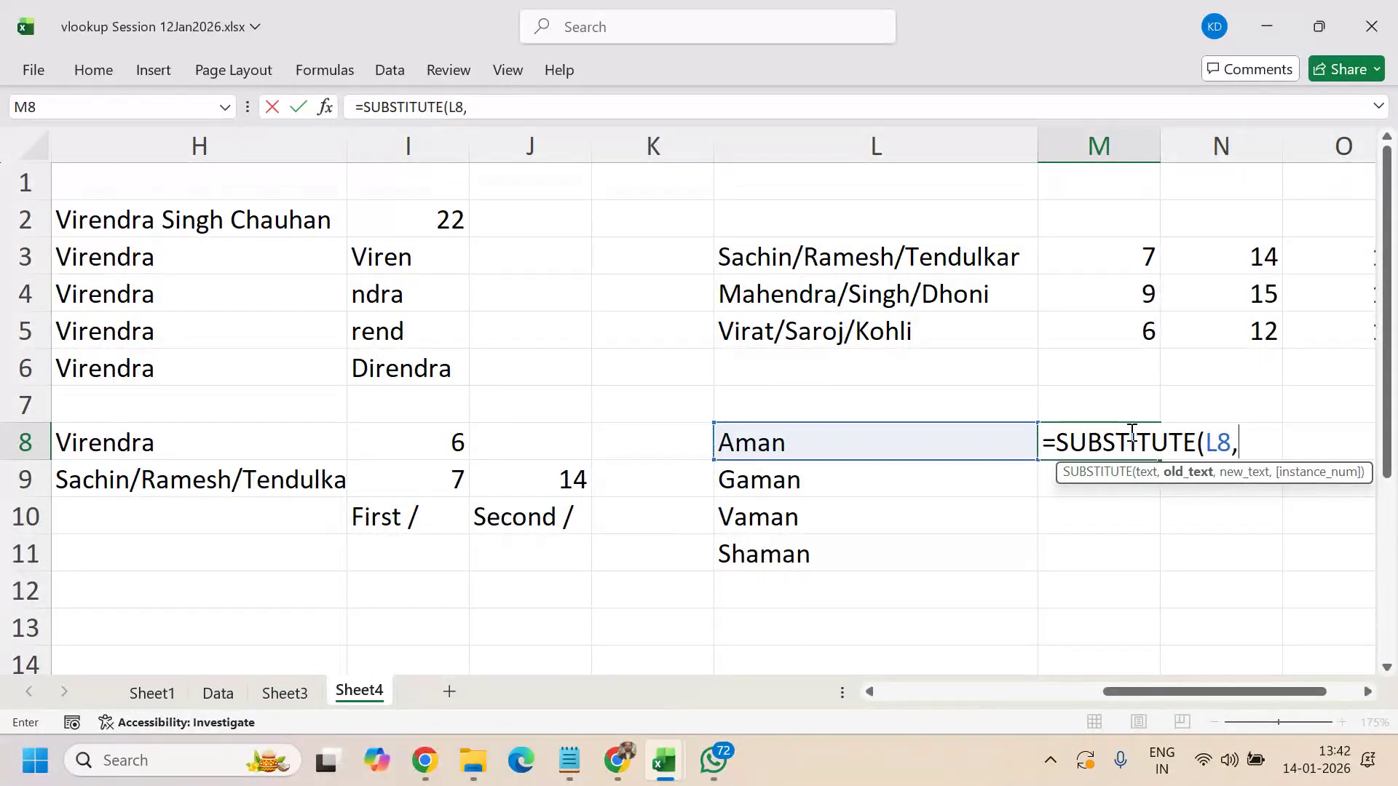
text("a",)
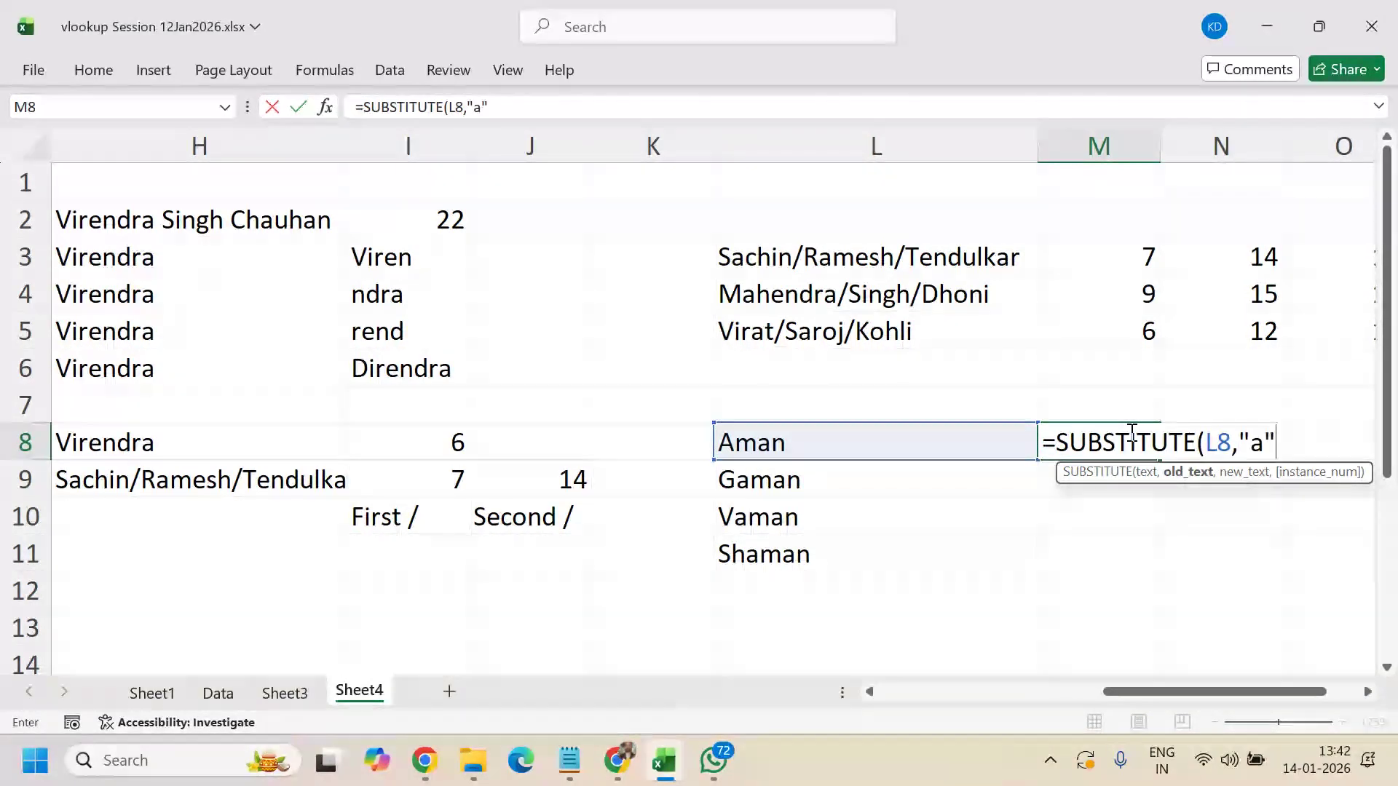
text("e")
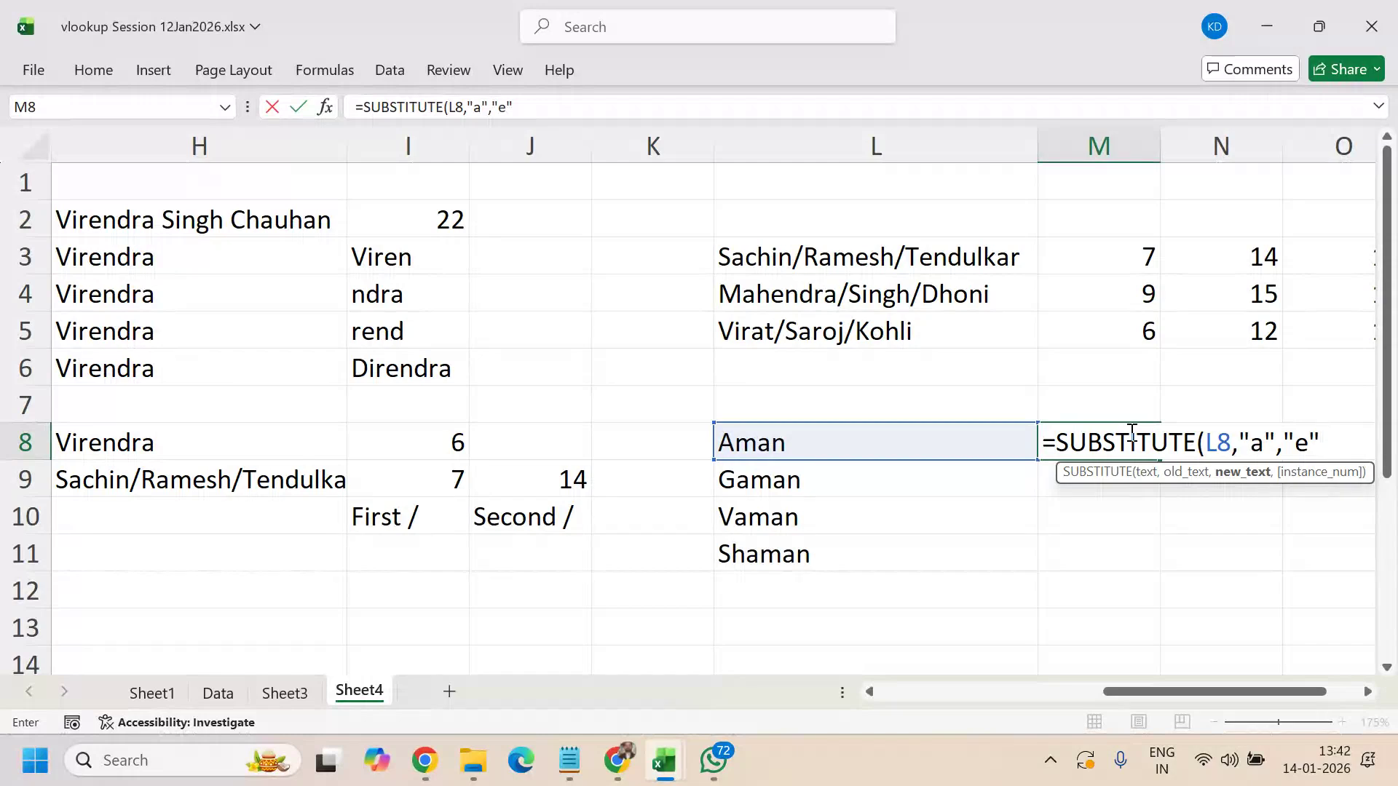
text())
key(Return)
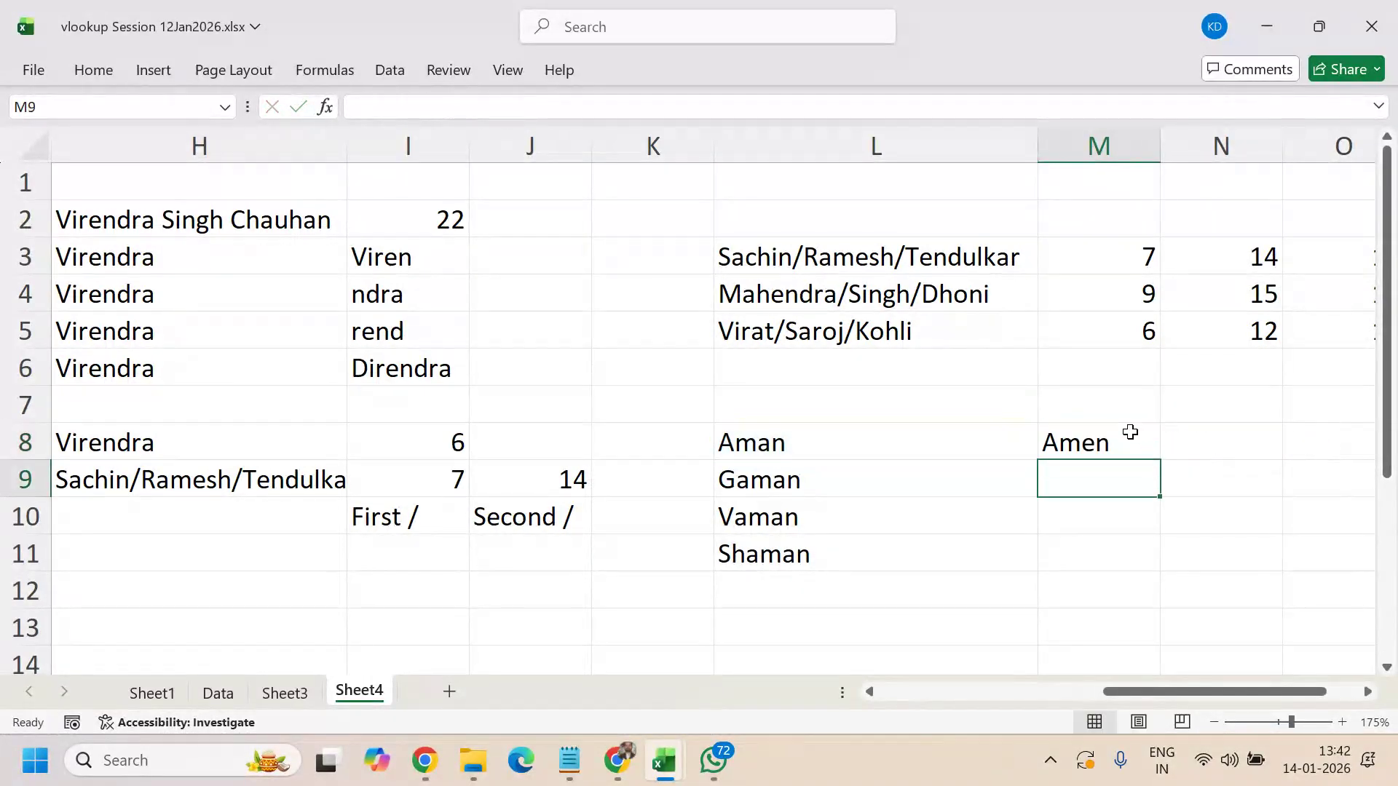
- Fill the M8 formula down through M11, giving Gemen, Vemen and Shemen
click(1130, 432)
key(shift+Down)
key(shift+Down)
key(shift+Down)
key(ctrl+d)
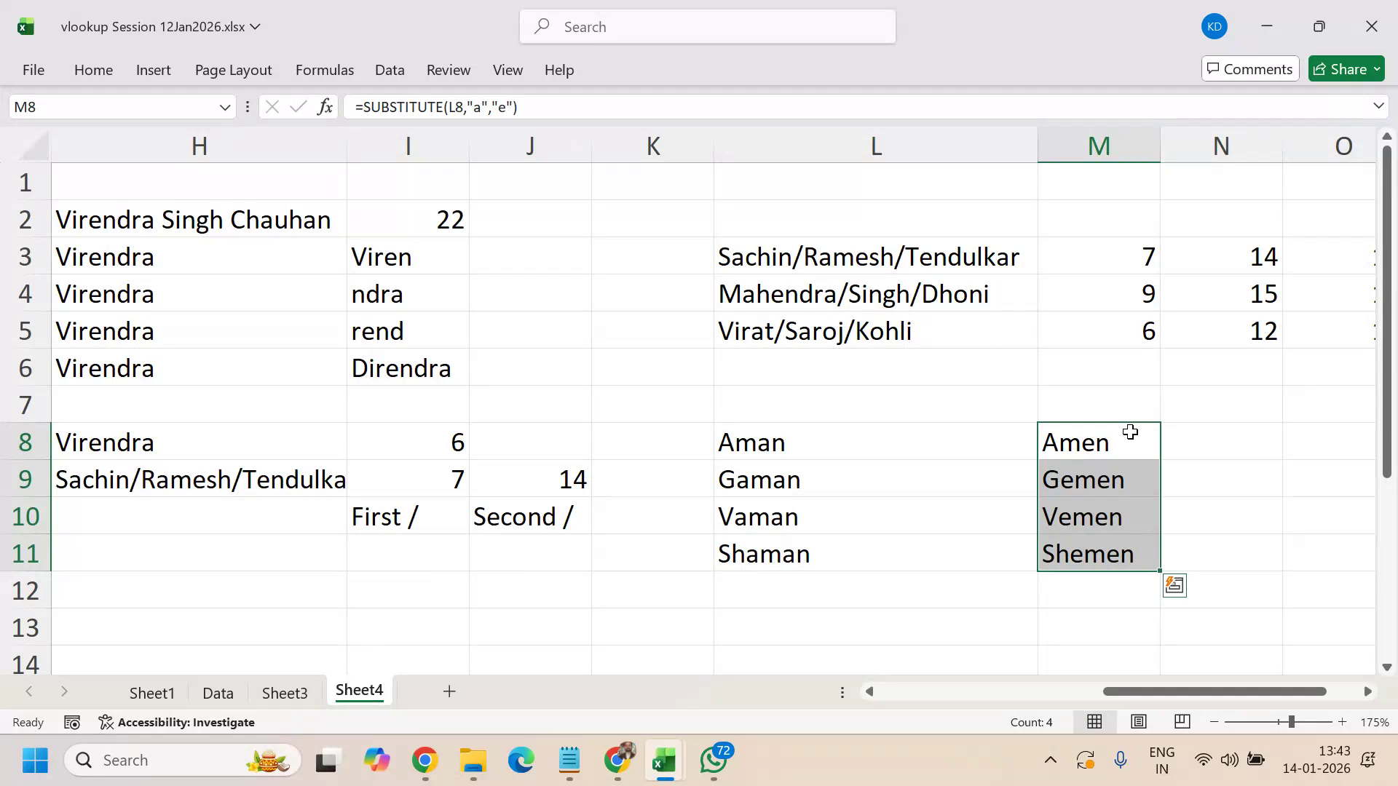
key(Up)
key(Down)
key(Down)
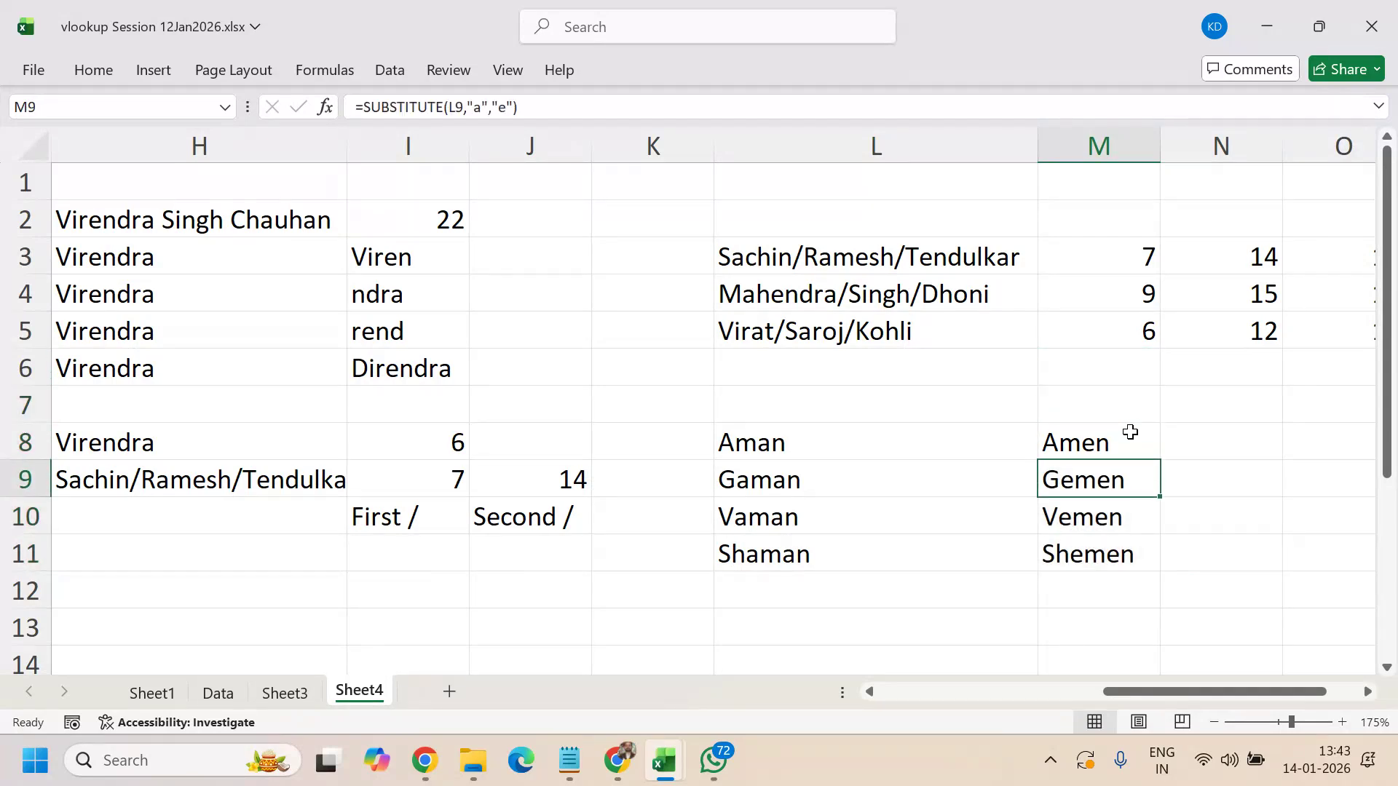
key(Down)
key(Down)
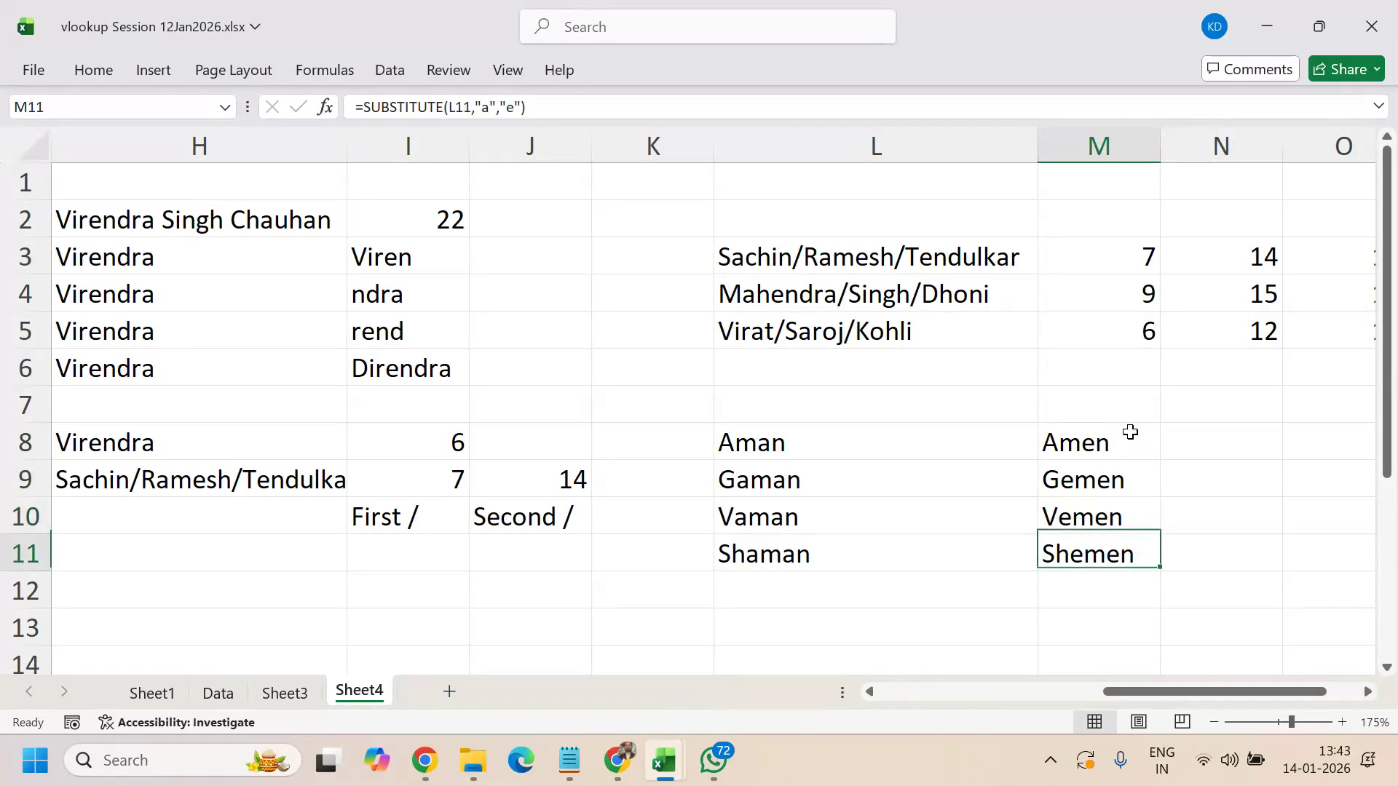
- Review the copied SUBSTITUTE formulas in M8:M11 against the names in column L
key(Up)
key(Up)
key(Up)
key(Left)
key(Left)
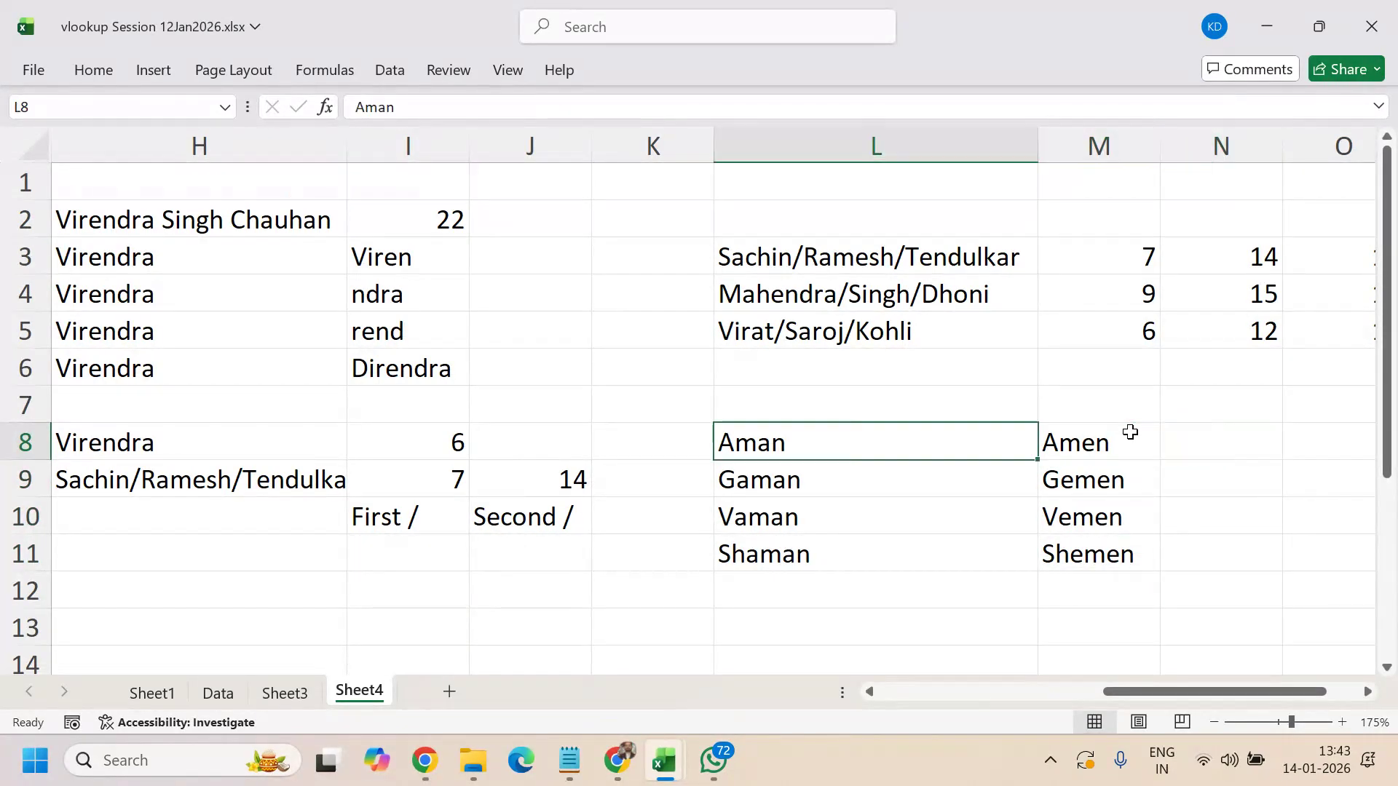
key(Right)
key(Right)
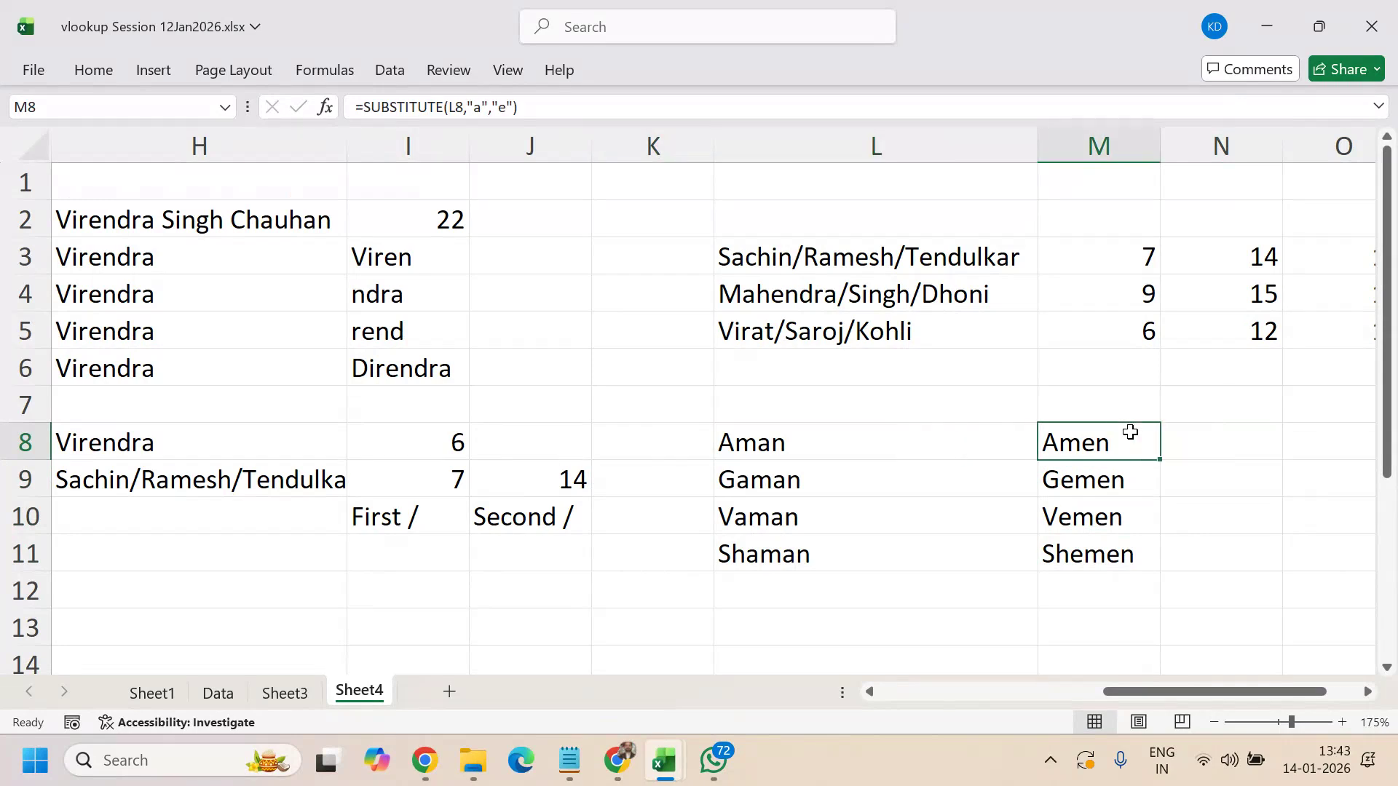
key(Down)
key(Down)
key(Down)
key(Up)
key(Up)
key(Up)
key(Down)
key(Down)
key(Down)
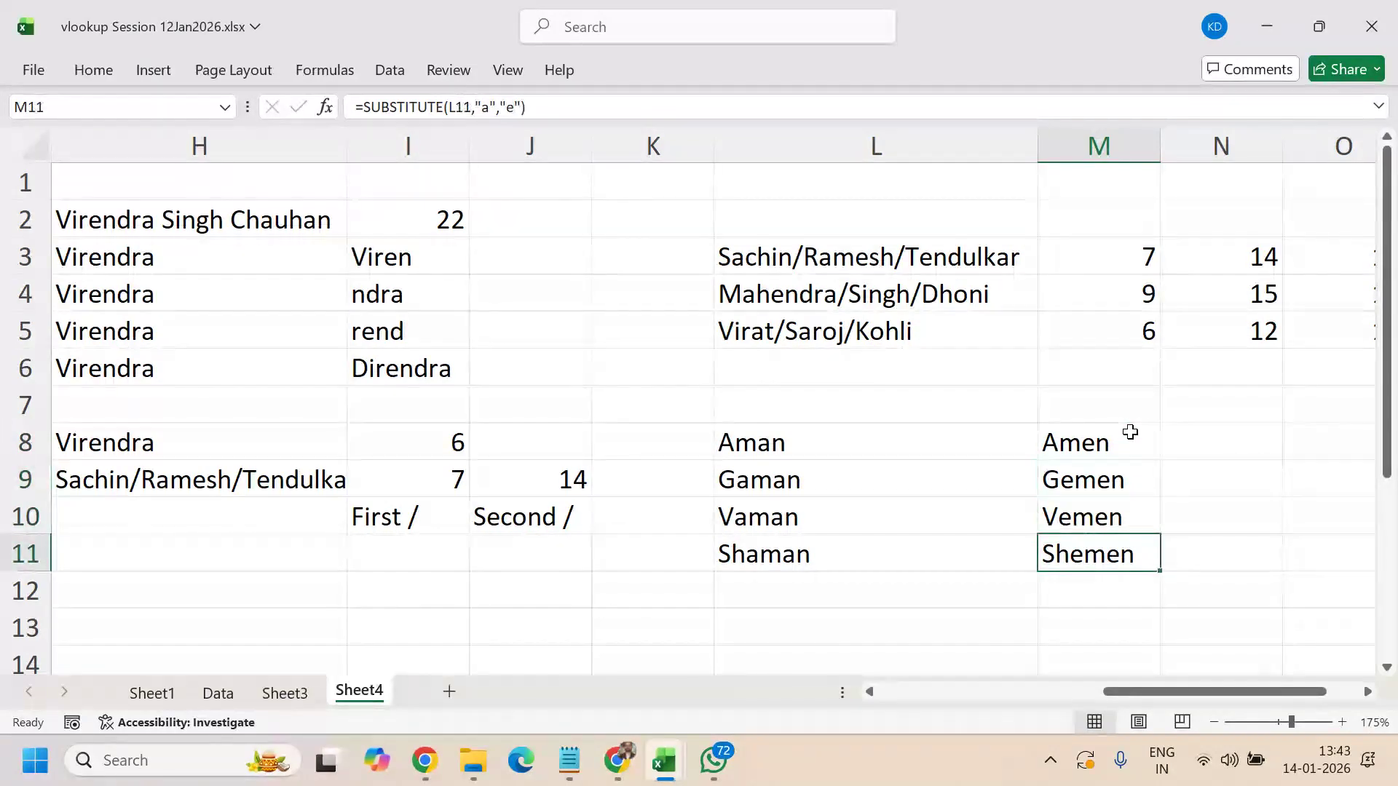
key(Down)
key(Down)
key(Left)
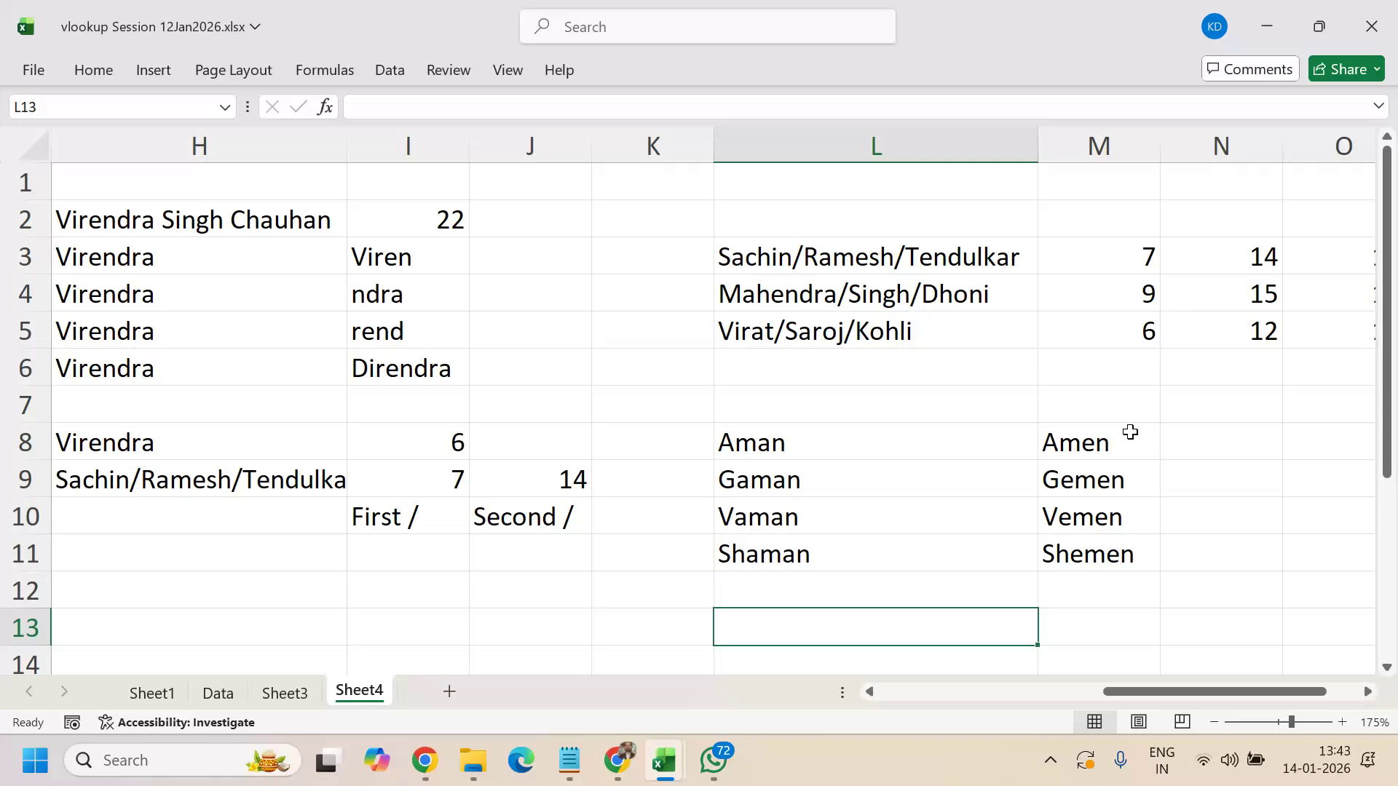
key(Up)
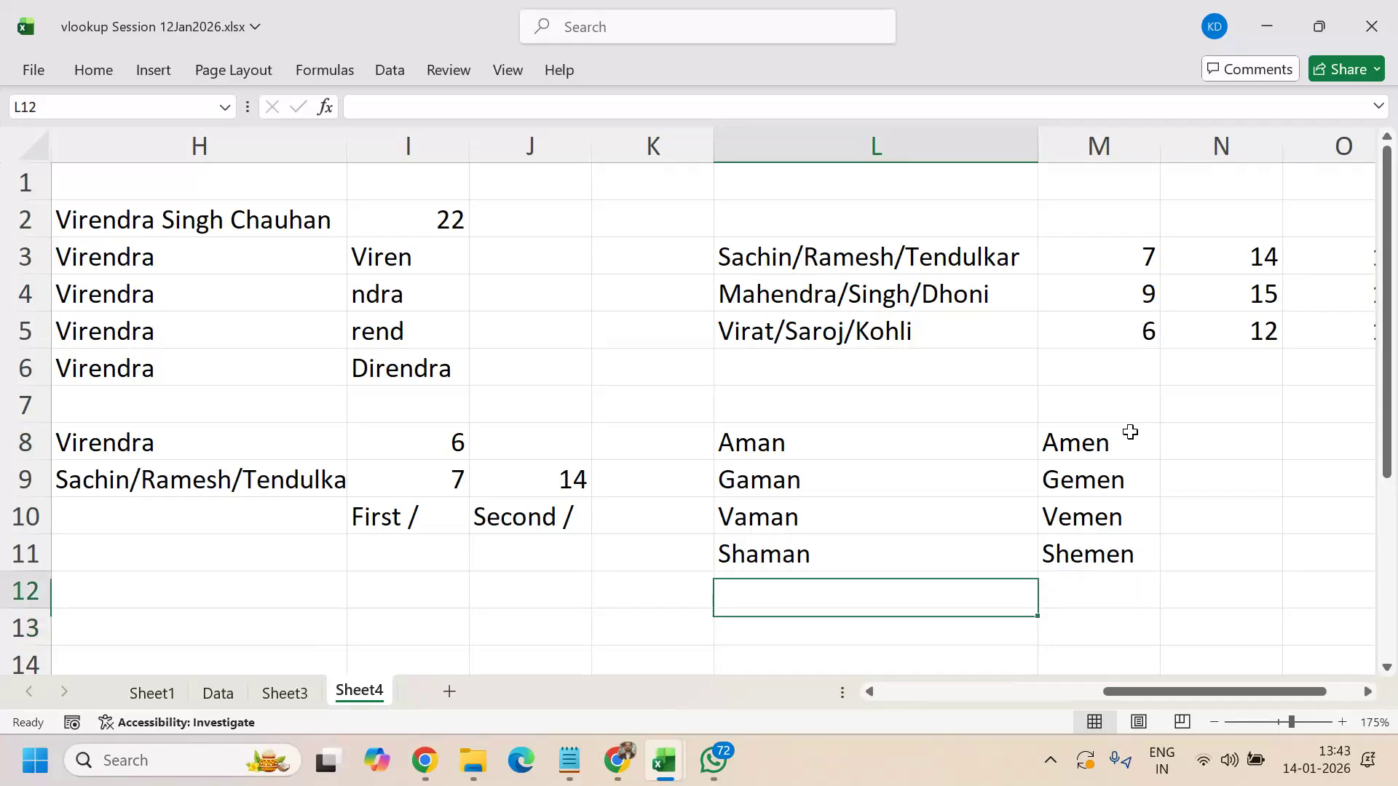
key(Up)
key(Up)
key(Right)
key(Right)
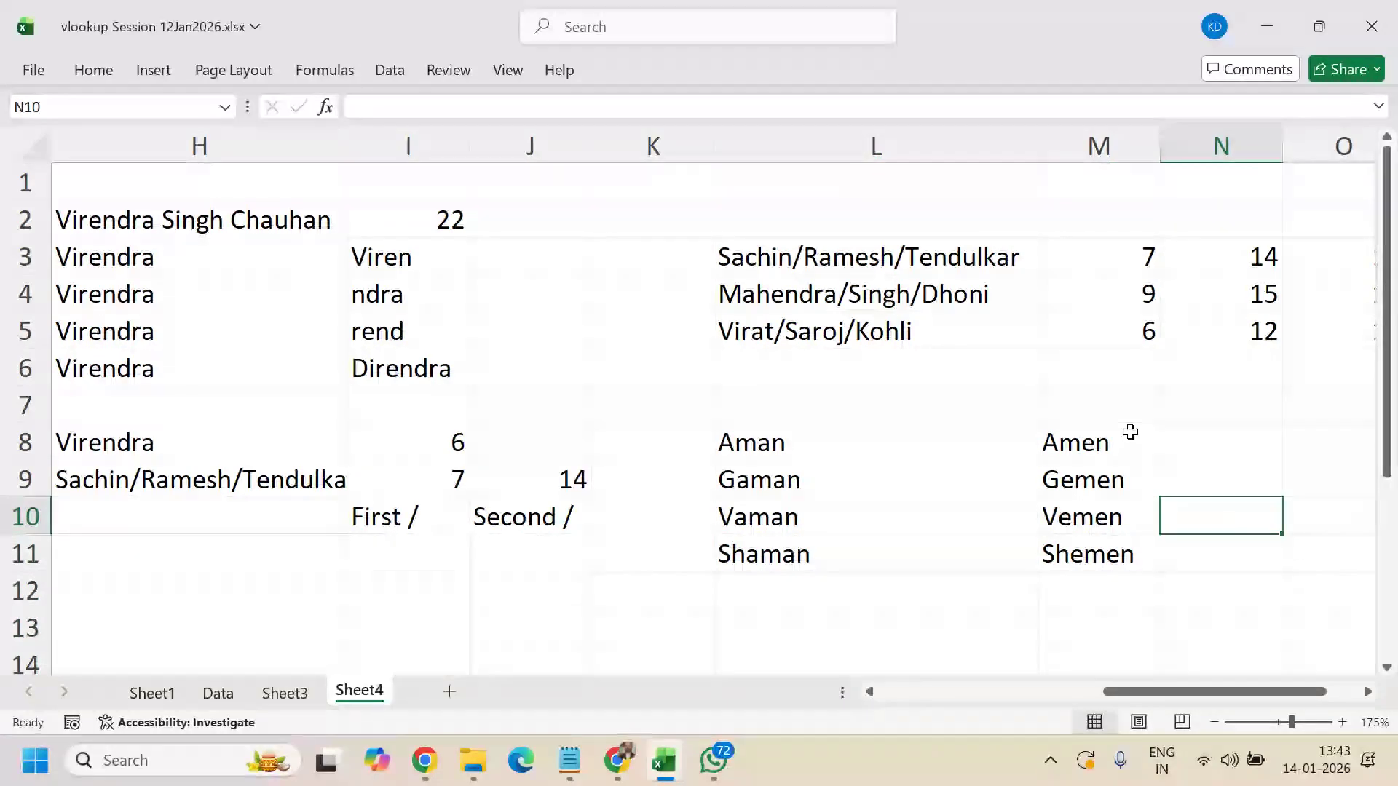
- Enter =SUBSTITUTE(L8,"a","e",2) in N8 to replace only the second 'a'
key(Up)
key(Up)
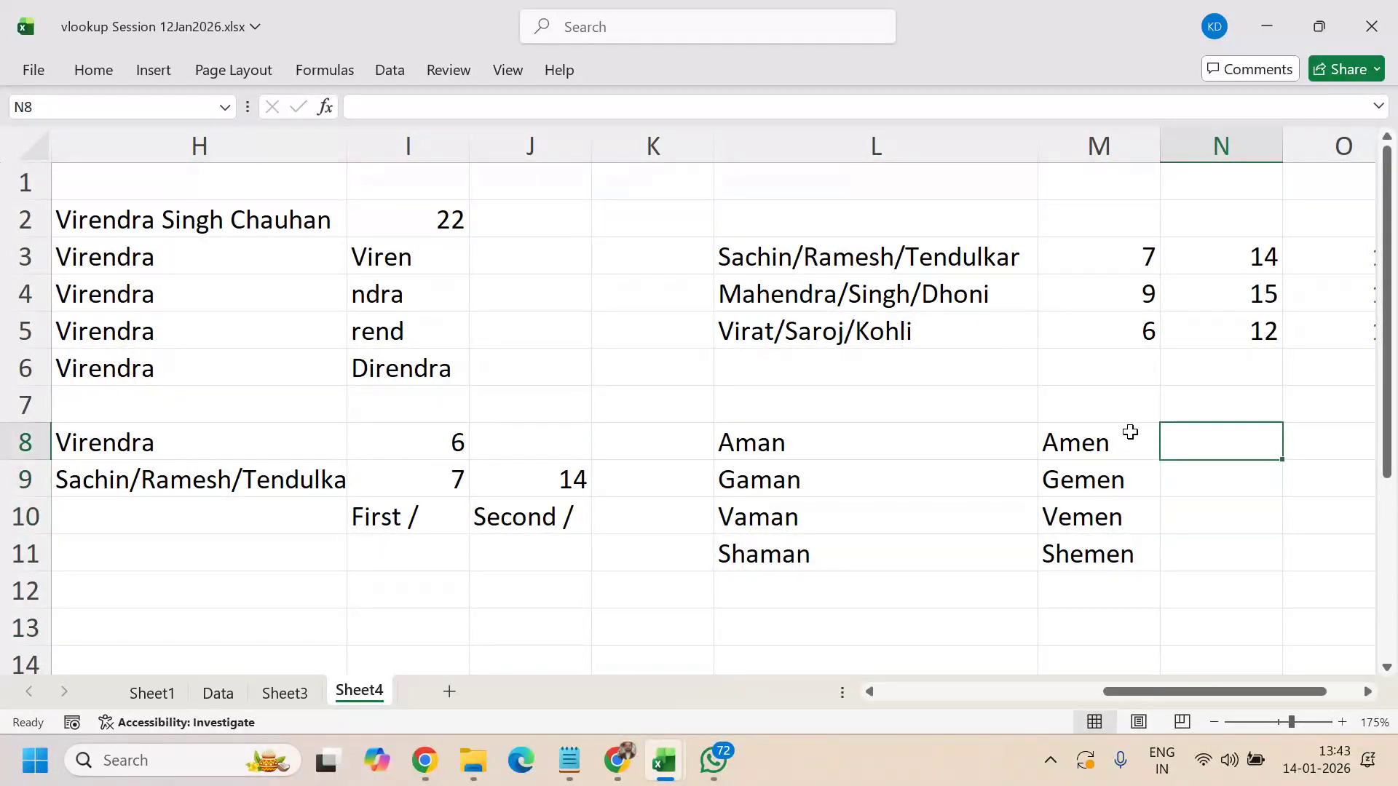
text(=su)
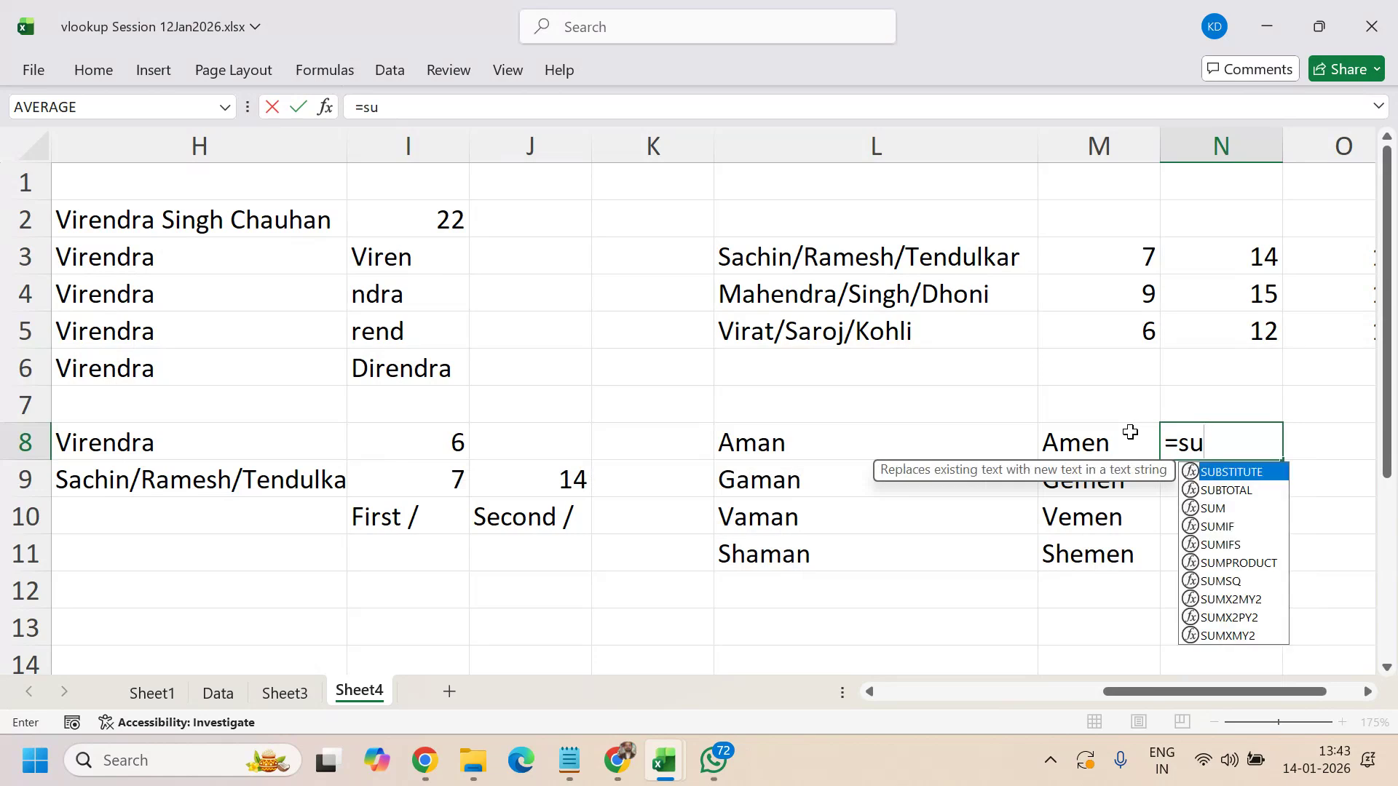
key(Tab)
key(Left)
key(Left)
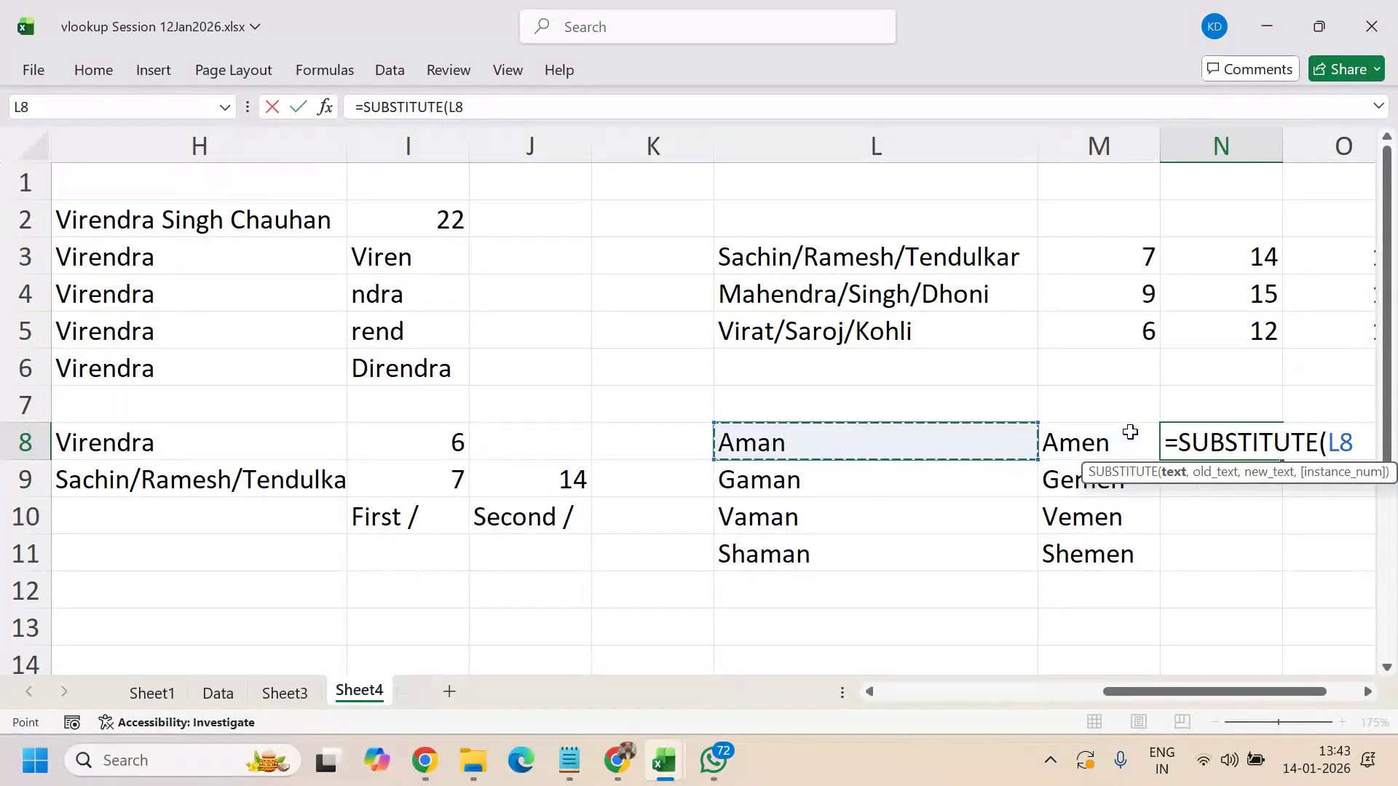
text(,"a","e")
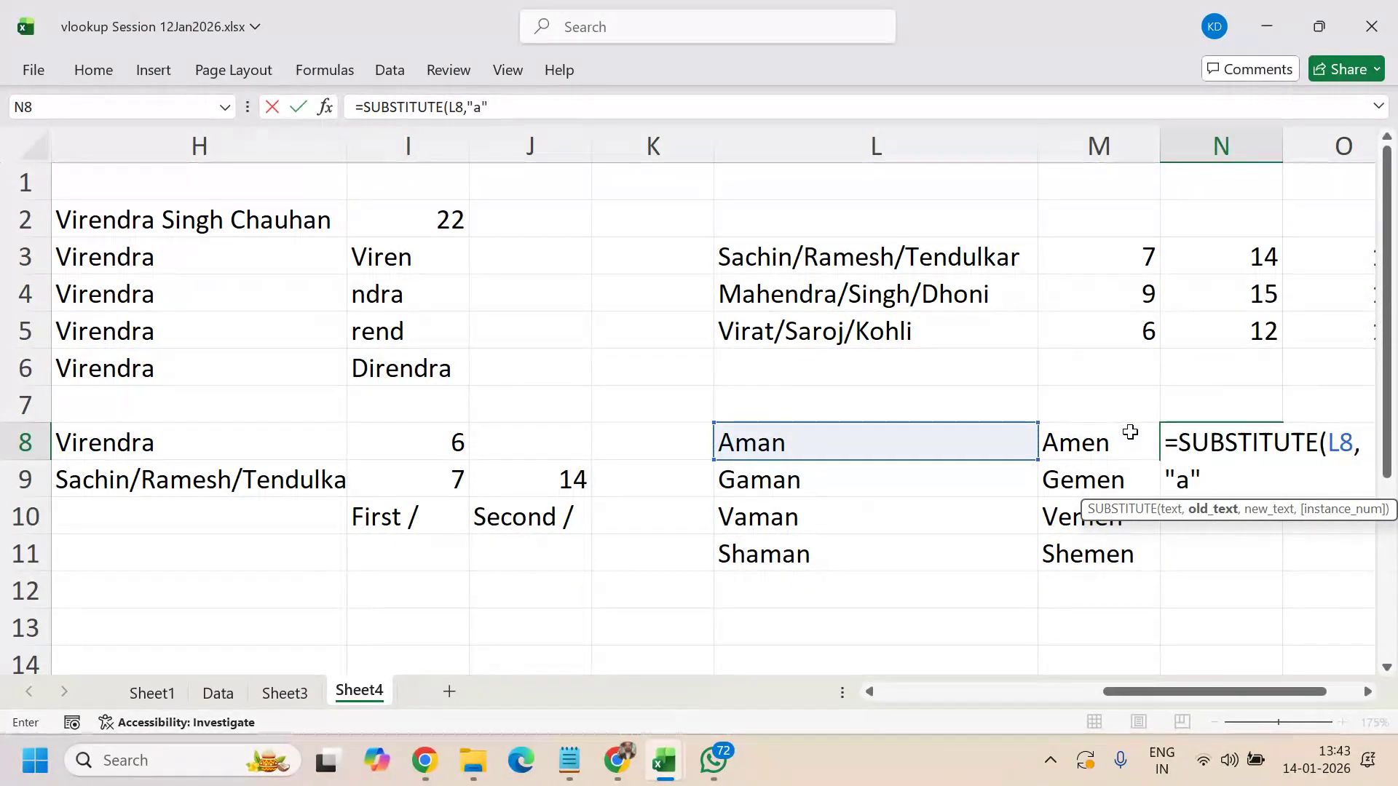
text(,)
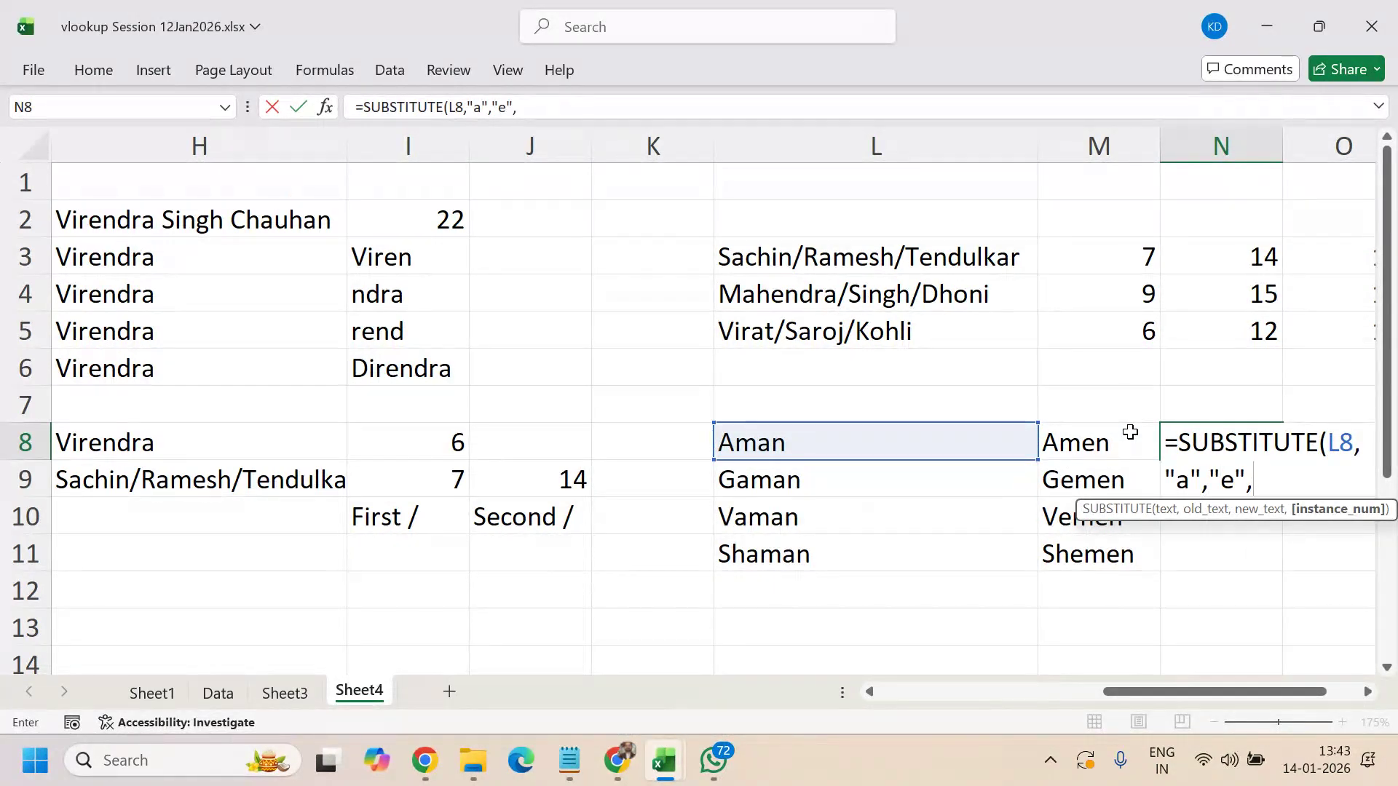
key(BackSpace)
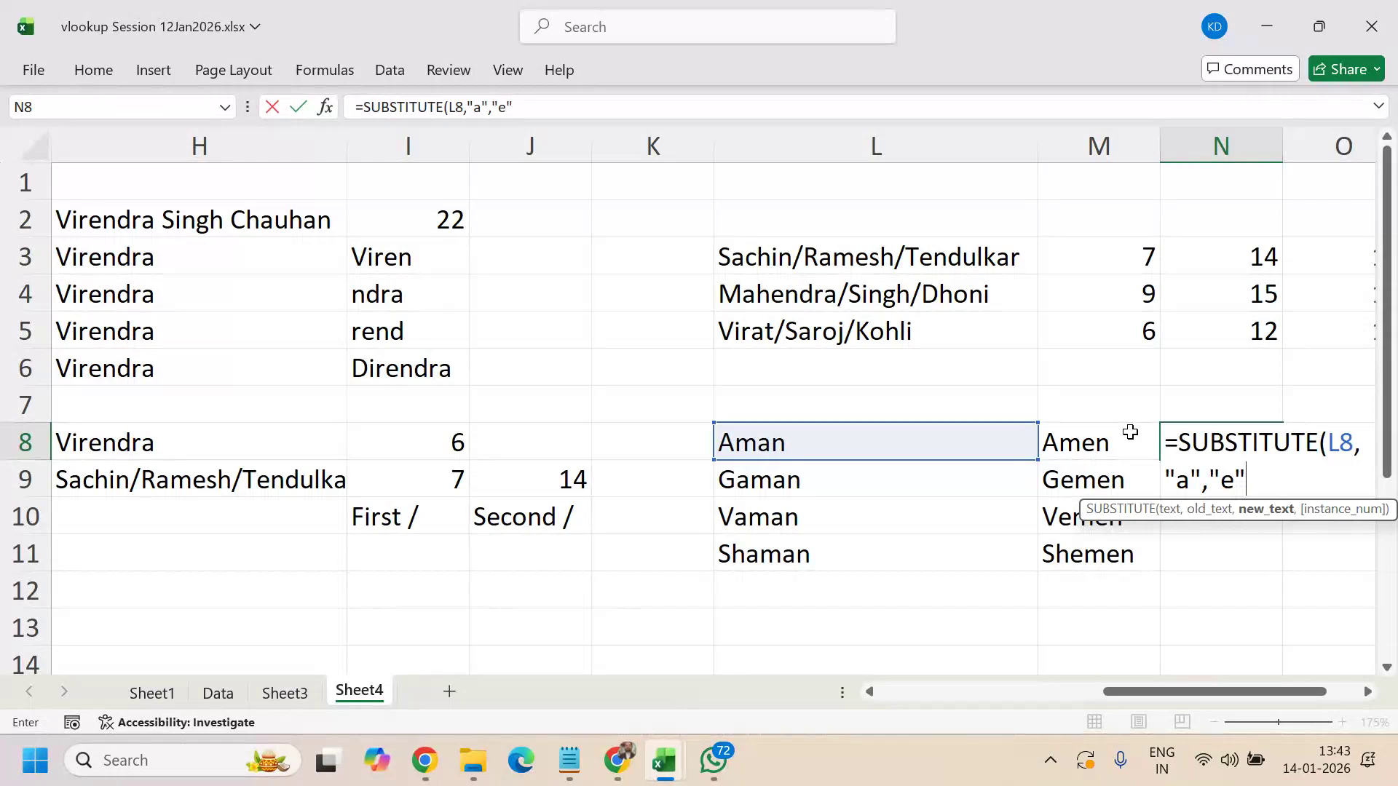
text(,)
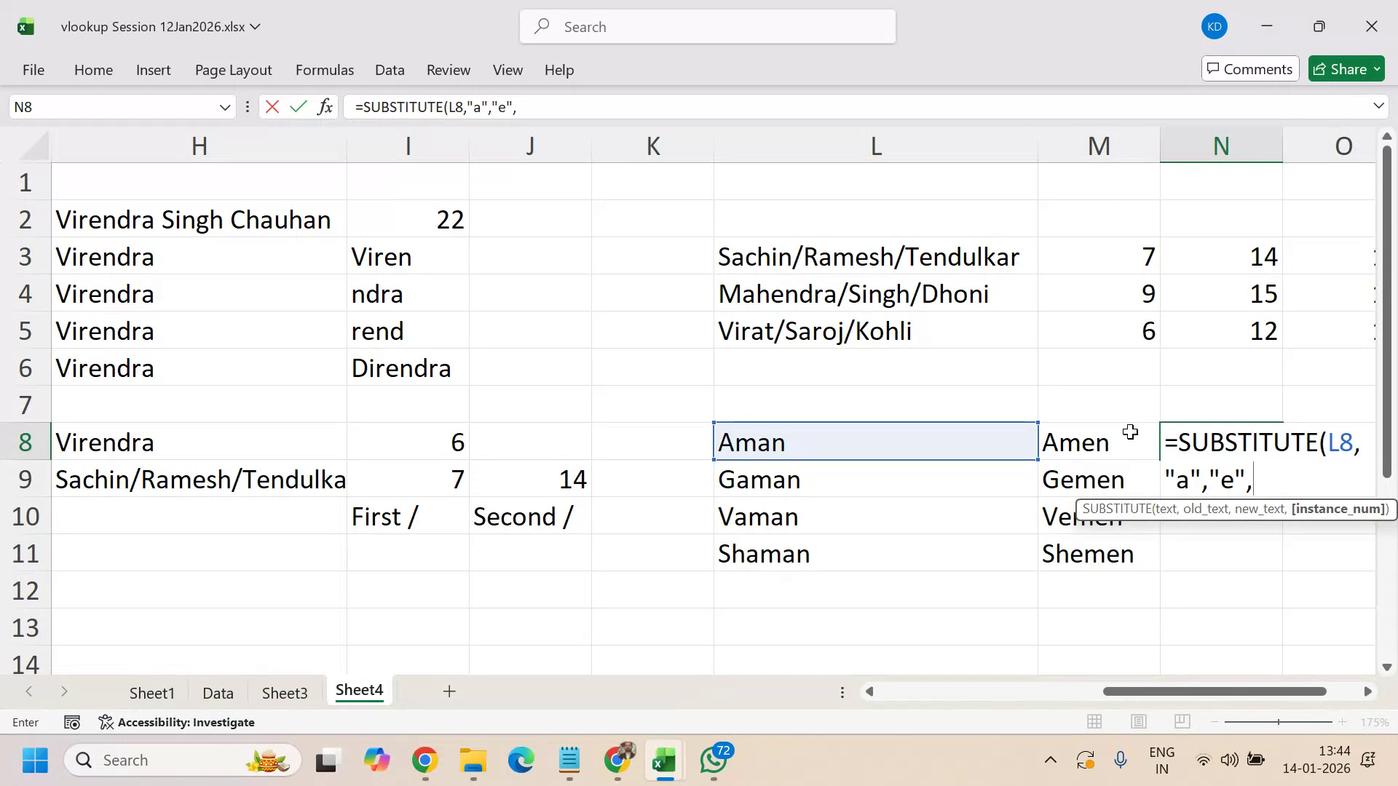
text(2))
key(Return)
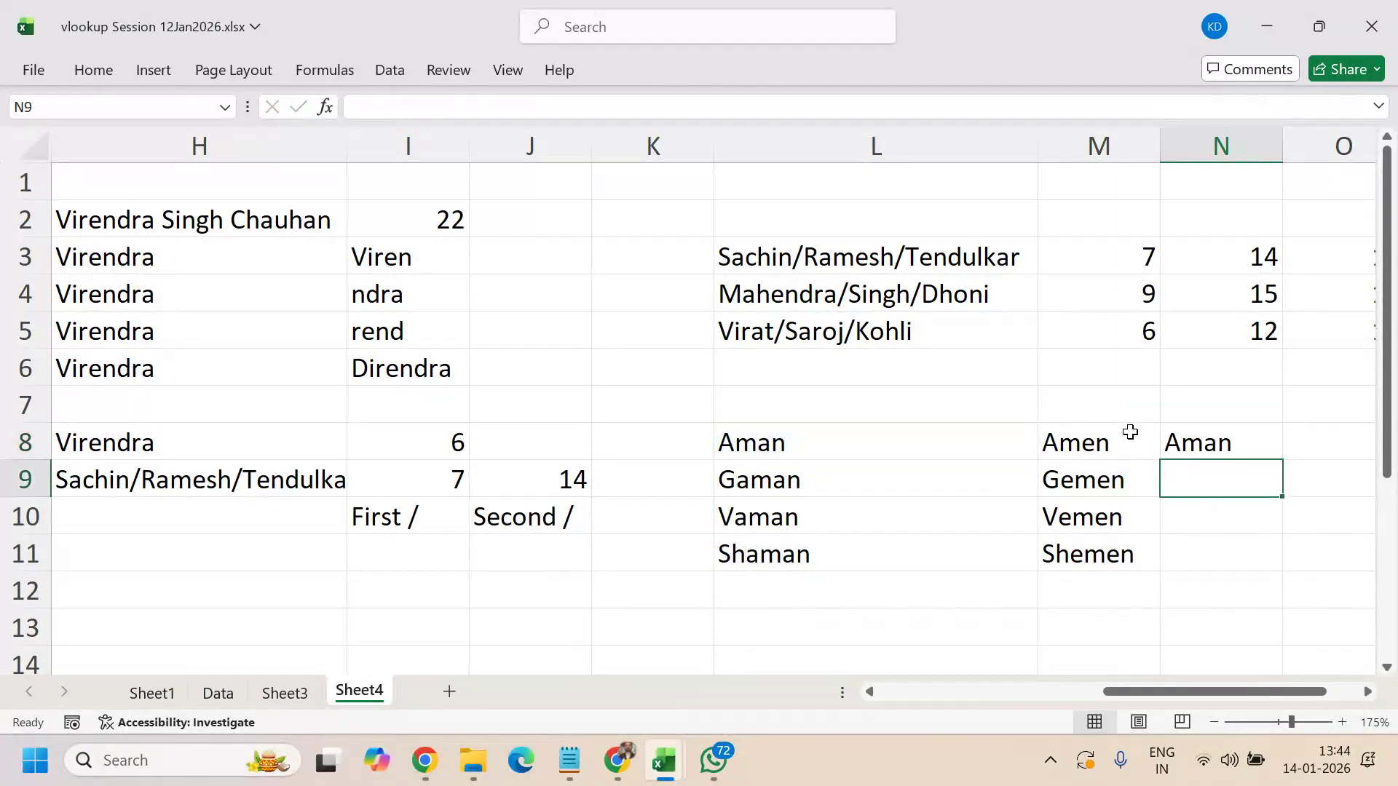
- Fill the N8 formula down through N11 for all four names
key(Up)
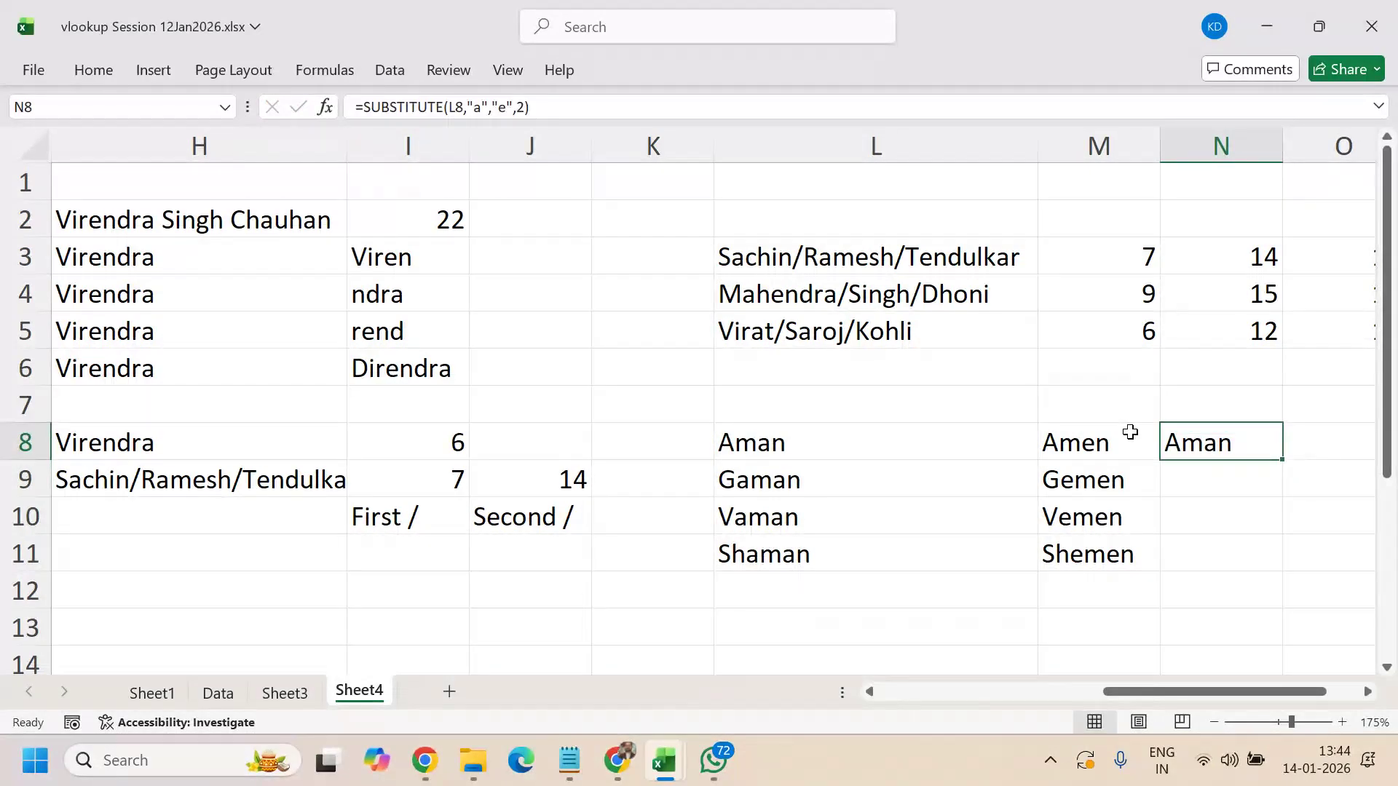
key(shift+Down)
key(shift+Down)
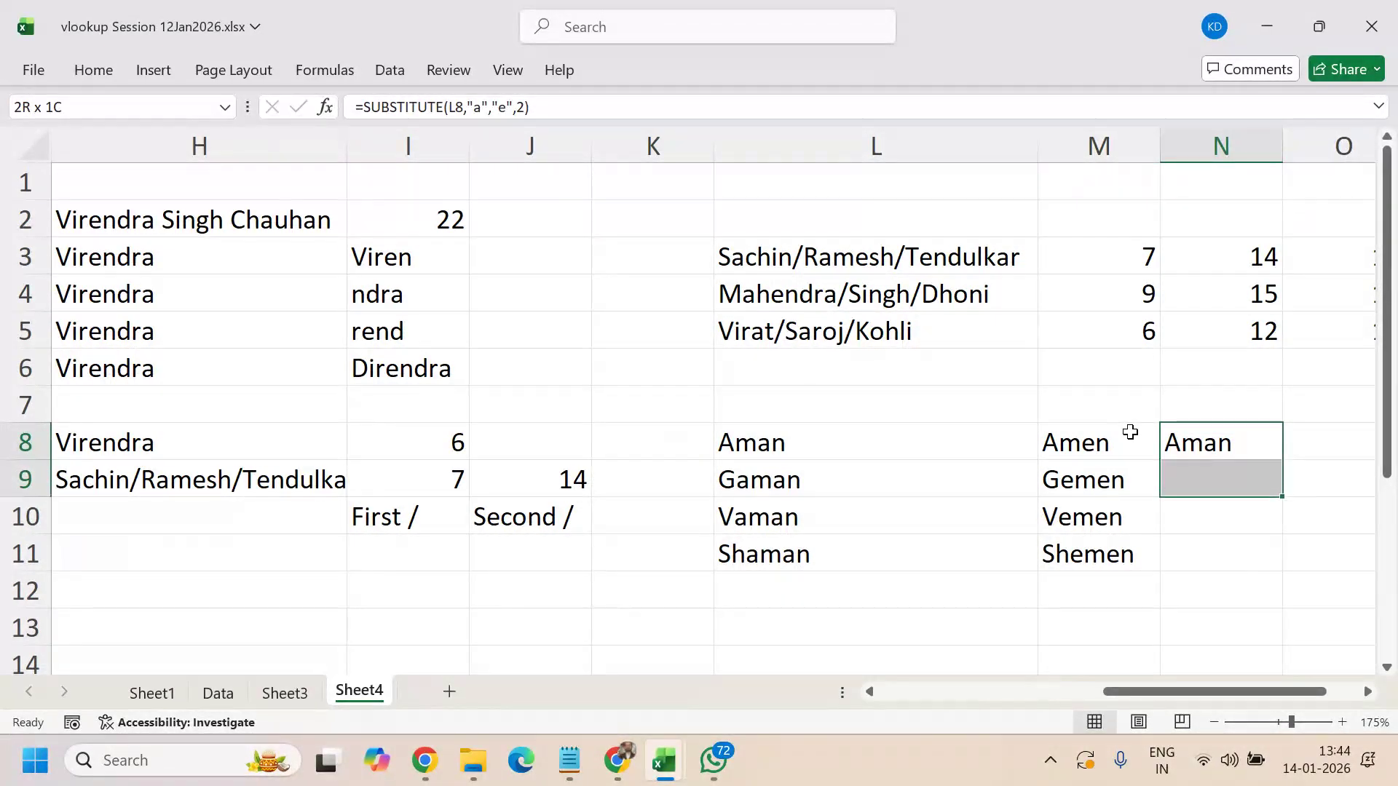
key(shift+Down)
key(ctrl+d)
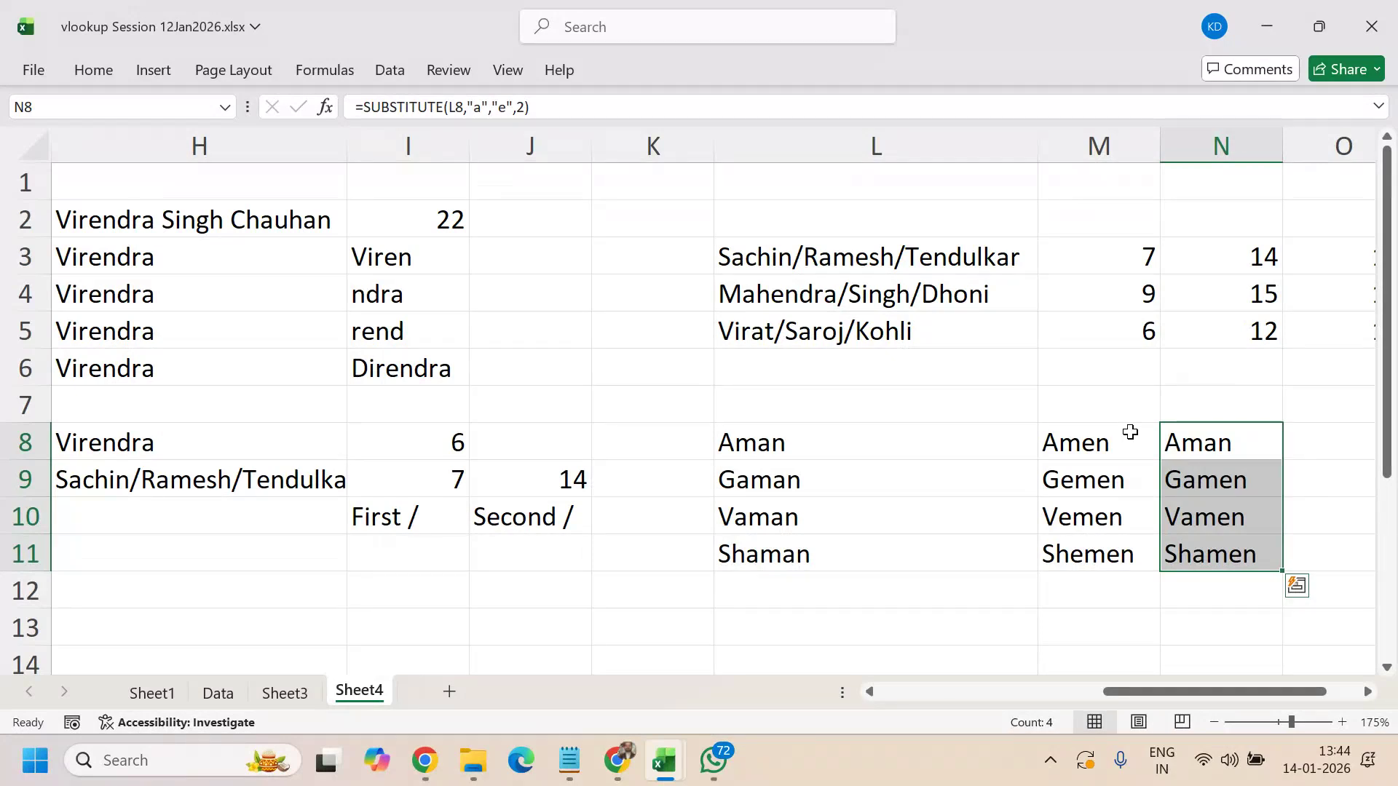
- Enter Sachin@Ramesh@Tendulkar@Cricket in cell L13
key(Right)
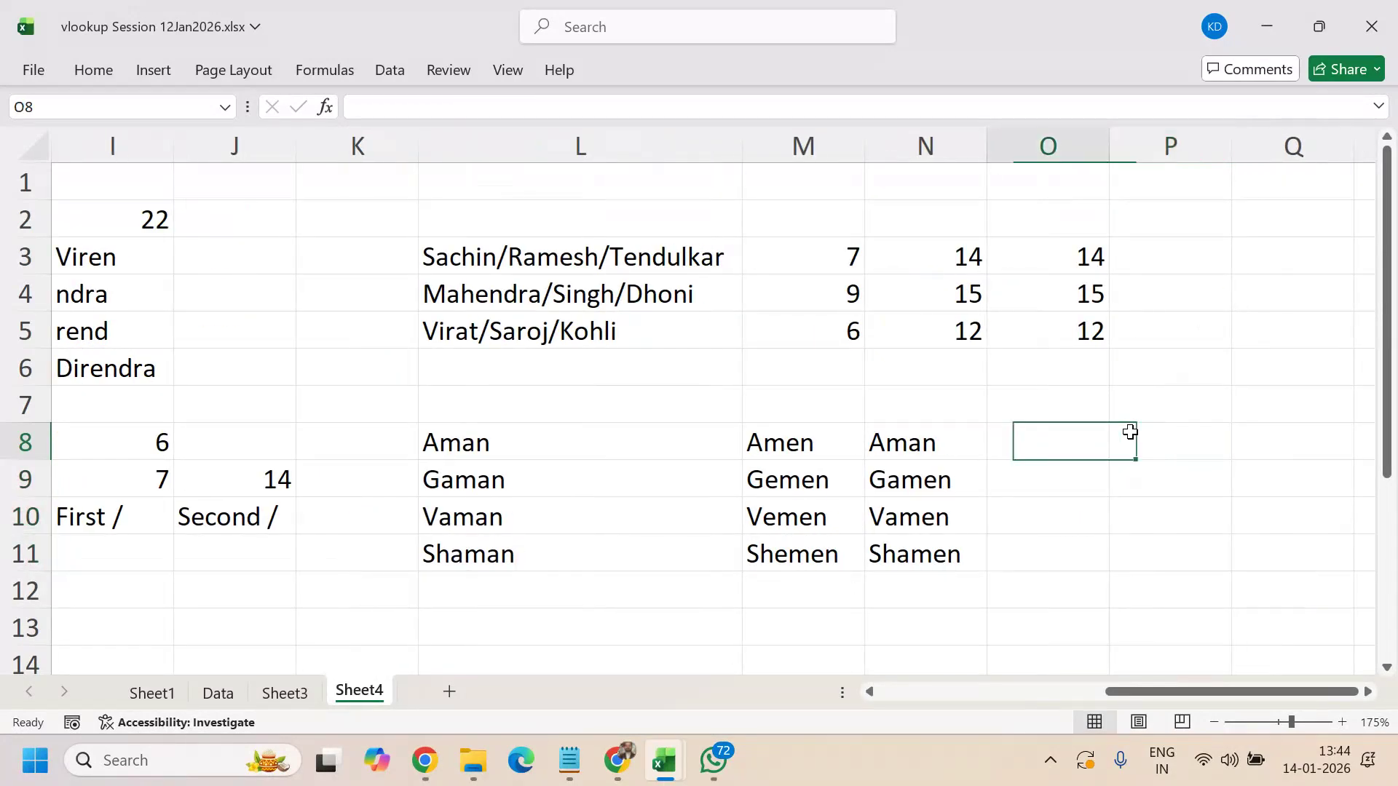
key(Left)
key(Left)
key(Down)
key(Down)
key(Down)
key(Down)
key(Down)
key(Down)
key(Left)
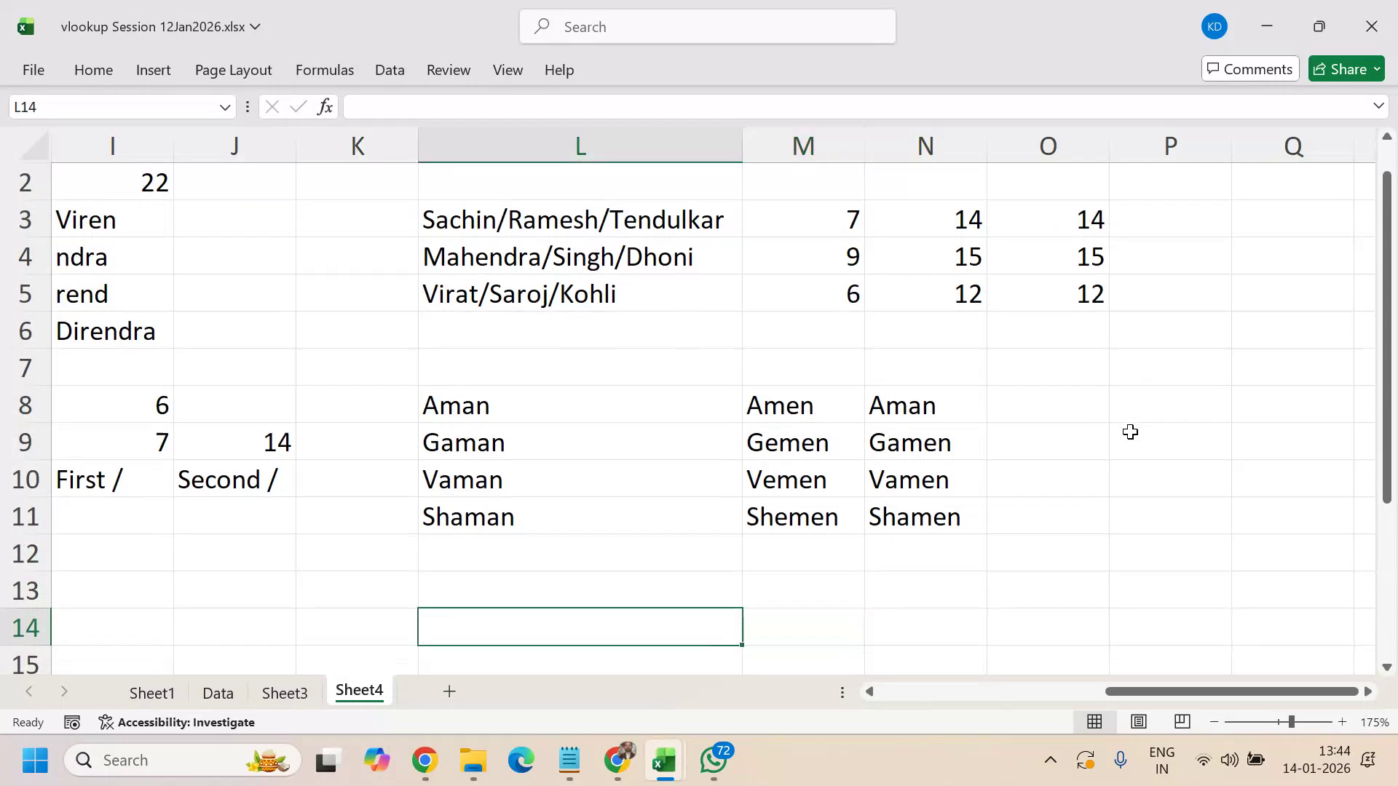
key(Up)
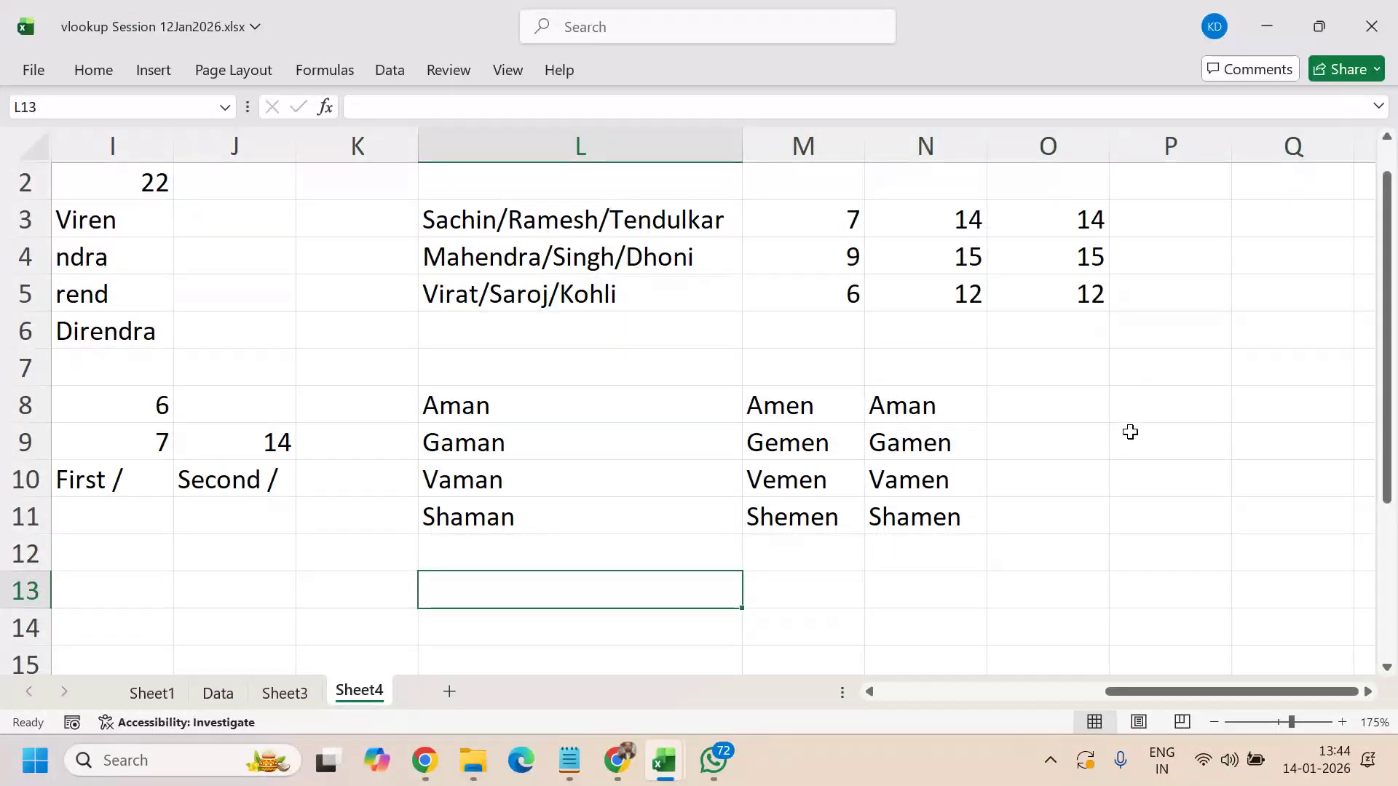
text(Sachin)
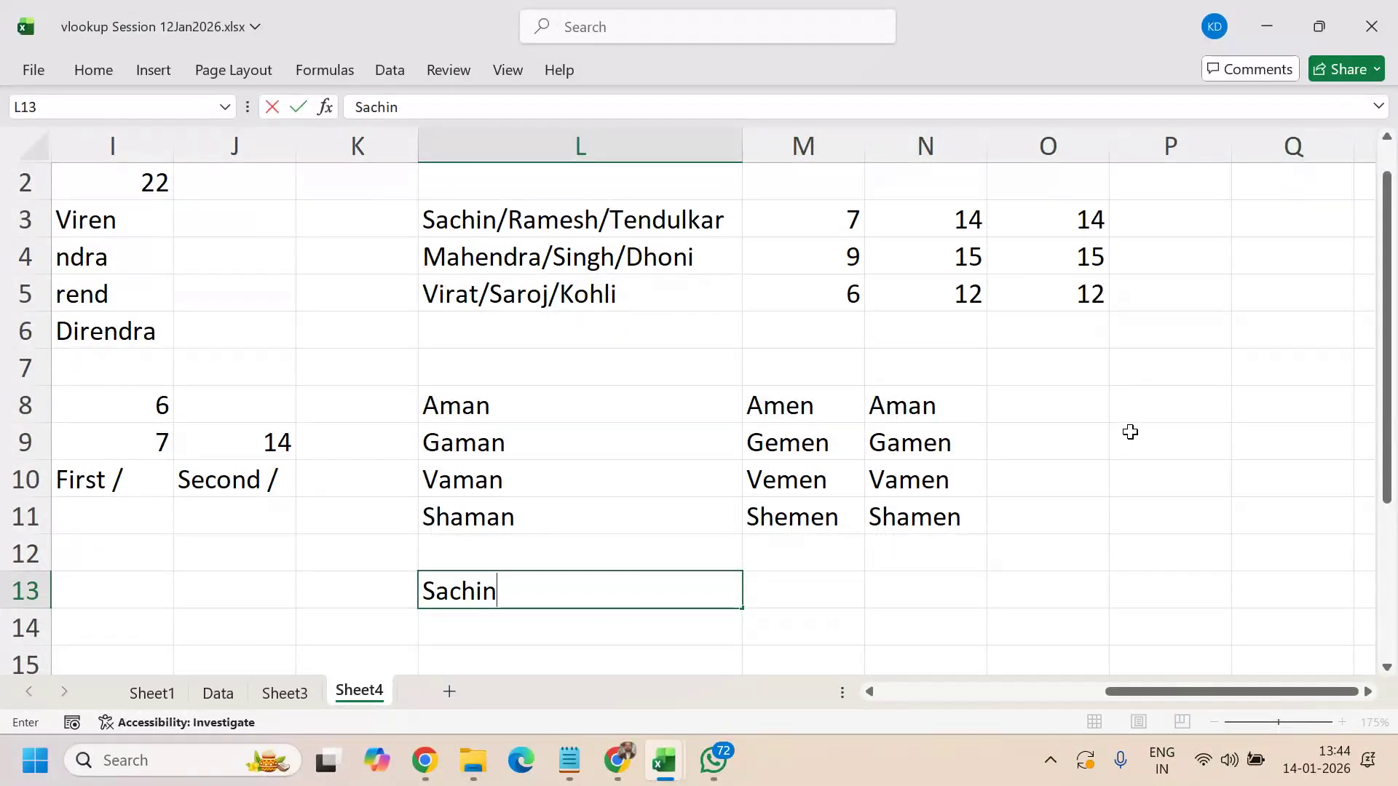
text(@Tend)
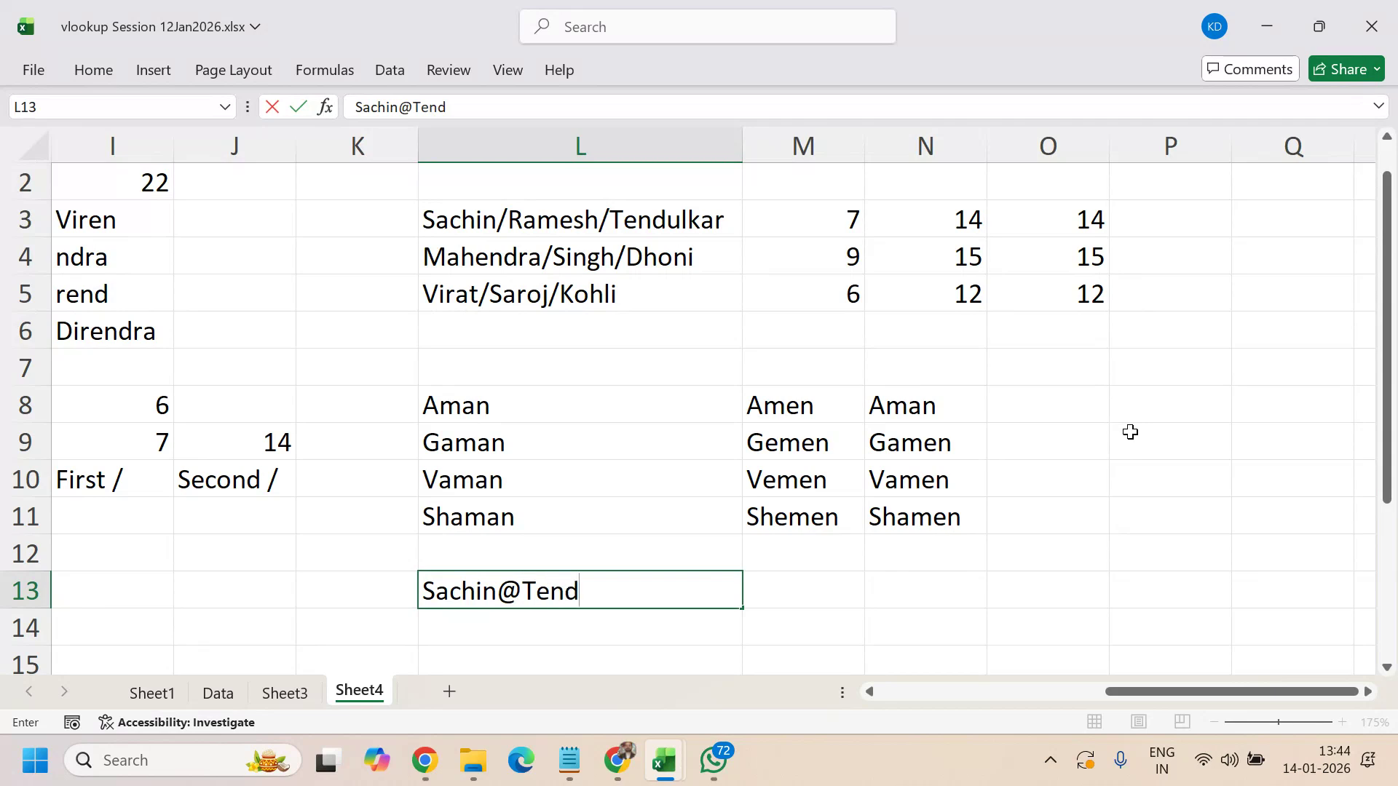
text(ulkar)
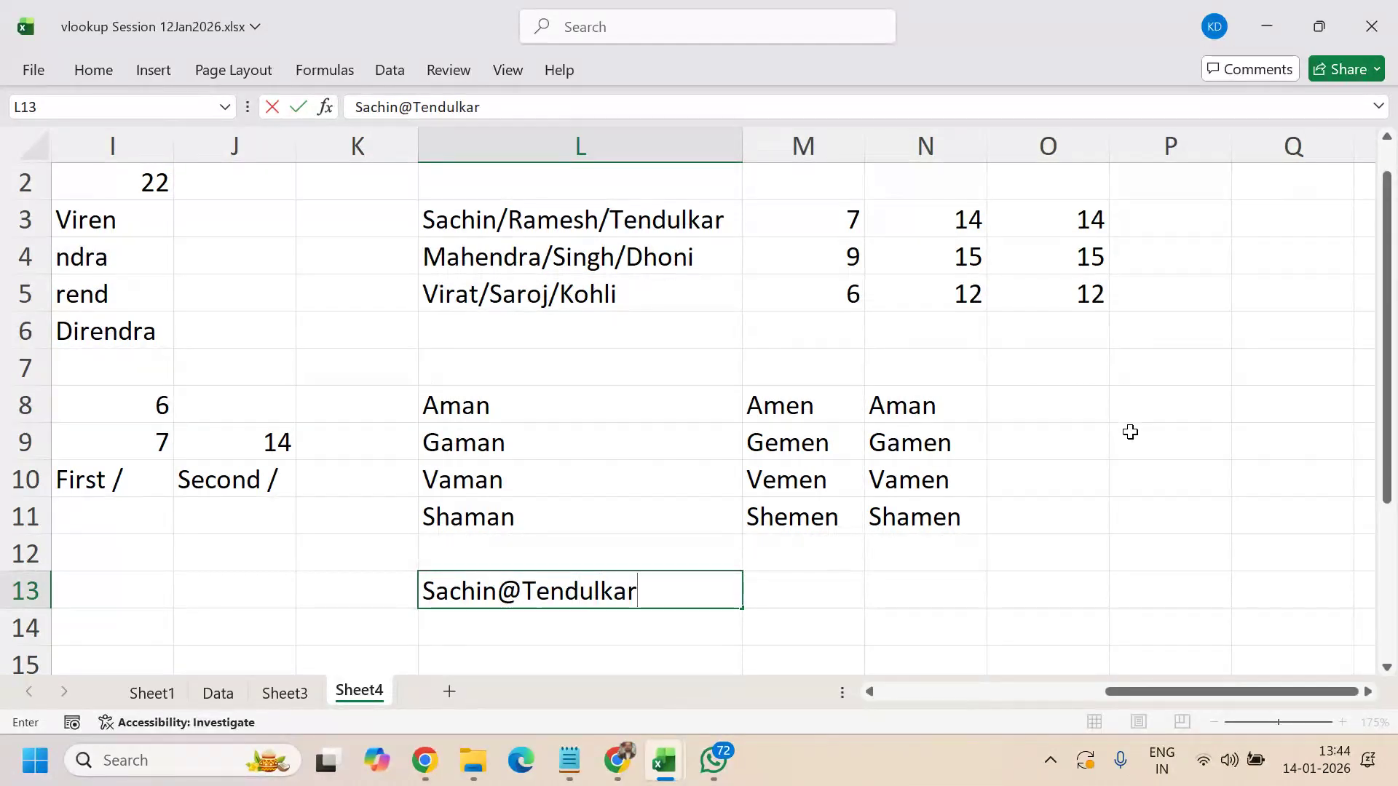
text(@)
key(BackSpace)
key(BackSpace)
key(BackSpace)
key(BackSpace)
key(BackSpace)
key(BackSpace)
key(BackSpace)
key(BackSpace)
key(BackSpace)
key(BackSpace)
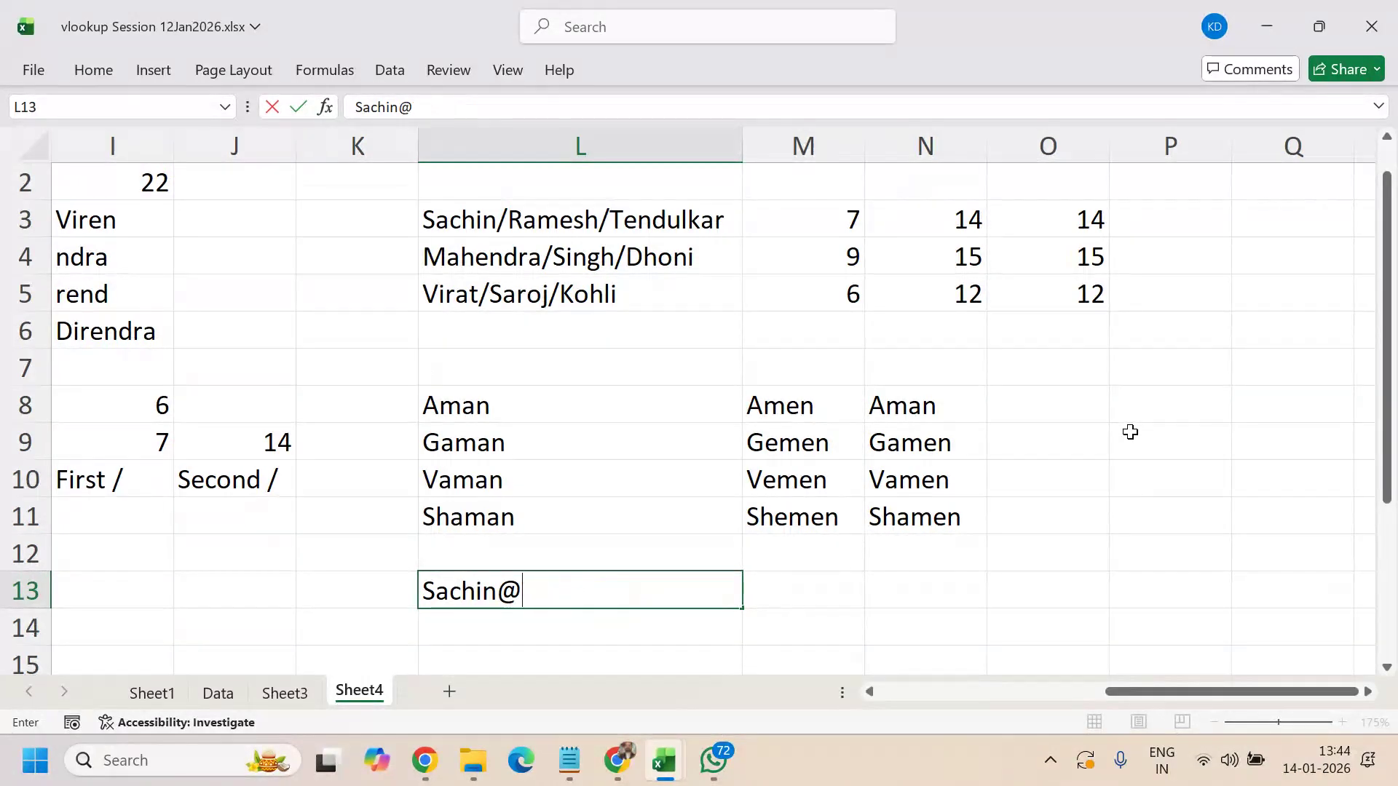
text(Ramesh)
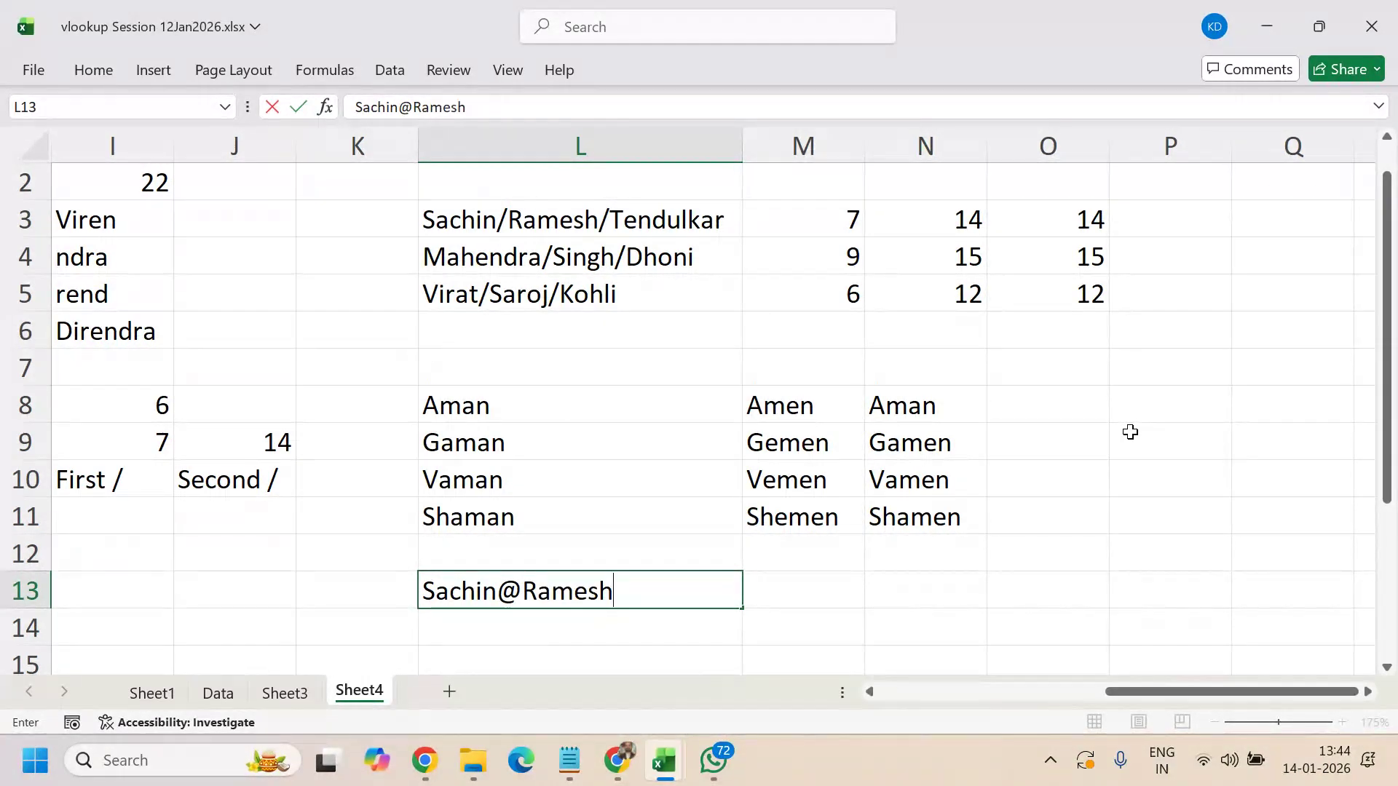
text(@Tendul)
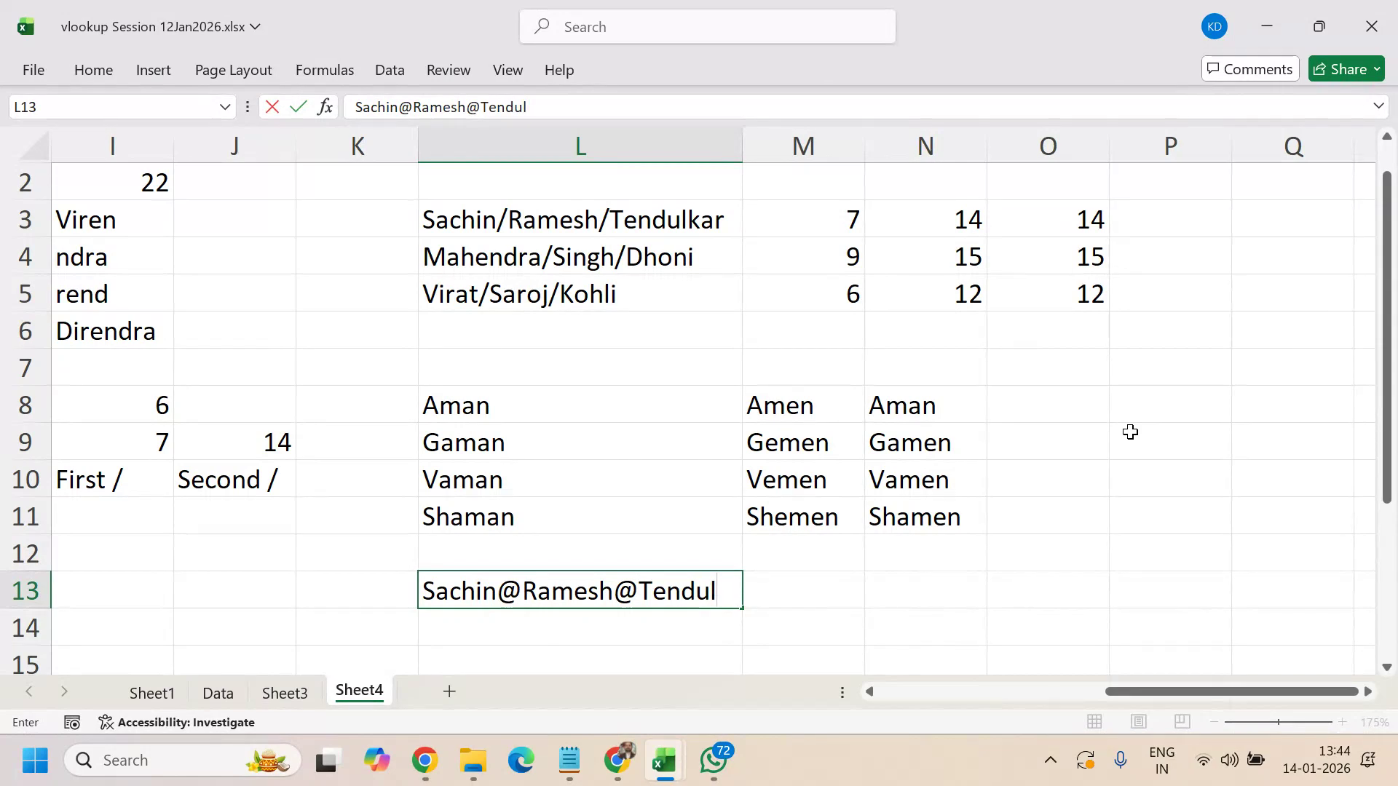
text(kar@Cri)
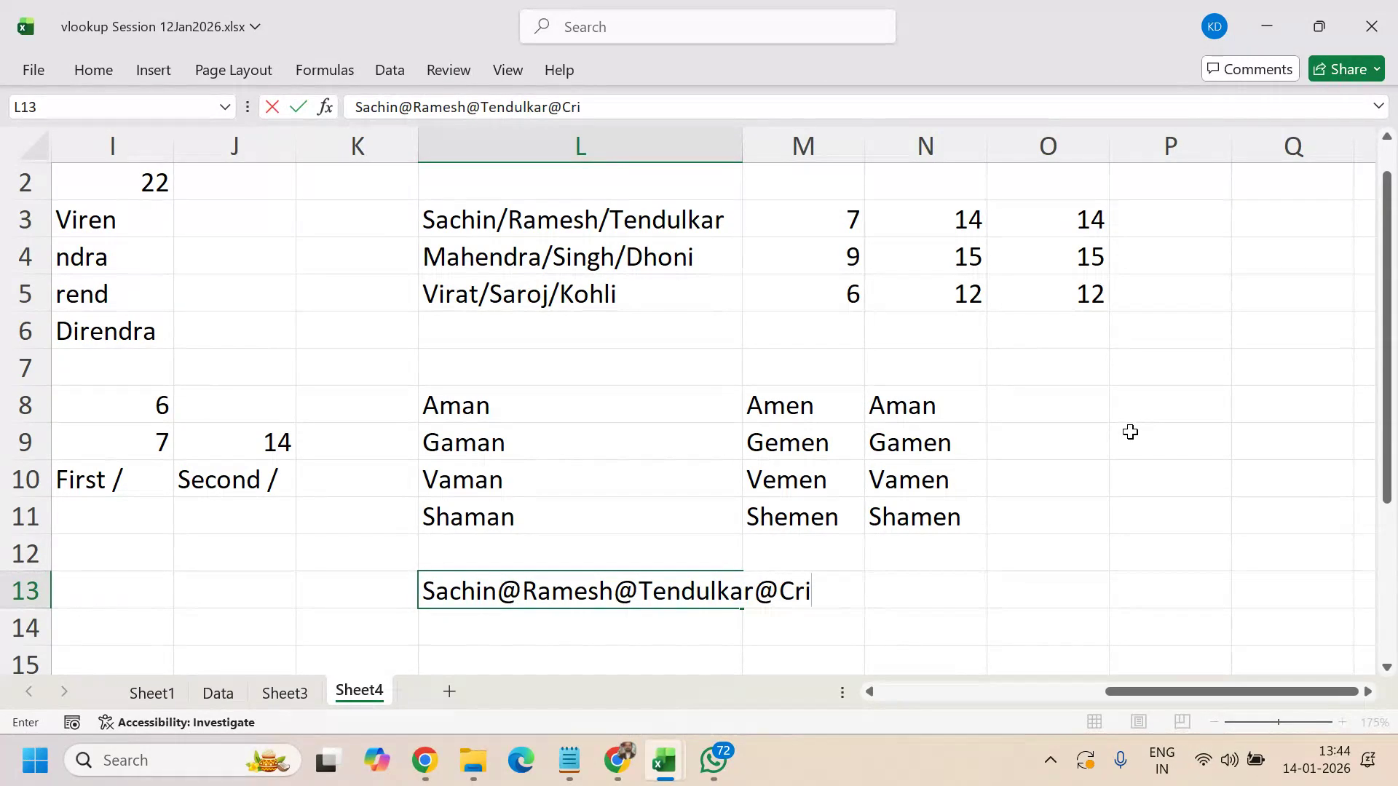
text(cket)
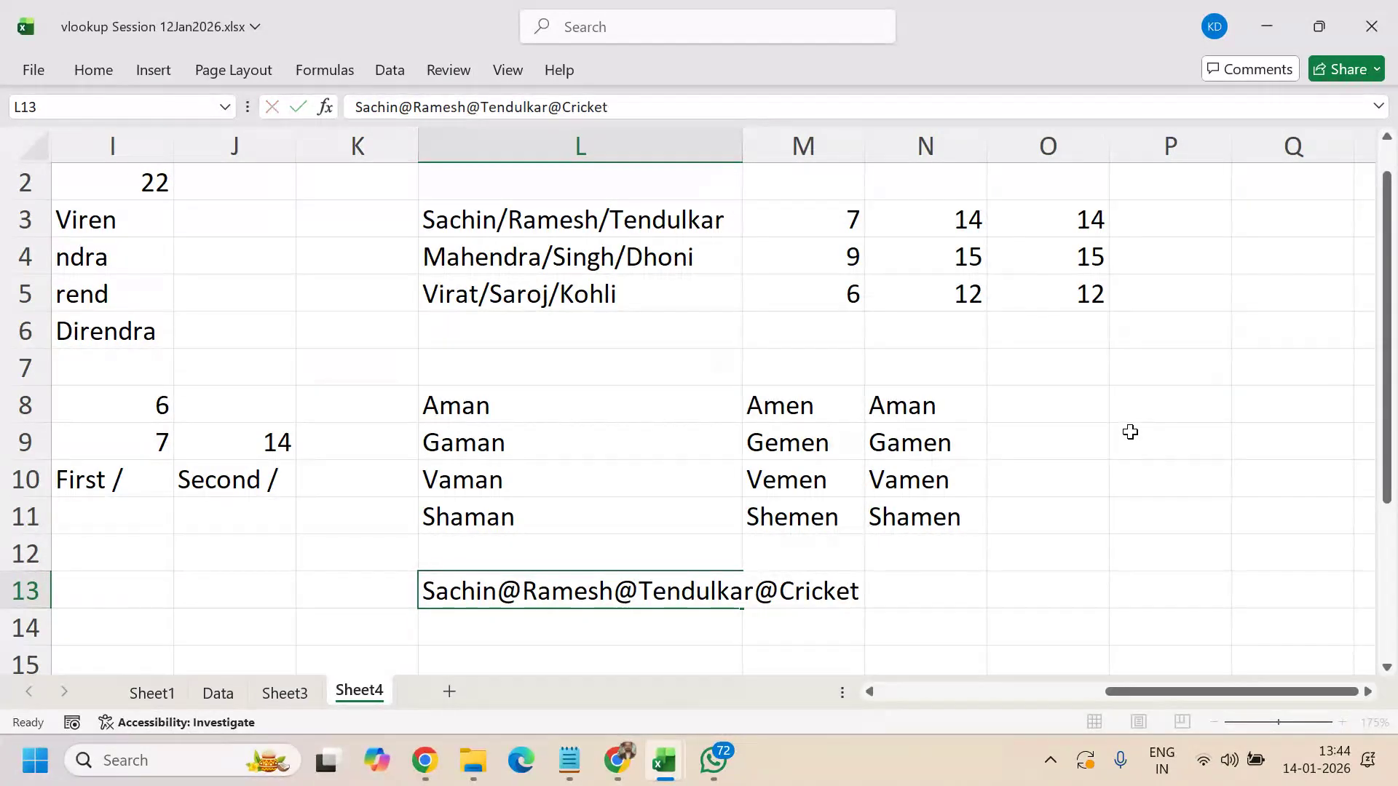
key(Return)
key(Up)
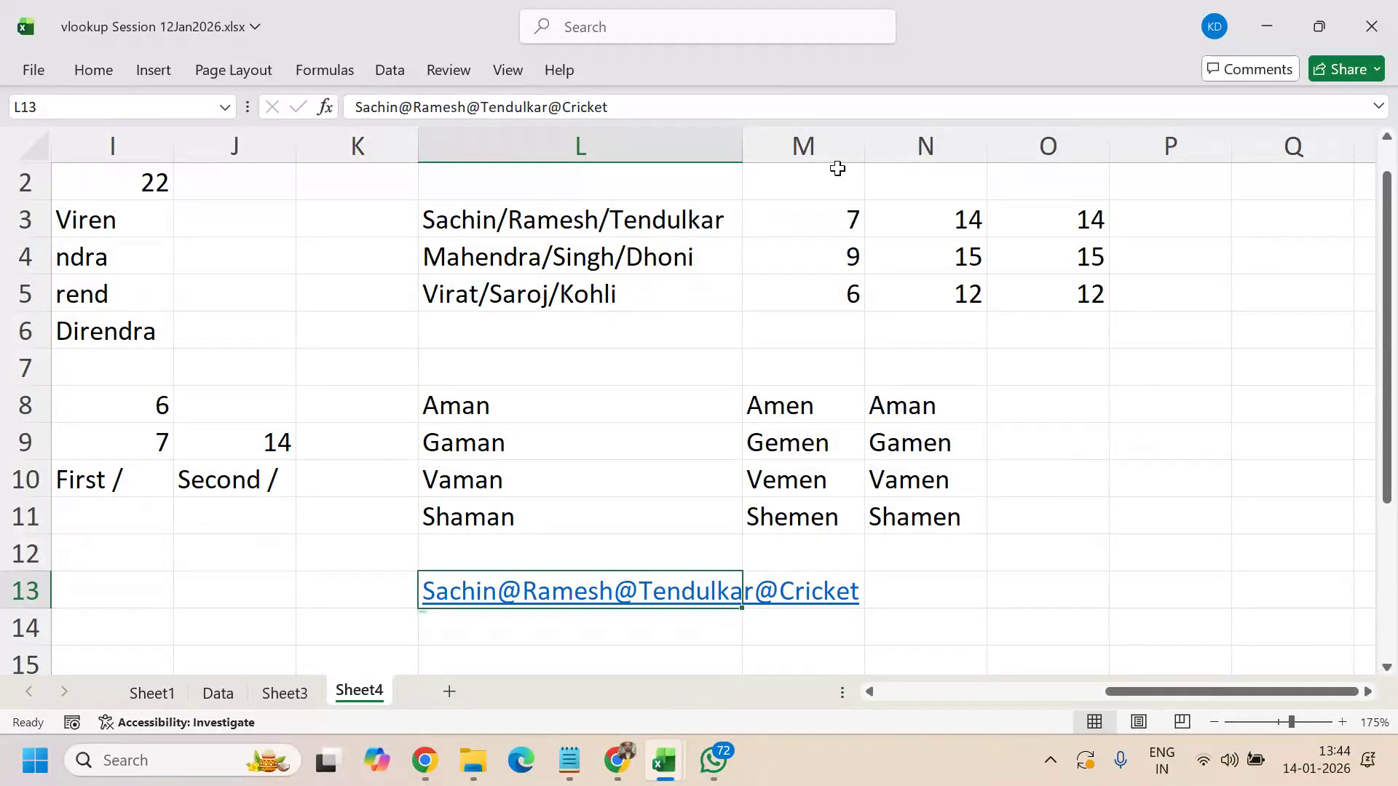
- Autofit column L's width to fit the new L13 text
key(alt+h)
key(o)
key(i)
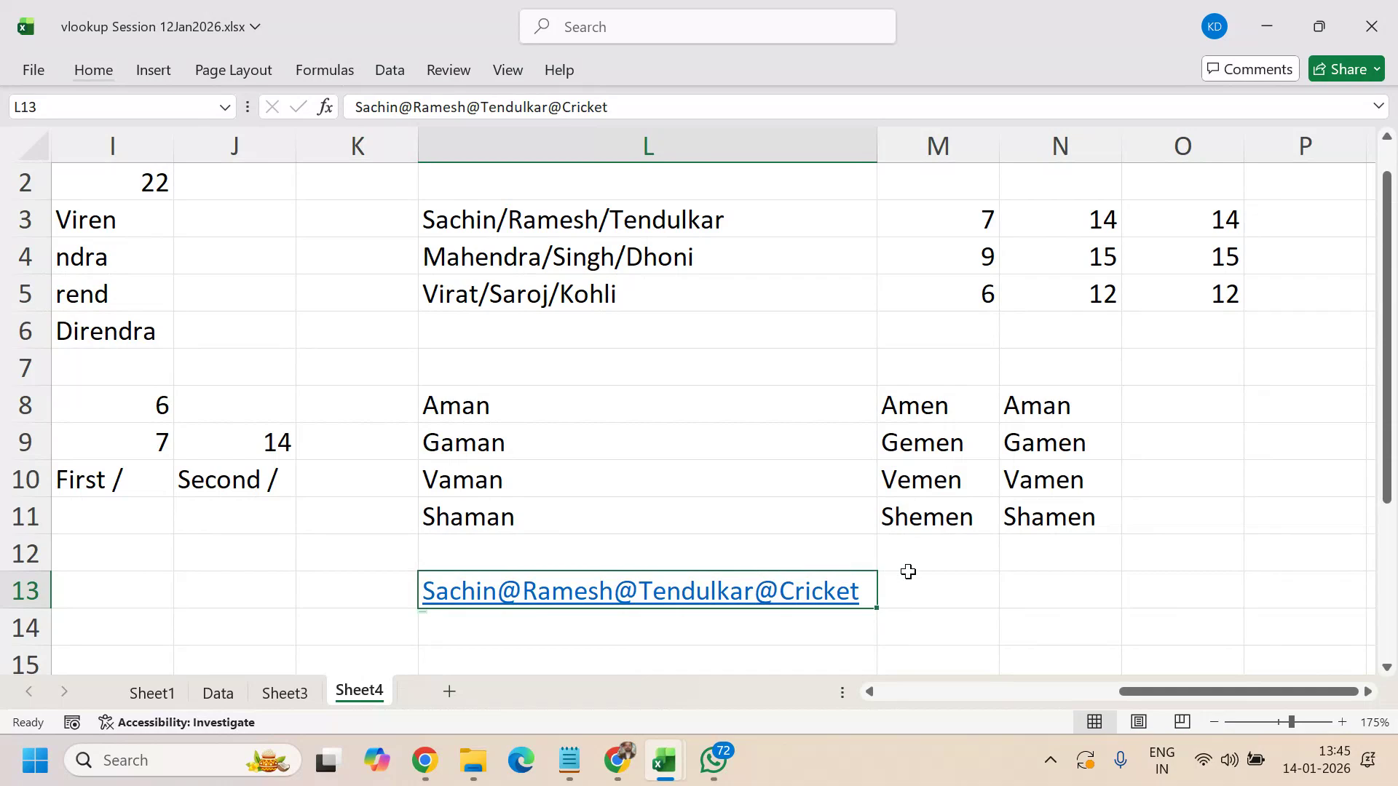
click(934, 589)
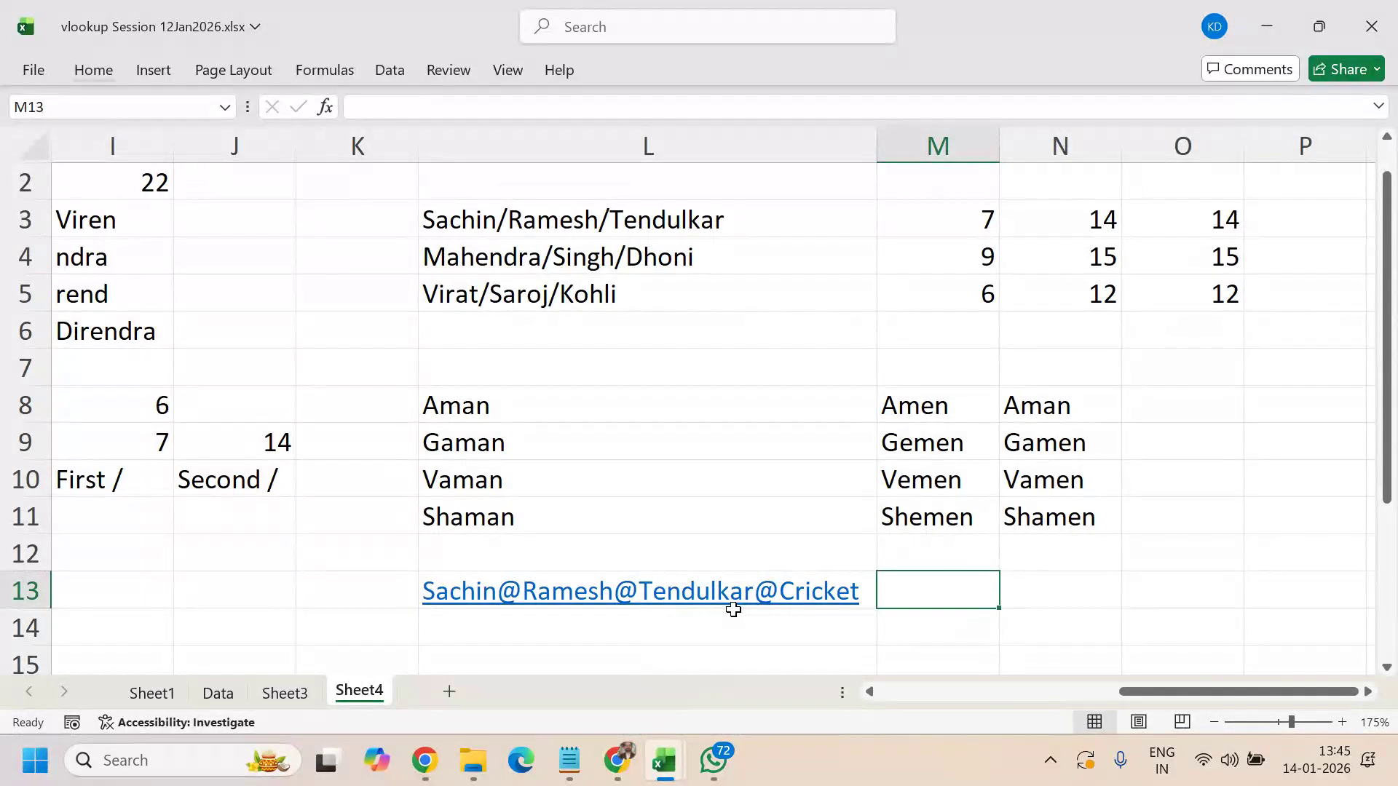
scroll(844, 539, down, 1)
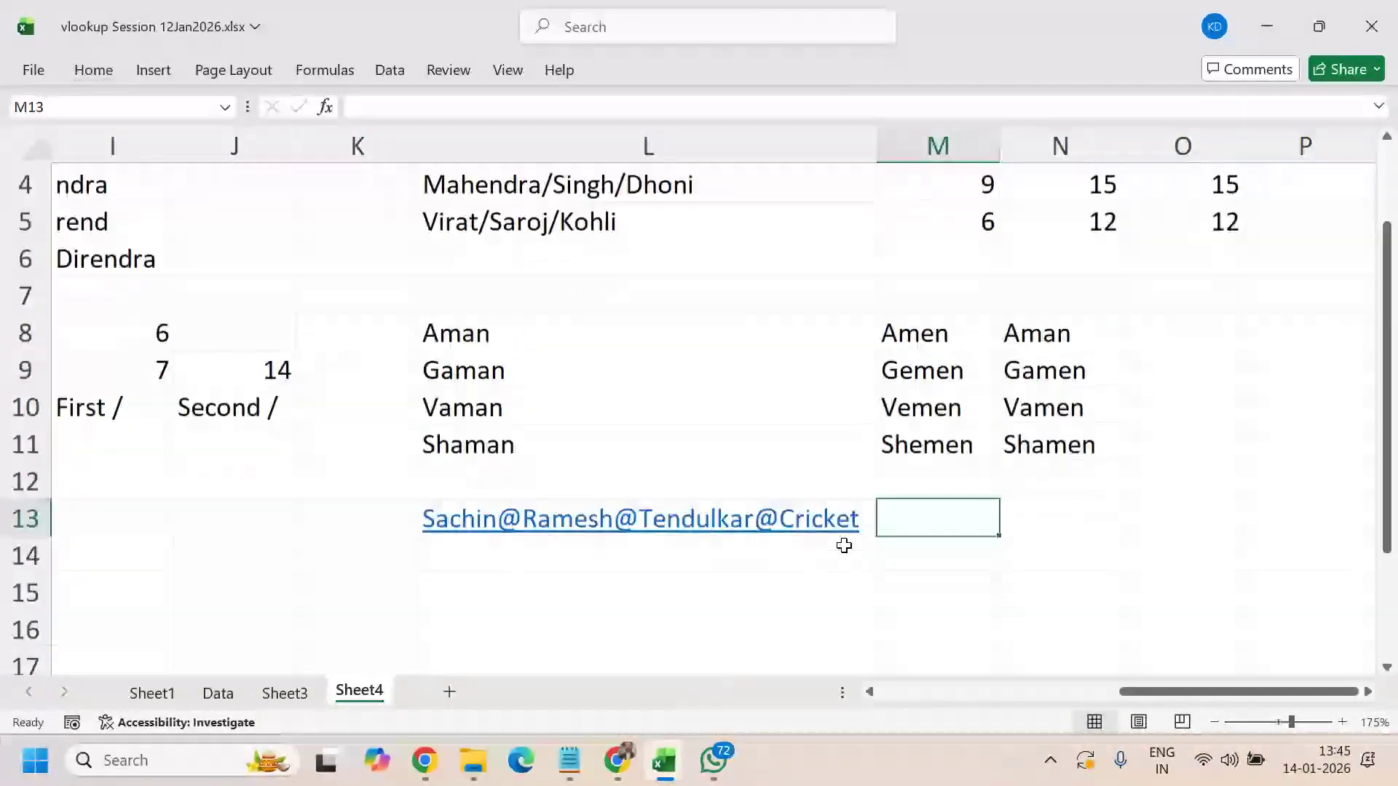
scroll(844, 546, up, 1)
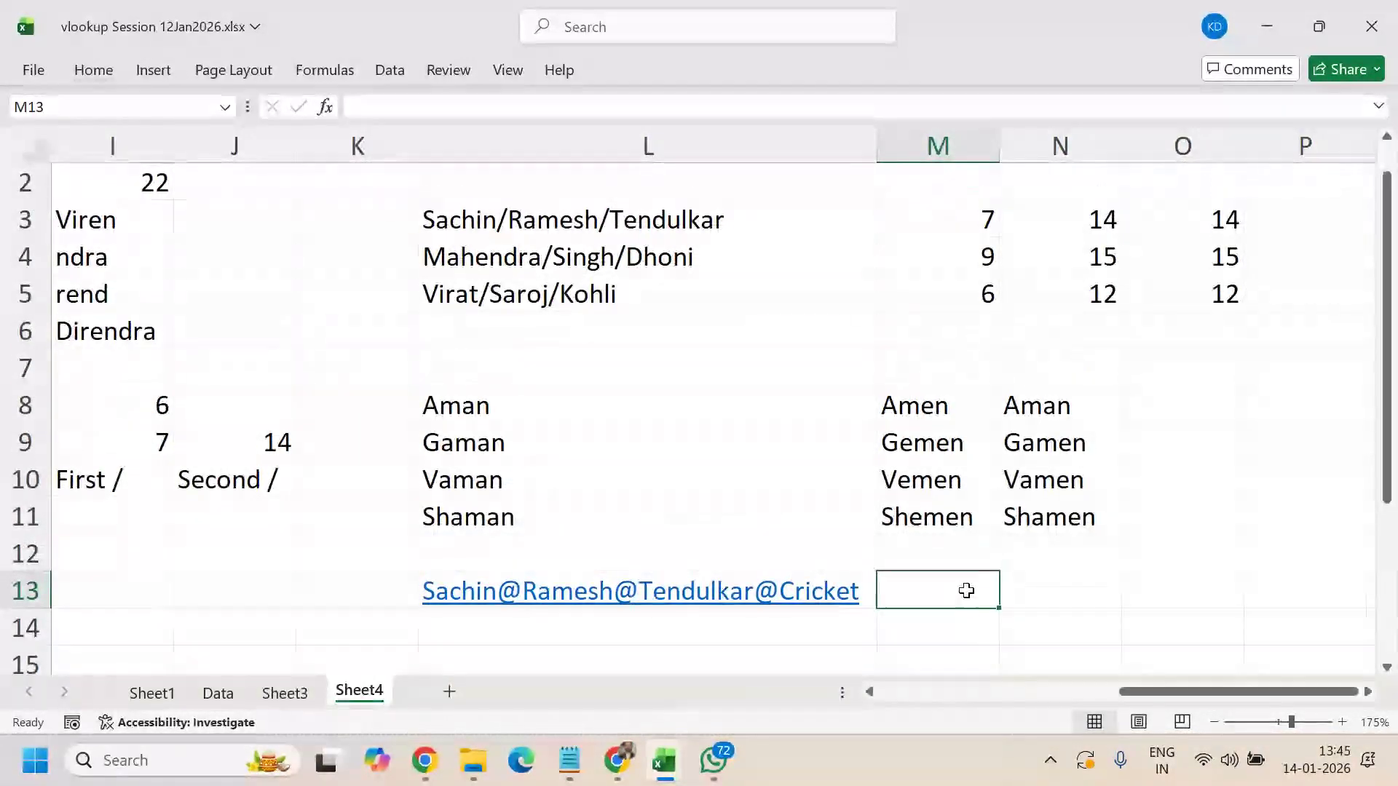
- Enter =SUBSTITUTE(L13,"@","-",-1) in M13
text(=sub)
key(Tab)
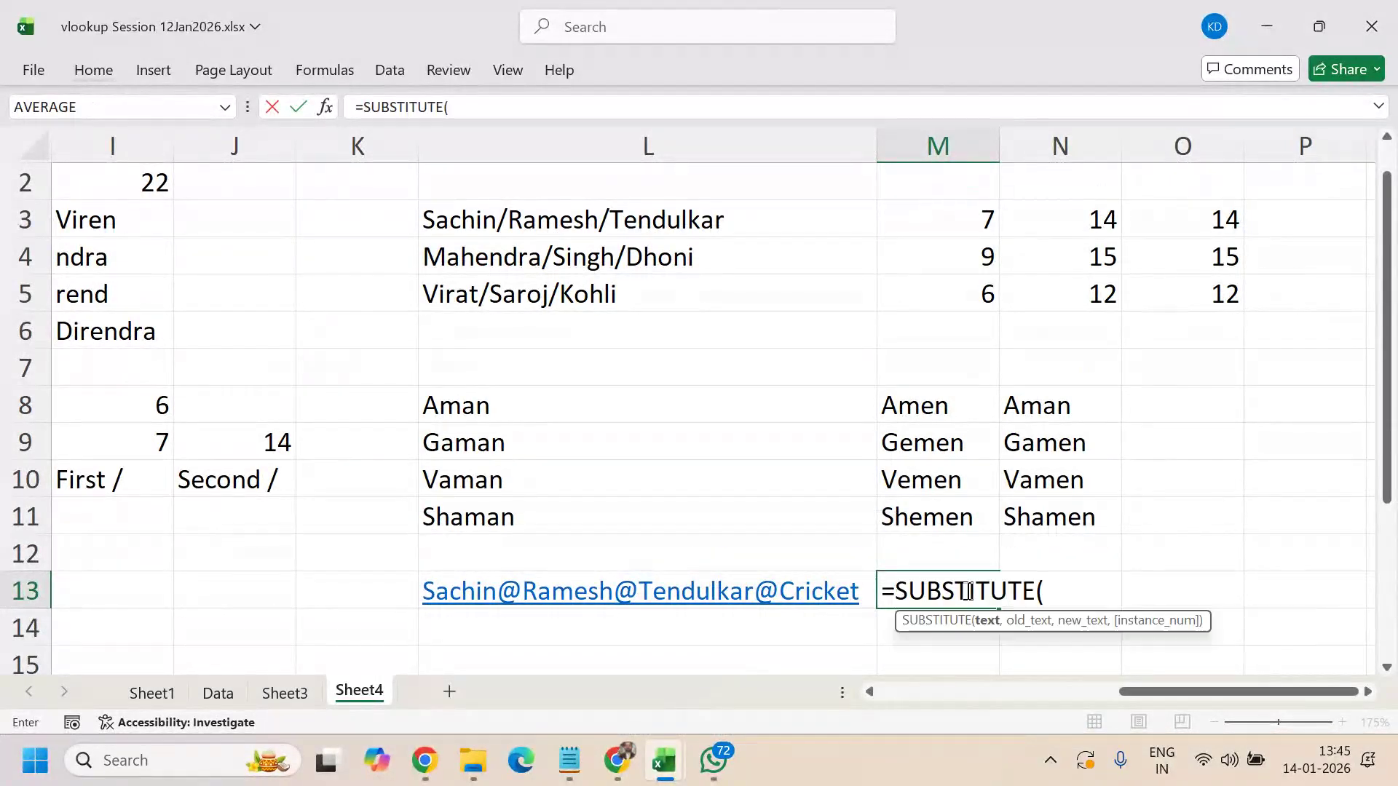
key(Left)
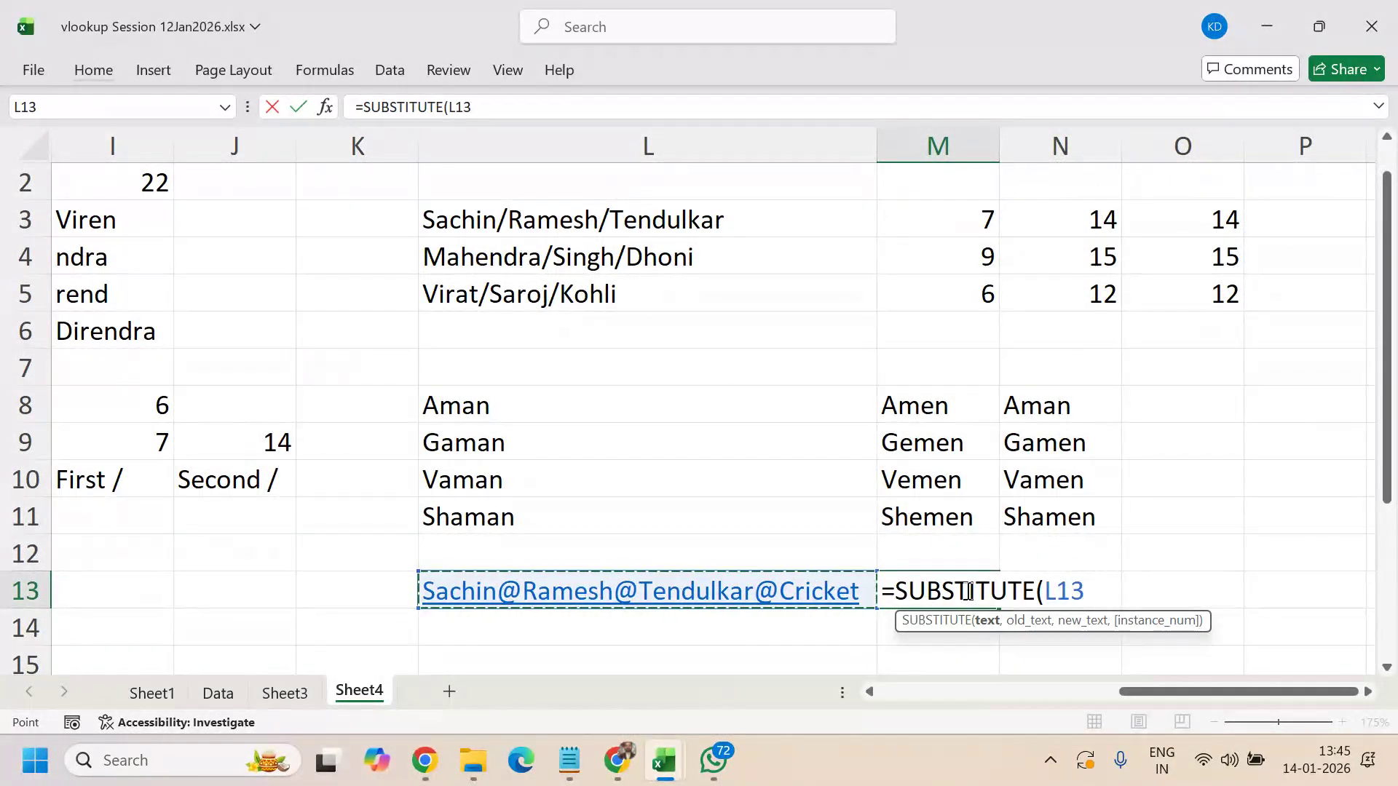
text(,"@".)
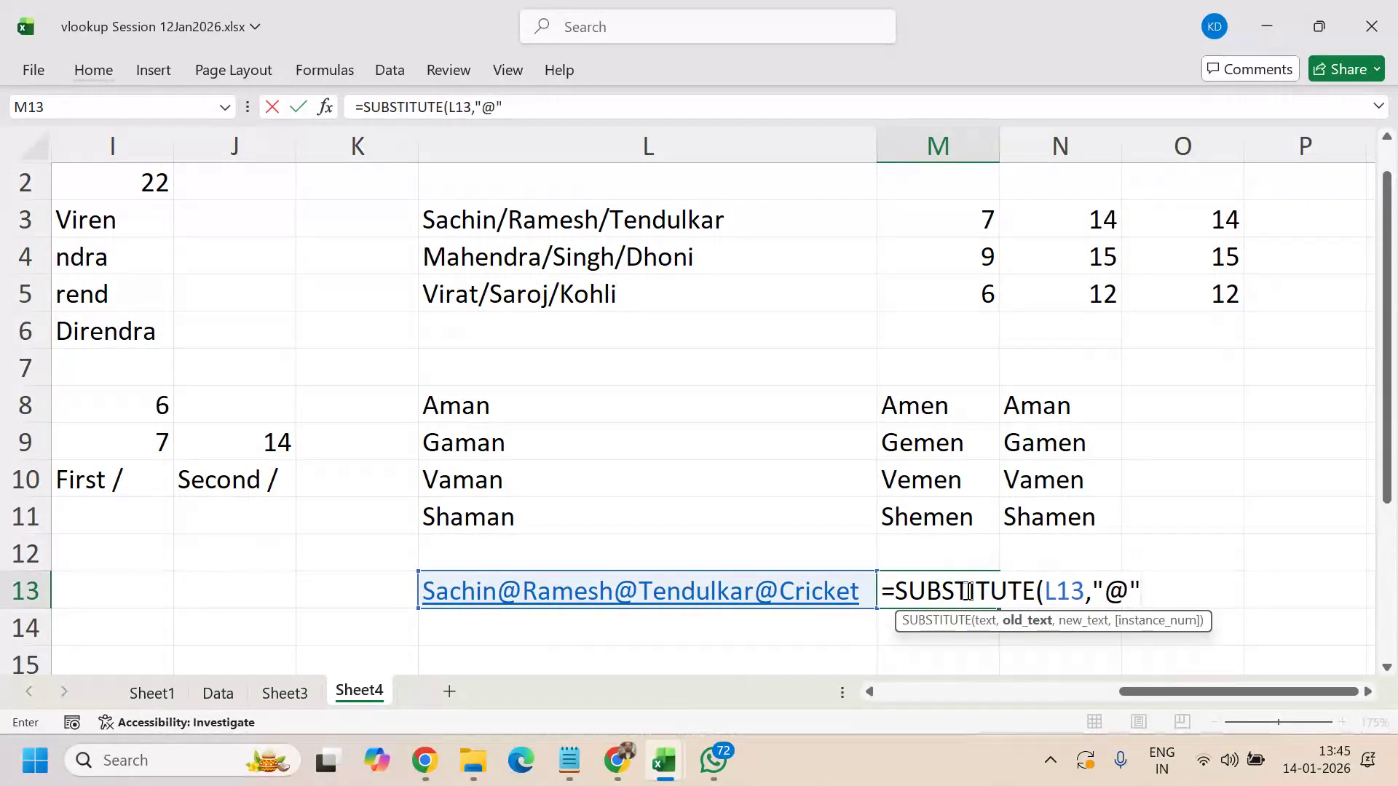
key(BackSpace)
text(,")
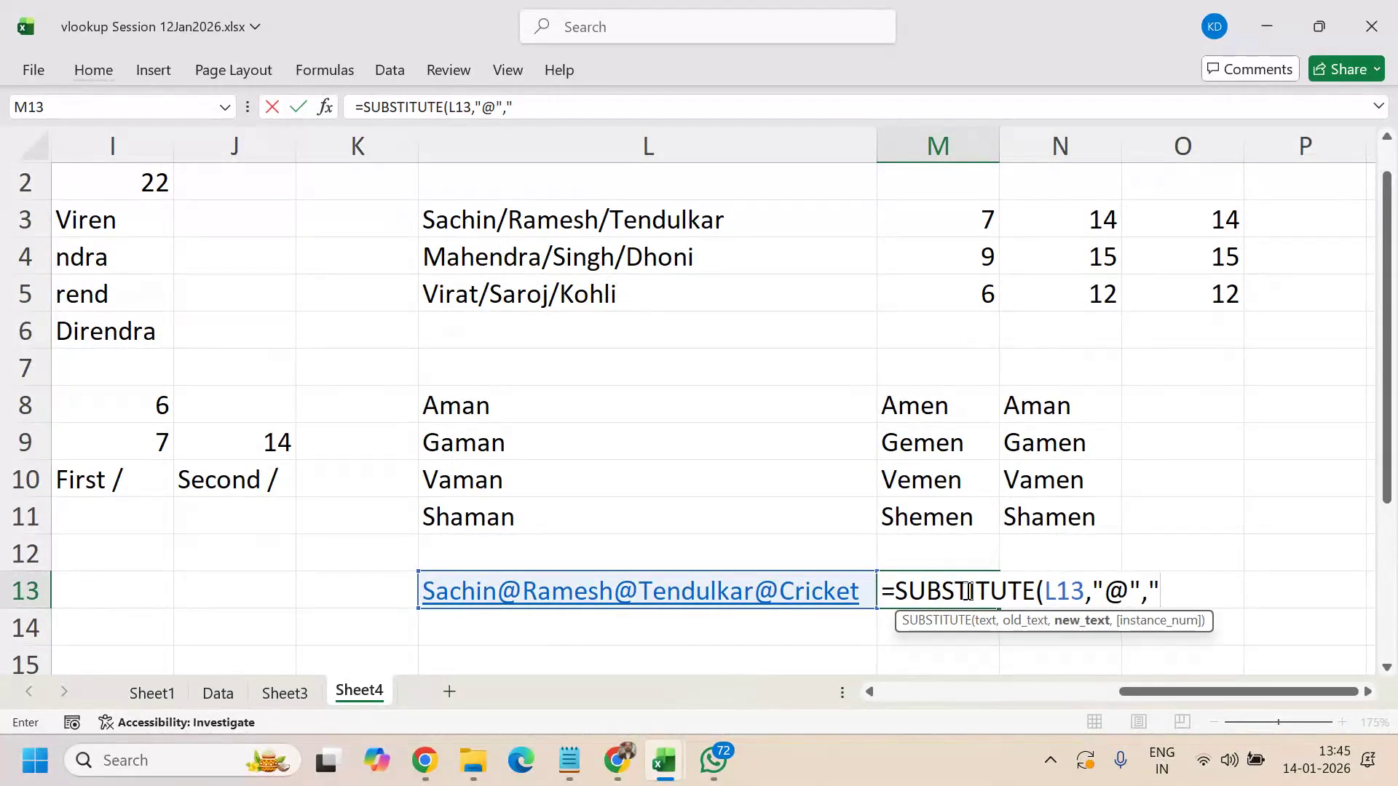
text(-",)
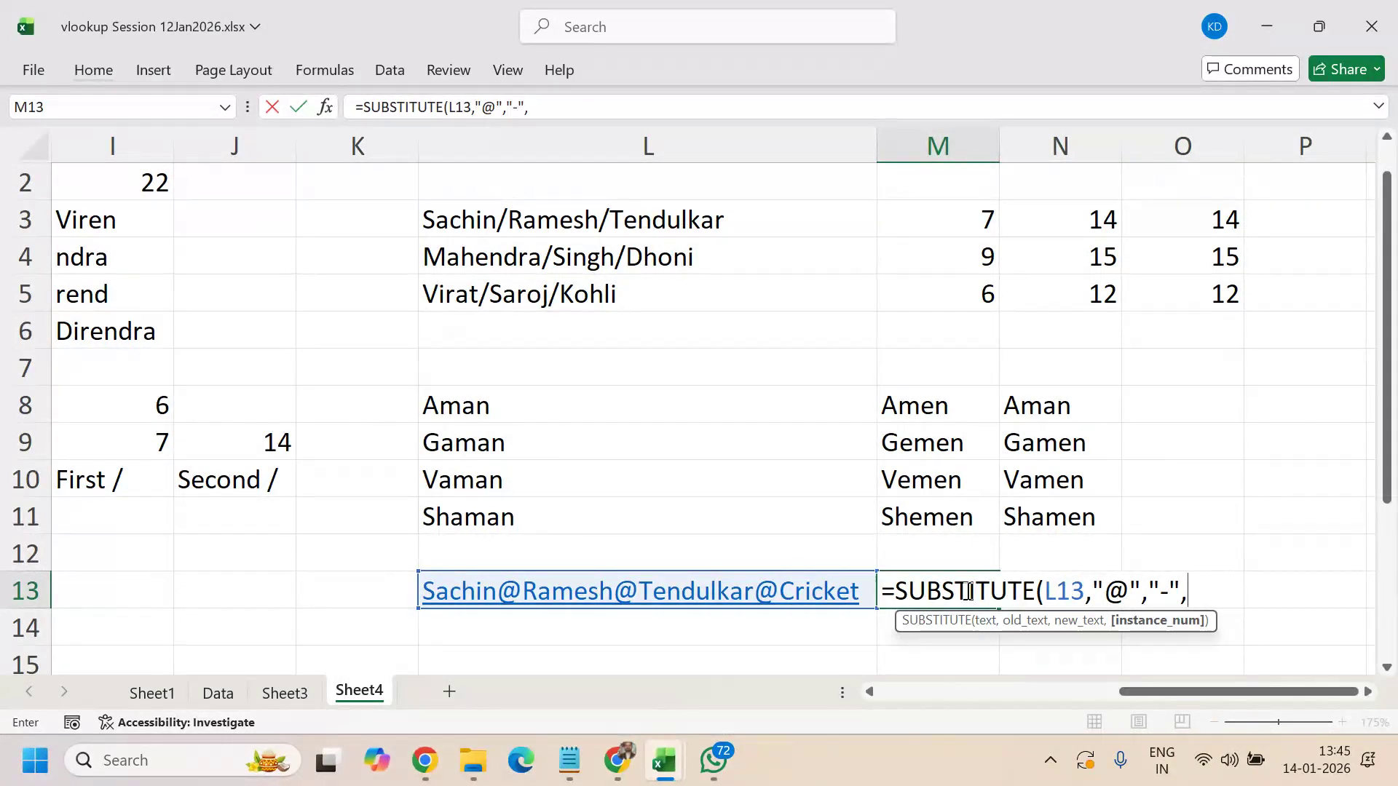
text(-1))
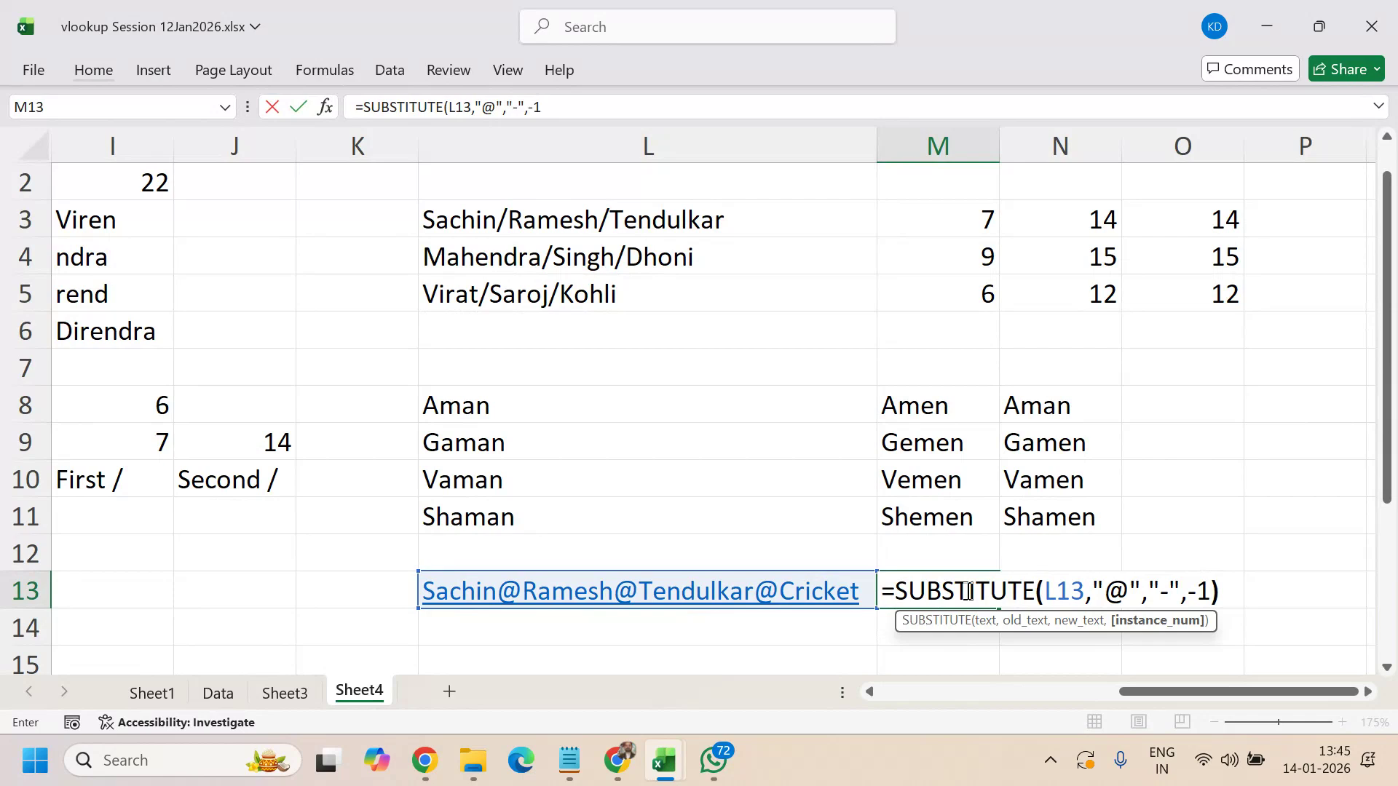
key(Return)
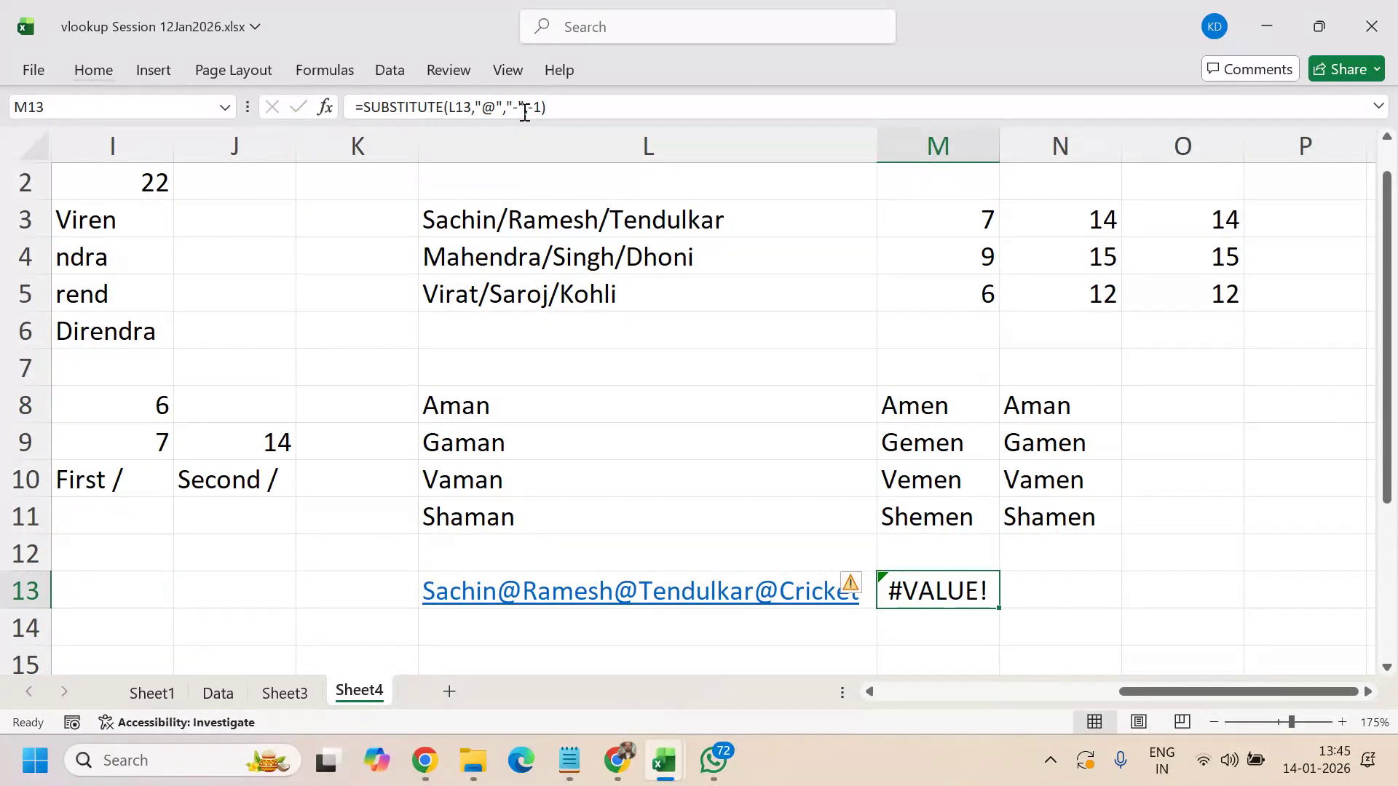
- Change M13's instance argument to 3, leaving only the third @ replaced
click(567, 118)
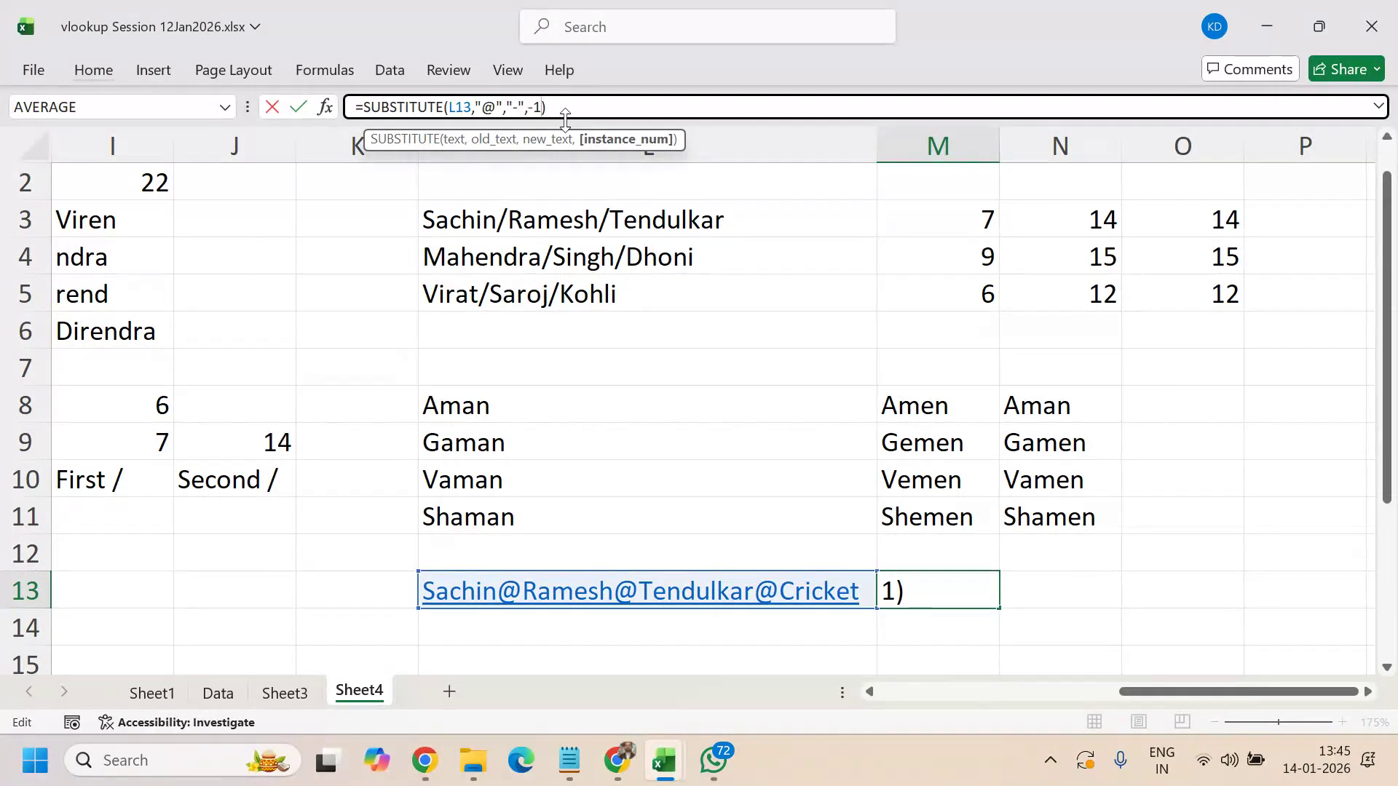
key(BackSpace)
key(BackSpace)
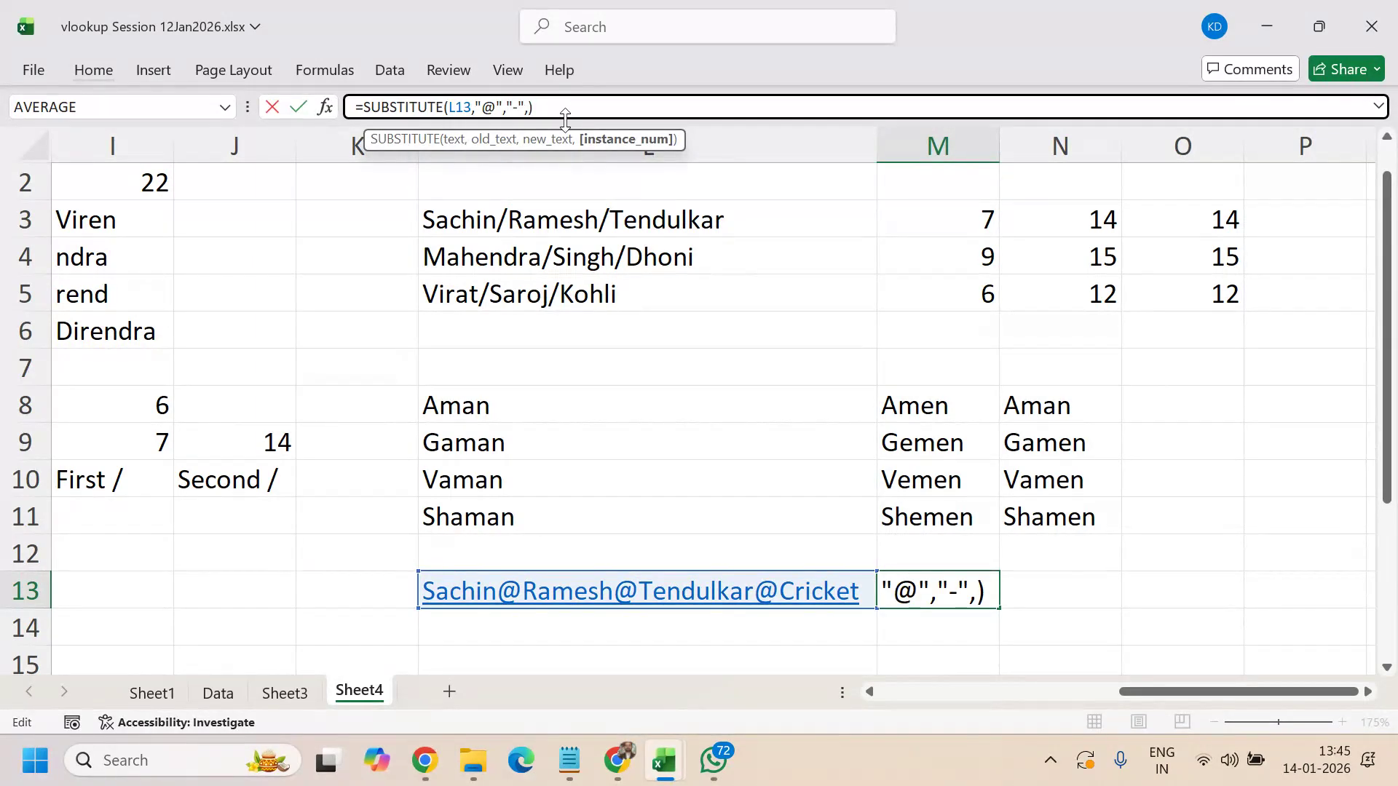
text(-2)
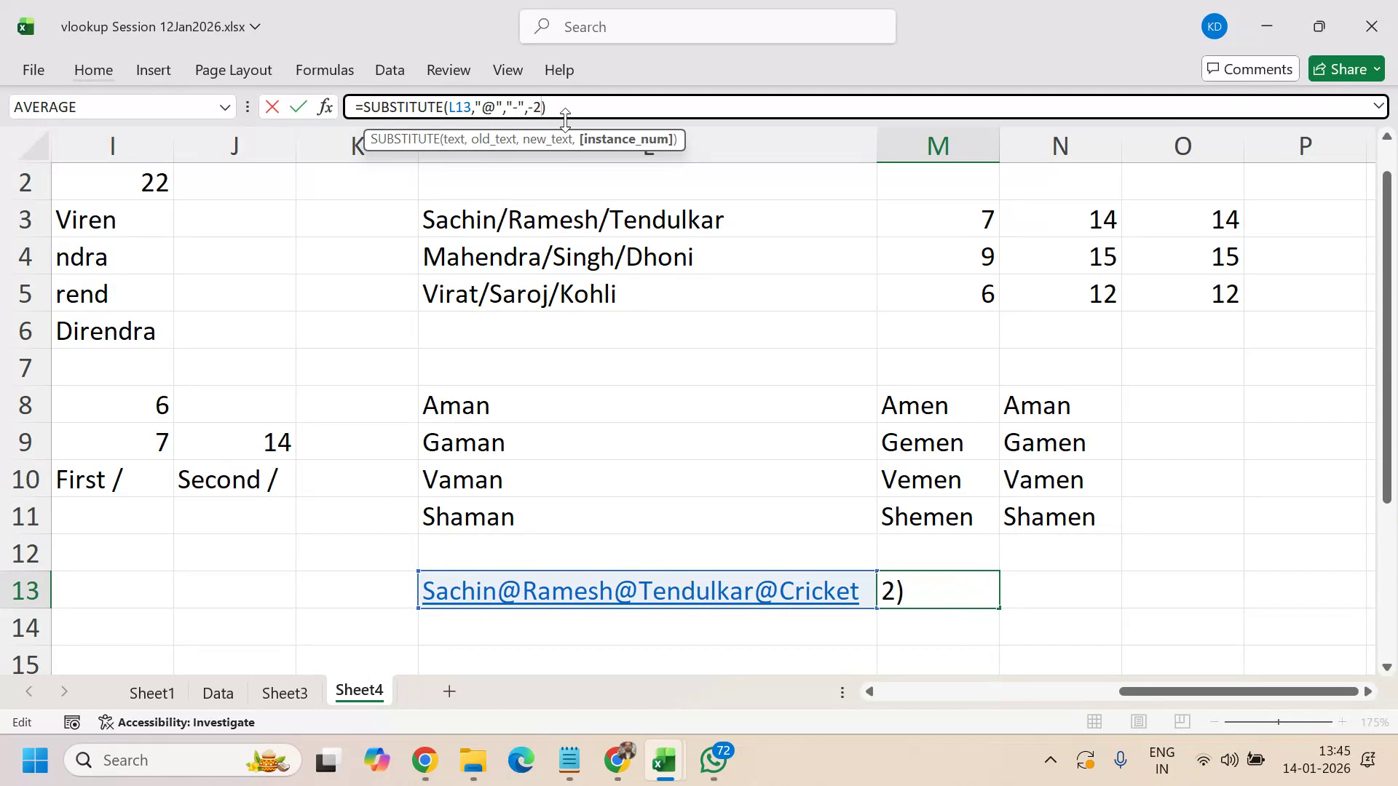
key(Return)
key(Up)
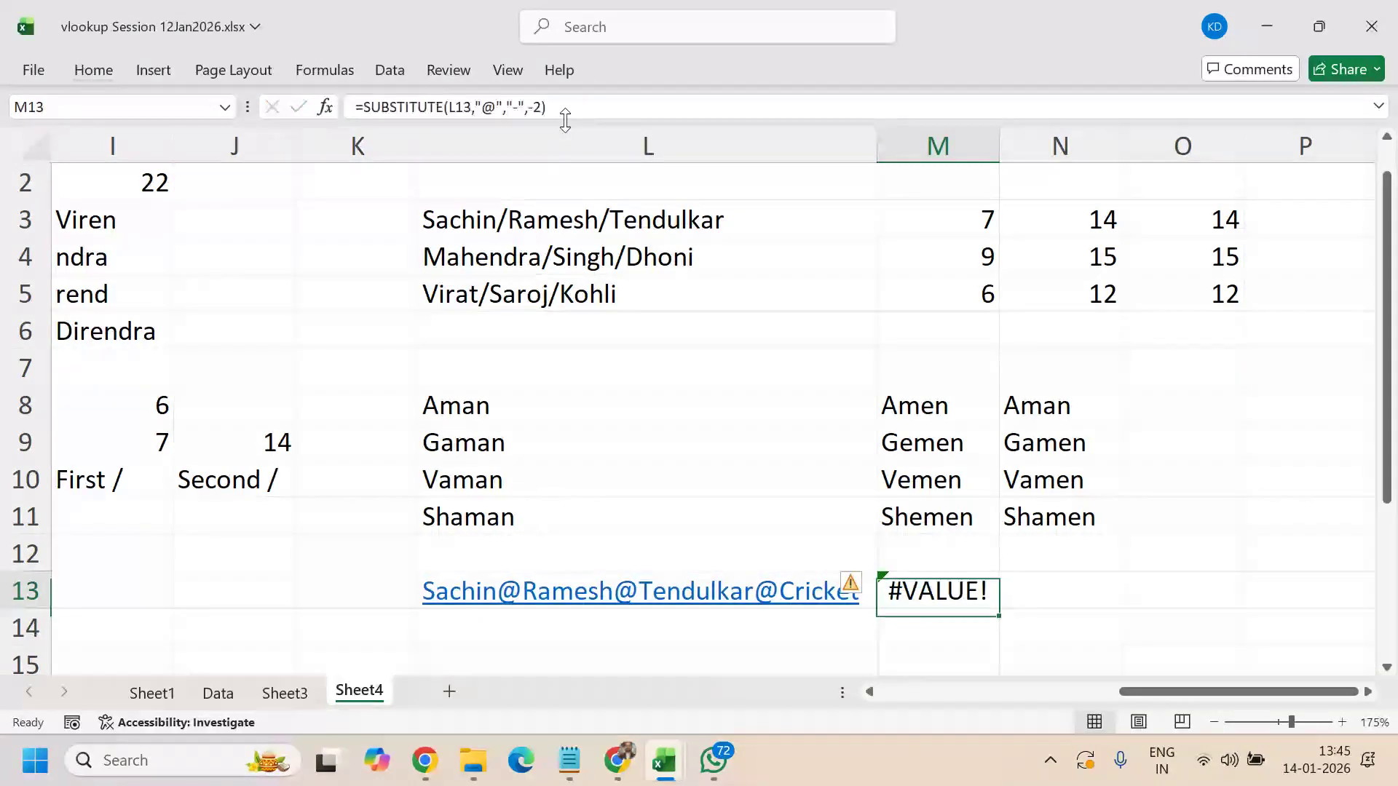
click(541, 107)
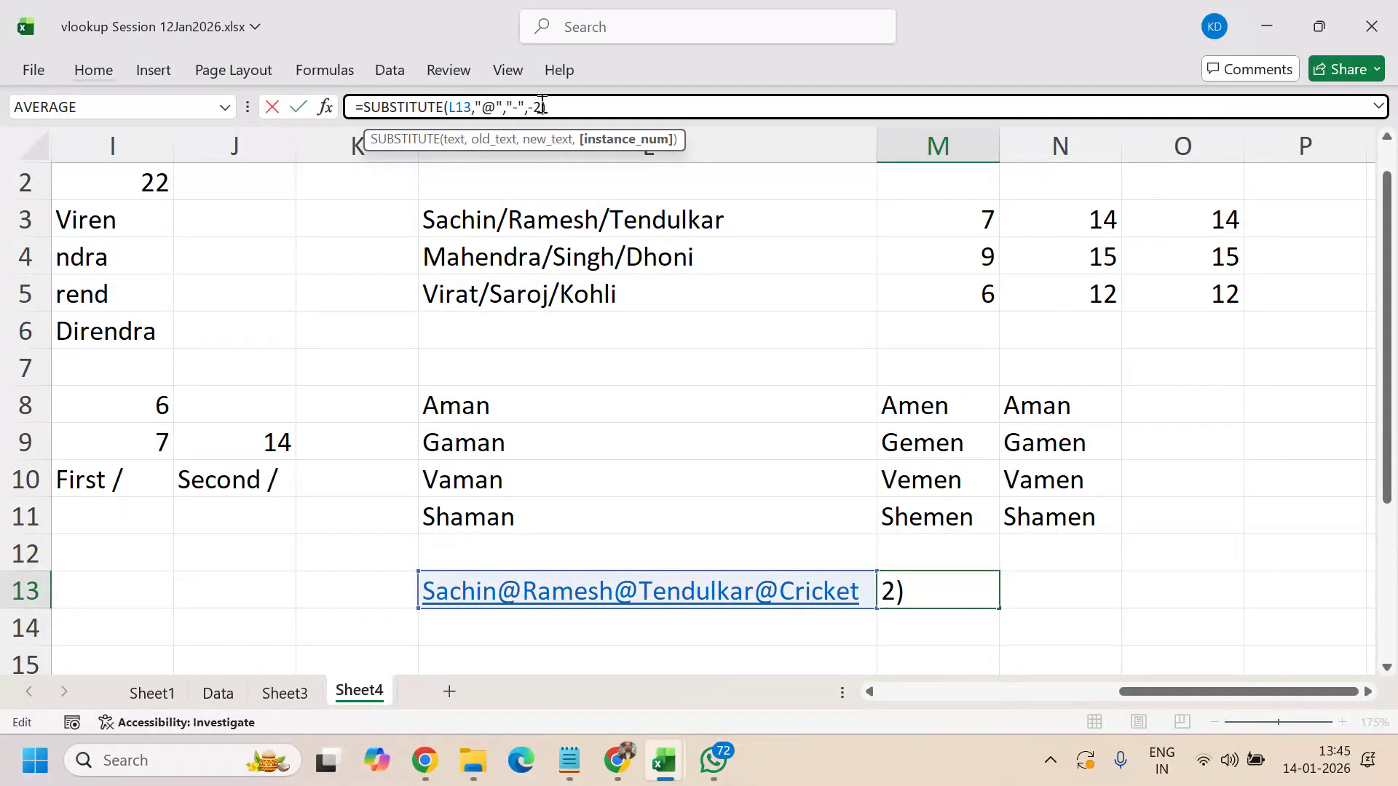
key(BackSpace)
key(BackSpace)
text(3)
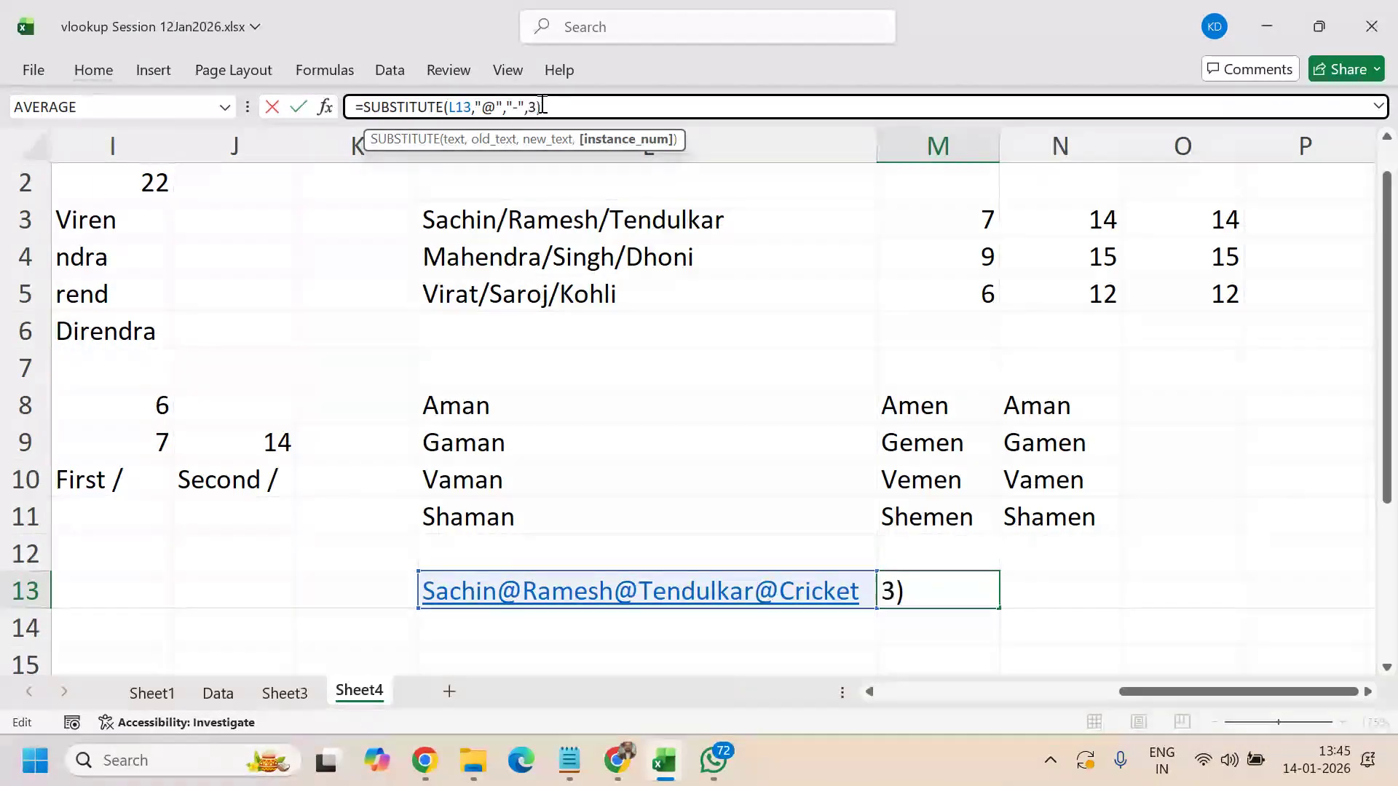
key(Return)
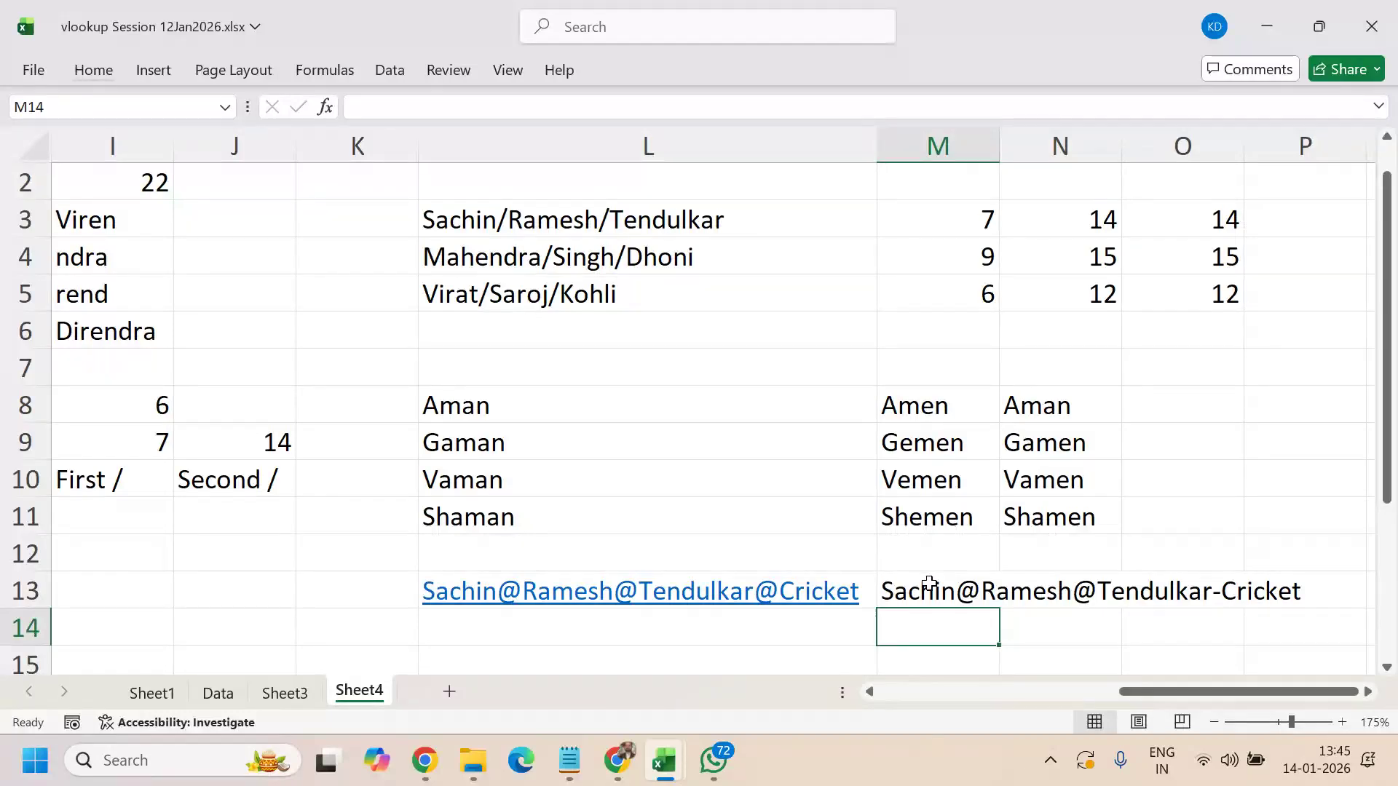
click(929, 604)
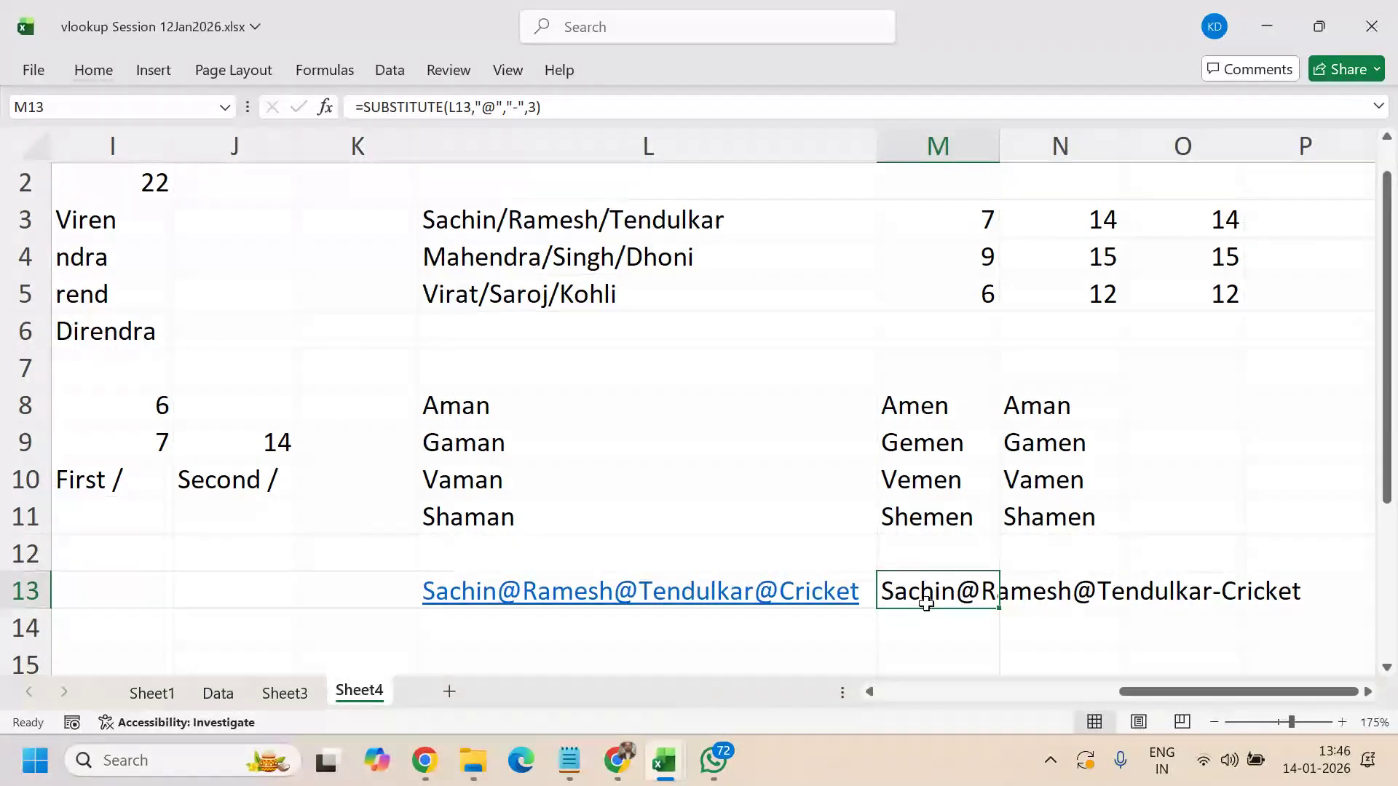
scroll(901, 550, down, 2)
scroll(901, 551, up, 2)
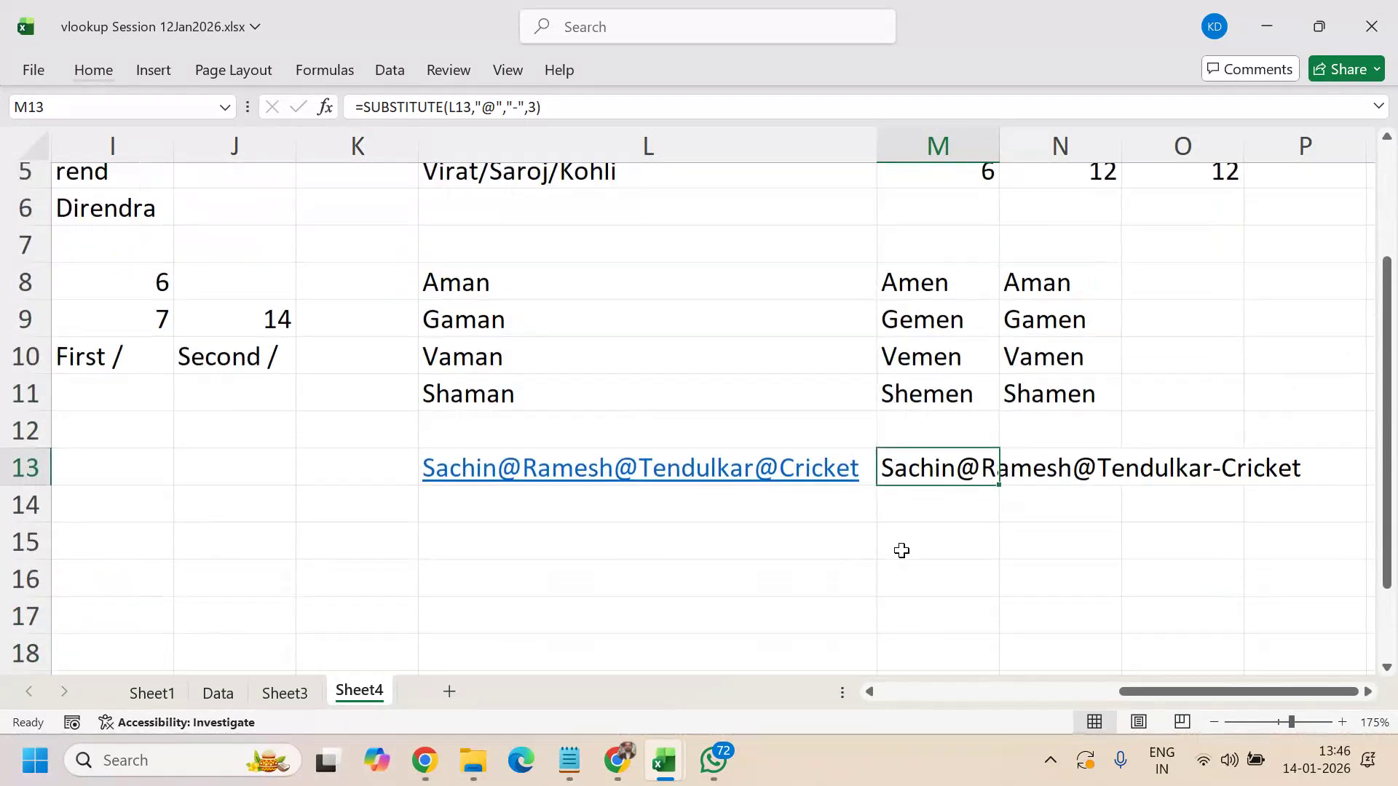
scroll(902, 550, down, 2)
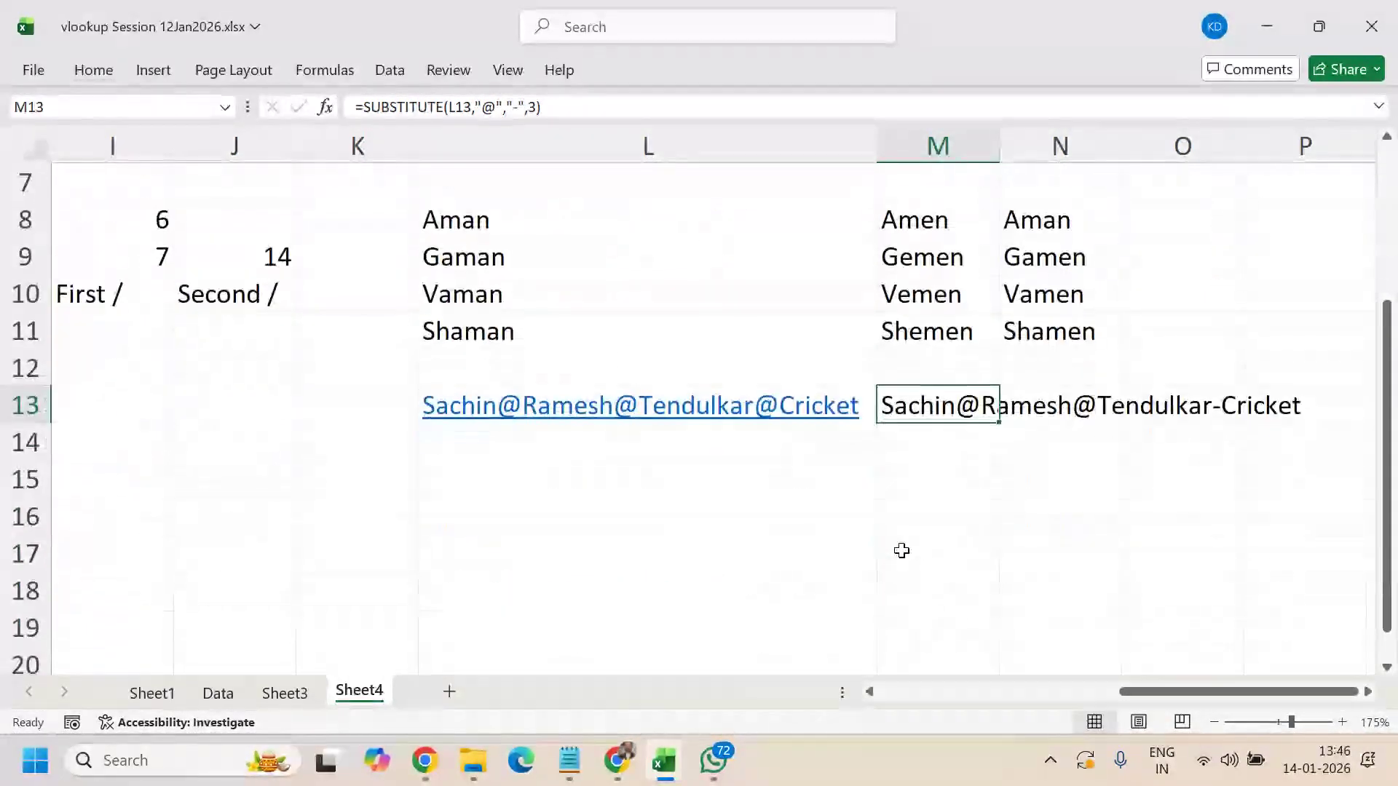
scroll(902, 551, up, 3)
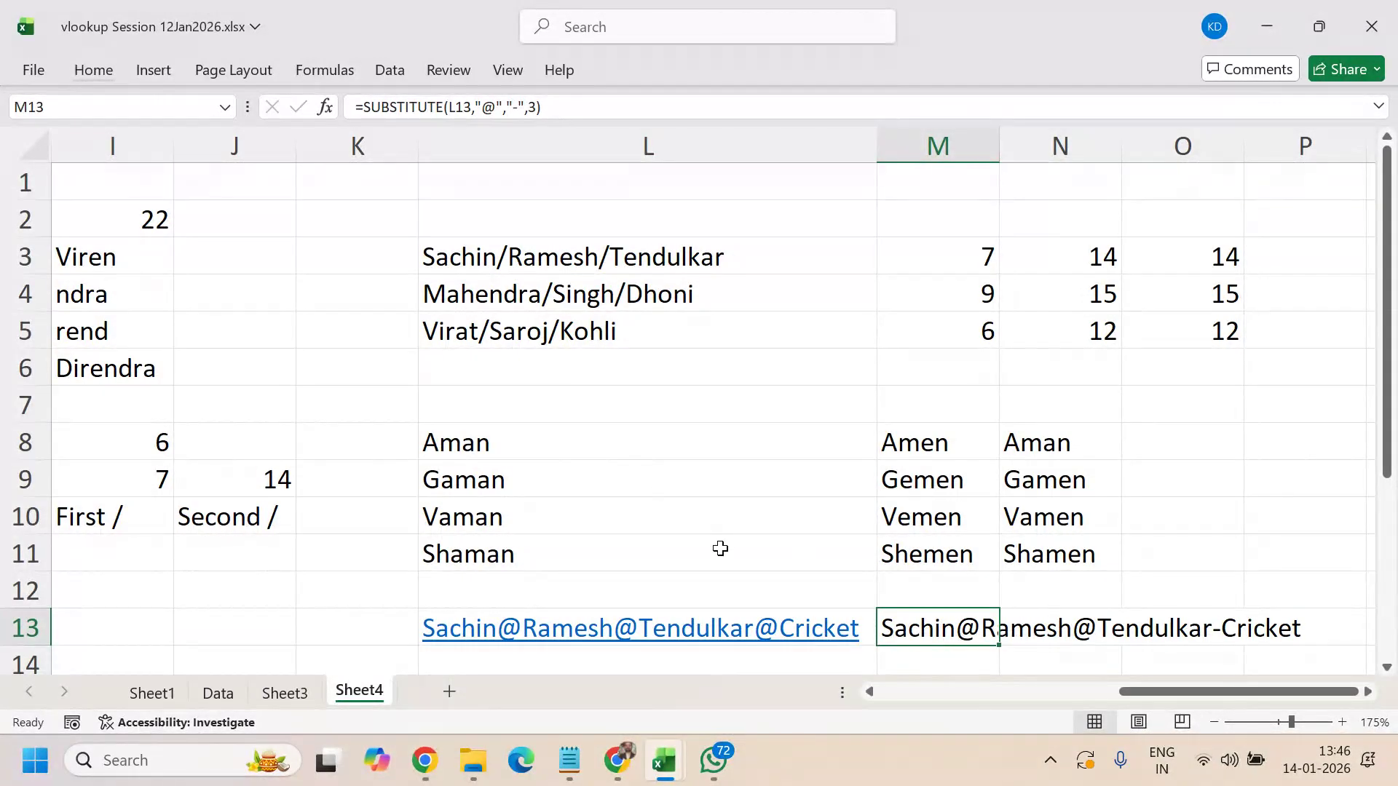
click(527, 263)
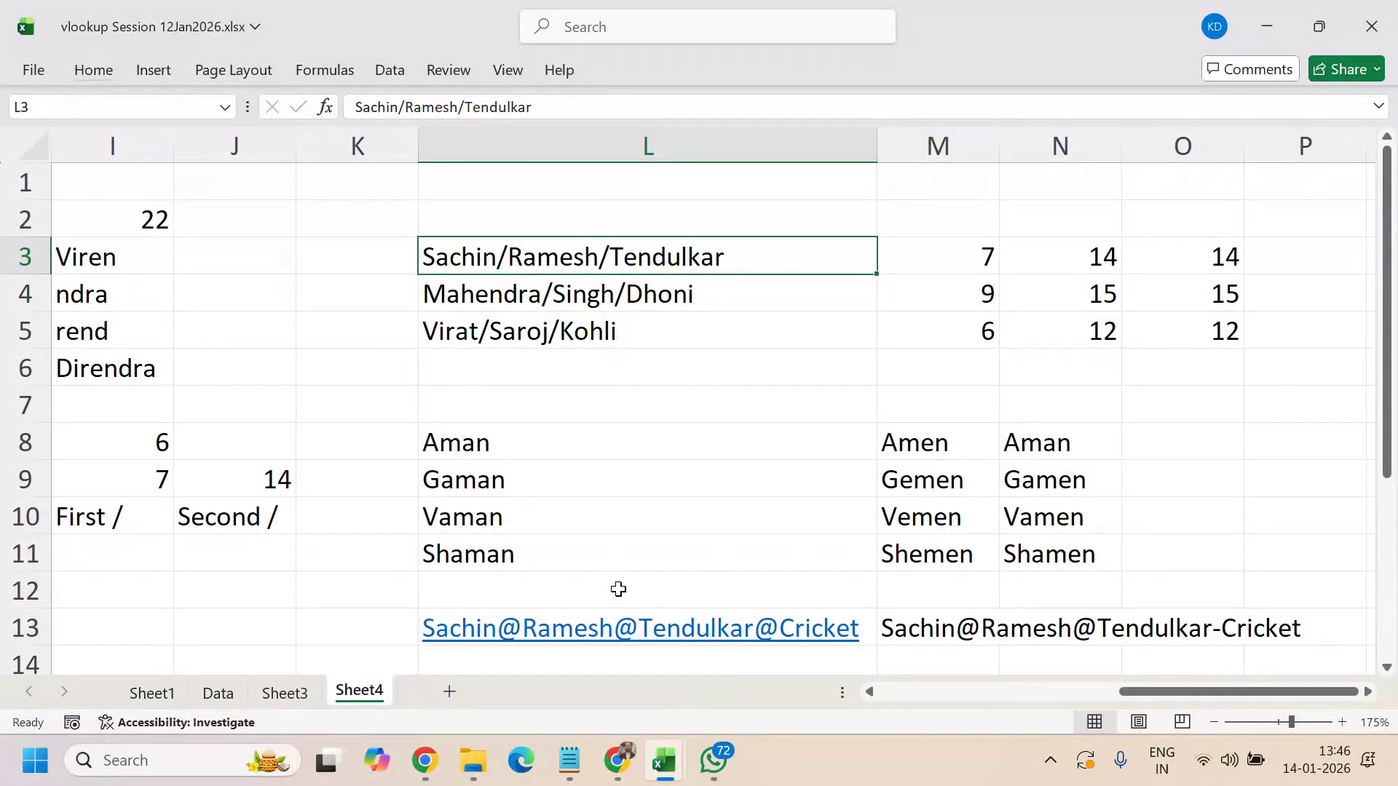
click(677, 501)
scroll(681, 500, down, 2)
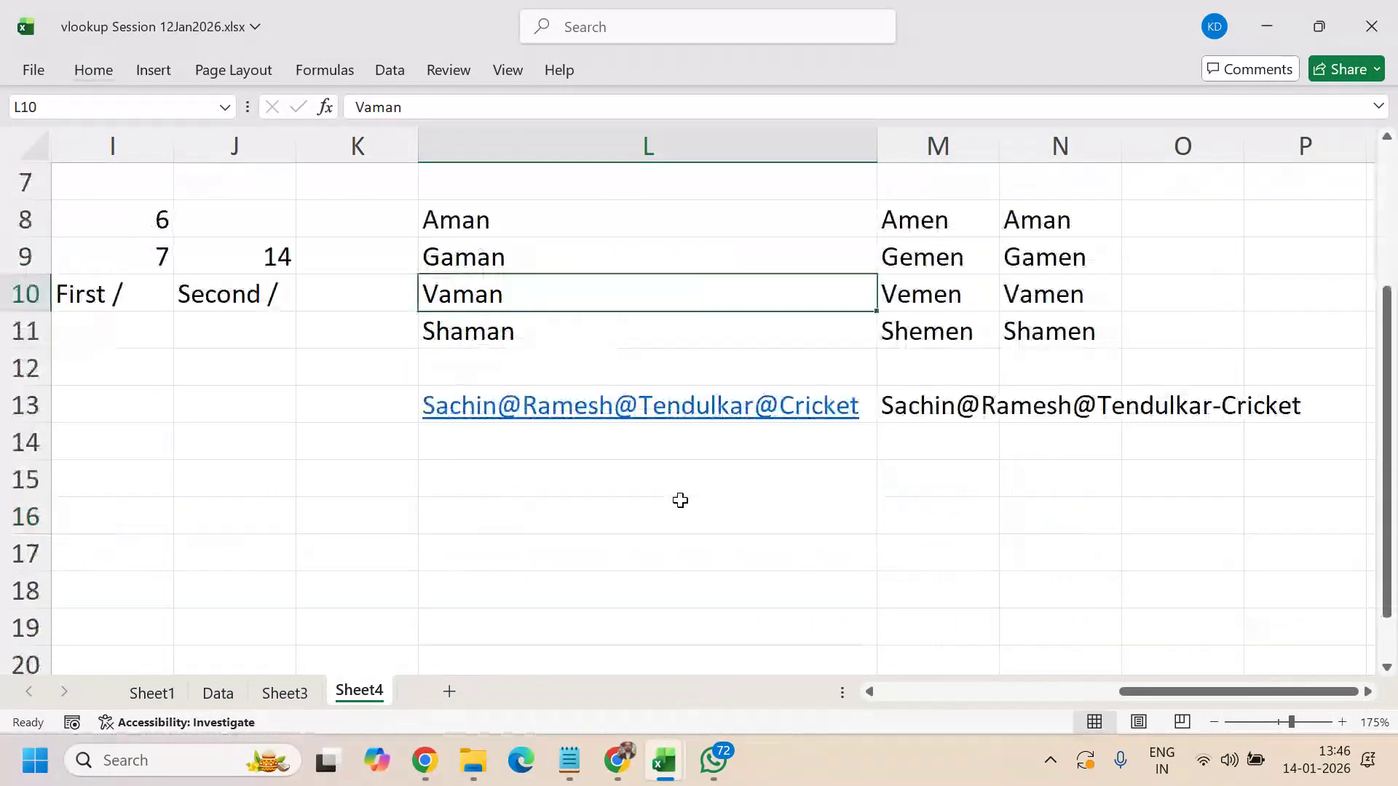
click(596, 484)
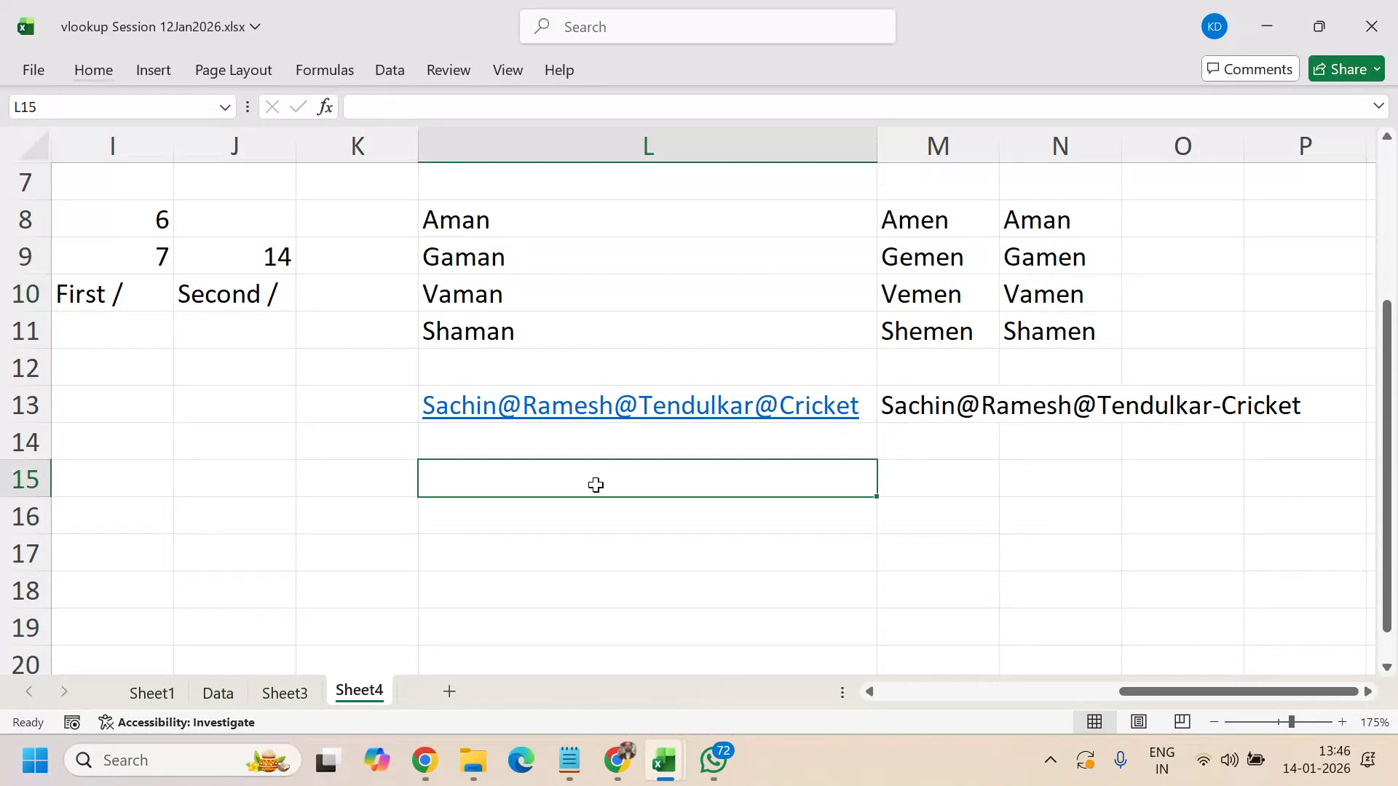
scroll(625, 517, up, 2)
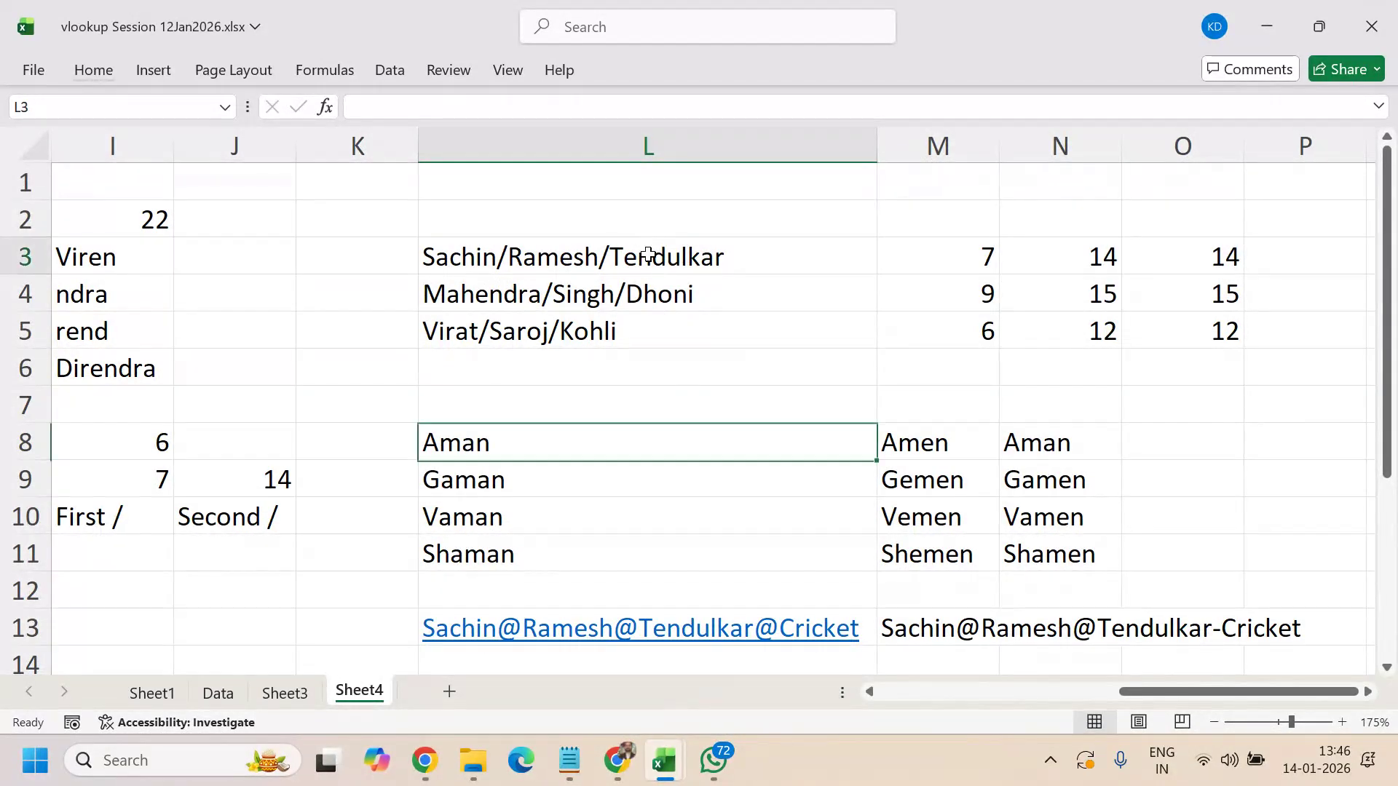
- Copy the three slash-separated names from L3:L5 into L15:L17
drag(634, 257, 656, 332)
key(ctrl+c)
scroll(718, 318, down, 5)
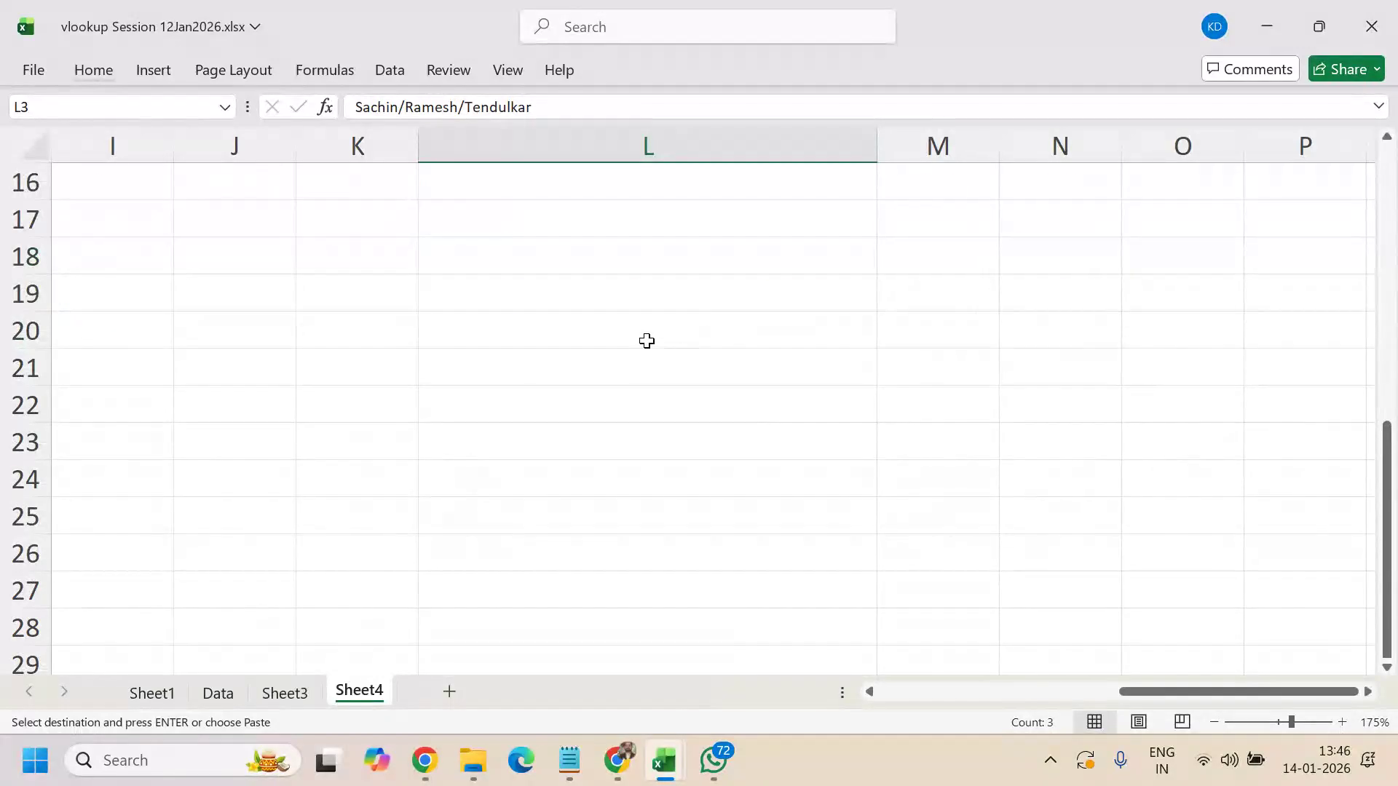
scroll(612, 357, up, 2)
click(576, 376)
key(ctrl+v)
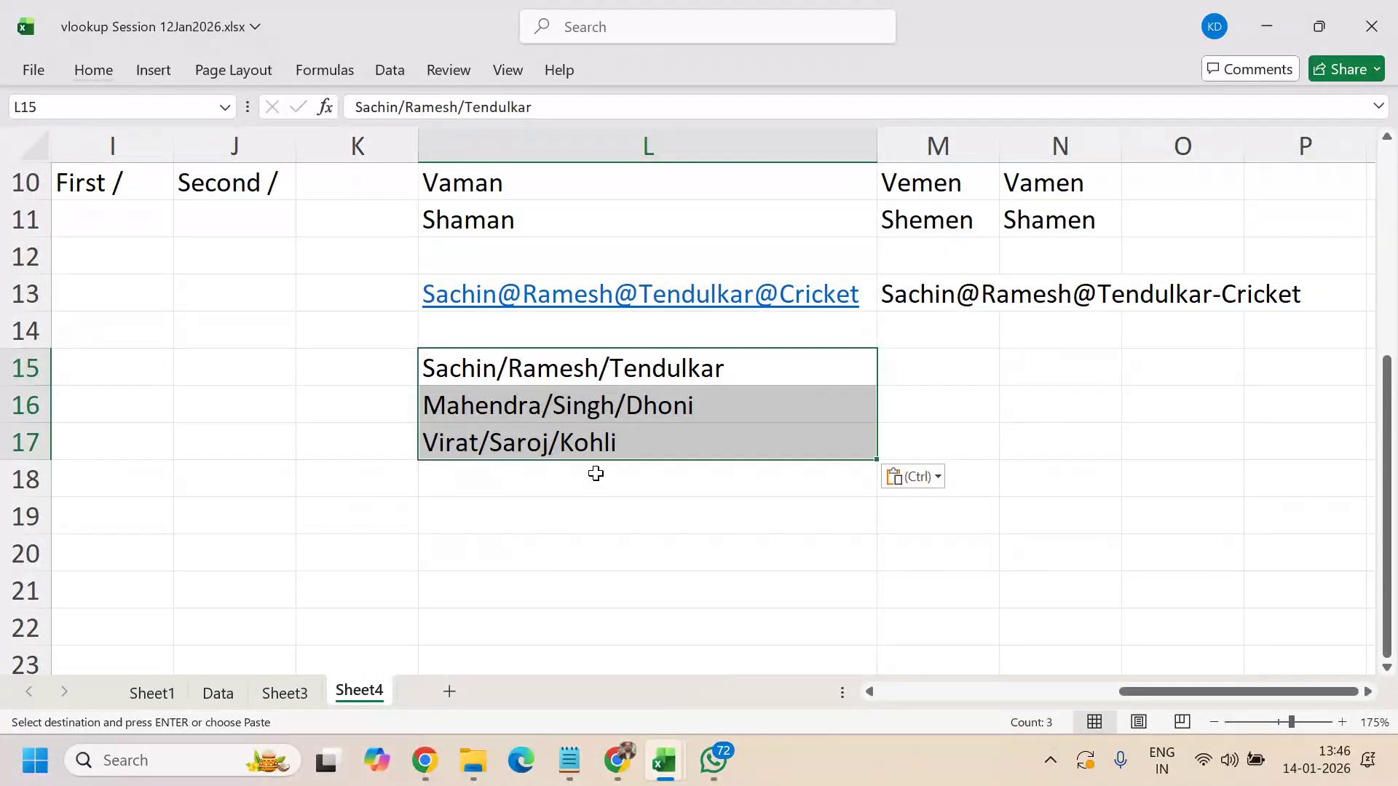
- Add Ishan/Kishan, Suresh/Raina and Venkash/Kumar/Singh/Ayyar in L18:L20
click(592, 480)
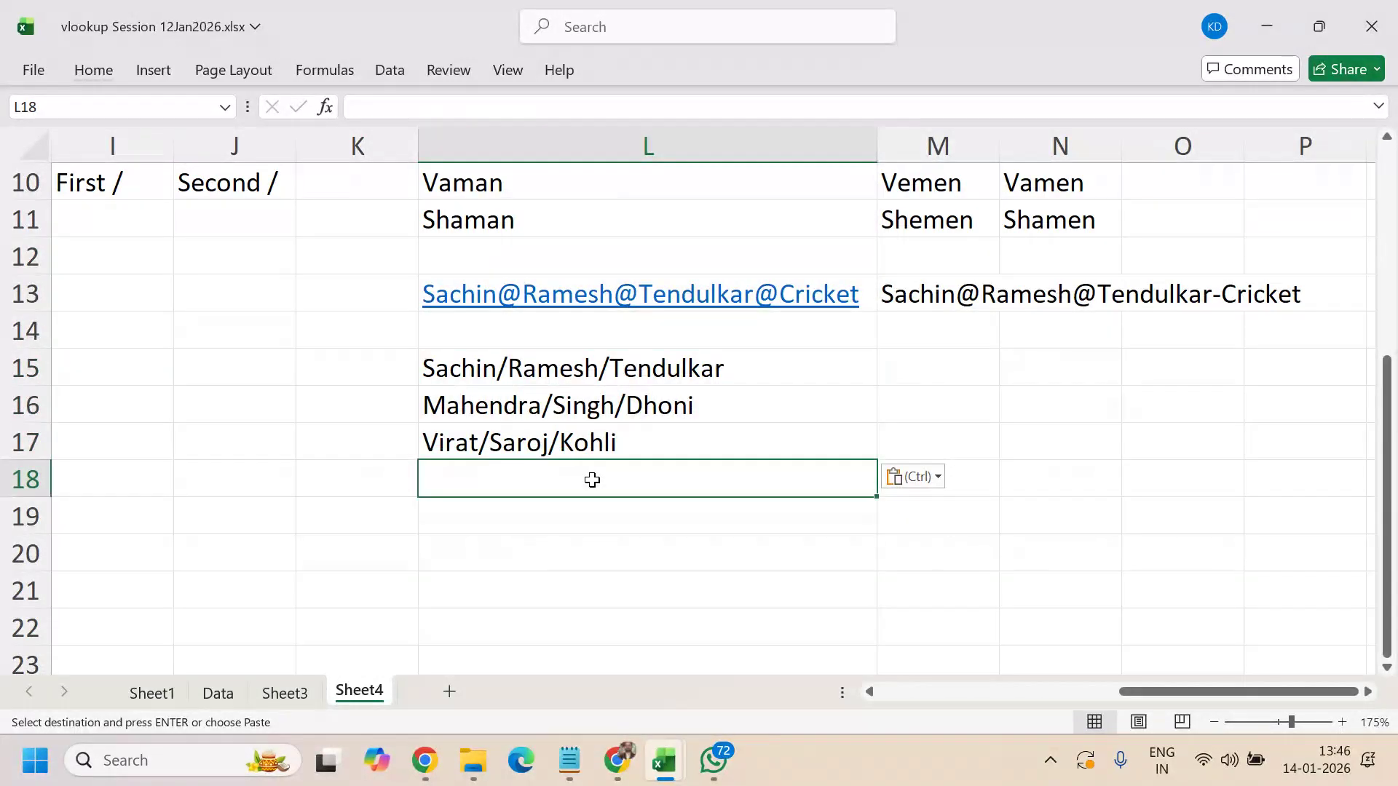
text(Ish)
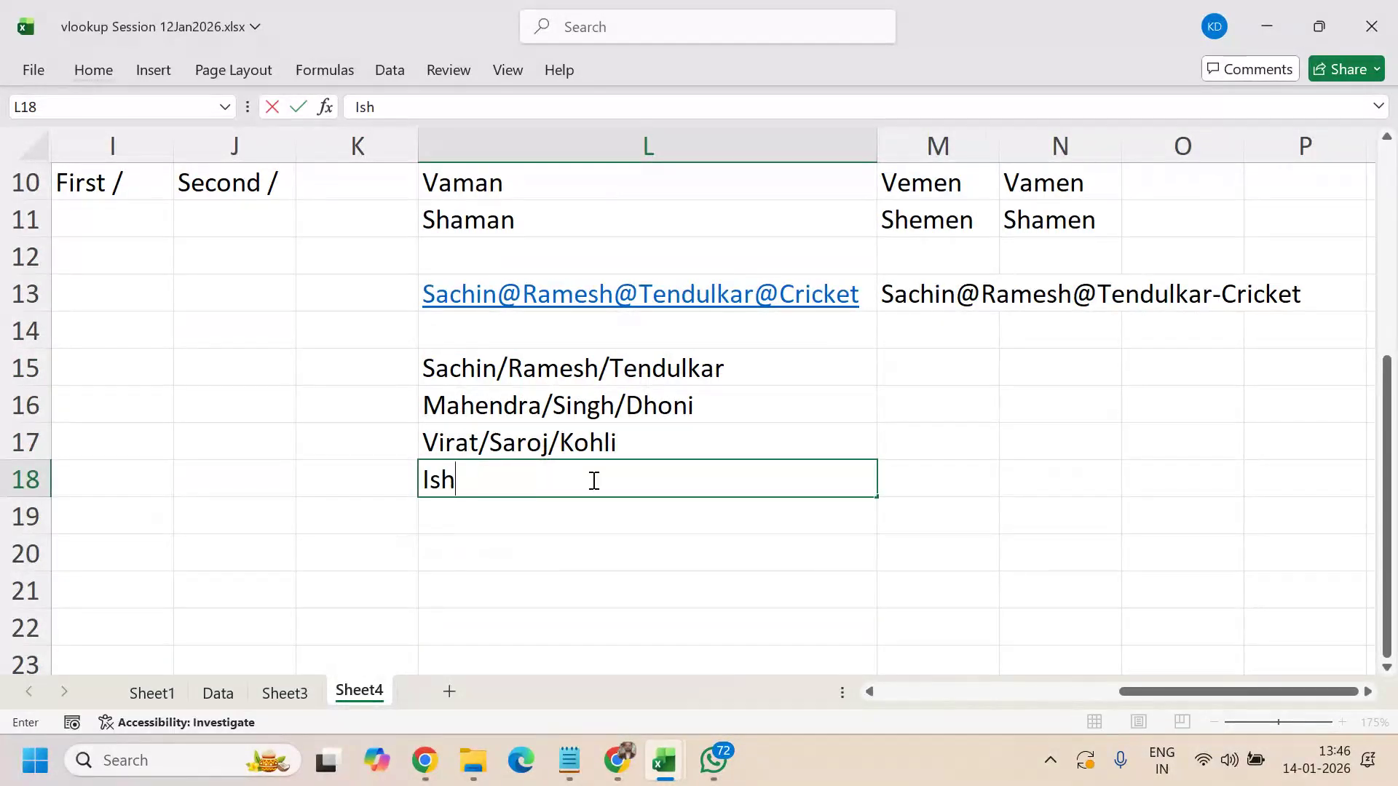
text(an/Kishan)
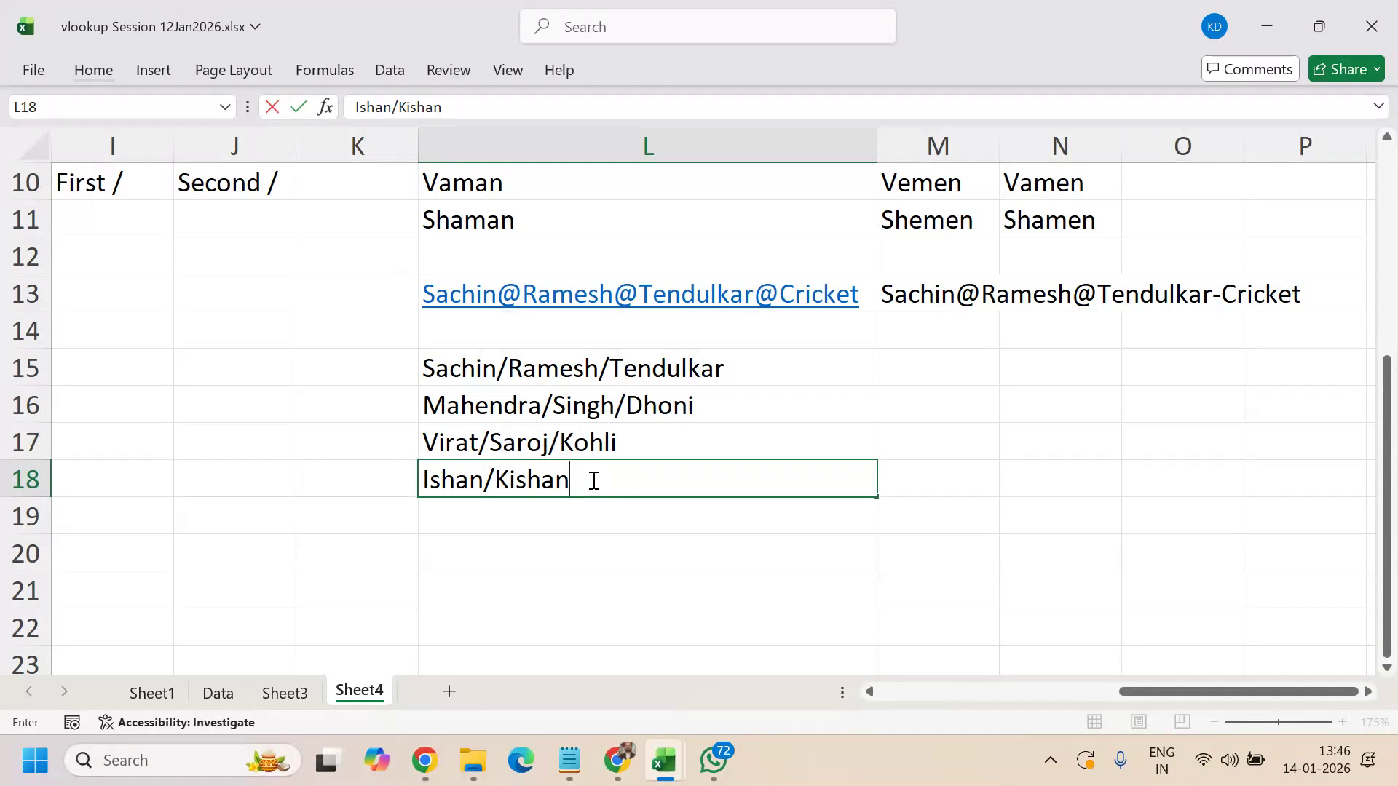
key(Return)
text(Sur)
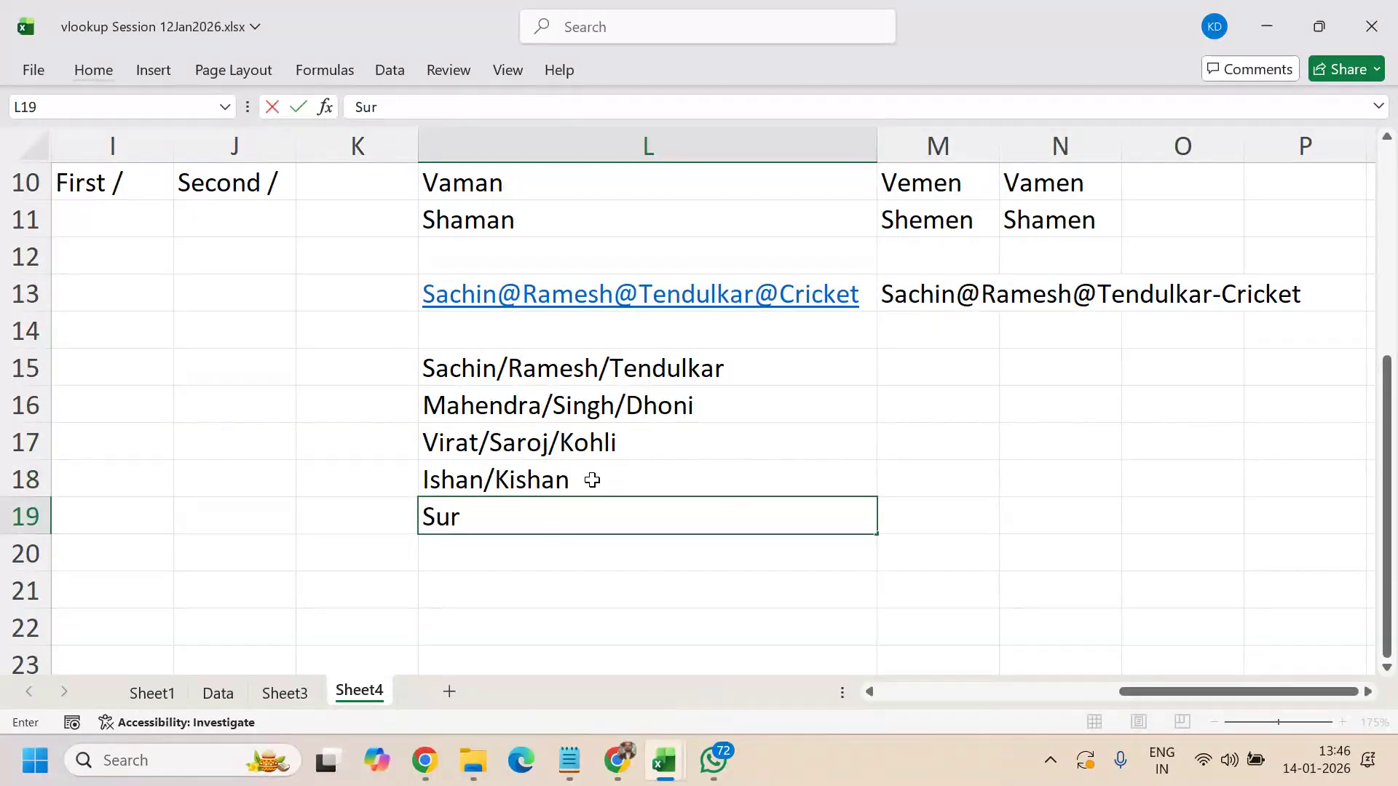
text(esh/Ra)
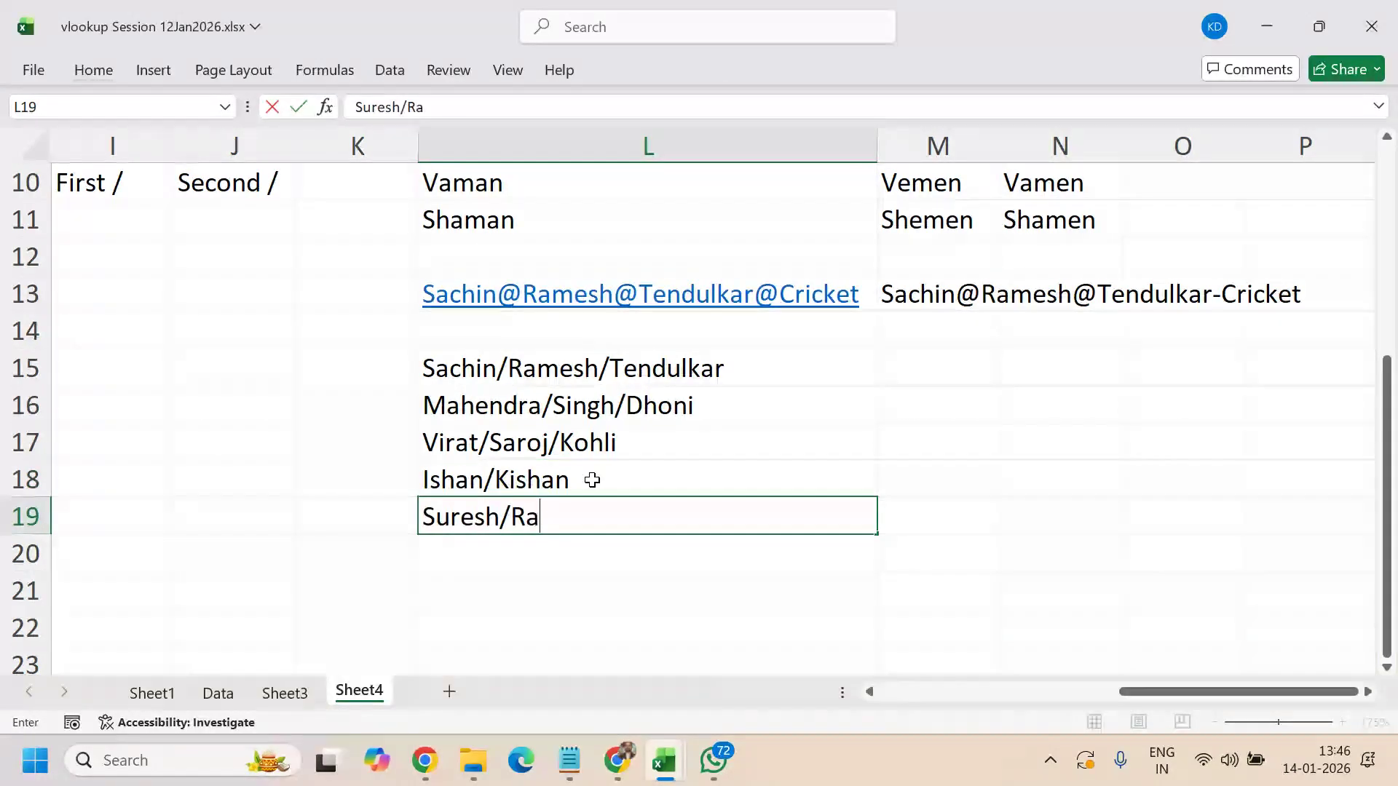
text(ina)
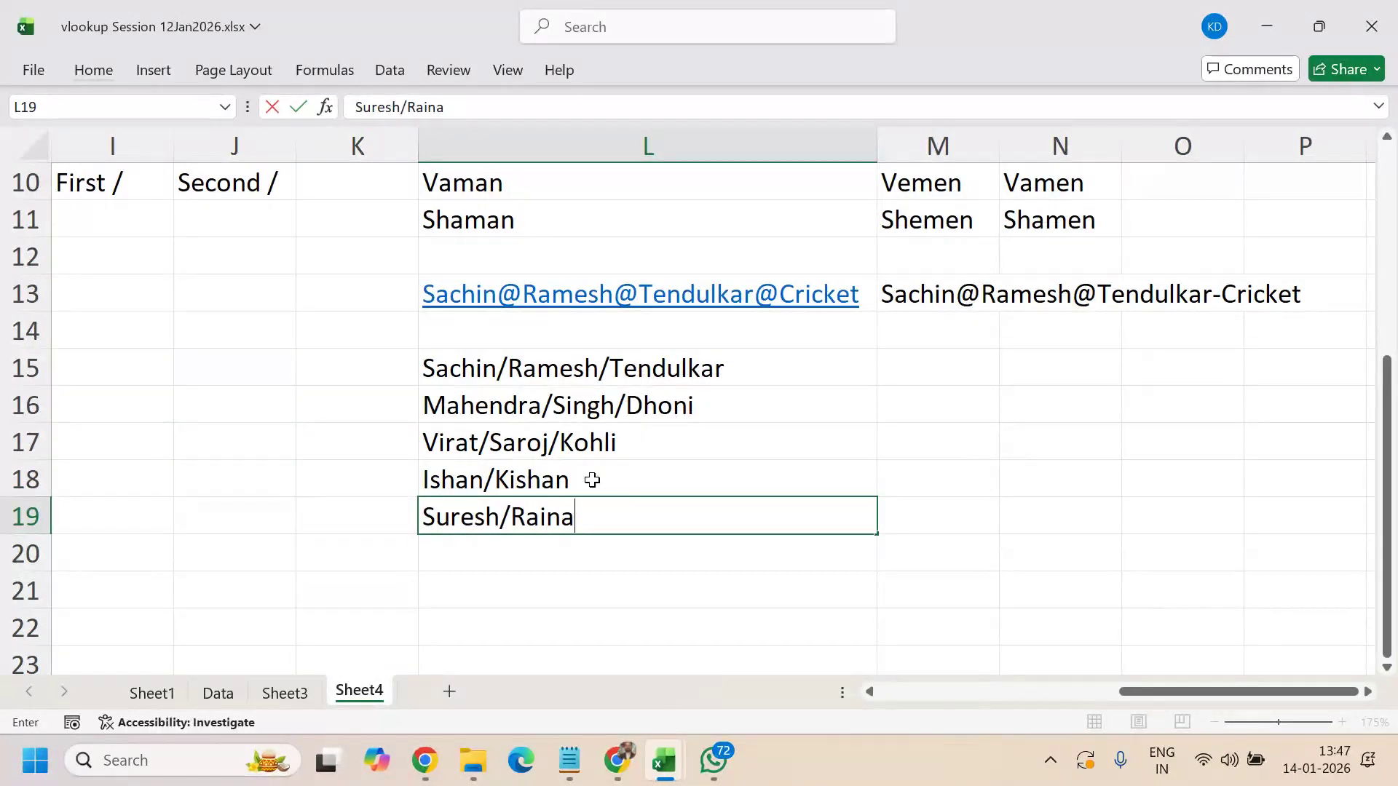
key(Return)
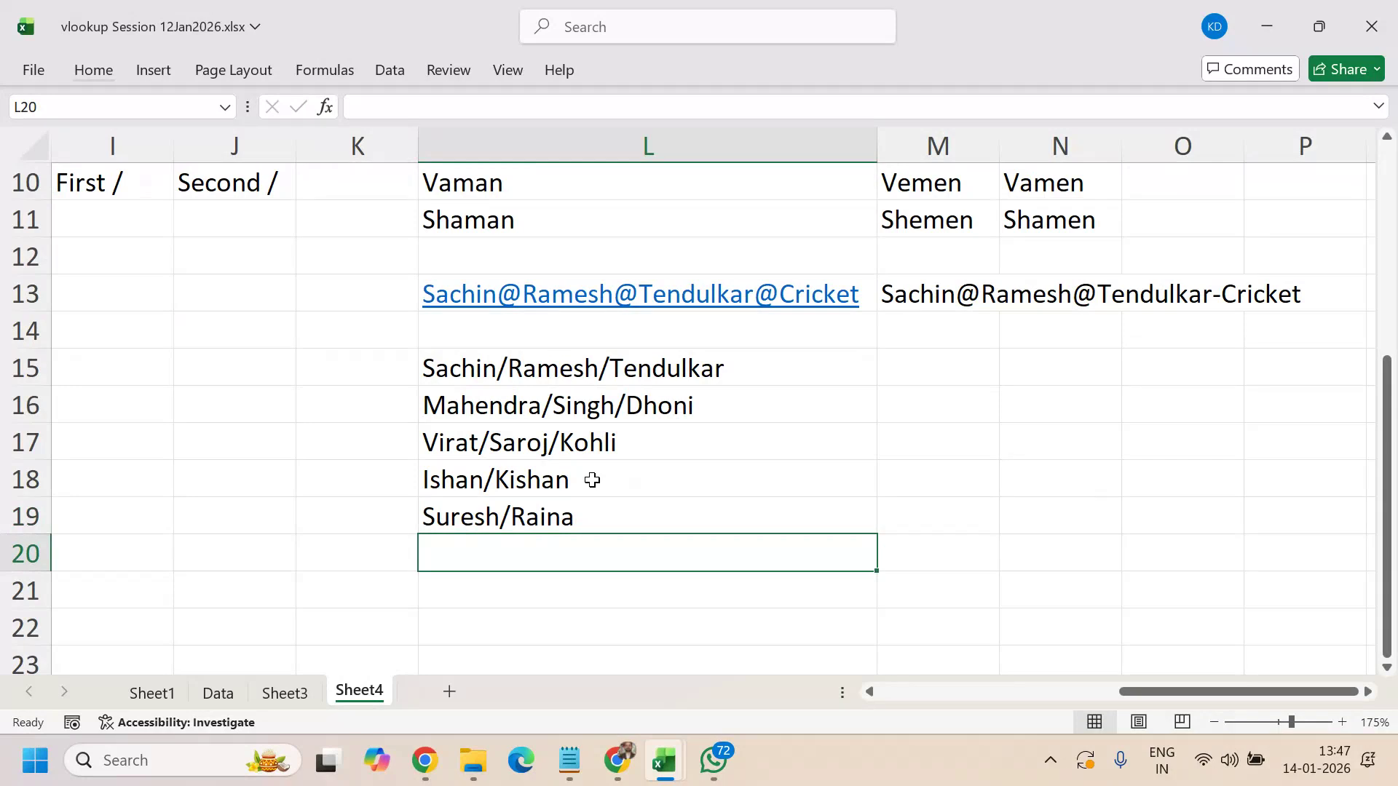
text(Ven)
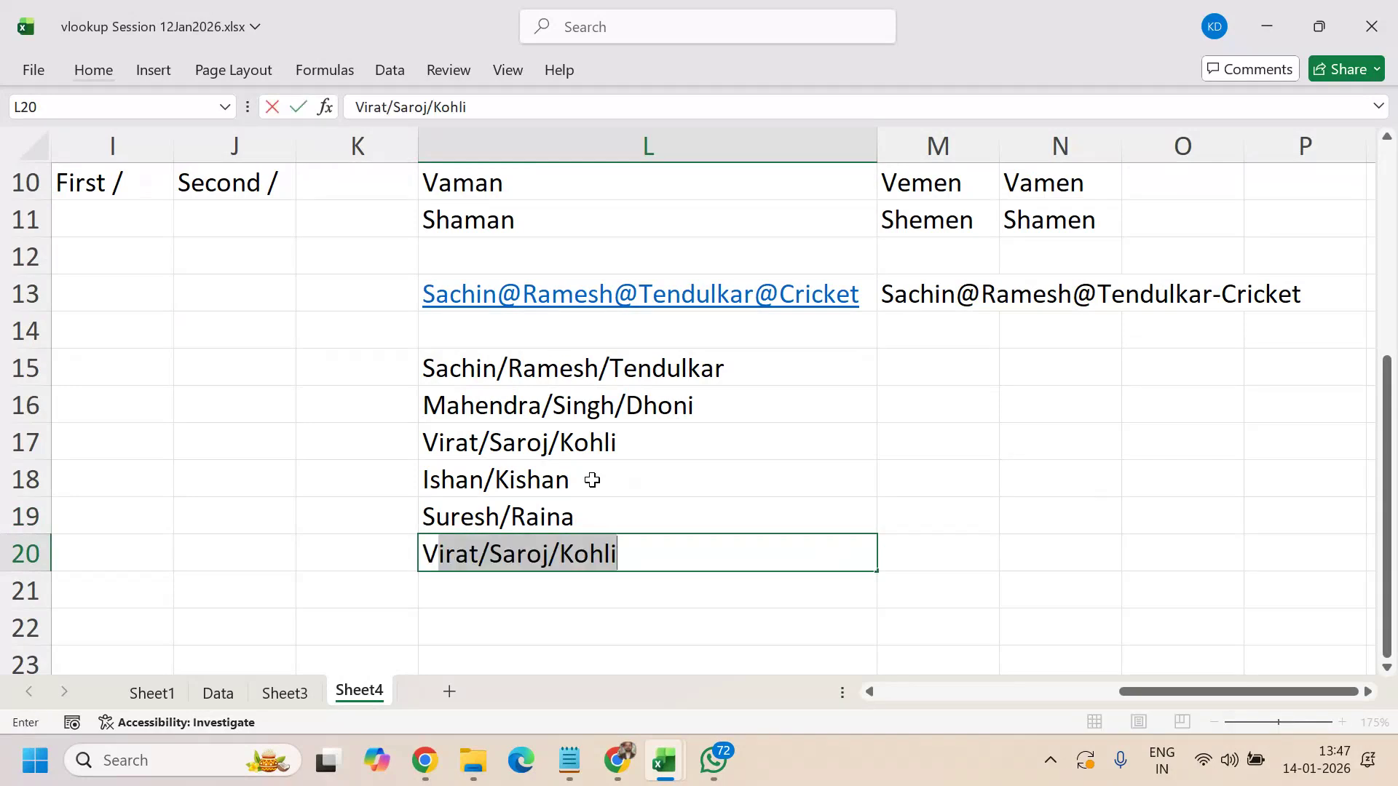
text(sh/K)
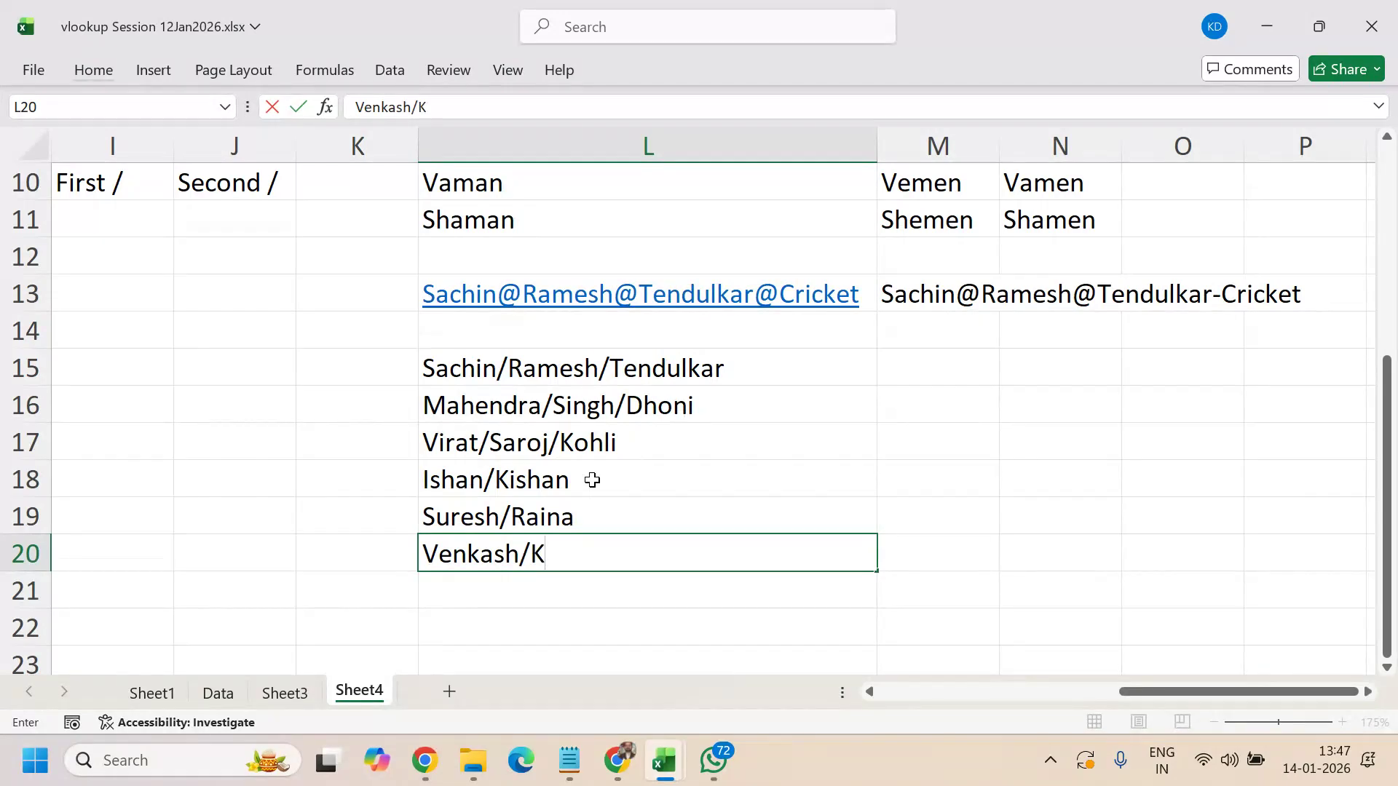
text(umar/Singh)
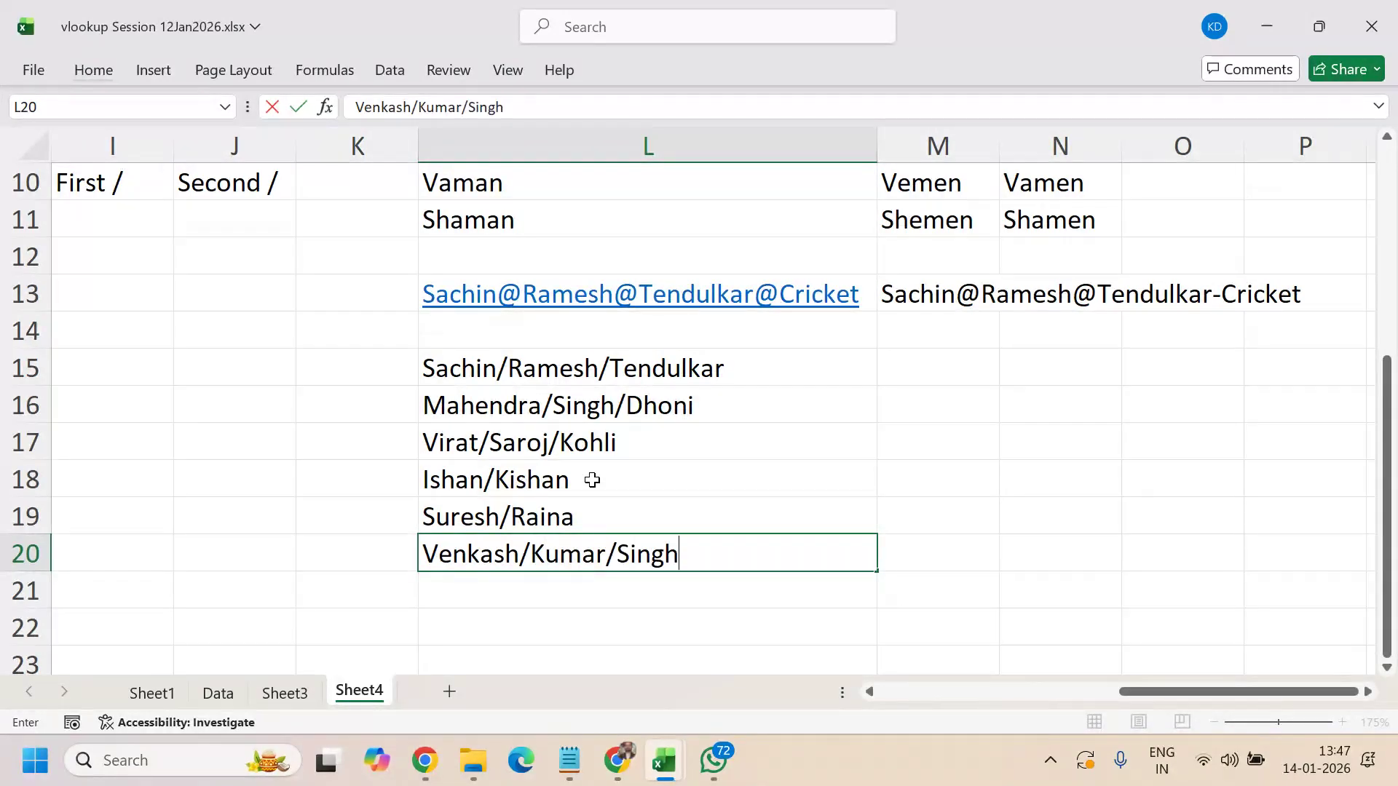
text(/Ayyar)
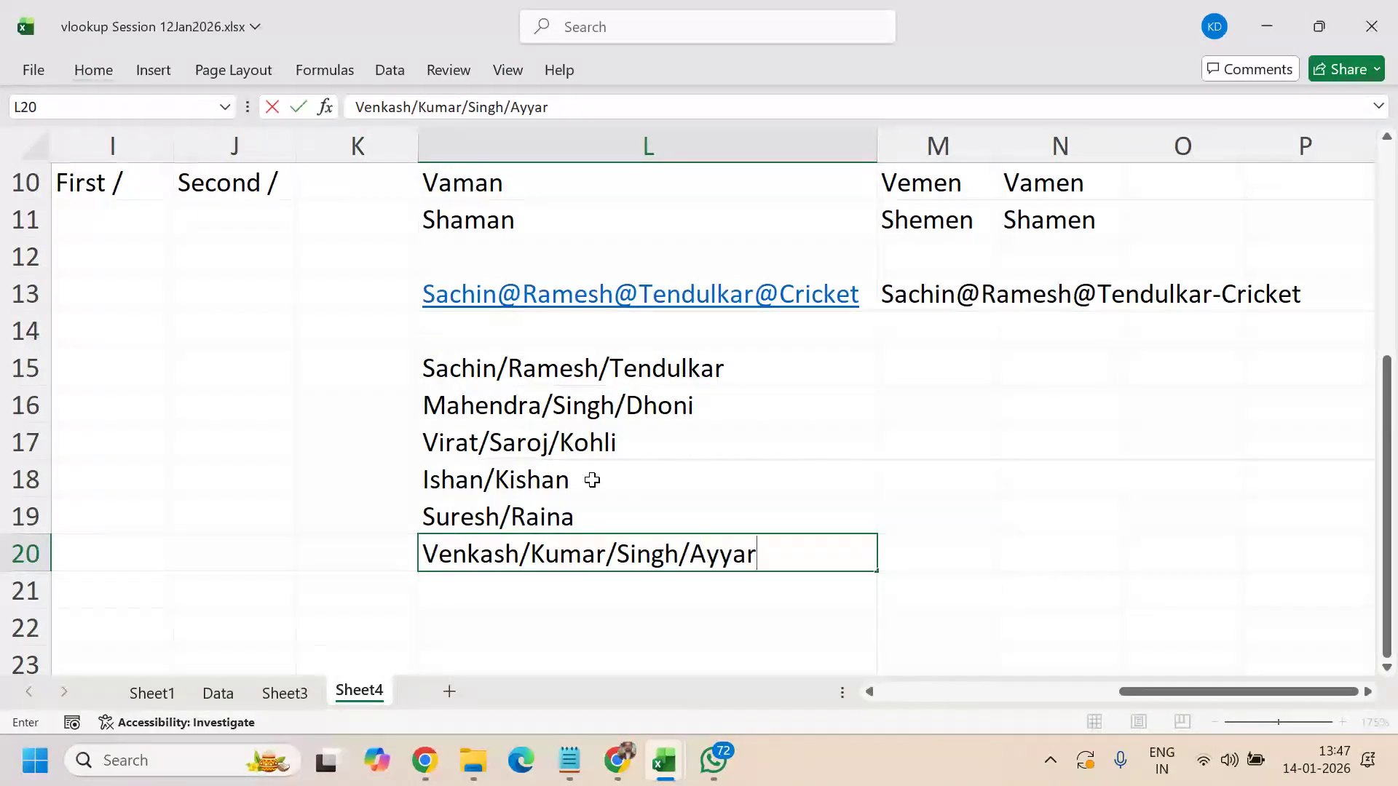
key(Return)
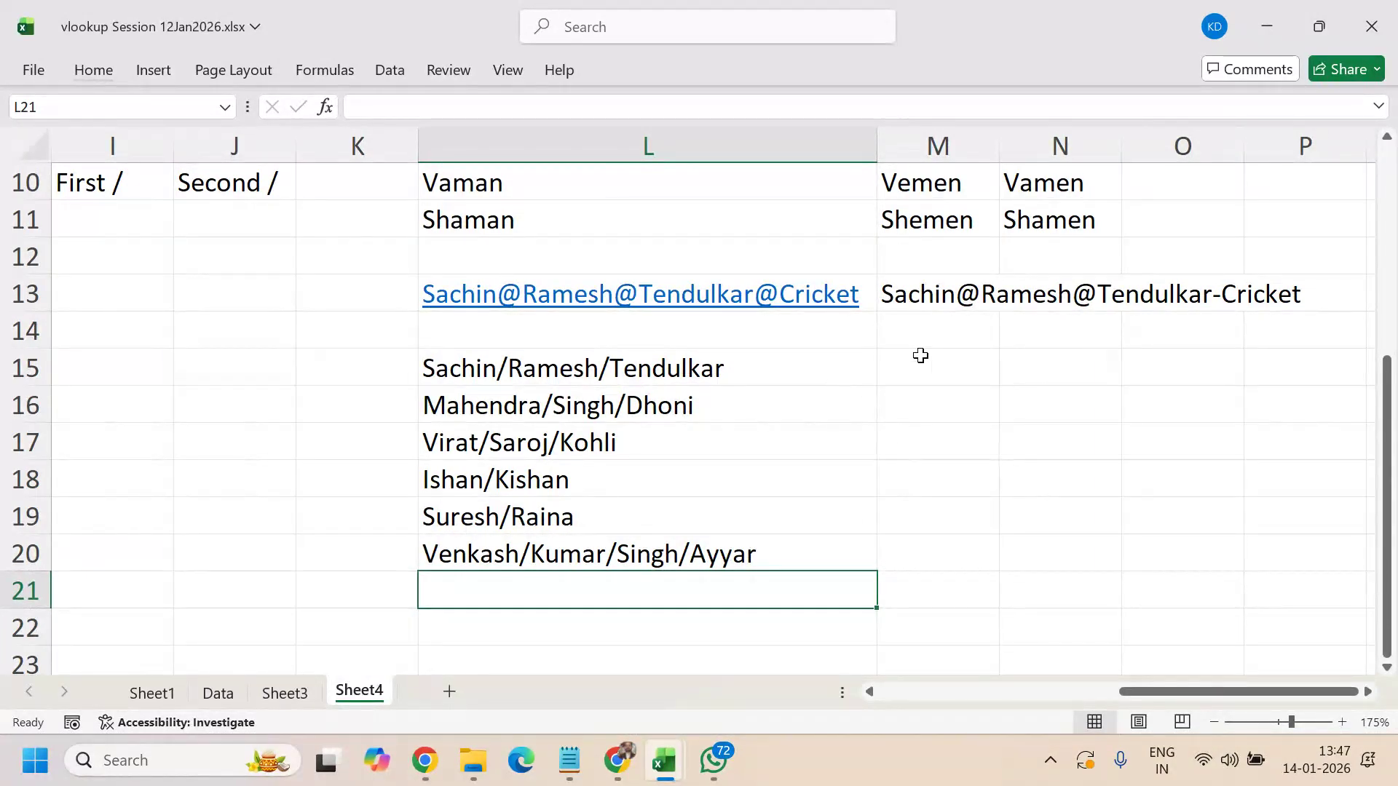
- Select L15:L20 to check the six-name list, then return to L15
key(Up)
key(Up)
key(Up)
key(Up)
key(Up)
key(Up)
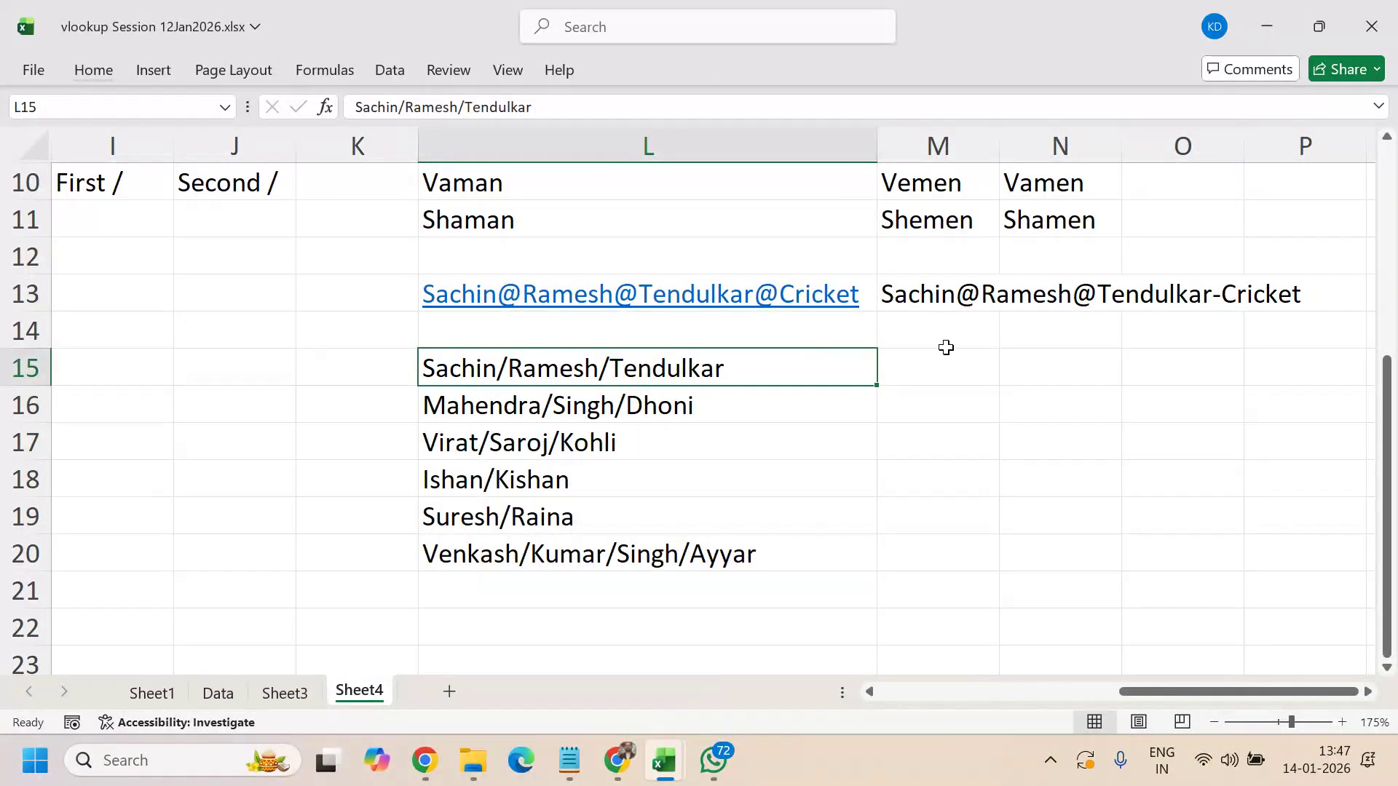
drag(726, 370, 721, 555)
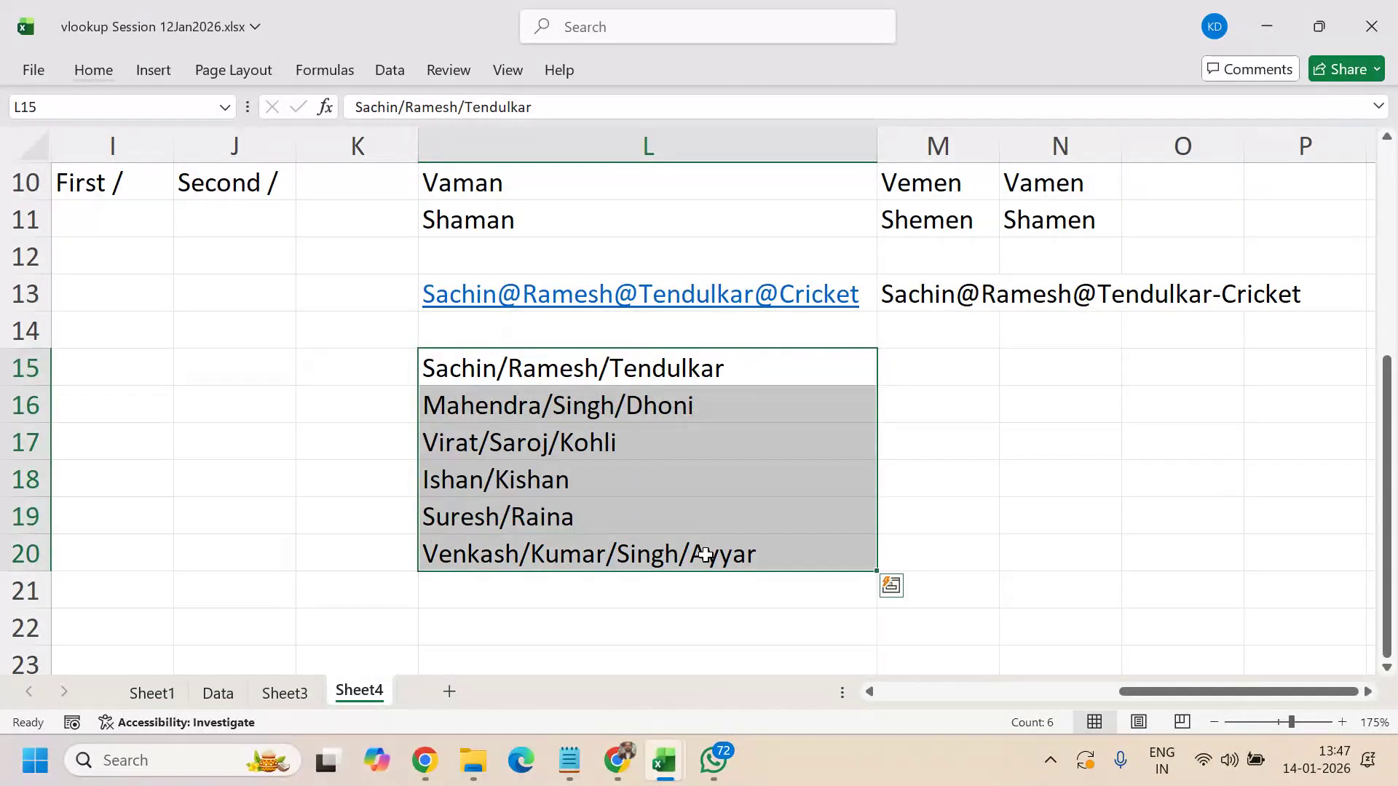
click(683, 363)
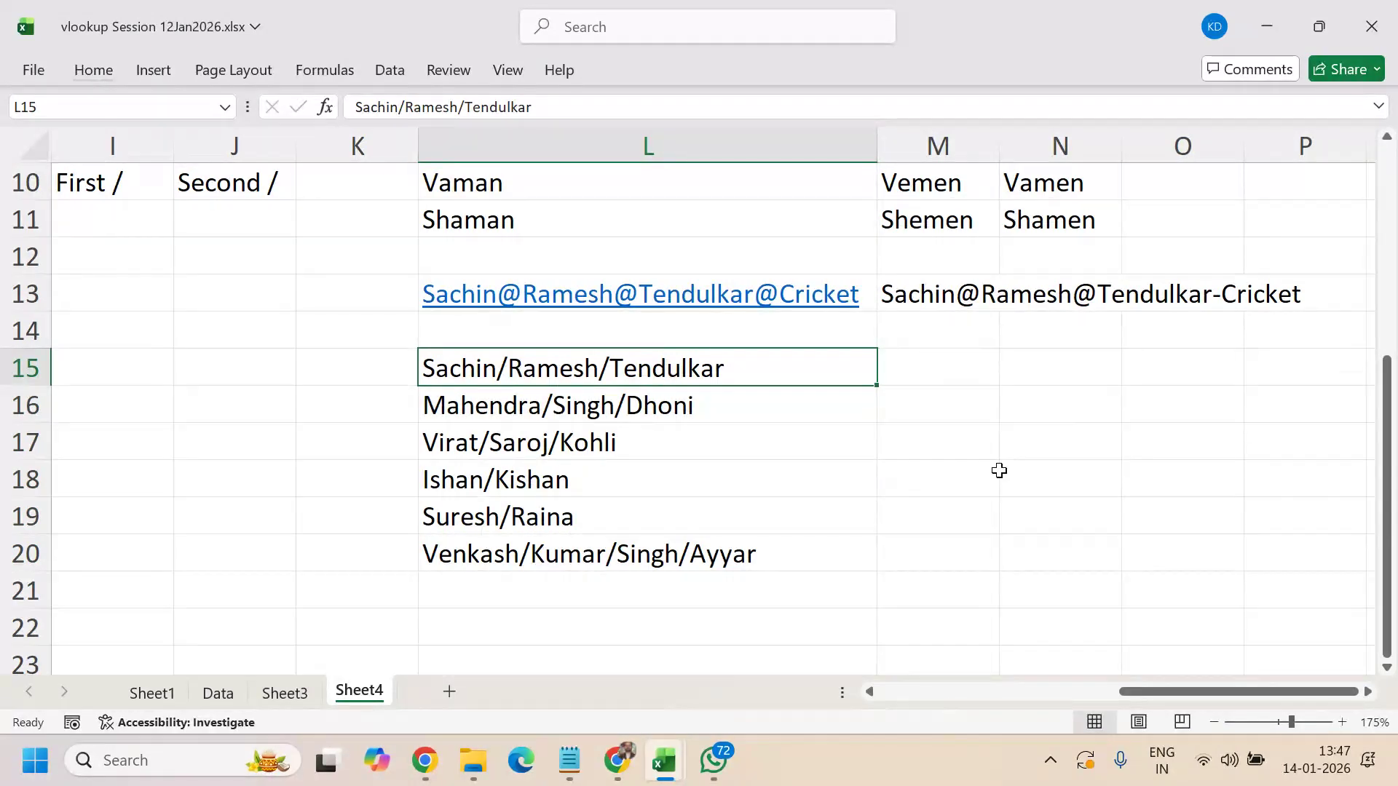
scroll(998, 471, up, 3)
scroll(998, 471, down, 2)
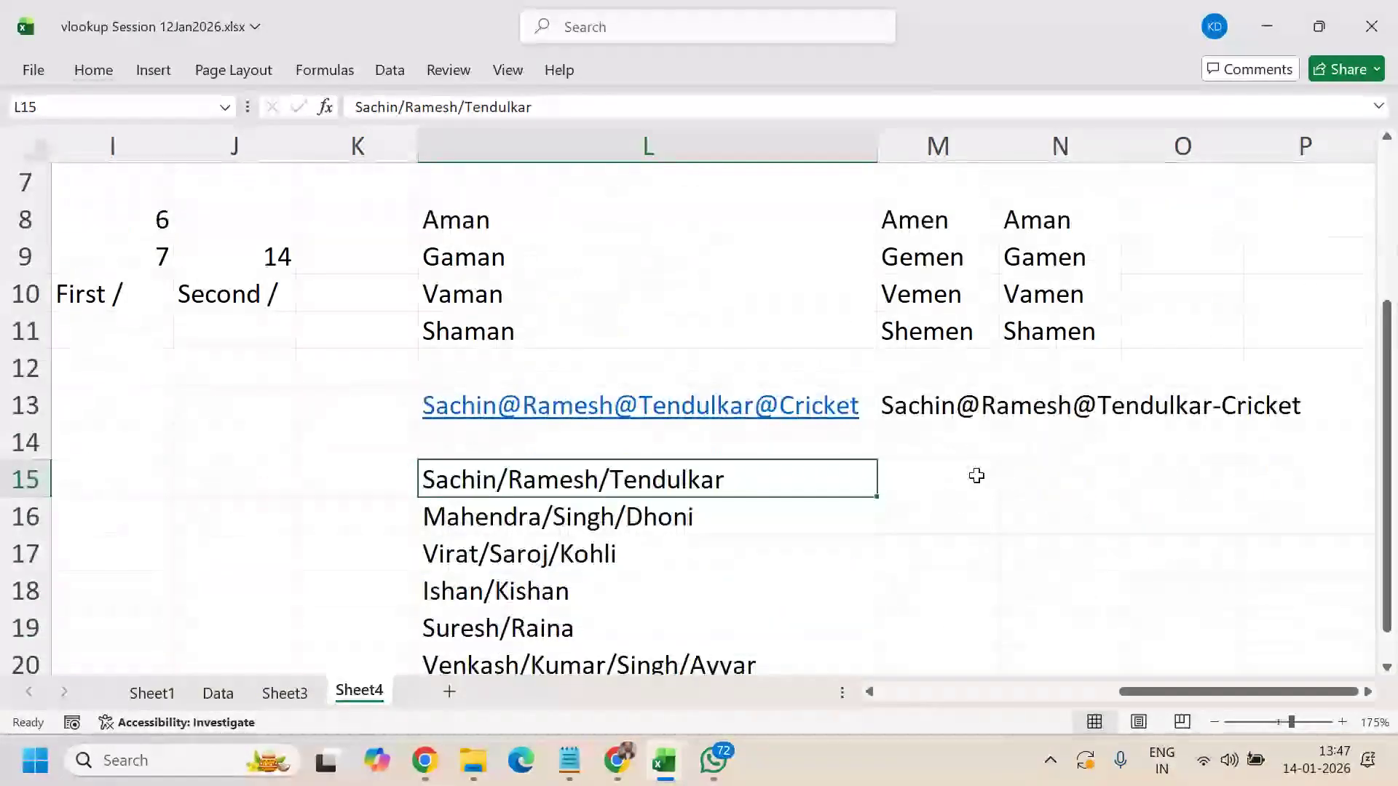
click(961, 478)
text(=u)
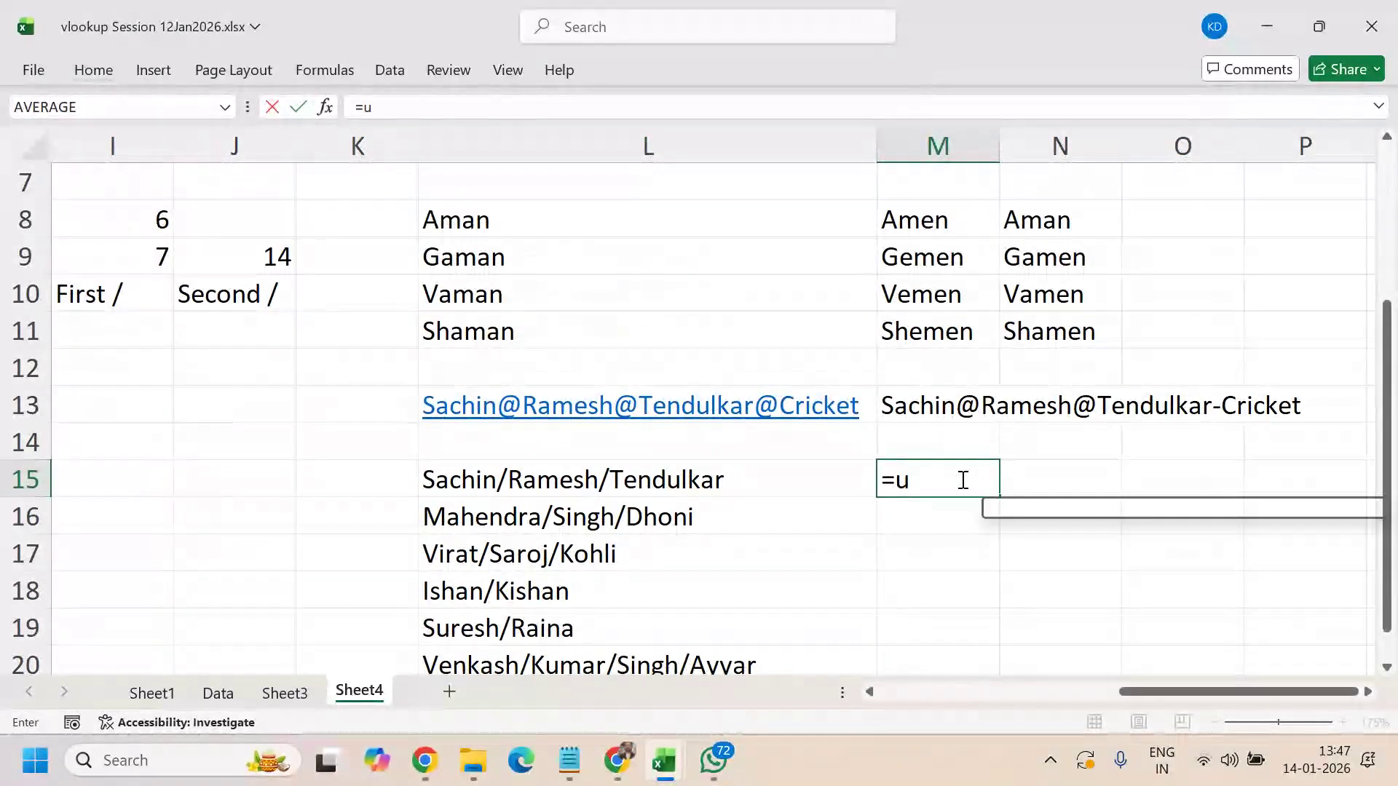
key(BackSpace)
text(find)
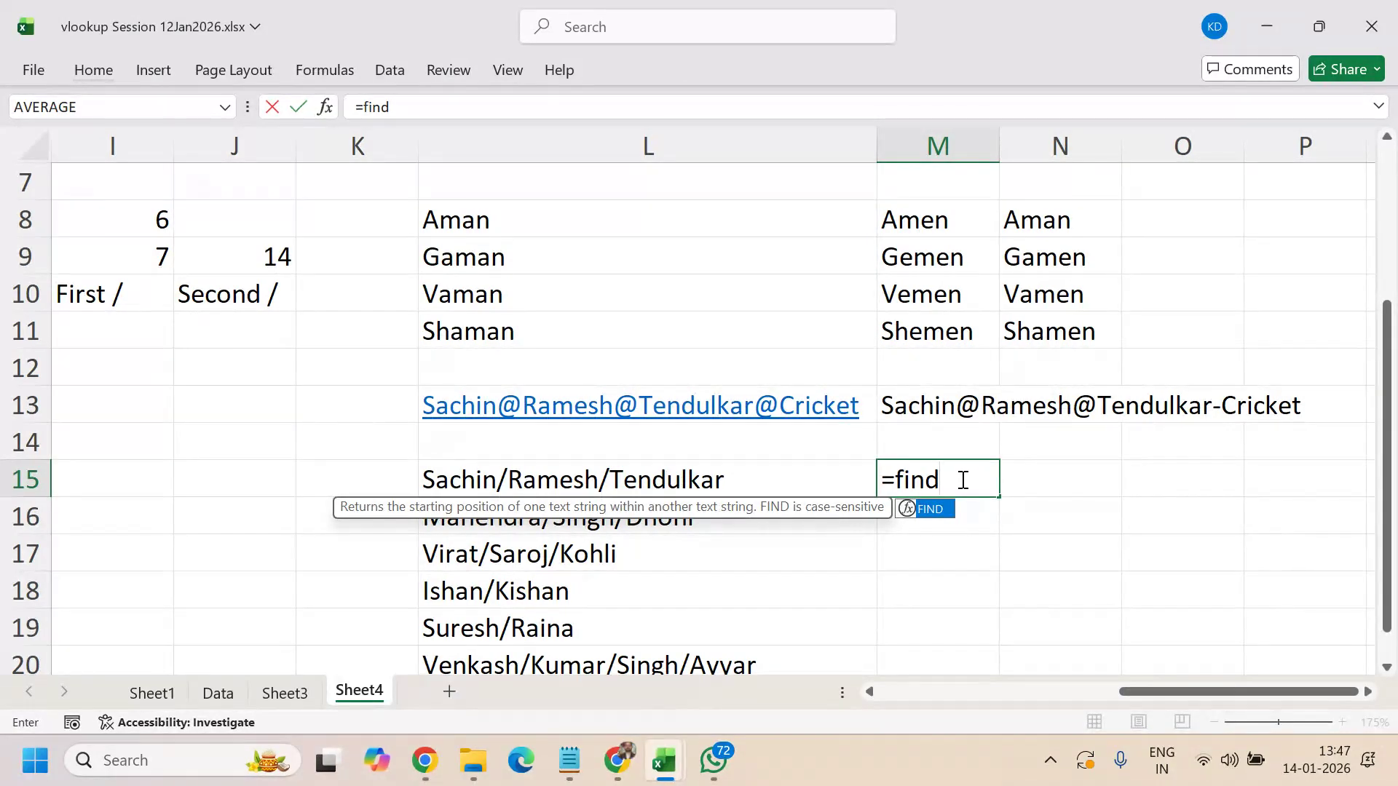
text(("/")
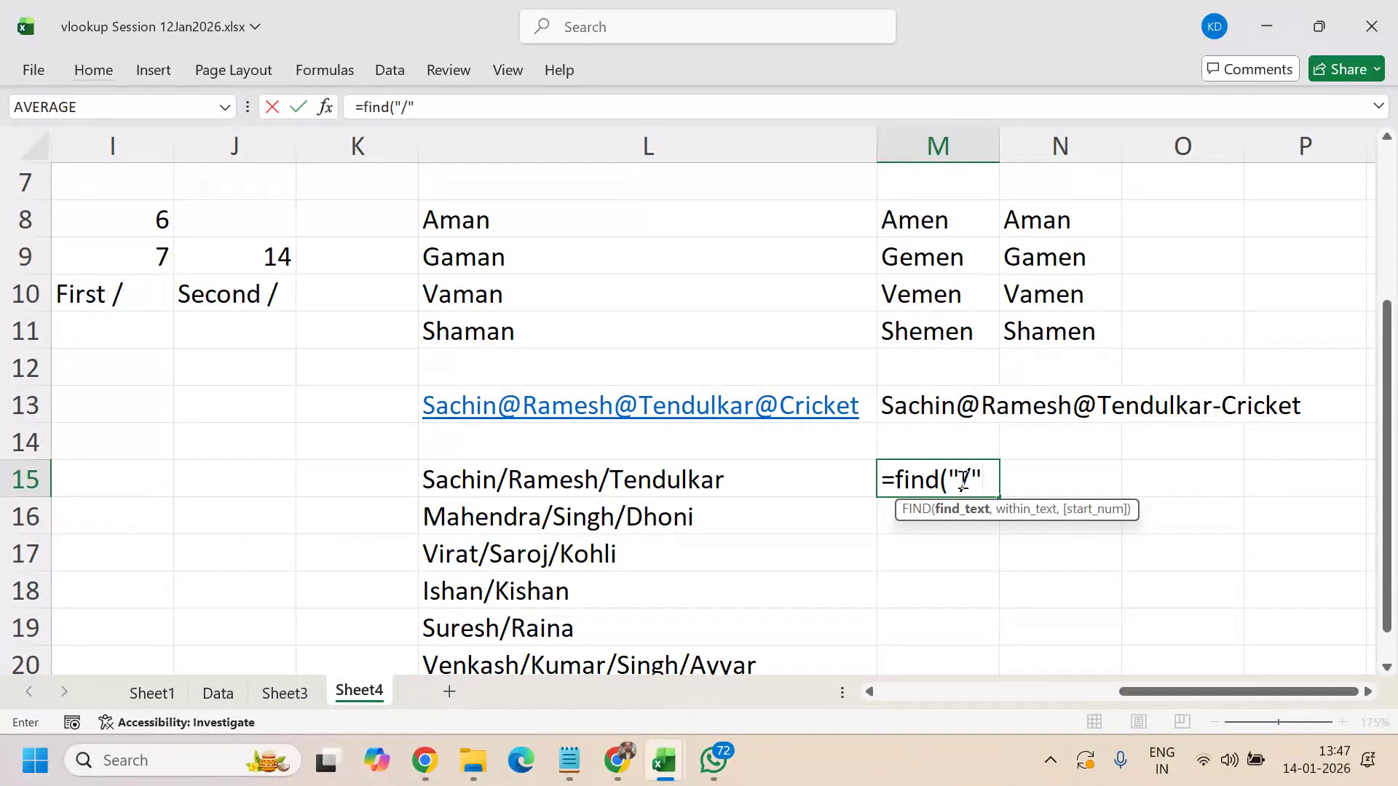
text(,)
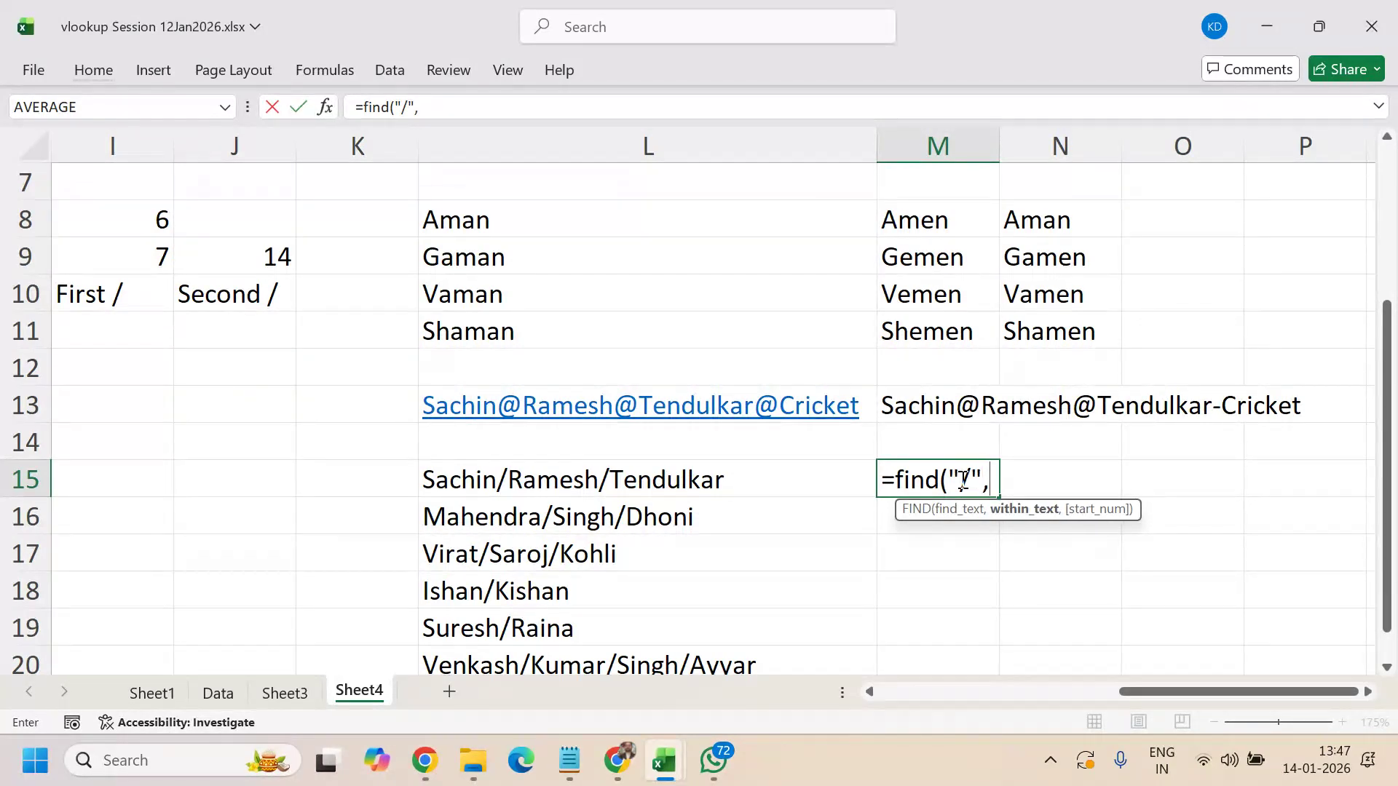
key(Left)
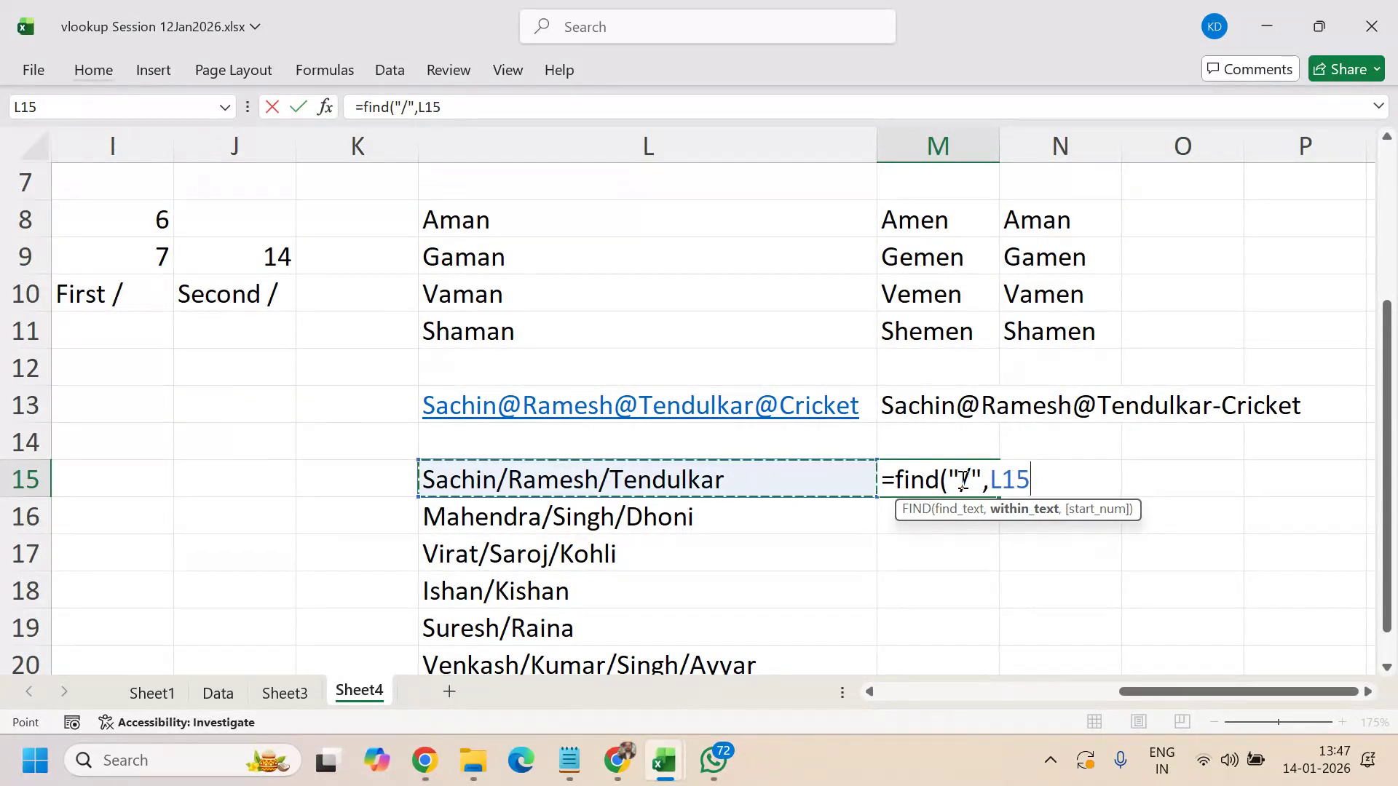
text(,)
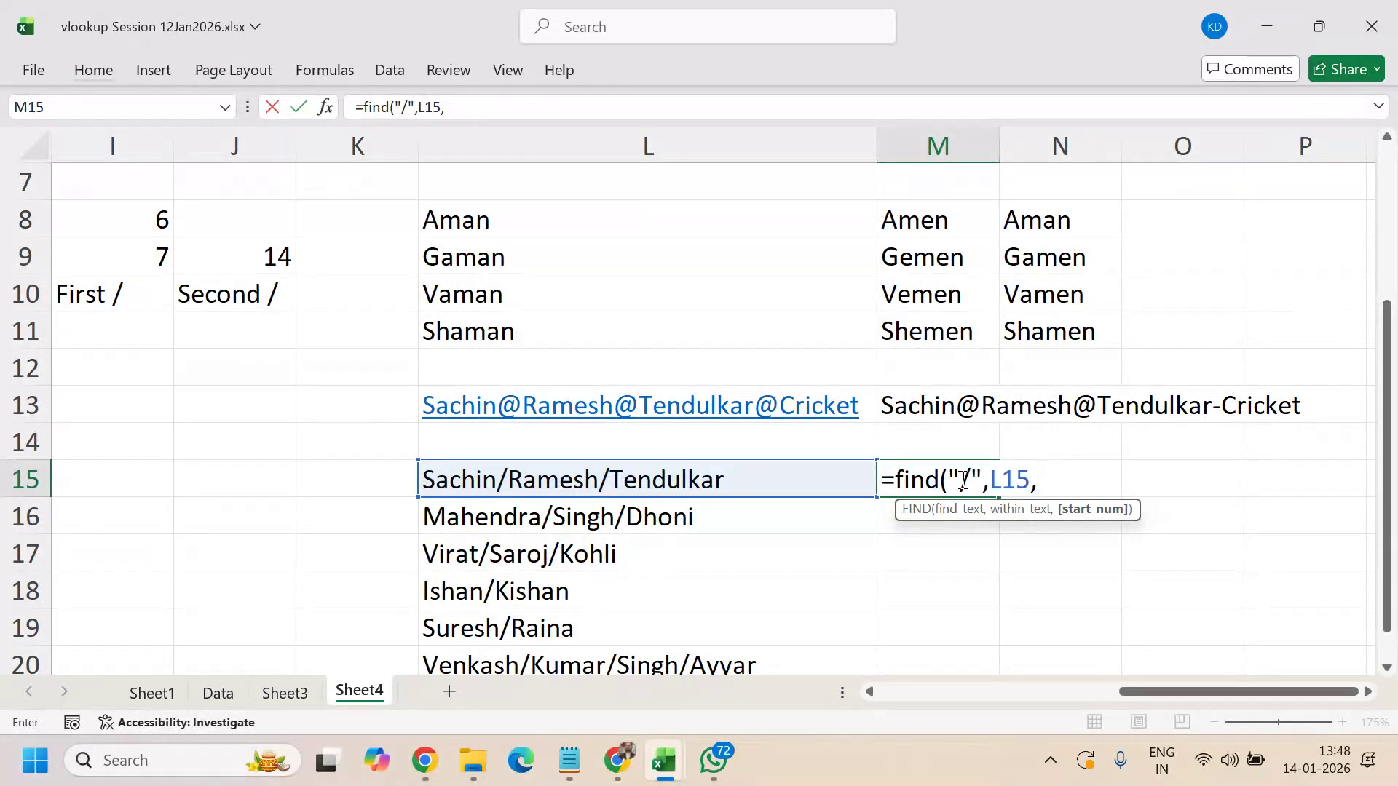
text(find("/)
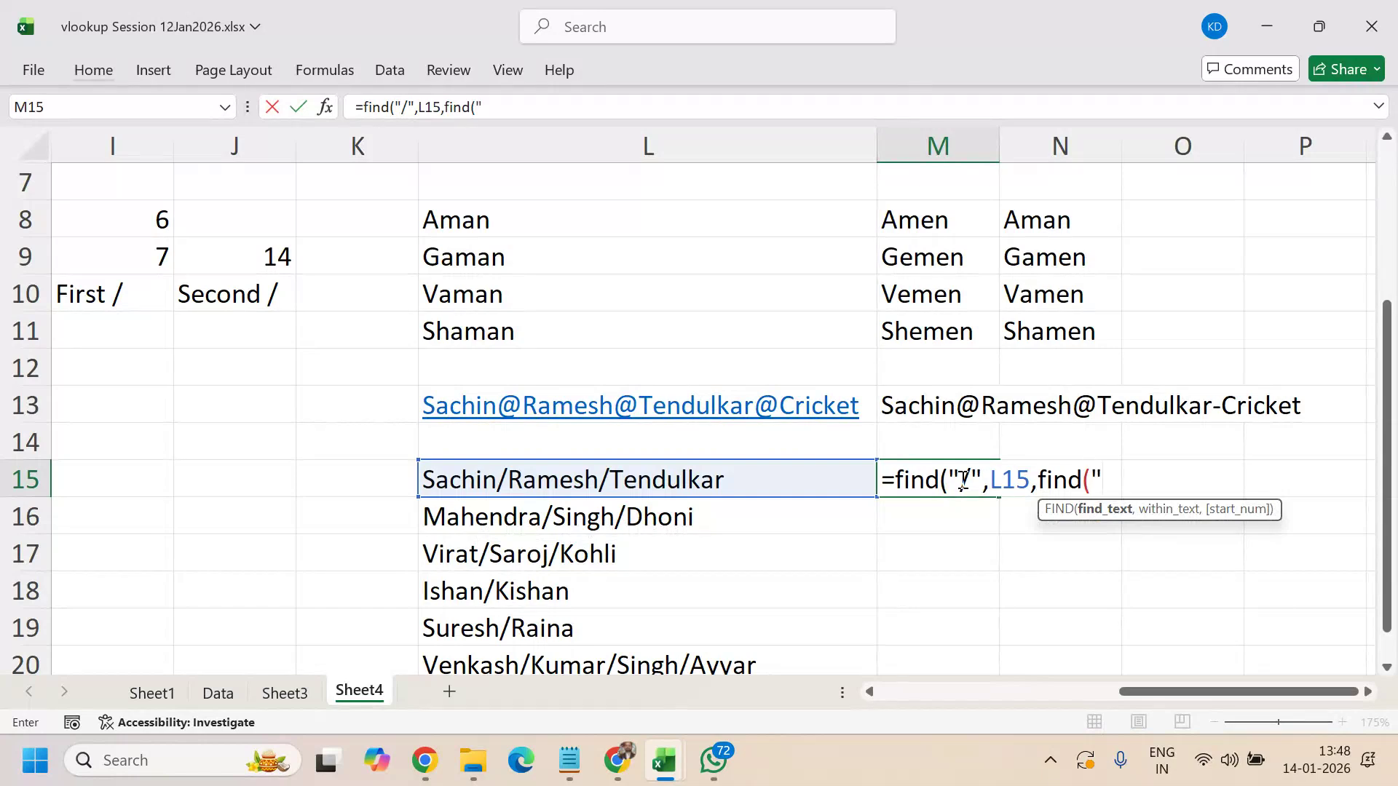
text(",)
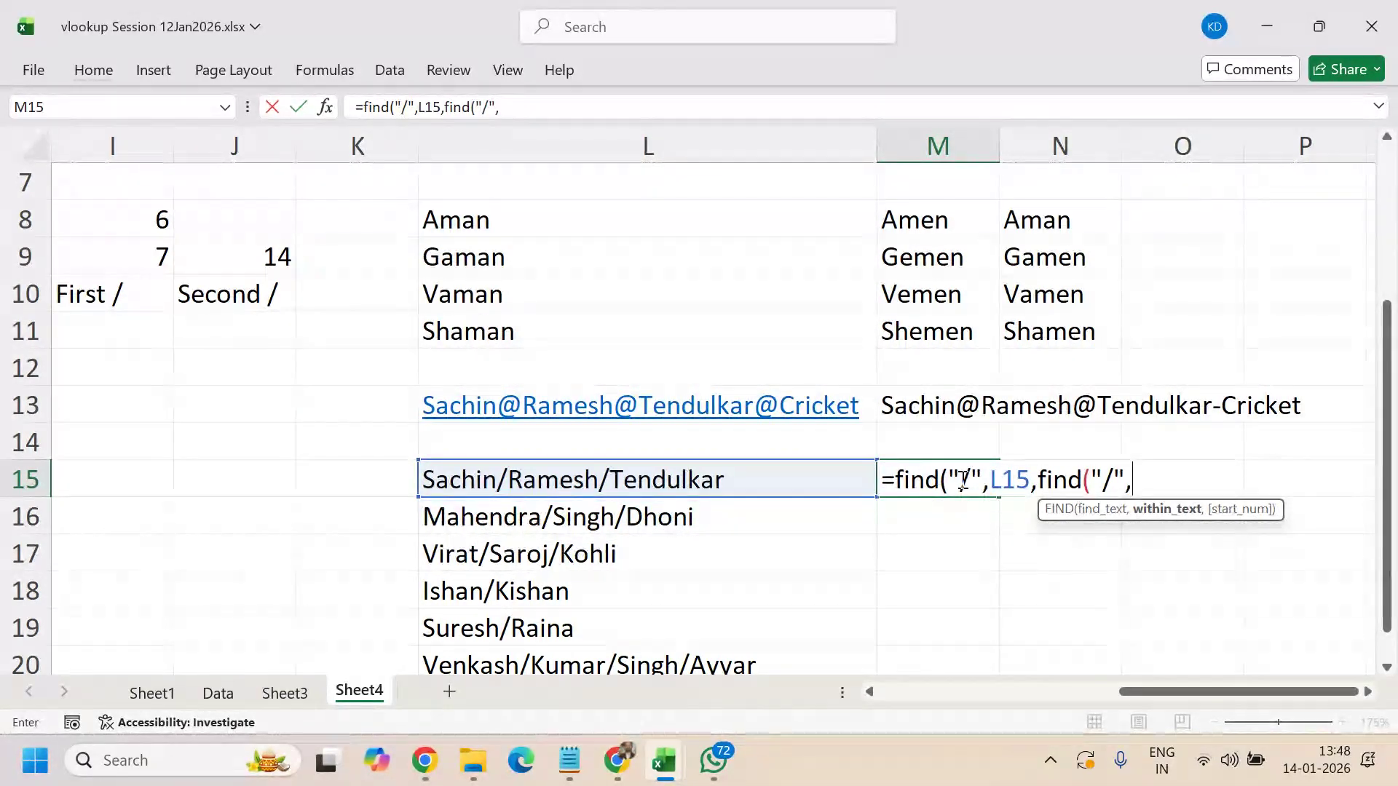
key(Left)
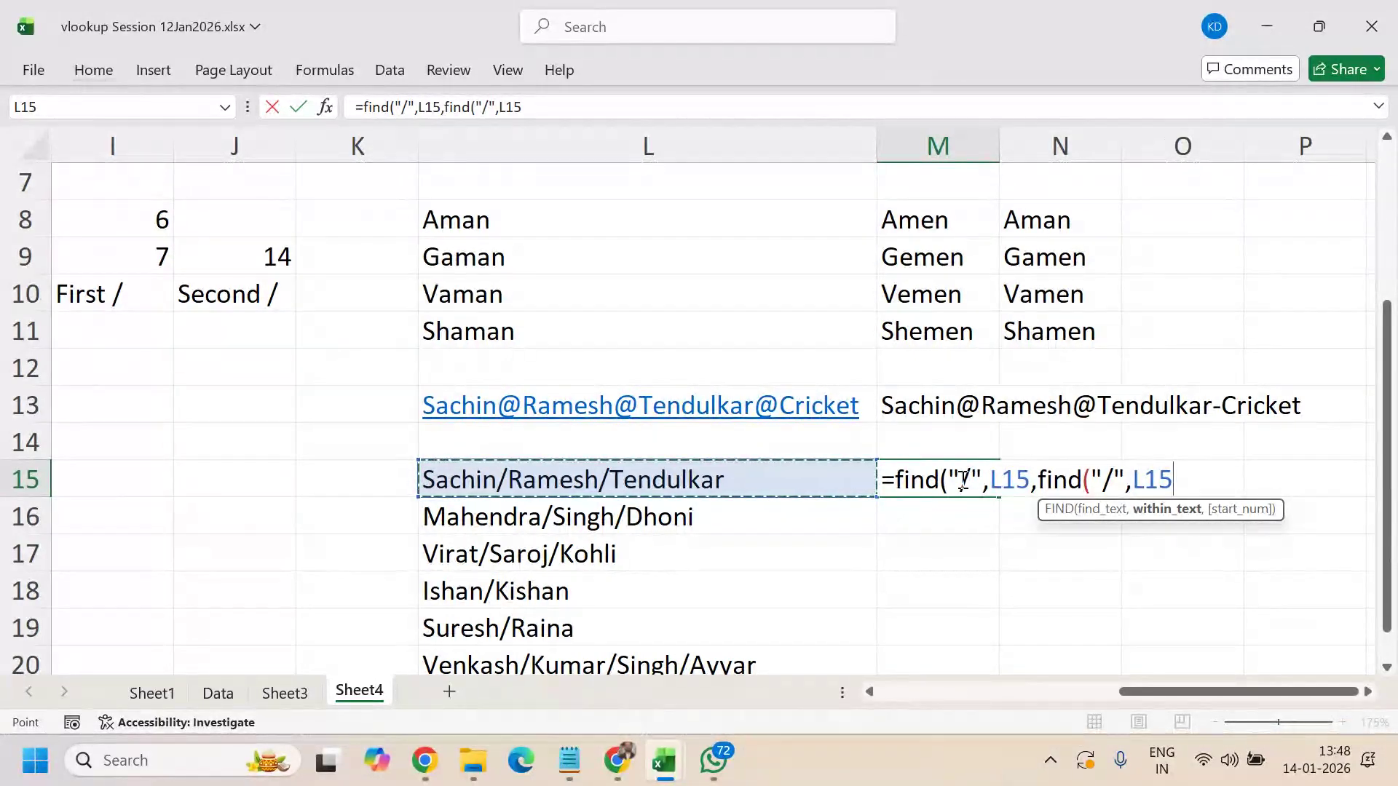
key(Escape)
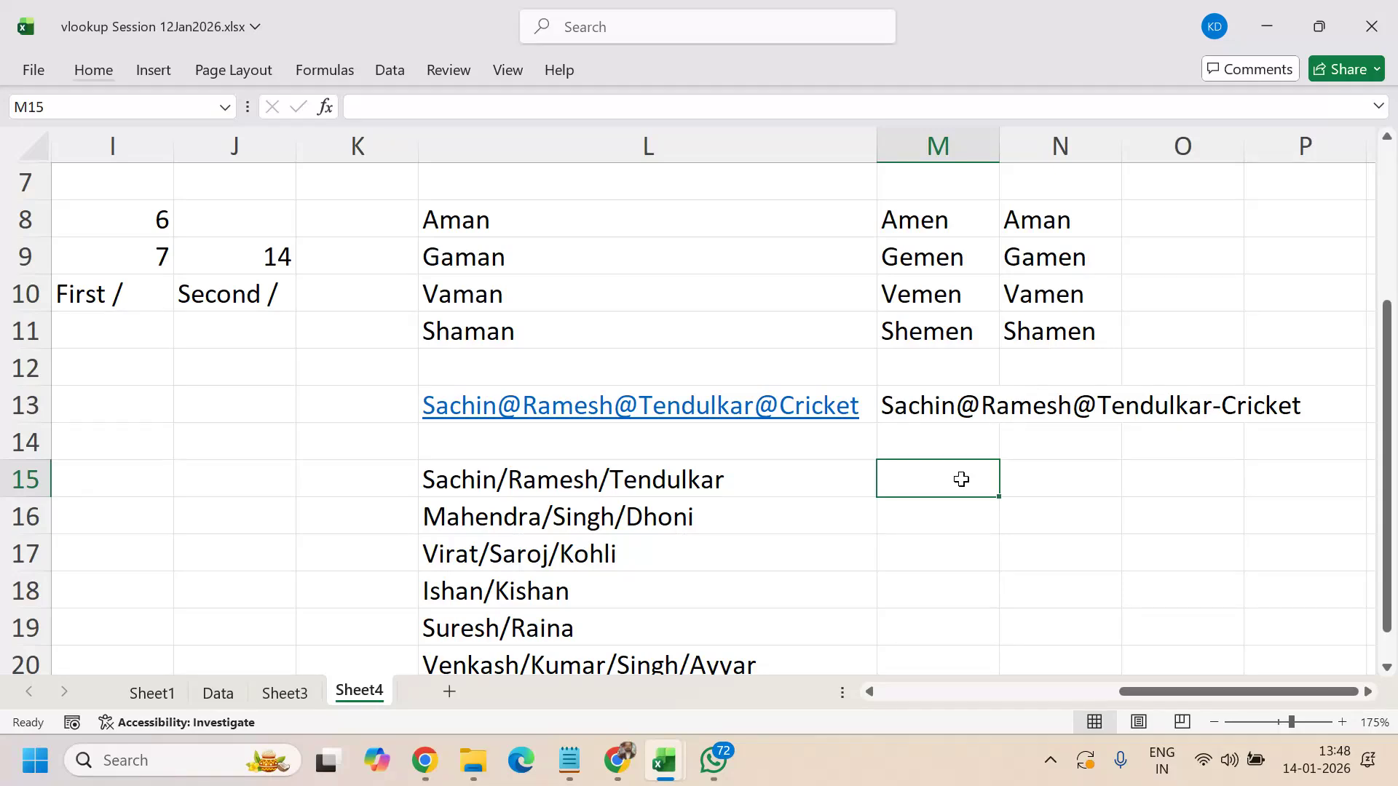
- Clear the stray entry in M15, then label M14 'len' and N14 'substitute'
text(=)
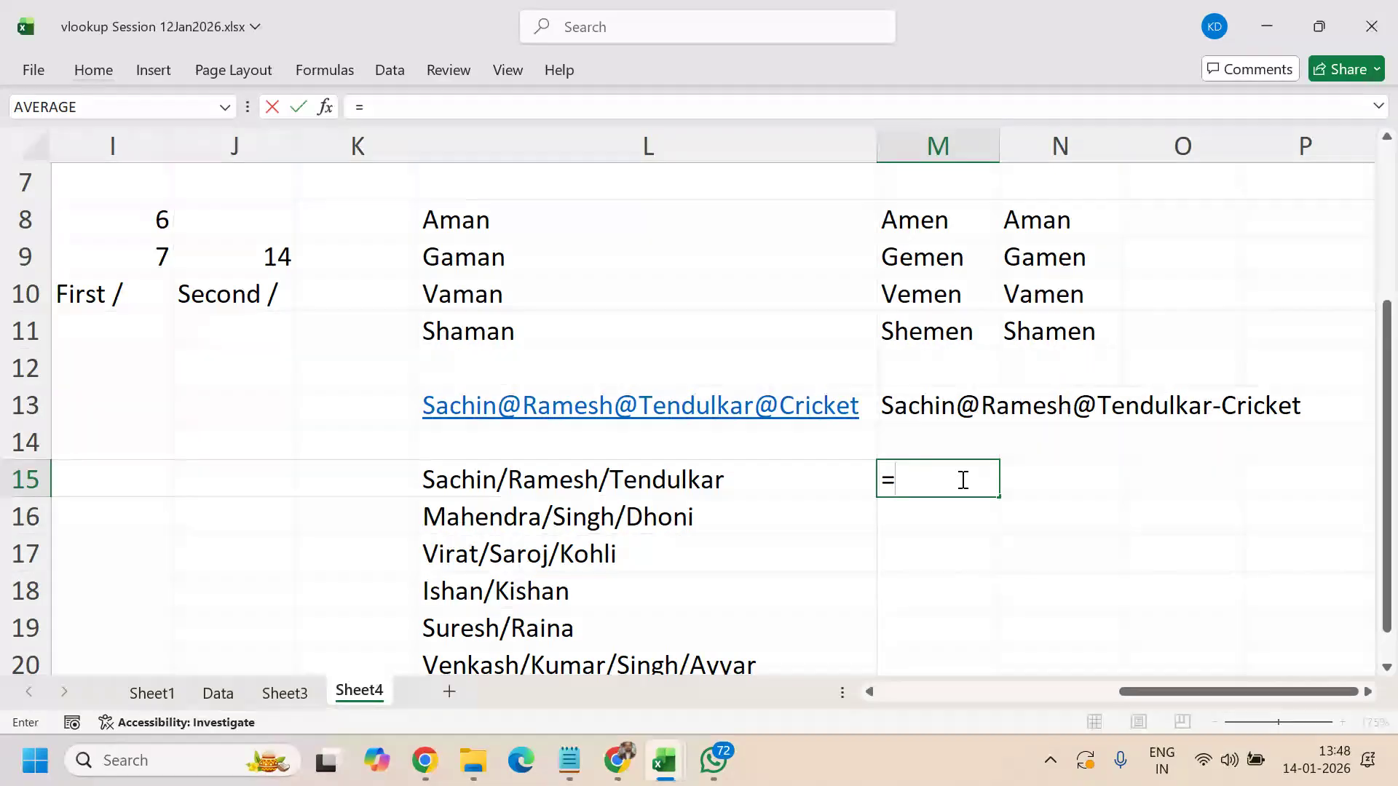
key(BackSpace)
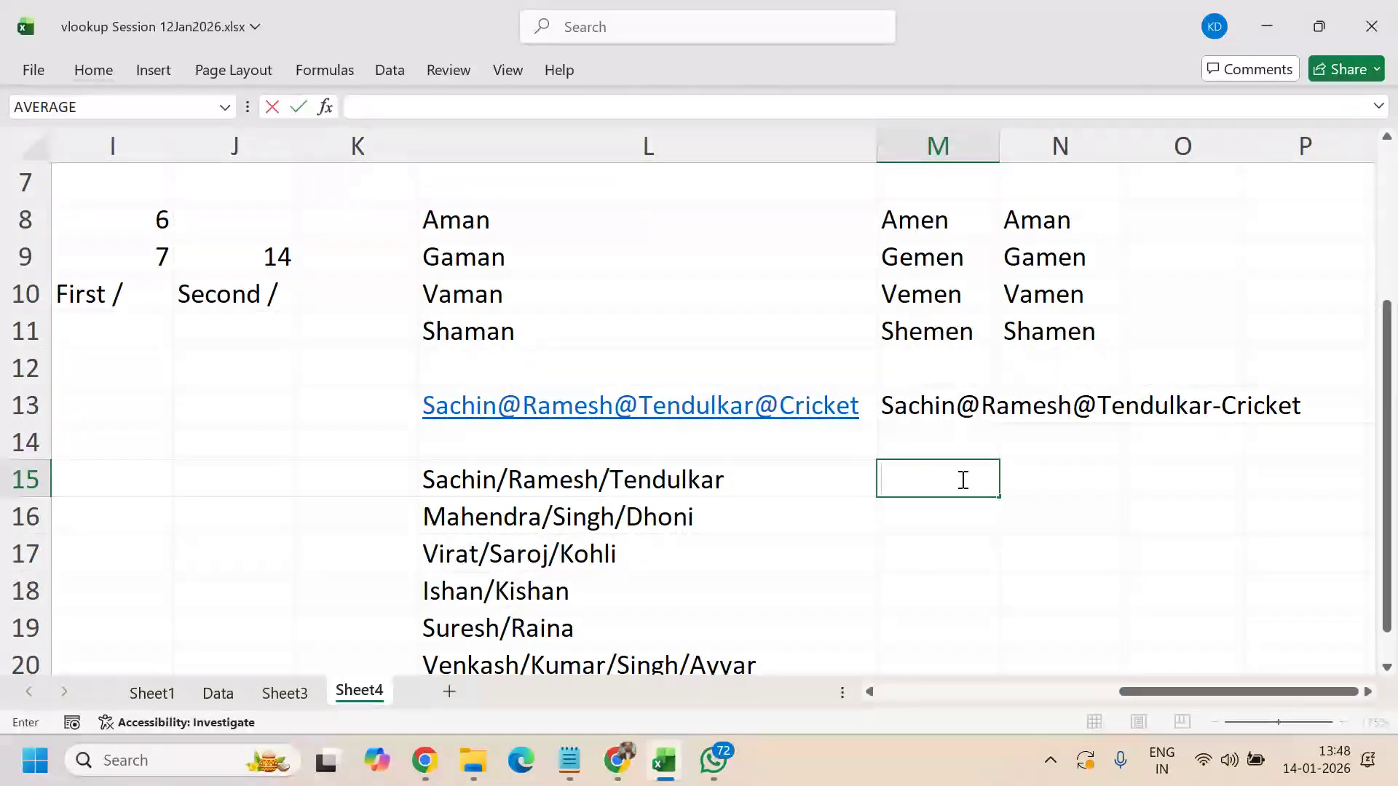
key(Escape)
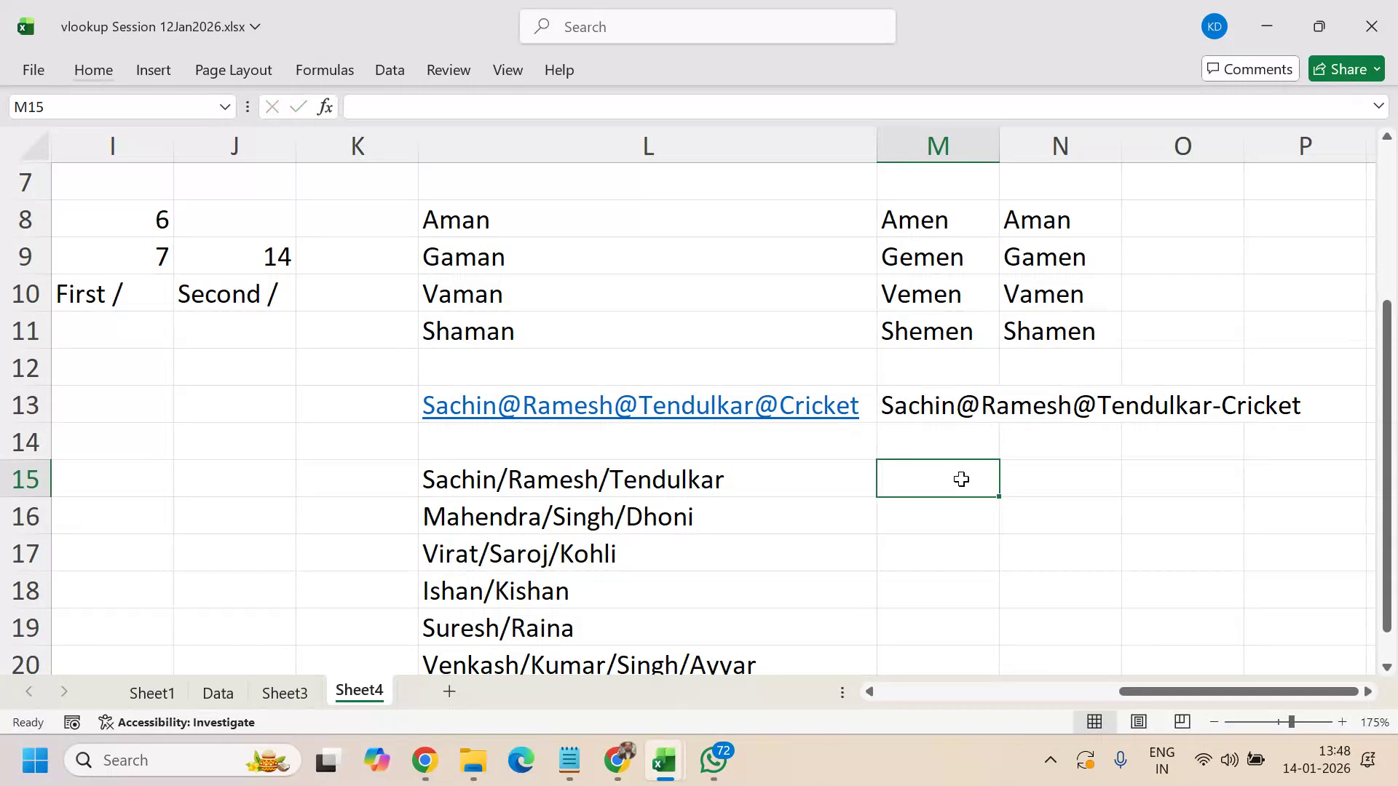
key(Up)
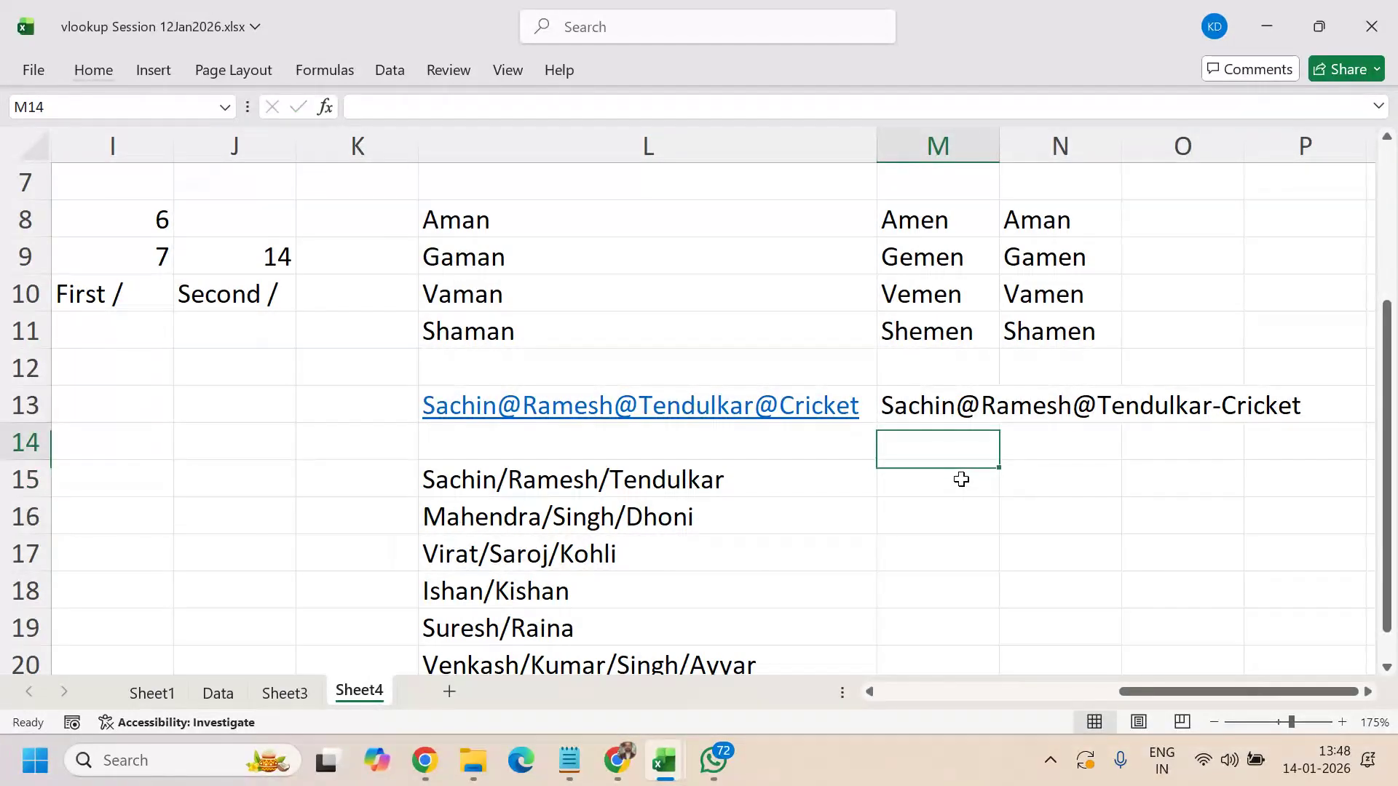
key(Up)
key(Down)
text(Ien)
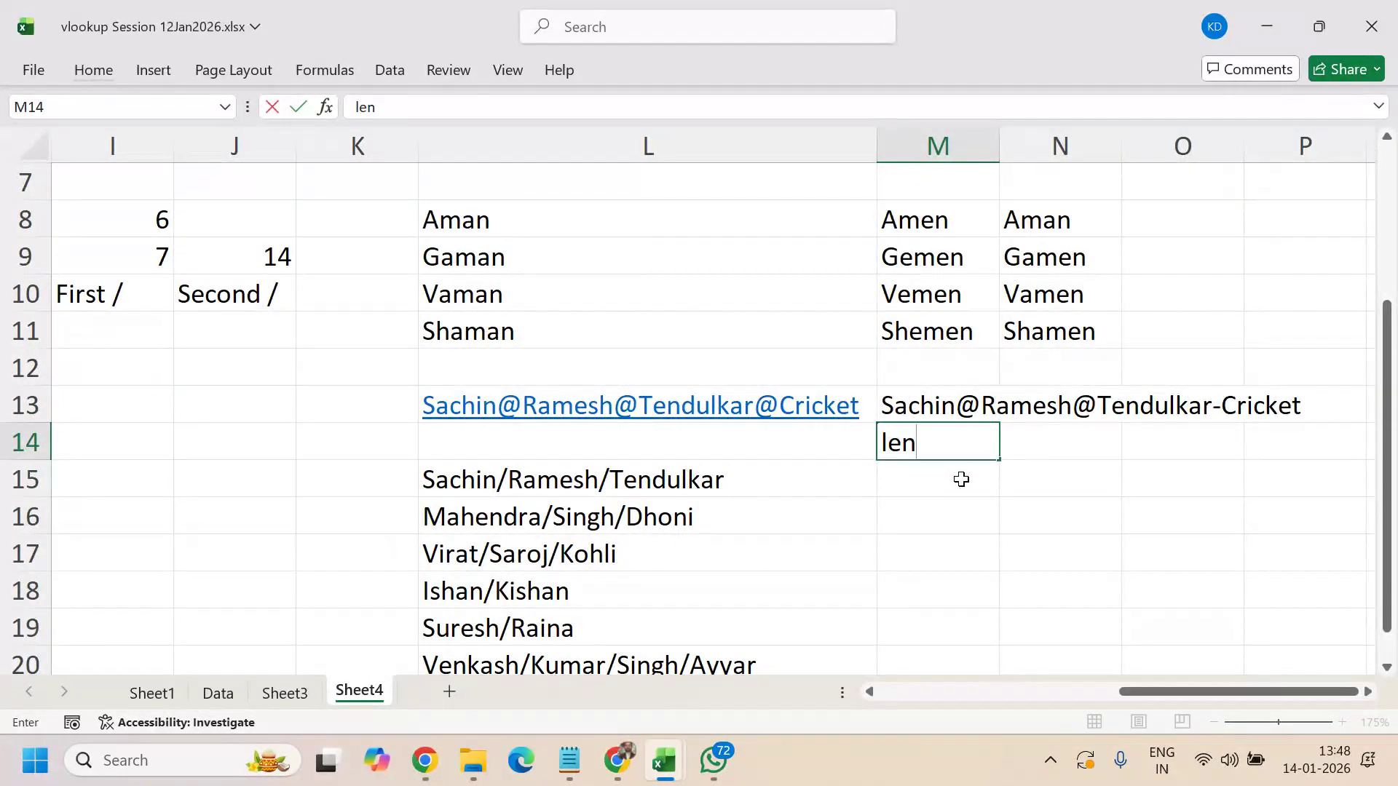
key(Tab)
text(substit)
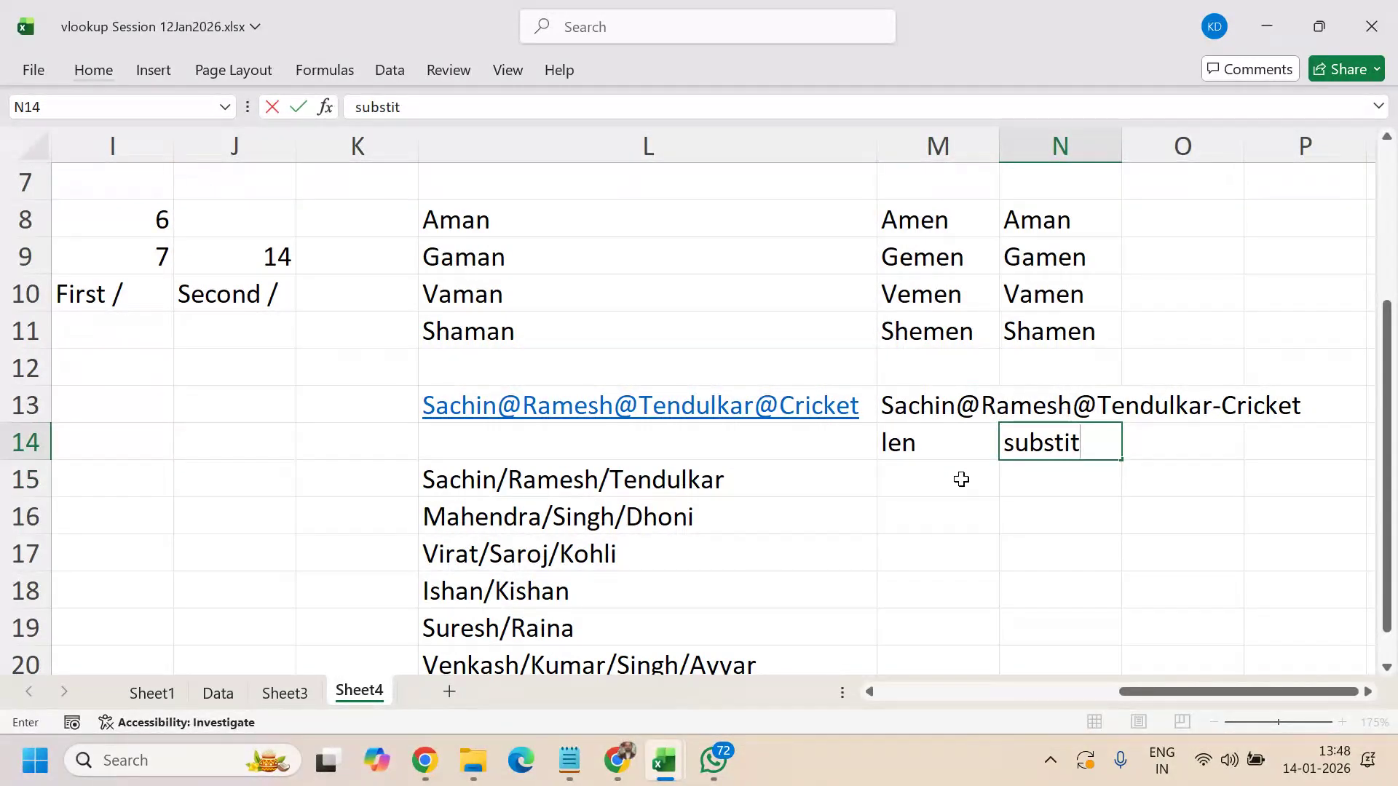
text(ute)
key(Return)
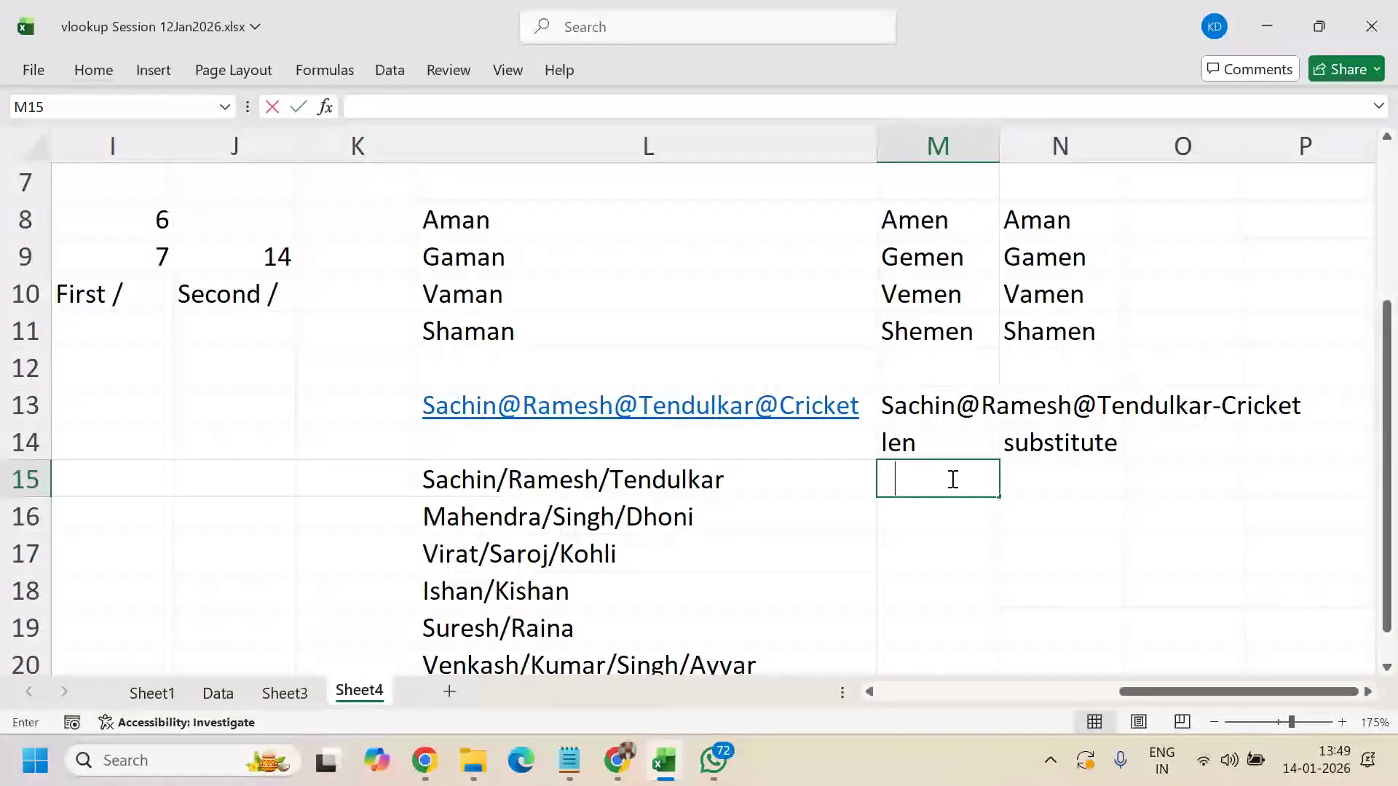
- Enter =LEN(L15) in M15, returning 23
text(=len()
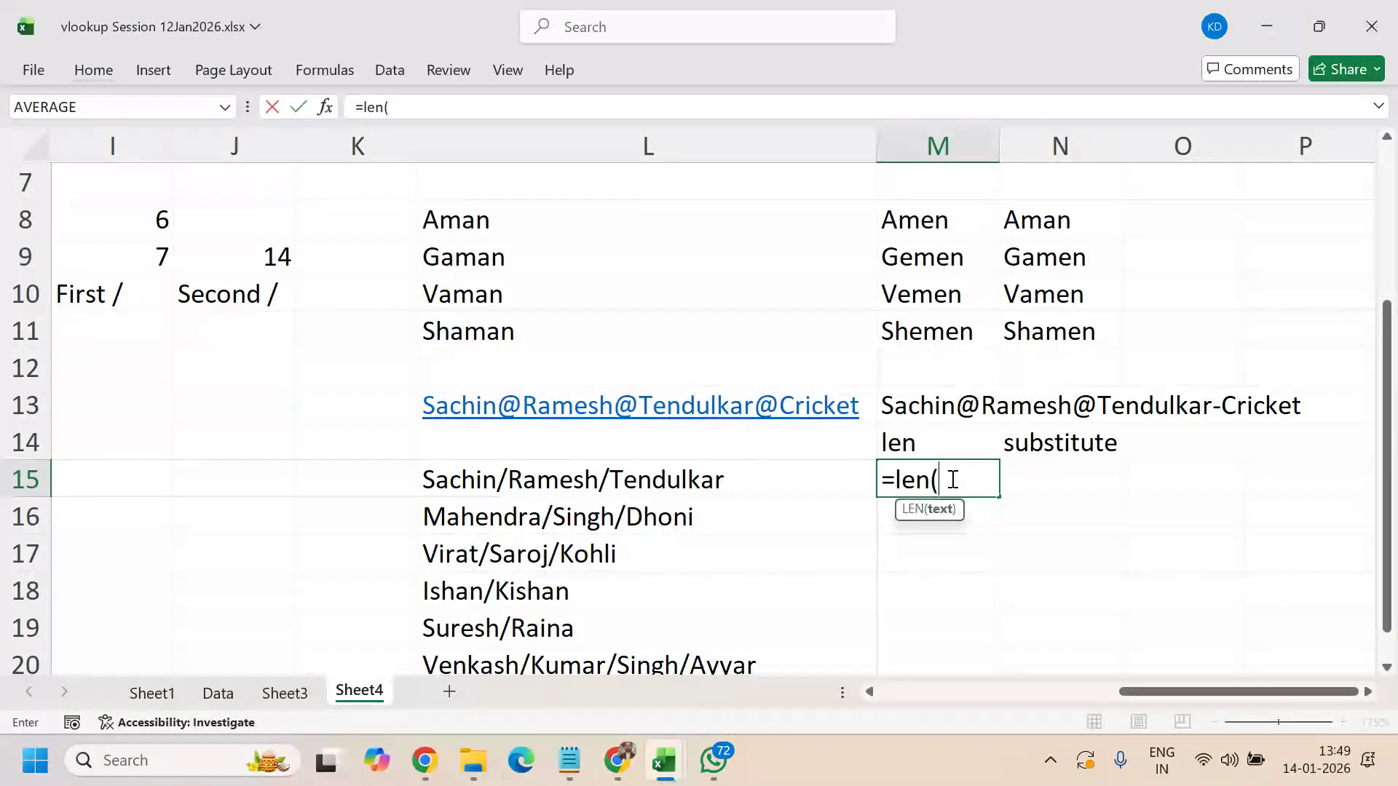
key(Left)
text())
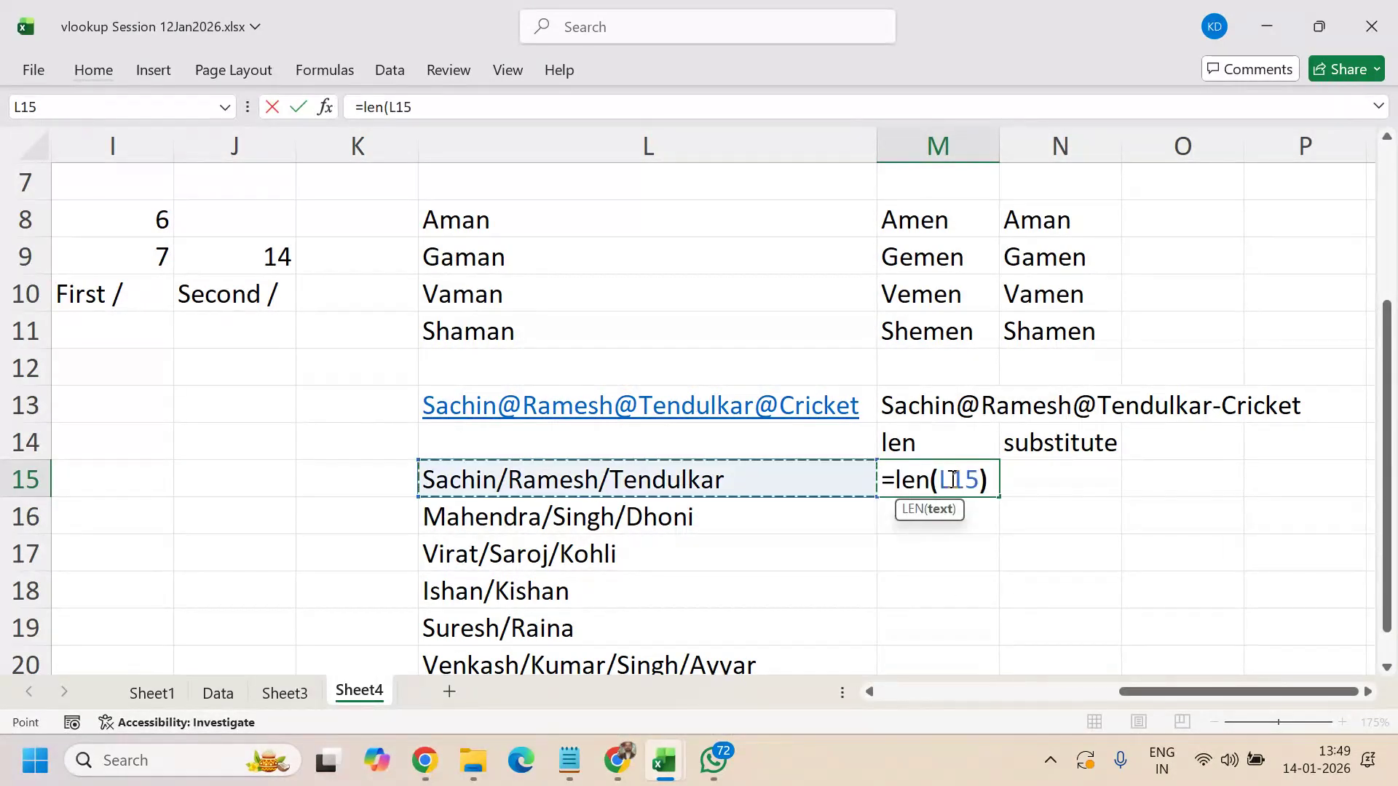
key(Return)
click(951, 479)
- Enter =SUBSTITUTE(L15,"/","") in N15 to strip the slashes
key(Right)
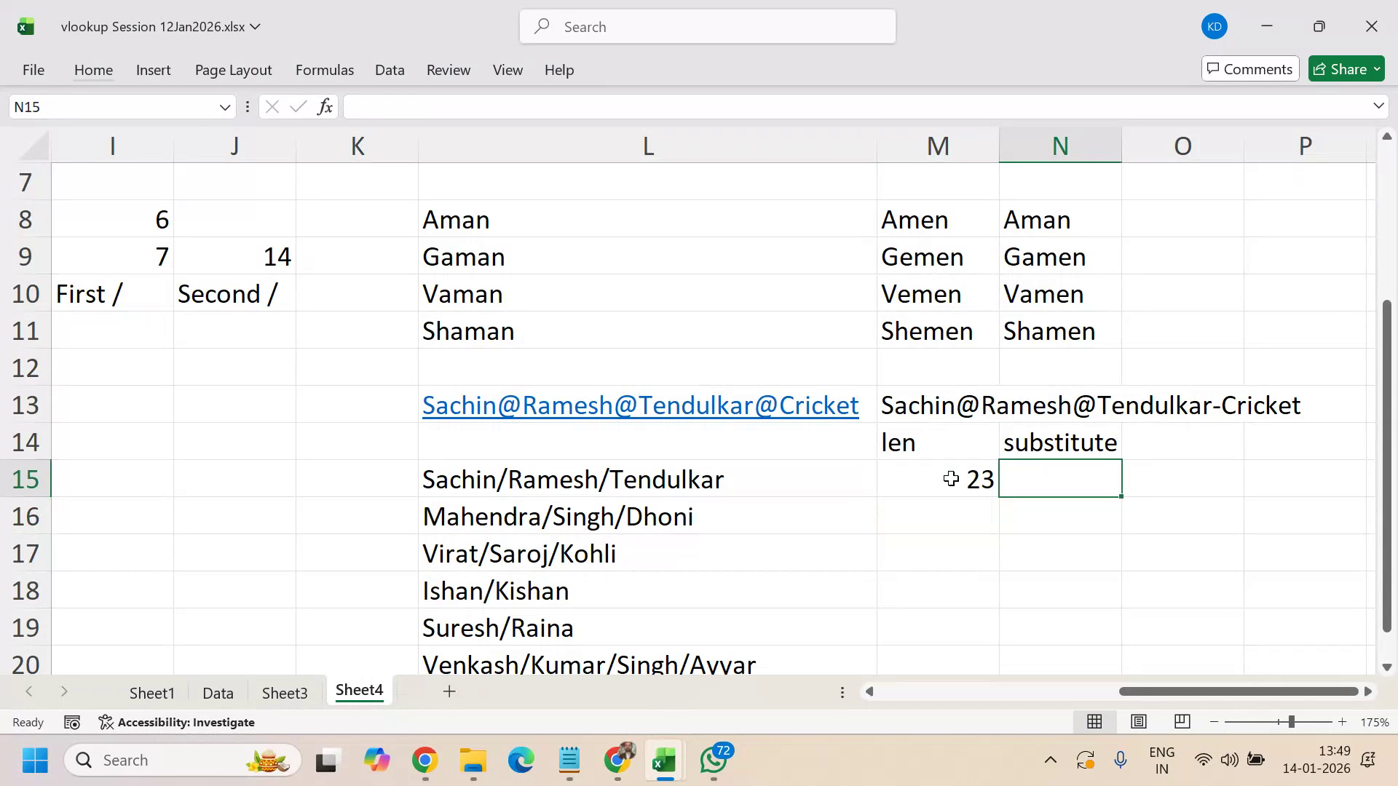
text(=)
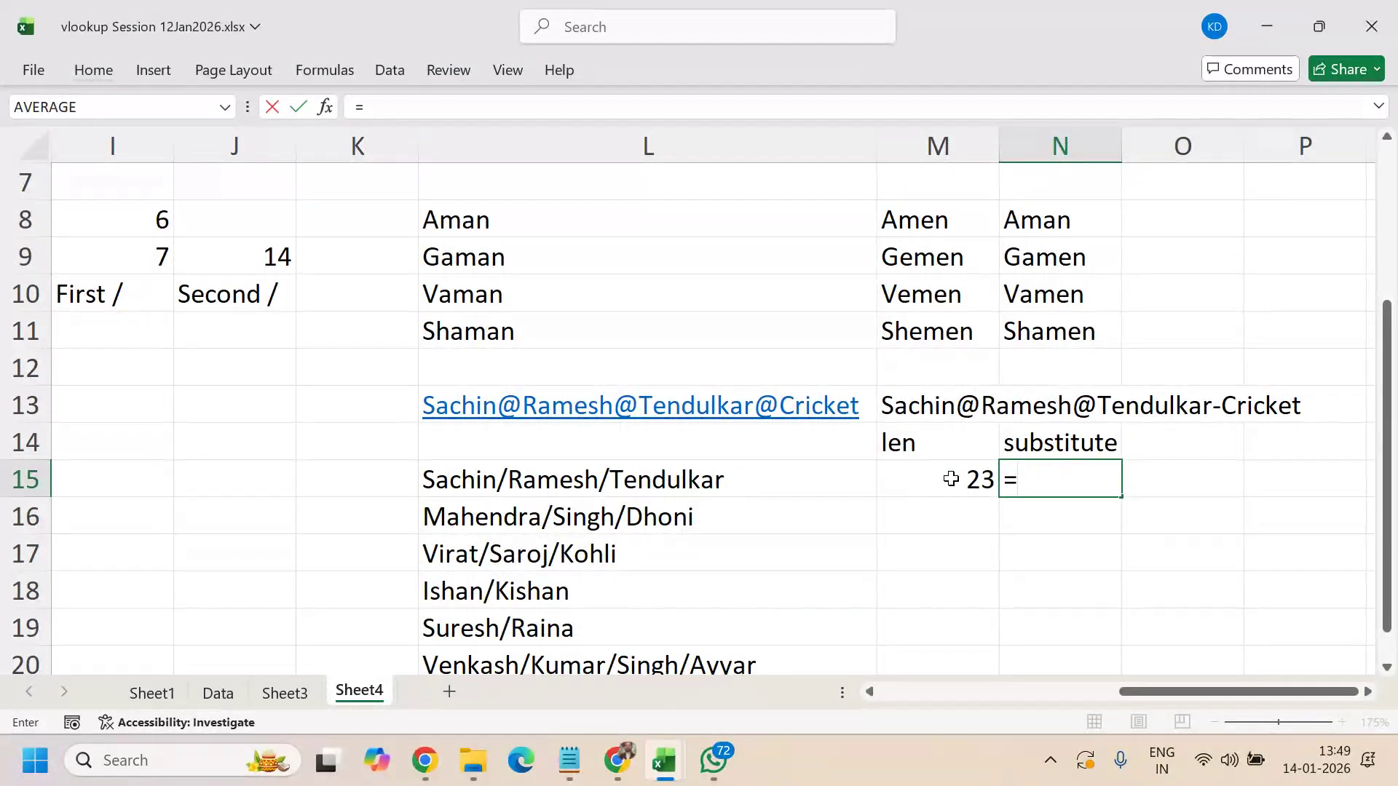
text(SUBSTITUTE()
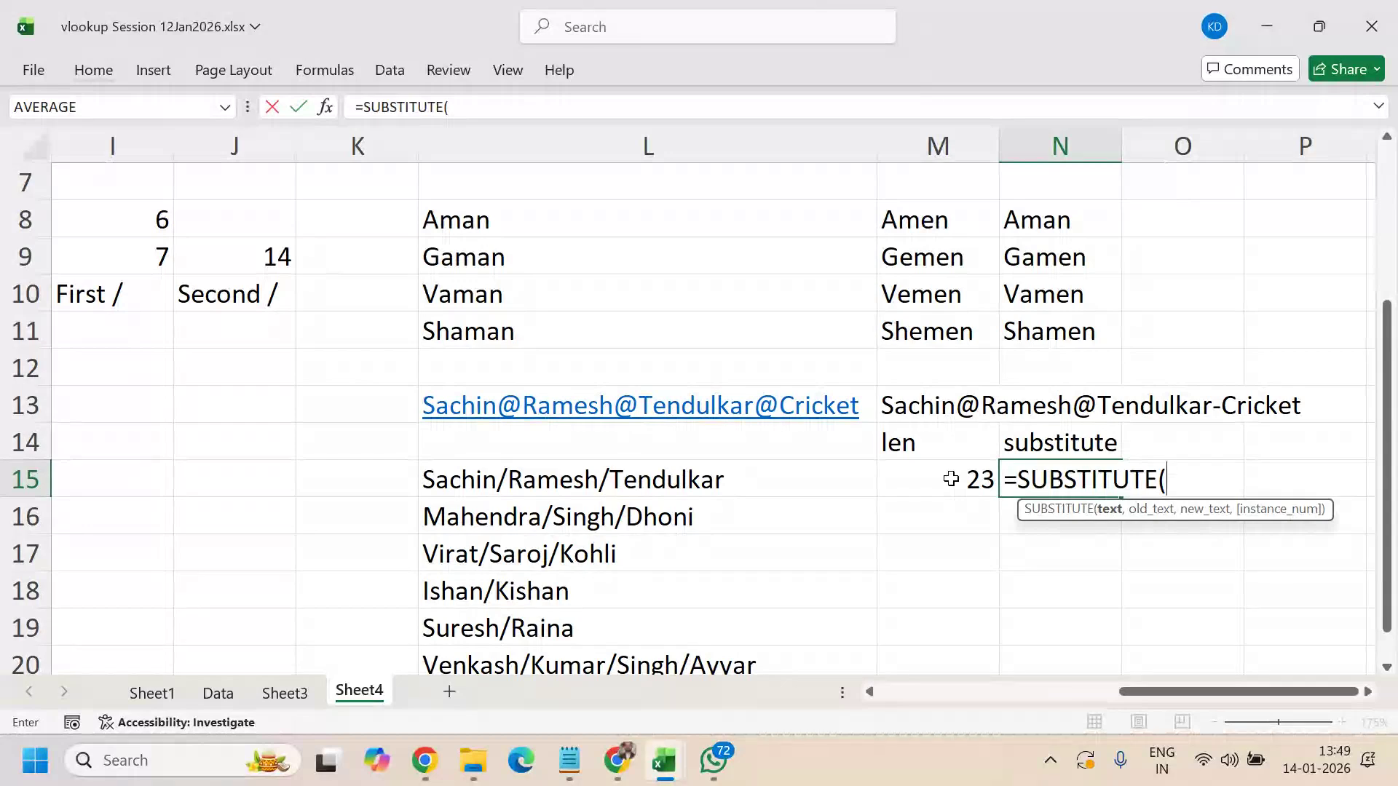
key(Left)
key(Left)
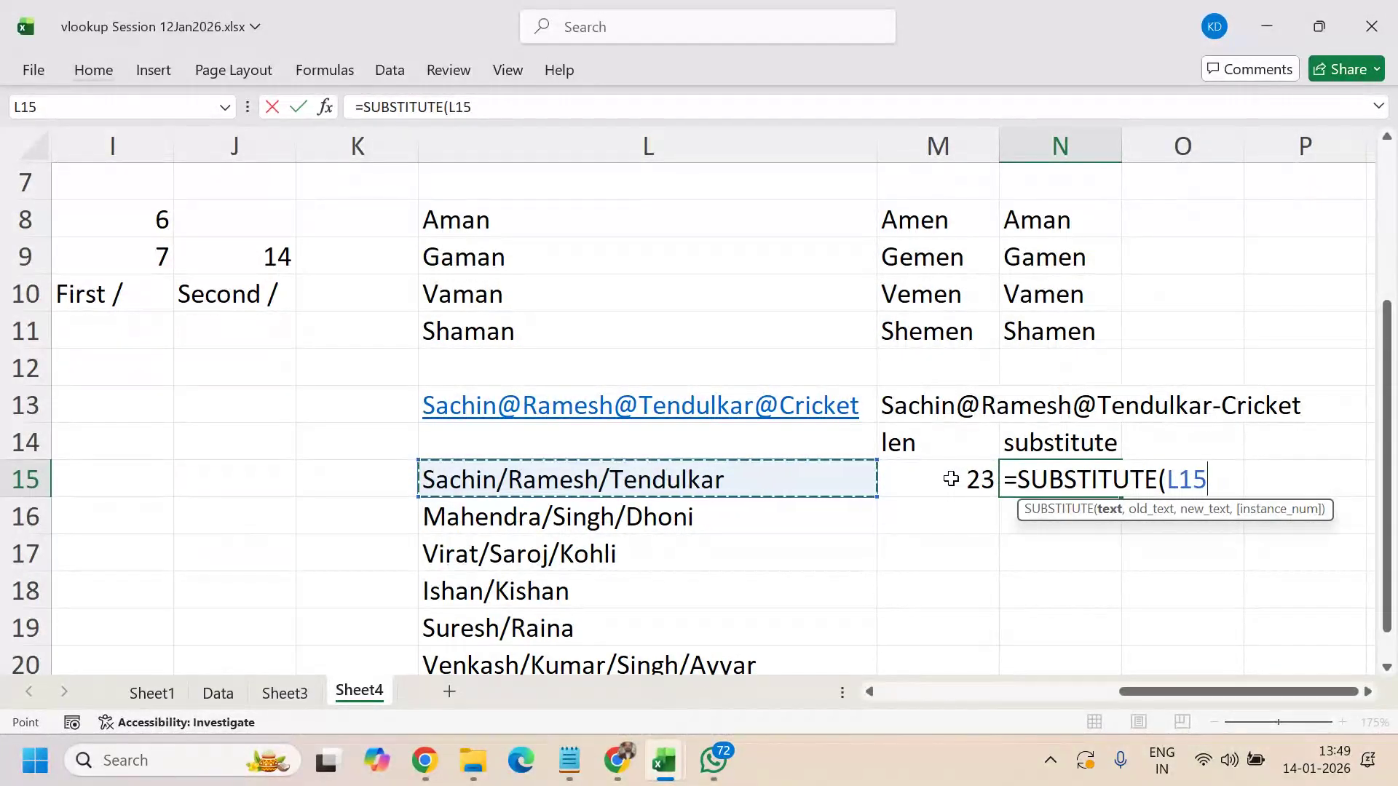
text(,"/",")
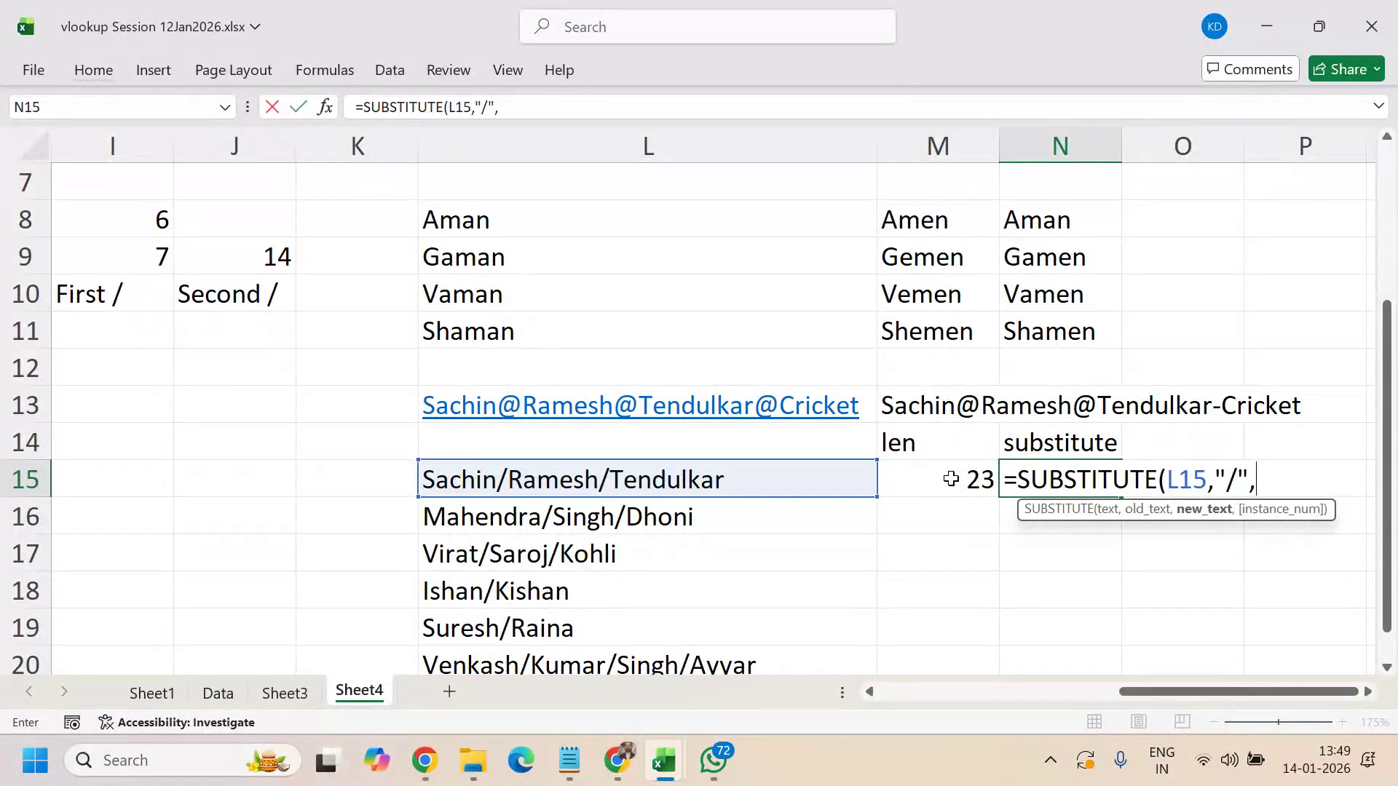
text(")
key(Return)
key(Up)
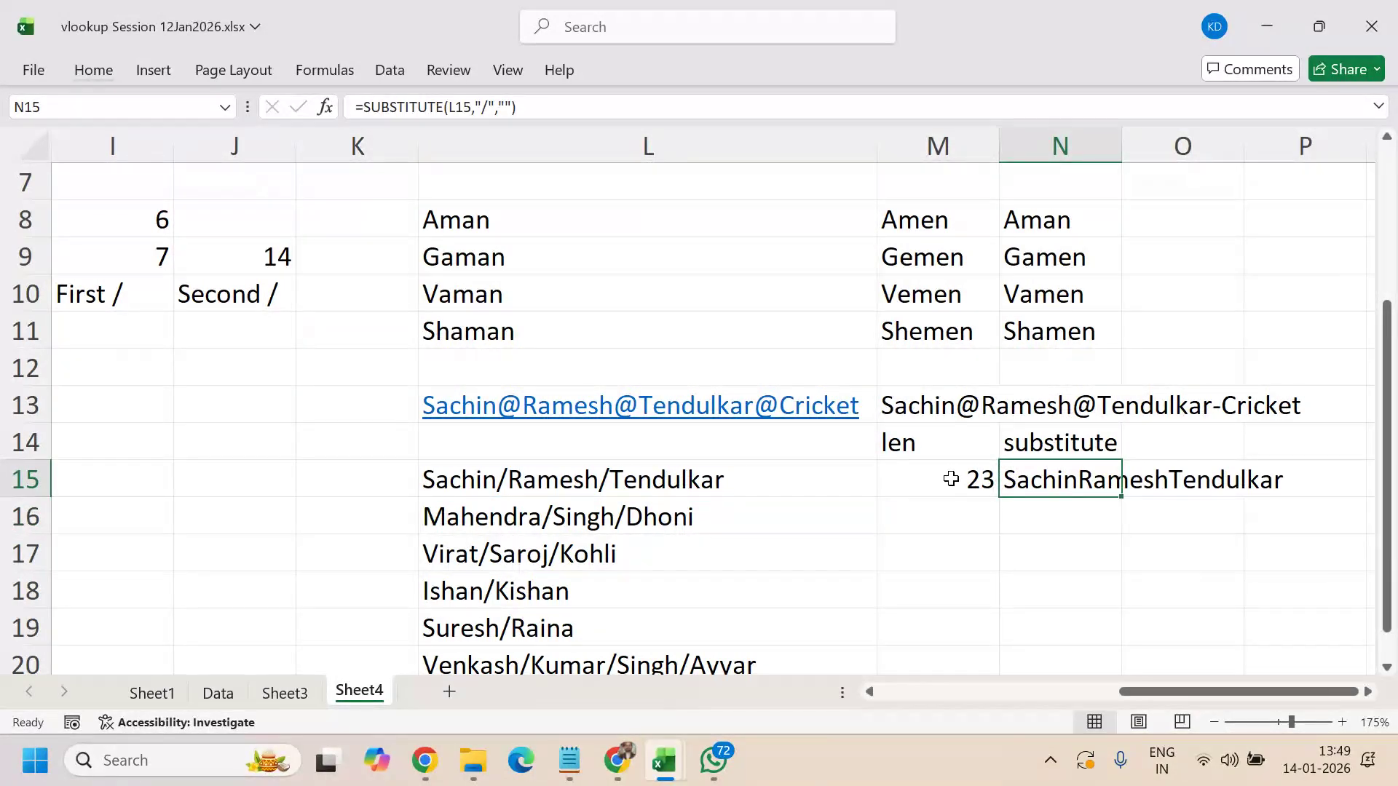
- Wrap N15's formula in LEN so it returns 21
click(364, 106)
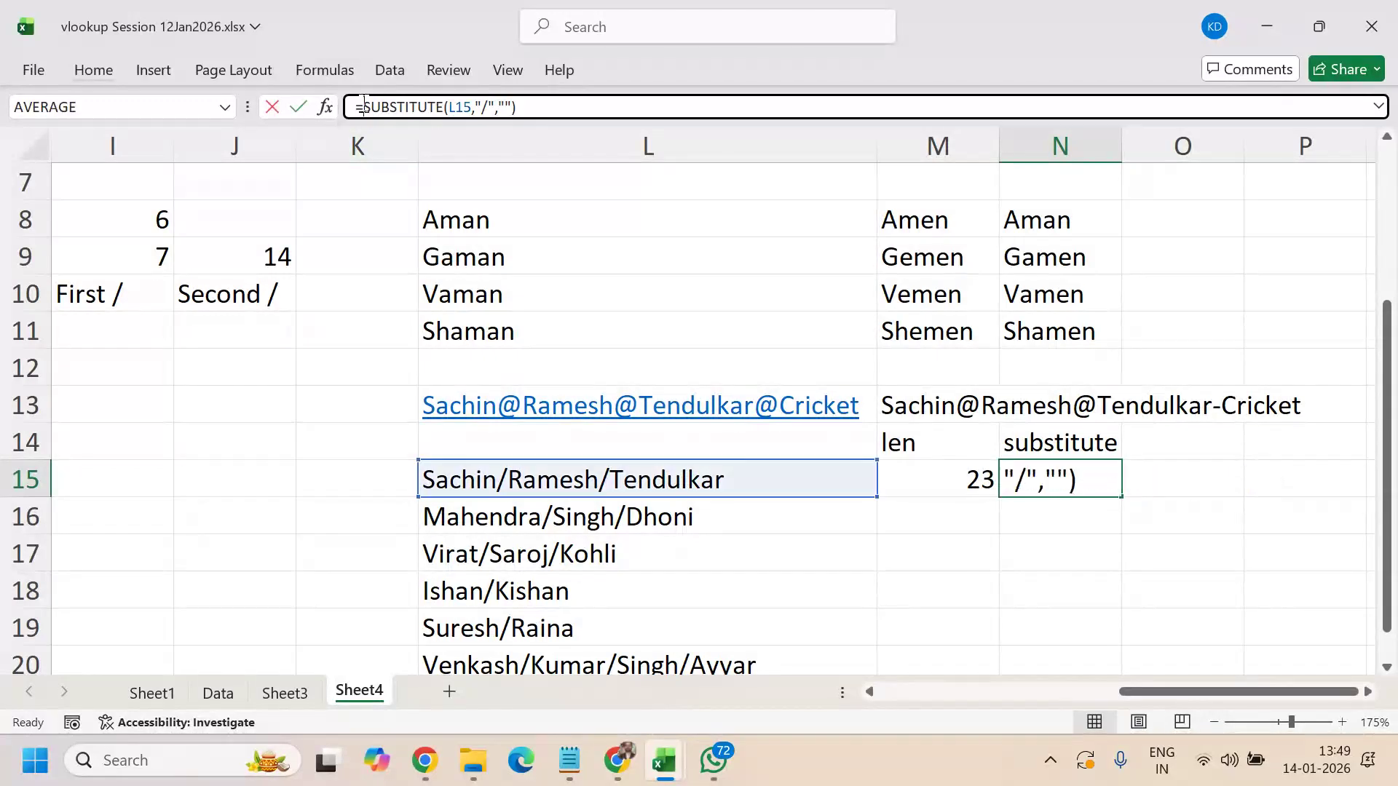
text(le)
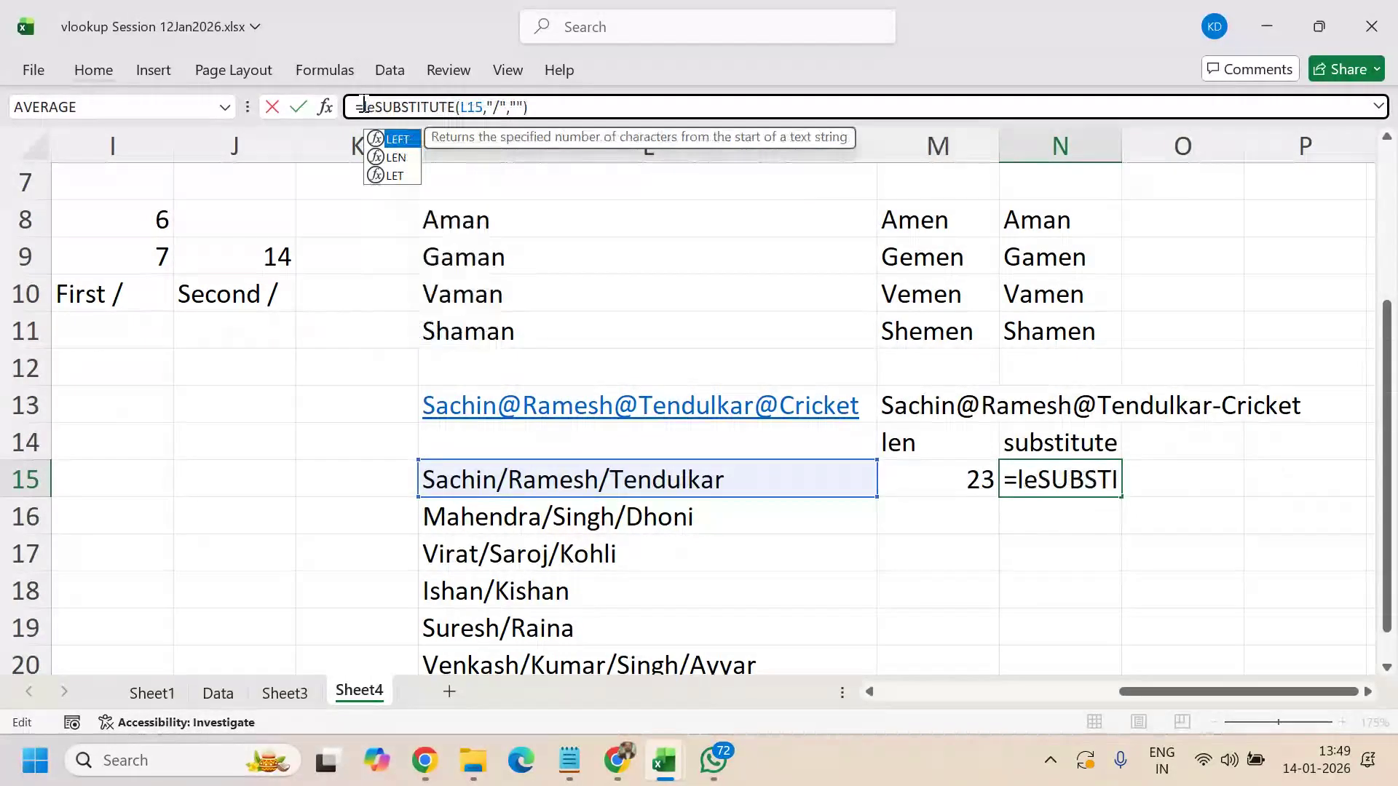
text(n()
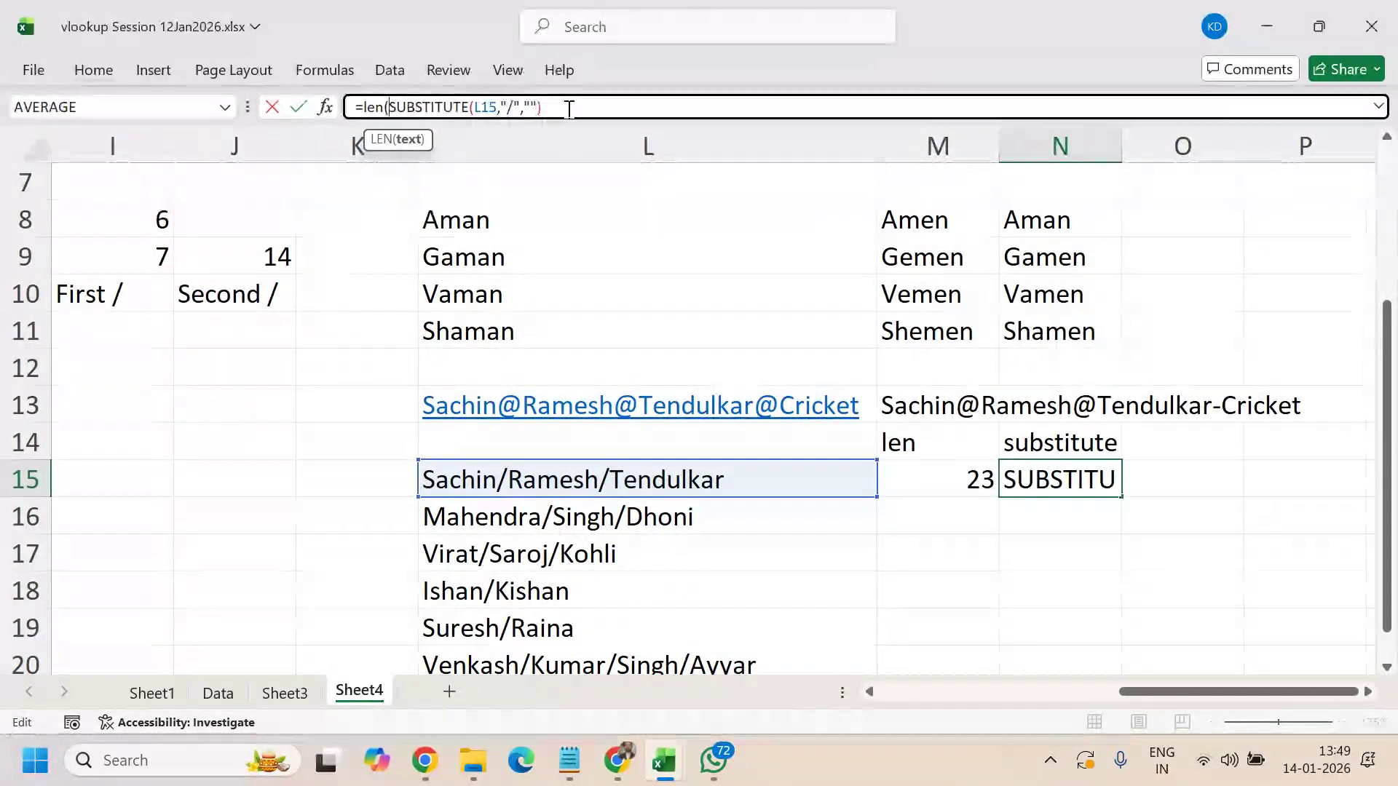
click(568, 109)
text())
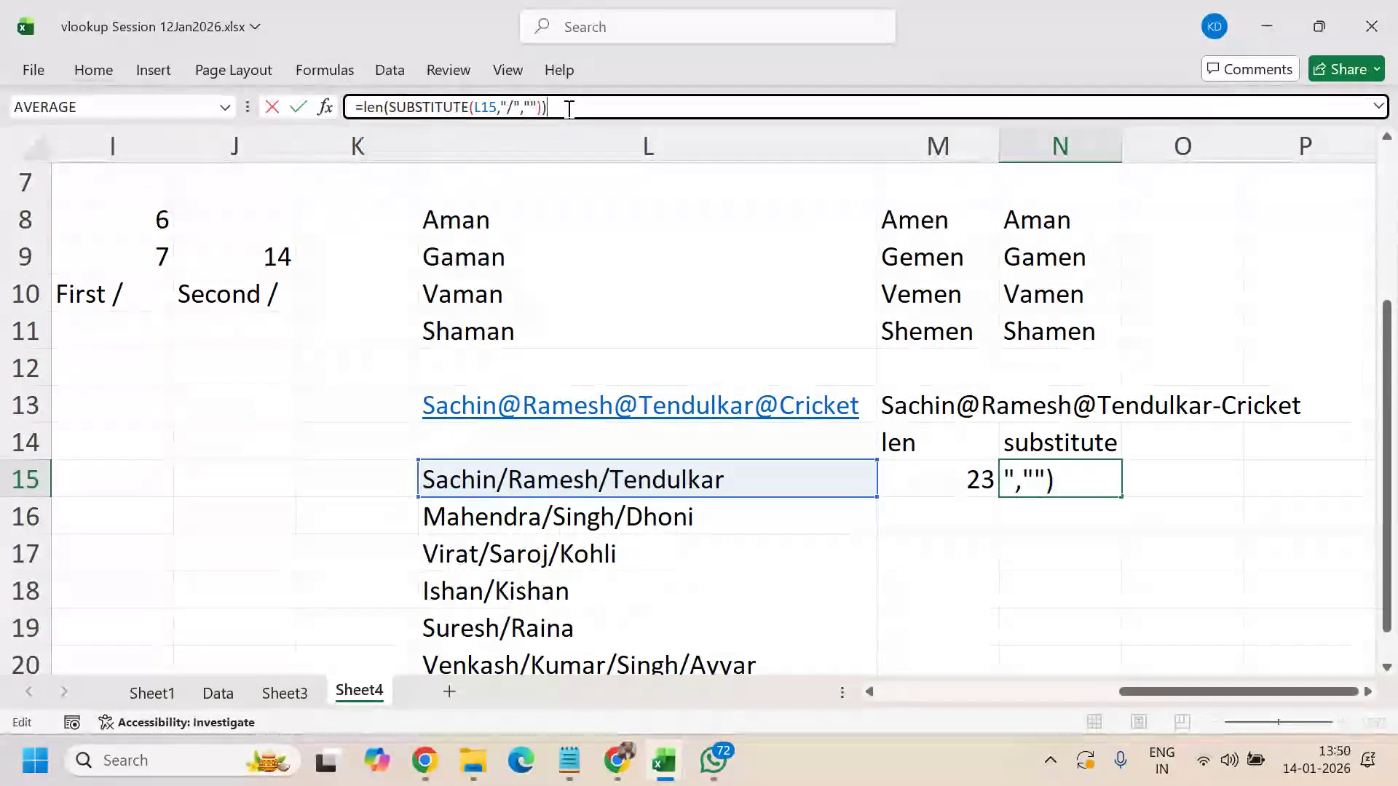
key(Return)
key(Up)
key(Left)
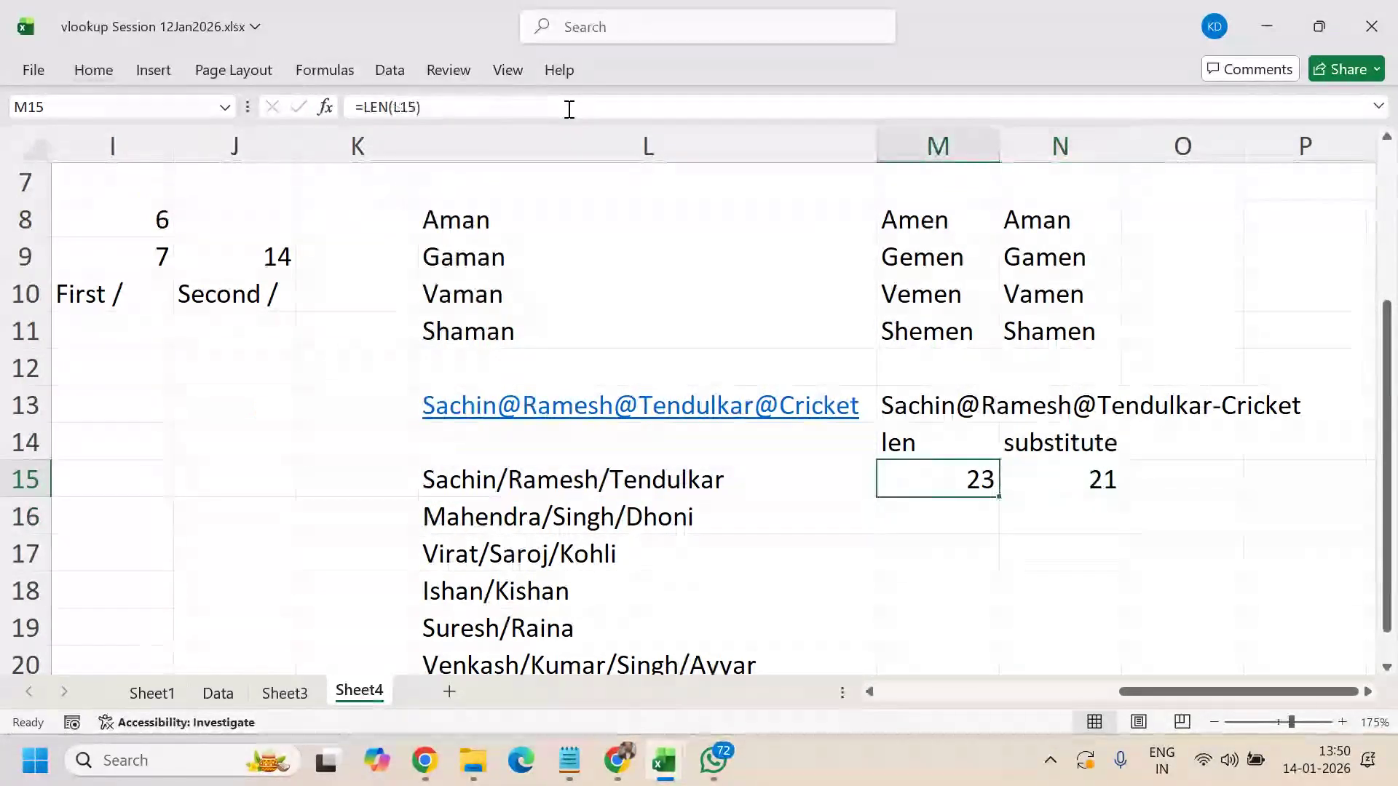
key(Right)
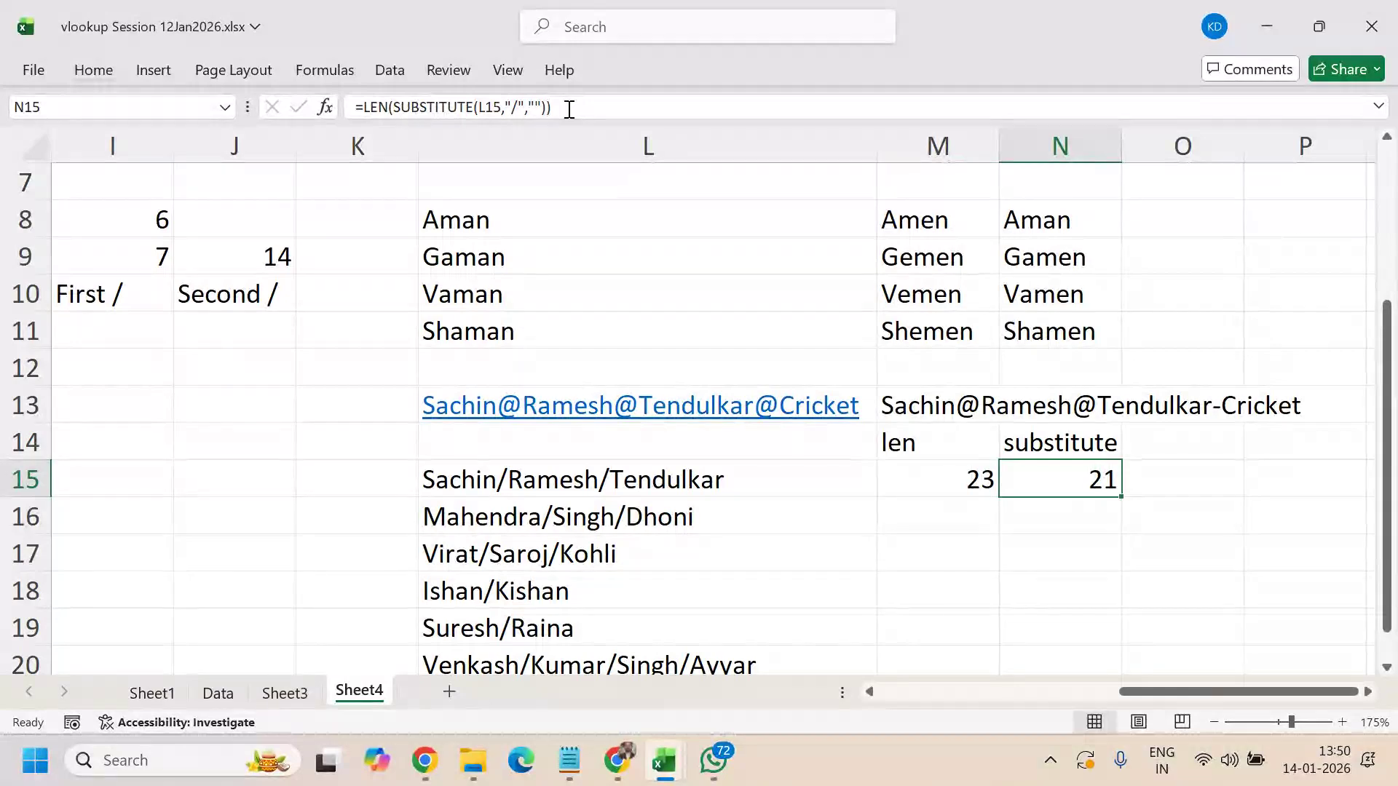
key(Right)
- Enter =M15-N15 in O15, giving a slash count of 2
text(=)
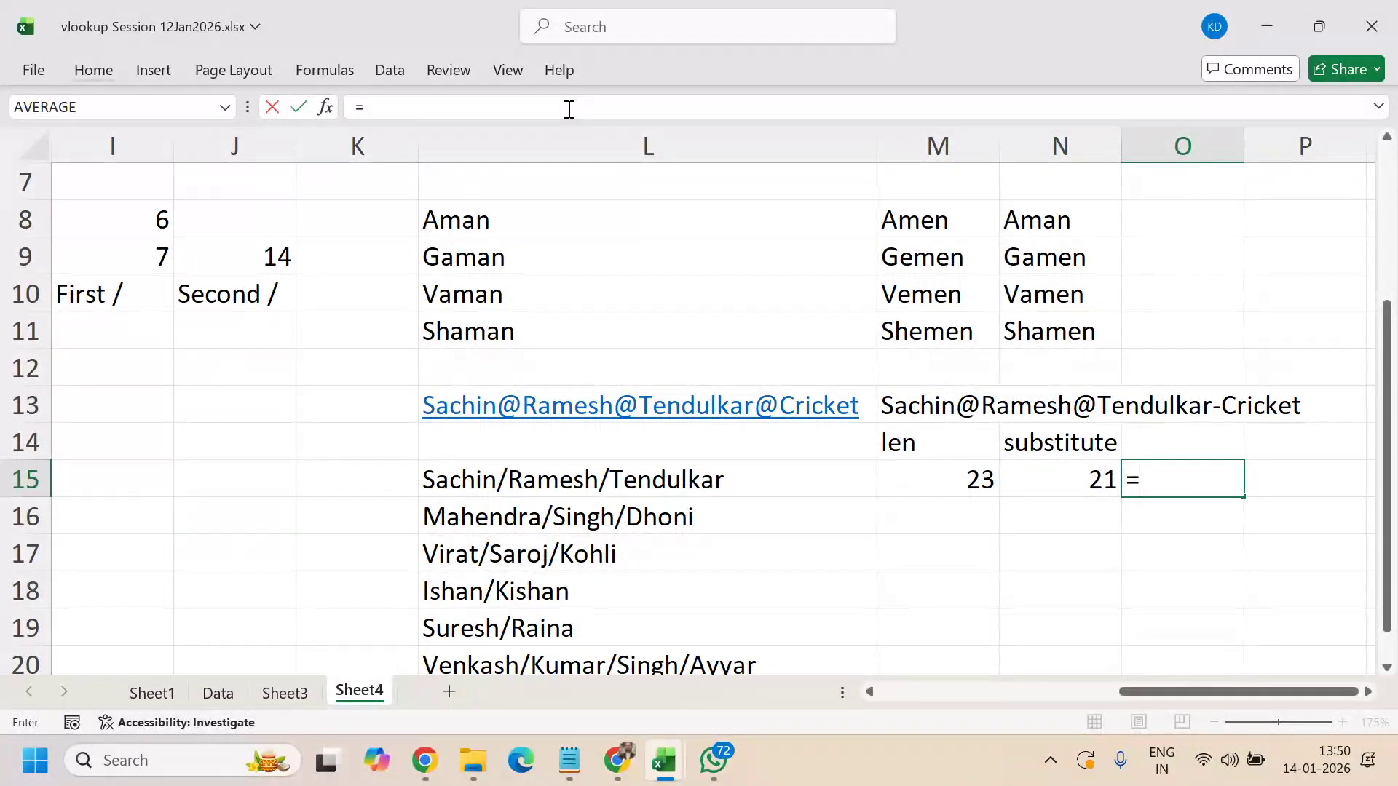
key(Left)
key(Left)
text(-)
key(Left)
key(Return)
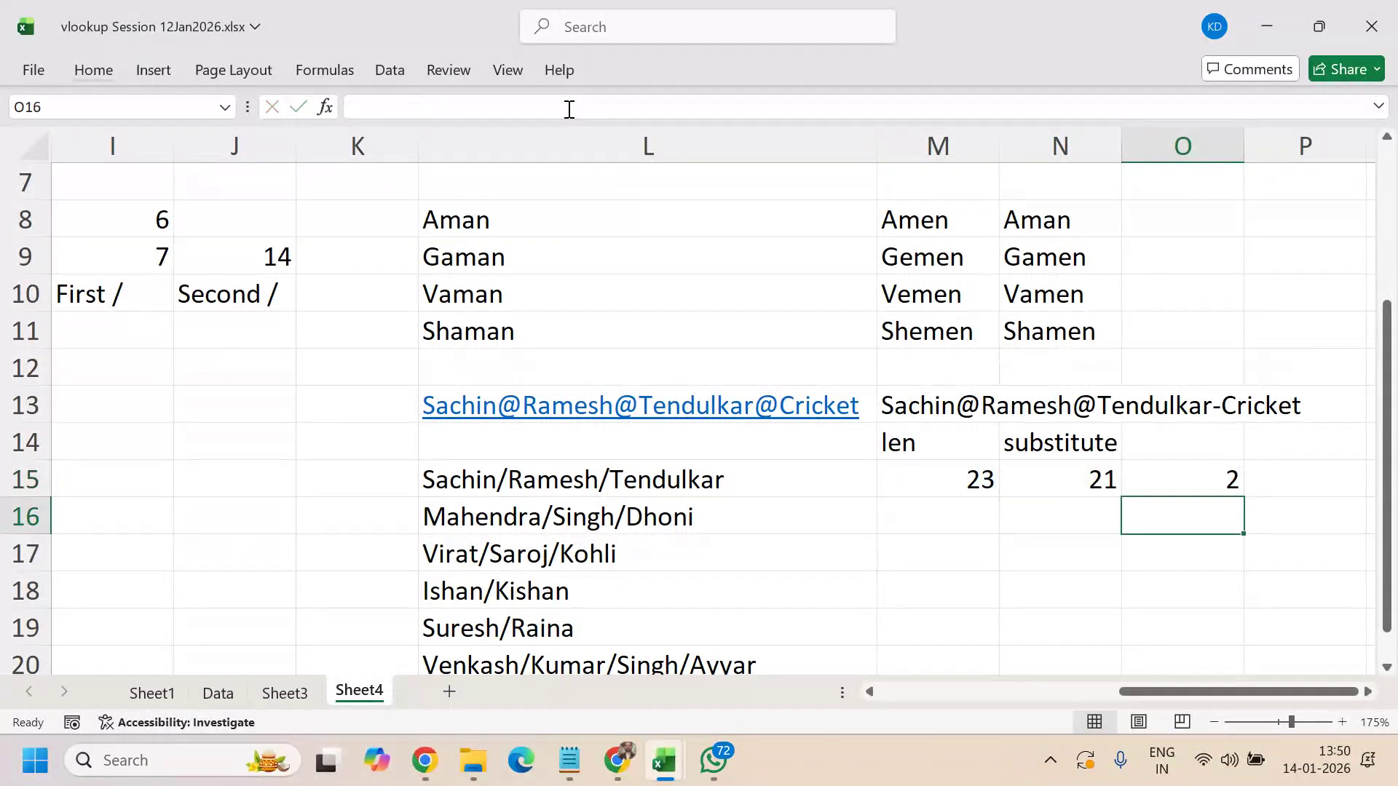
key(Up)
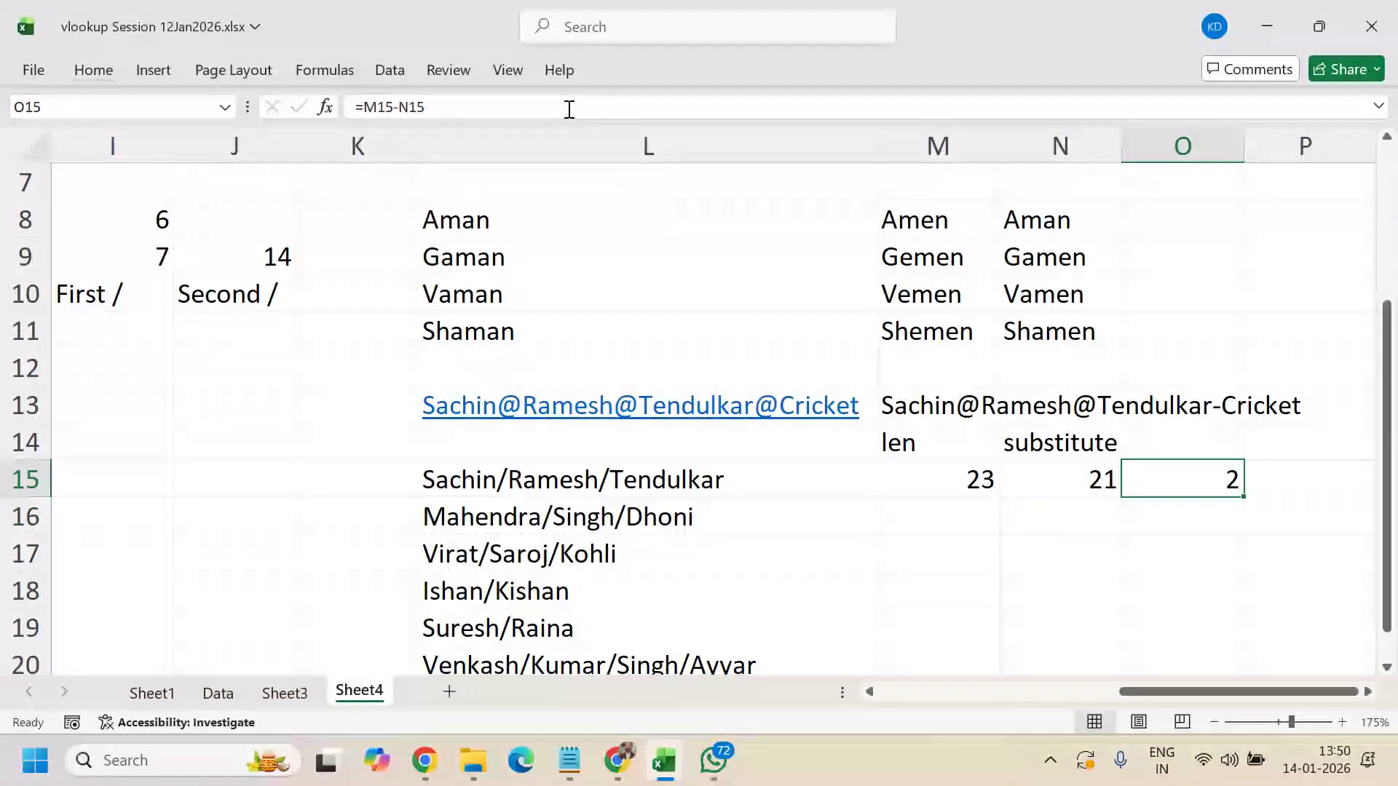
- Fill the M15:O15 formulas down through row 20 for all six names
key(Left)
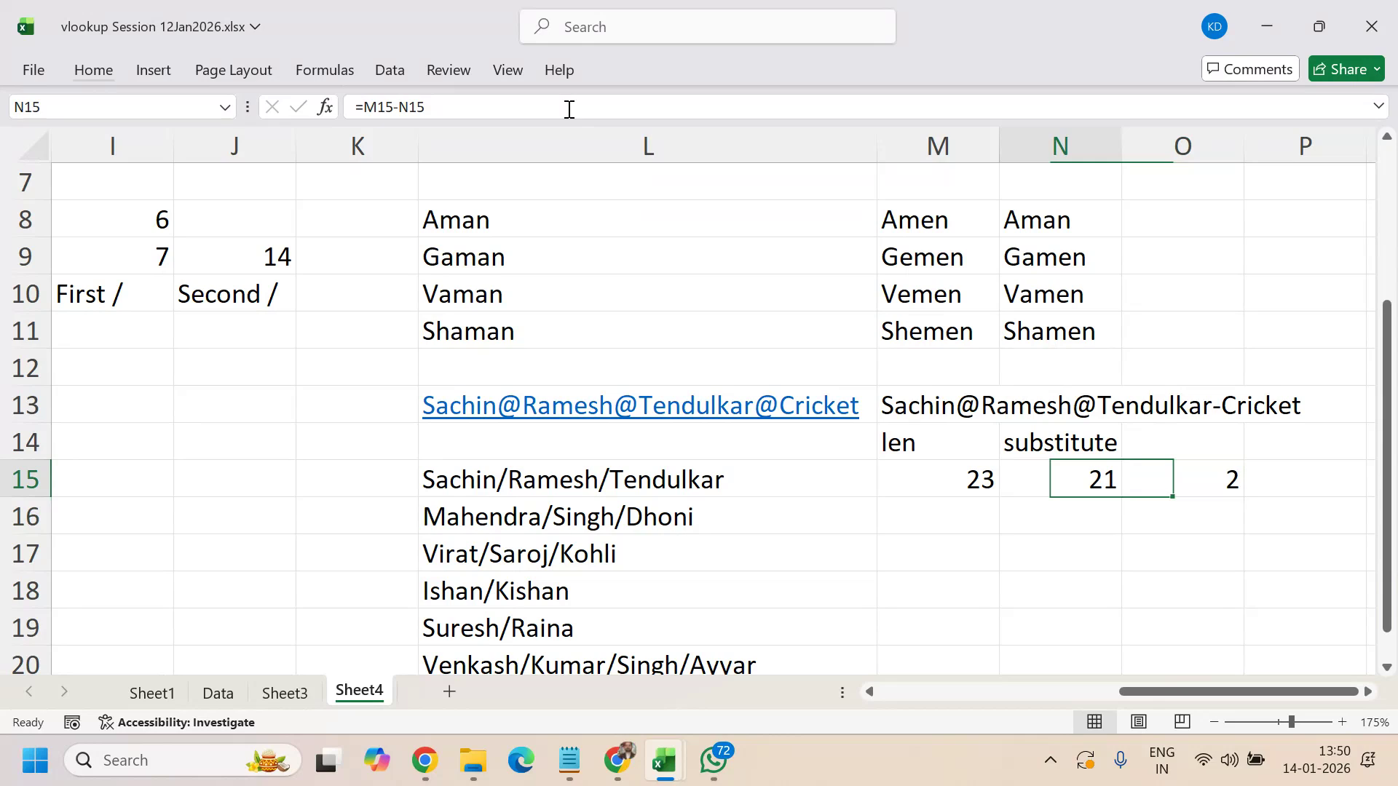
key(Left)
key(shift+Right)
key(shift+Right)
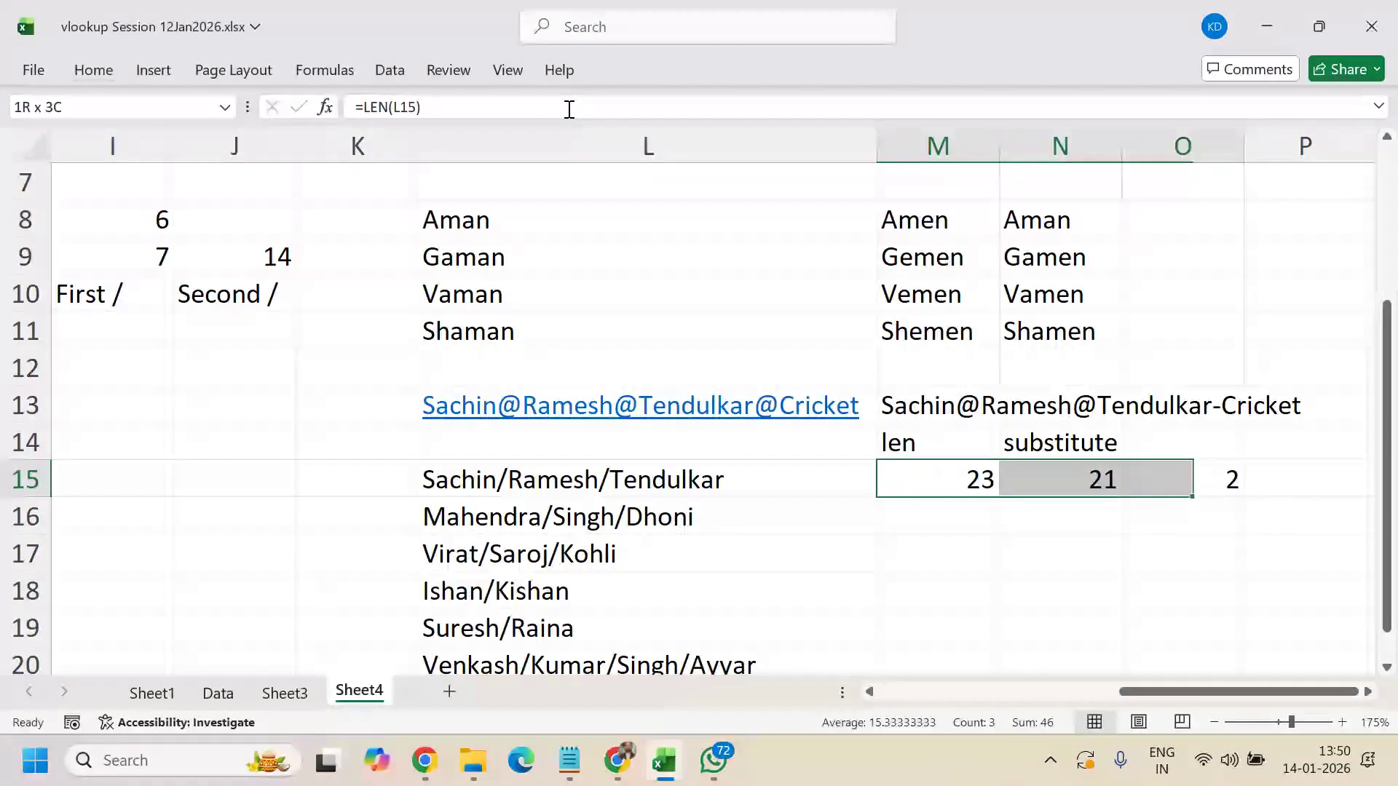
key(shift+Down)
key(shift+Down)
key(shift+Down)
key(shift+Down)
key(shift+Down)
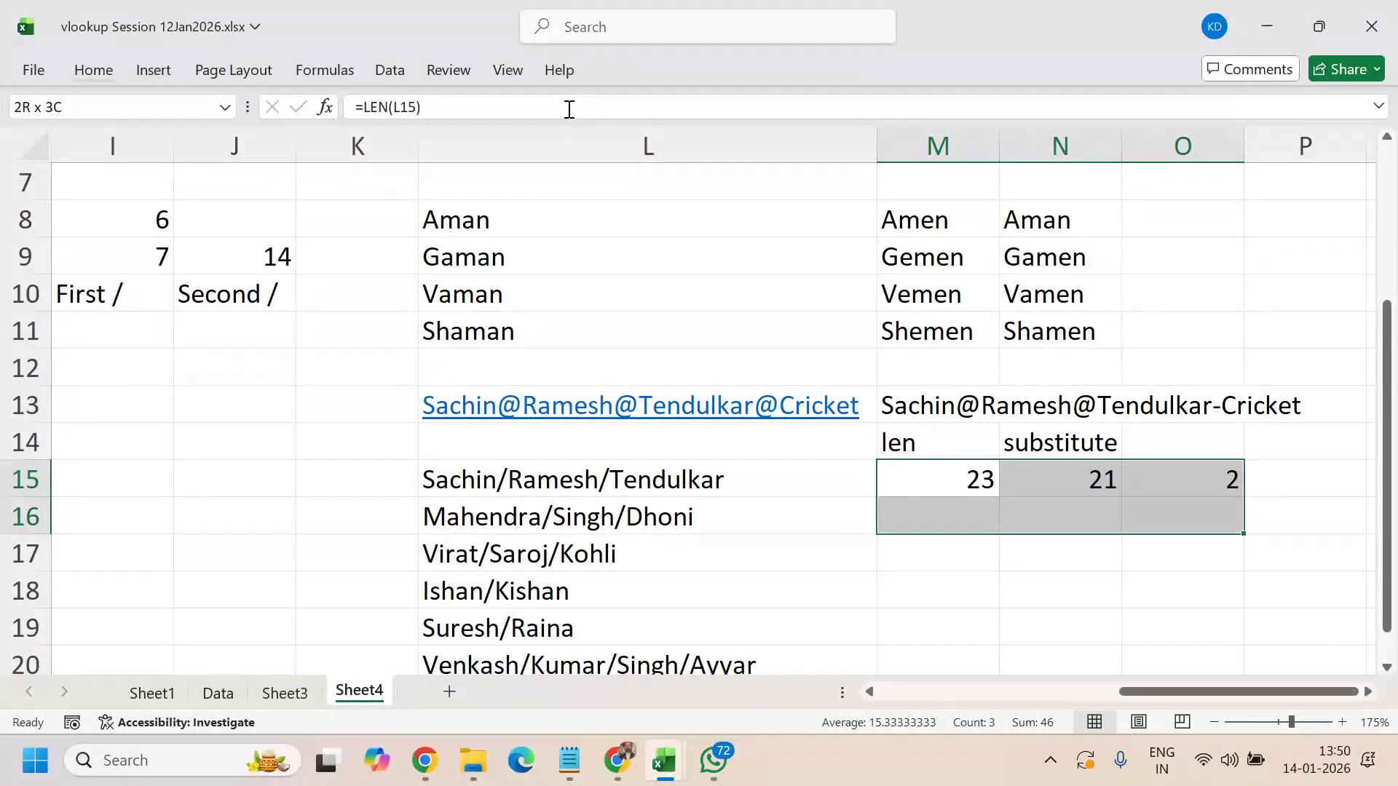
key(ctrl+d)
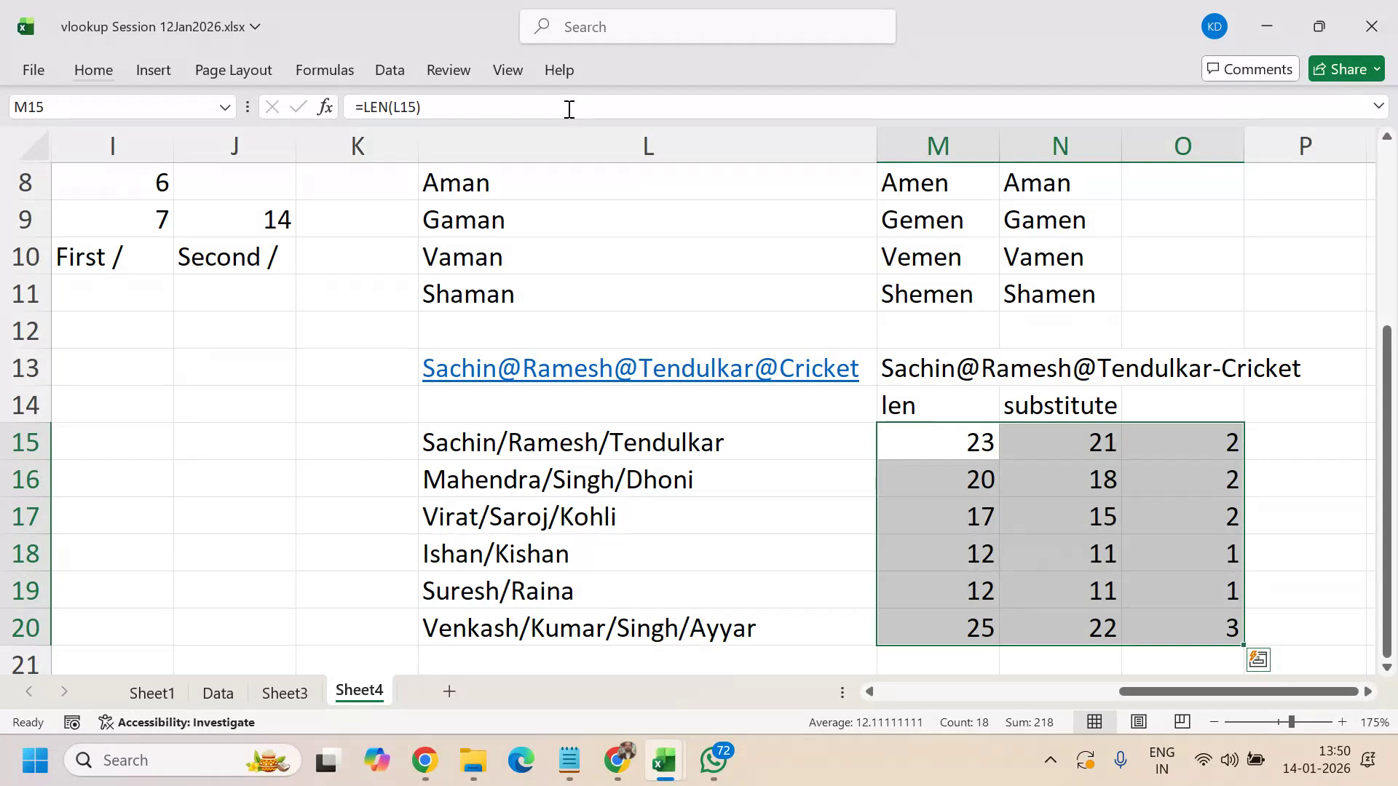
key(Right)
key(Right)
key(Right)
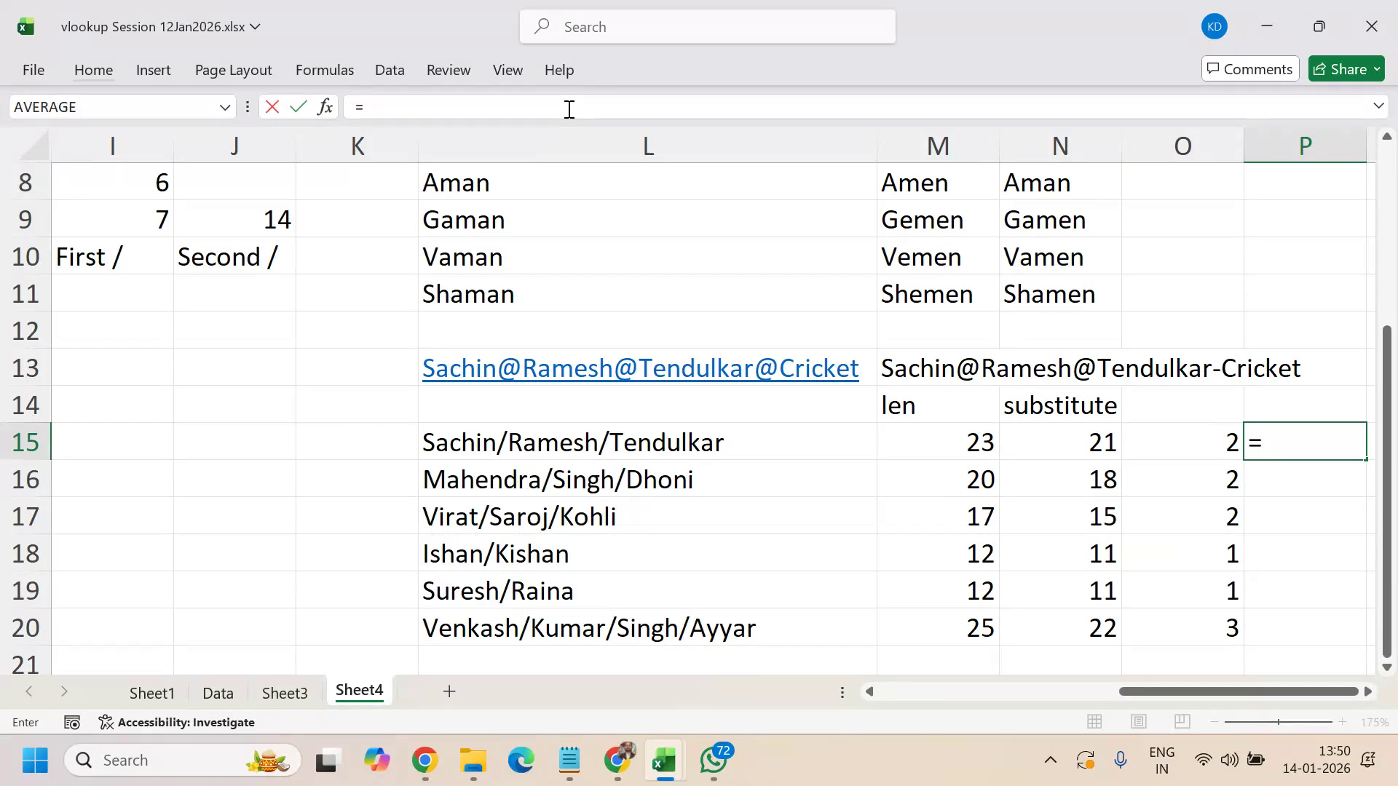
- Enter =LEN(L15)-LEN(SUBSTITUTE(L15,"/","")) in P15
text(len()
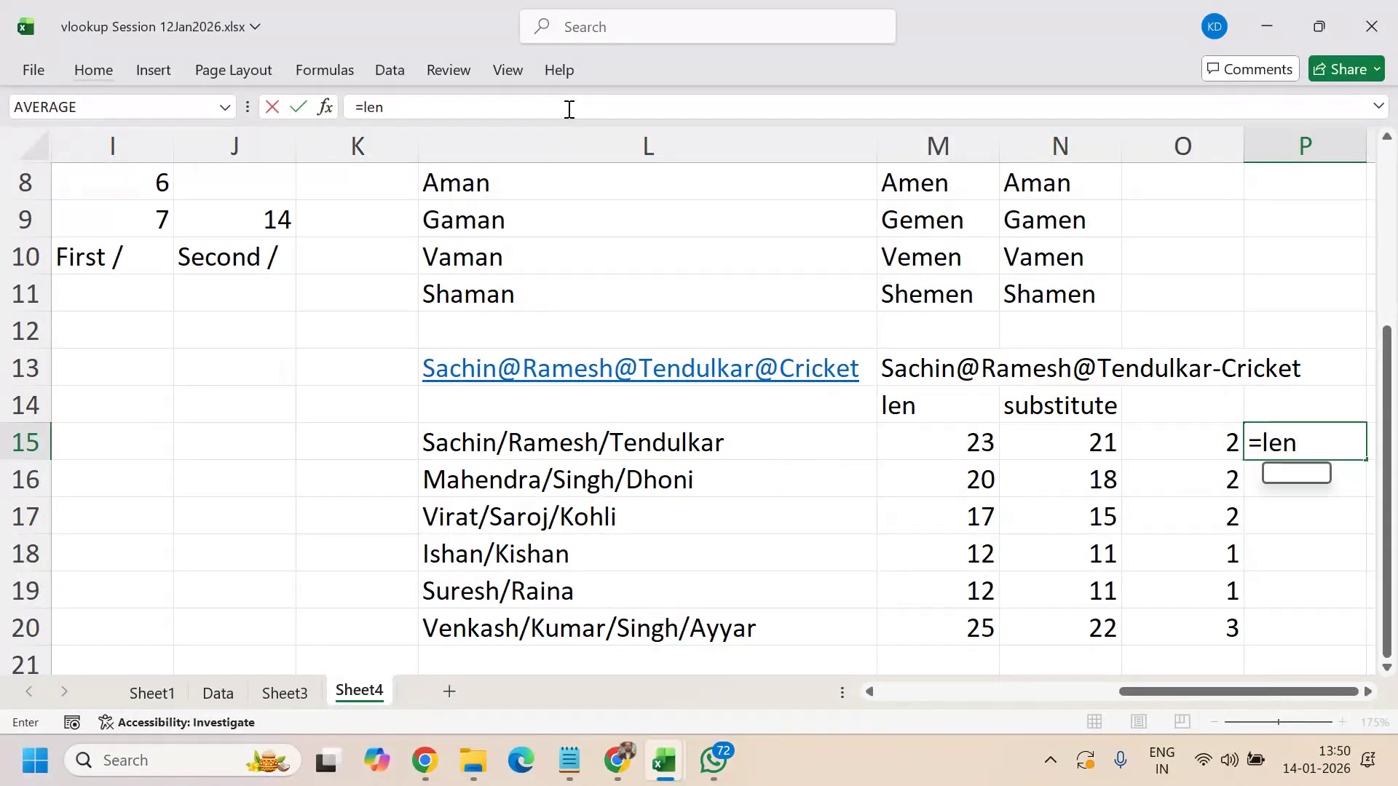
click(592, 443)
text()-)
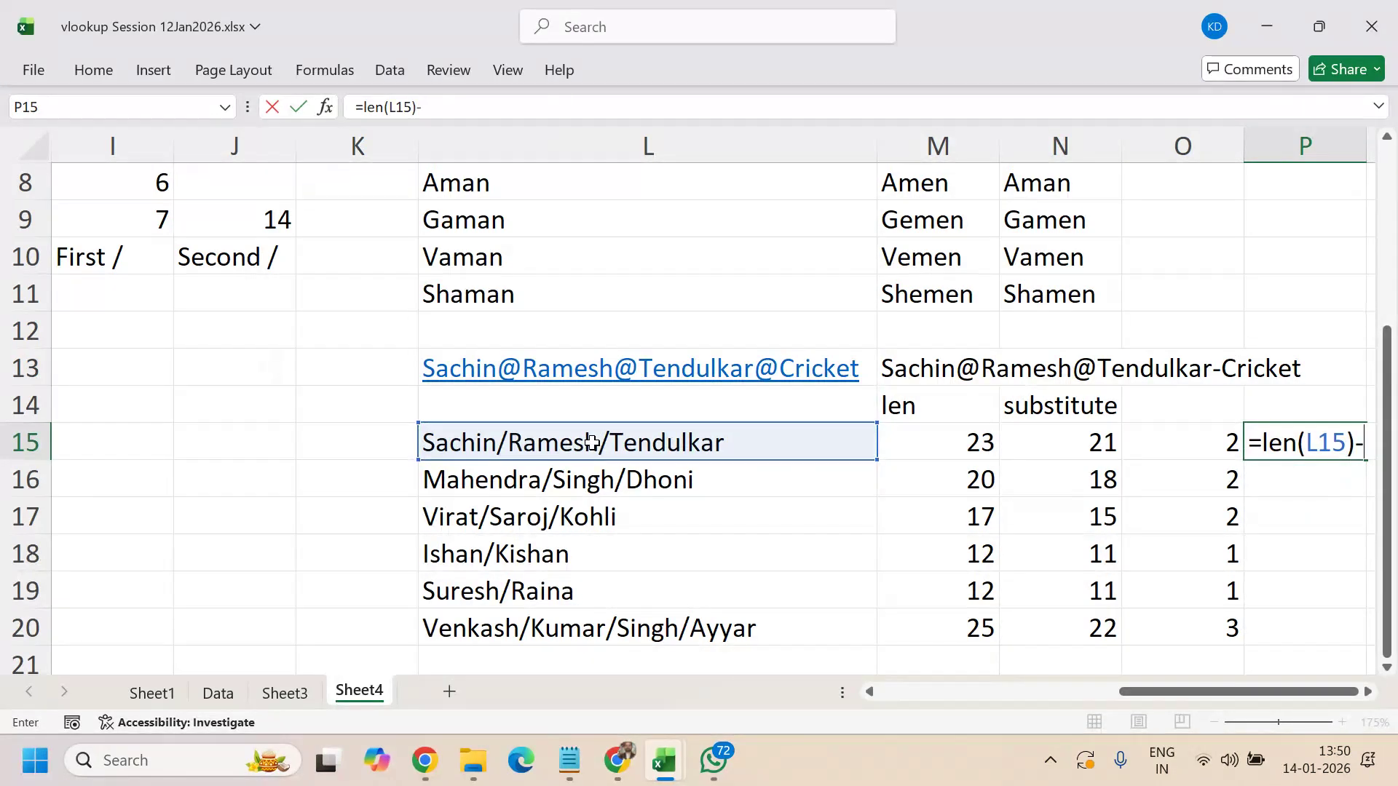
text(len(sub)
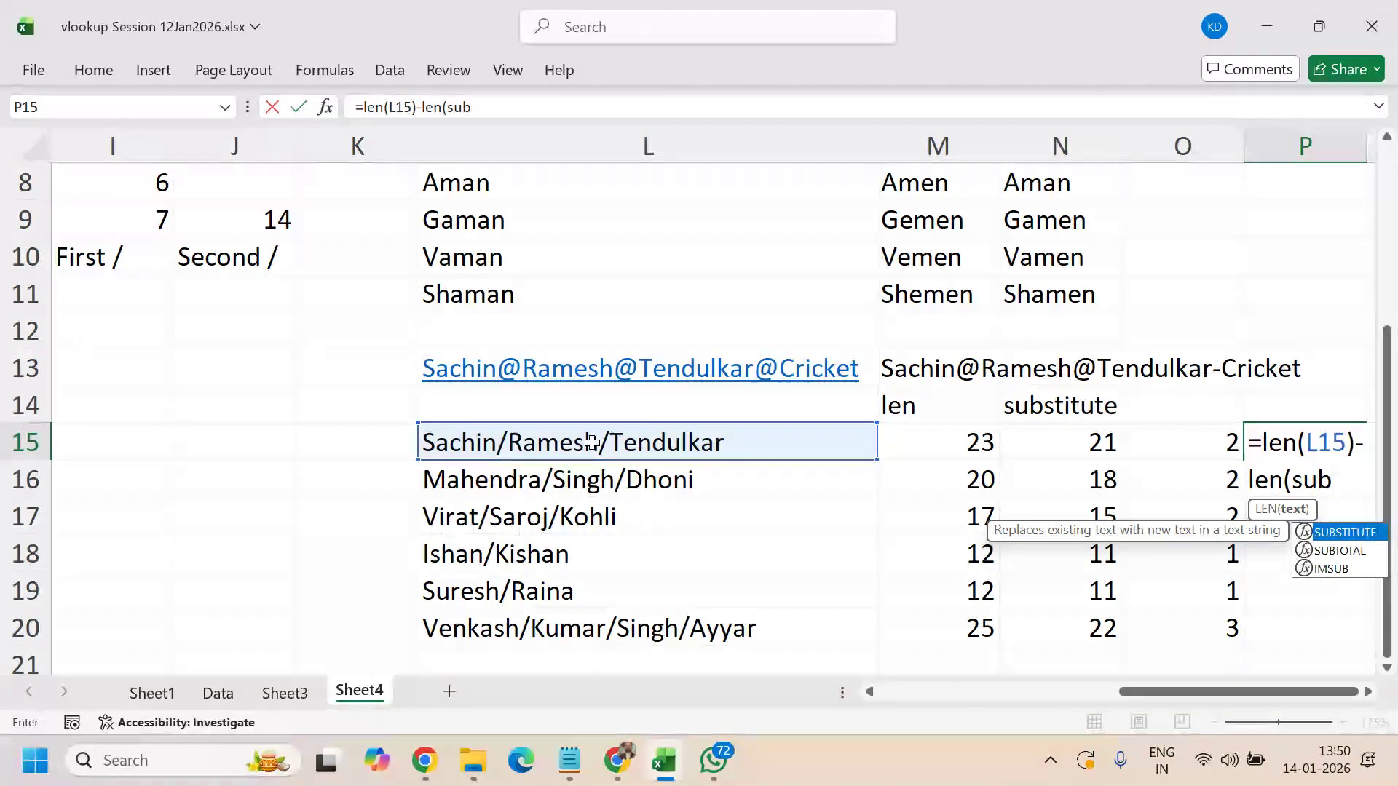
key(Tab)
click(595, 442)
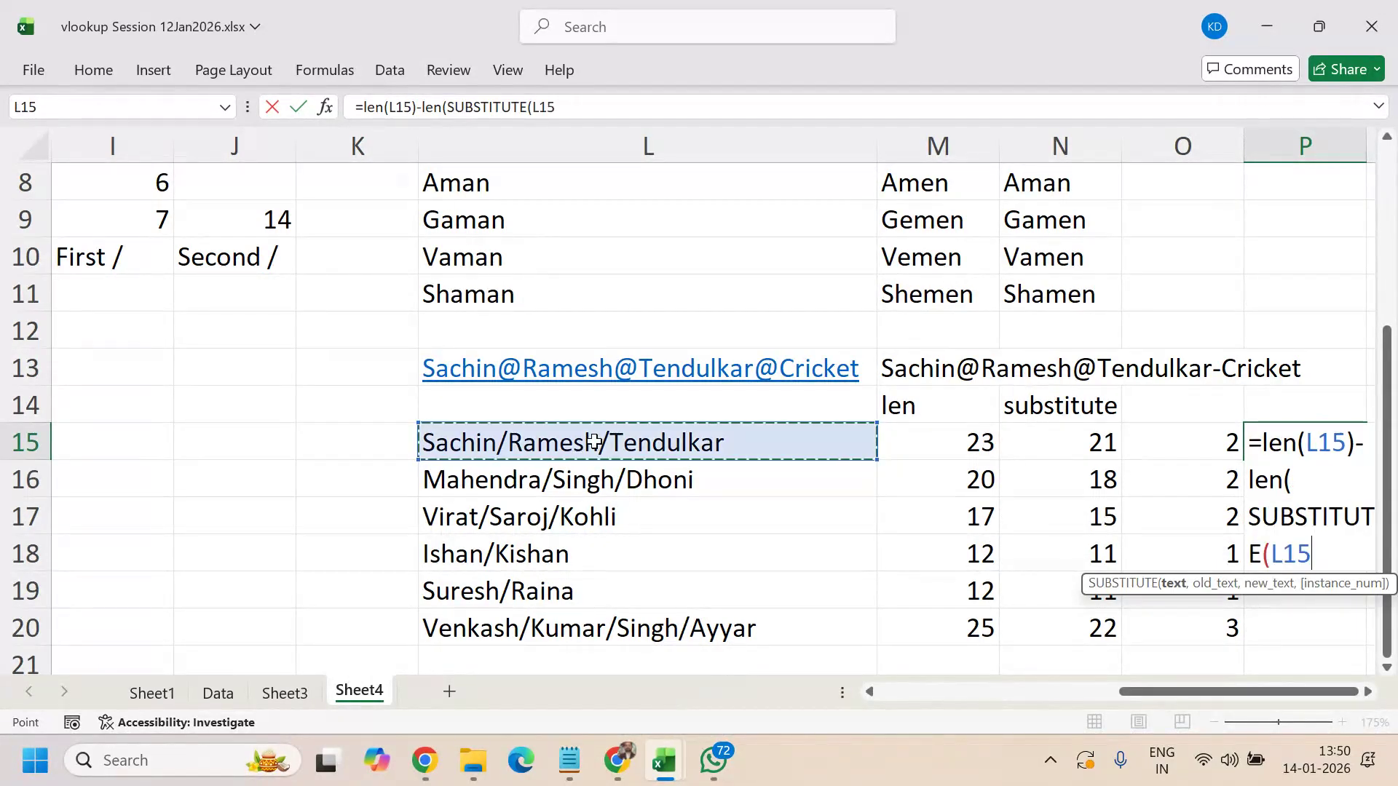
text(,)
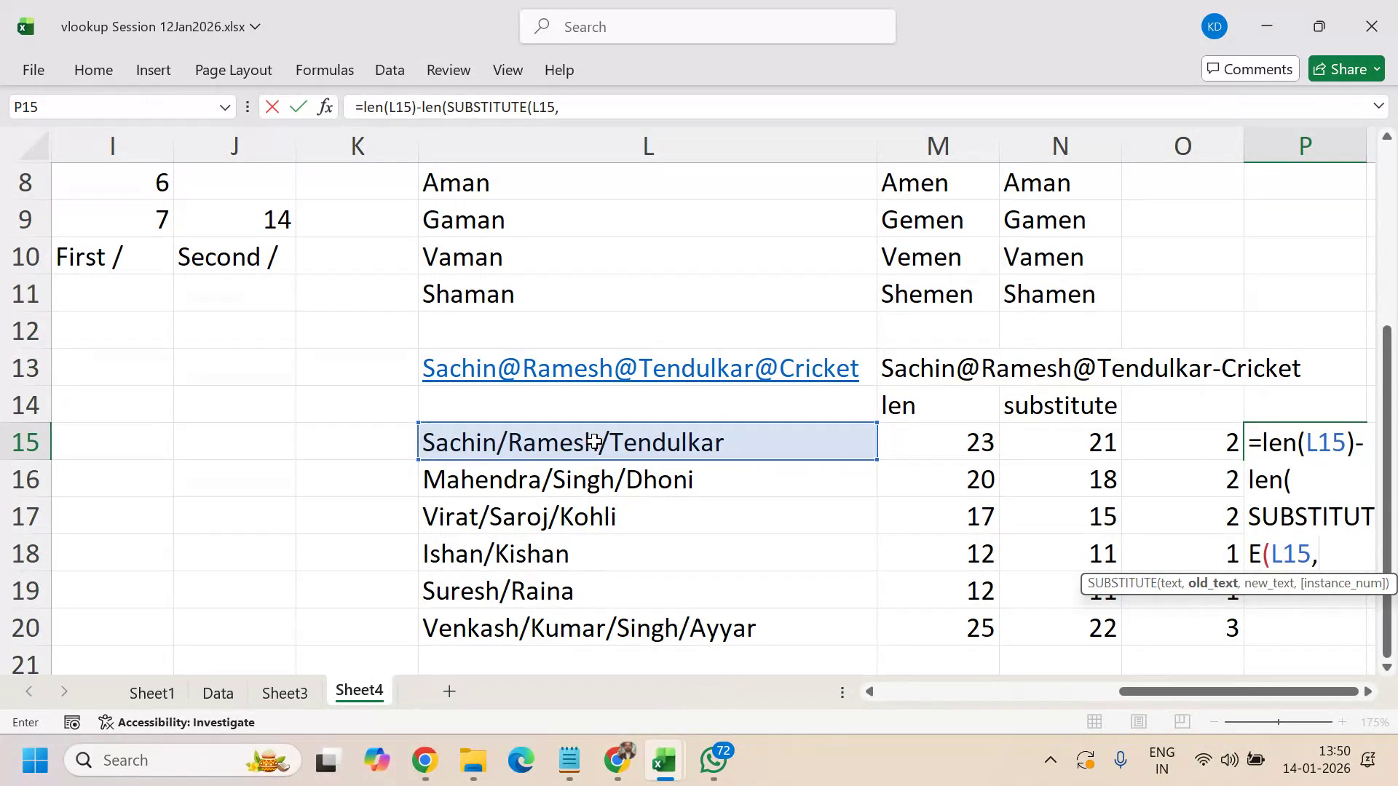
text("/","")
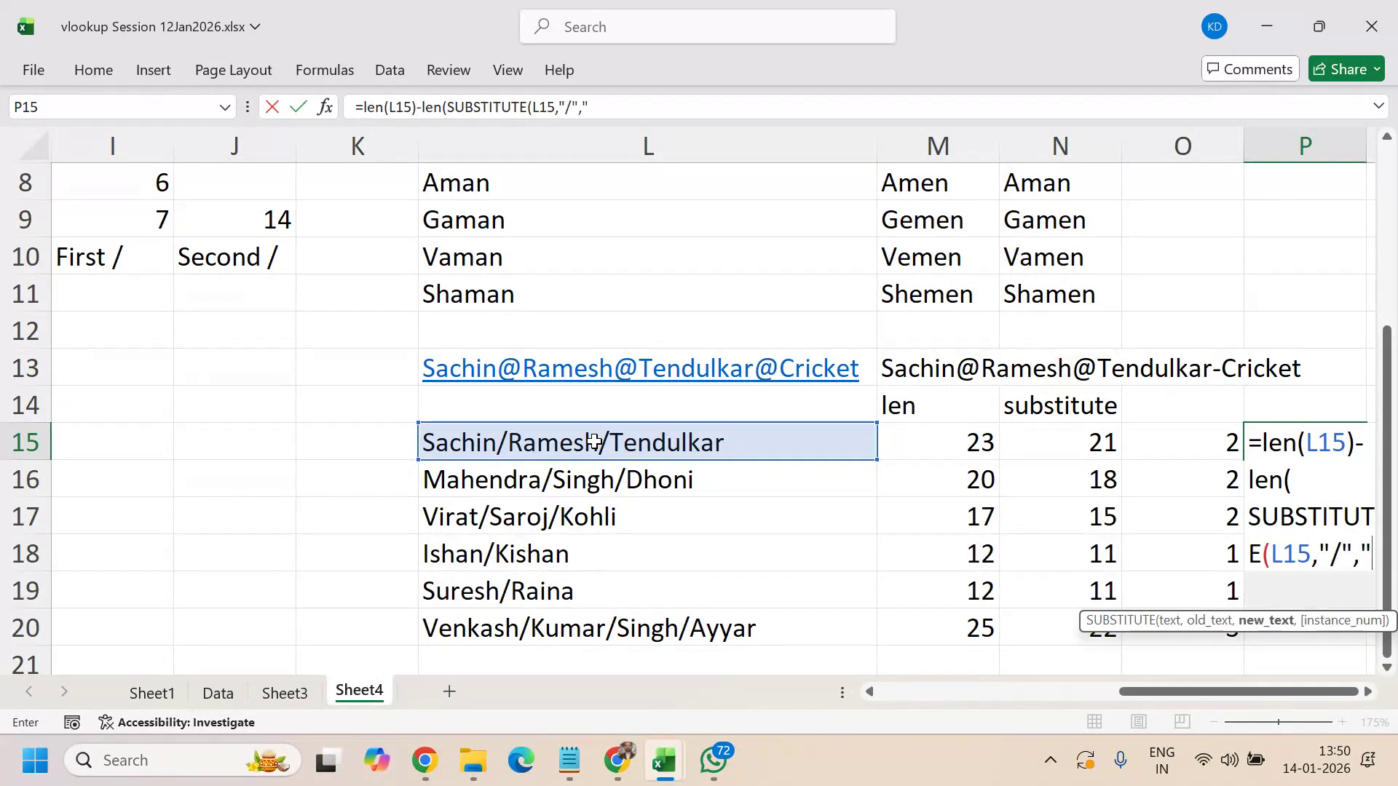
text())
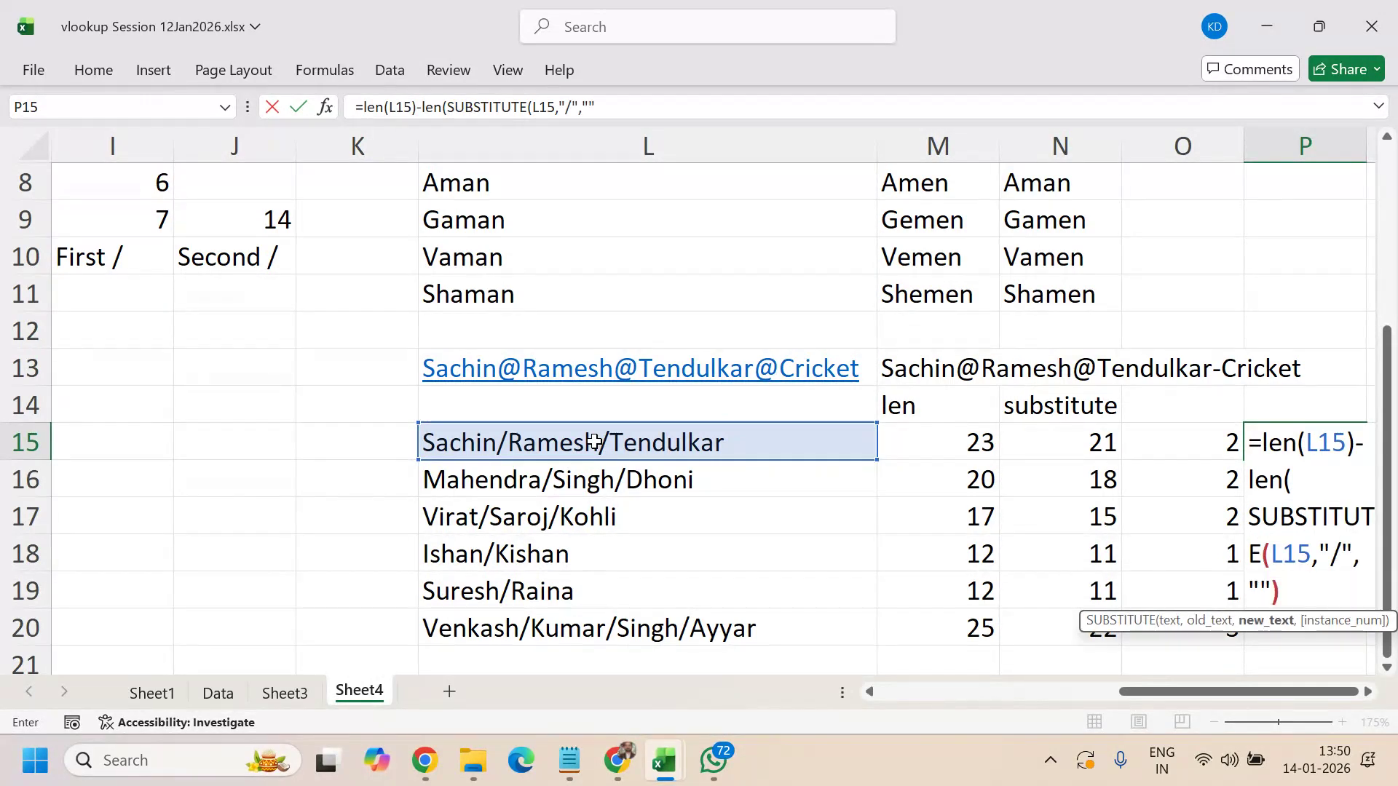
text())
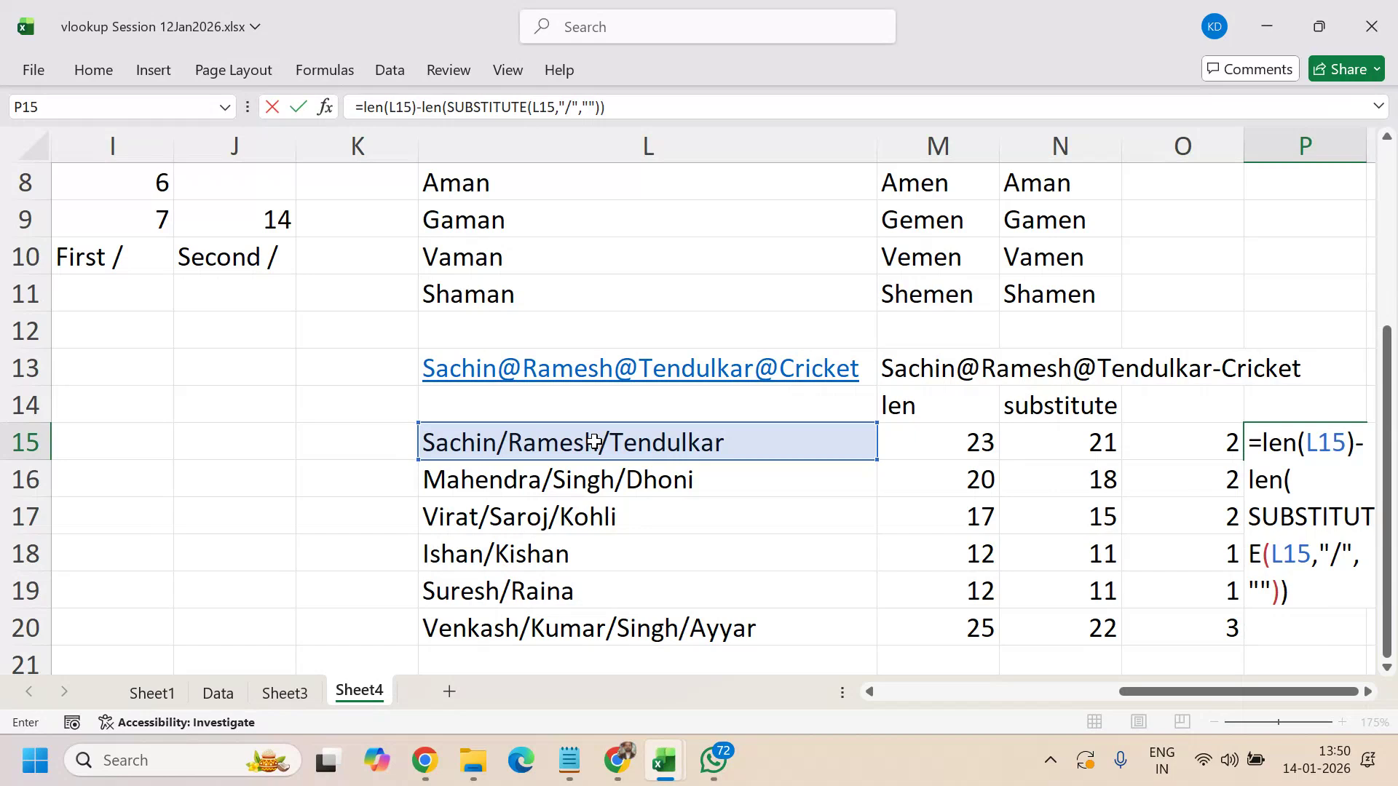
key(ctrl+Return)
- Fill the combined formula down to P20 and show P15's formula in-cell
key(shift+Down)
key(shift+Down)
key(shift+Down)
key(shift+Down)
key(shift+Down)
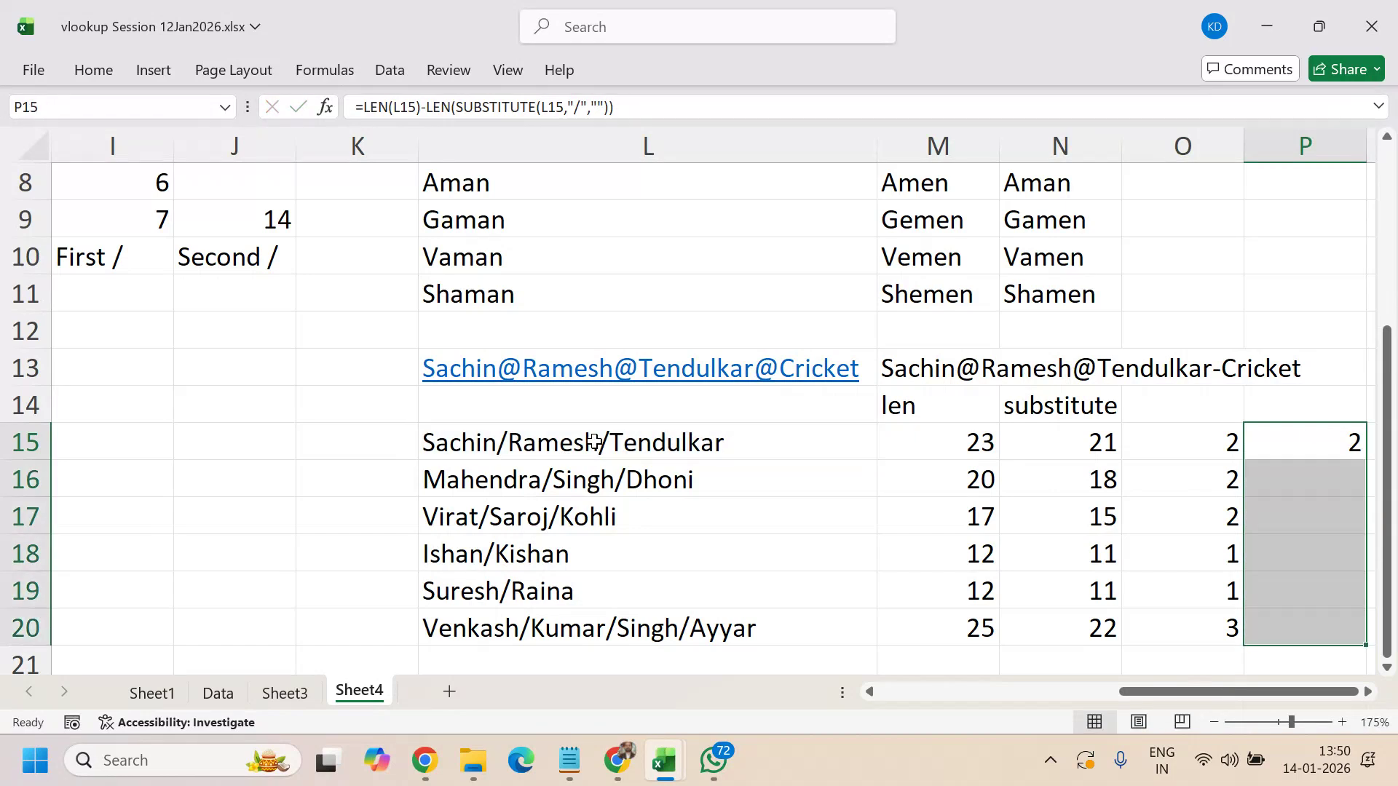
key(ctrl+d)
key(Right)
key(Right)
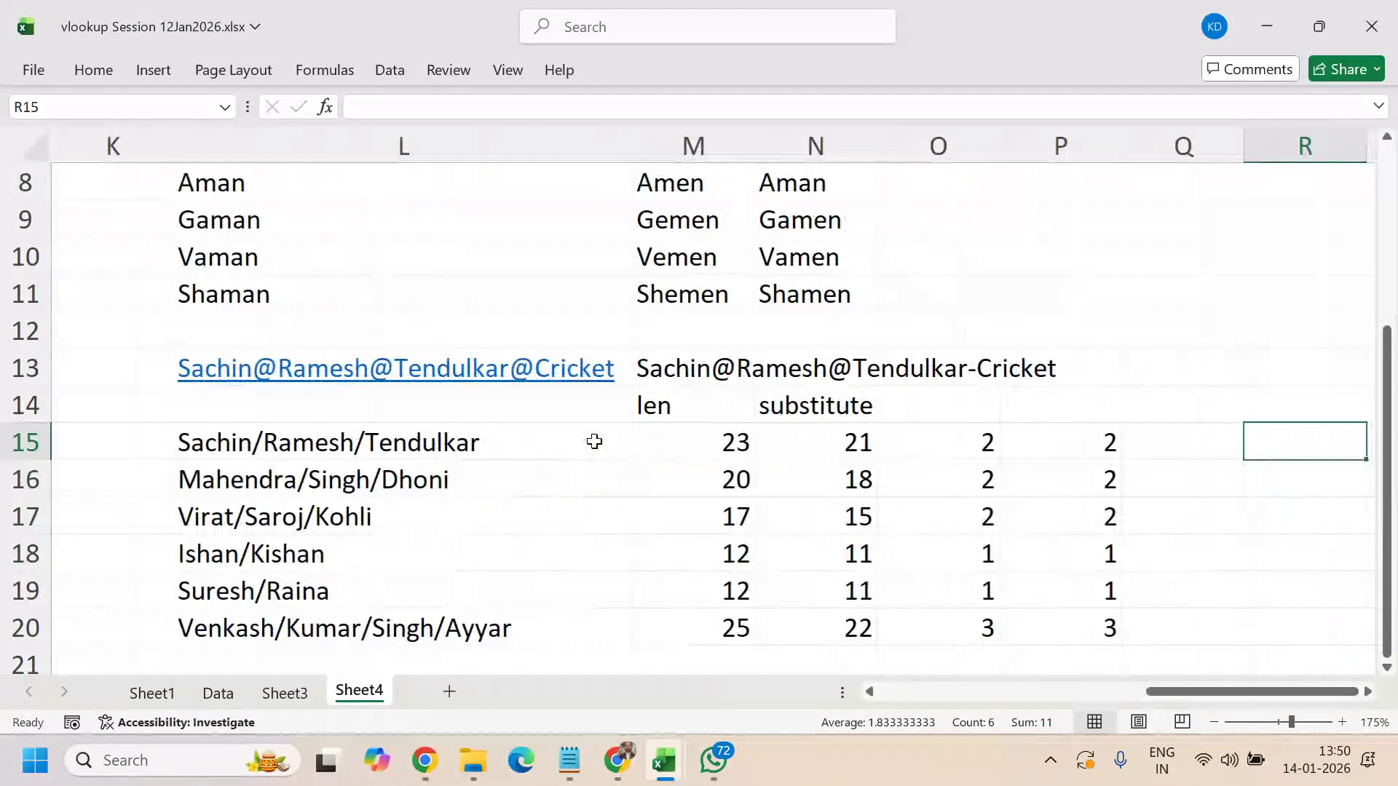
key(Left)
key(Left)
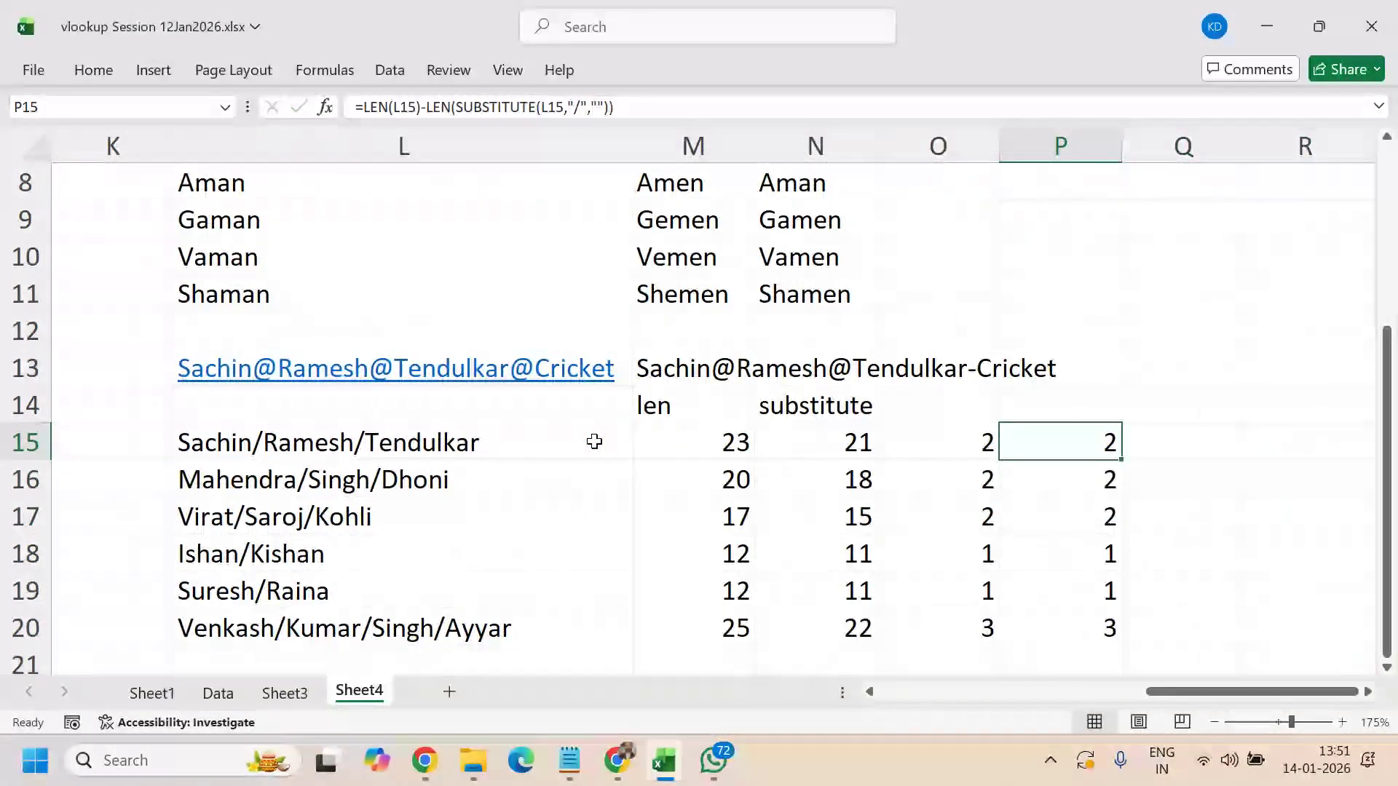
key(F2)
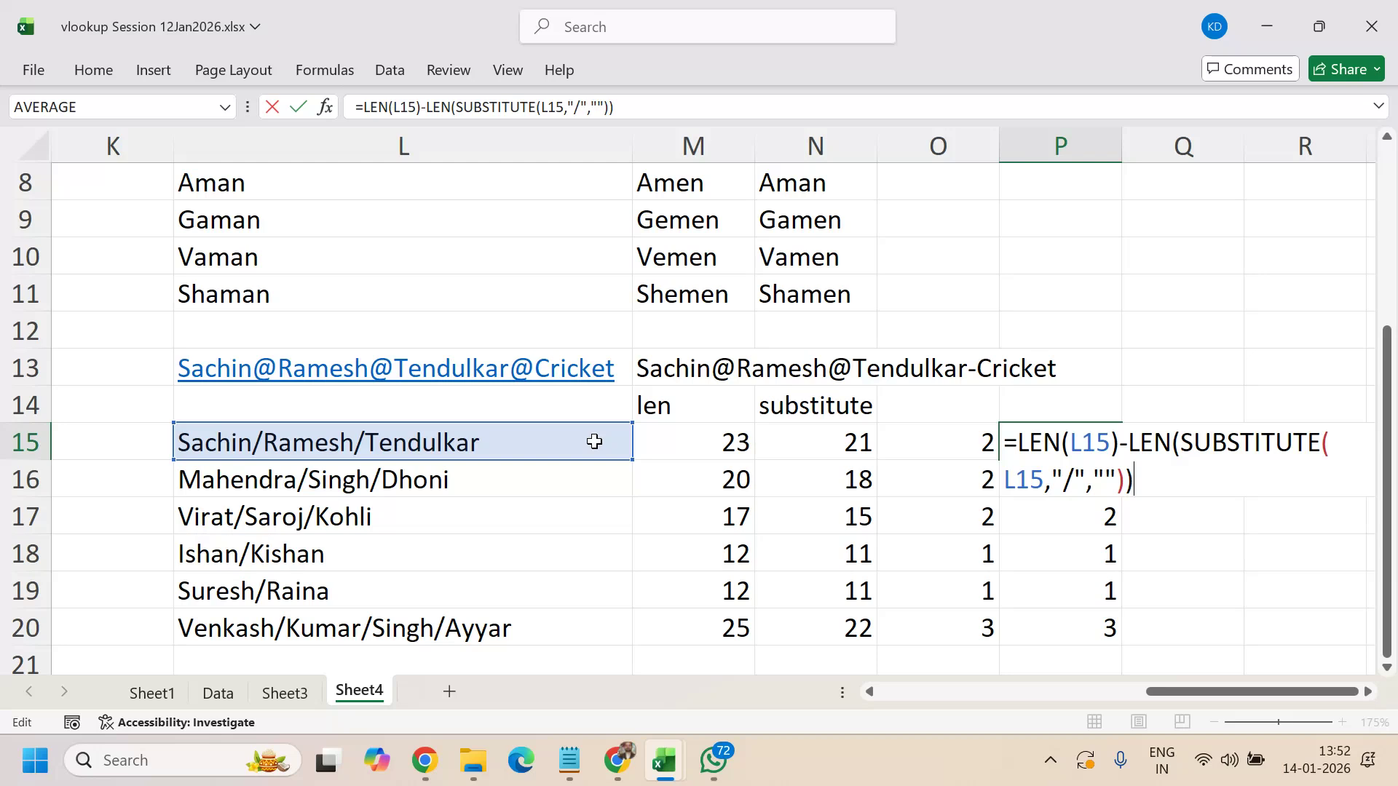
- Commit the LEN-SUBSTITUTE slash count in P15 and return to the text-function notes
key(ctrl+Return)
key(Left)
key(Left)
key(Left)
key(Left)
key(Left)
key(Left)
key(Left)
key(Left)
key(Left)
key(Left)
key(Left)
key(Left)
key(Left)
key(Left)
key(Left)
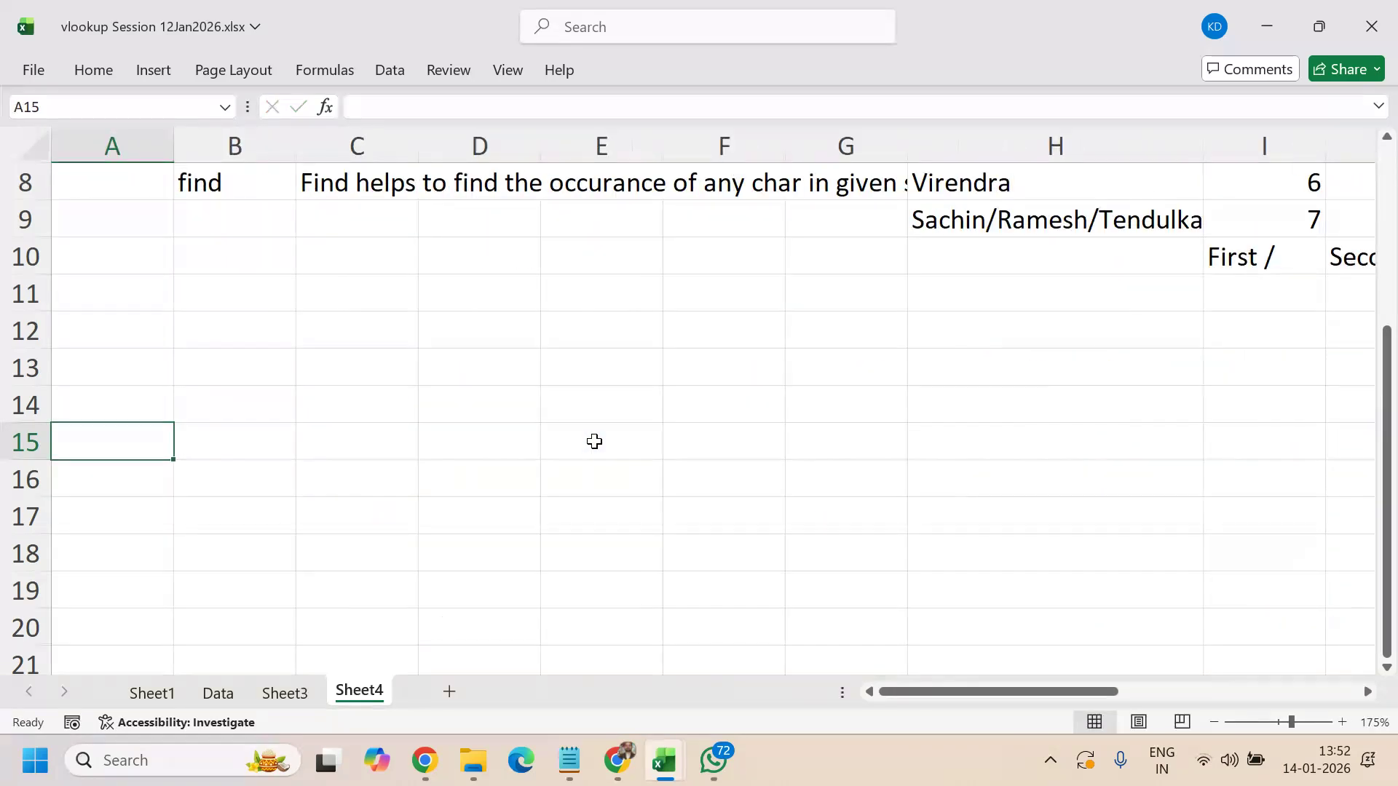
key(Up)
key(Up)
key(Up)
key(Up)
key(Up)
key(Up)
key(Up)
key(Up)
key(Up)
key(Up)
key(Up)
key(Up)
key(Up)
key(Up)
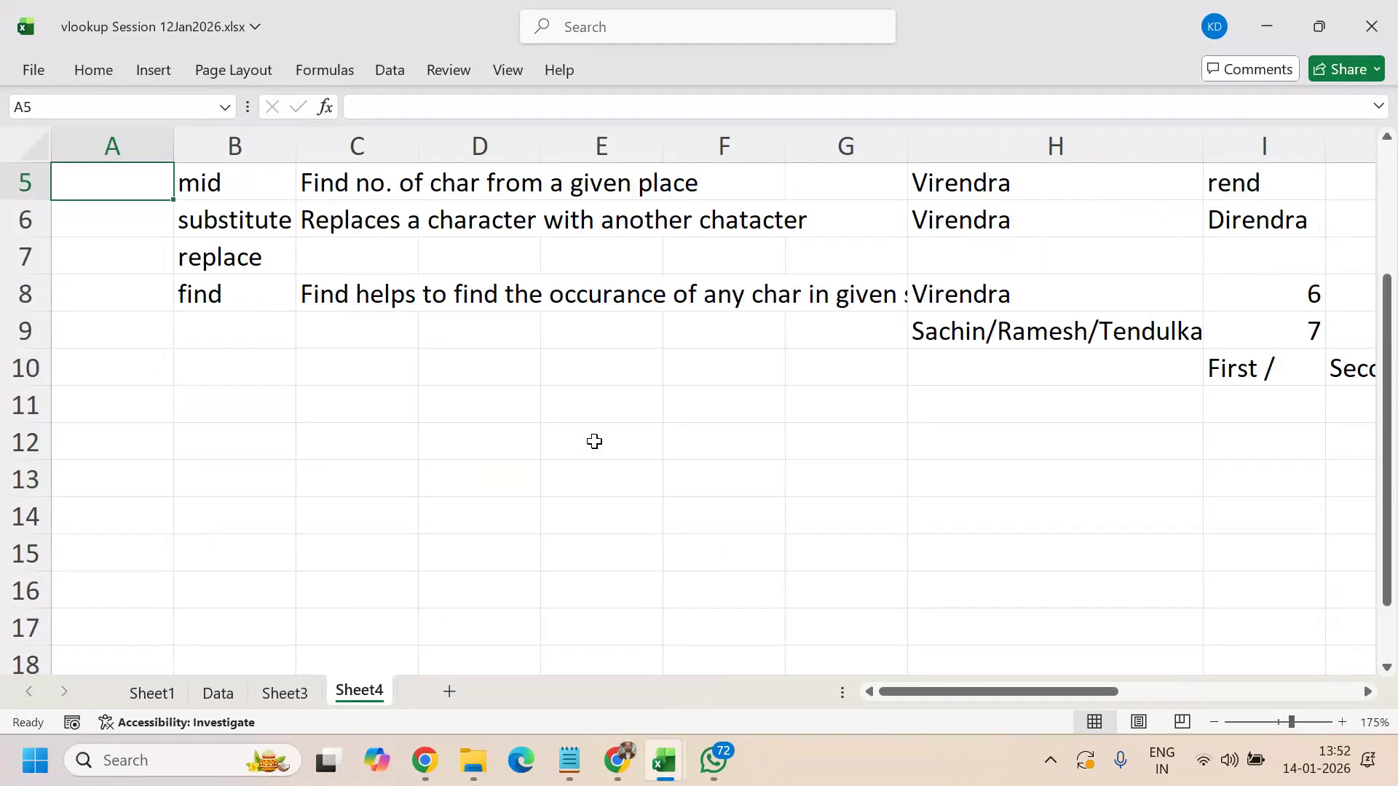
key(Down)
key(Down)
key(Down)
key(Down)
key(Down)
key(Down)
- Browse across row 7 toward the name lists and stop at the empty cell L22
key(Right)
key(Right)
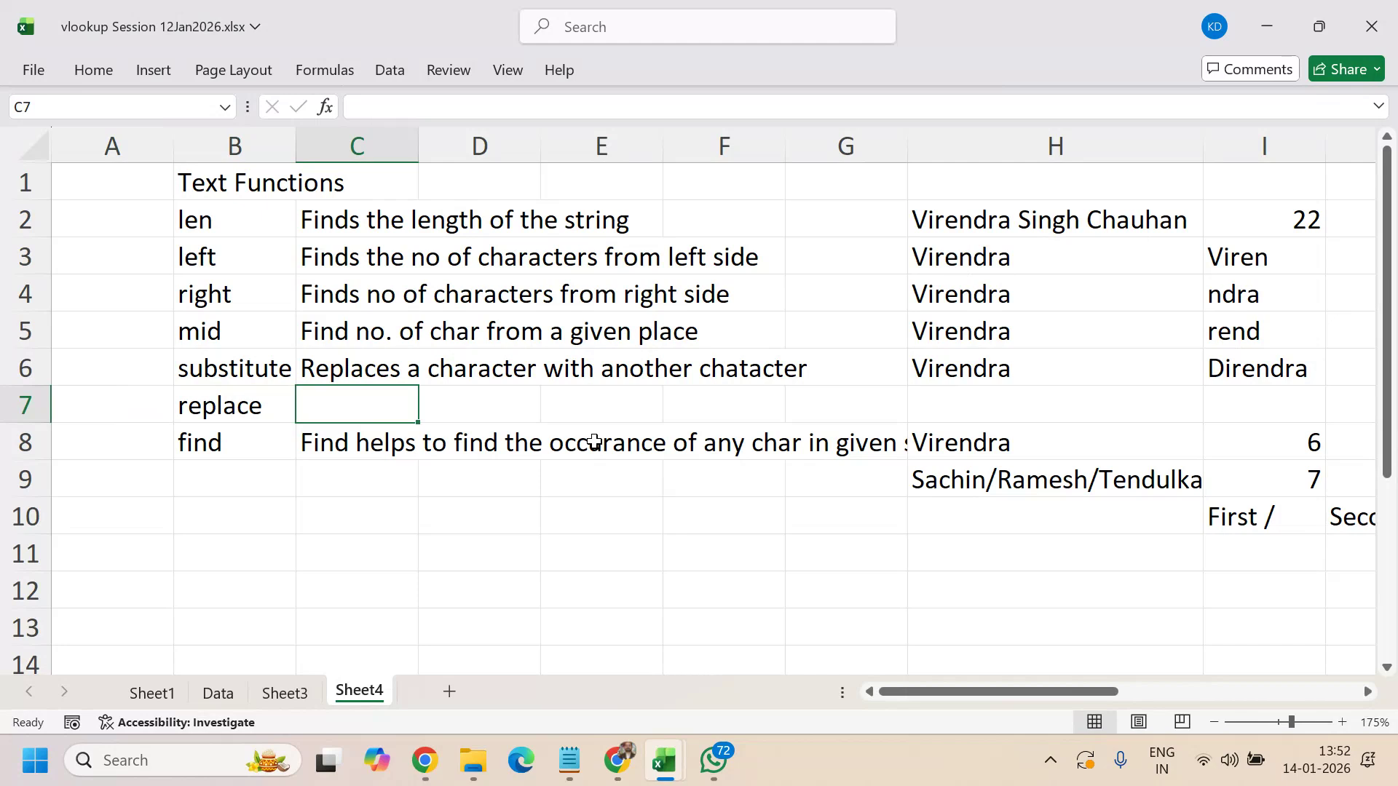
key(Right)
key(Right)
key(Right)
key(Right)
key(Right)
key(Right)
key(Right)
key(Right)
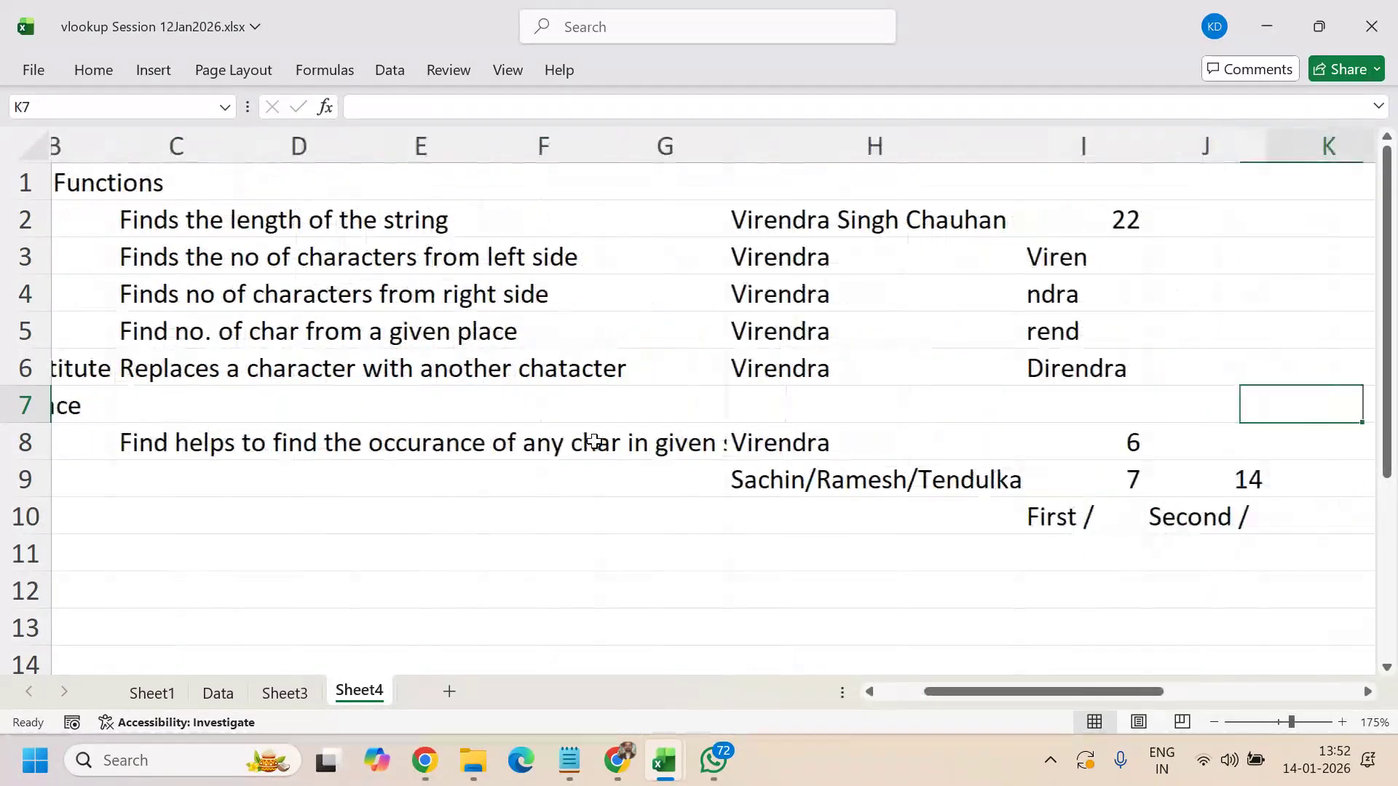
key(Right)
key(Right)
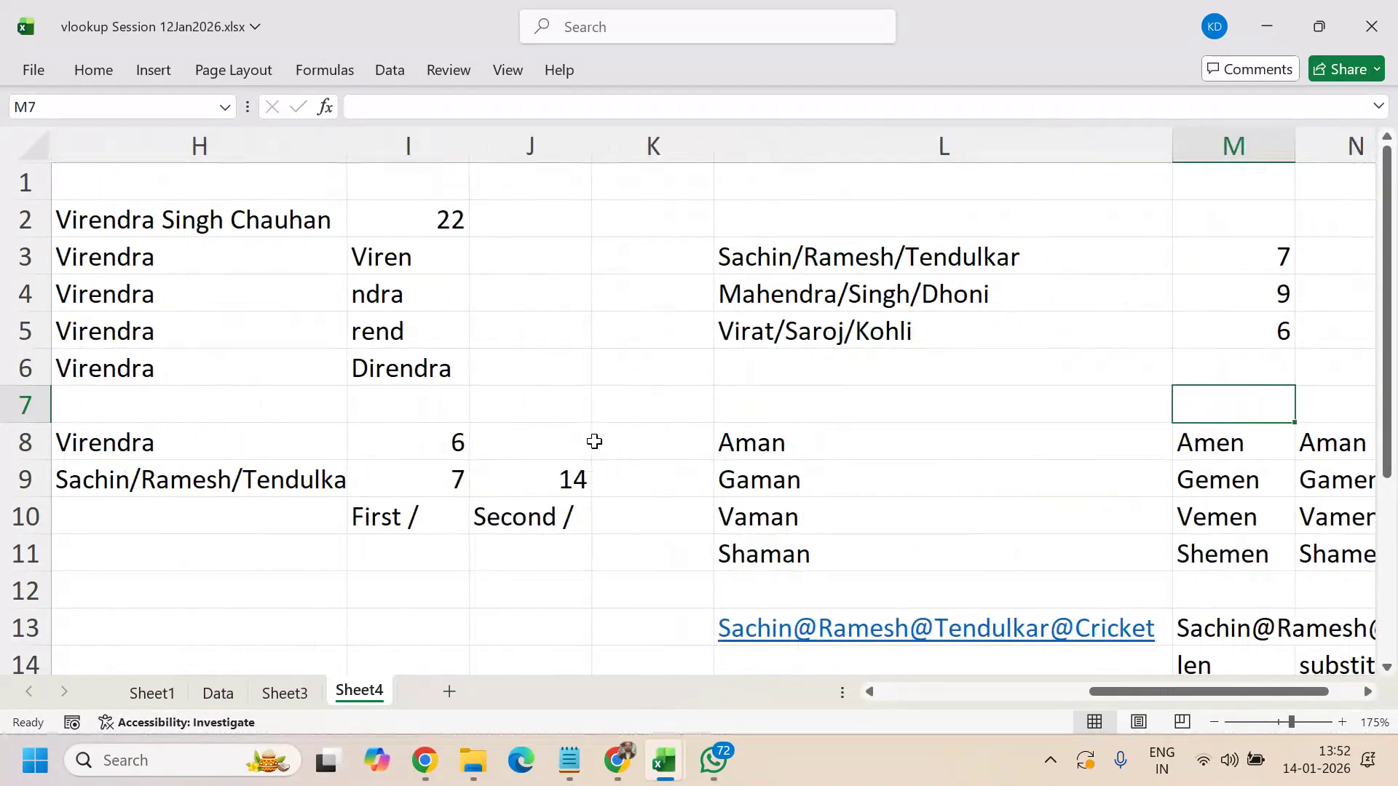
key(Left)
key(Left)
key(Left)
key(Left)
key(Down)
key(Down)
key(Down)
key(Down)
key(Down)
key(Down)
key(Down)
key(Down)
key(Down)
key(Down)
key(Down)
key(Down)
key(Down)
key(Down)
key(Down)
key(Down)
key(Down)
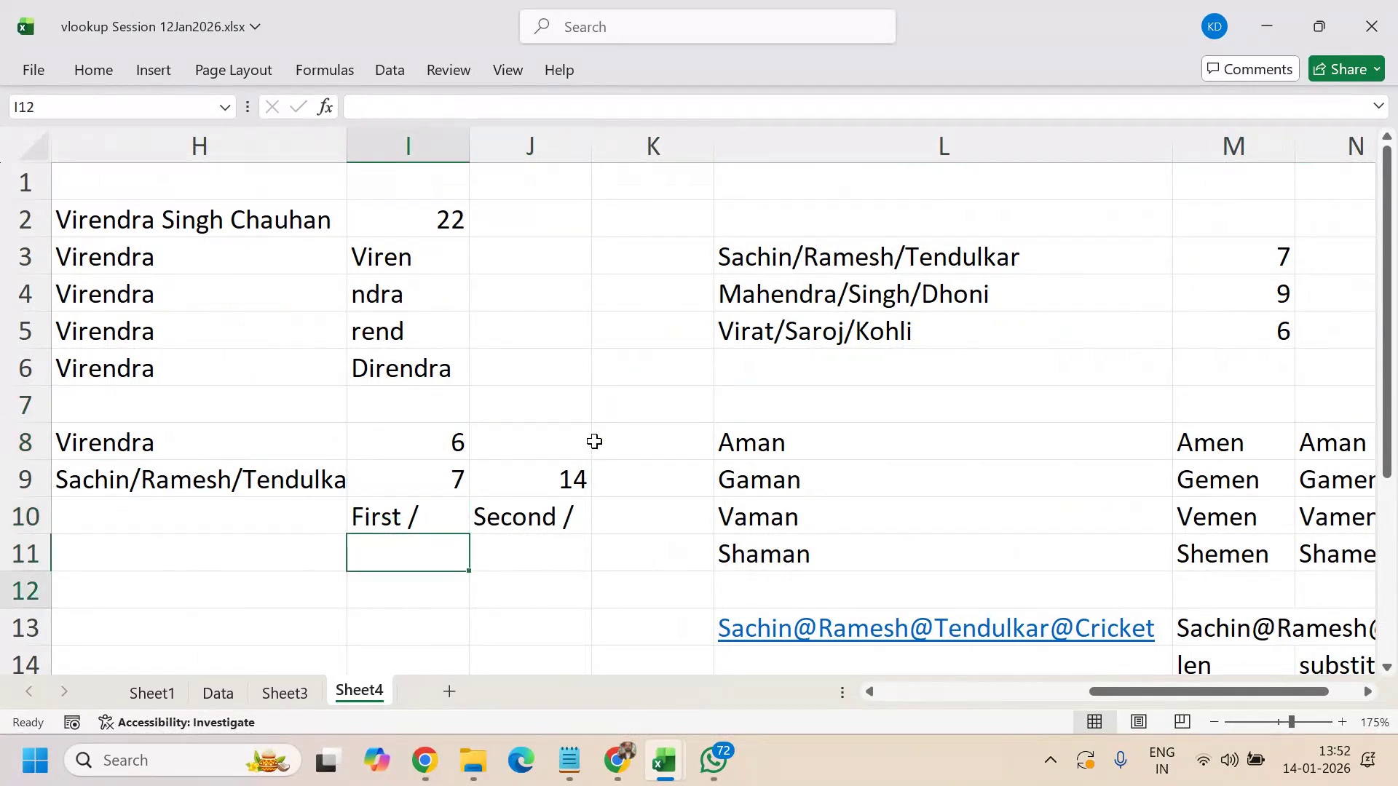
key(Right)
key(Right)
key(Right)
key(Right)
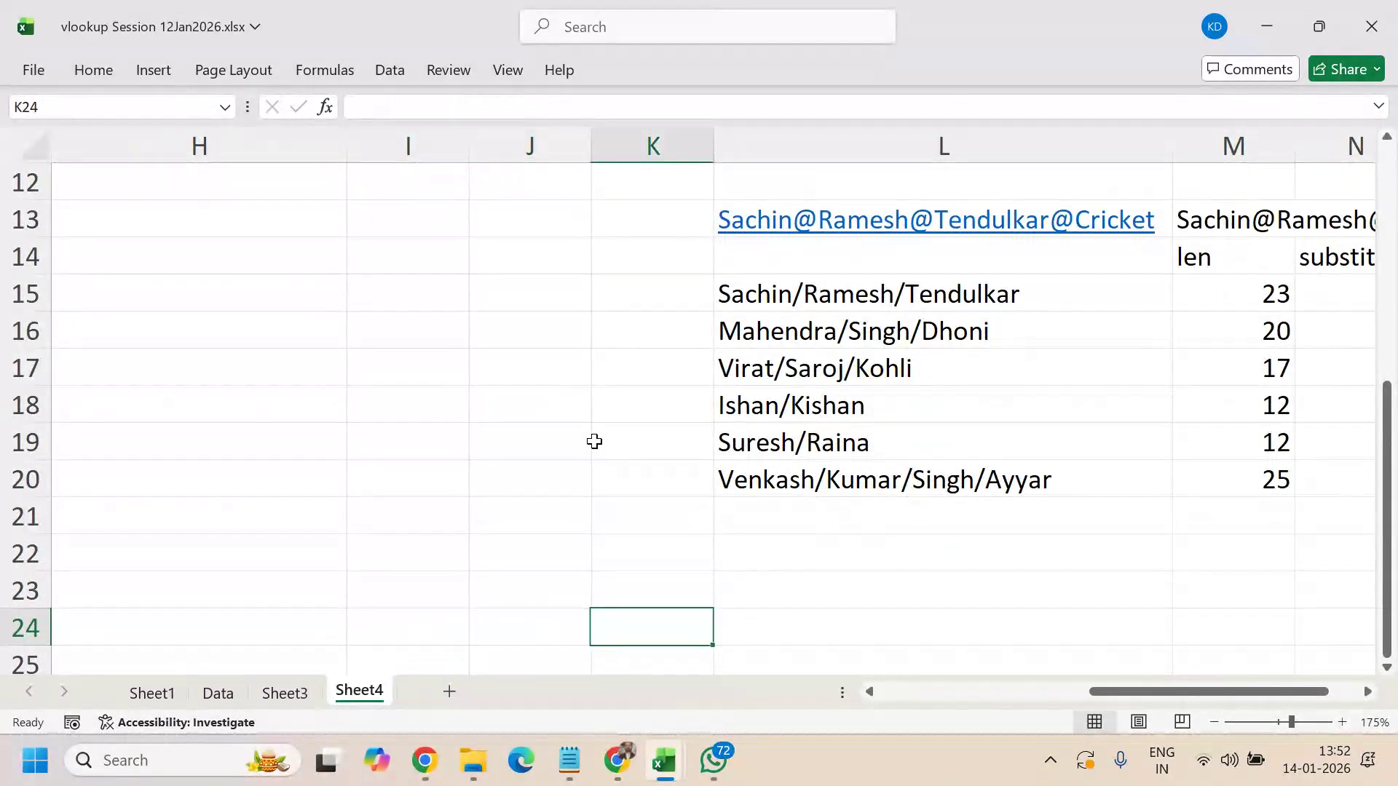
key(Left)
key(Up)
key(Up)
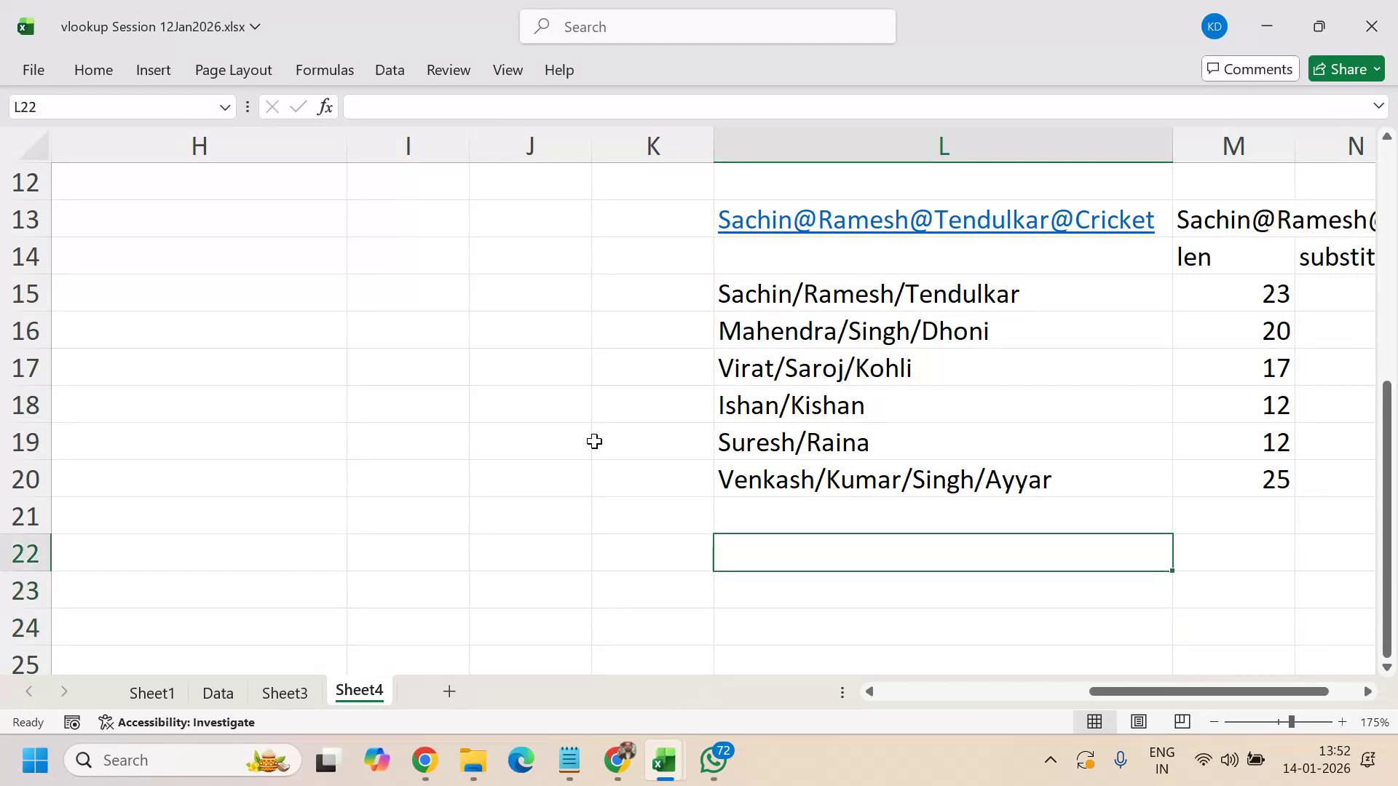
- Copy Sachin/Ramesh/Tendulkar from L15 into L22
click(938, 291)
key(ctrl+c)
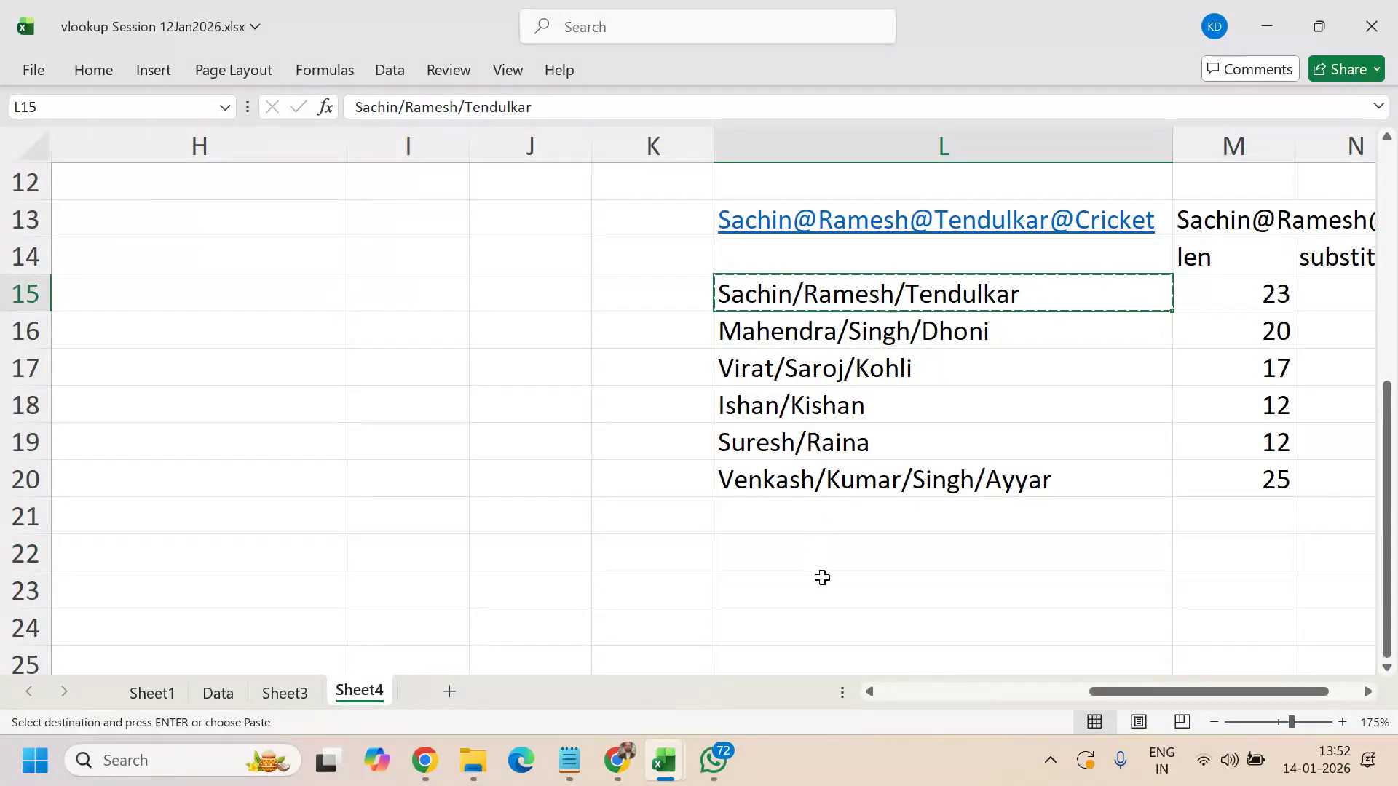
click(819, 553)
key(ctrl+v)
- Enter =REPLACE(L22,7,6,"Bose") in M22
click(1230, 561)
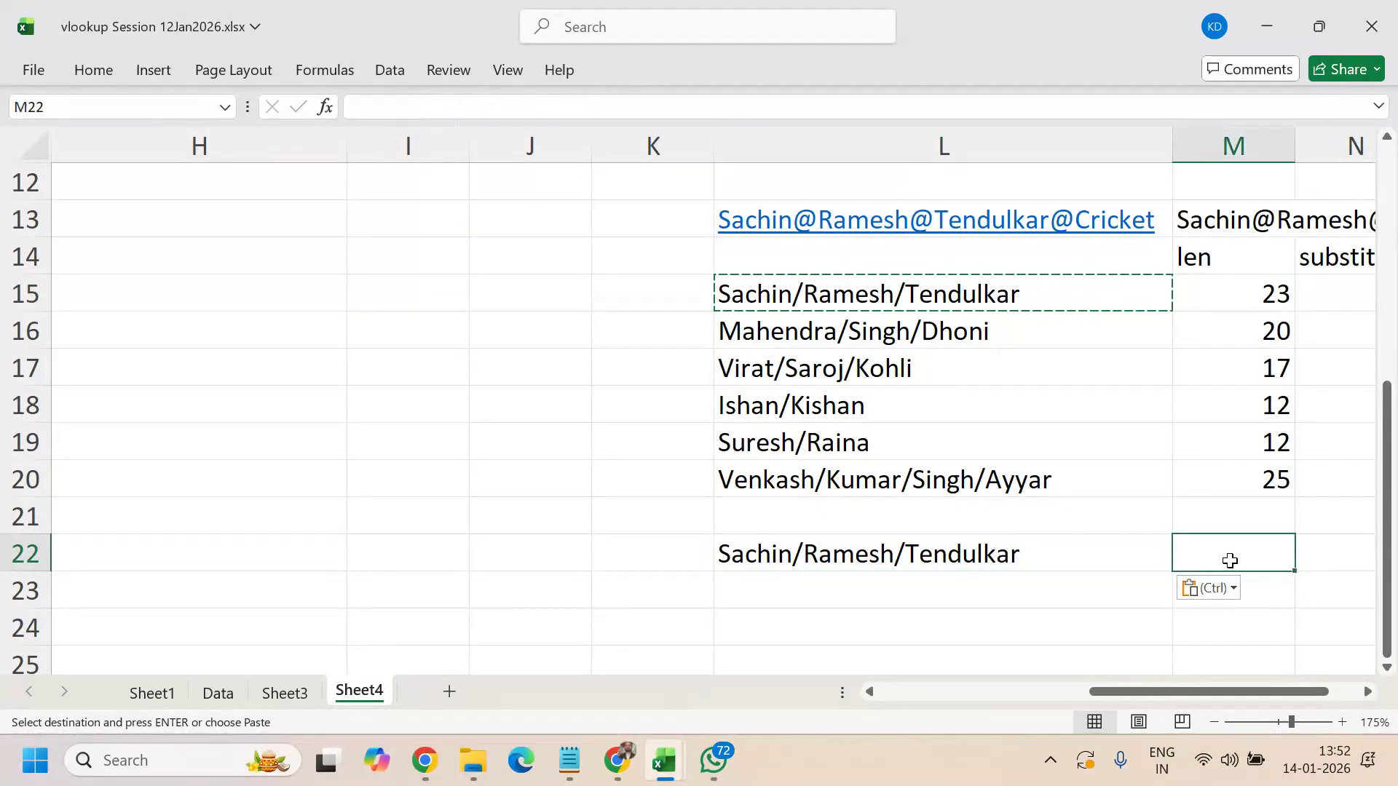
text(=replace)
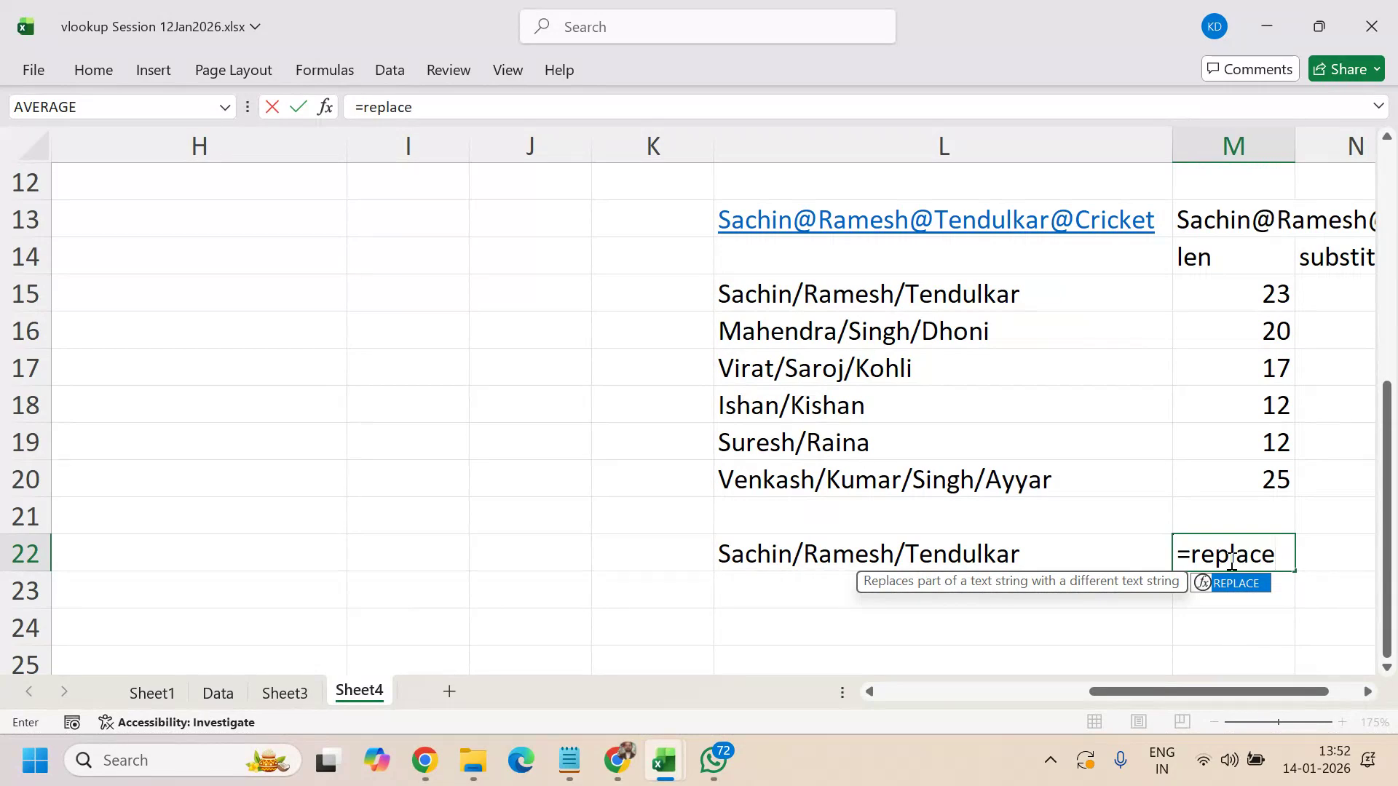
text(()
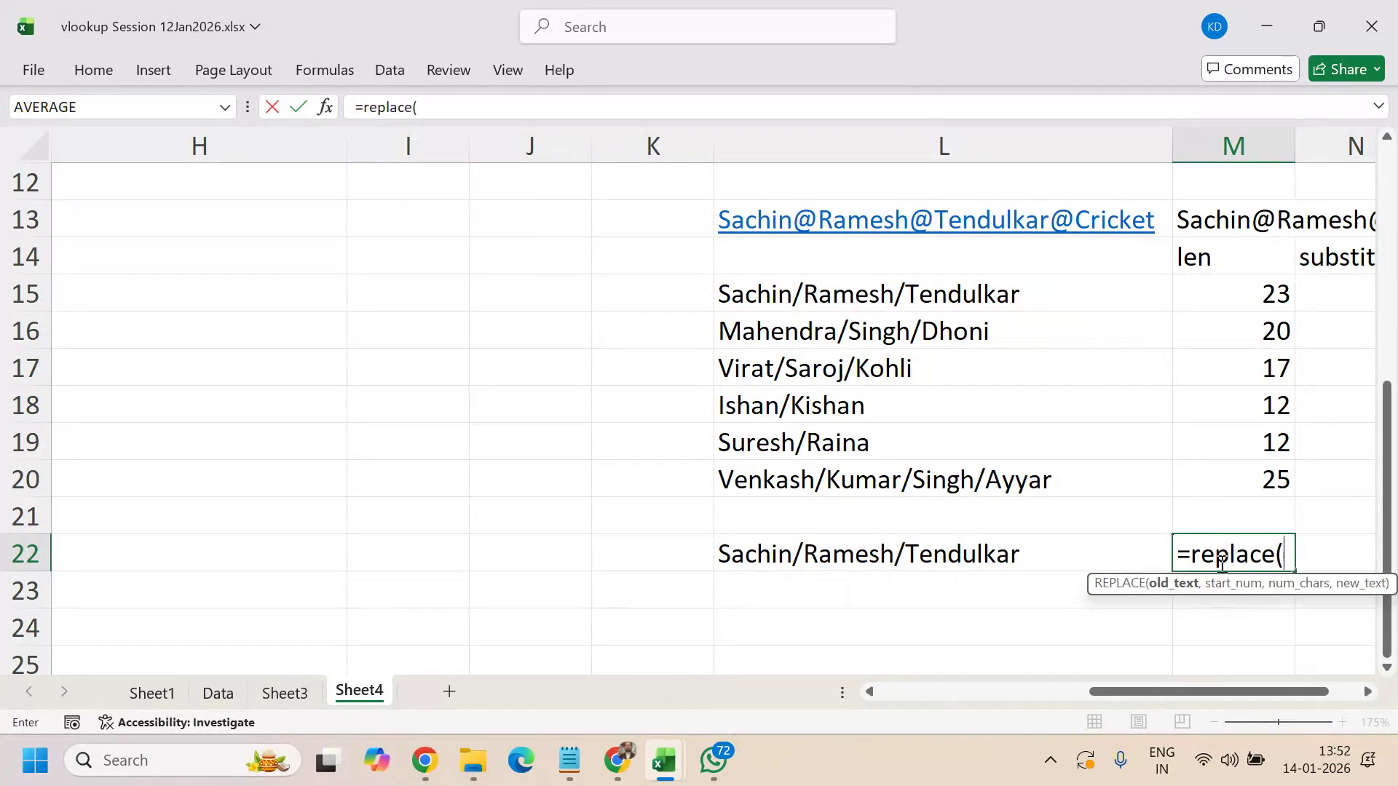
click(1022, 557)
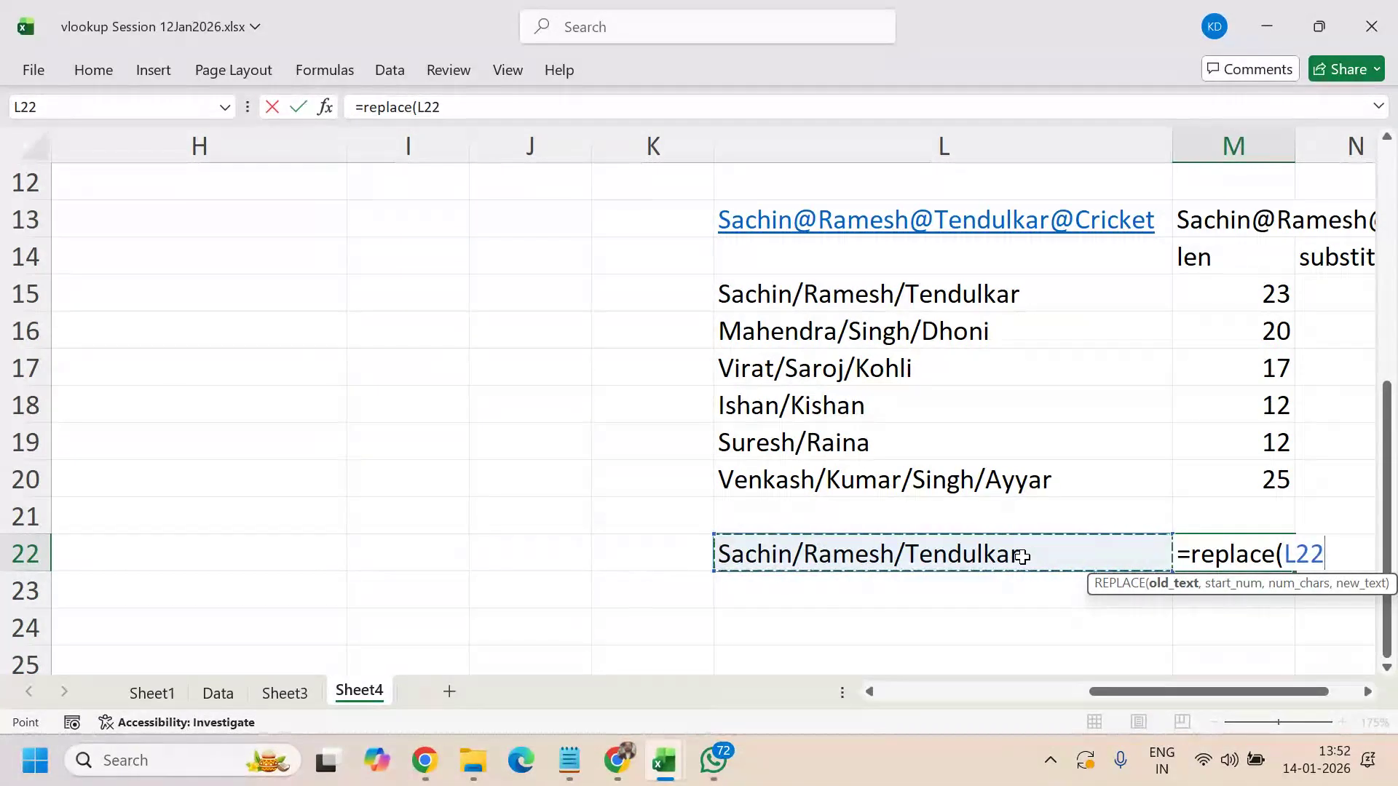
click(1368, 692)
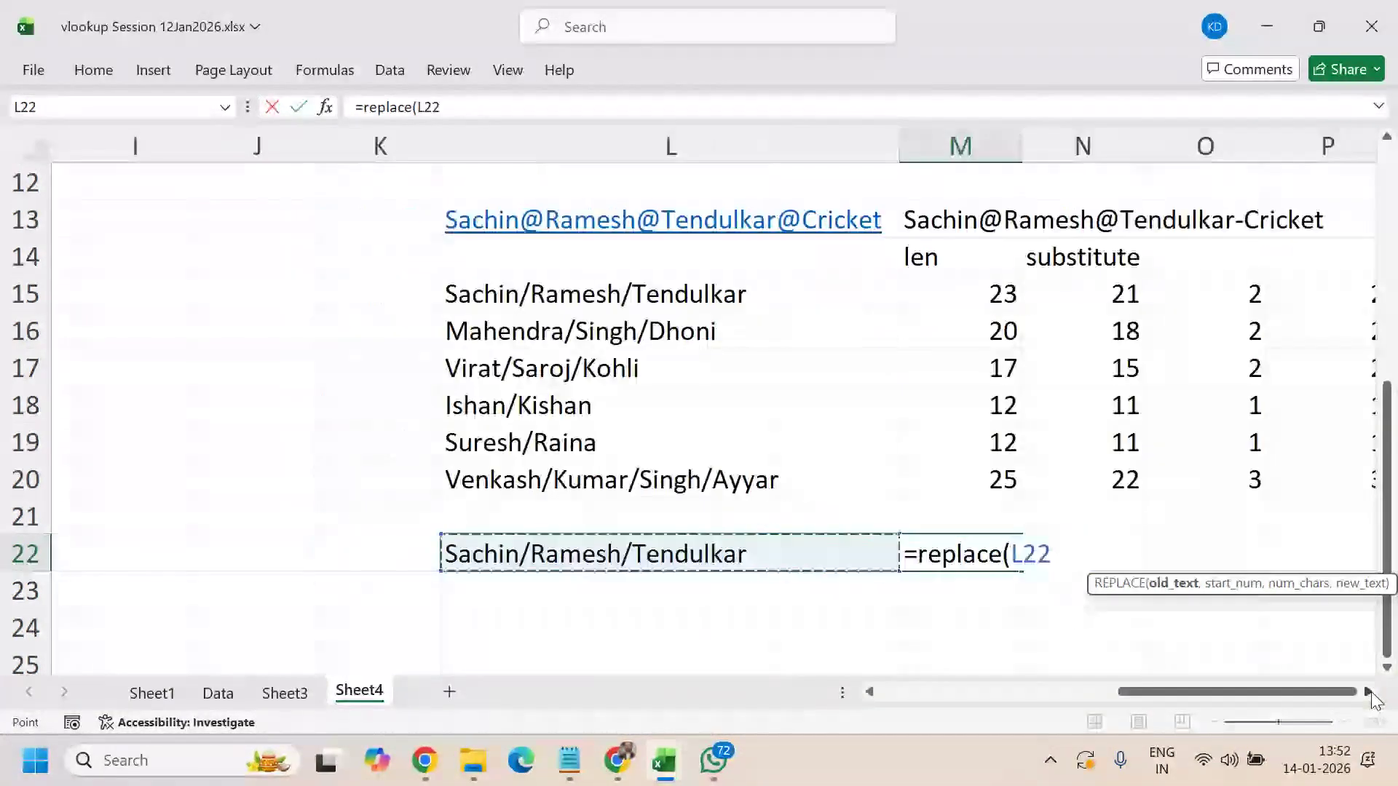
click(1368, 692)
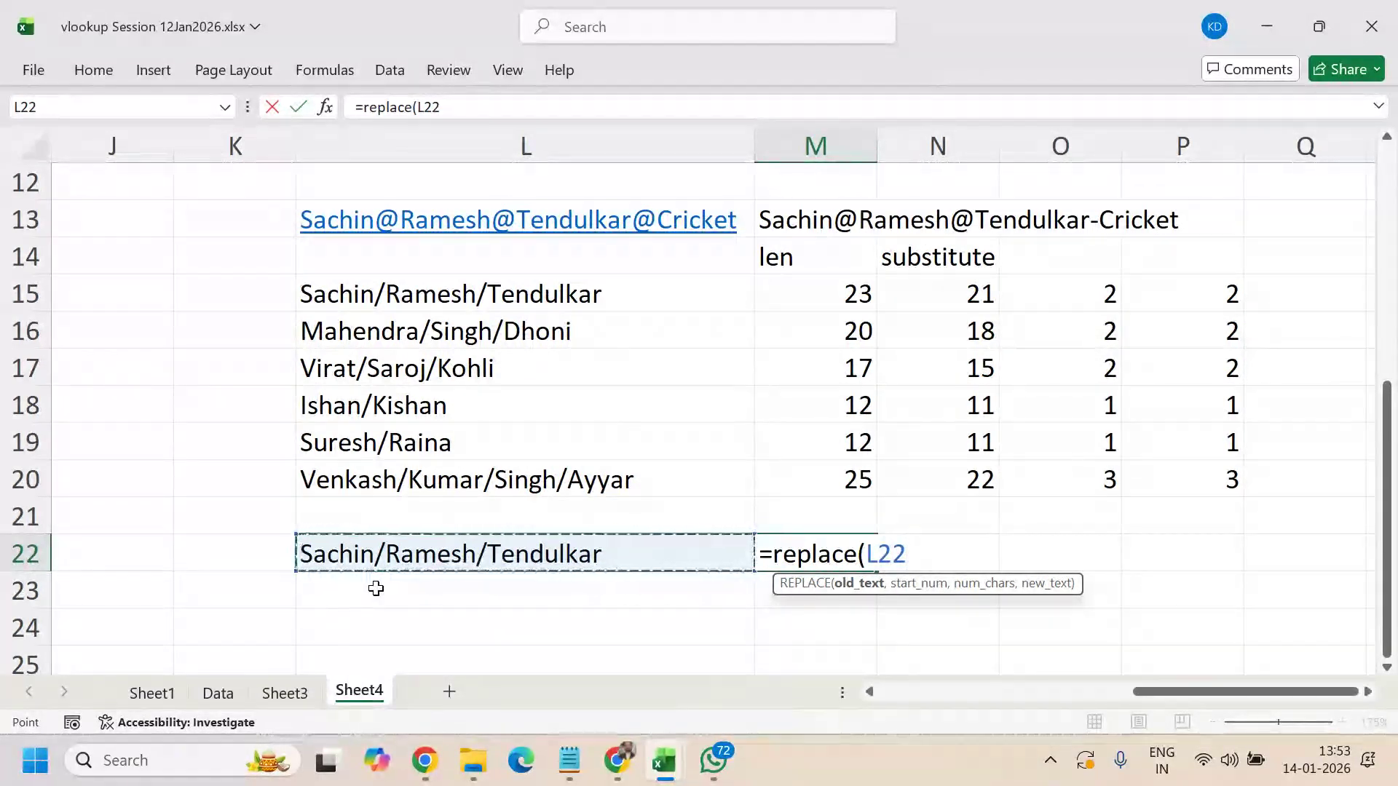
text(,)
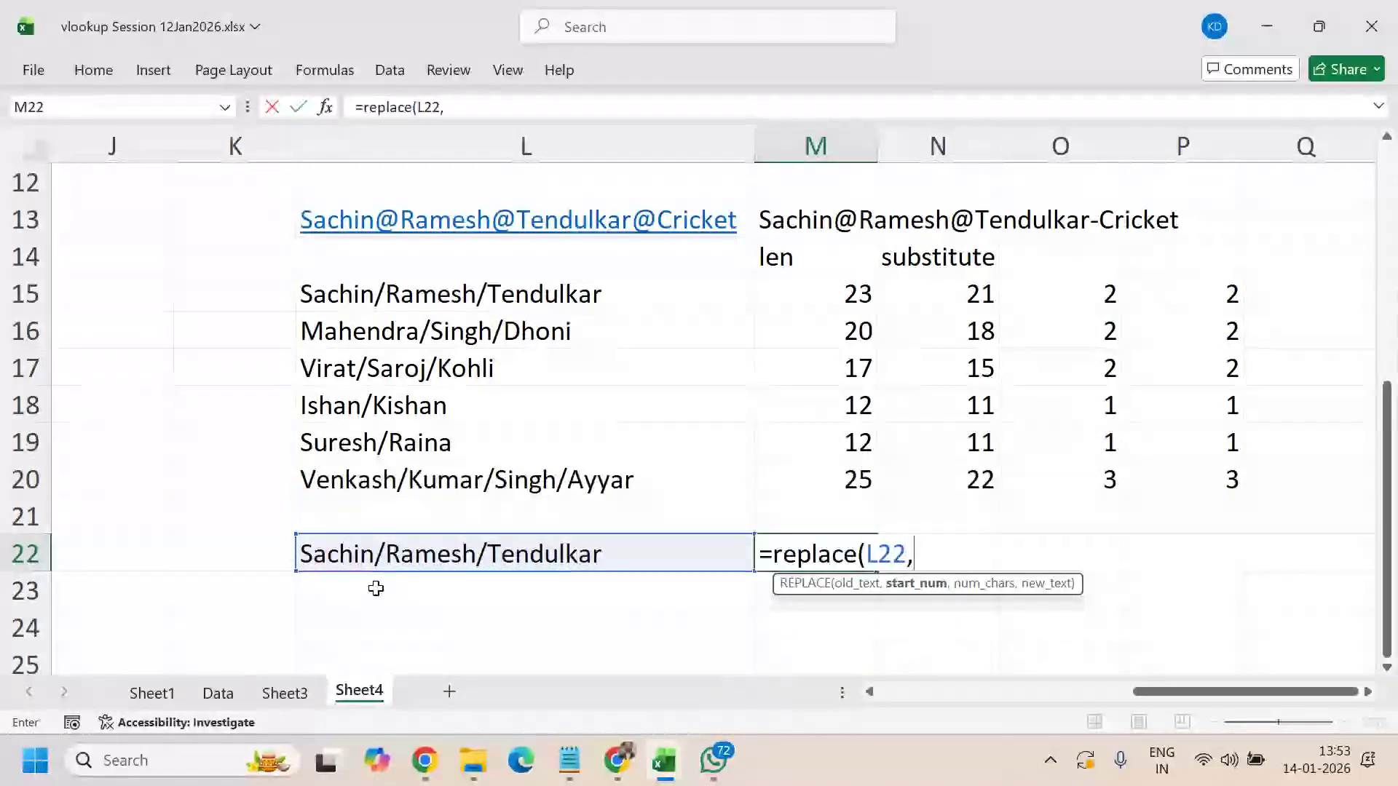
text(7)
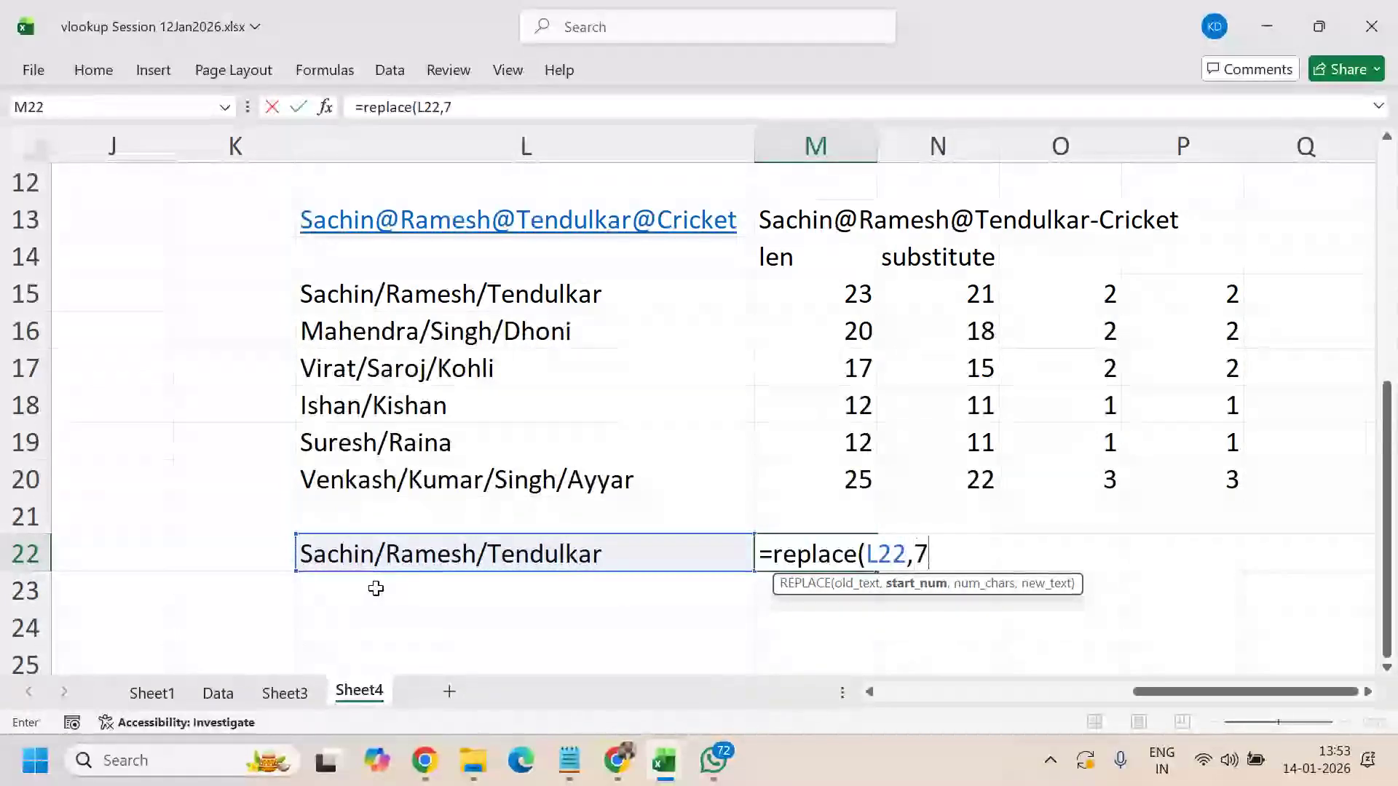
text(,)
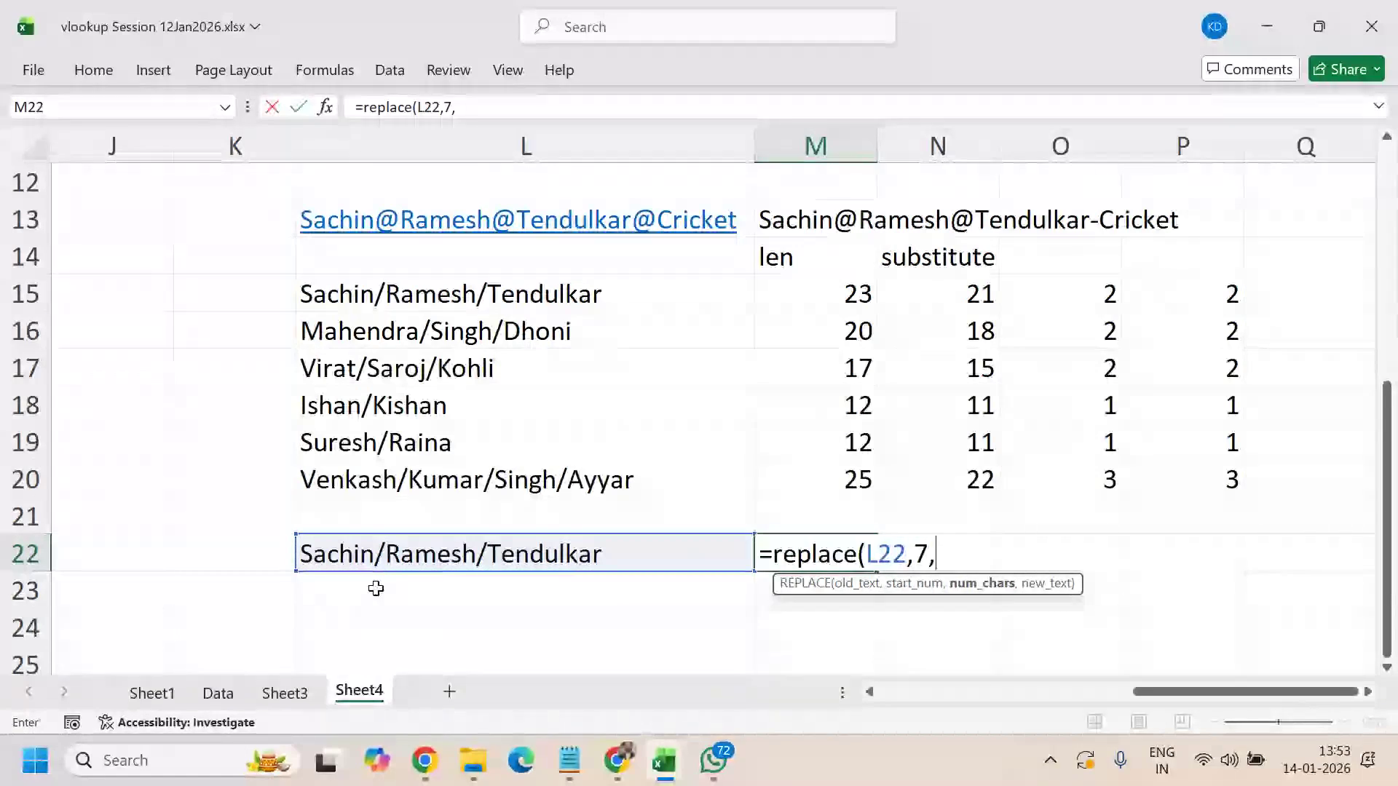
text(6)
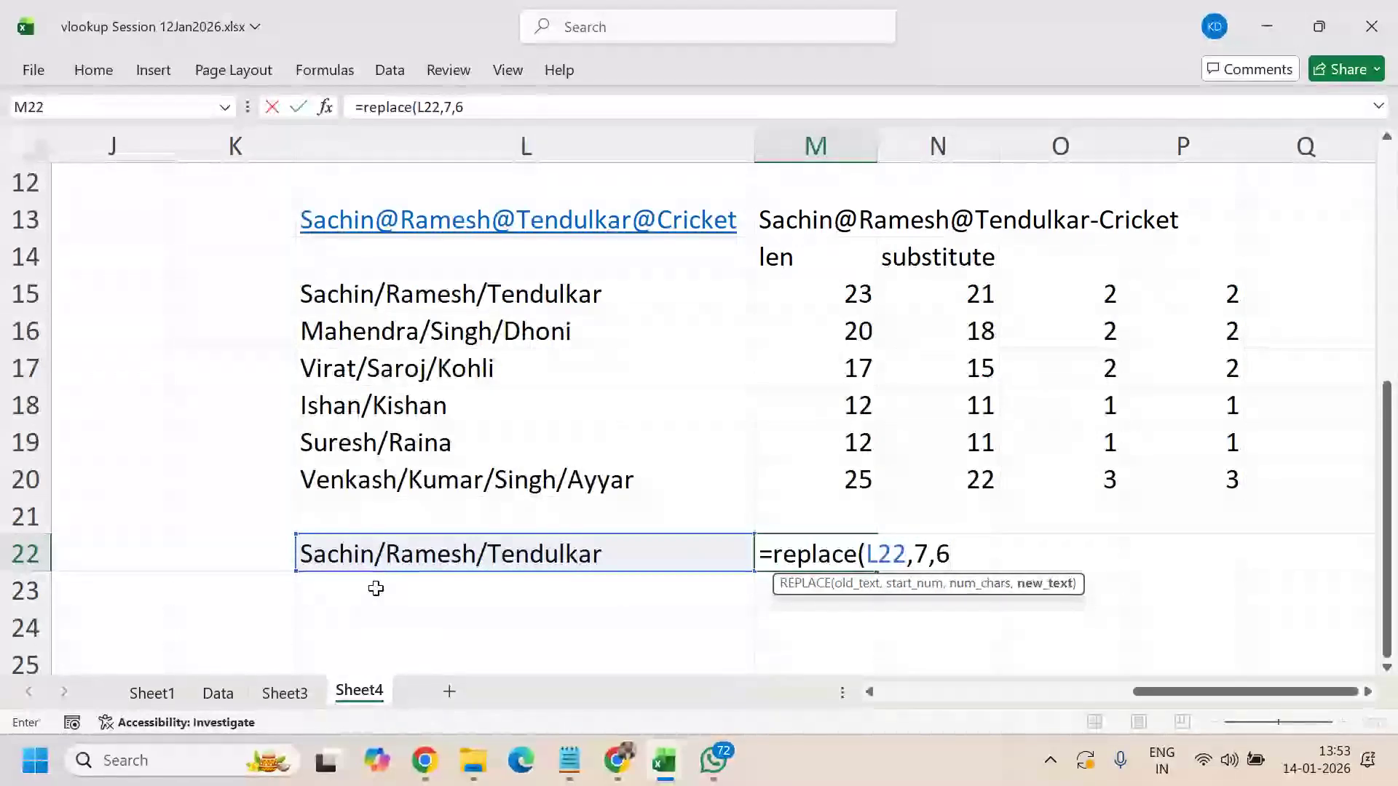
text(,)
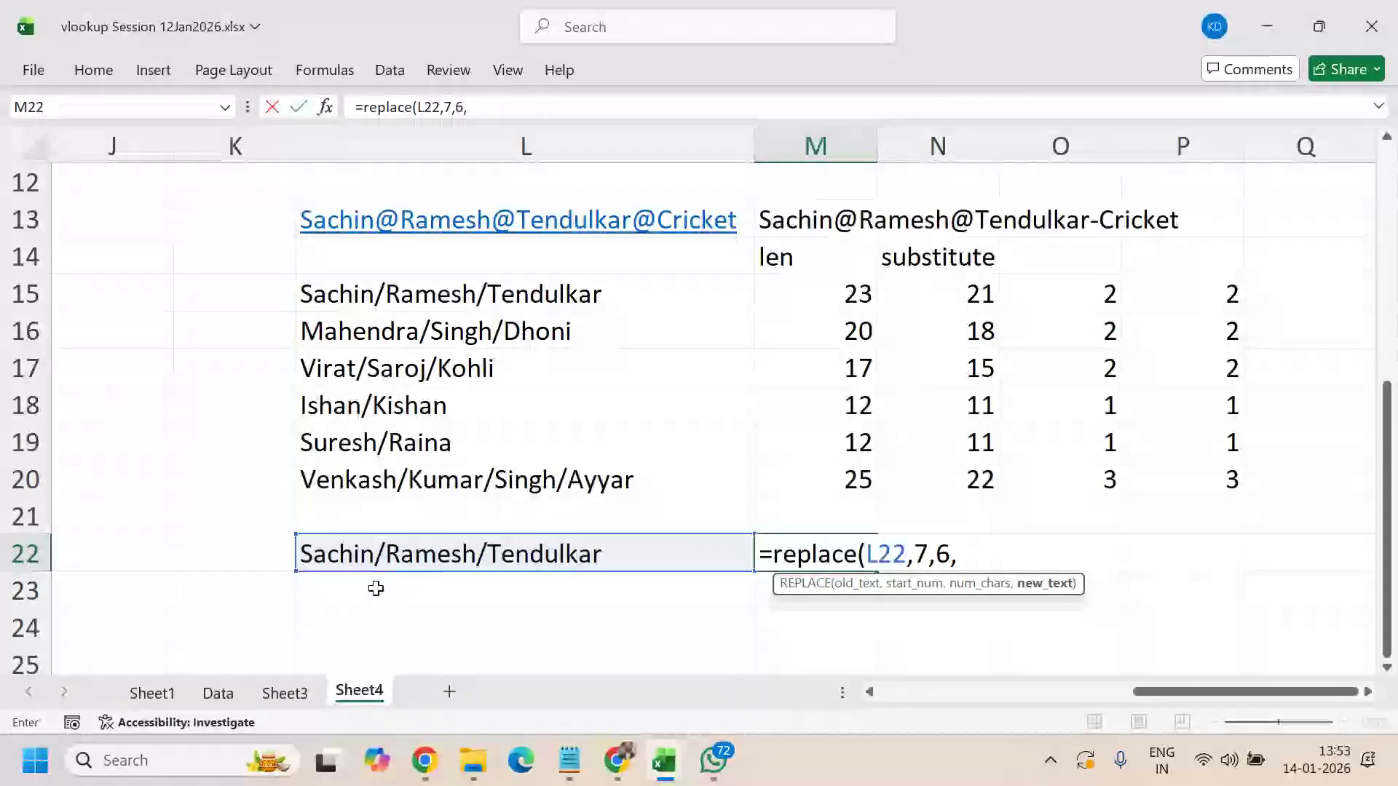
text(")
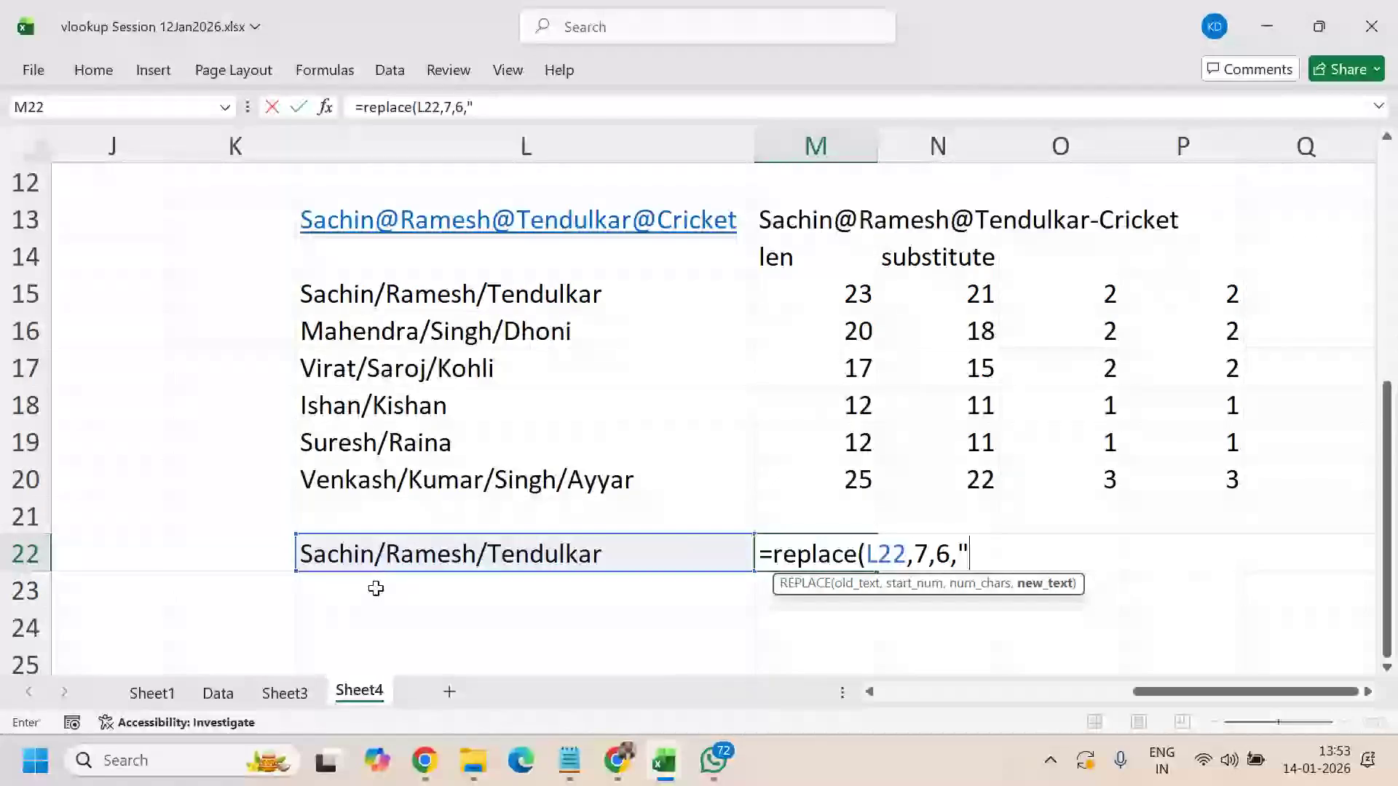
text(Bose")
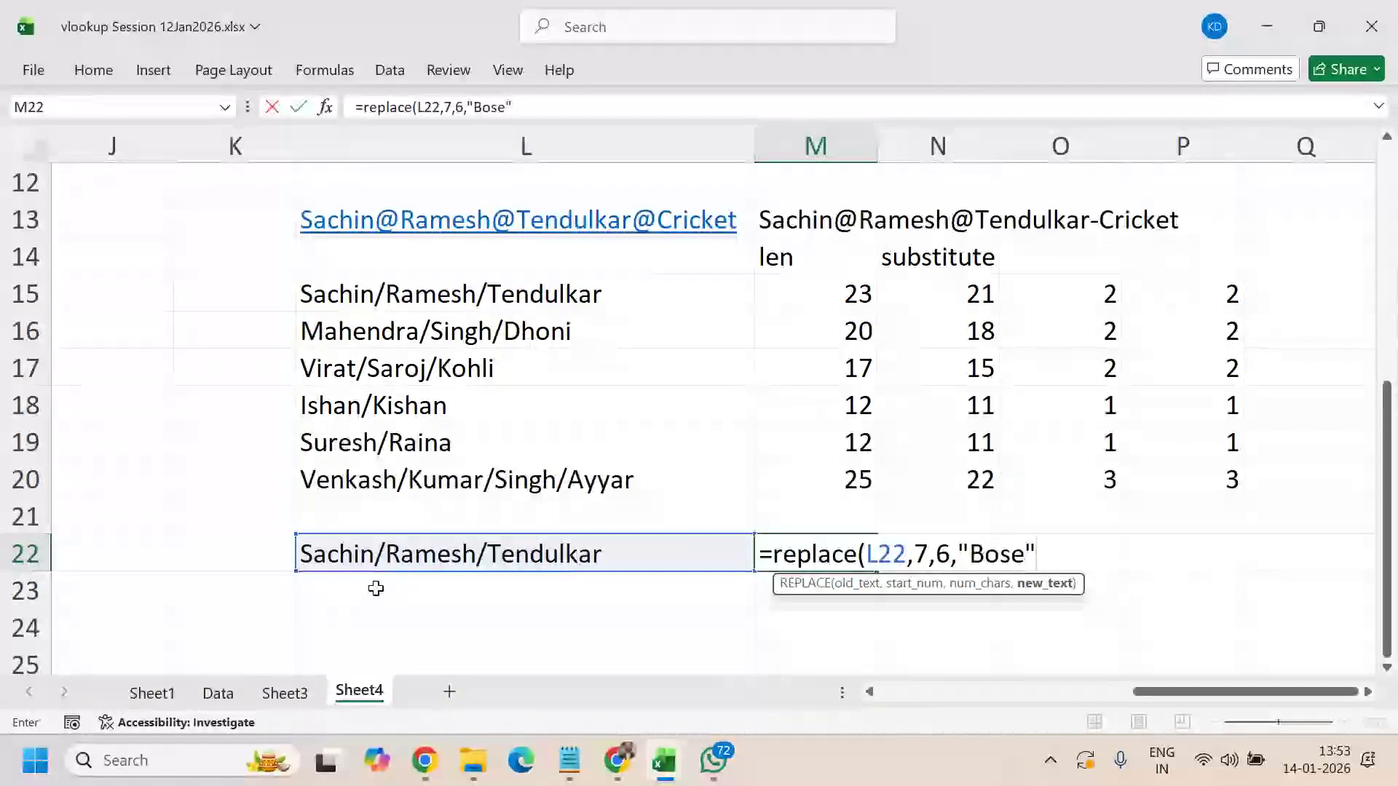
text())
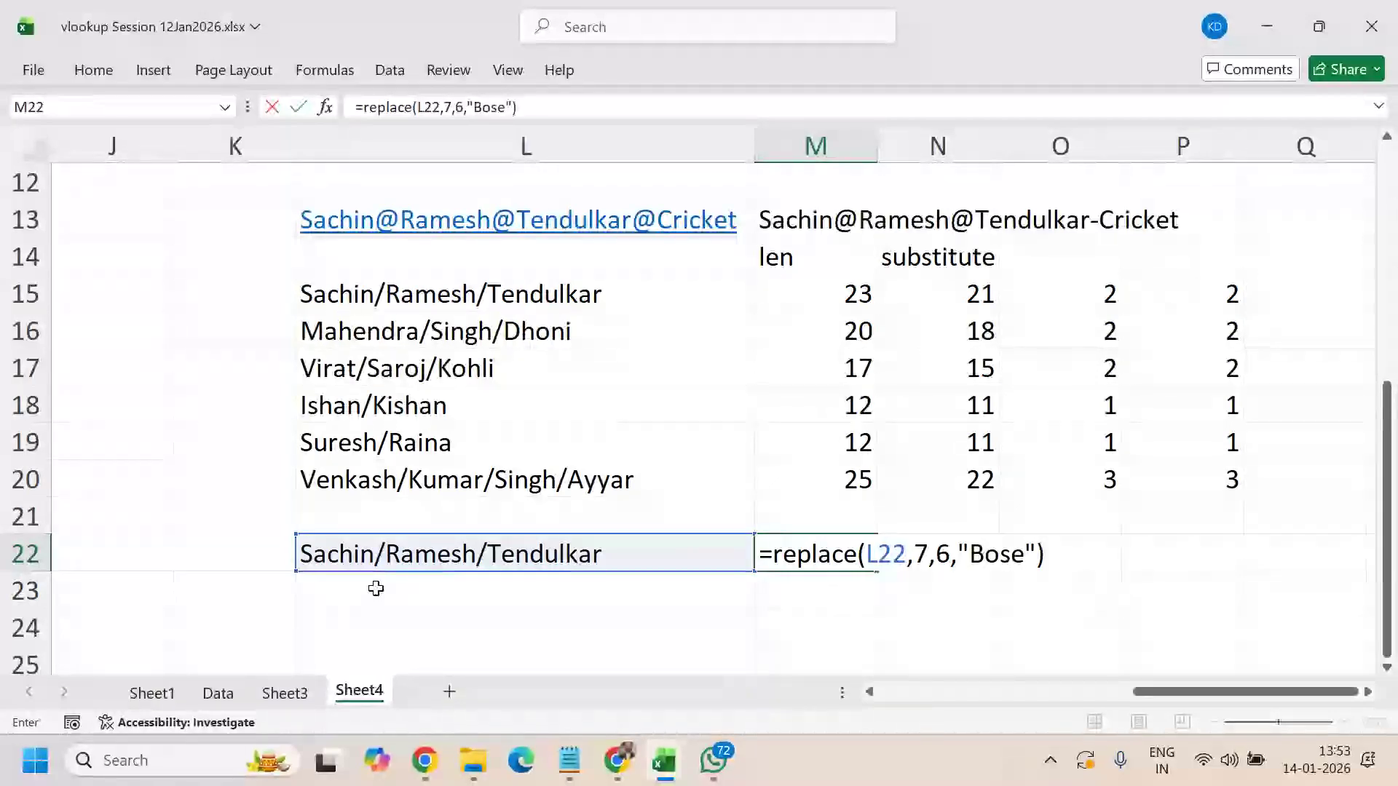
key(Return)
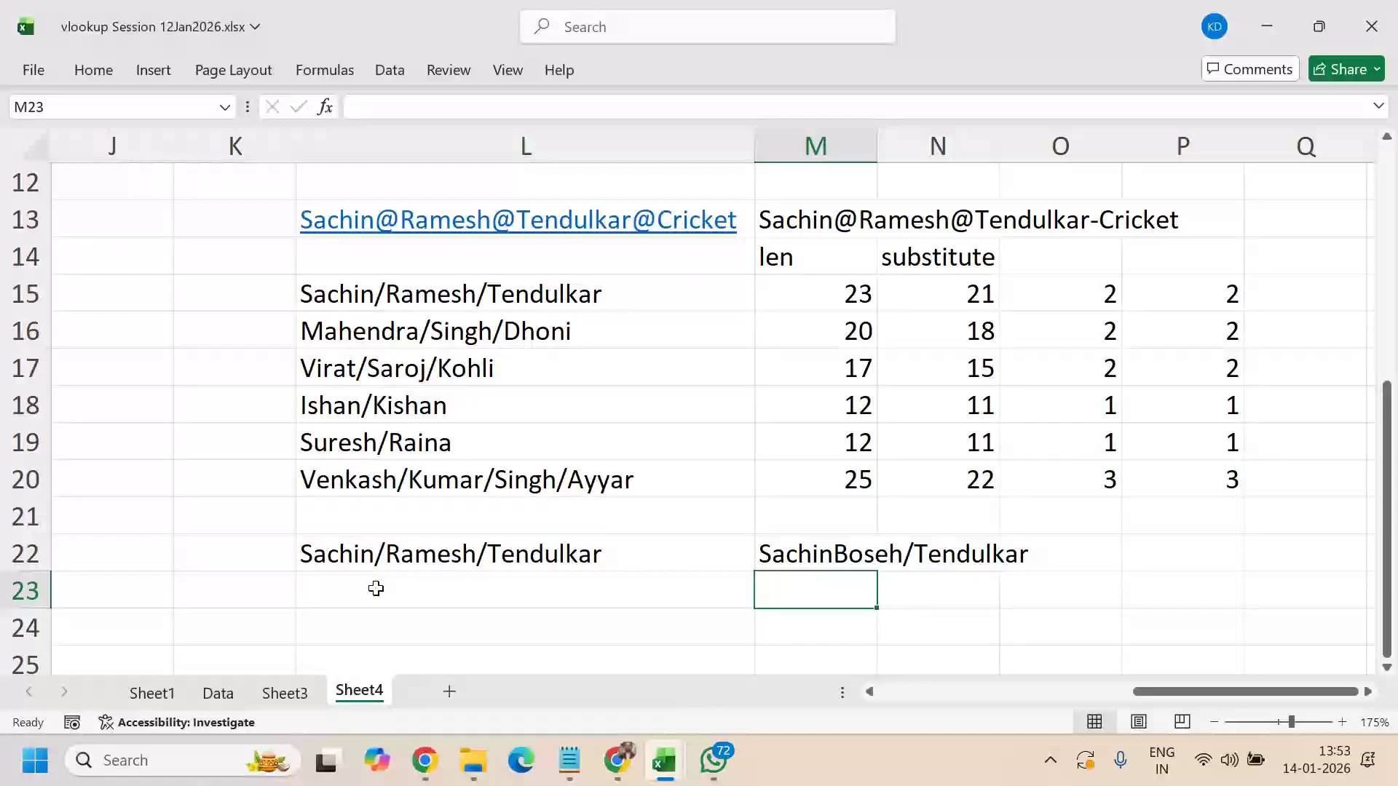
- Change M22's start position from 7 to 8, giving =REPLACE(L22,8,6,"Bose")
key(Up)
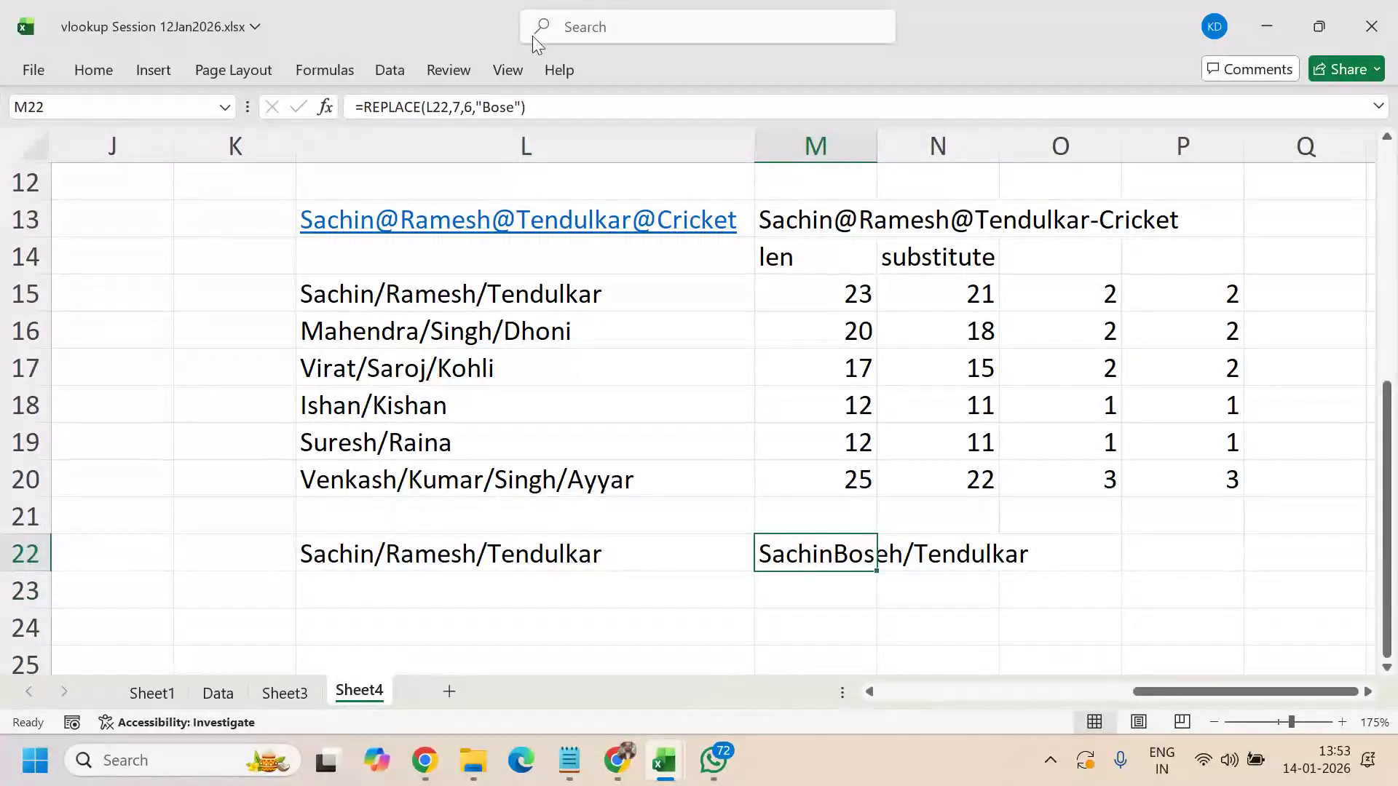
click(460, 107)
key(BackSpace)
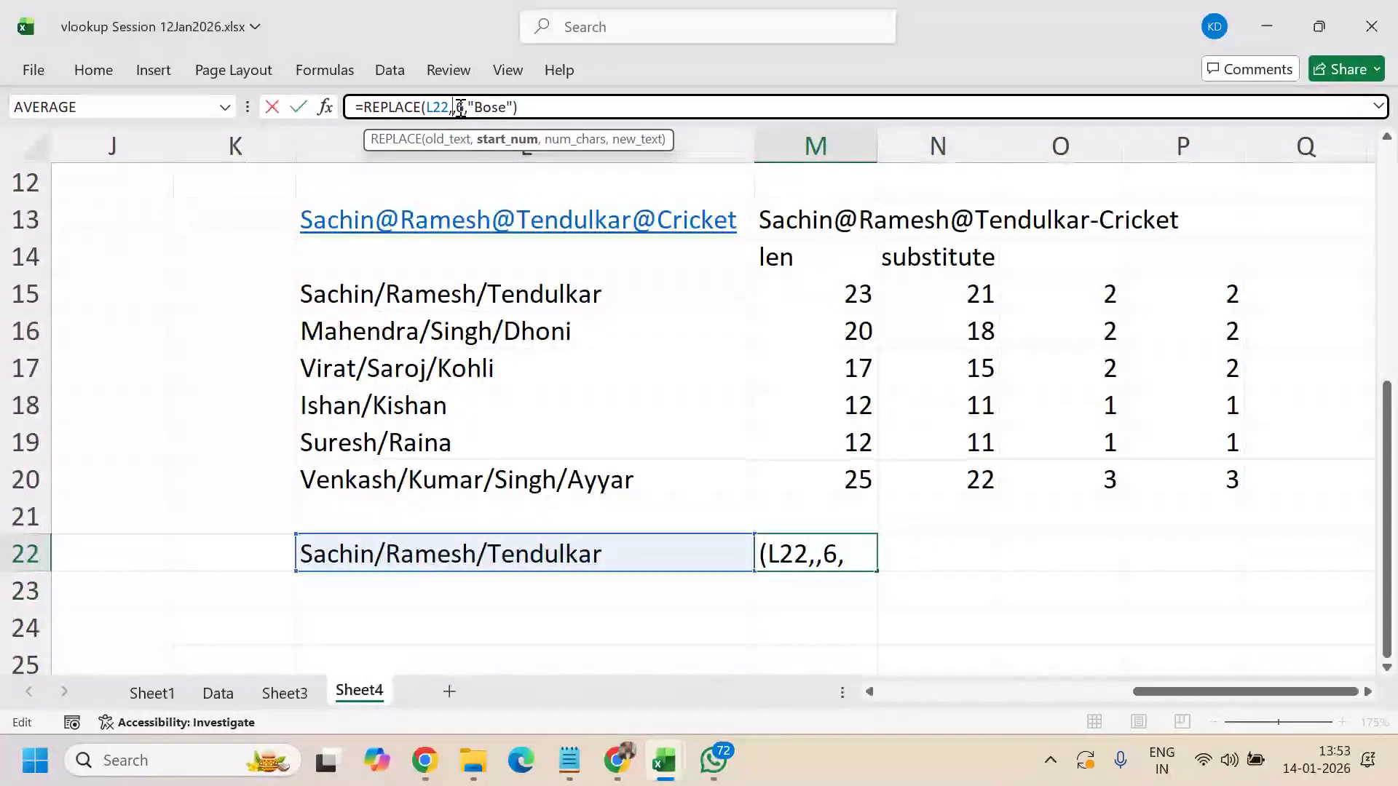
text(8)
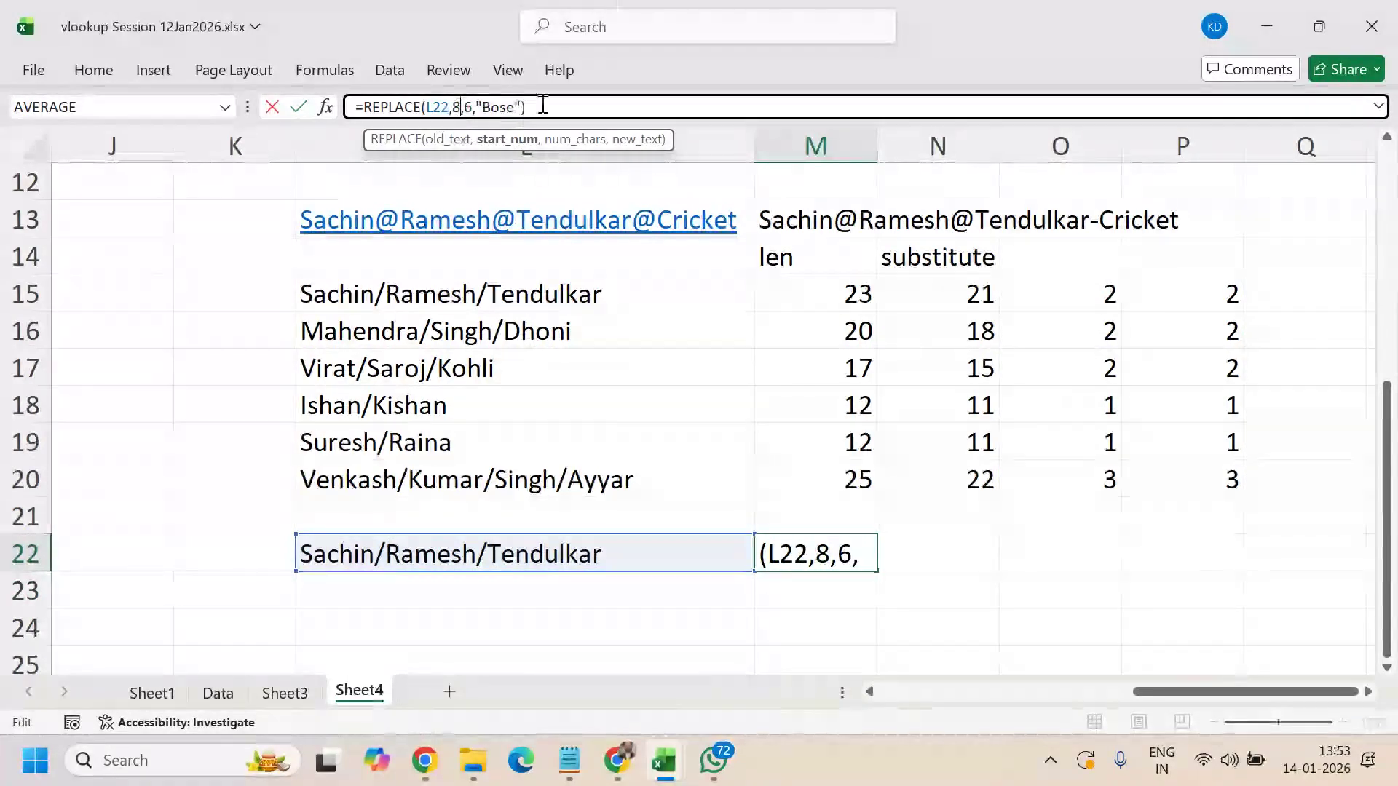
click(551, 105)
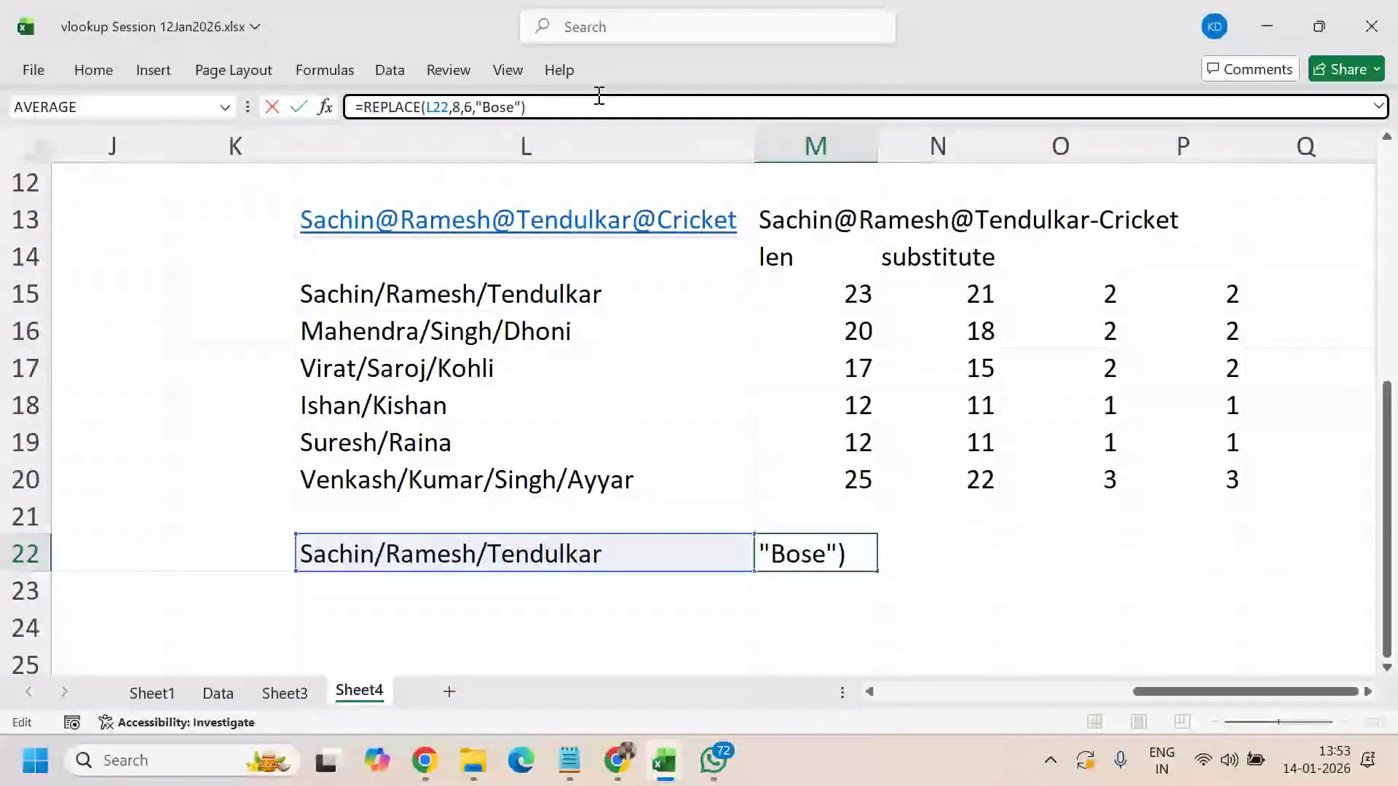
key(Return)
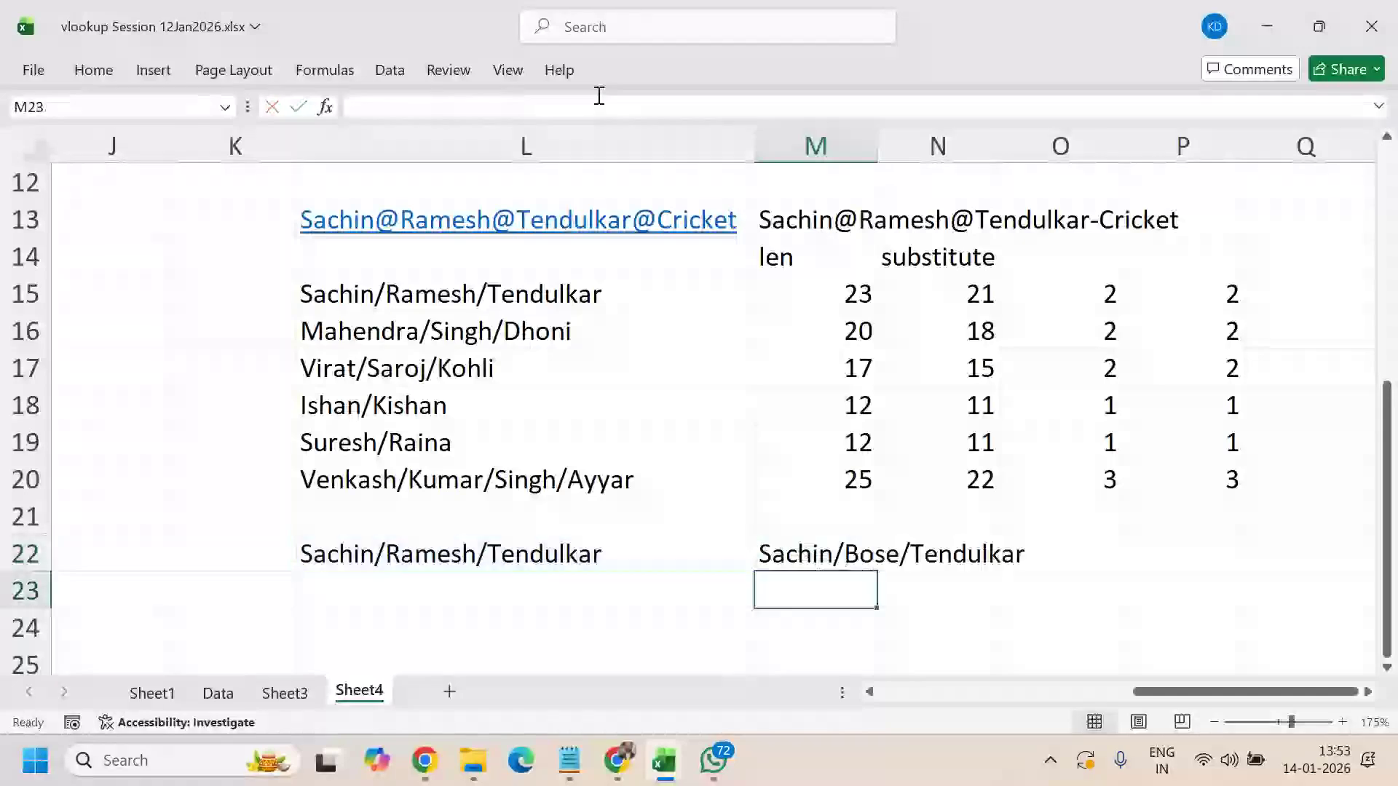
- Check the word Ramesh inside L22, then return to the M22 result
click(846, 552)
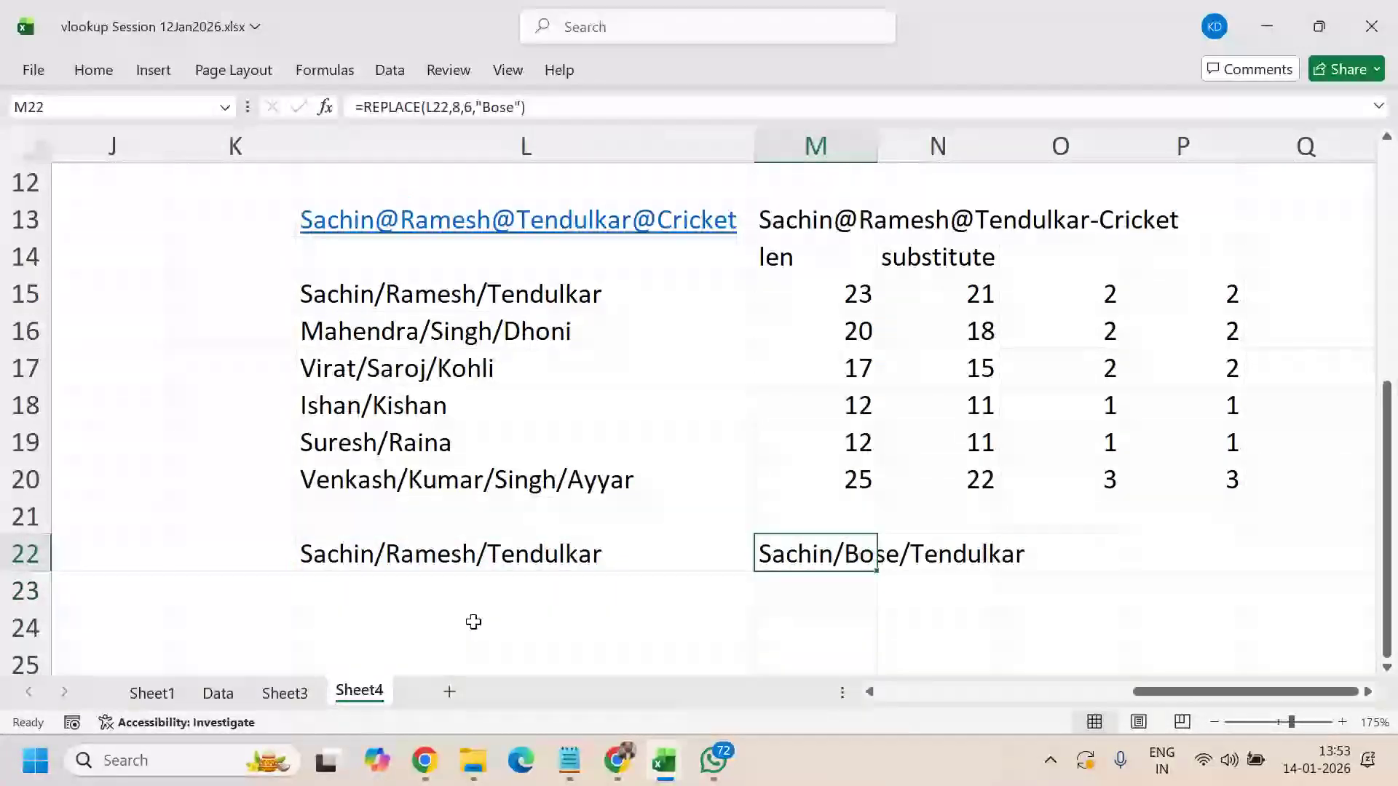
double_click(406, 555)
double_click(409, 557)
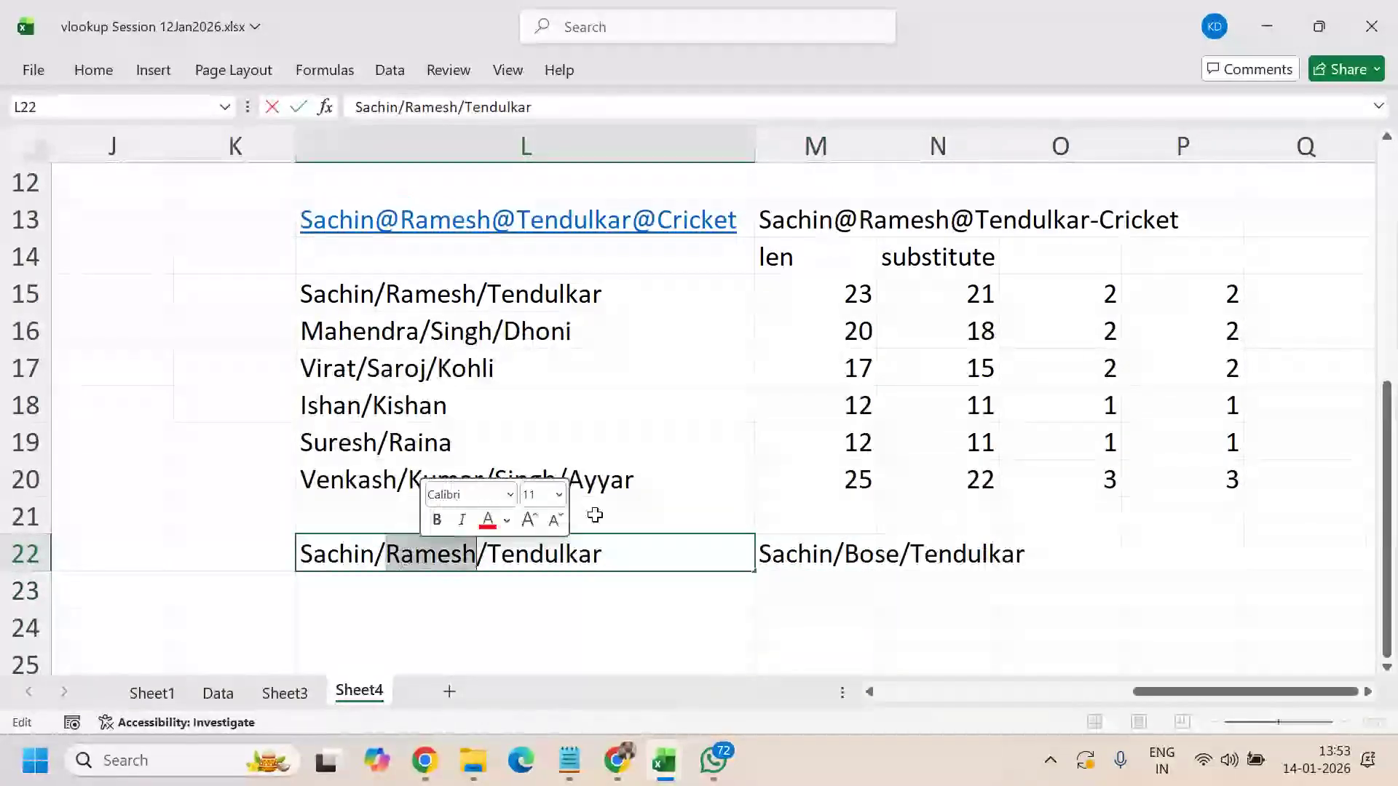
click(873, 562)
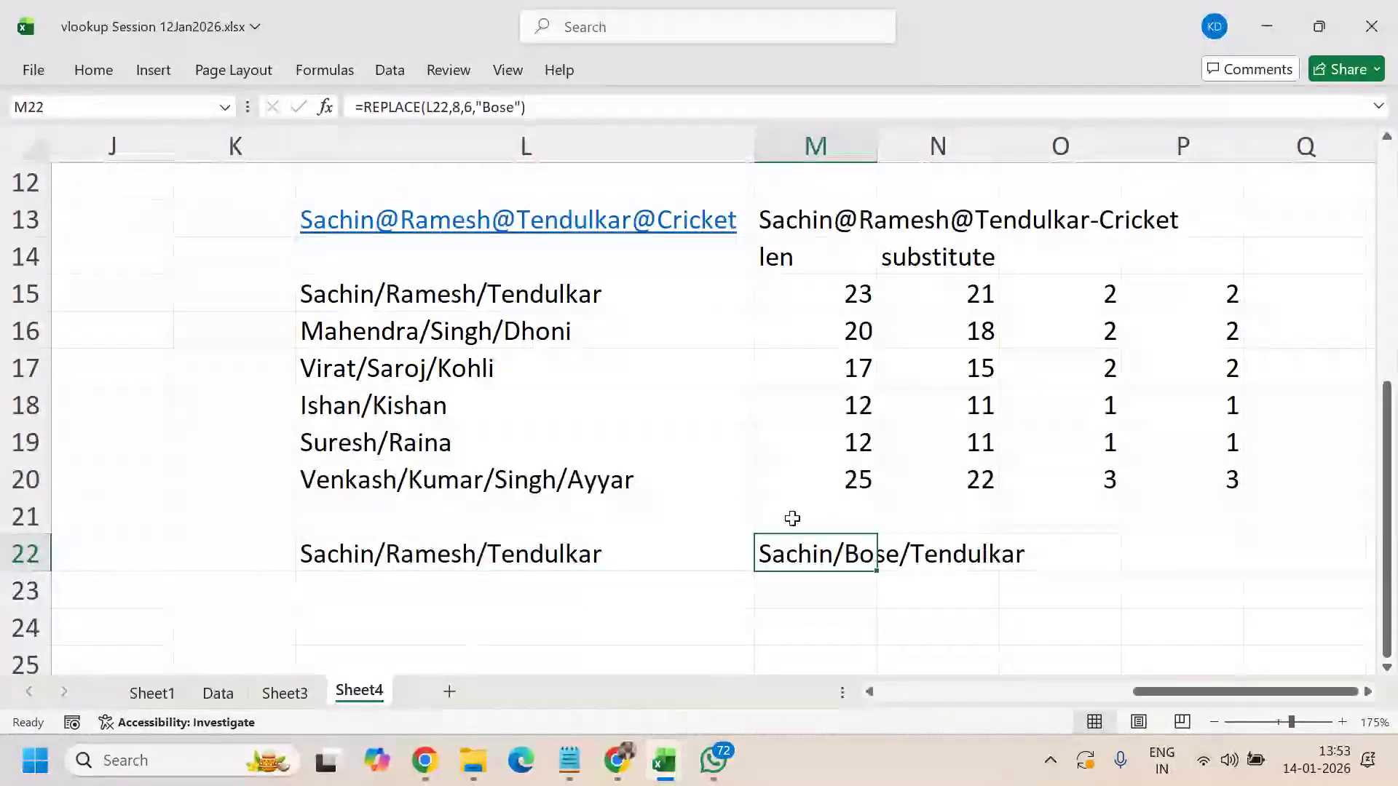
- Scroll back to the Text Functions notes and select C5's mid description
scroll(557, 625, up, 4)
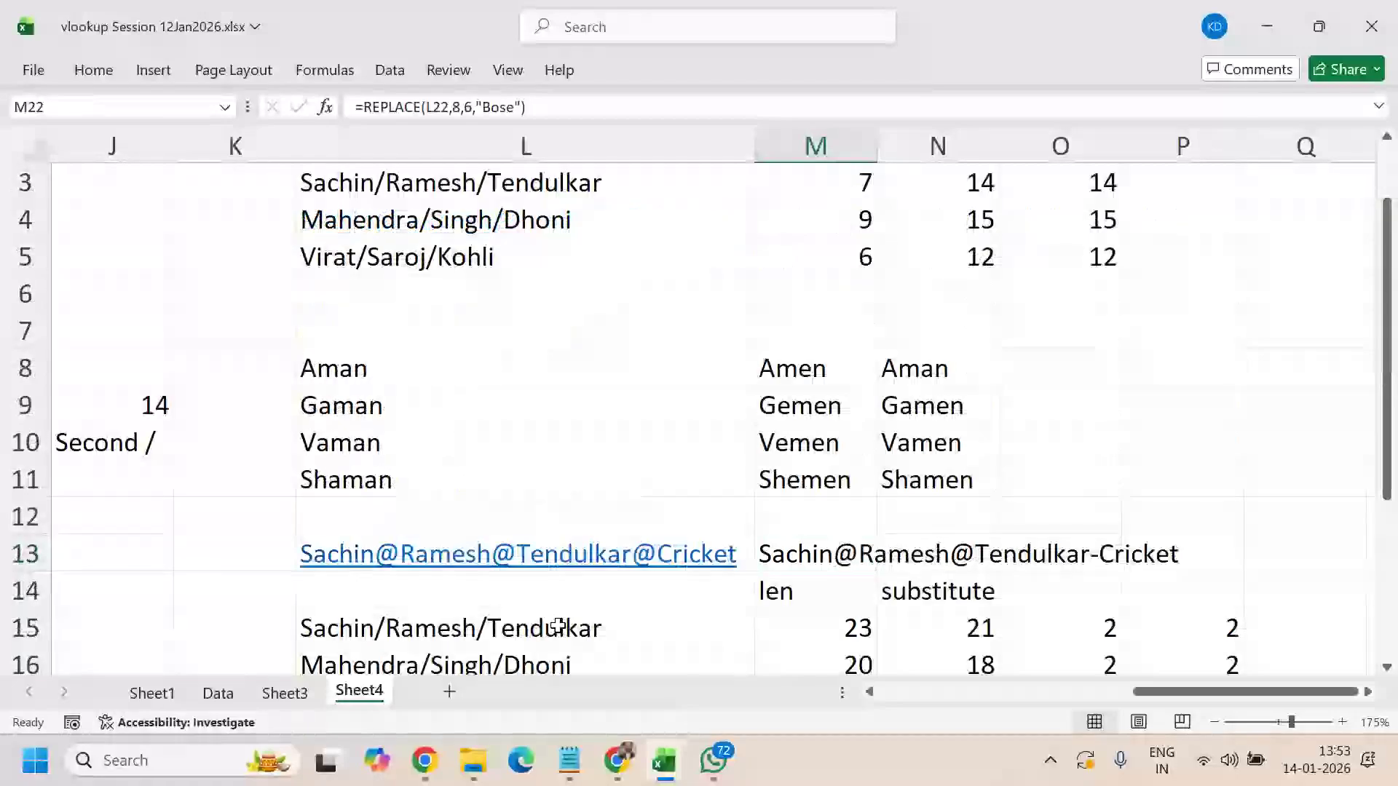
drag(1250, 698, 998, 778)
click(291, 329)
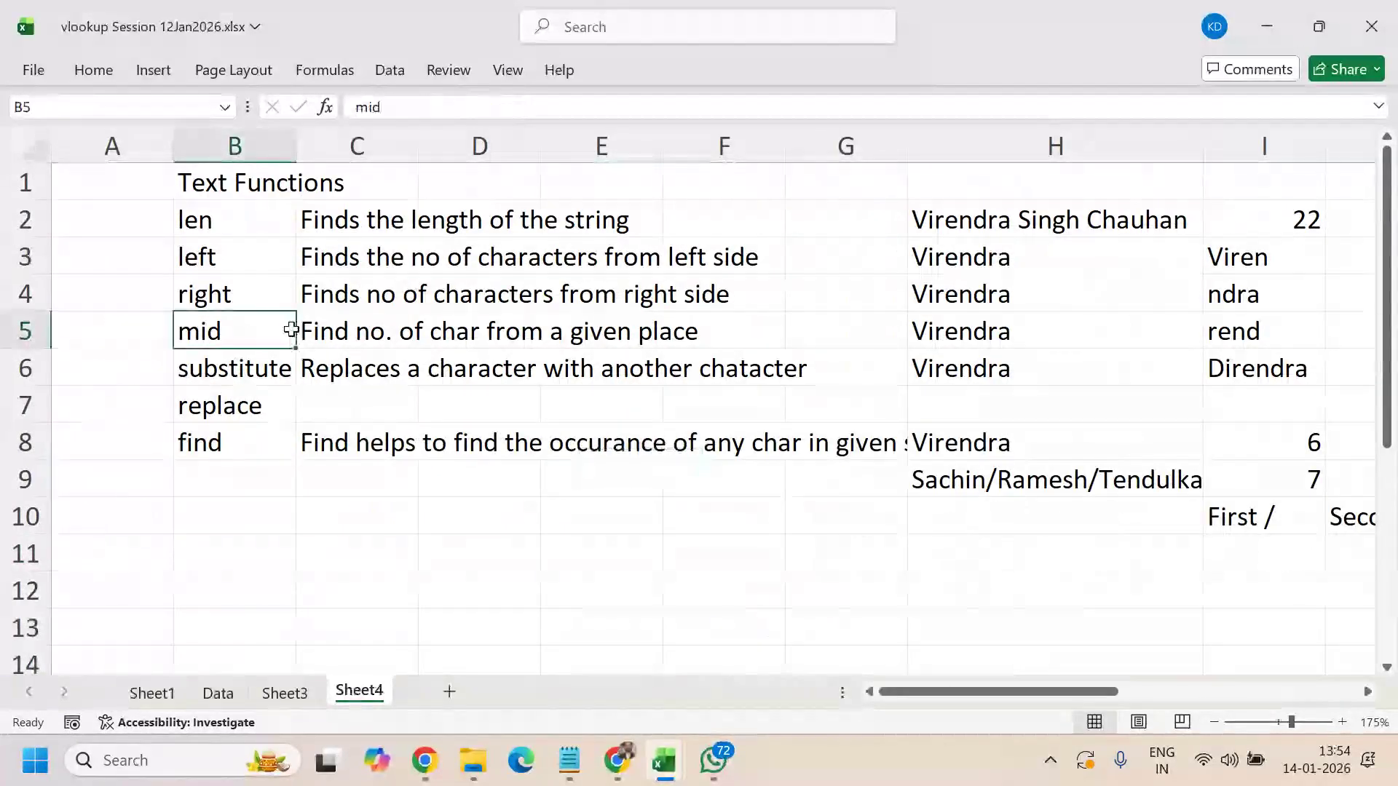
click(298, 330)
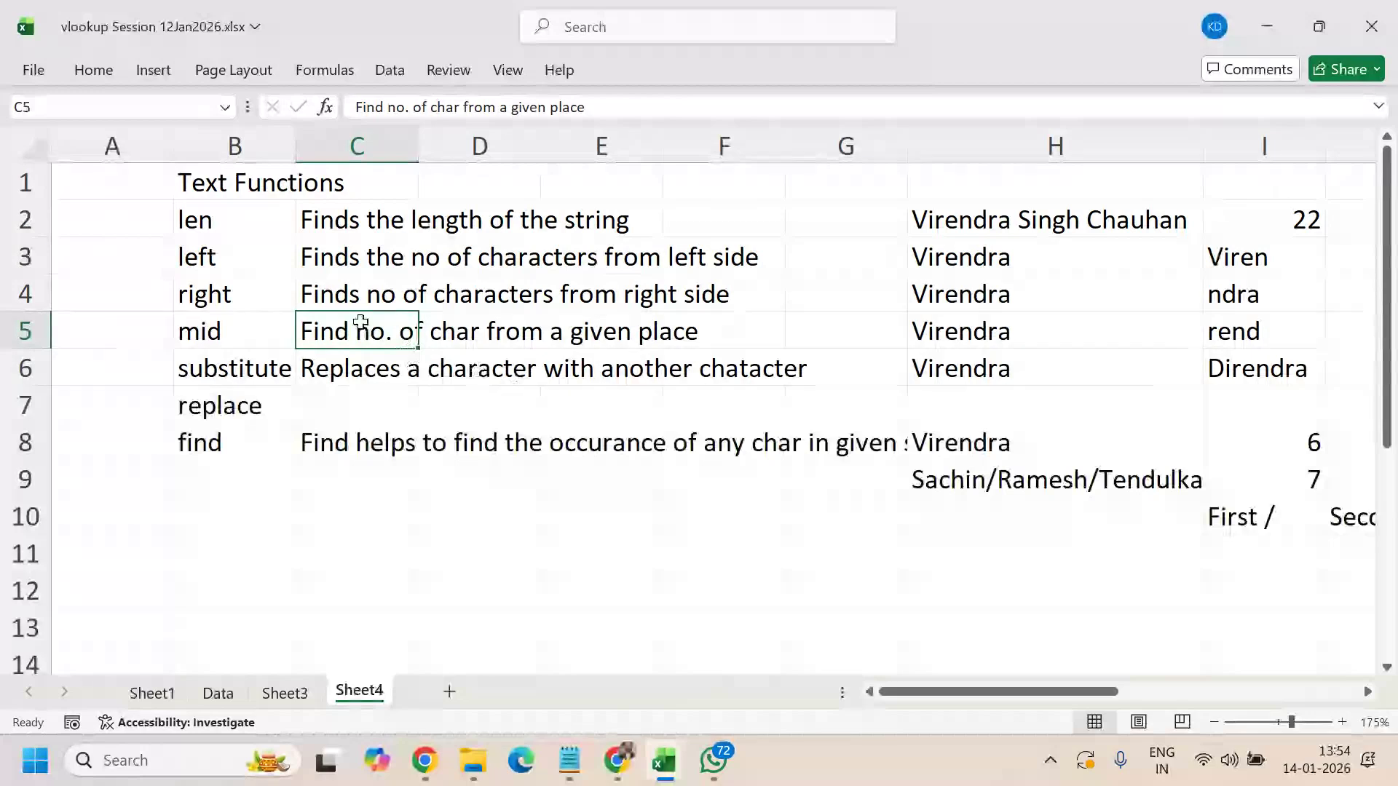
click(1254, 330)
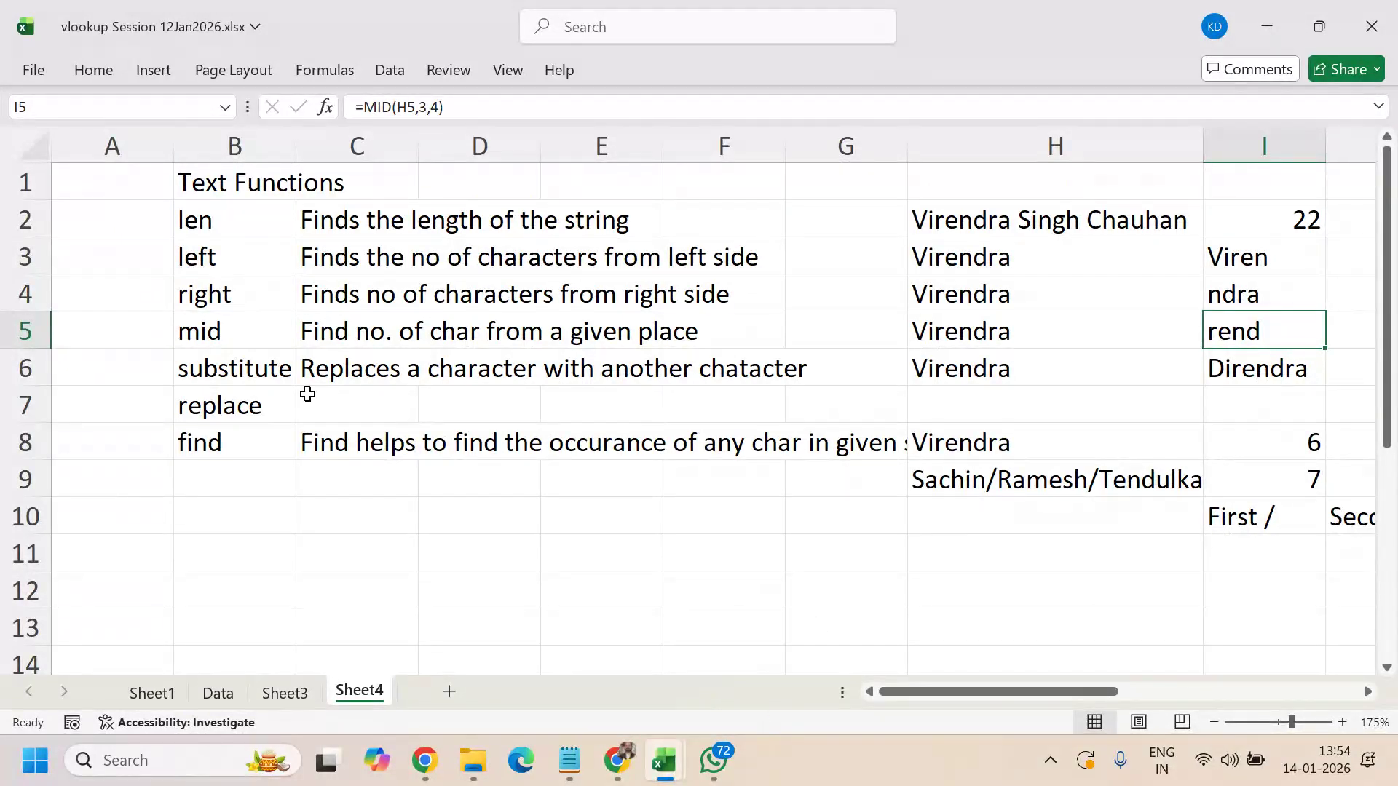
click(376, 329)
- Paste C5's text into C7 and append 'and replace it with new value'
key(ctrl+c)
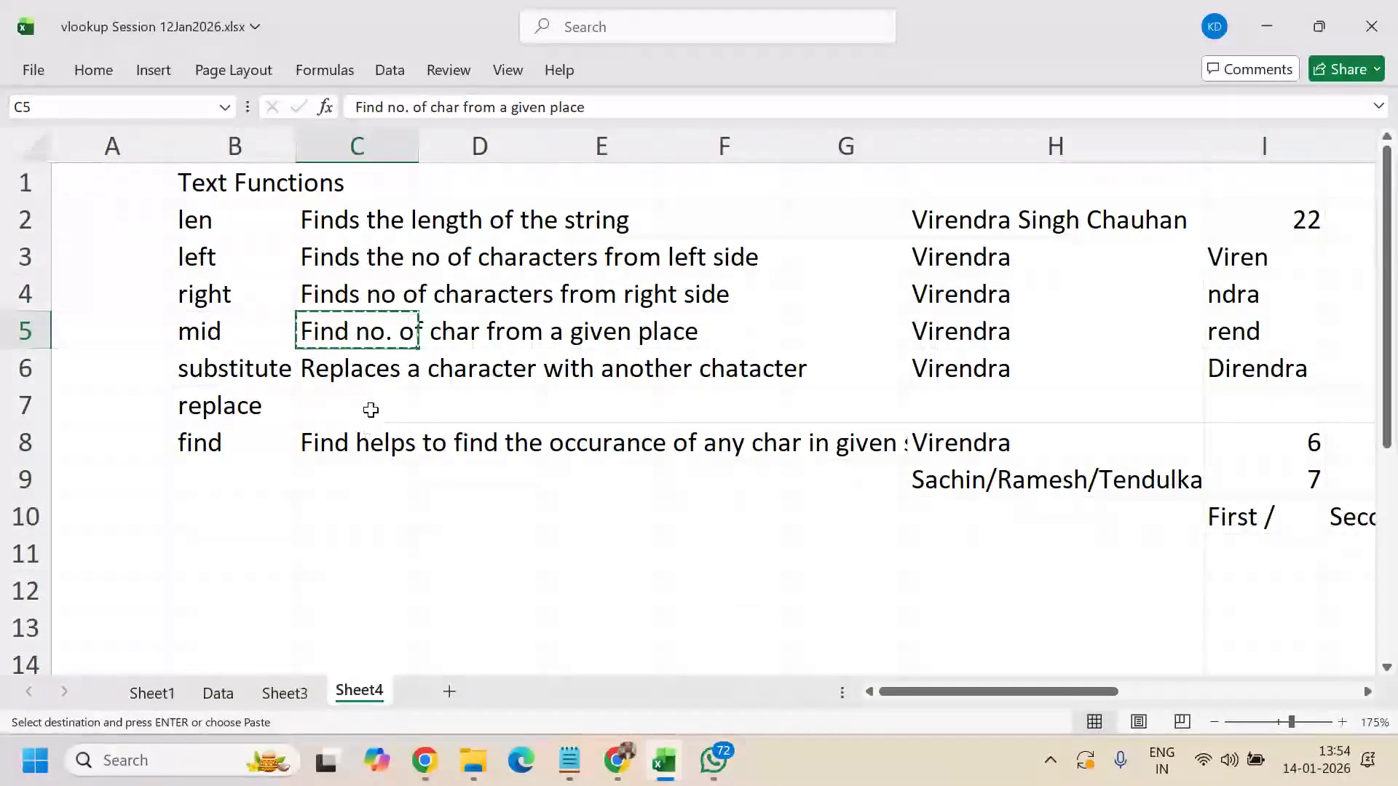
click(371, 410)
key(ctrl+v)
key(F2)
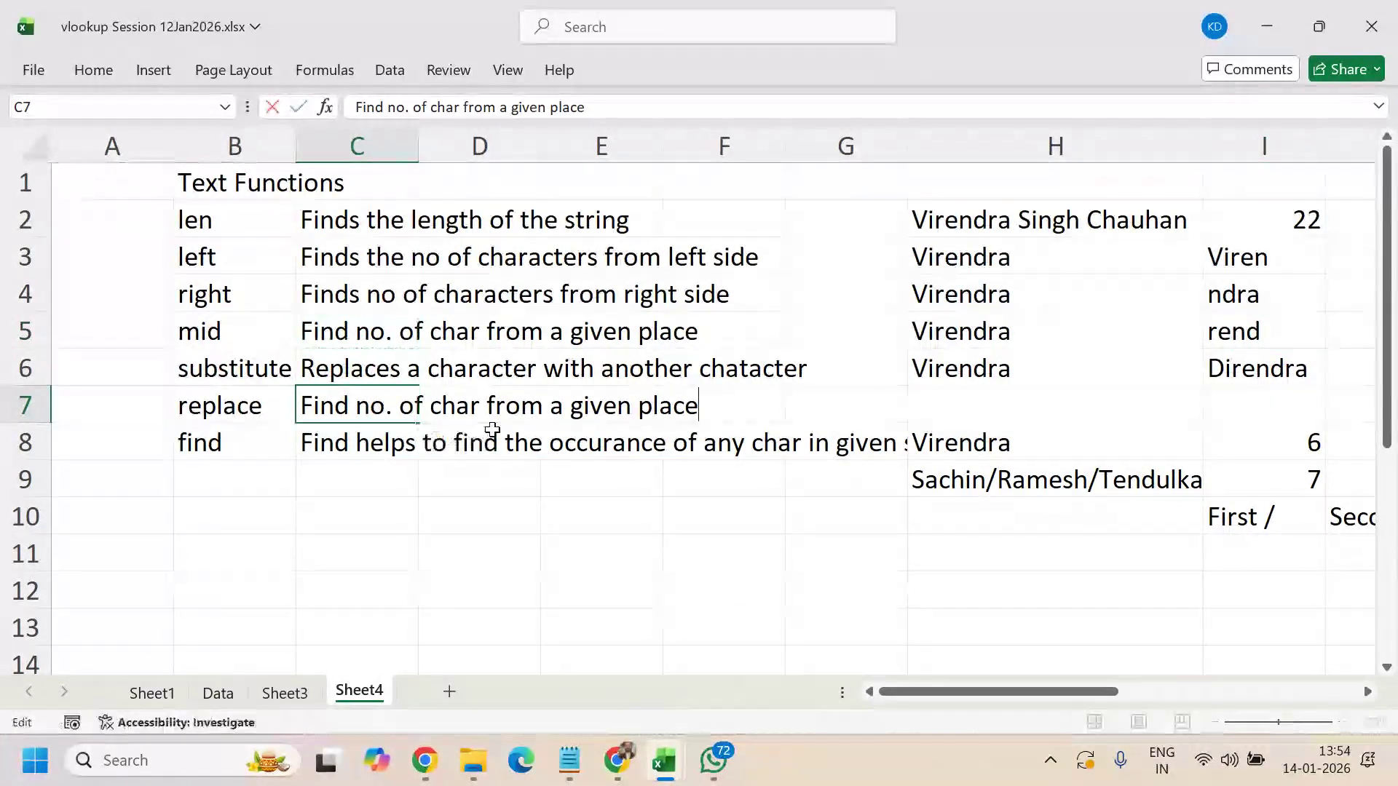
text(and re)
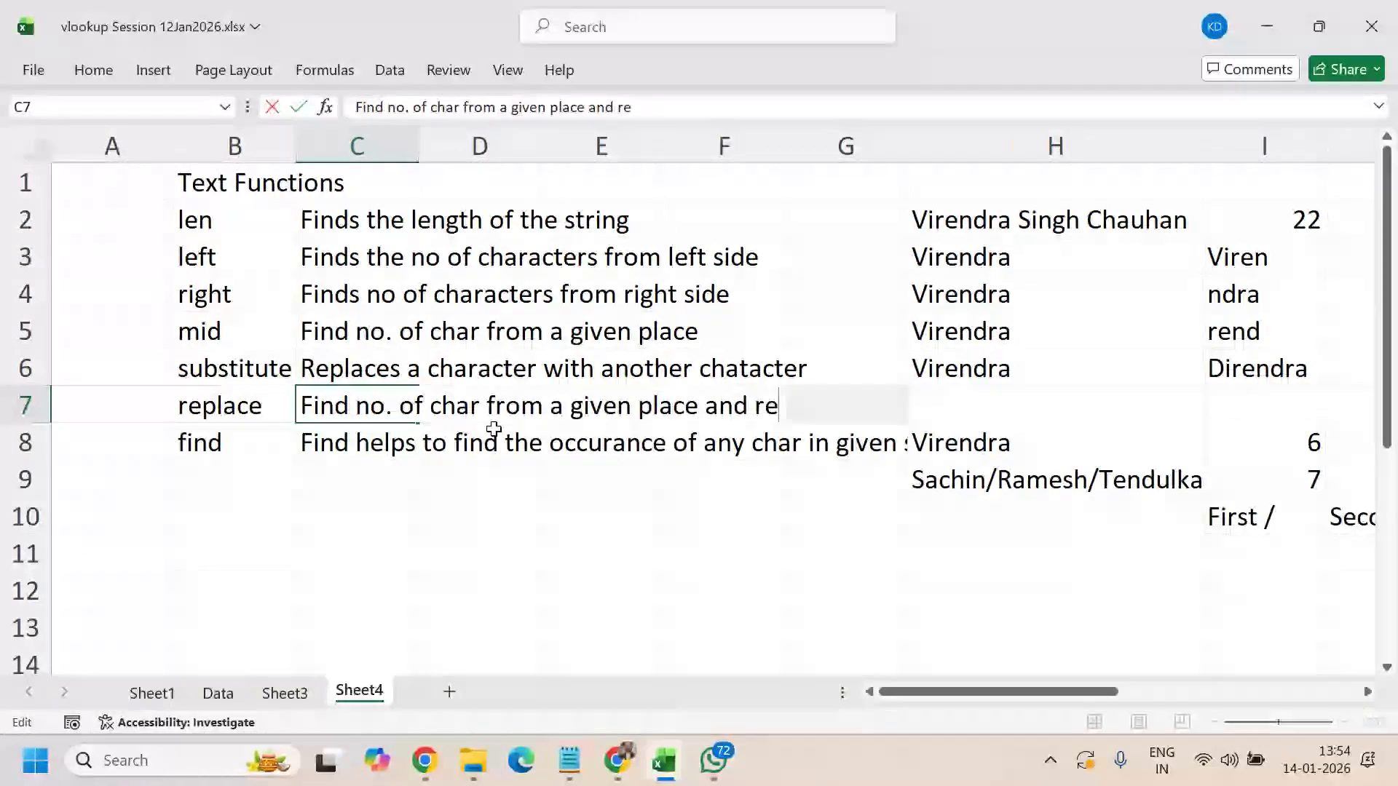
text(place it )
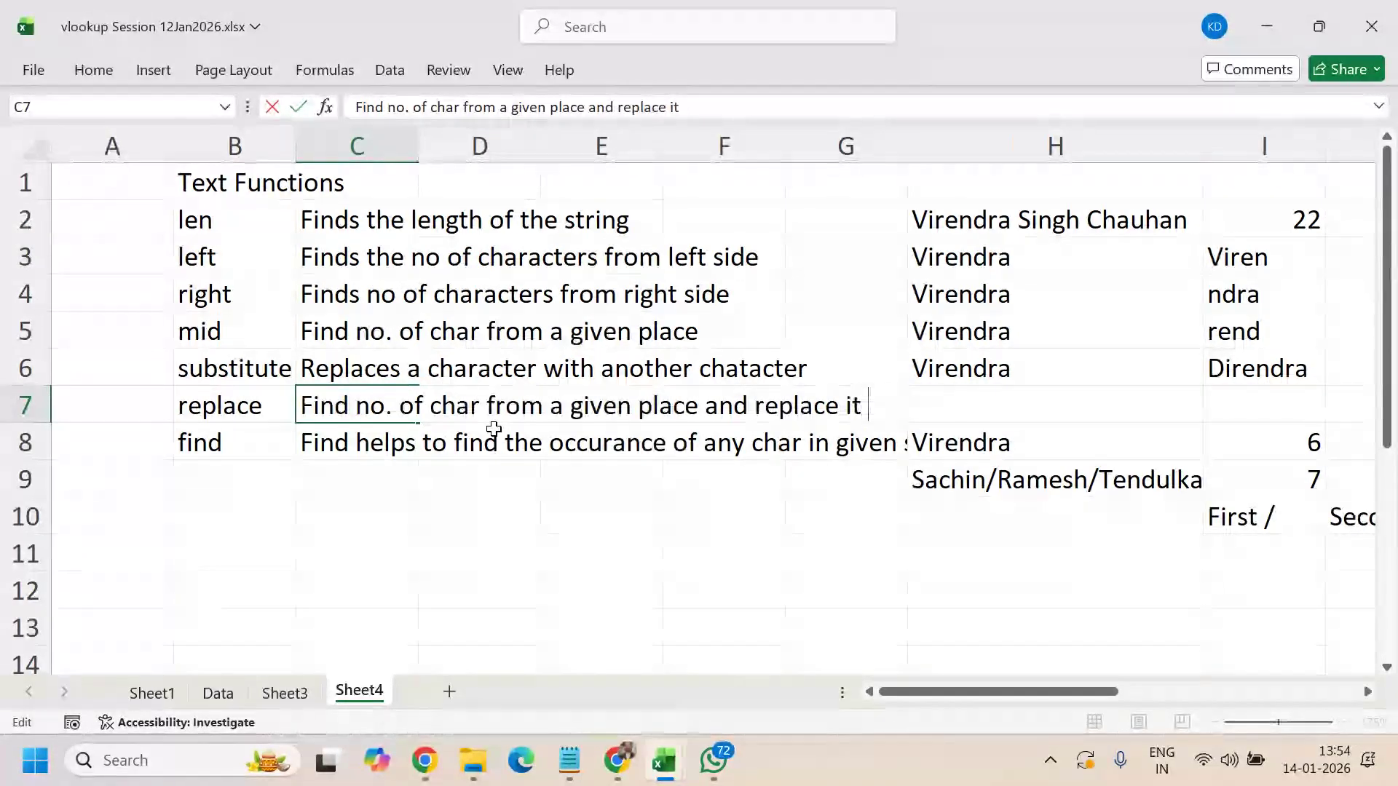
text(with new value)
key(Return)
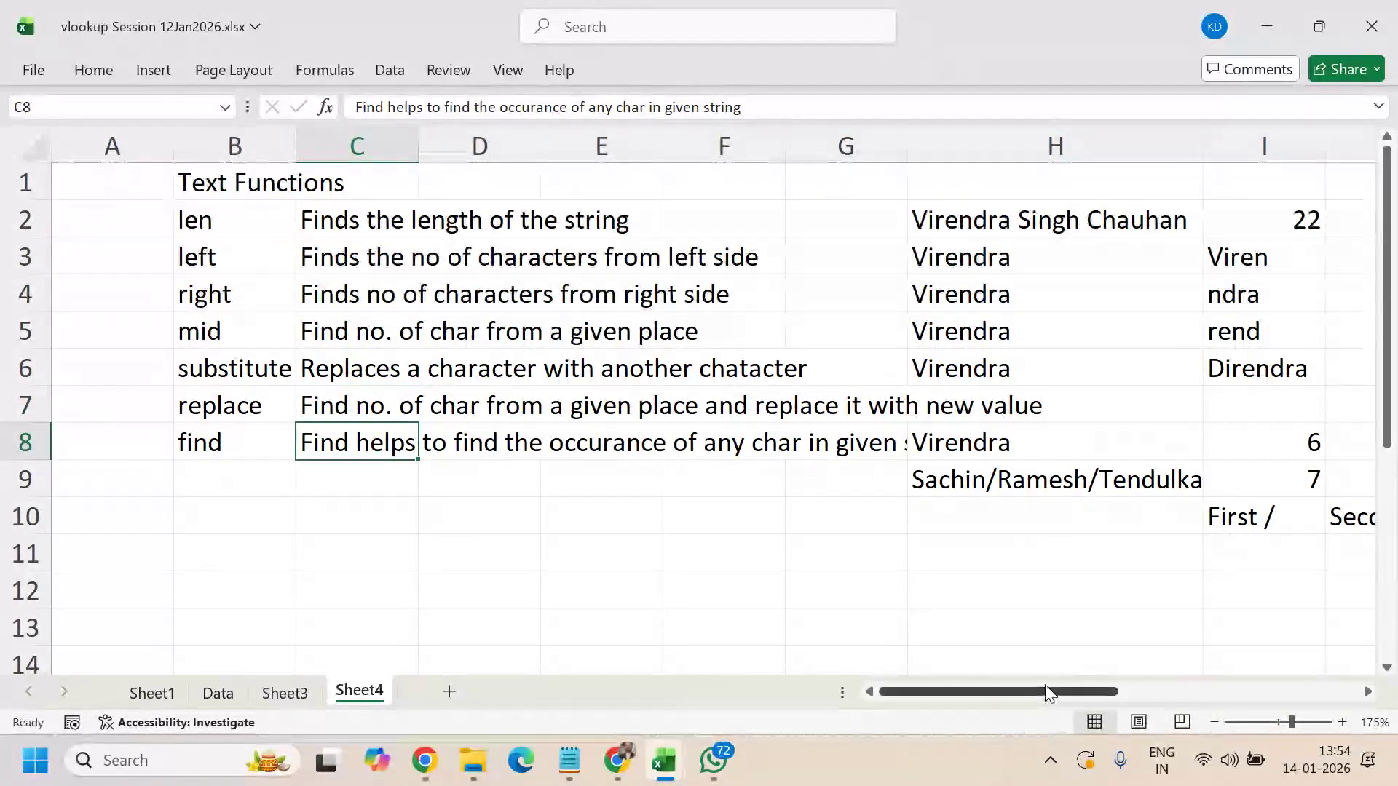
drag(1049, 697, 1296, 689)
scroll(1165, 485, down, 1)
scroll(1165, 485, down, 1)
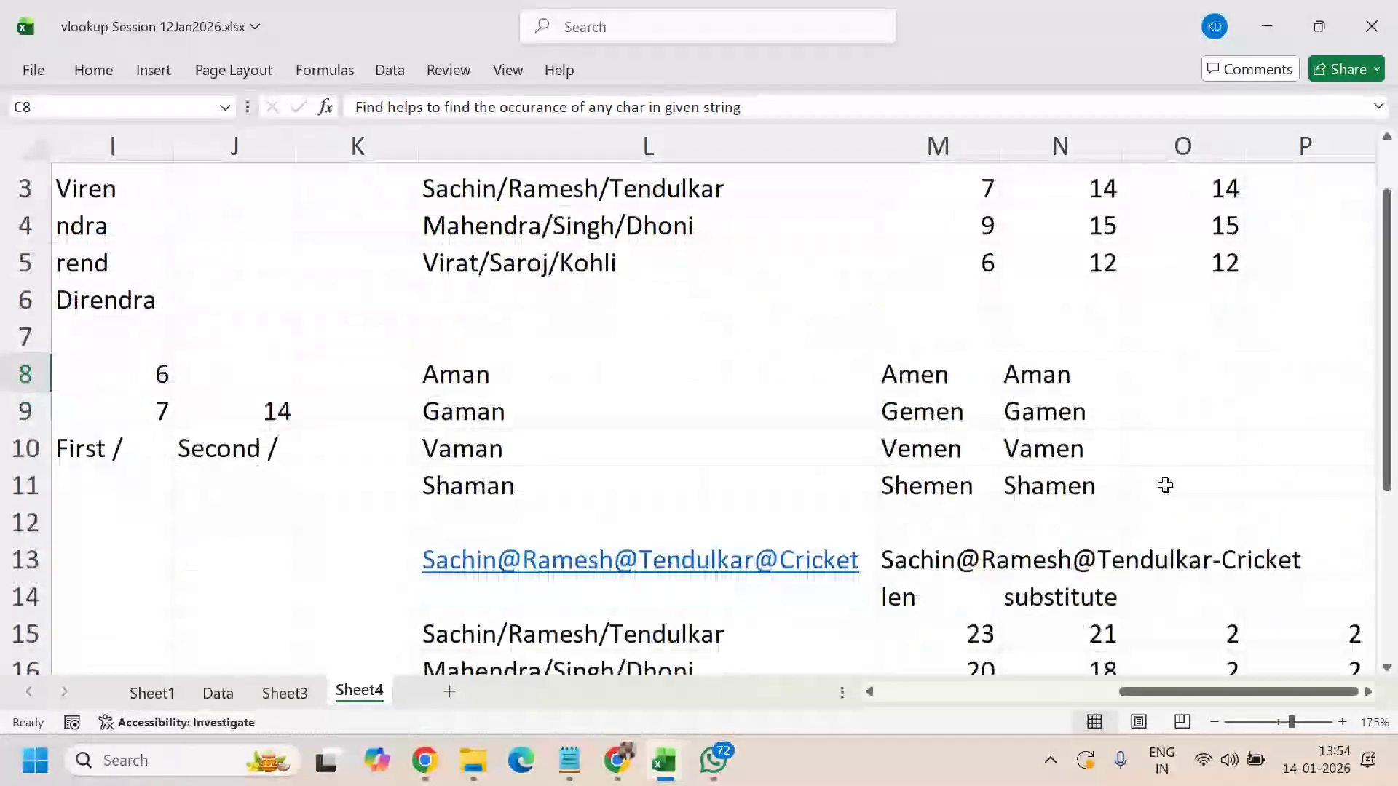
scroll(1166, 485, down, 3)
scroll(1165, 485, down, 1)
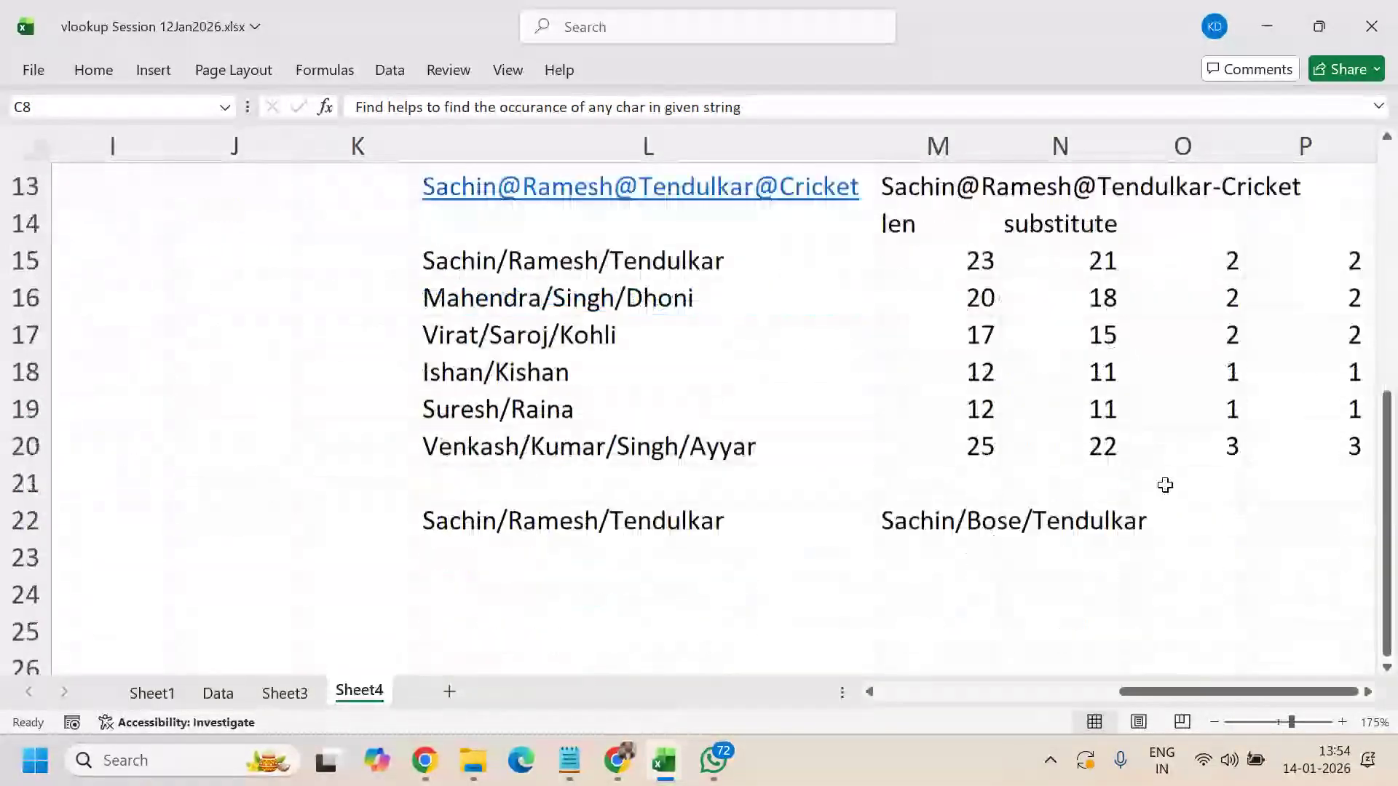
scroll(1165, 485, down, 1)
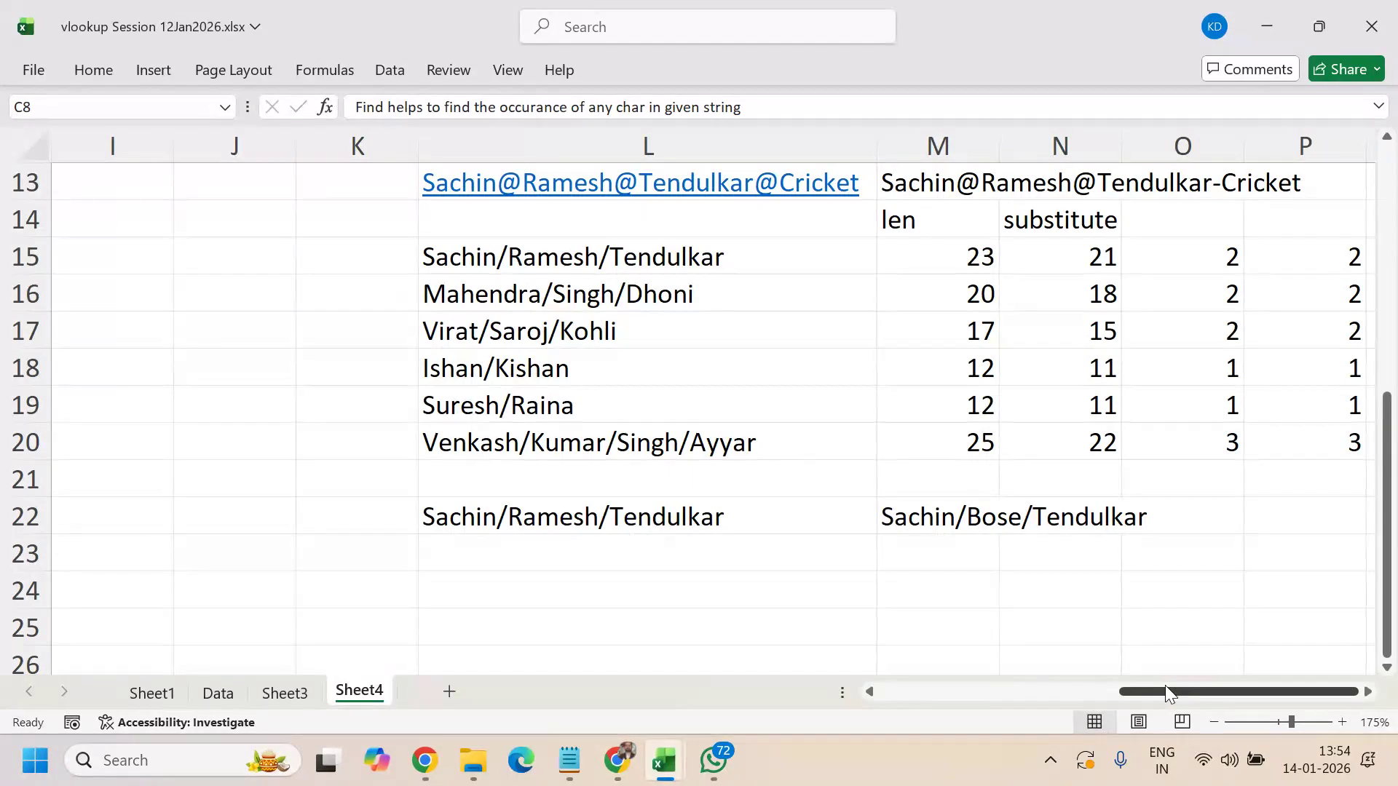
drag(1180, 692, 939, 715)
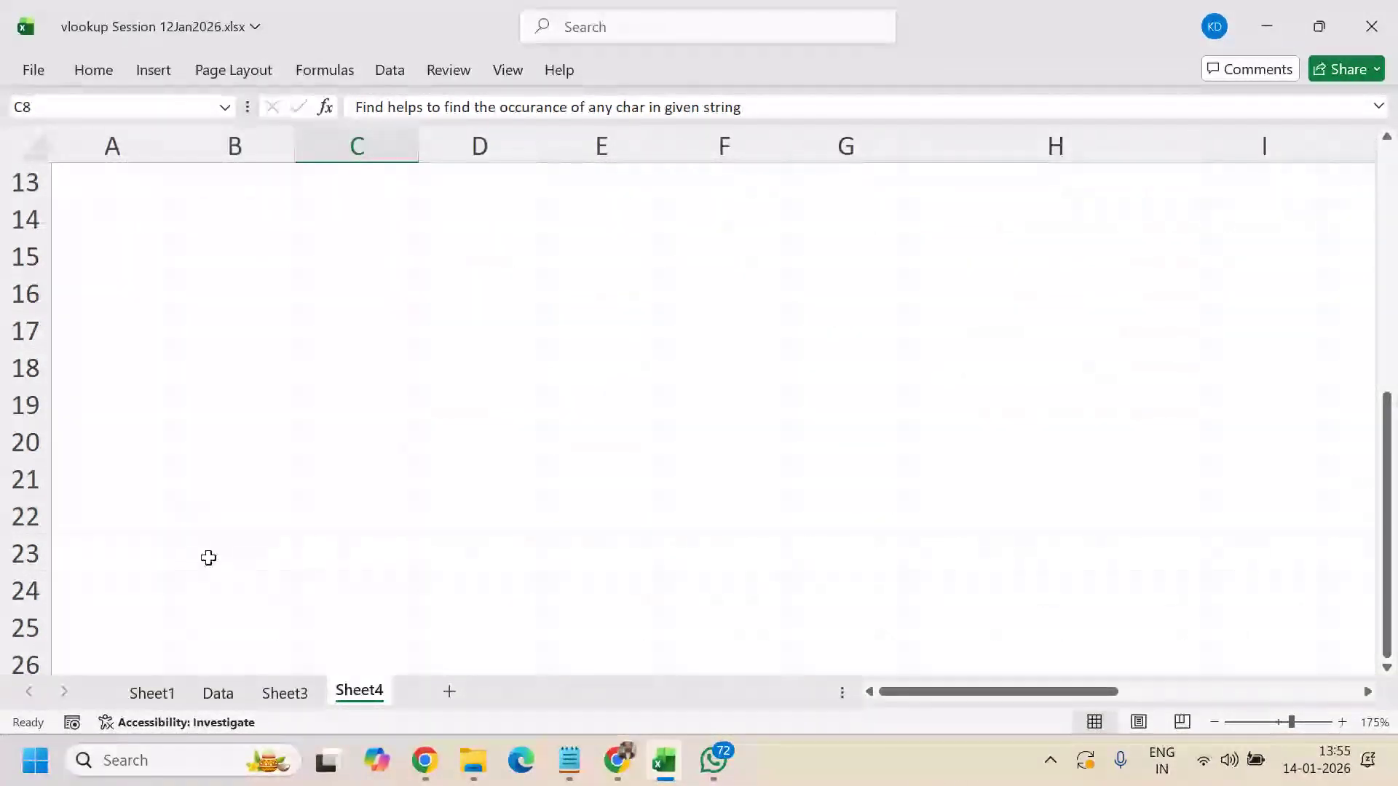
scroll(680, 540, down, 1)
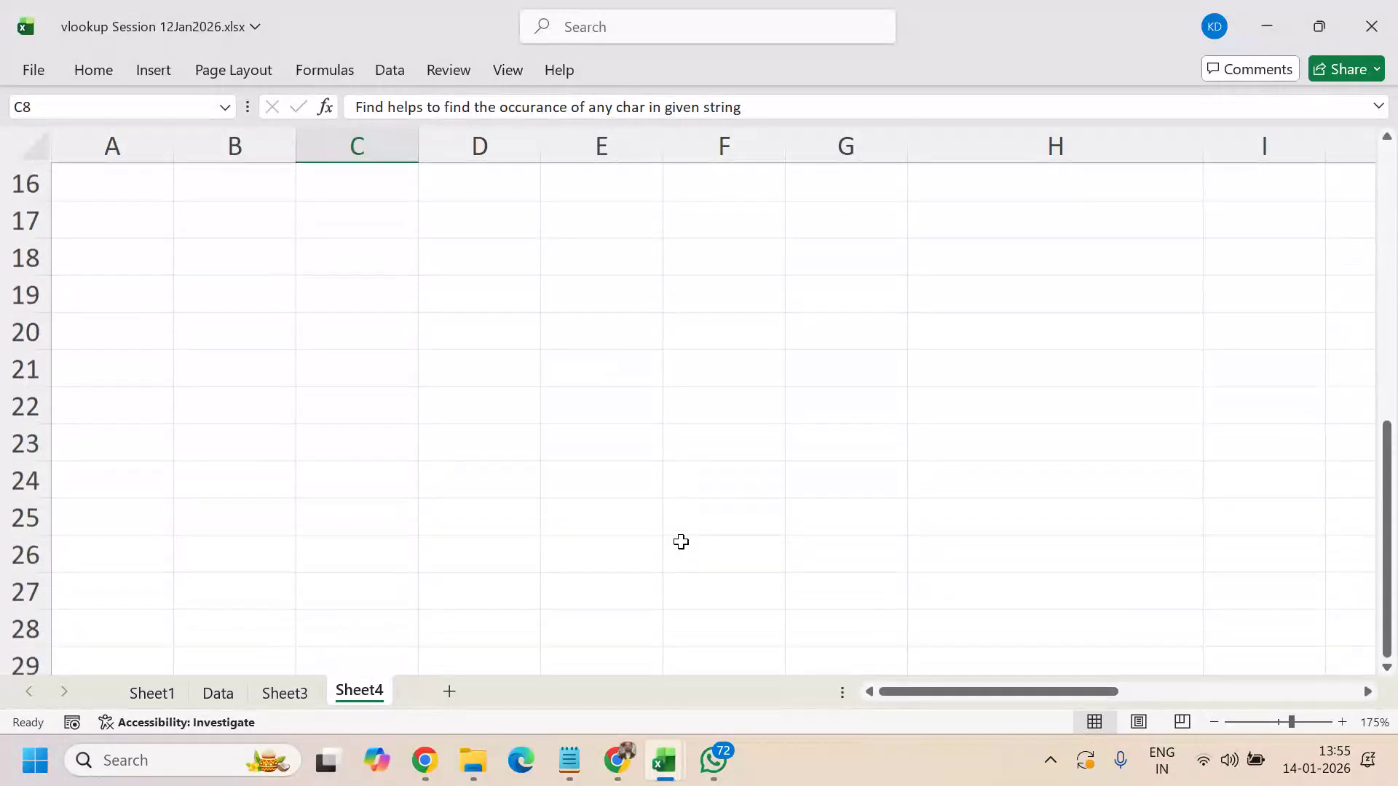
scroll(729, 551, up, 2)
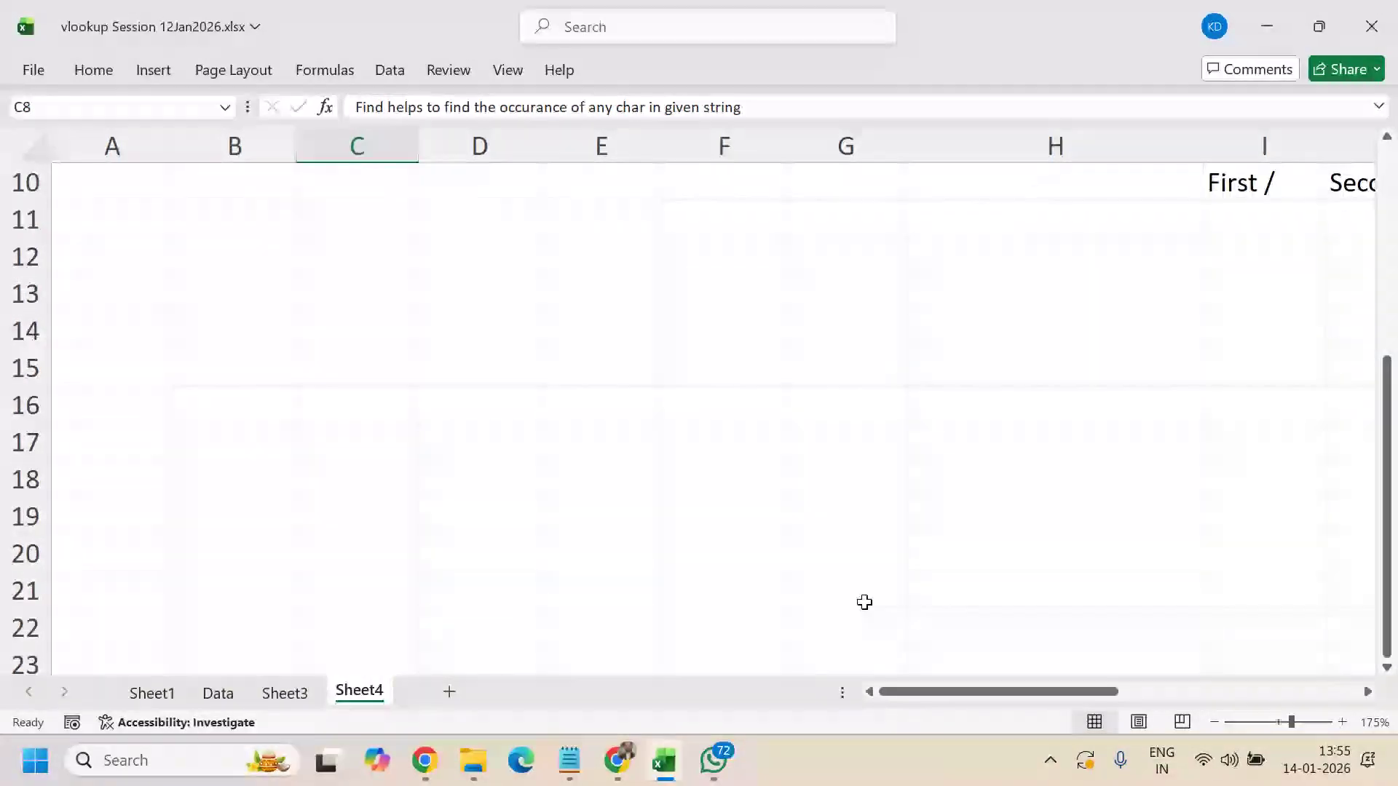
drag(1050, 691, 965, 724)
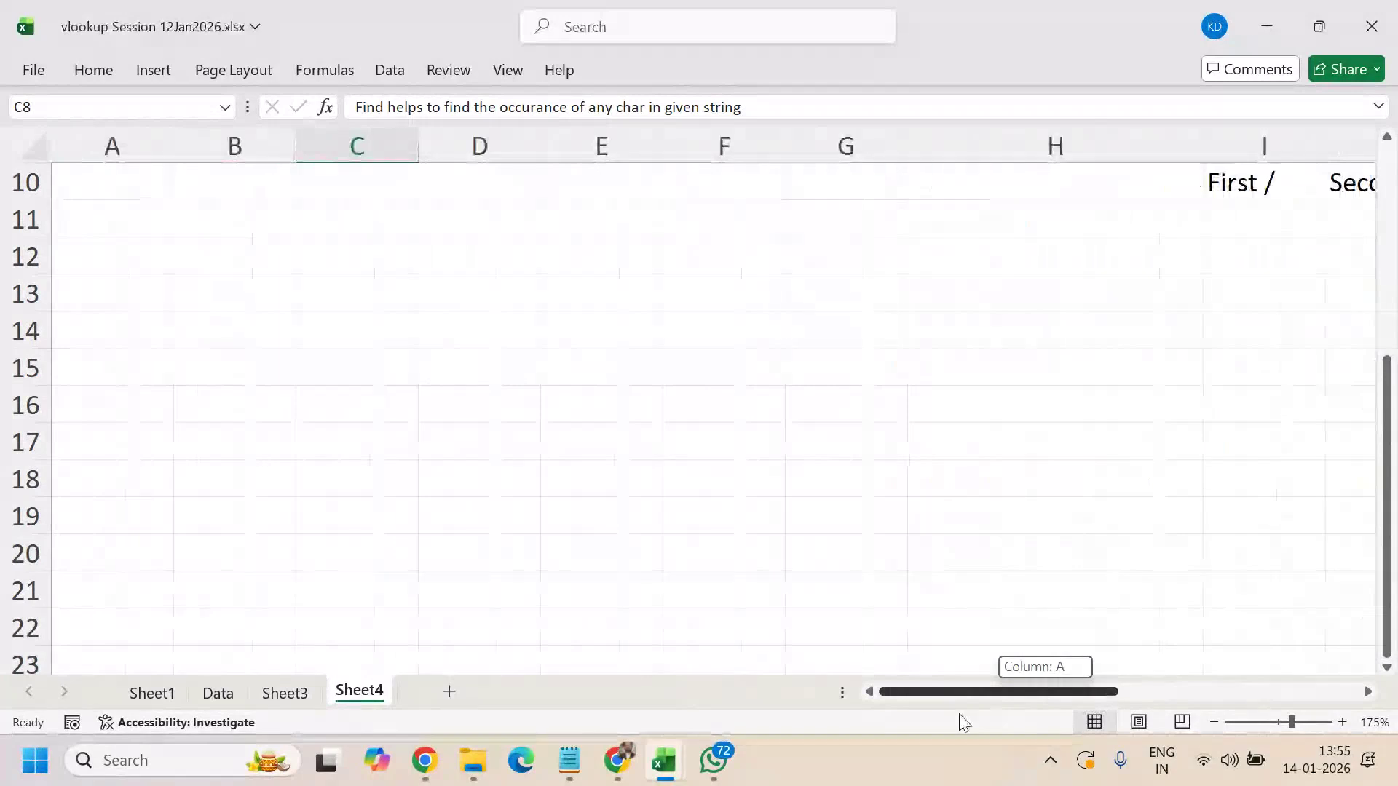
scroll(155, 428, up, 1)
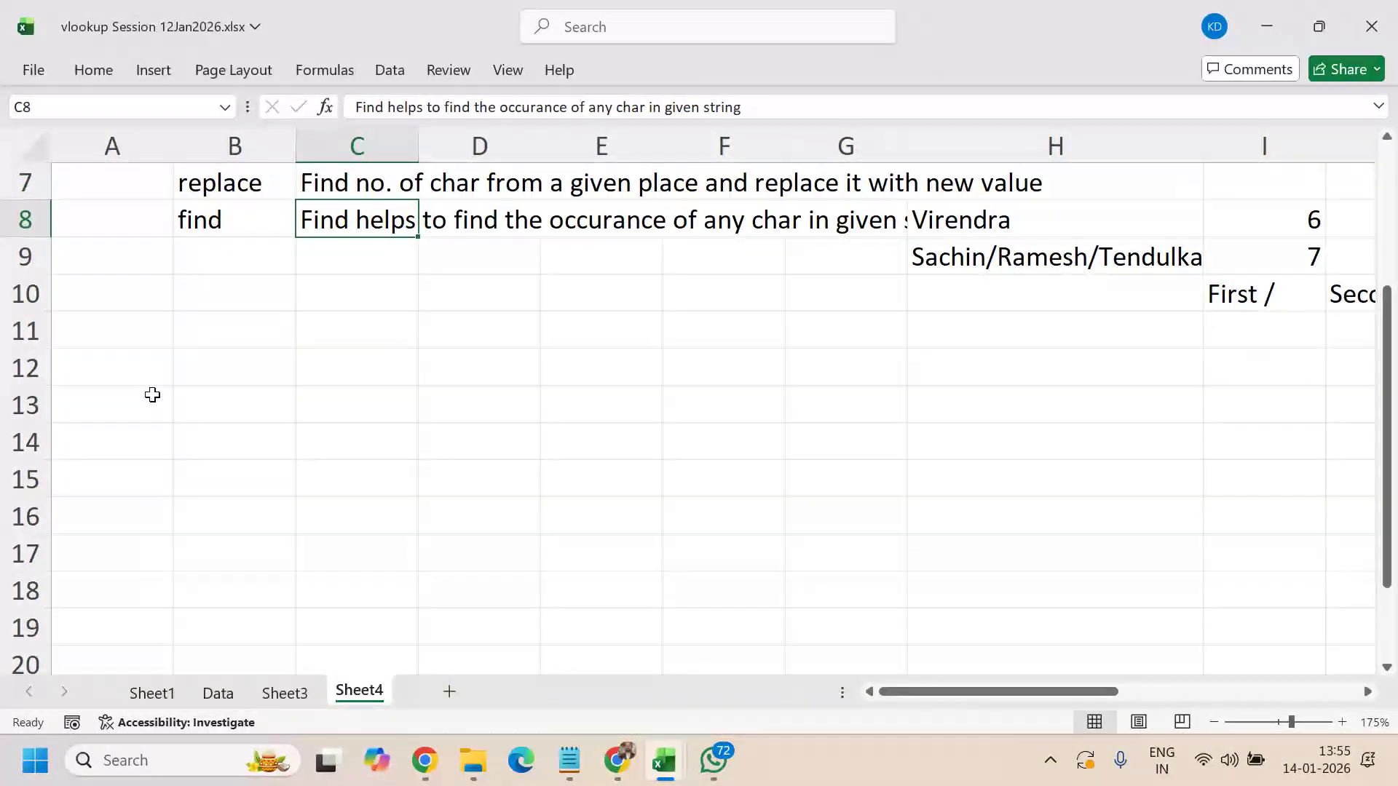
click(136, 444)
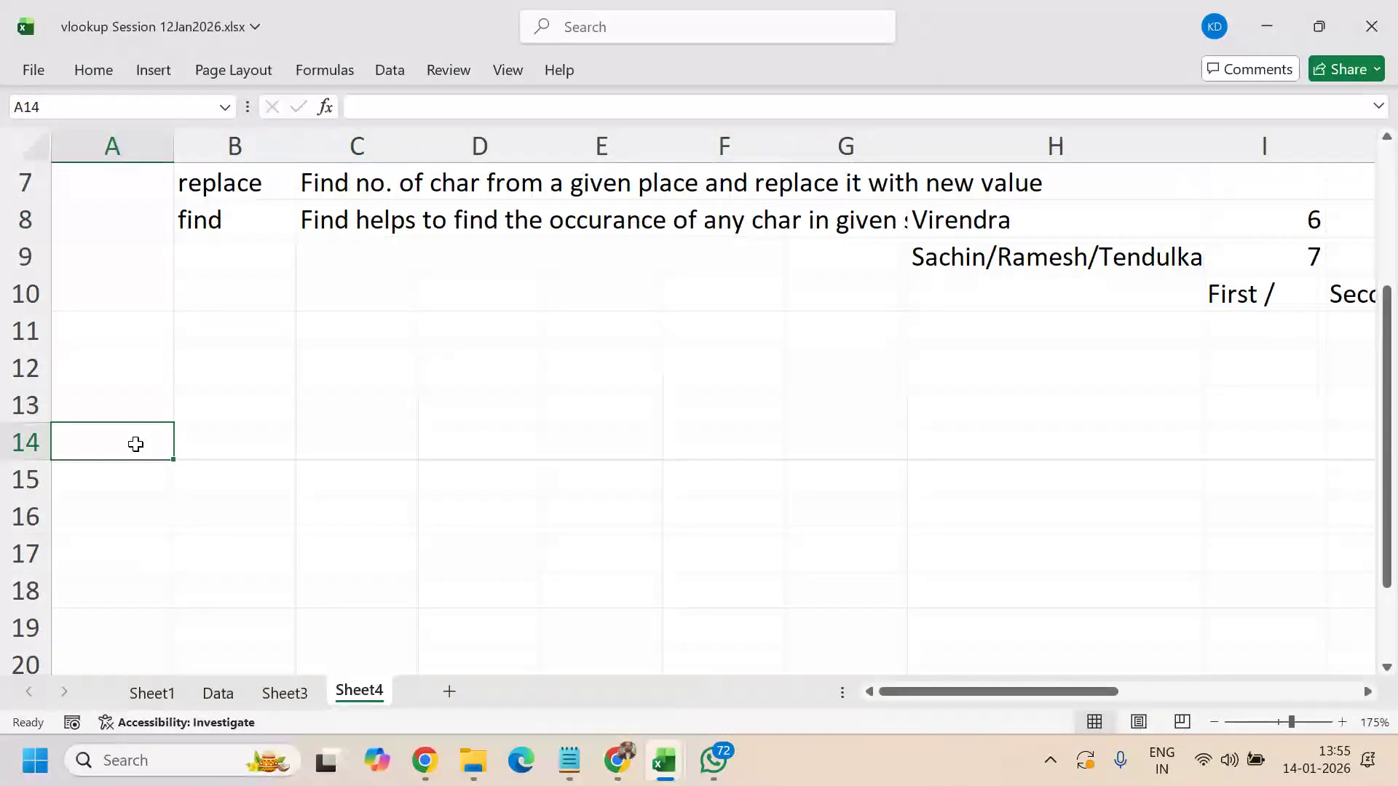
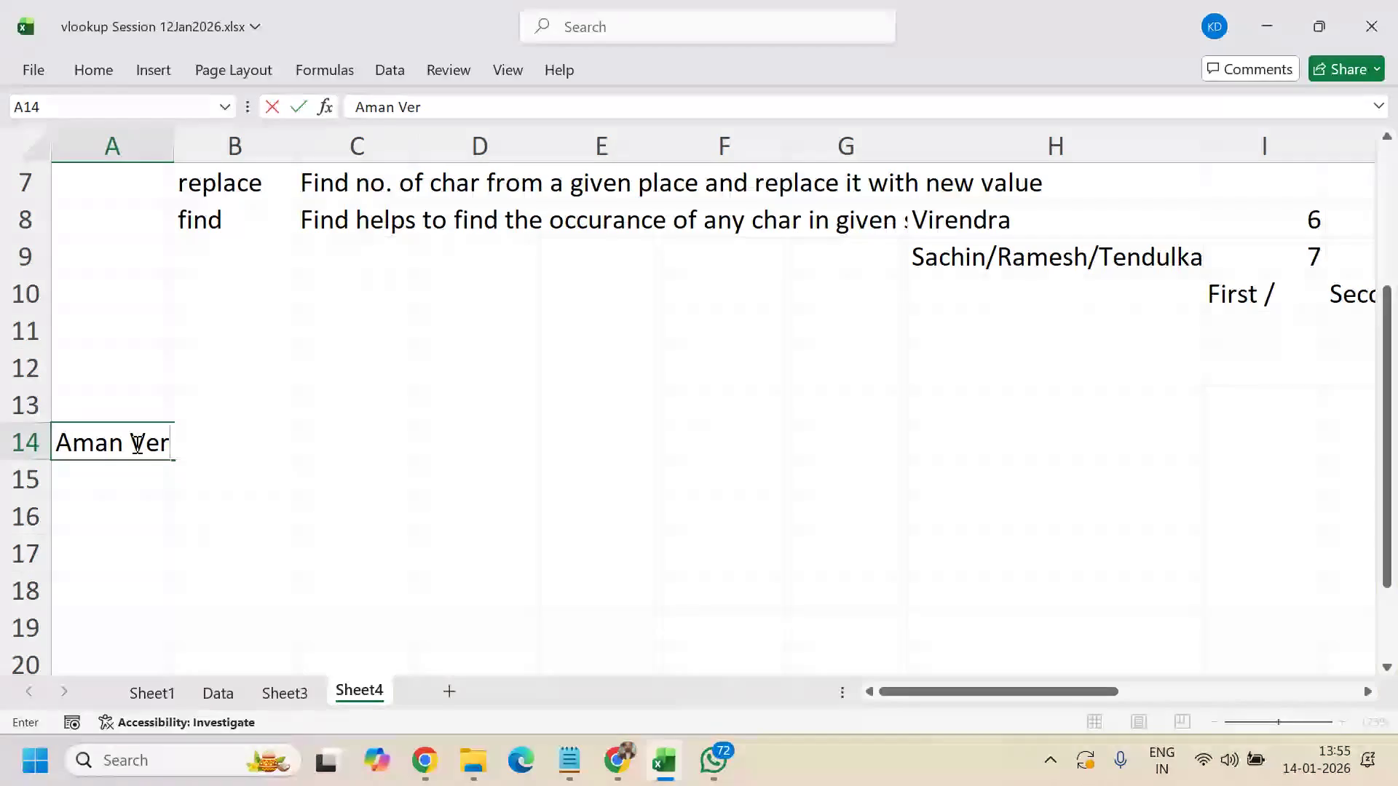
key(Return)
text(Sachin R)
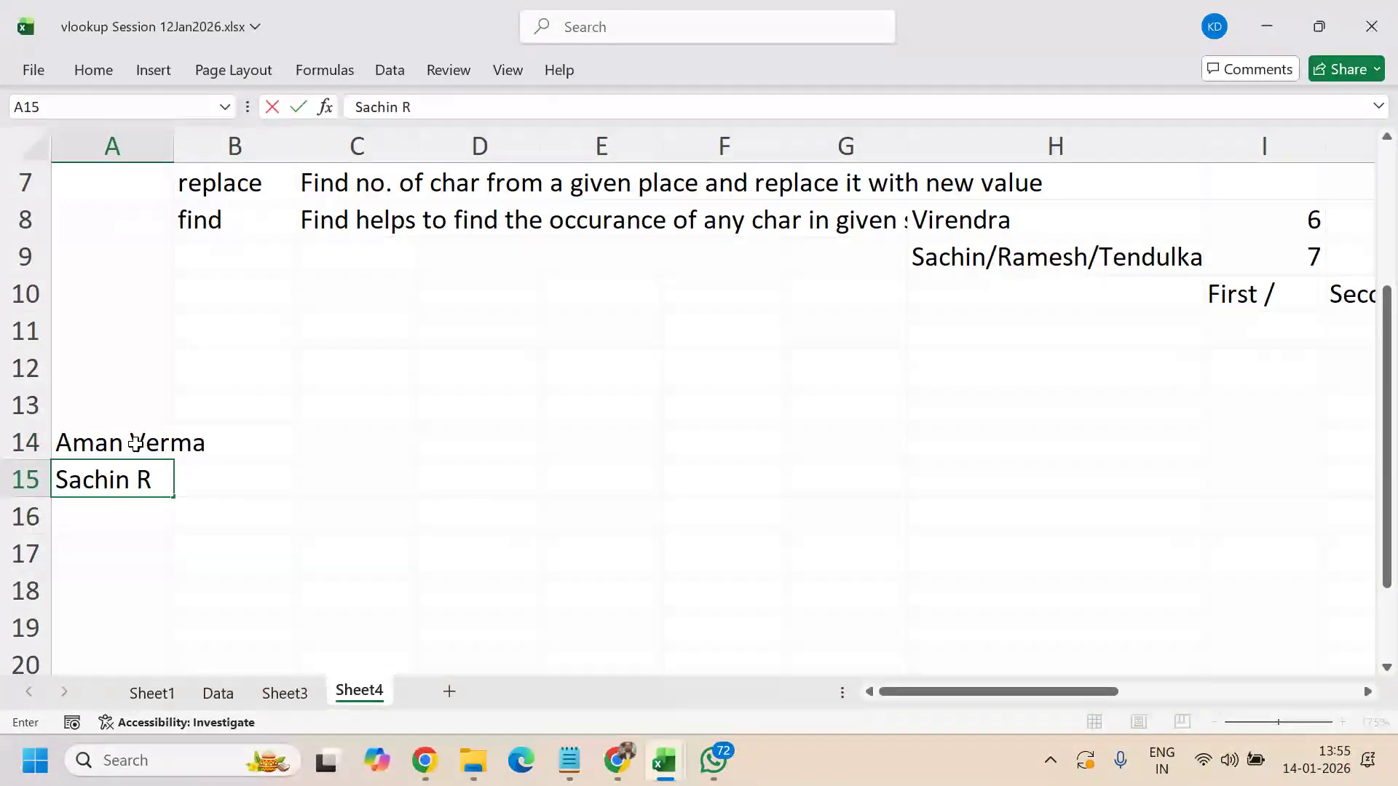
text(amesh Tend)
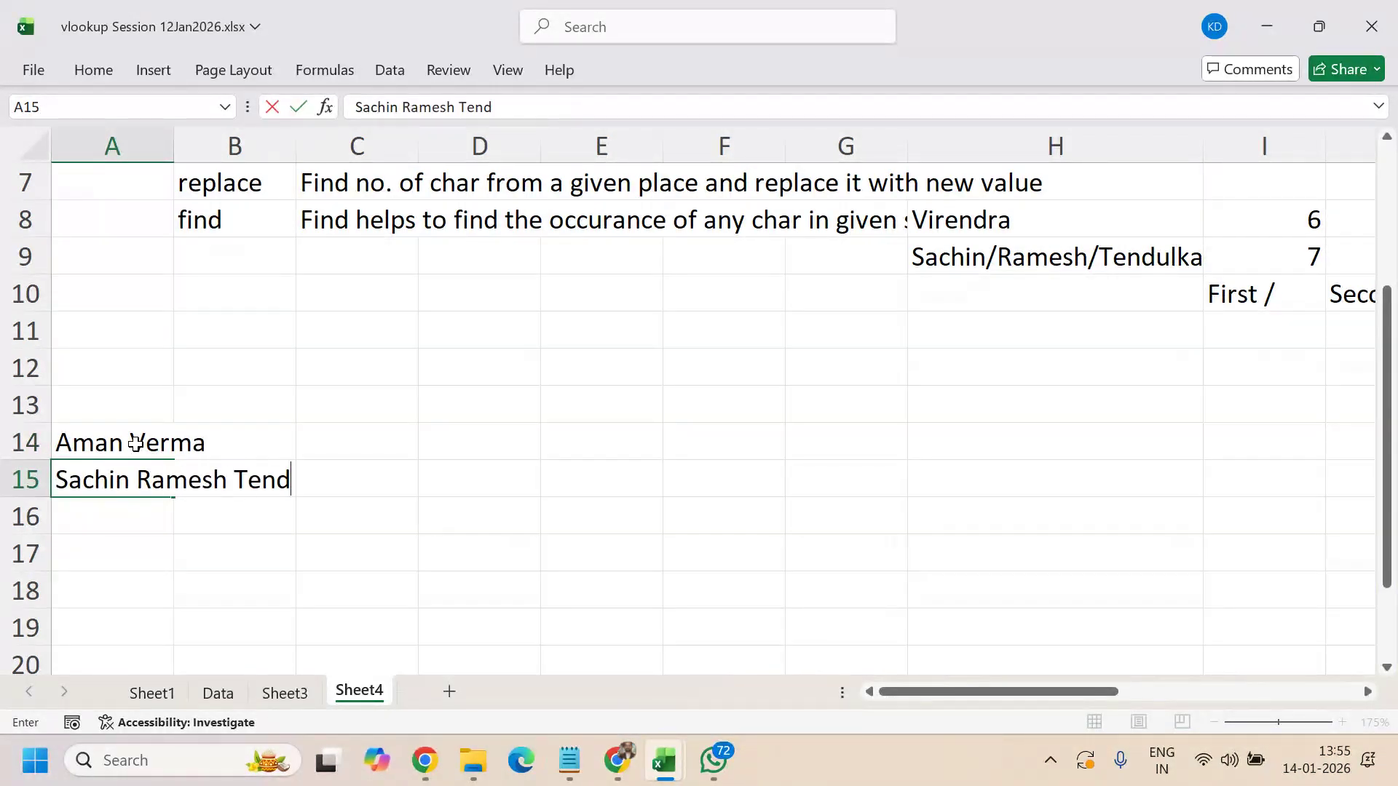
text(ulkar)
key(Return)
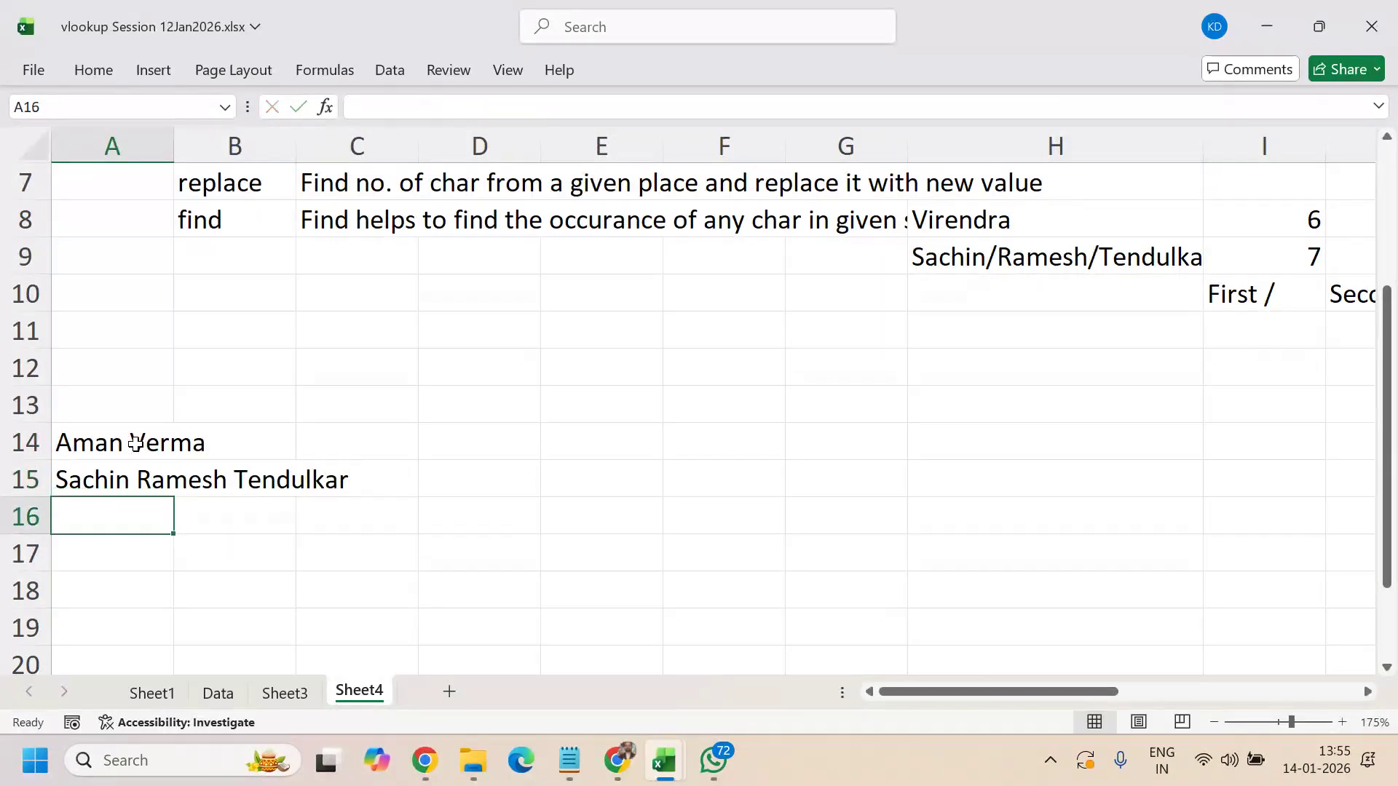
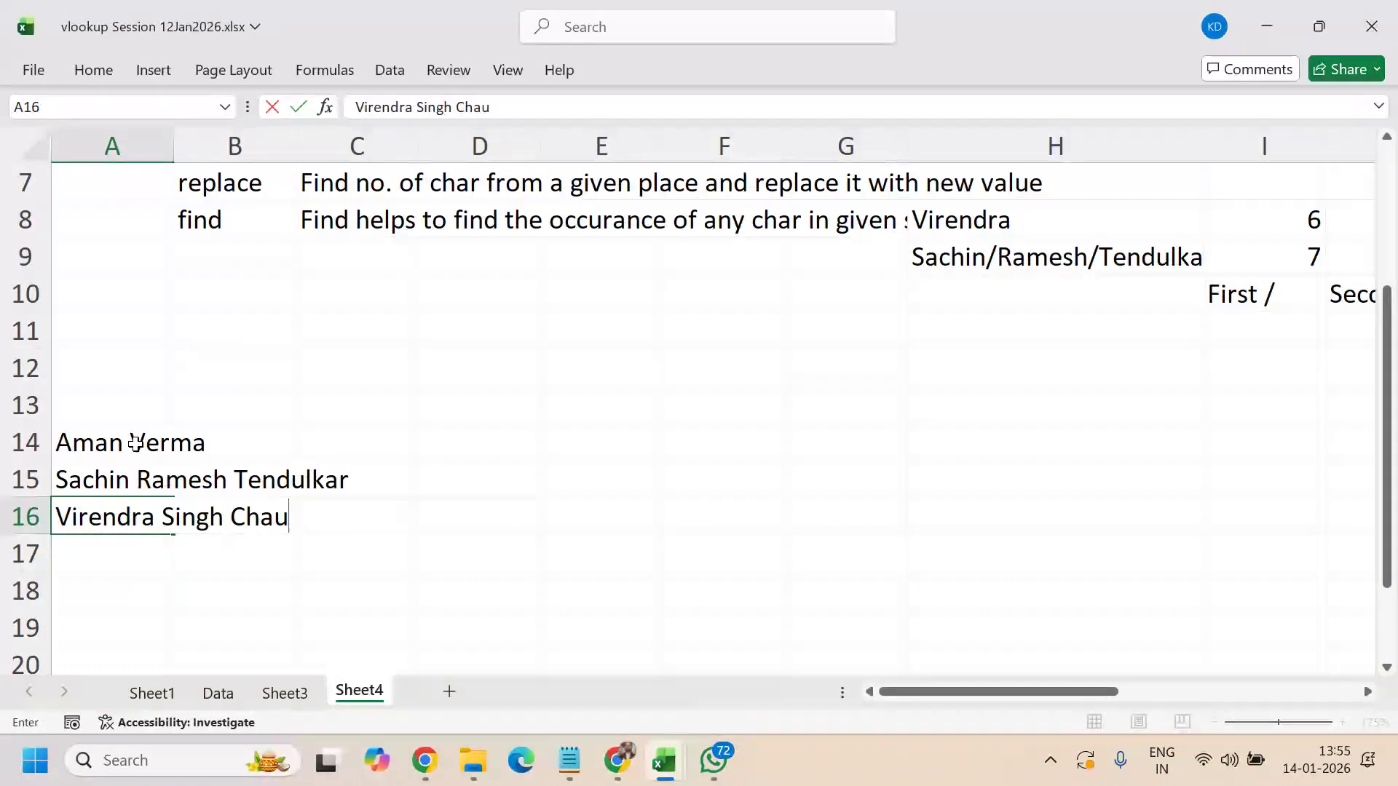
key(Return)
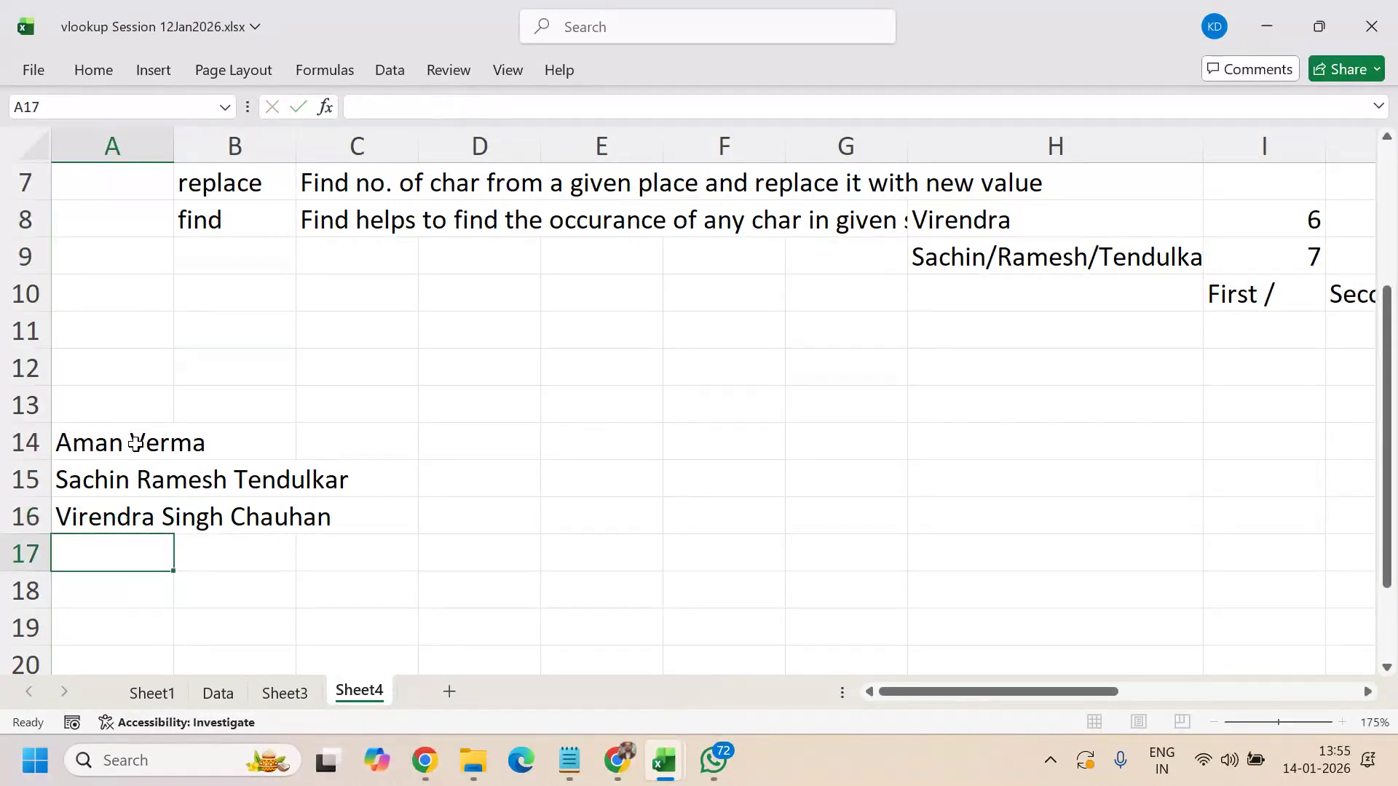
text(S)
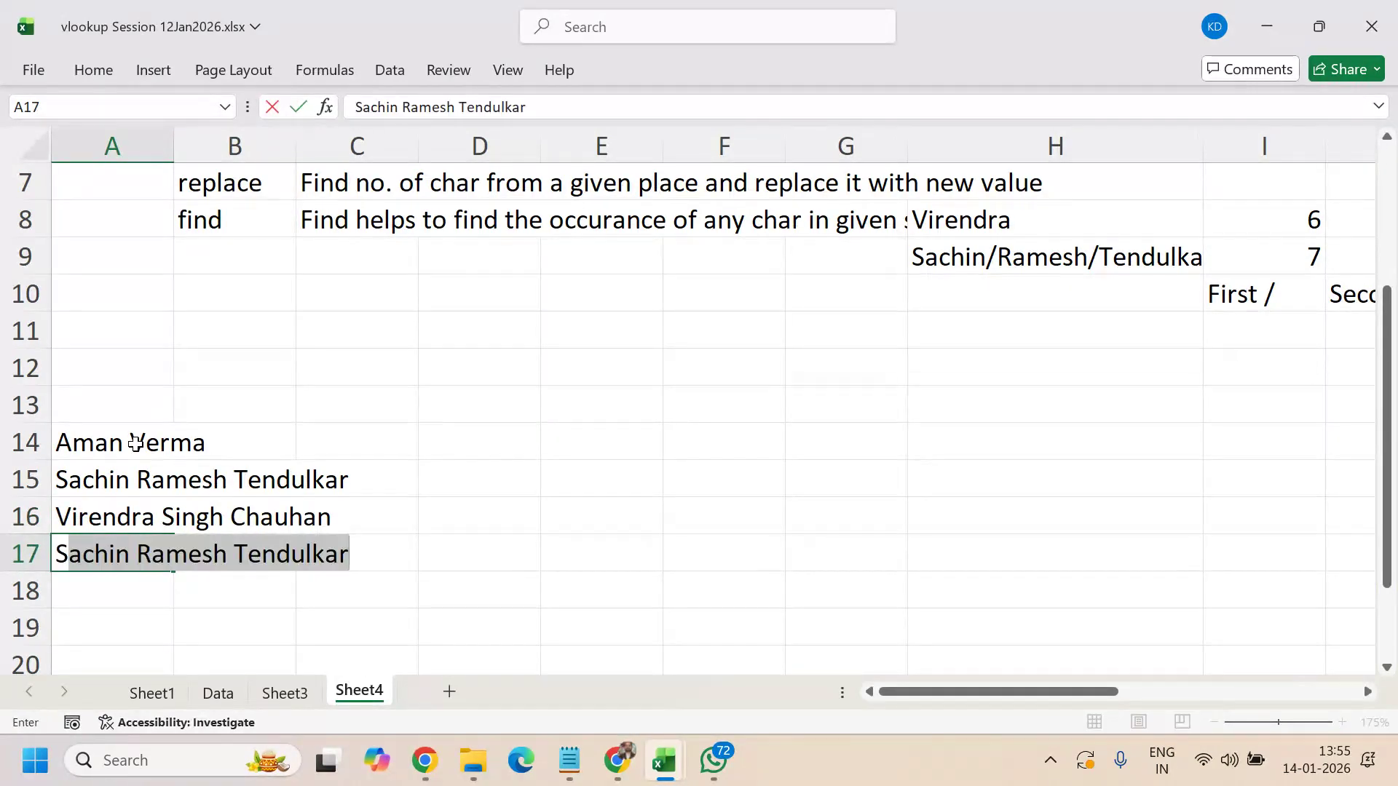
text(ourav G)
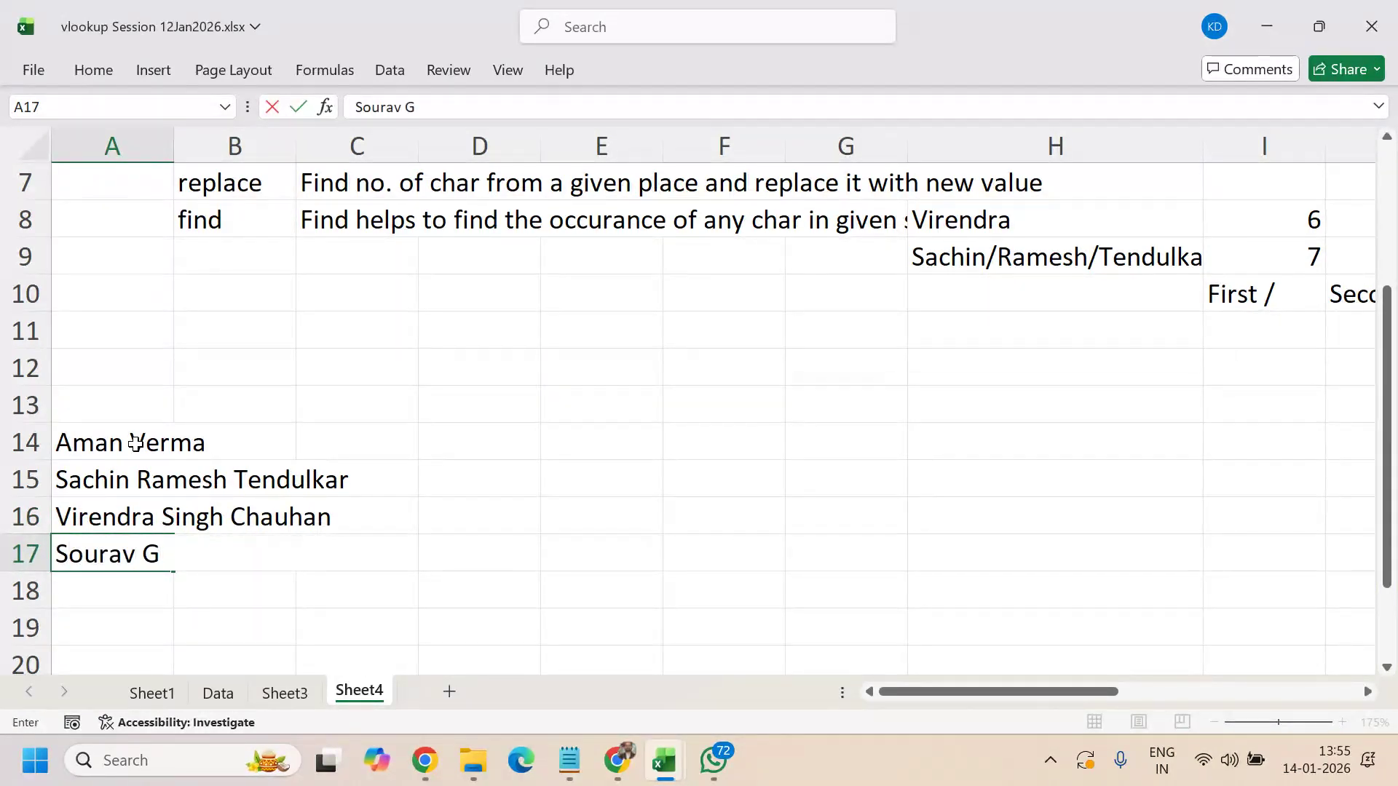
text(anguli)
key(Return)
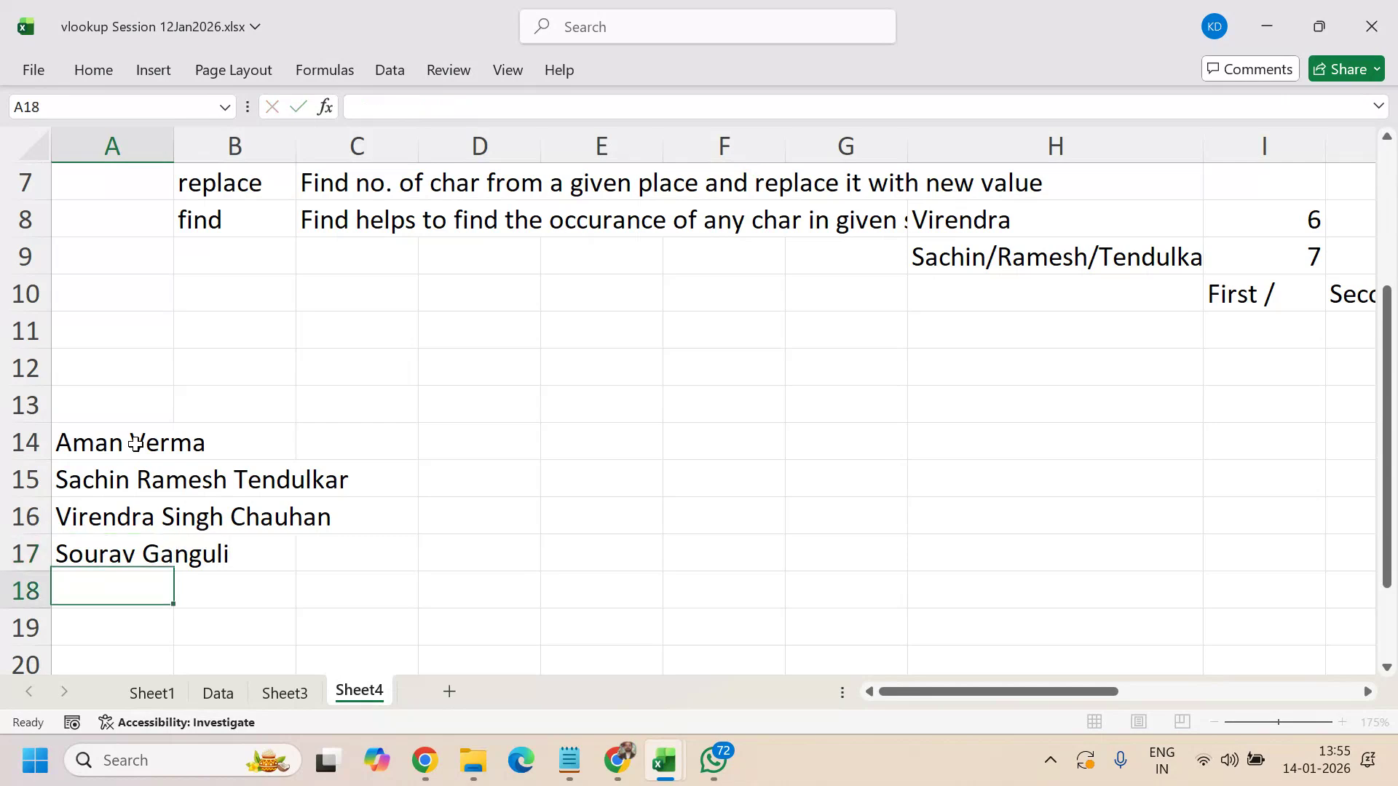
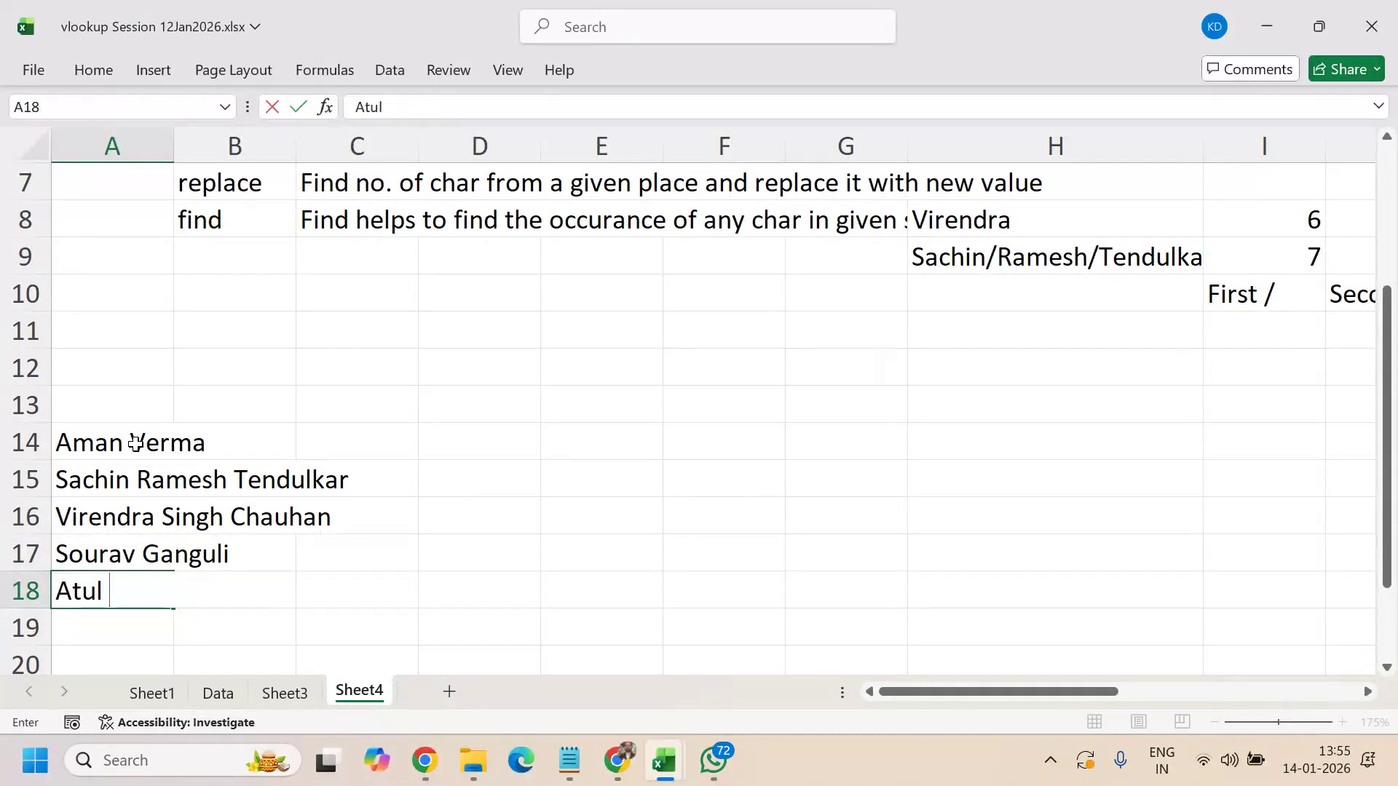
key(Return)
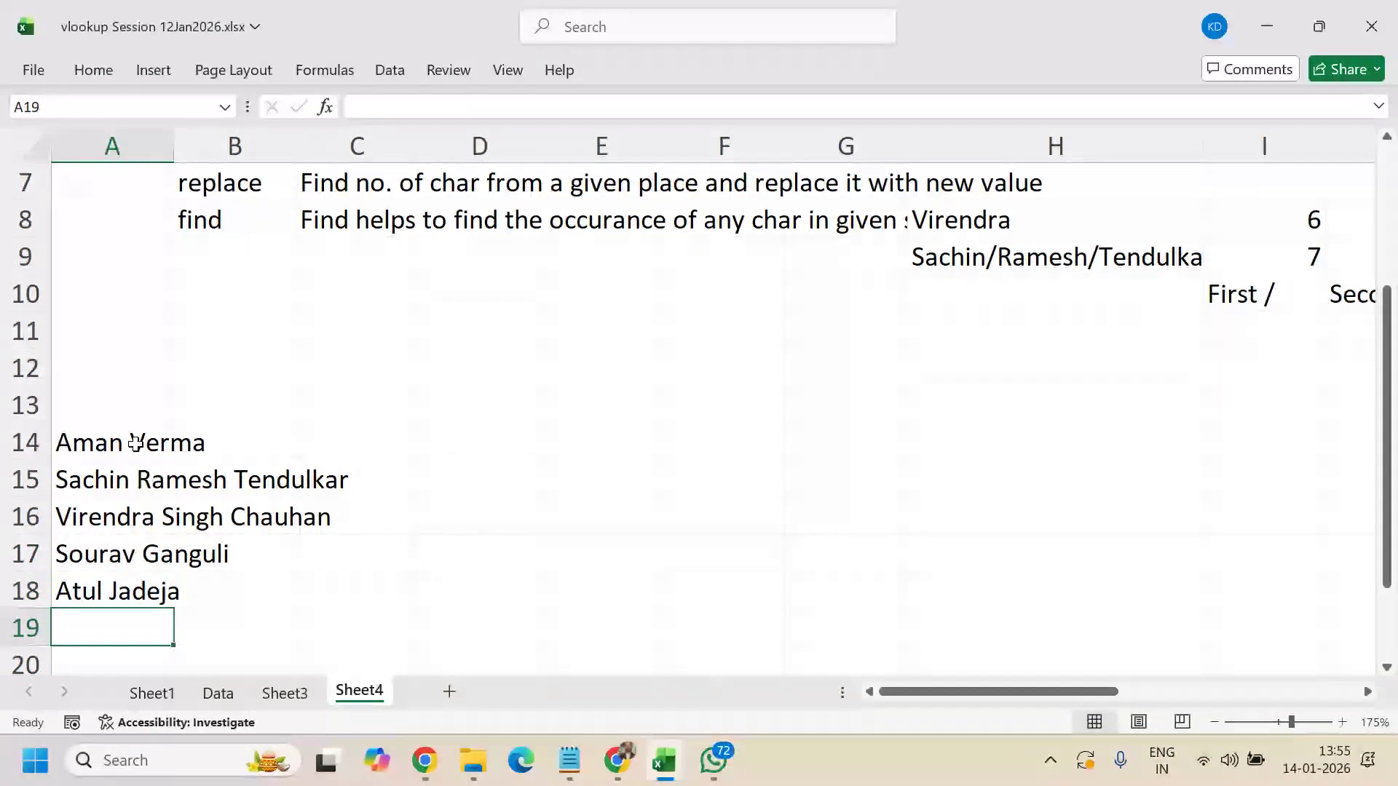
text(Nav)
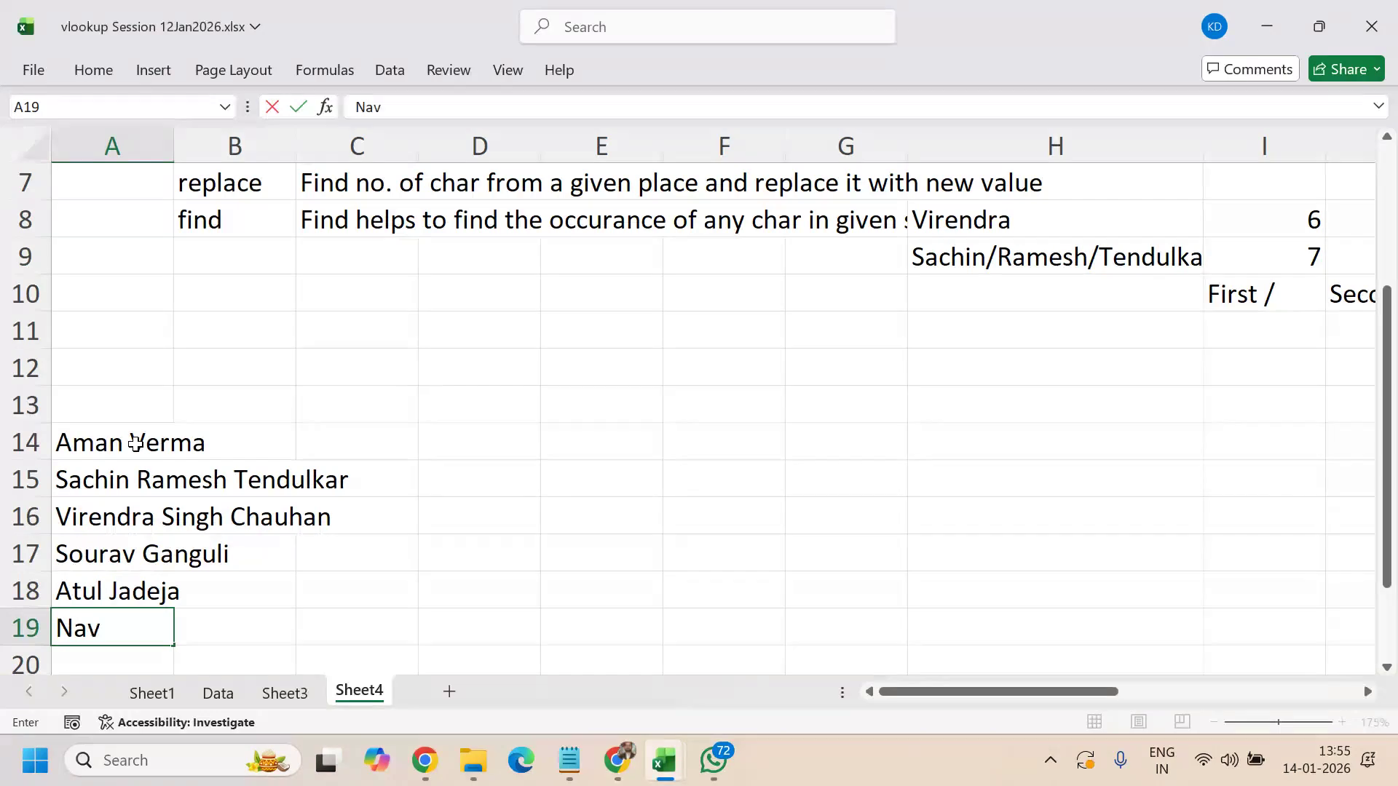
text(jot Singh Si)
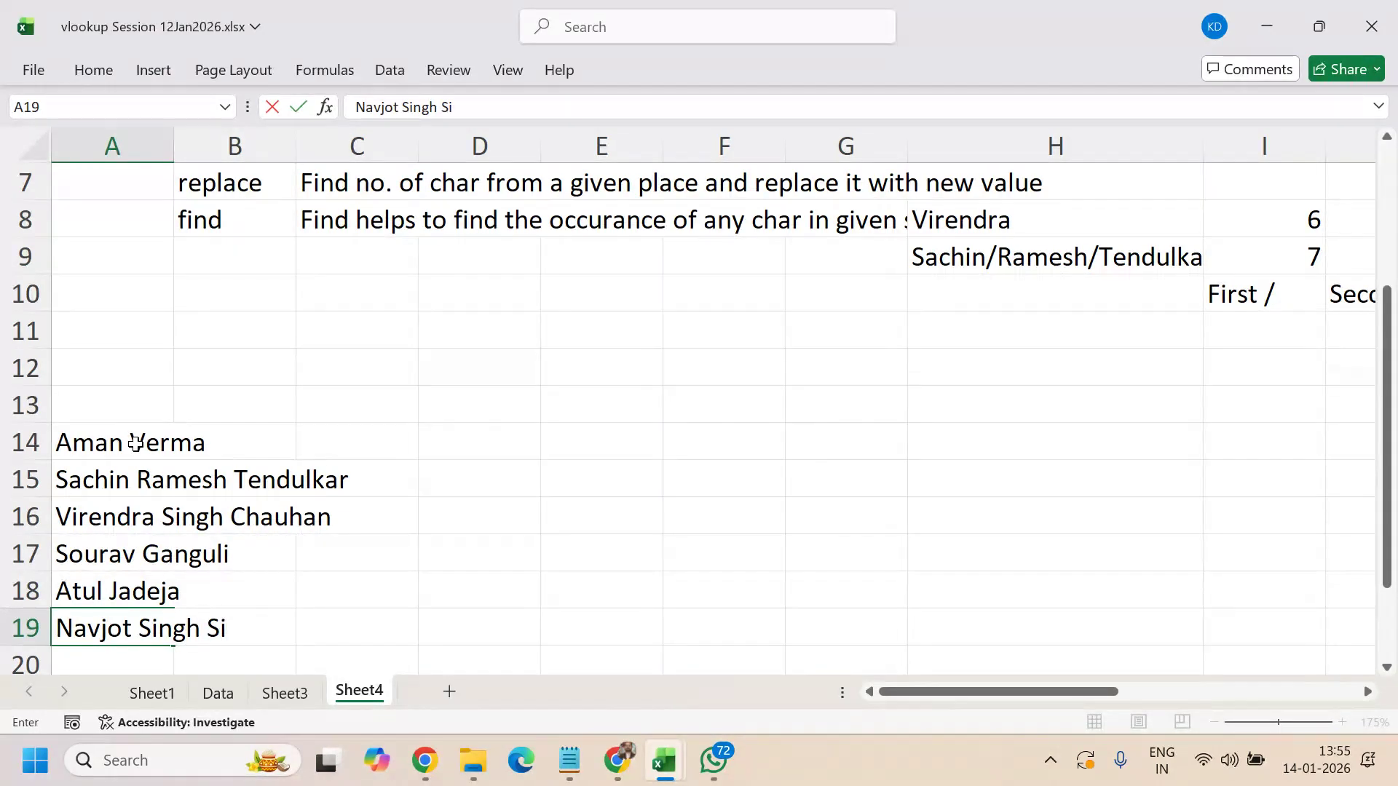
text(ddhu)
key(Return)
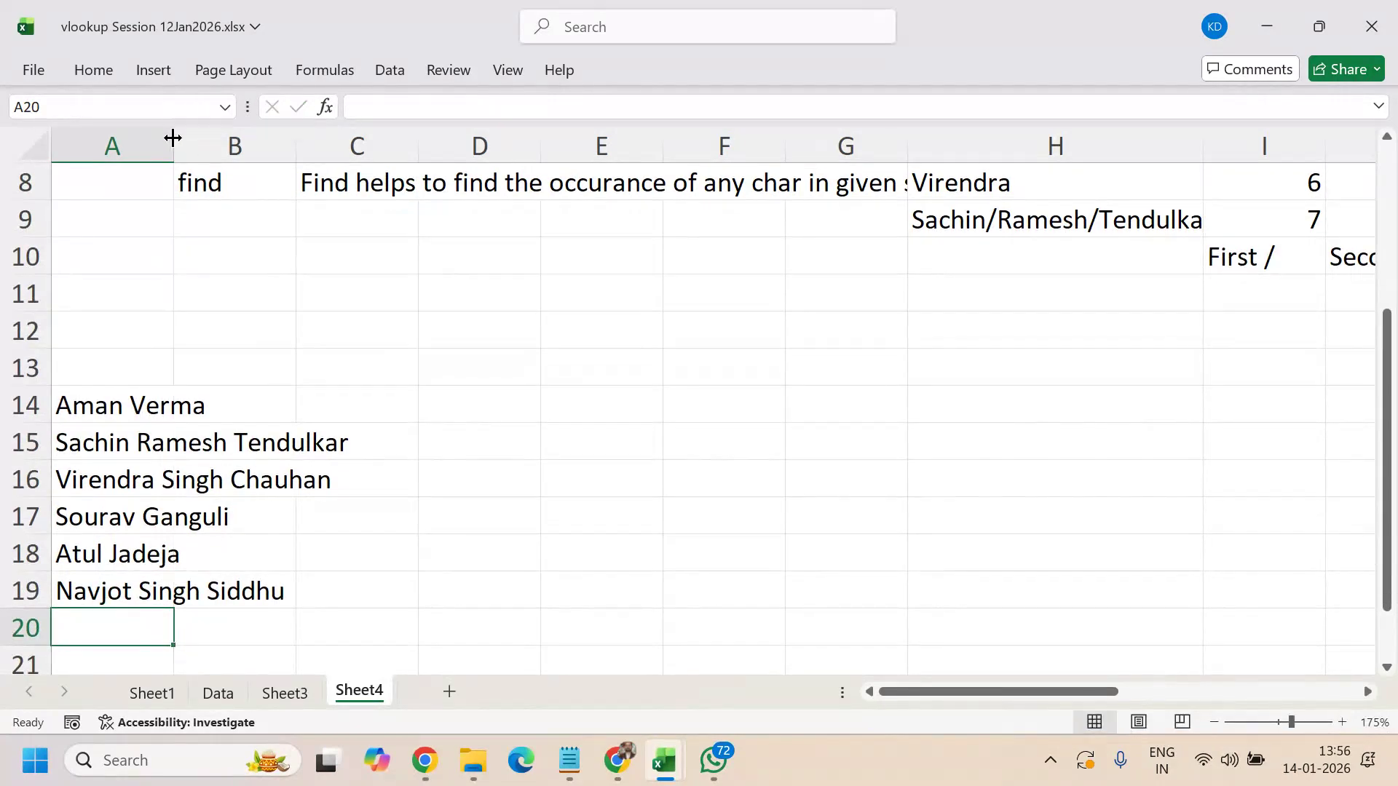
drag(172, 138, 364, 138)
- Enter Firstname, Middlename and Lastname headers in B13:D13 and resize column C to fit
click(443, 371)
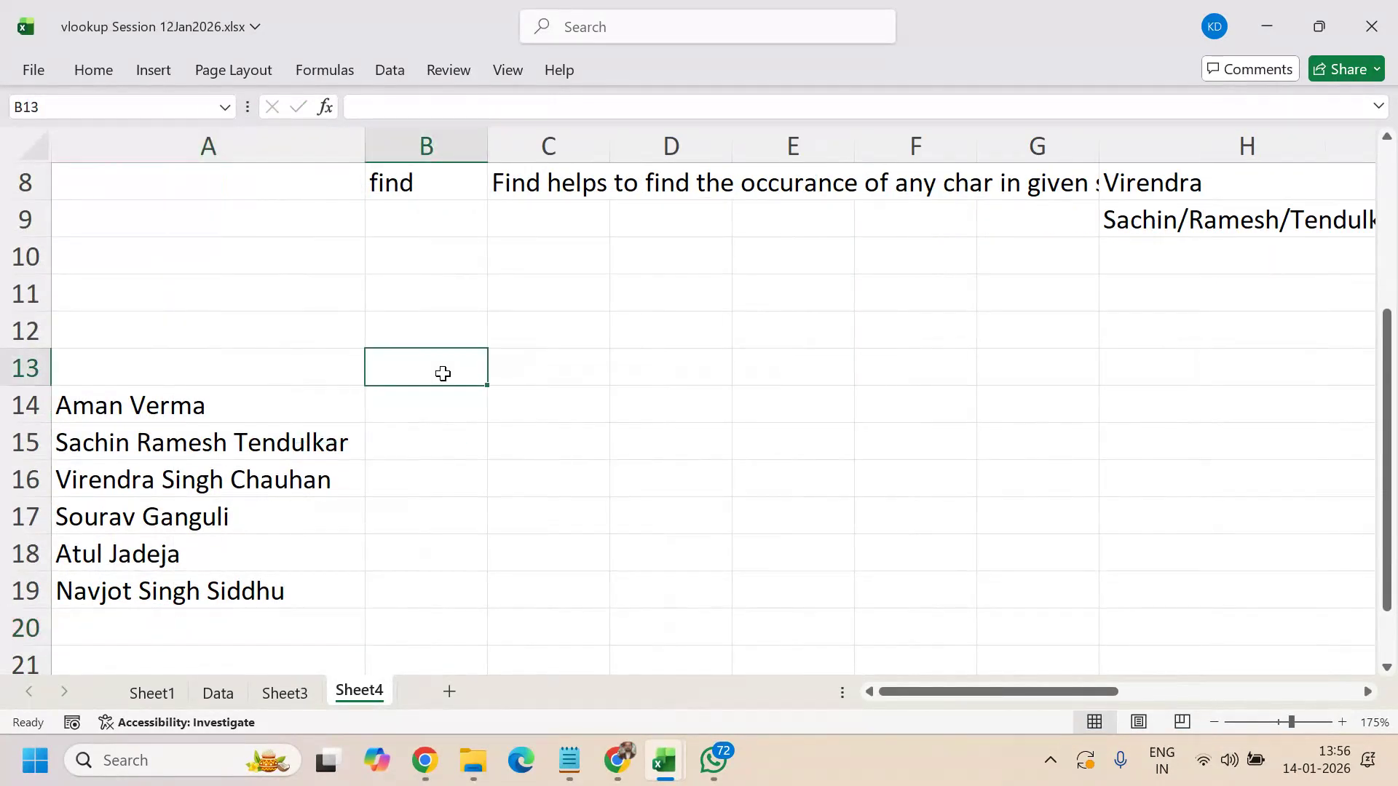
text(First)
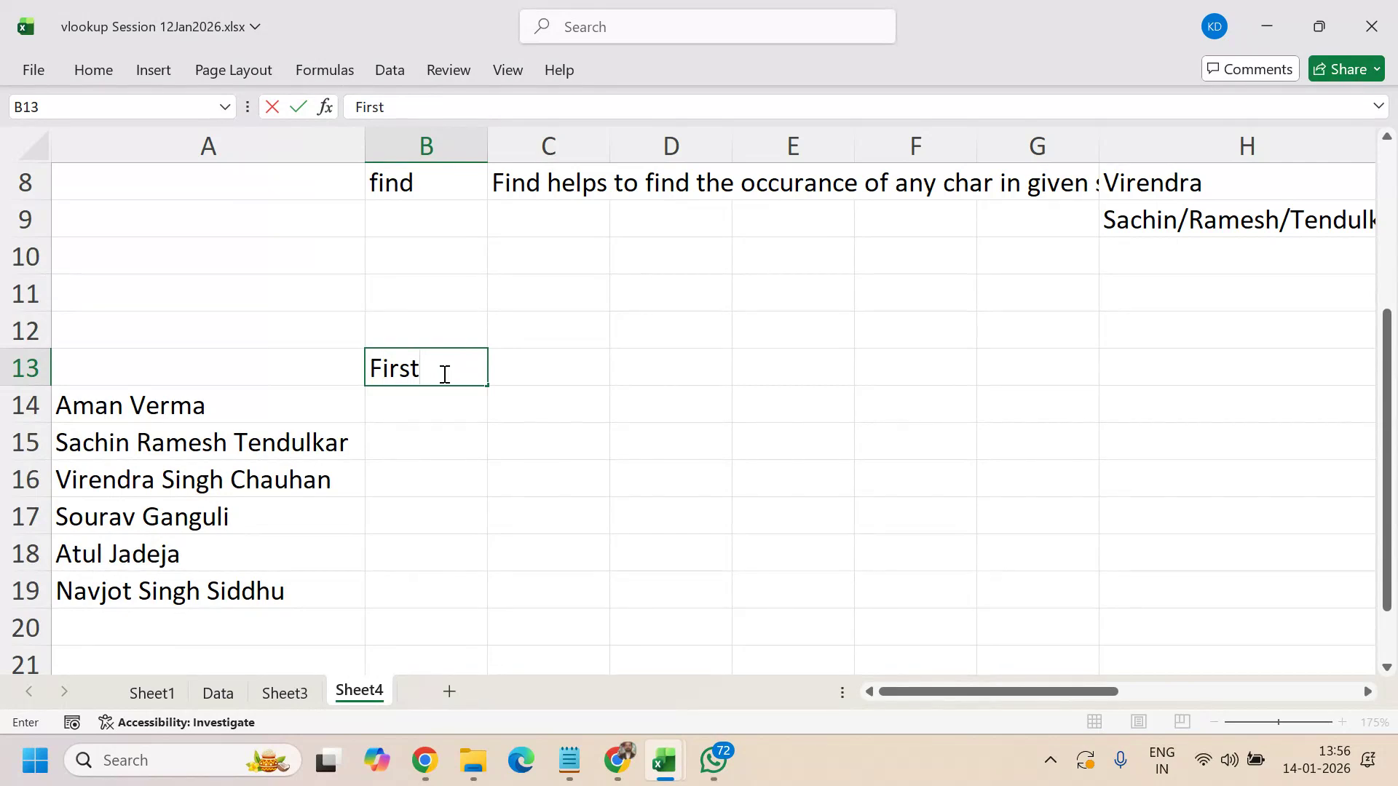
text(name)
key(Tab)
text(Mid)
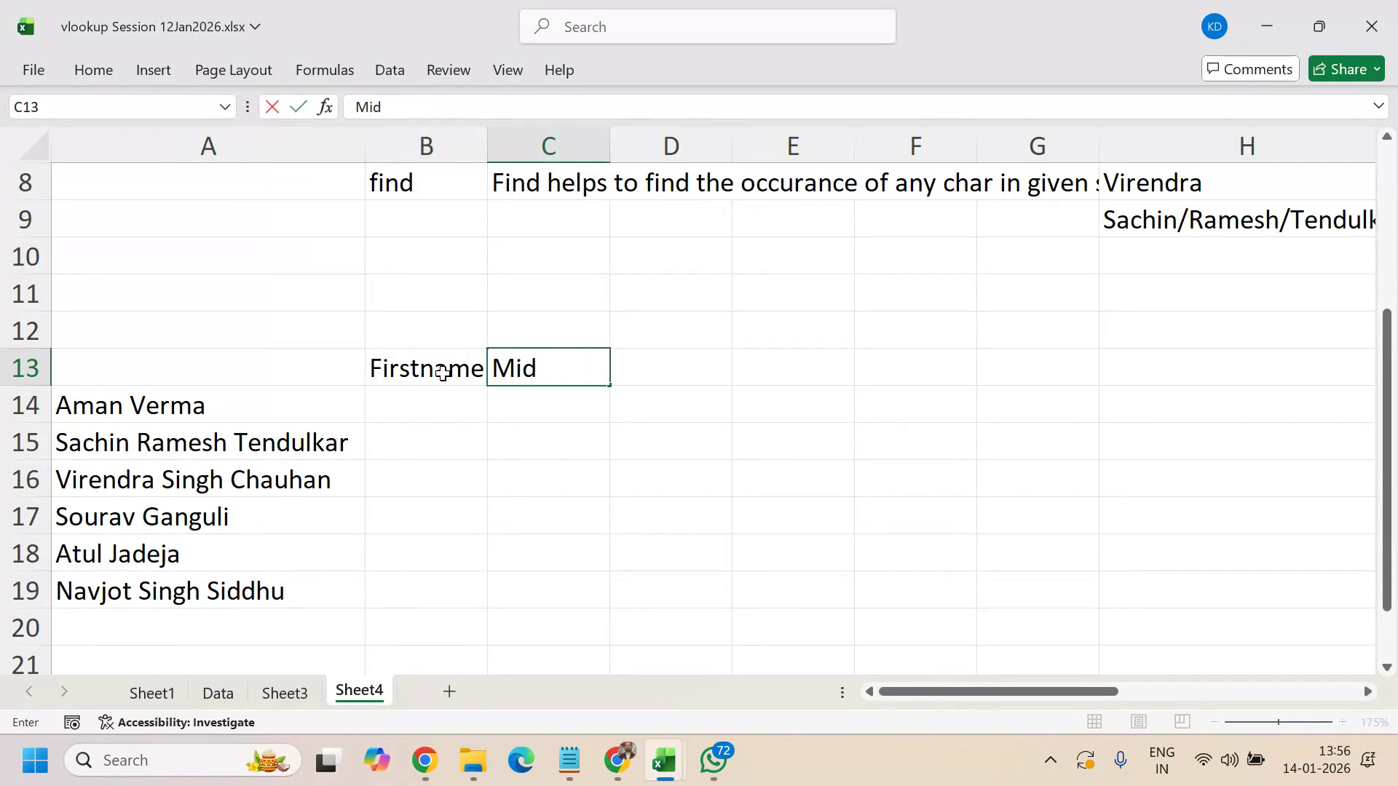
text(dlename)
key(Tab)
text(La)
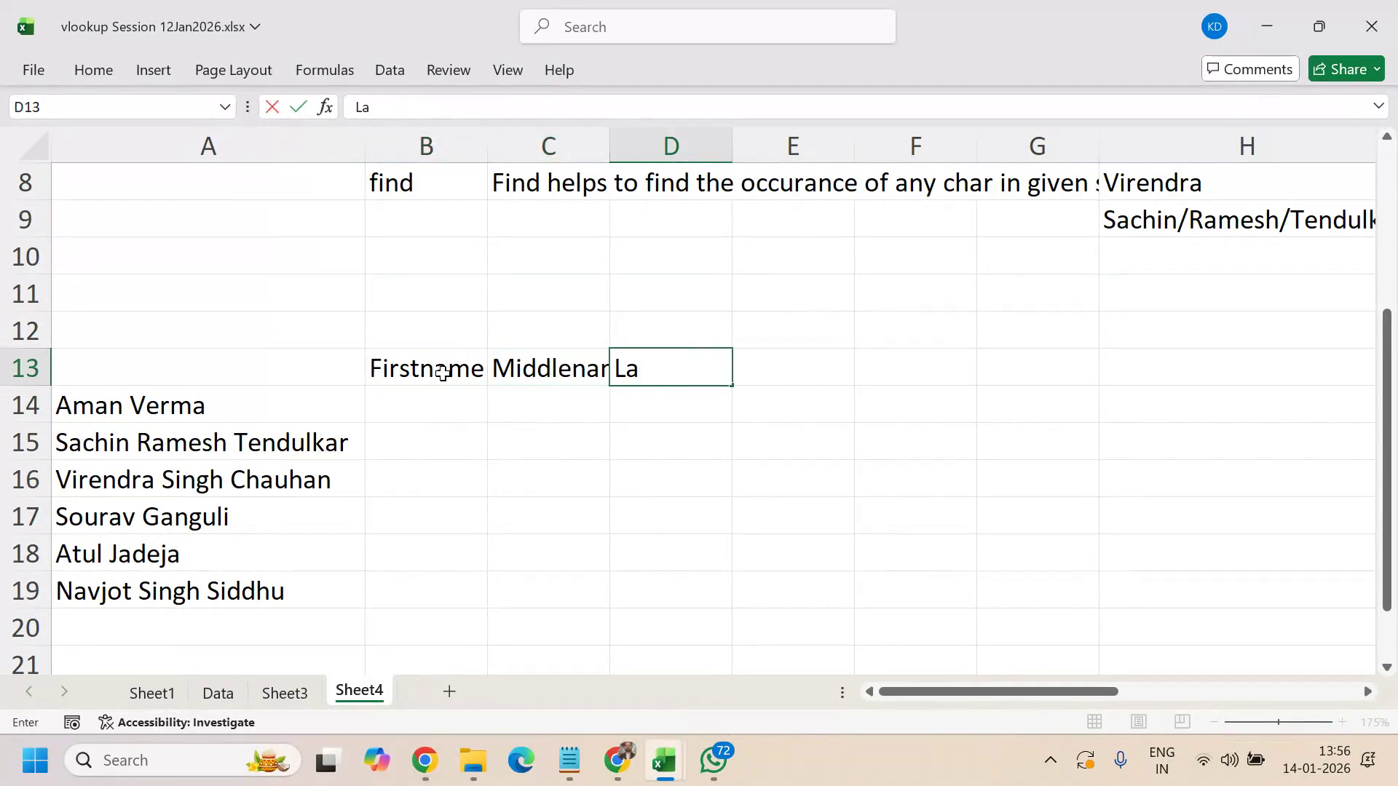
text(stname)
key(Return)
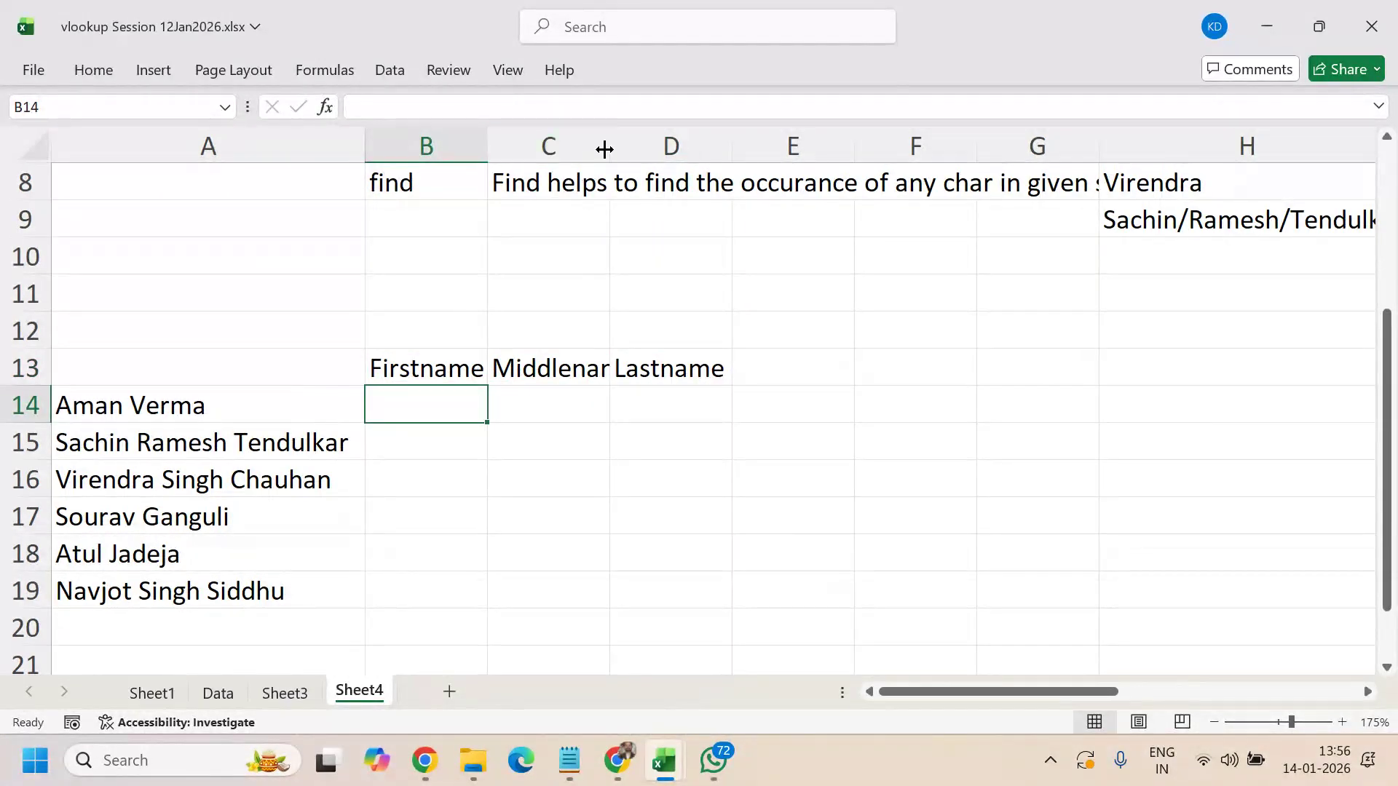
double_click(609, 146)
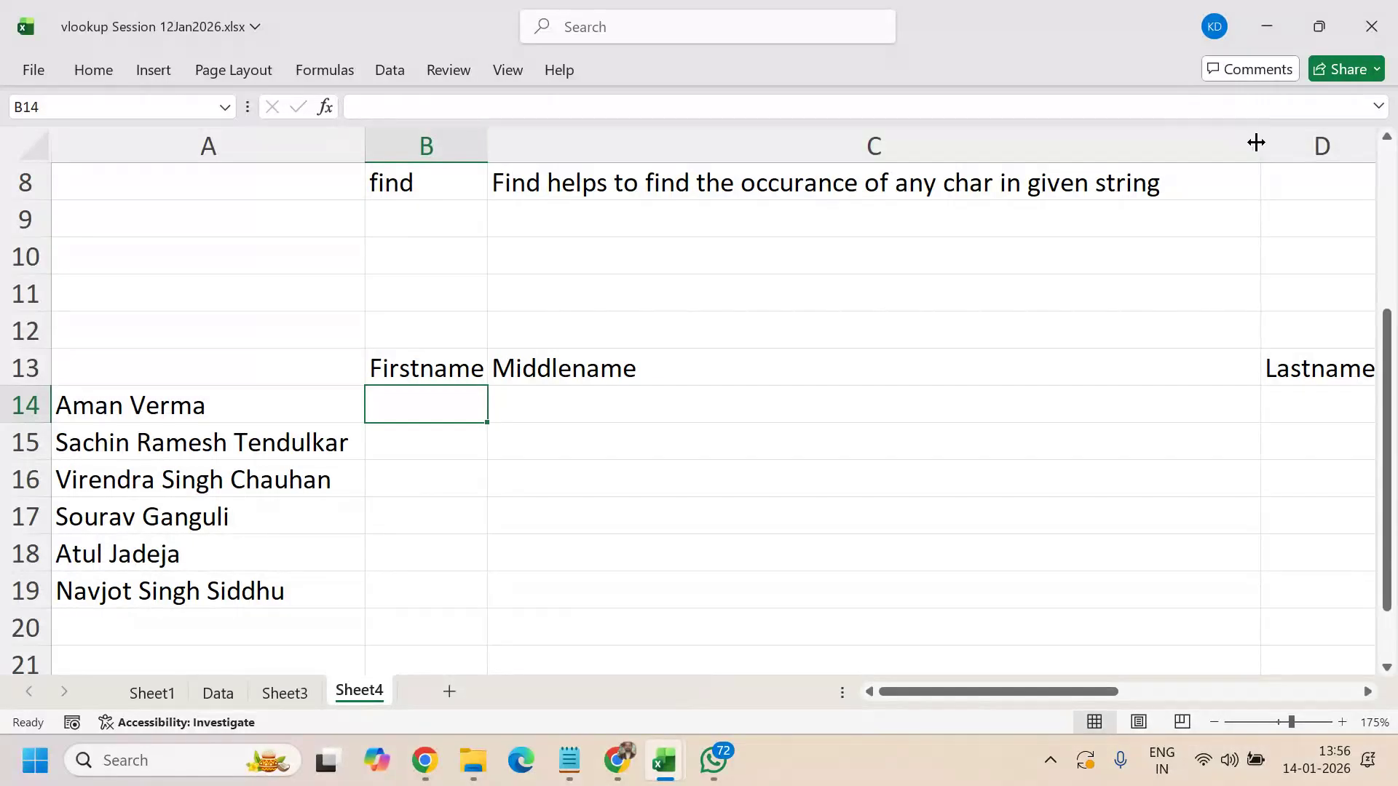
drag(1256, 142, 689, 270)
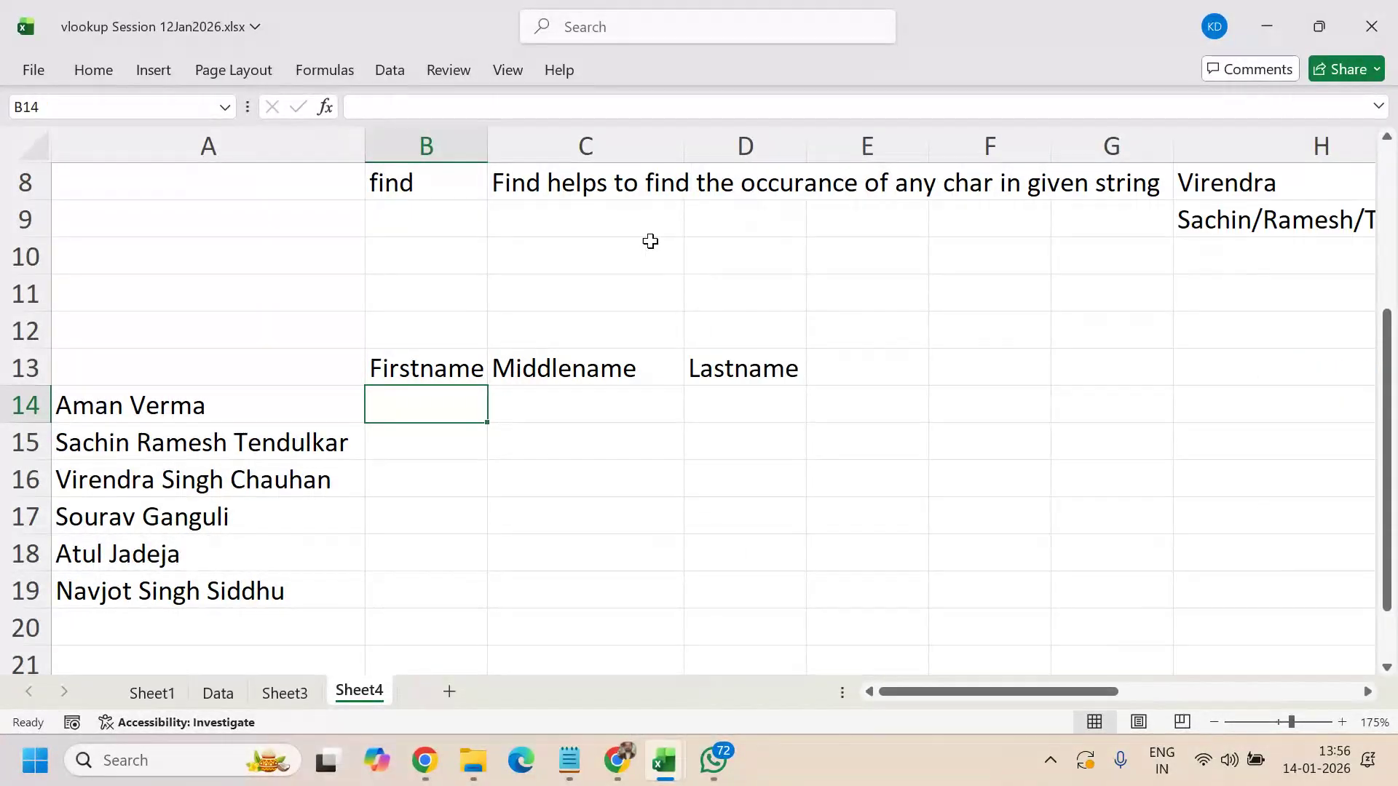
drag(417, 367, 693, 363)
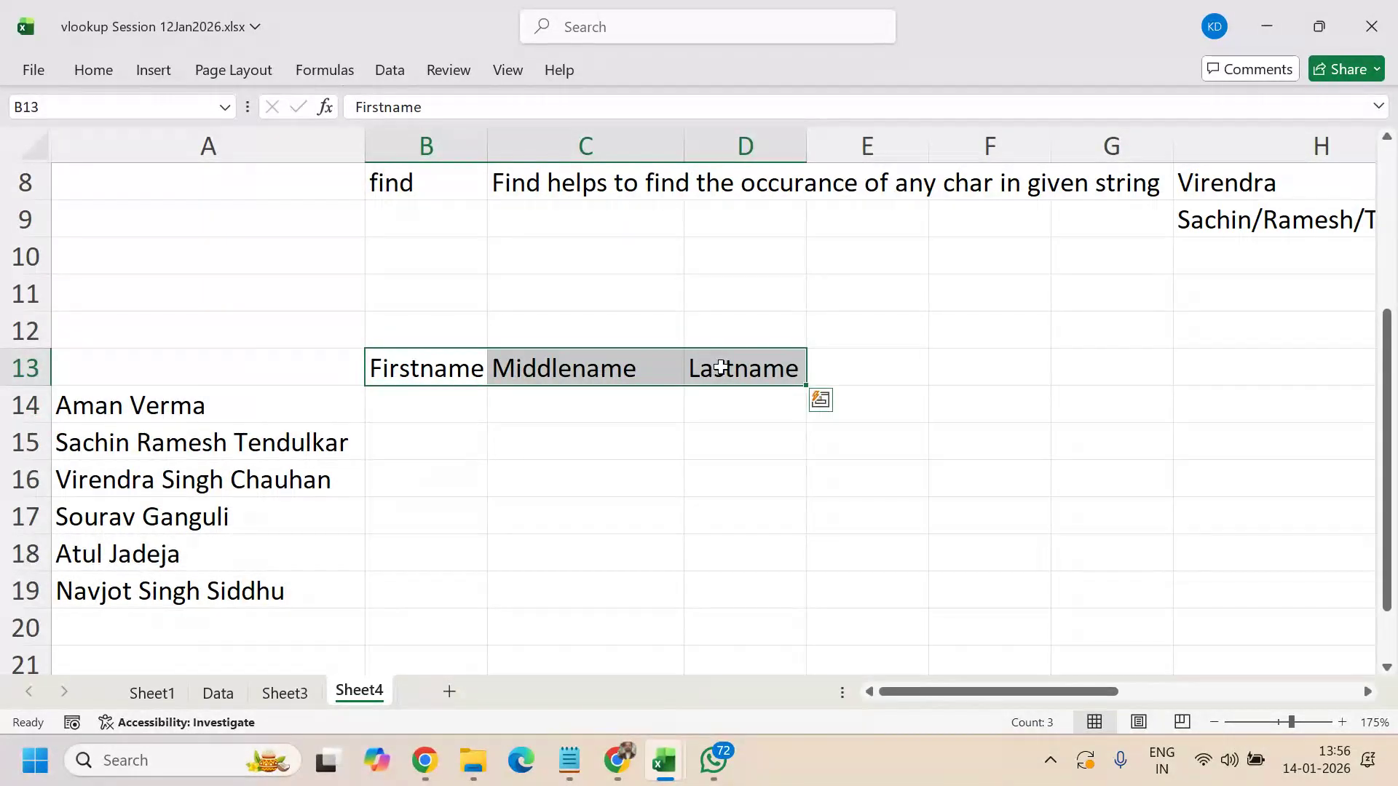
- Review the list of text function names in column B
scroll(717, 350, up, 2)
drag(410, 231, 889, 437)
click(426, 367)
drag(394, 223, 435, 446)
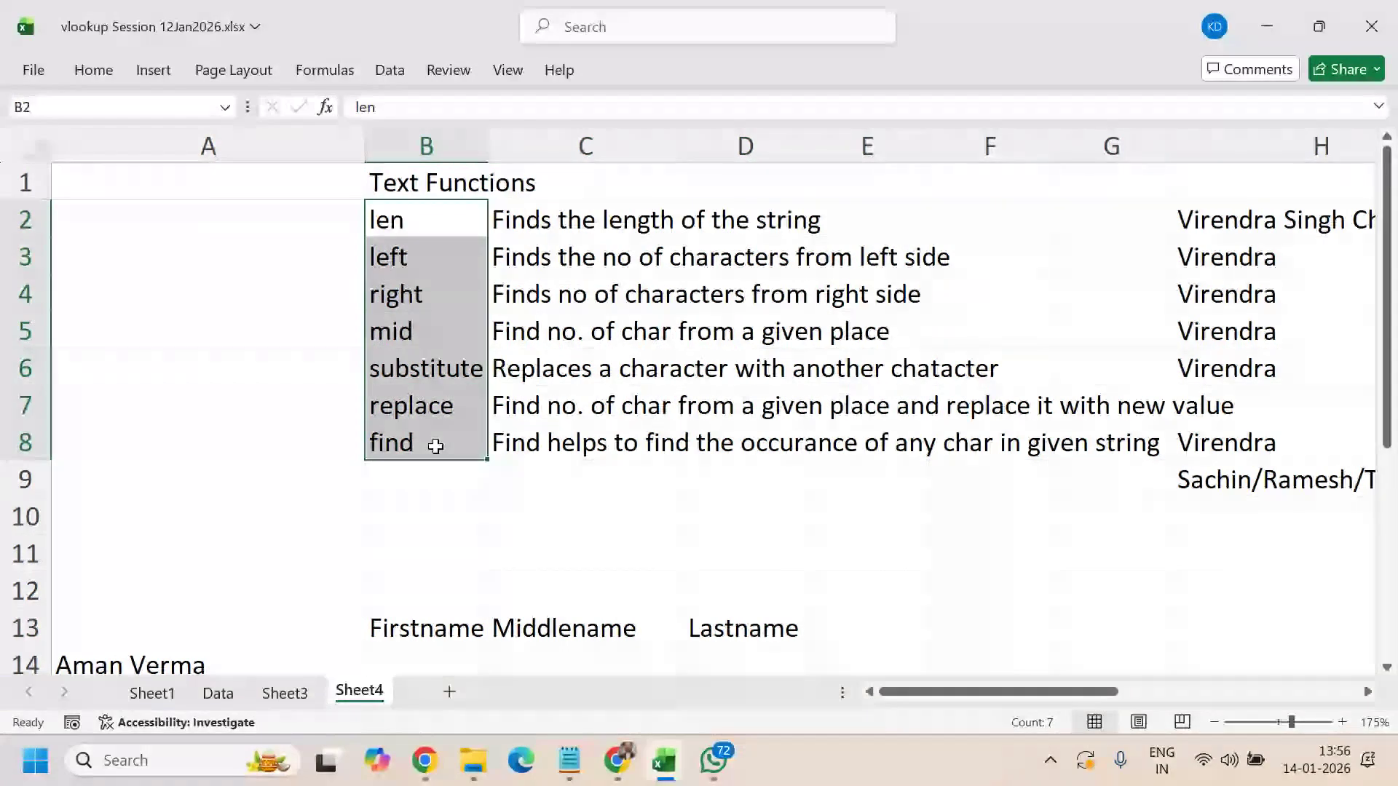
scroll(621, 484, down, 1)
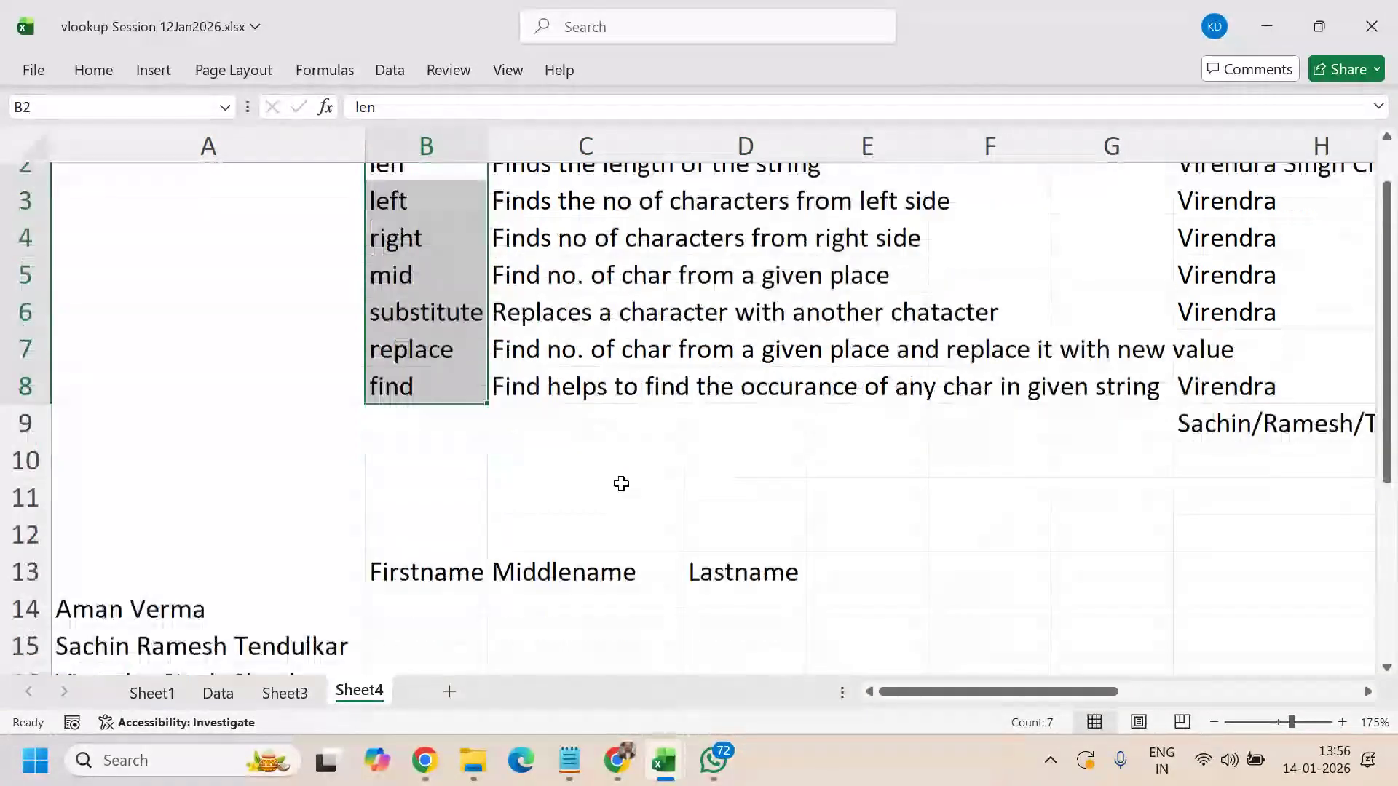
scroll(621, 484, down, 3)
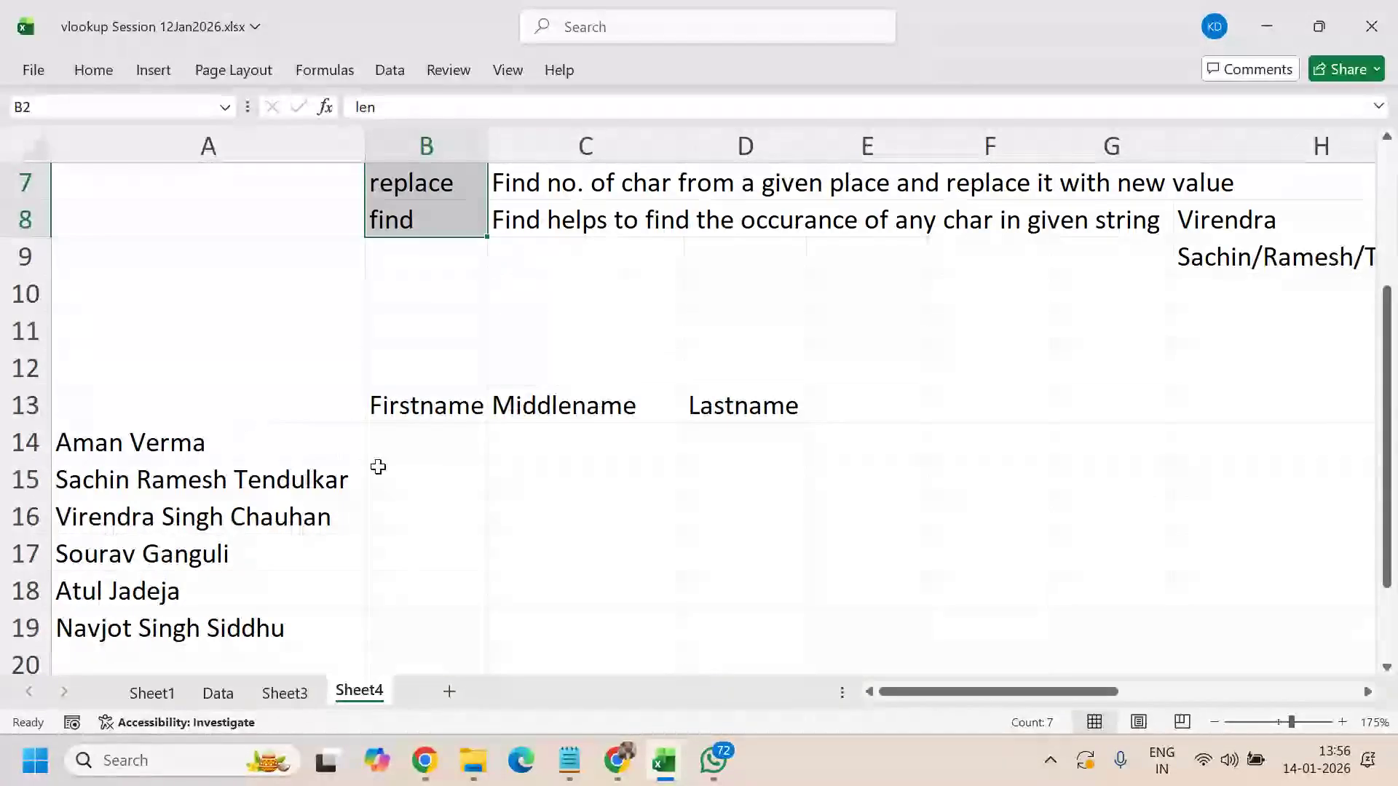
click(763, 593)
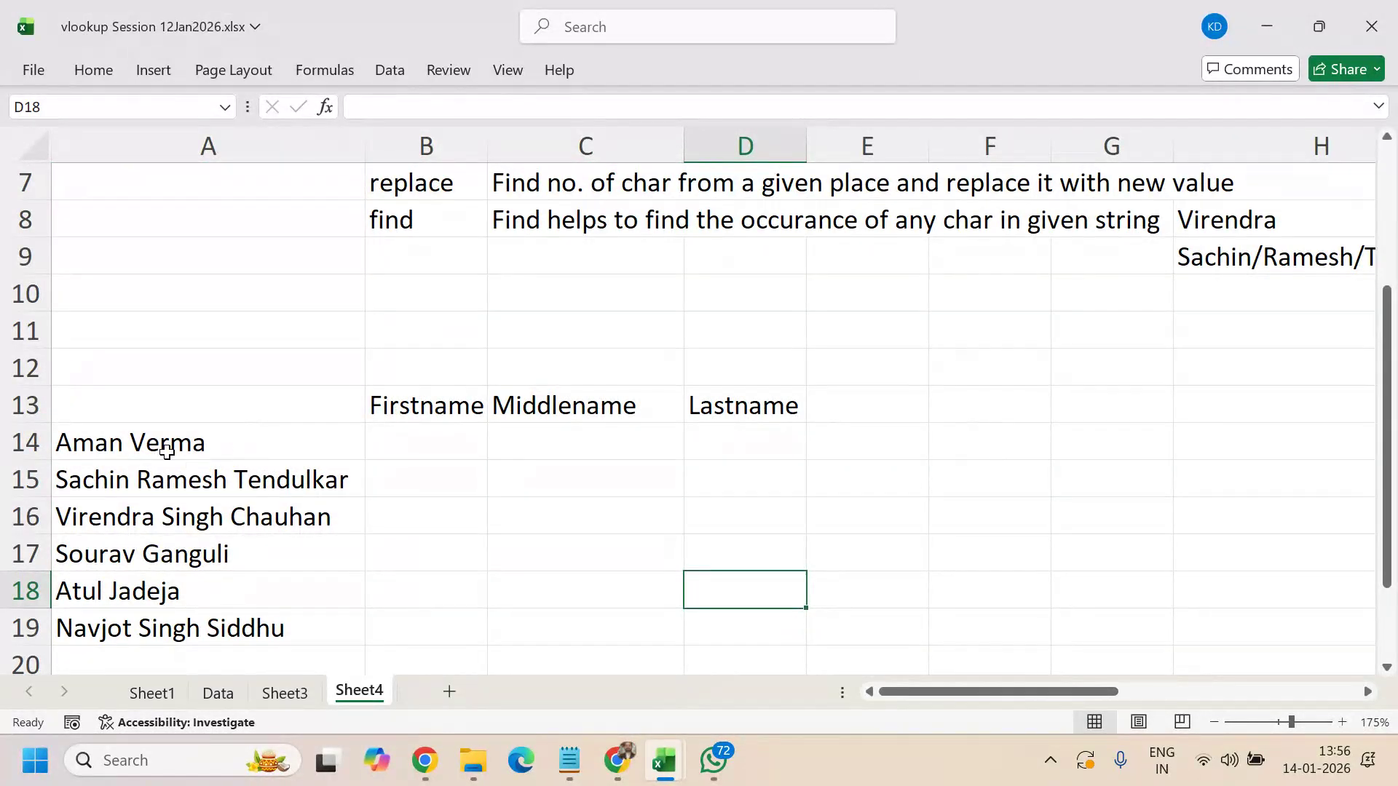
- Select the six full names in A14:A19 and scroll right toward column L
click(166, 445)
click(174, 487)
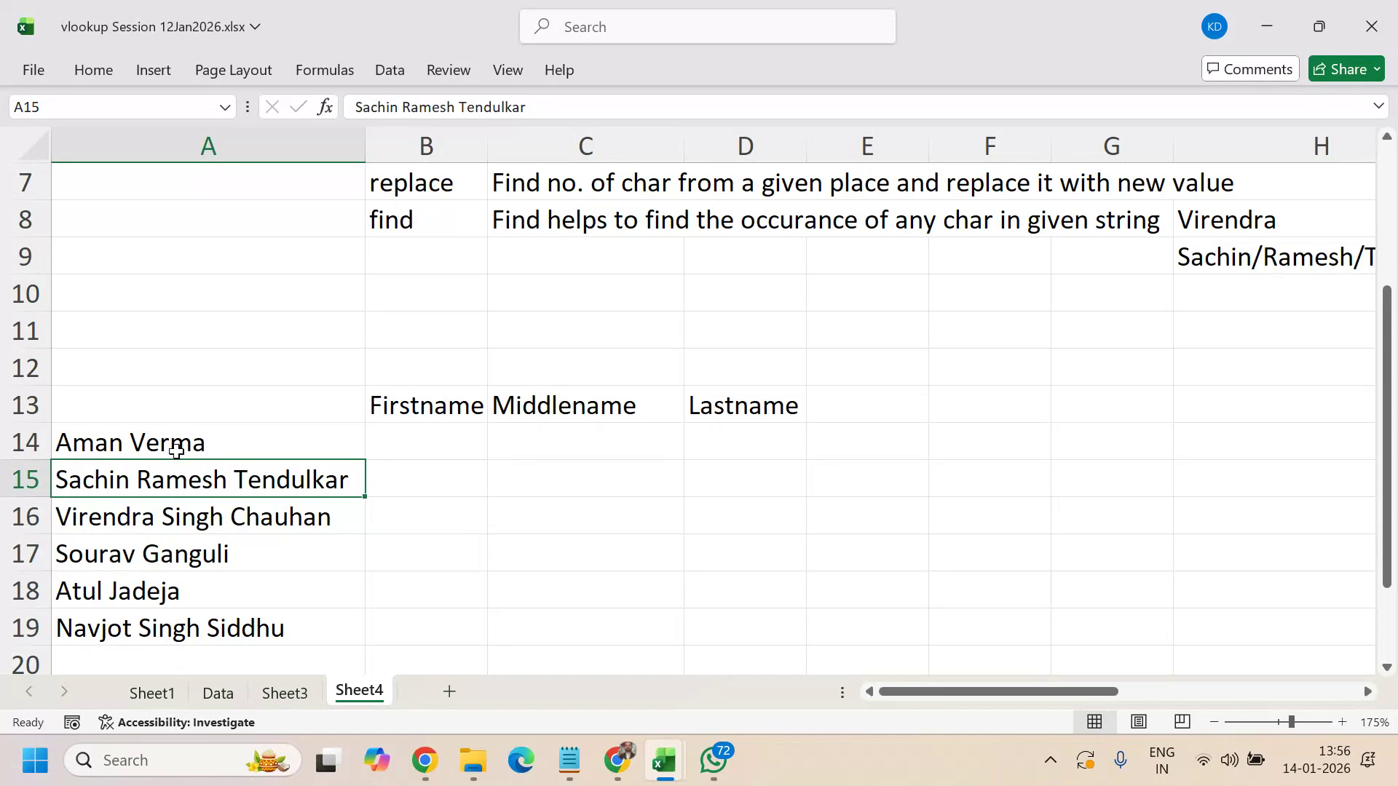
drag(182, 445, 200, 611)
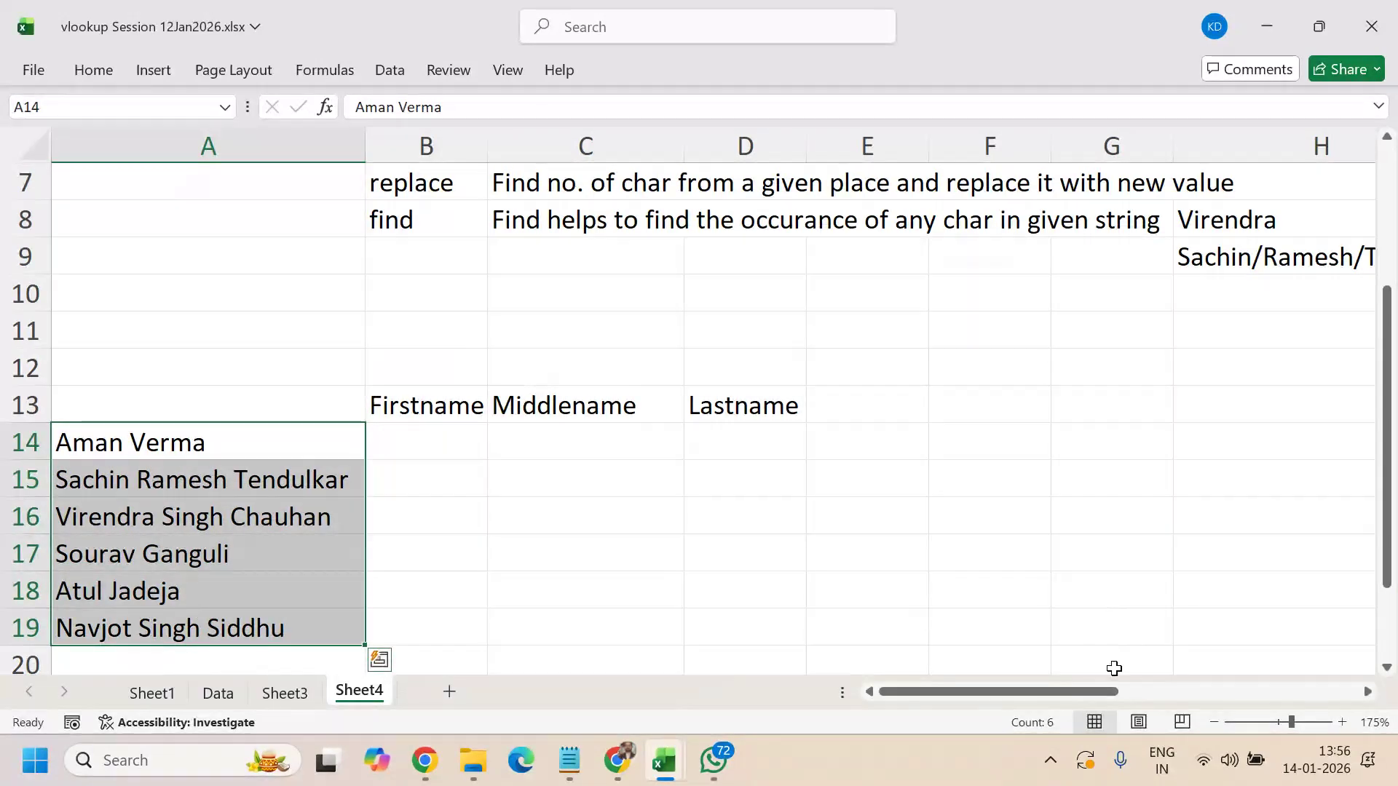
drag(1080, 693, 1260, 692)
- Copy the six slash-separated names from L15:L20 and paste them at A23
scroll(1275, 501, down, 2)
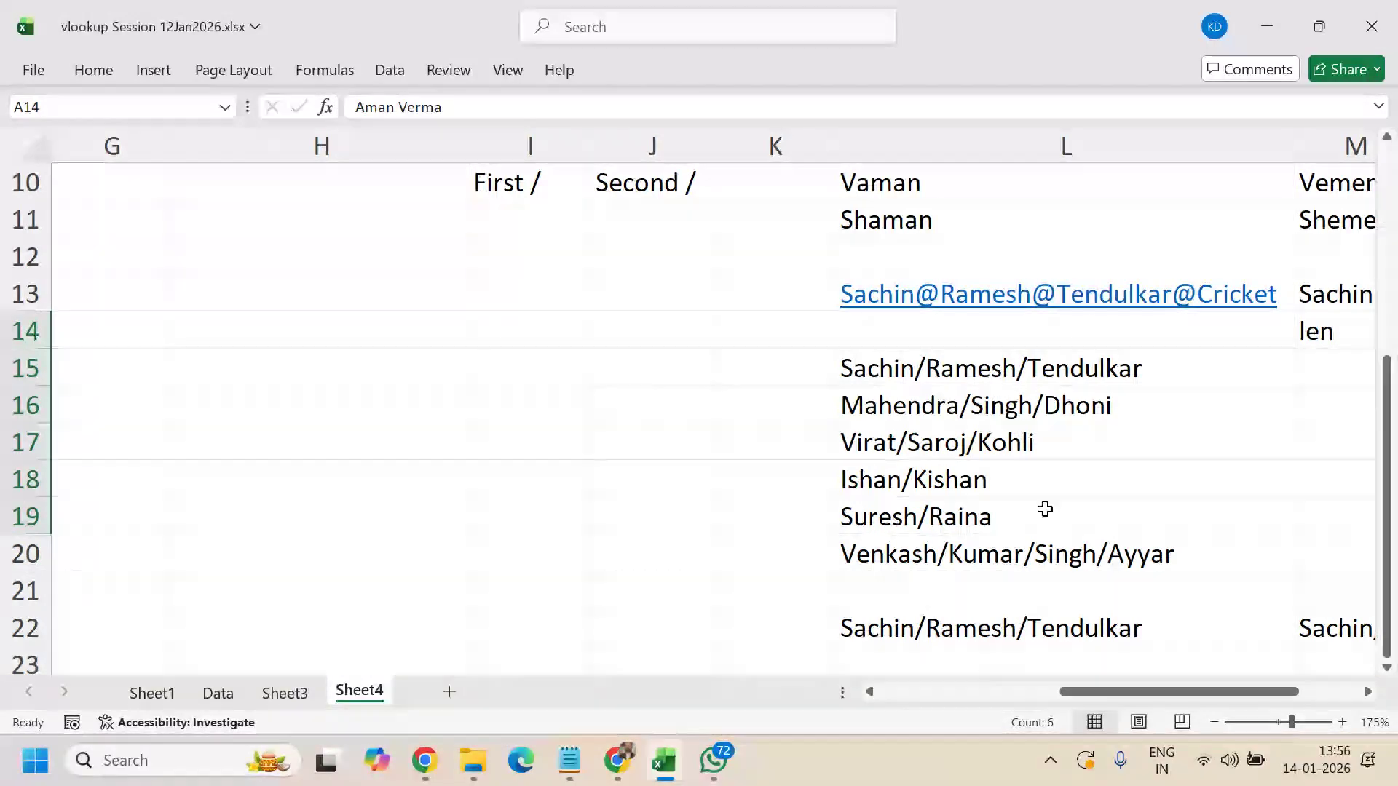
drag(992, 377, 997, 432)
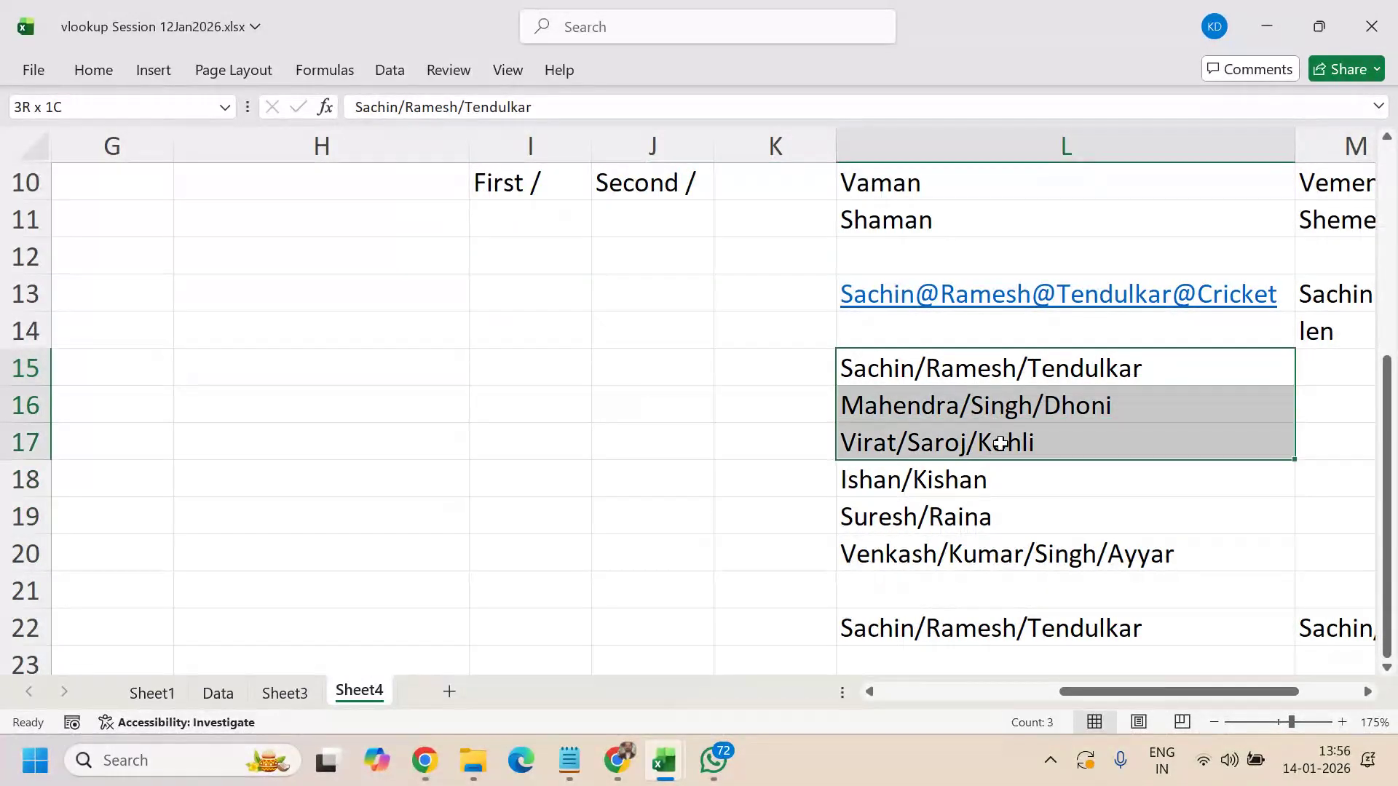
drag(1000, 443, 1014, 549)
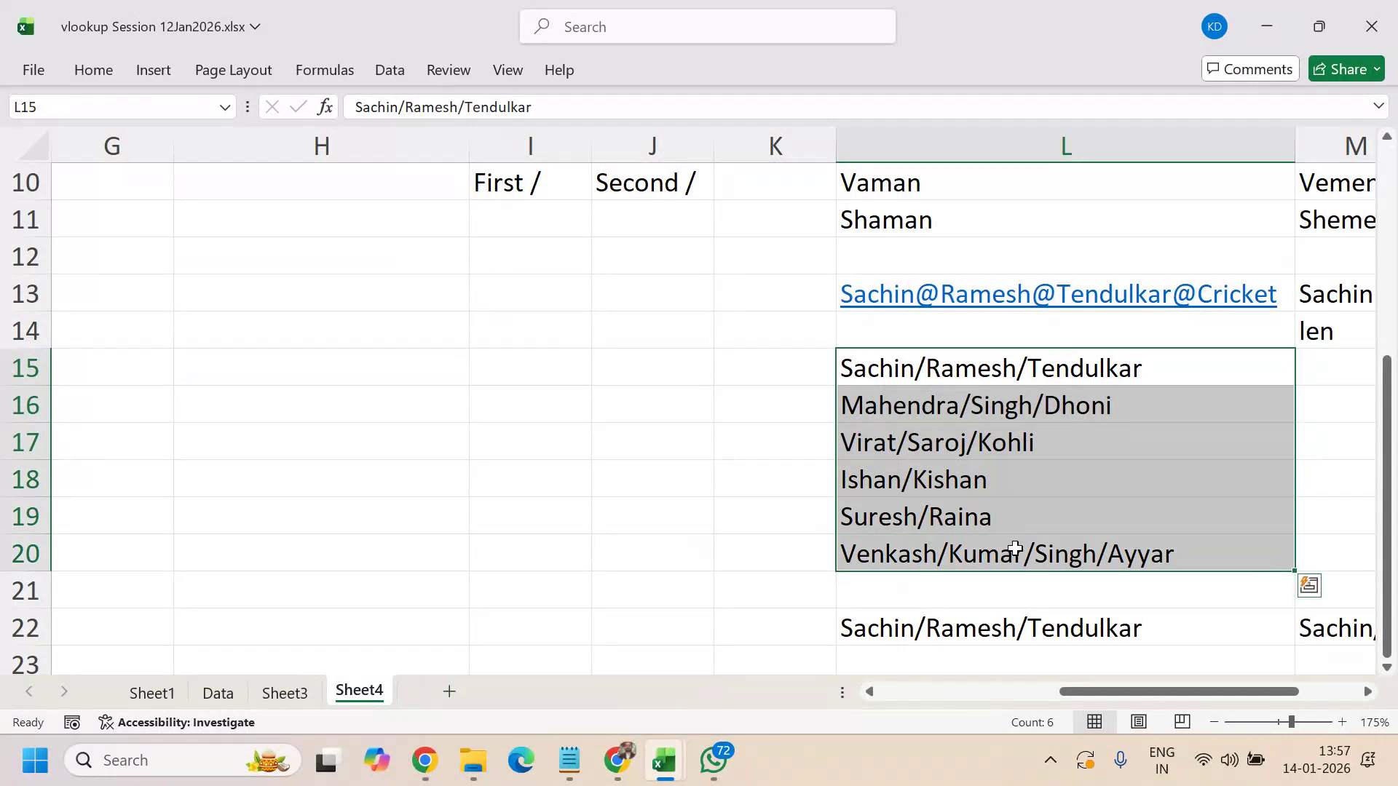
key(ctrl+c)
scroll(739, 609, down, 3)
scroll(1039, 661, up, 2)
drag(1120, 690, 936, 699)
click(213, 554)
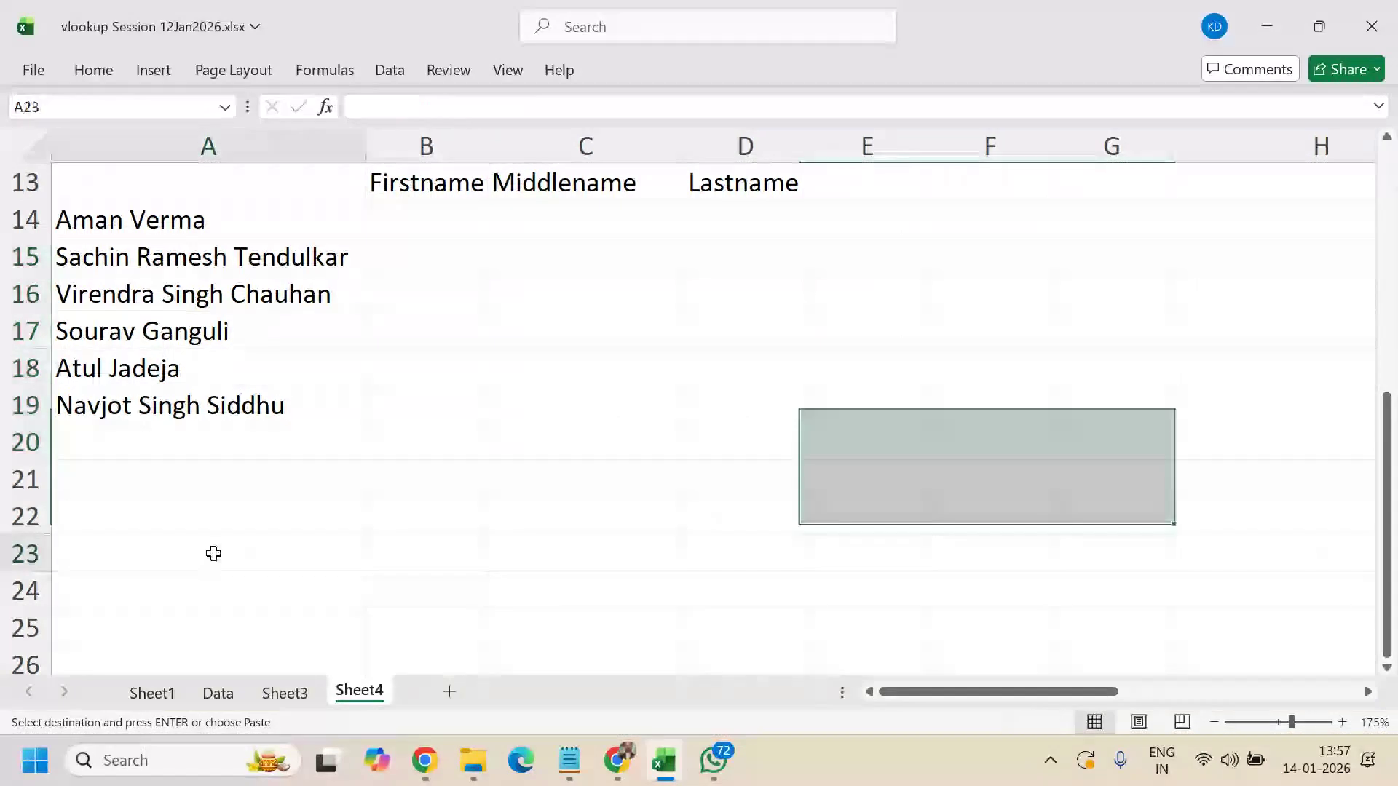
key(ctrl+v)
- Delete the Ishan/Kishan and Suresh/Raina rows from the pasted list
scroll(400, 577, down, 1)
drag(194, 551, 200, 590)
key(Up)
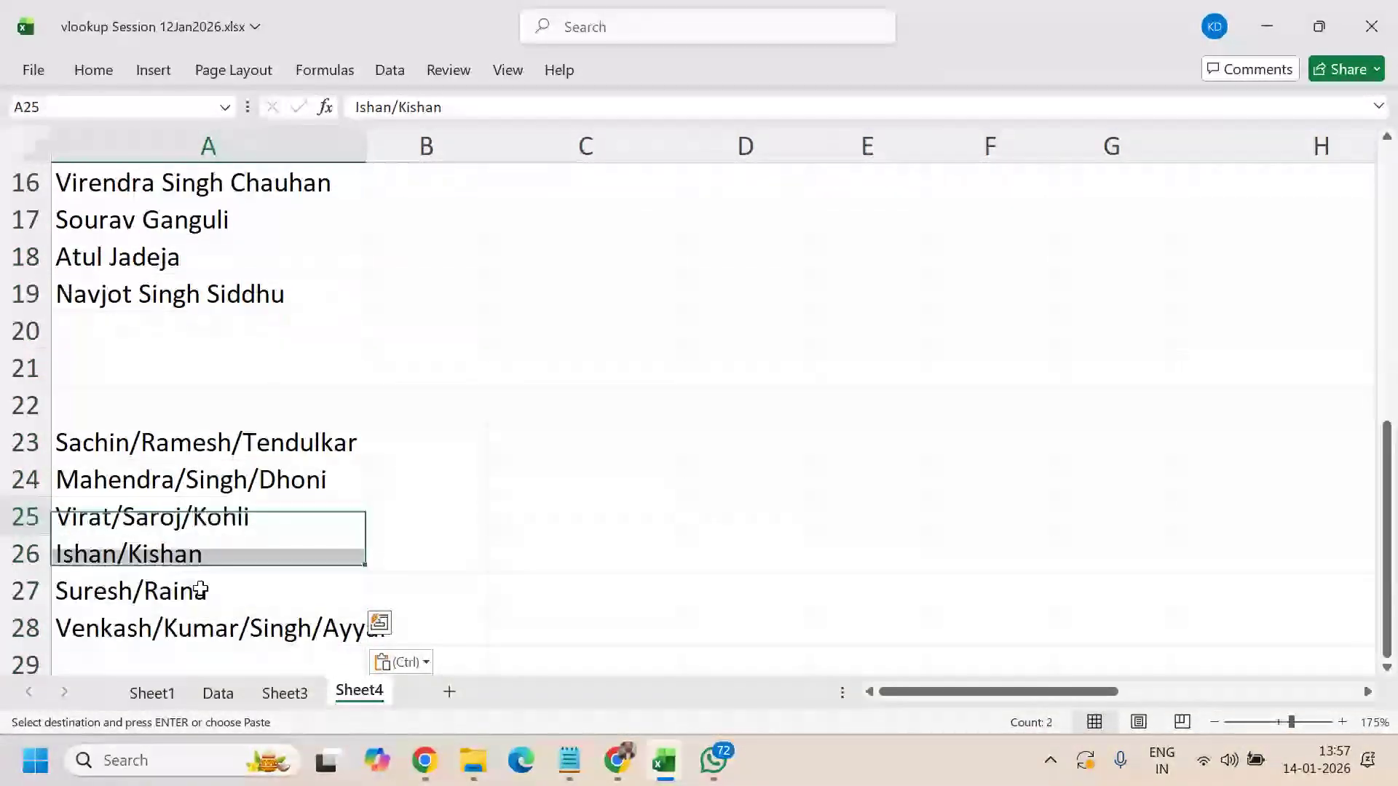
key(Down)
key(shift+space)
key(shift+Down)
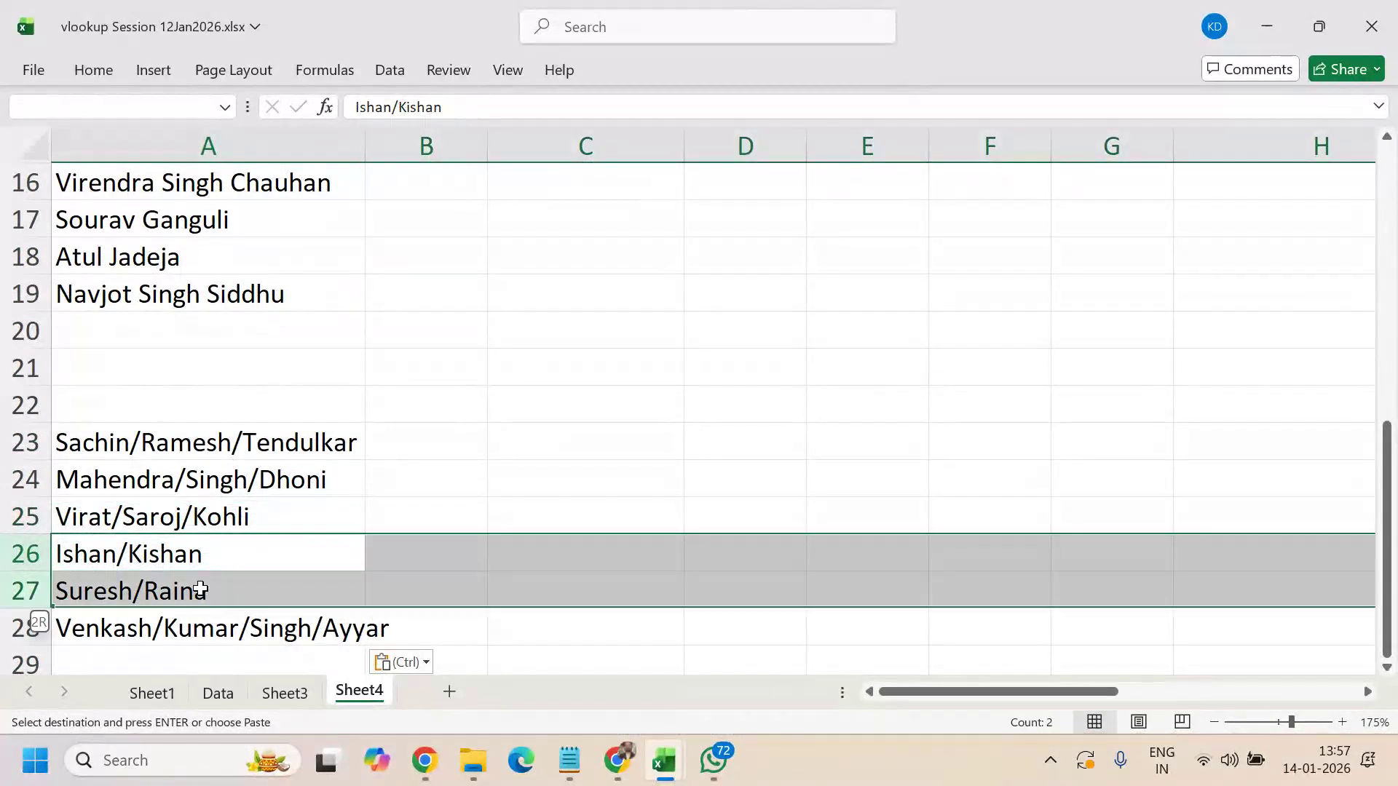
key(ctrl+c)
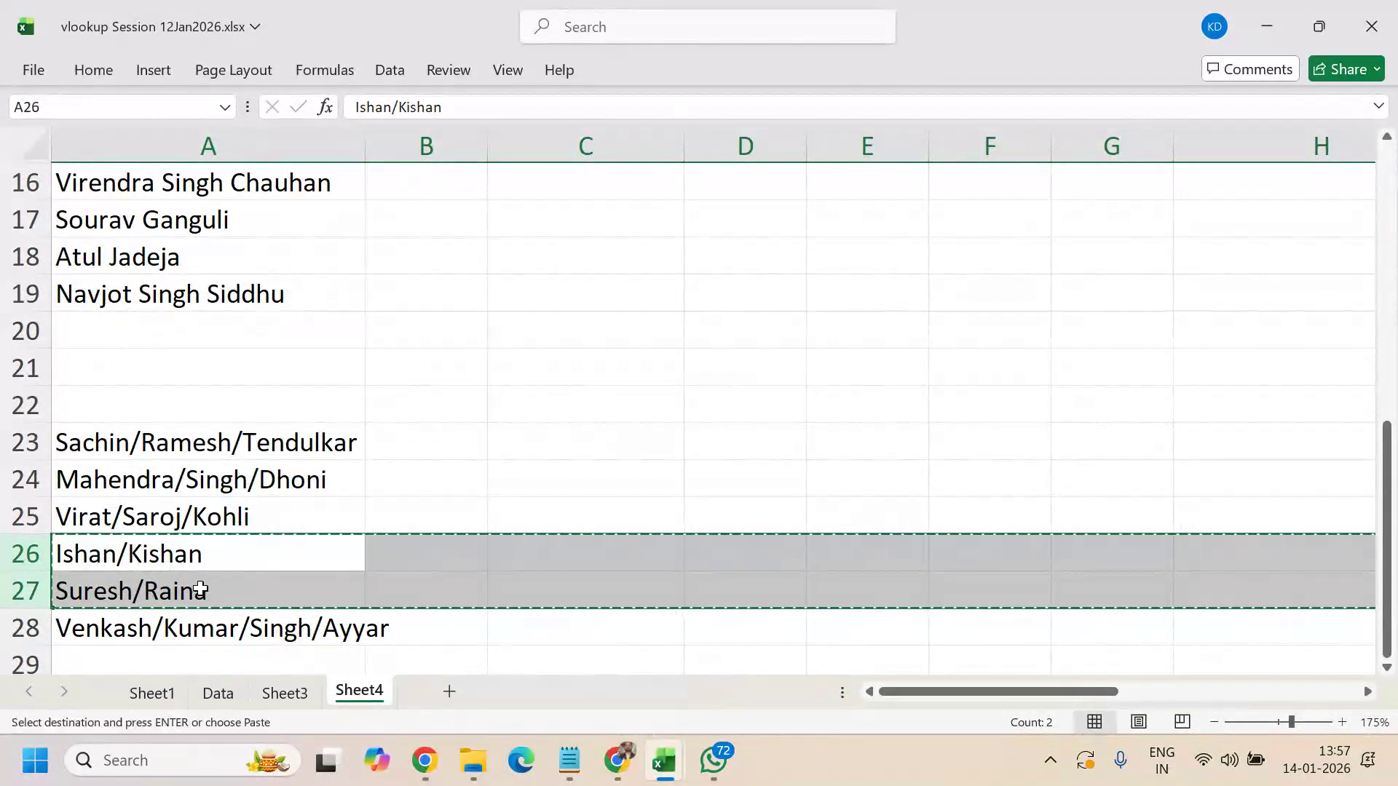
key(ctrl+minus)
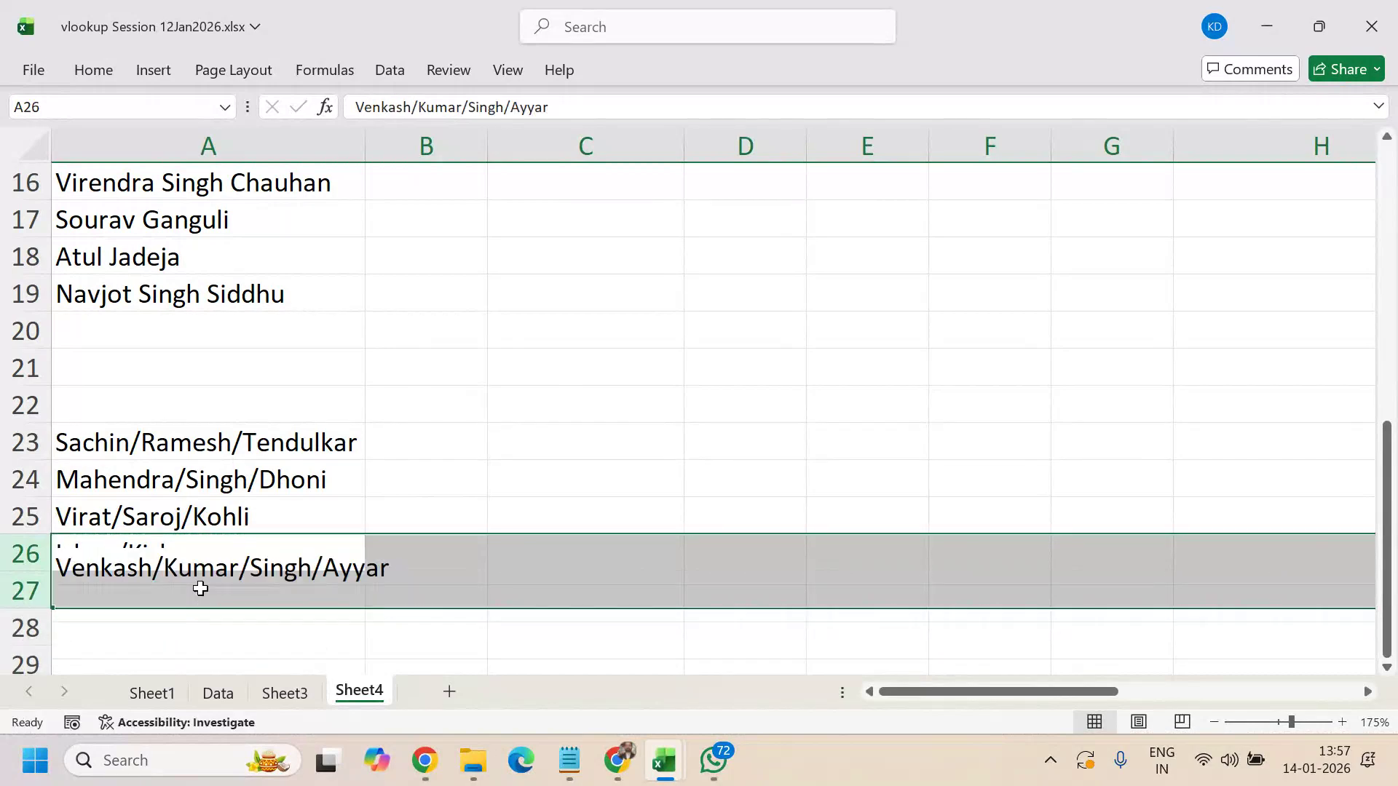
- Autofit column A to Venkash/Kumar/Singh/Ayyar, then inspect Ramesh in the Sachin entry without editing
double_click(372, 143)
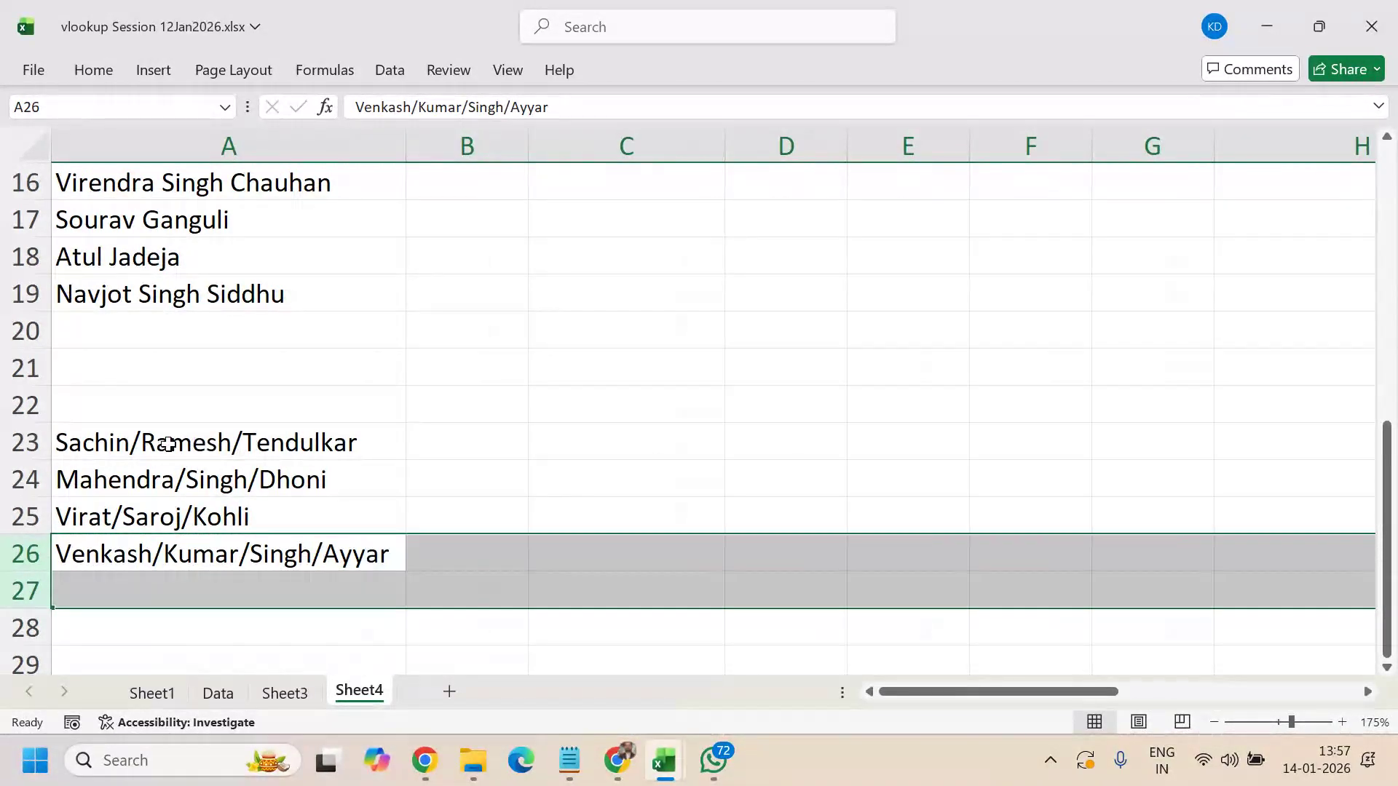
double_click(141, 446)
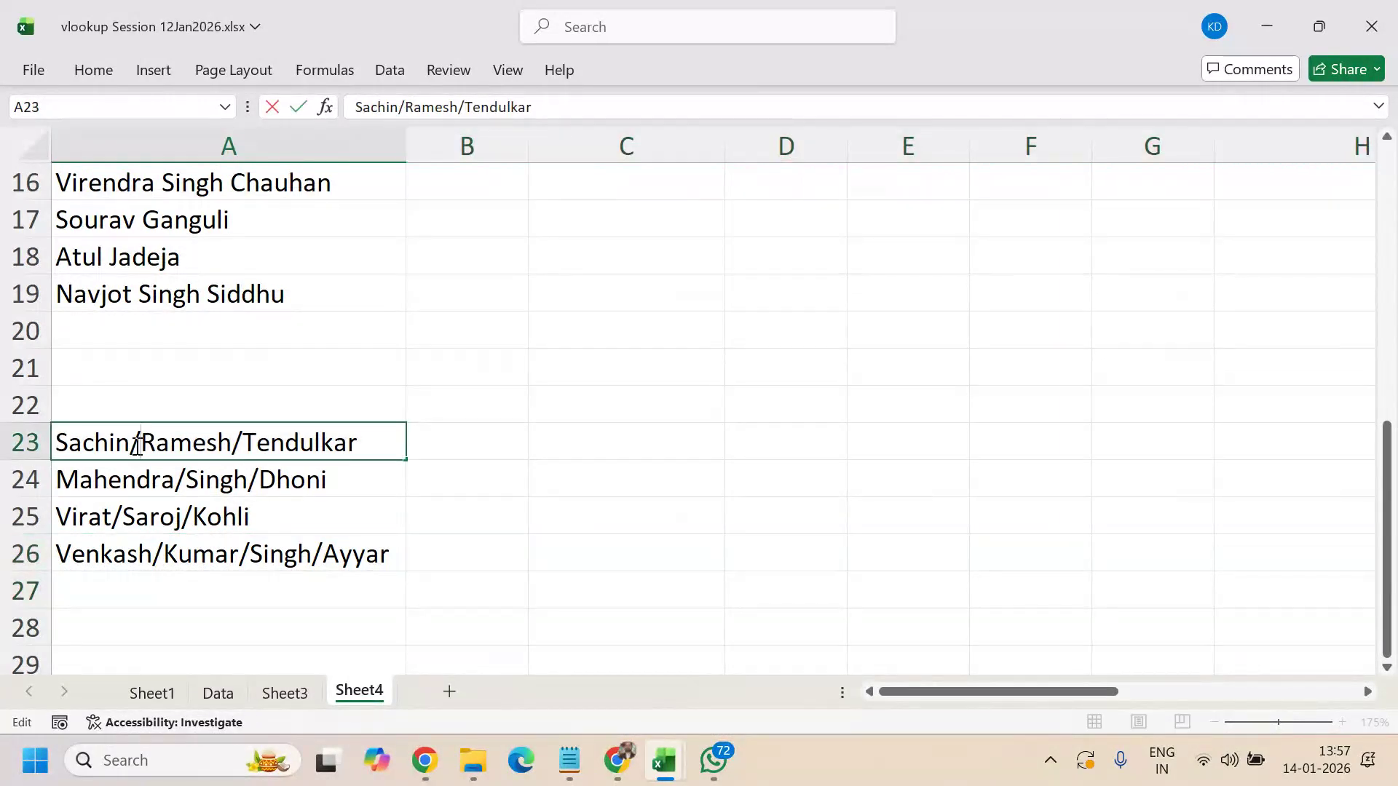
click(244, 442)
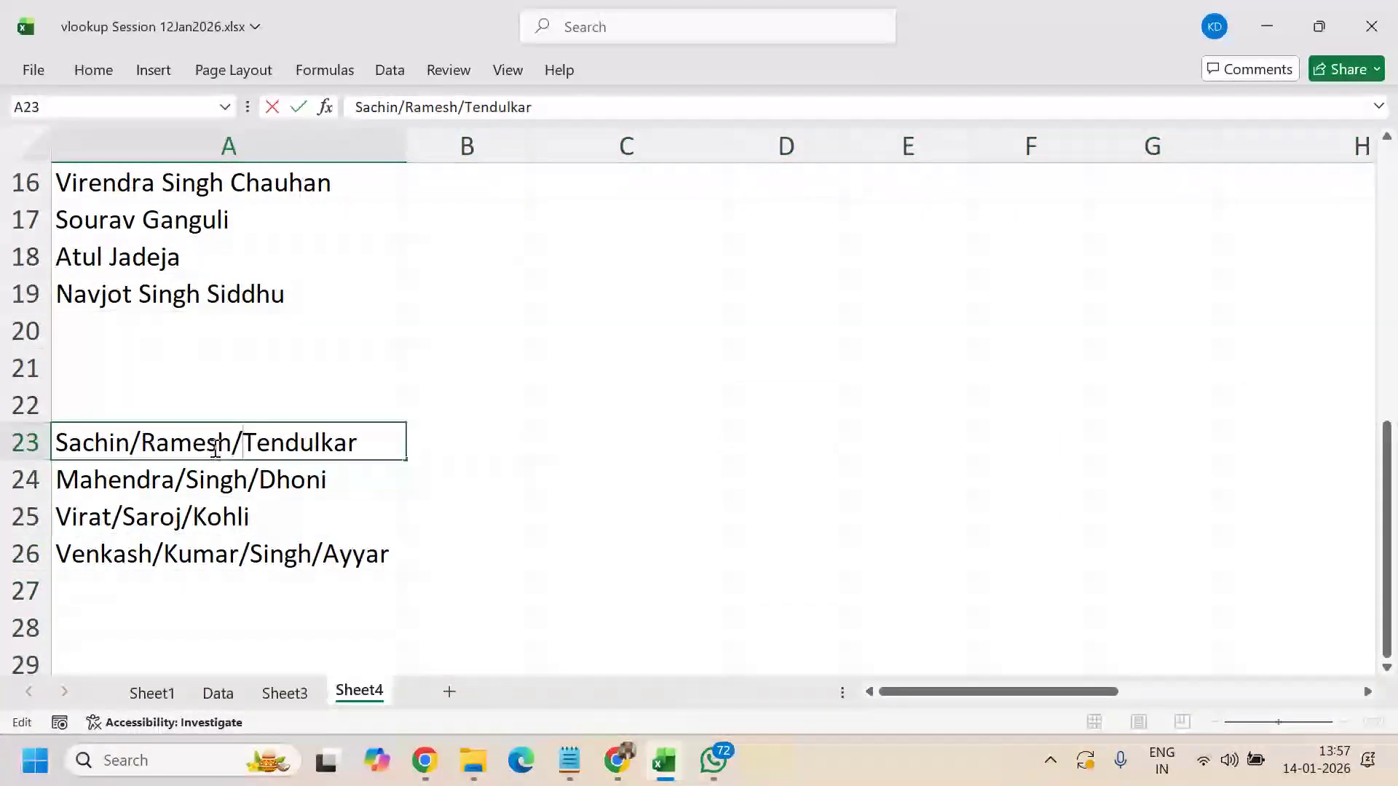
drag(145, 442, 230, 446)
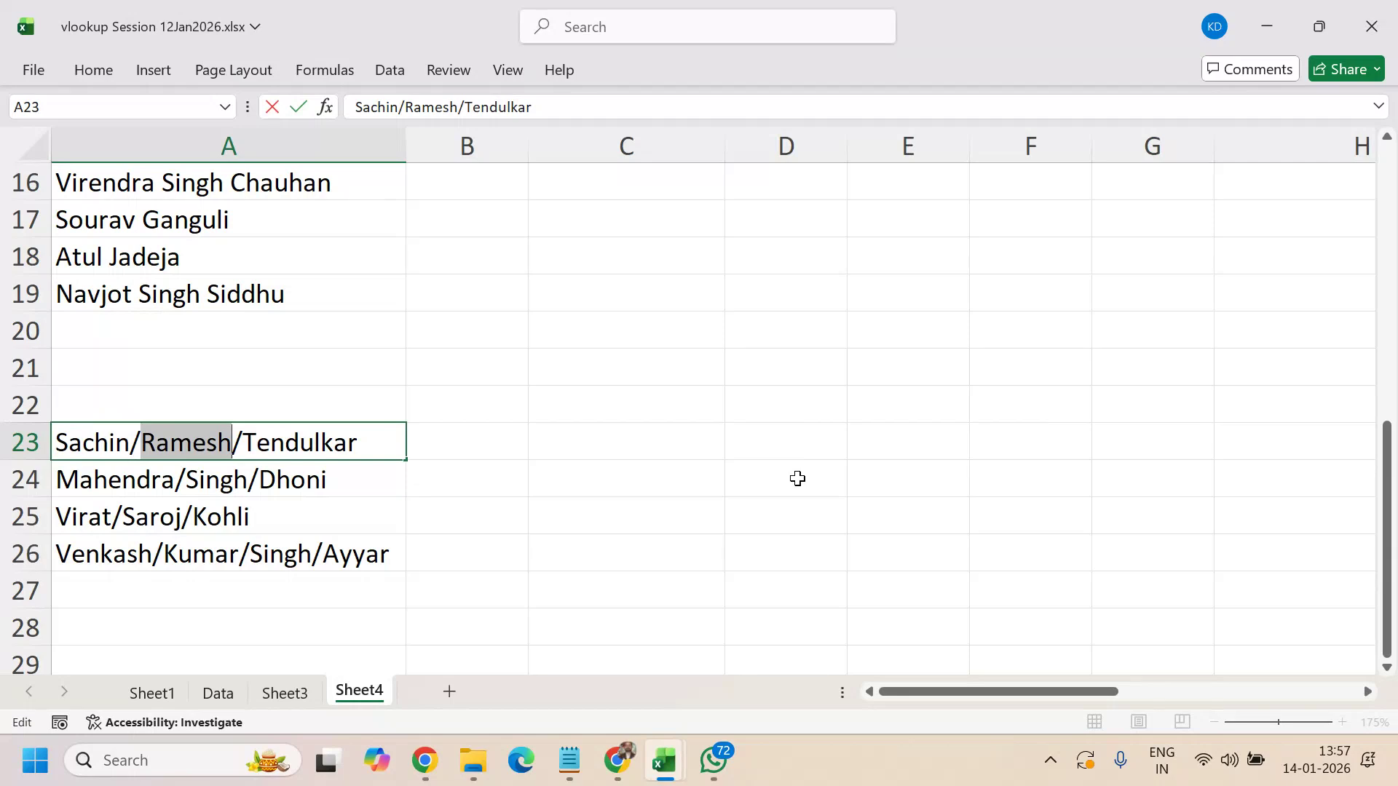
key(Escape)
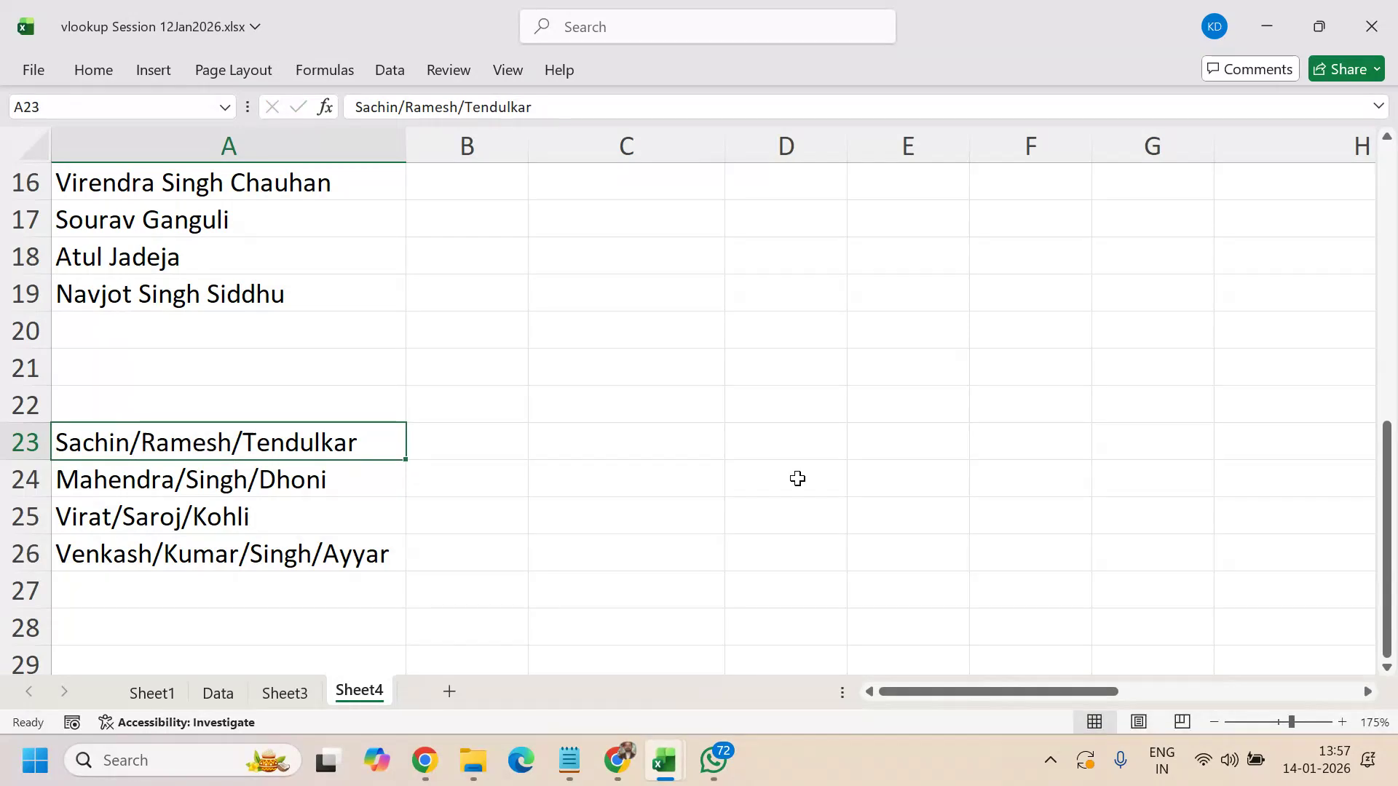
scroll(510, 397, up, 3)
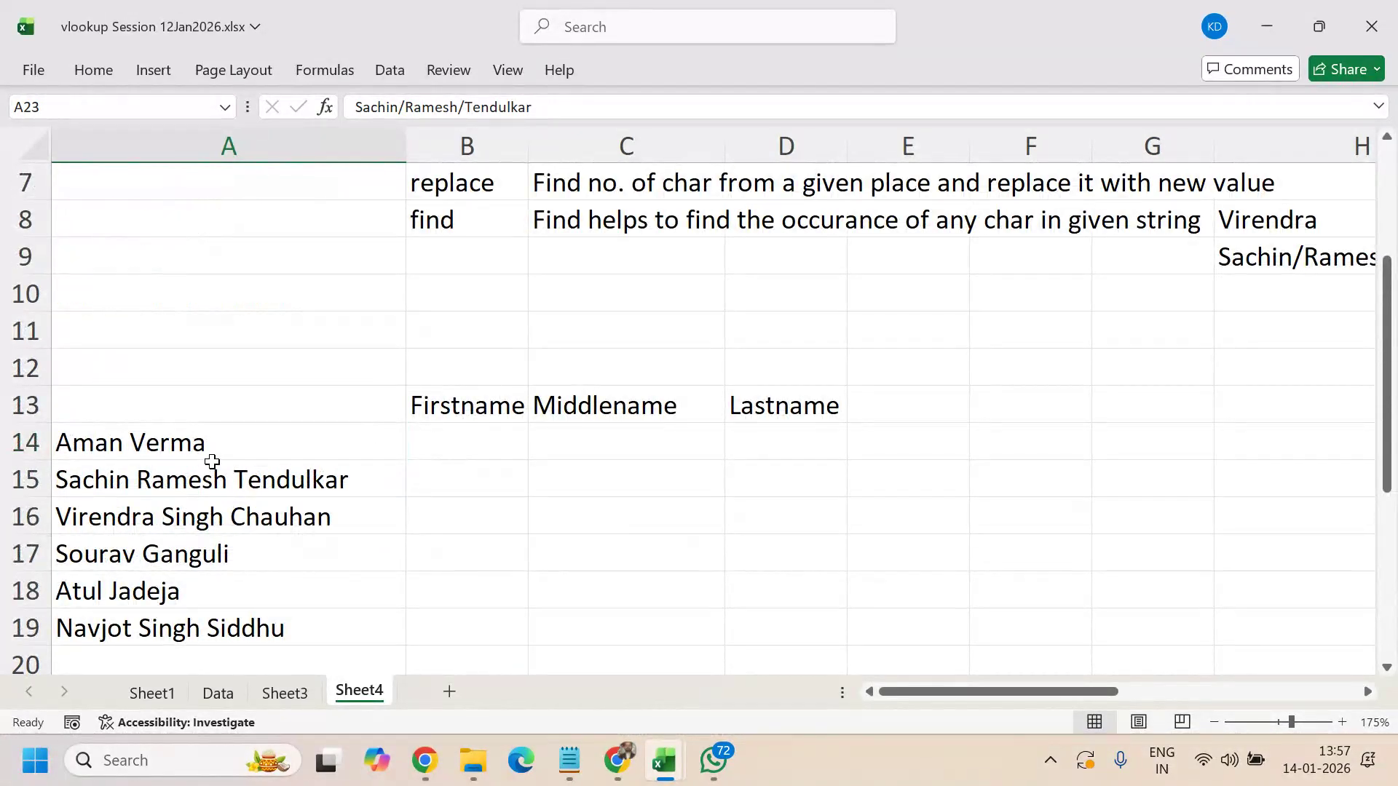
click(218, 447)
scroll(893, 545, down, 2)
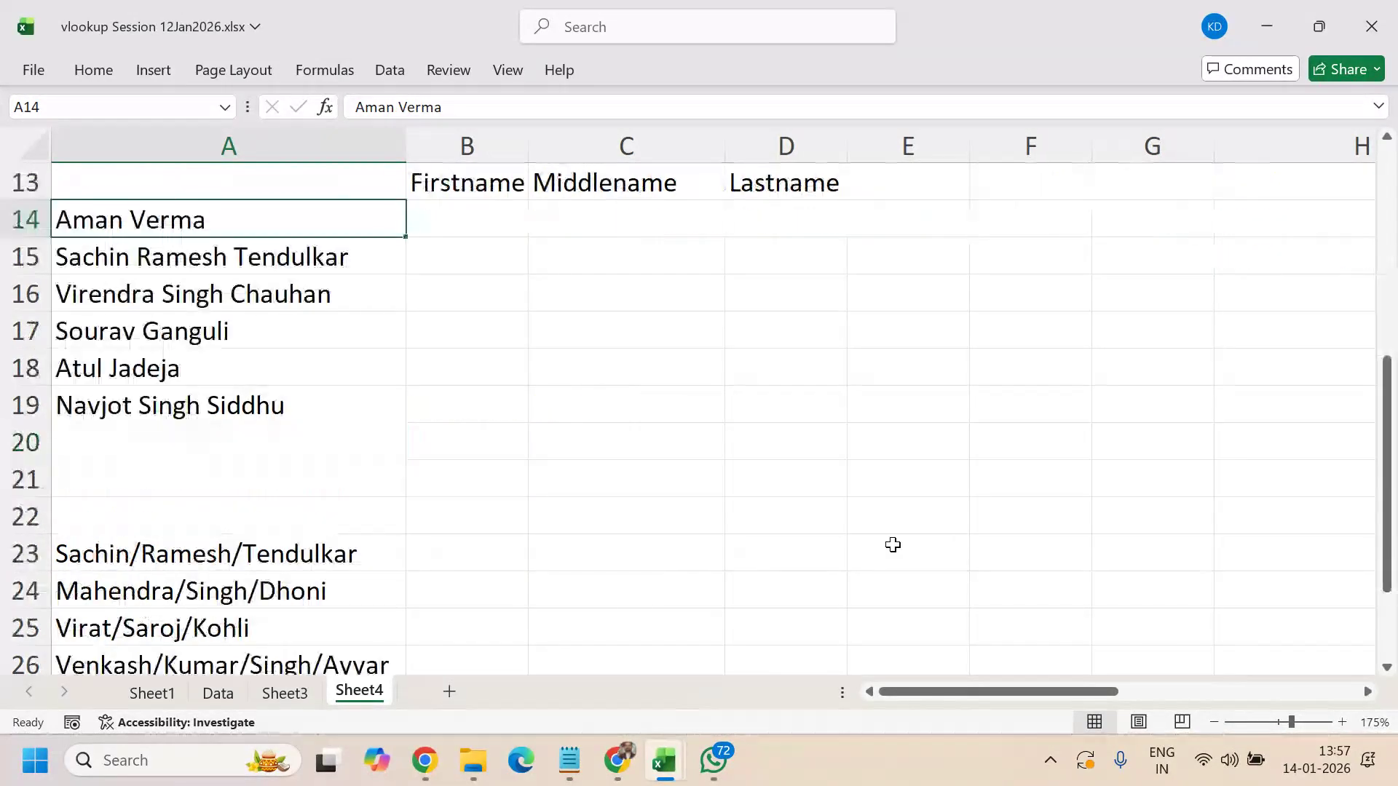
- Enter 'Characters between first & second "/" should be replaced with a new value' in B22
click(459, 514)
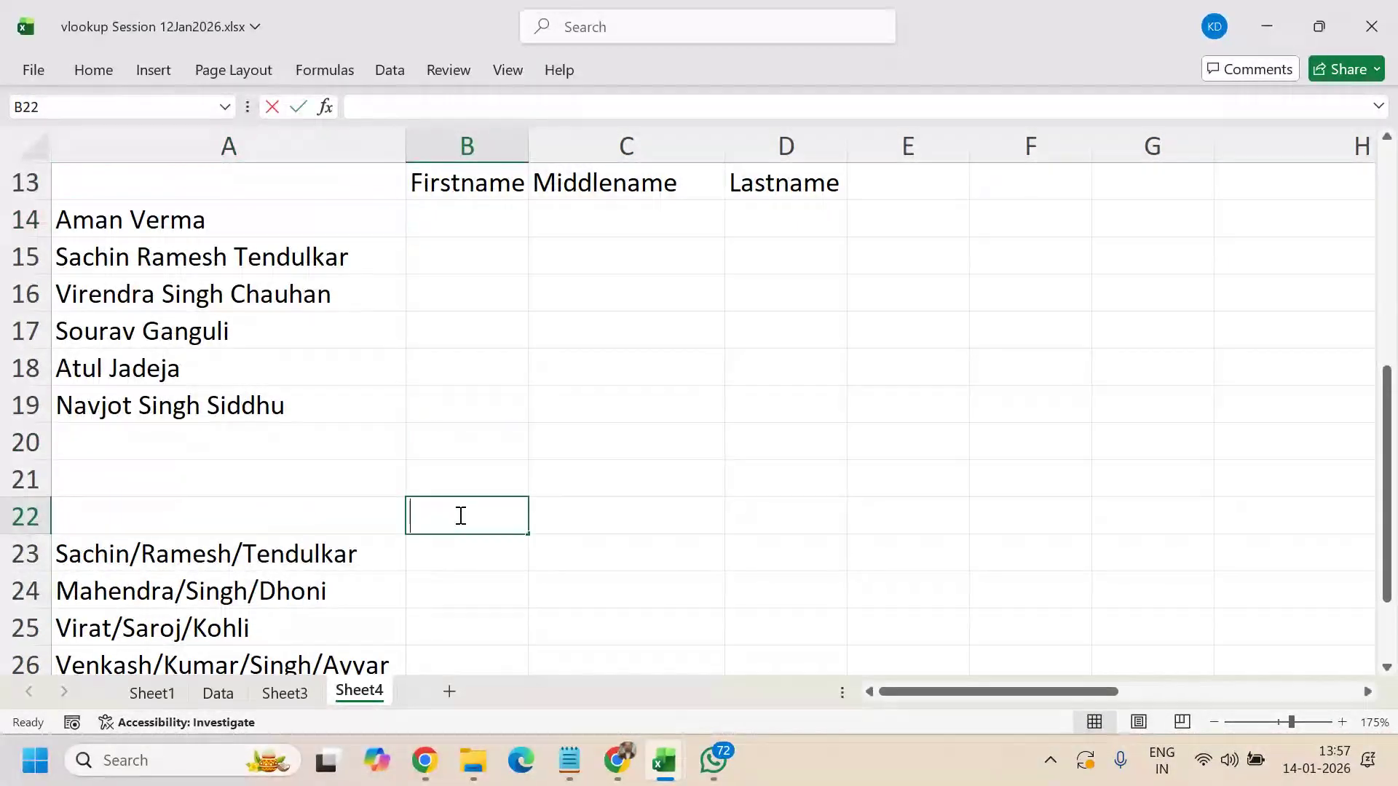
text(Fist cha)
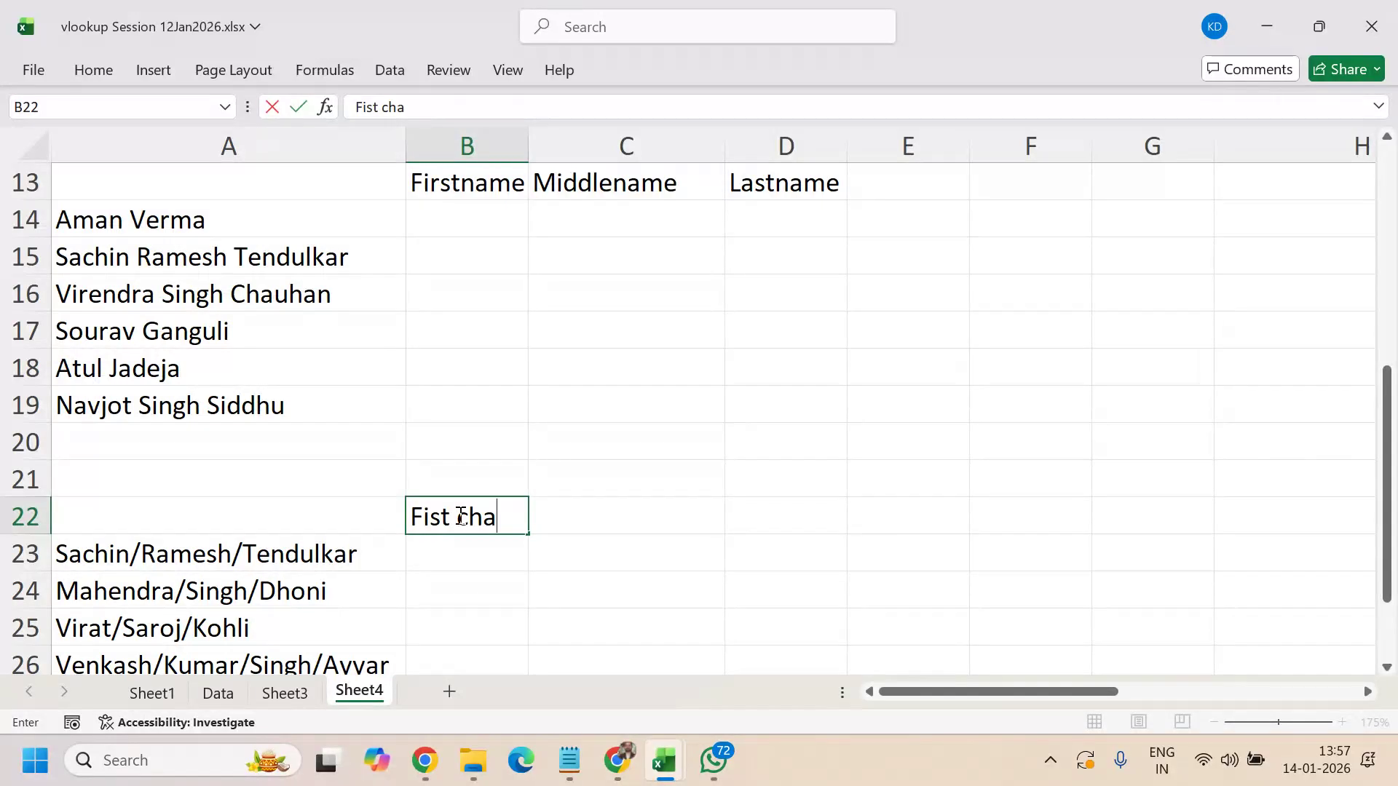
key(BackSpace)
key(BackSpace)
key(BackSpace)
key(BackSpace)
key(BackSpace)
key(BackSpace)
text(rs)
key(BackSpace)
key(BackSpace)
key(BackSpace)
key(BackSpace)
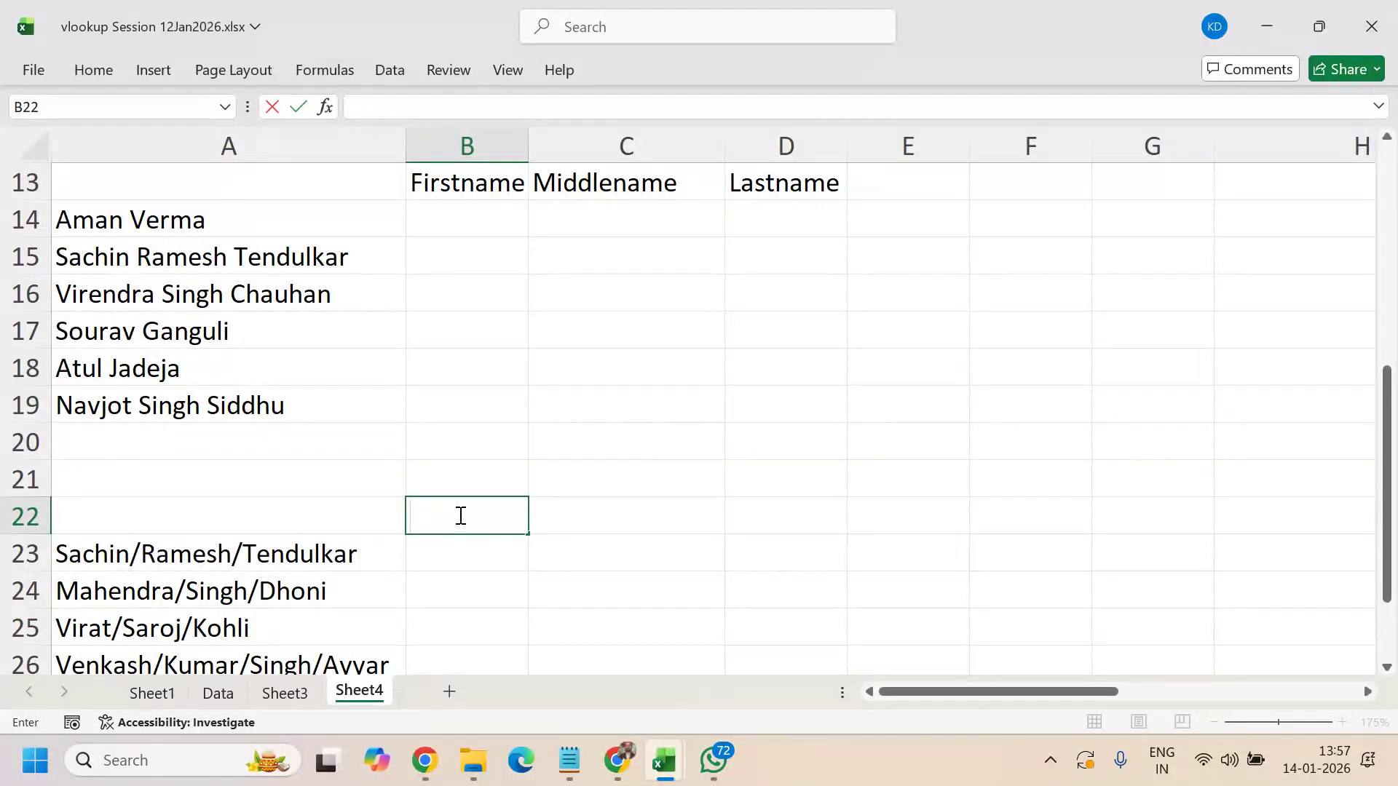
text(Characters be)
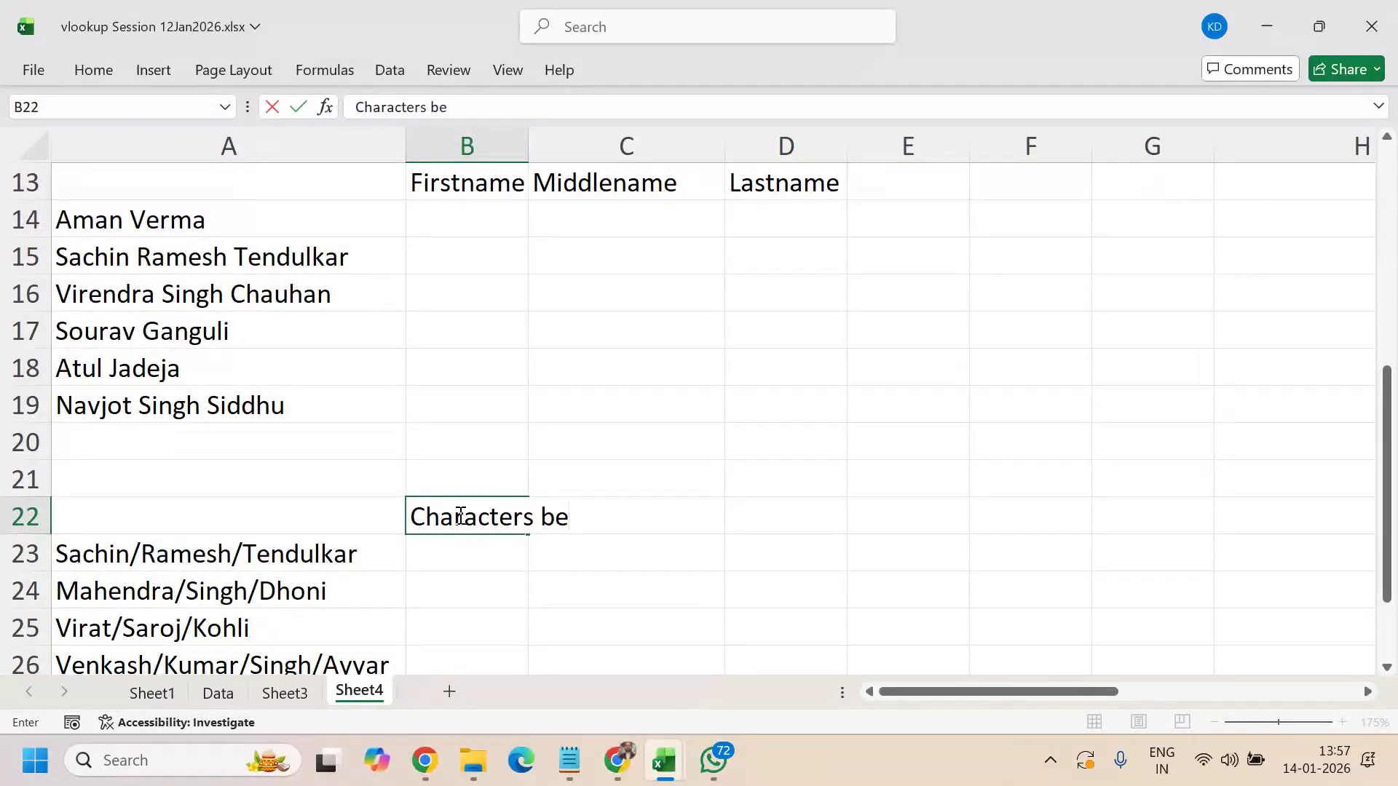
text(tween first & sec)
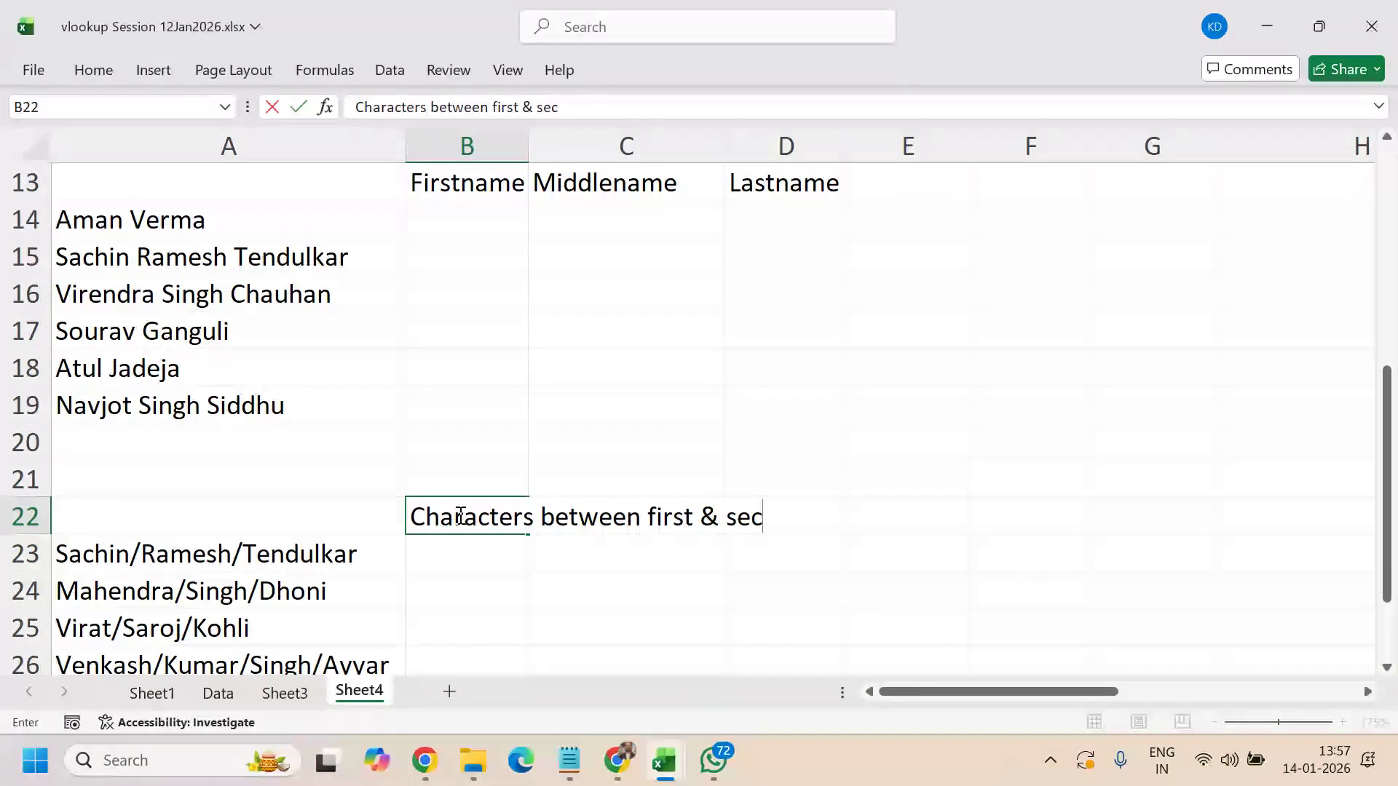
text(ond "/" should nne r)
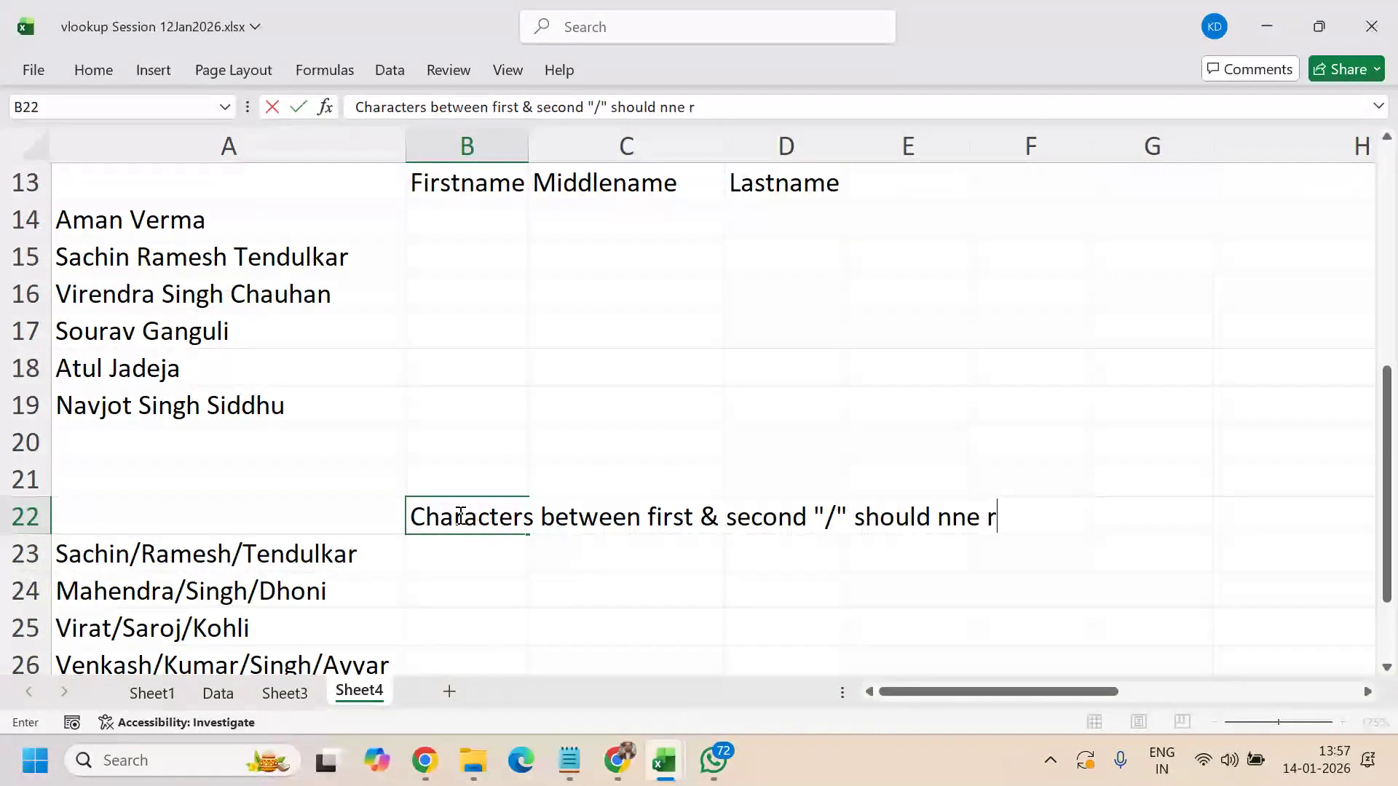
key(BackSpace)
key(BackSpace)
key(BackSpace)
key(BackSpace)
key(BackSpace)
text(be r)
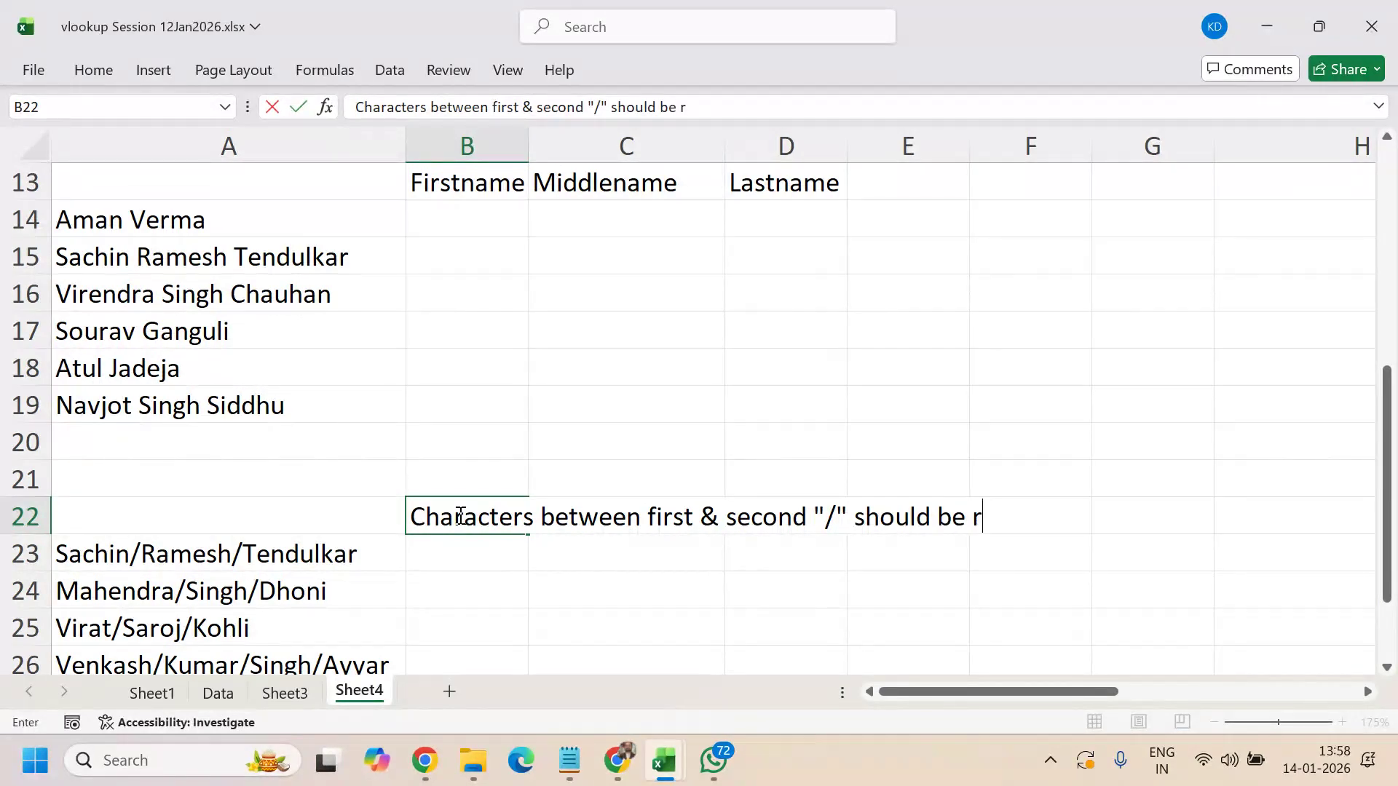
text(eplaced with a new value)
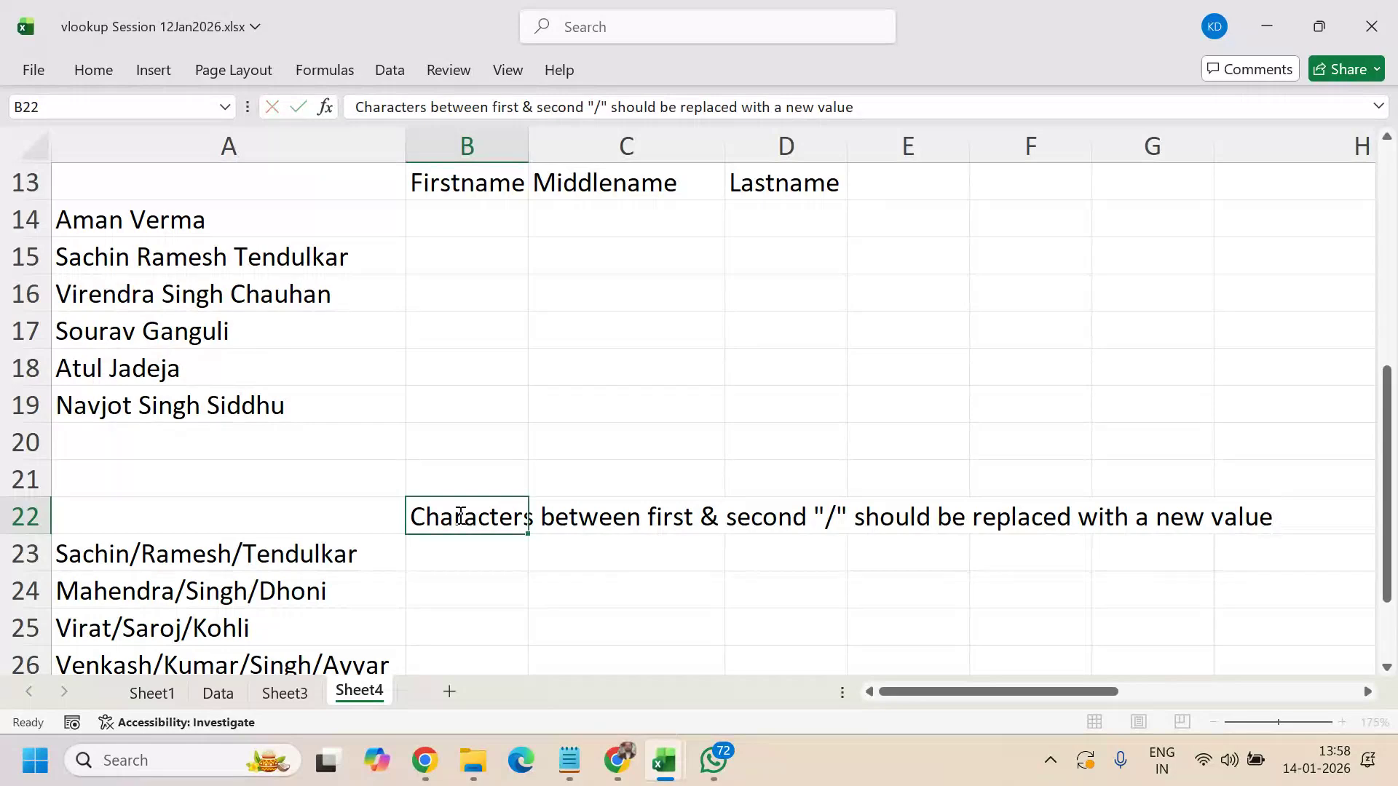
key(Return)
scroll(449, 443, down, 1)
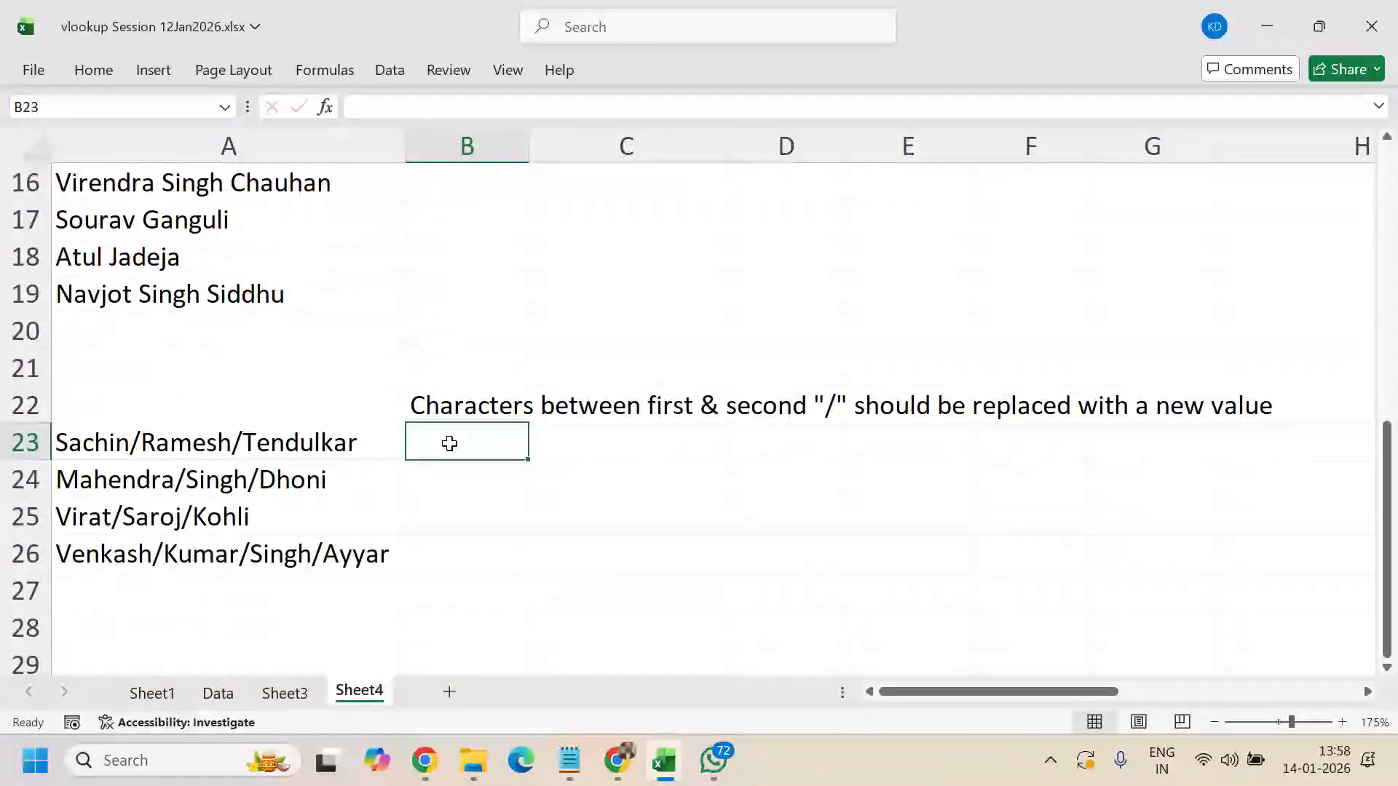
scroll(408, 437, up, 1)
drag(274, 178, 740, 409)
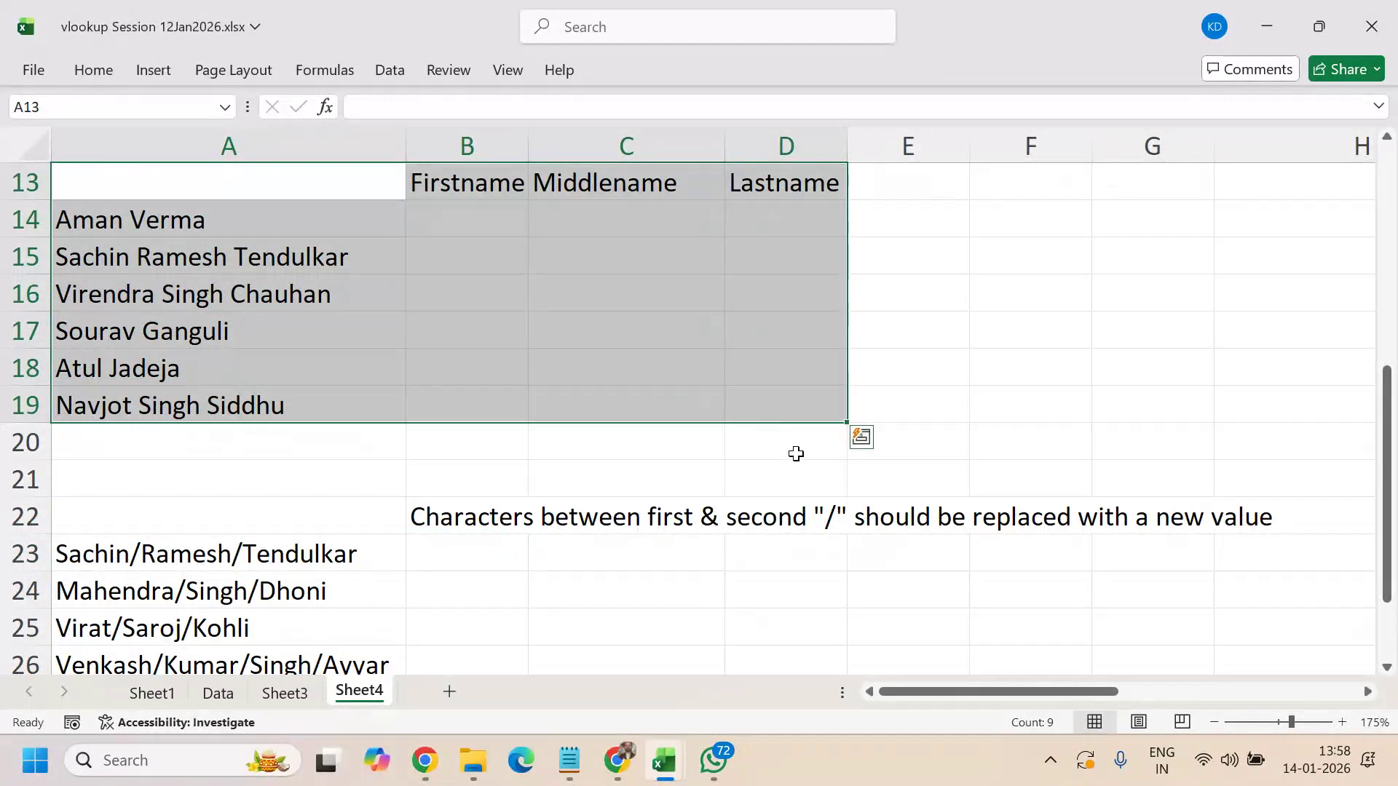
scroll(796, 456, down, 2)
scroll(796, 456, up, 2)
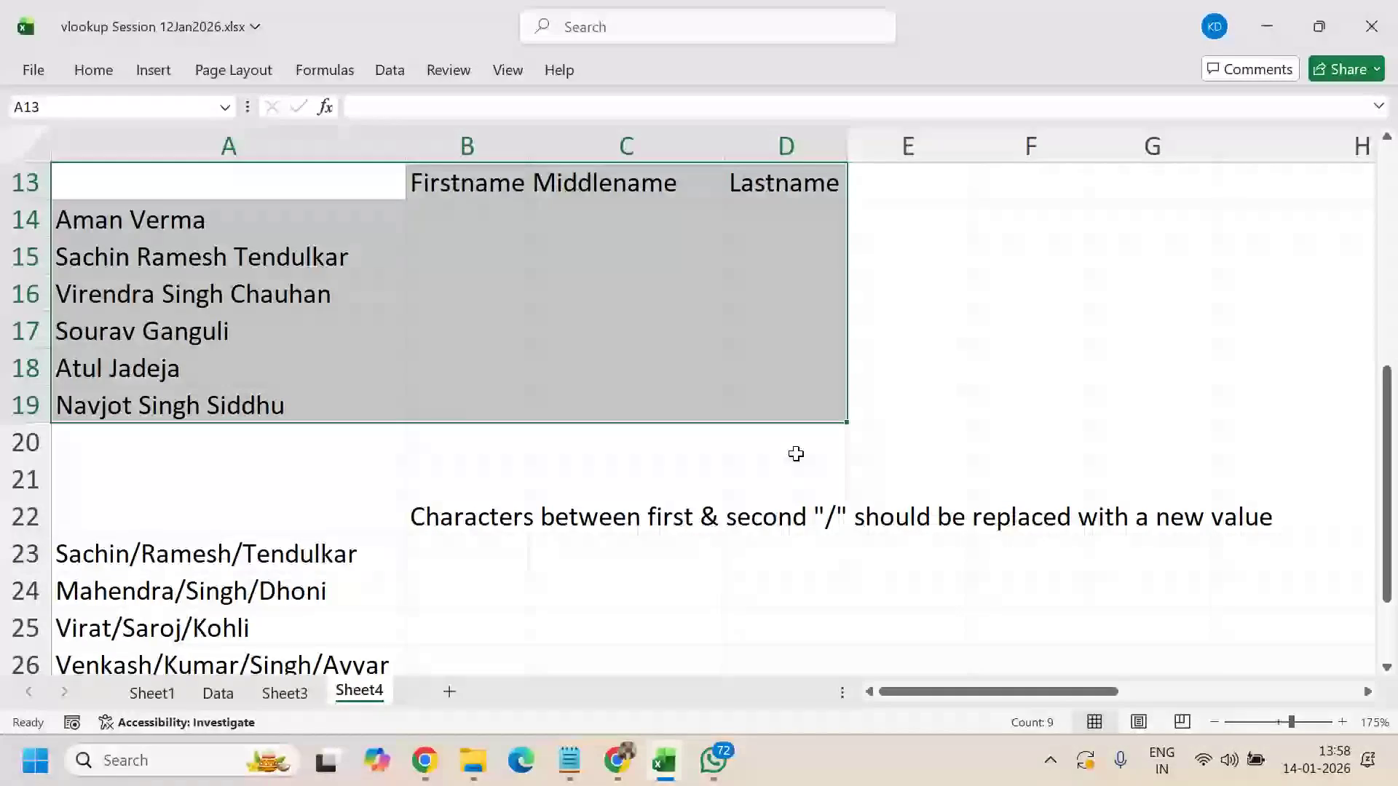
scroll(796, 454, up, 4)
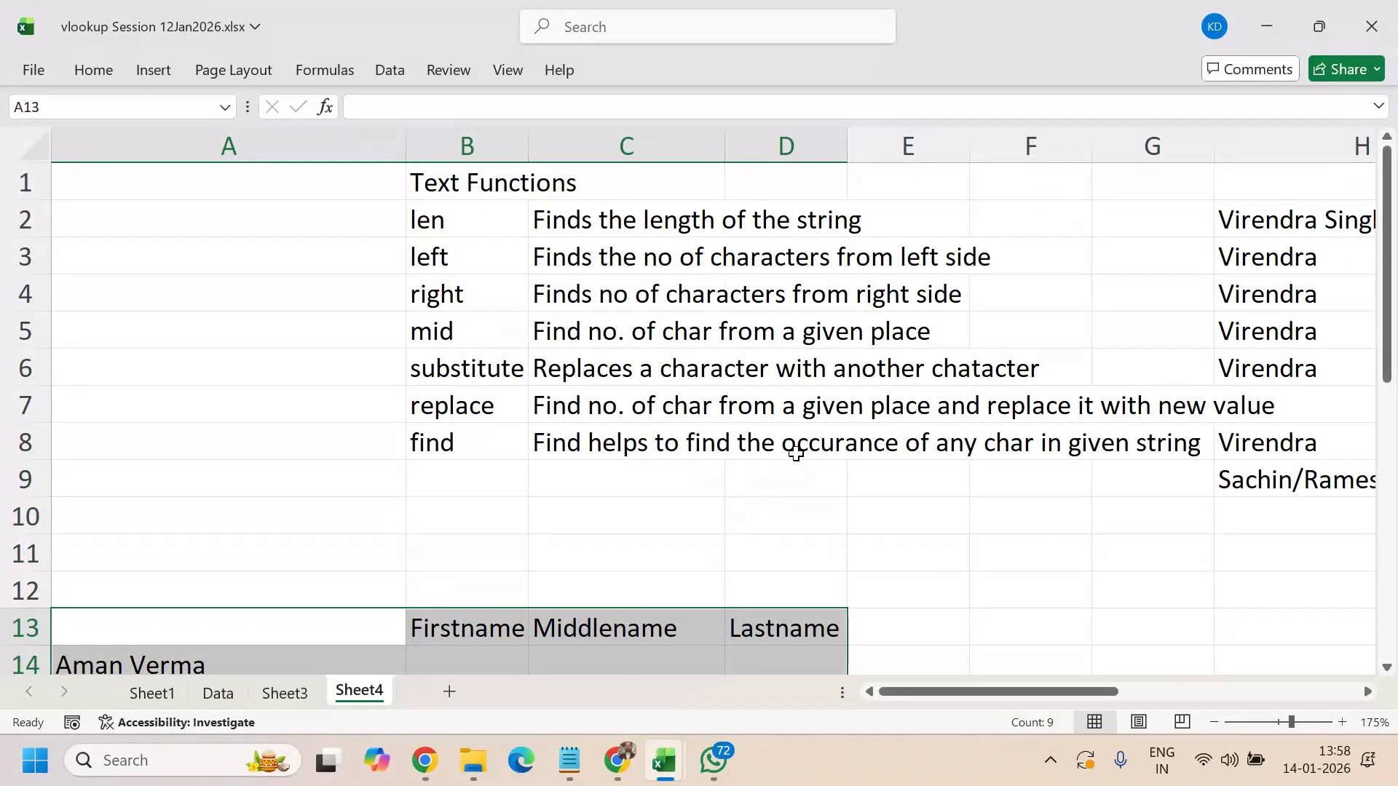
scroll(796, 453, down, 4)
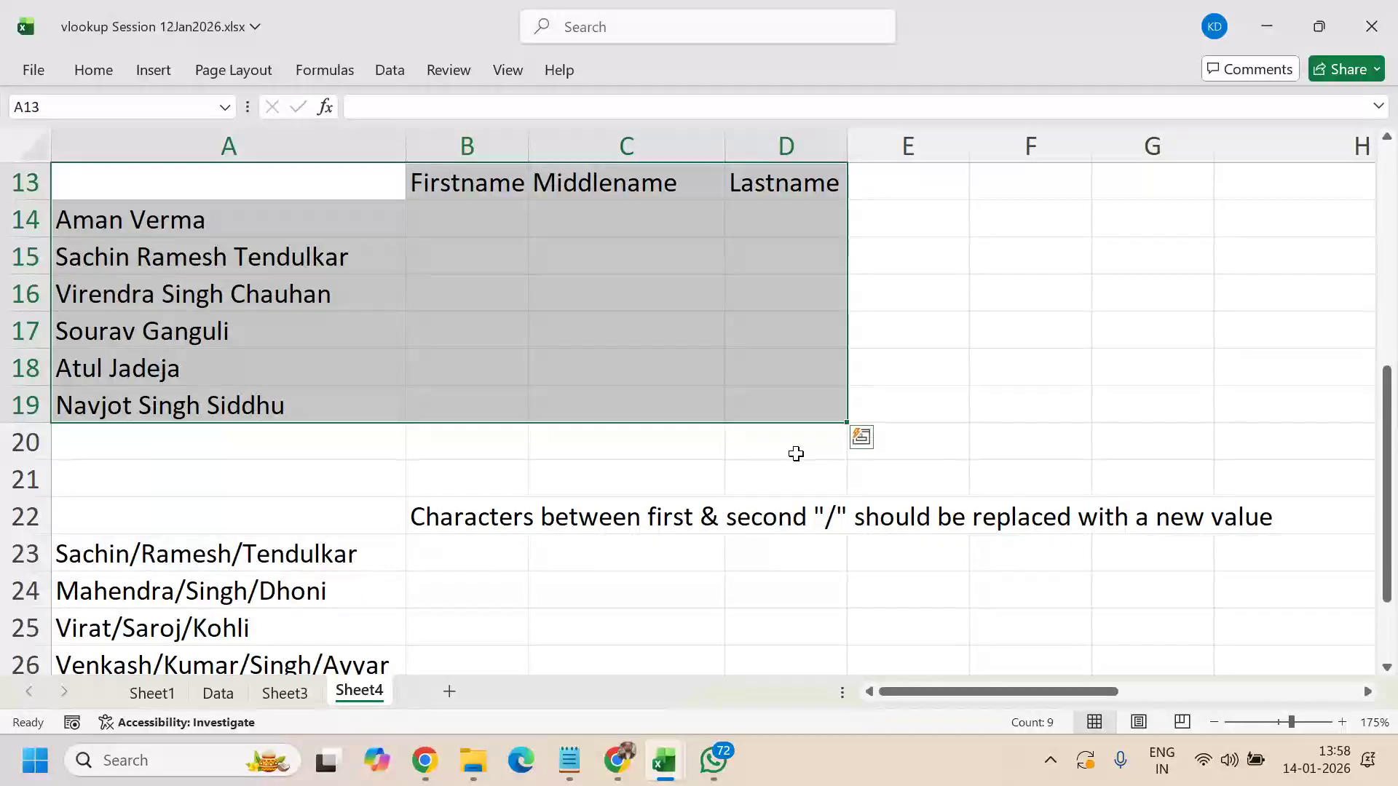
click(796, 453)
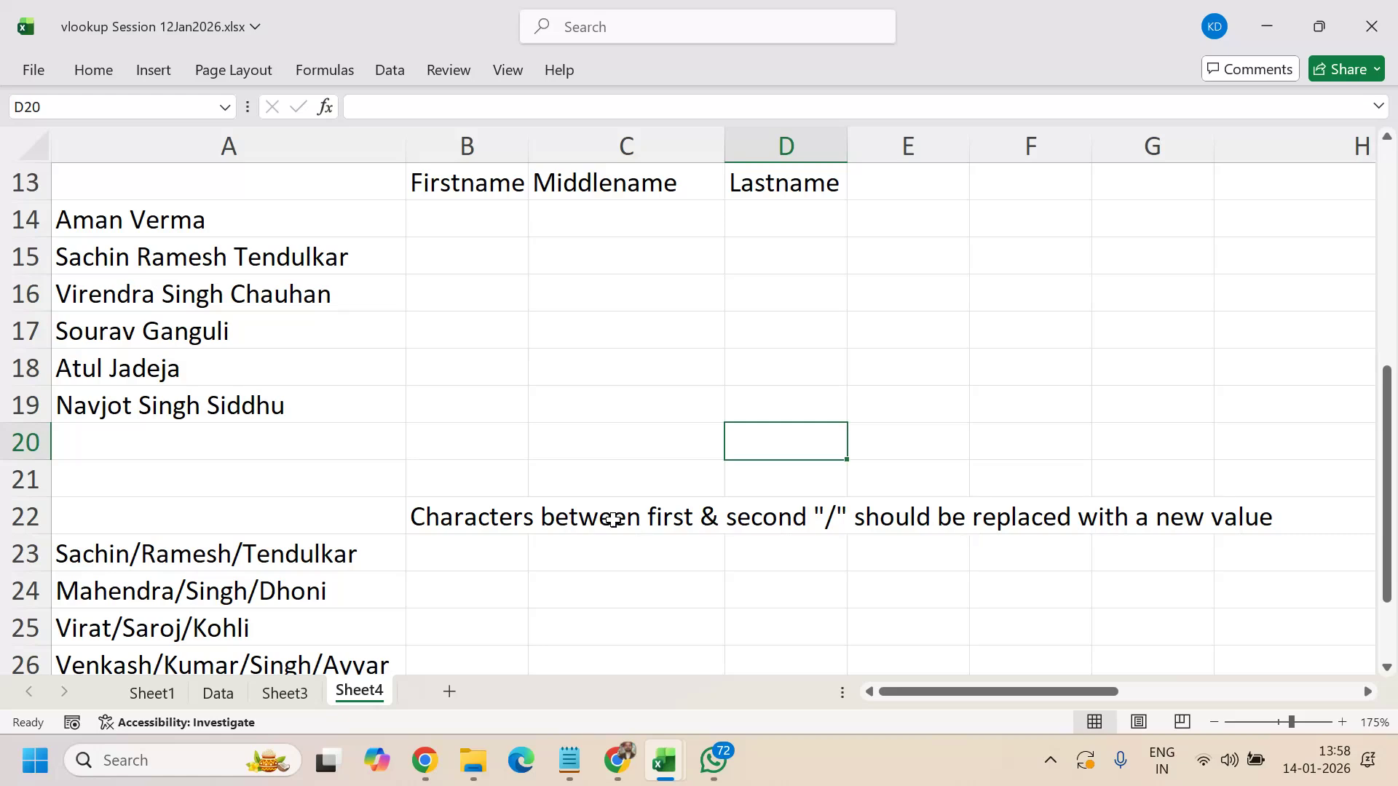
scroll(640, 590, down, 1)
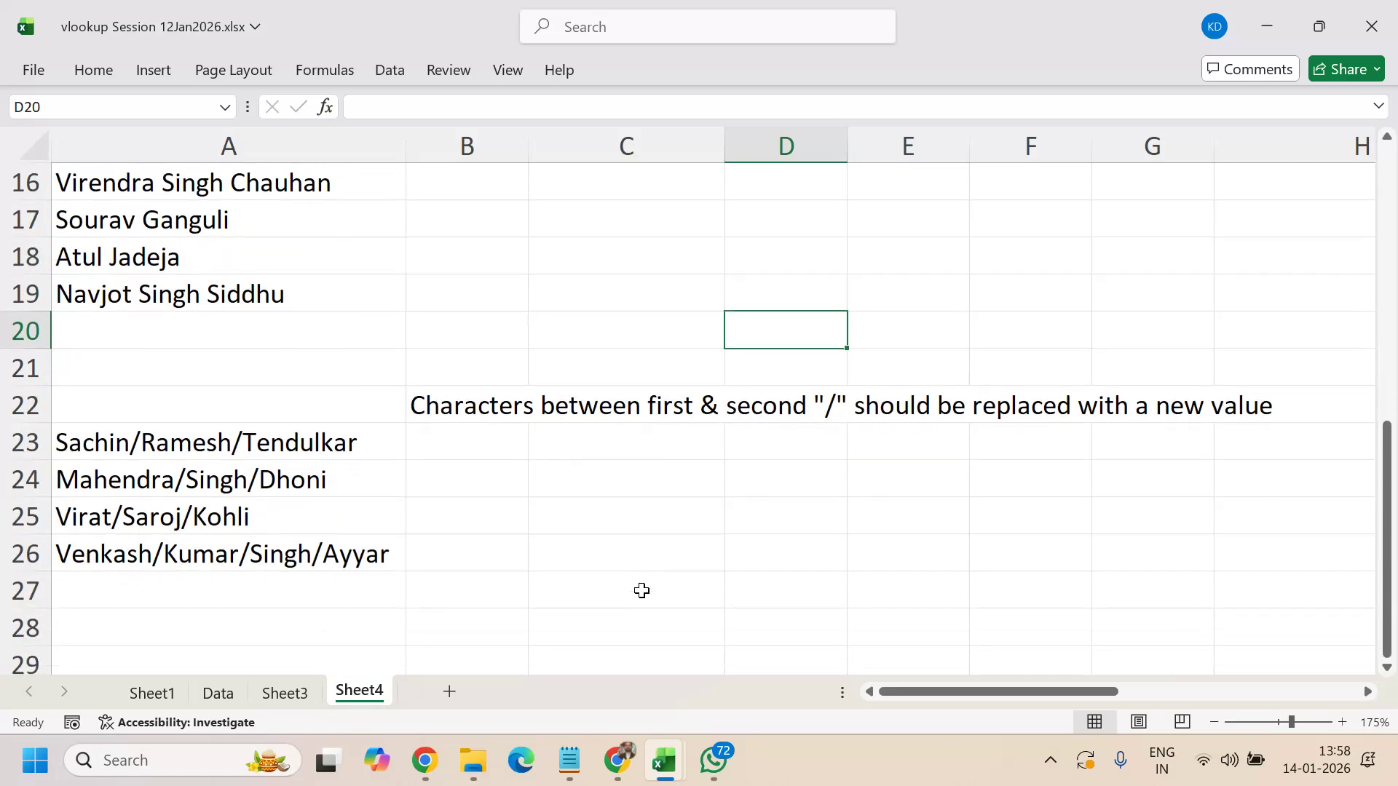